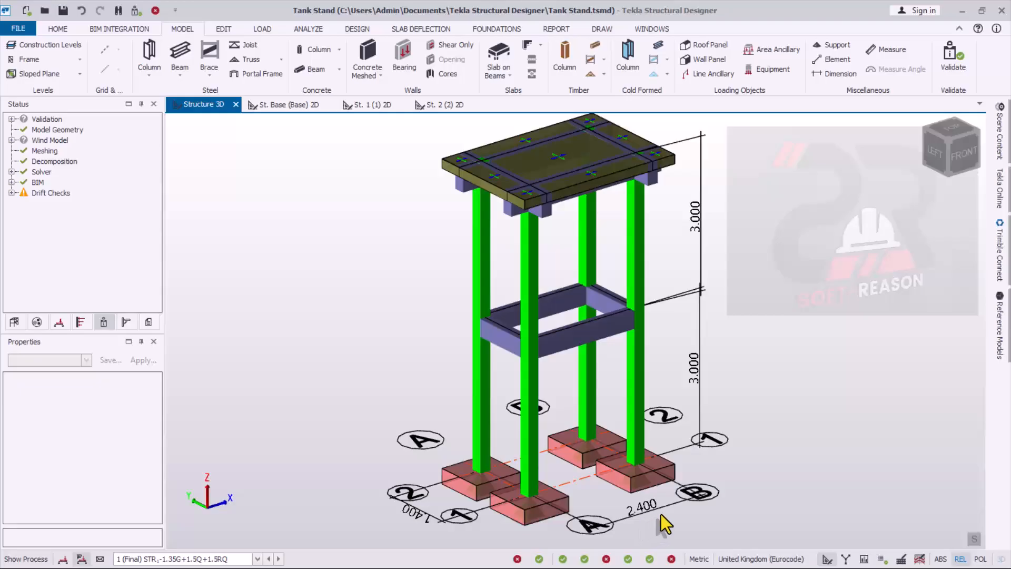
# - Examine the finished tank stand model from its pad footings and columns up to the top slab
pyautogui.scroll(3, 416, 527)
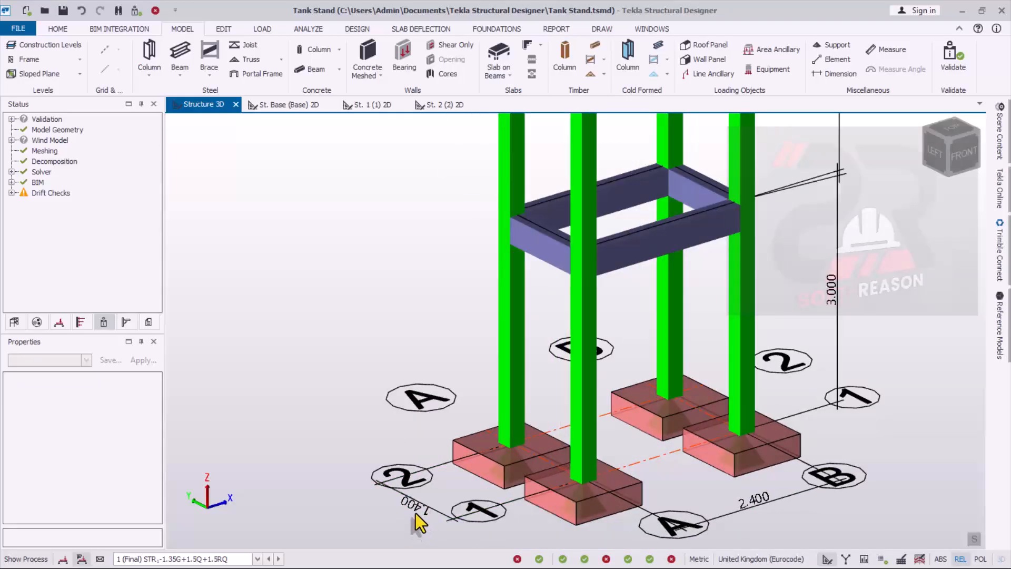
pyautogui.scroll(-5, 413, 505)
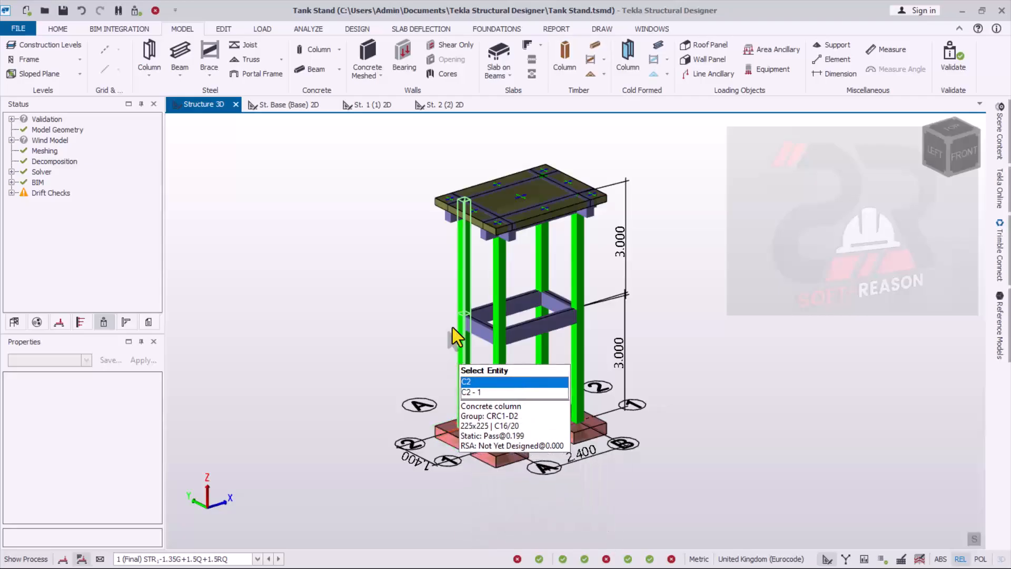
pyautogui.scroll(2, 456, 321)
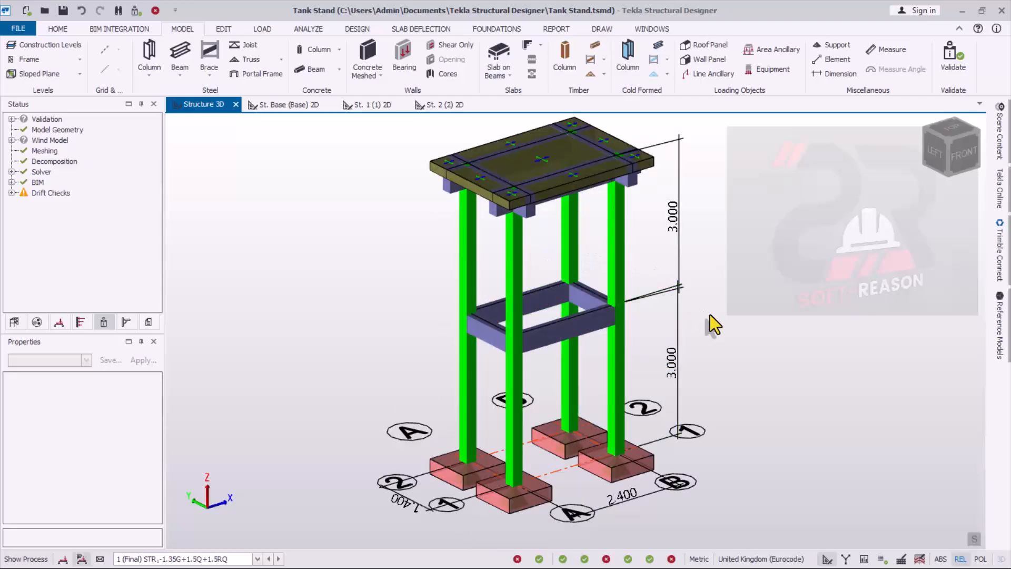
pyautogui.scroll(-2, 701, 348)
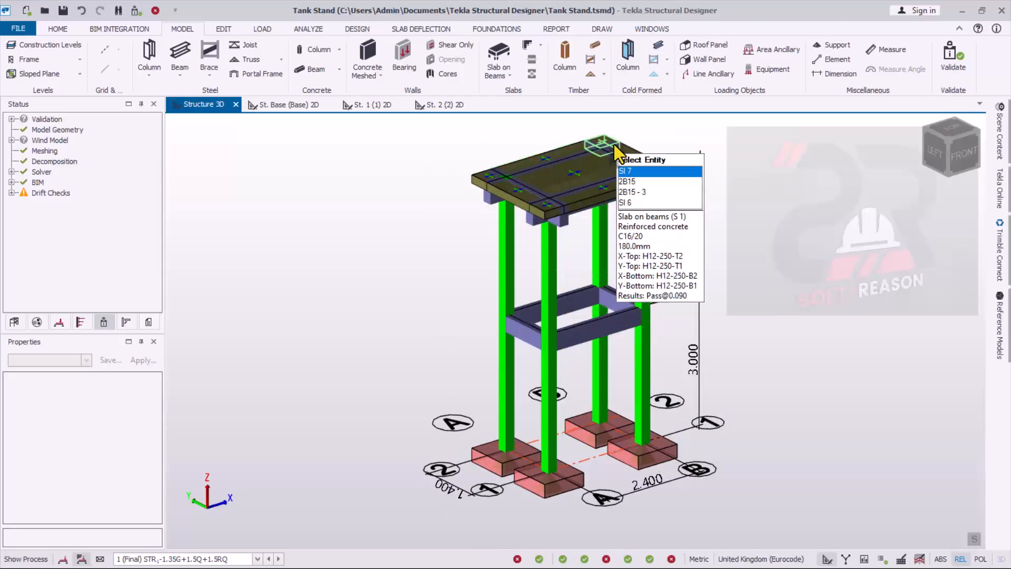
pyautogui.scroll(1, 615, 147)
pyautogui.scroll(-1, 726, 279)
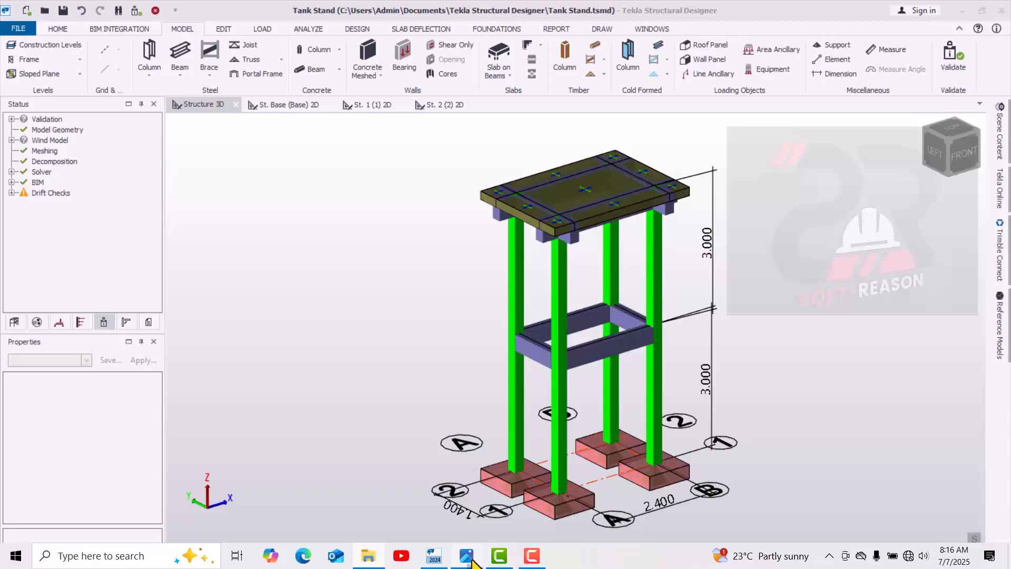
# - Review the 10,000-litre tank pressure calculation in 10k Capacity.jpg, and return to inspect the tank stand model
pyautogui.click(467, 559)
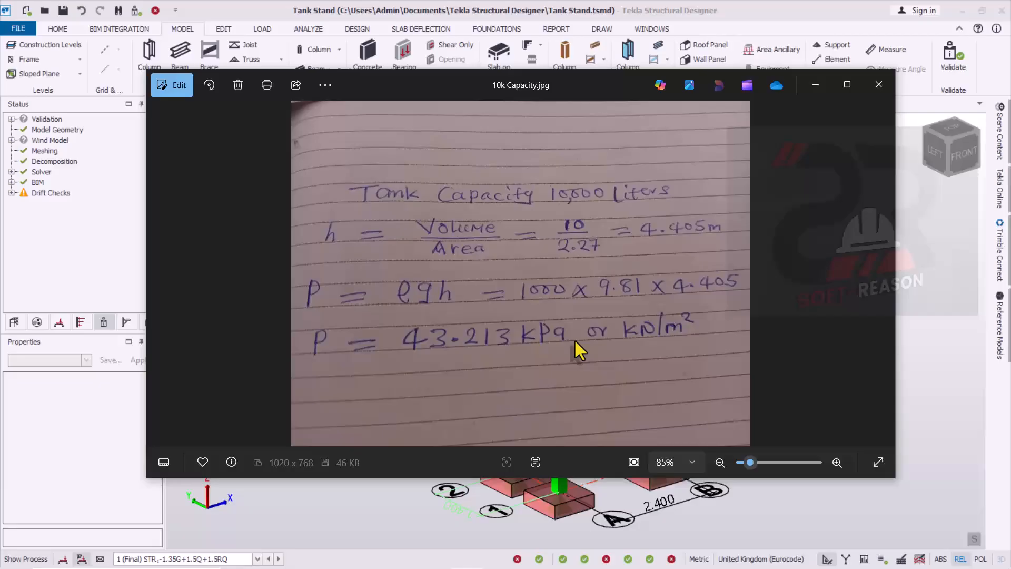
pyautogui.click(815, 86)
pyautogui.scroll(5, 587, 404)
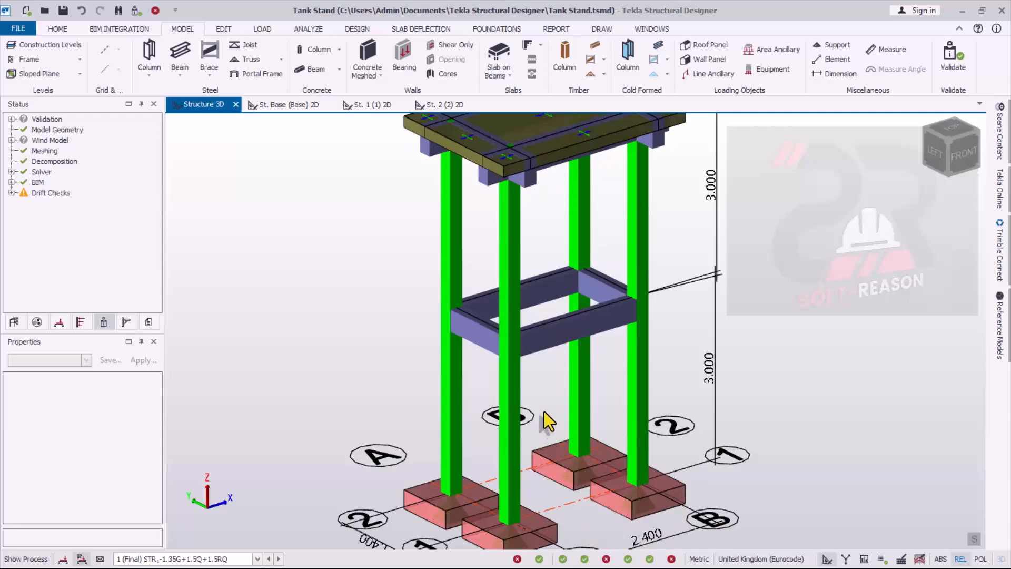
pyautogui.scroll(-3, 545, 412)
pyautogui.moveTo(653, 426); pyautogui.dragTo(512, 444, button='middle')
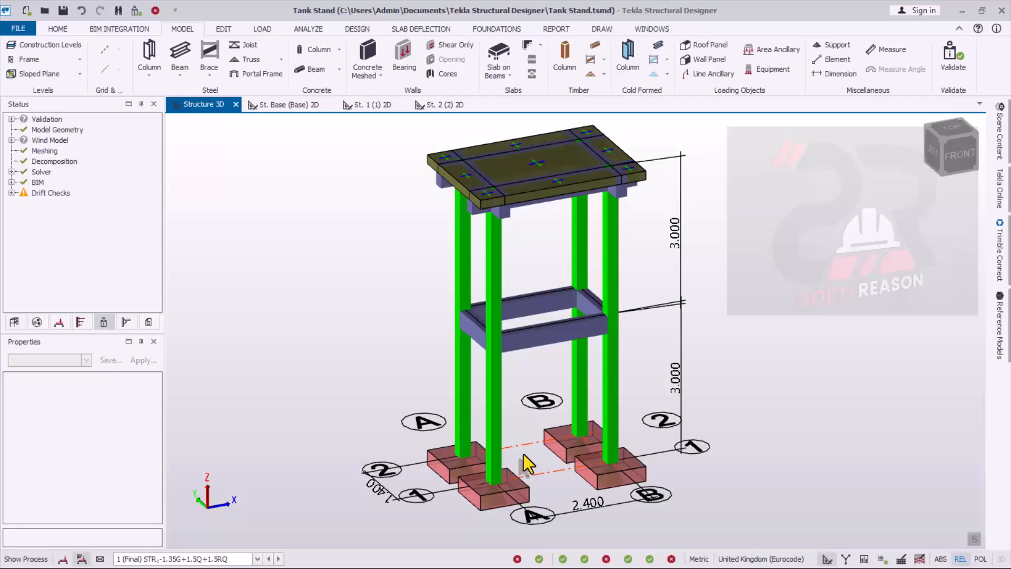
pyautogui.scroll(-1, 538, 369)
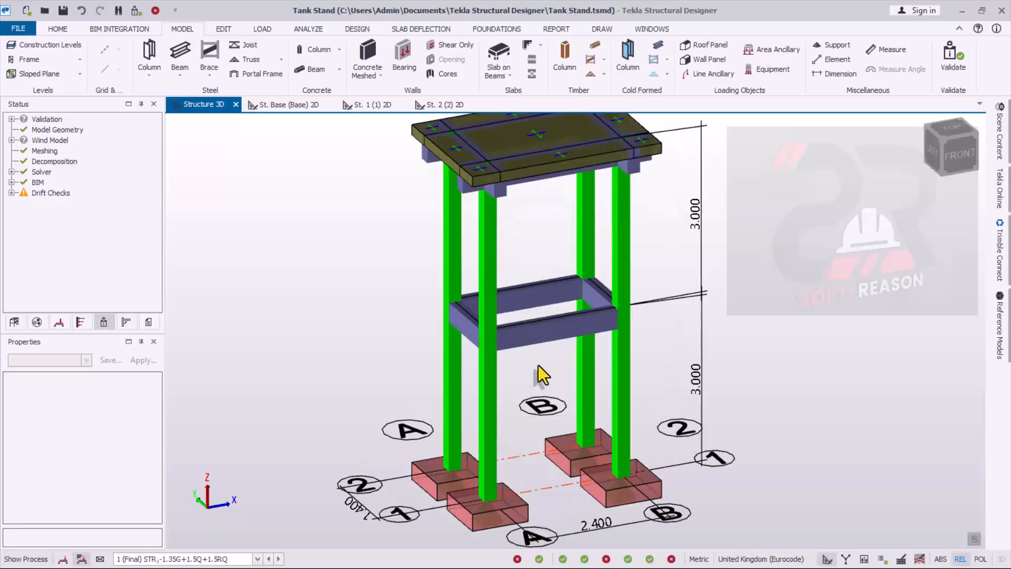
# - Create a new blank project, saving the open Tank Stand document
pyautogui.click(16, 29)
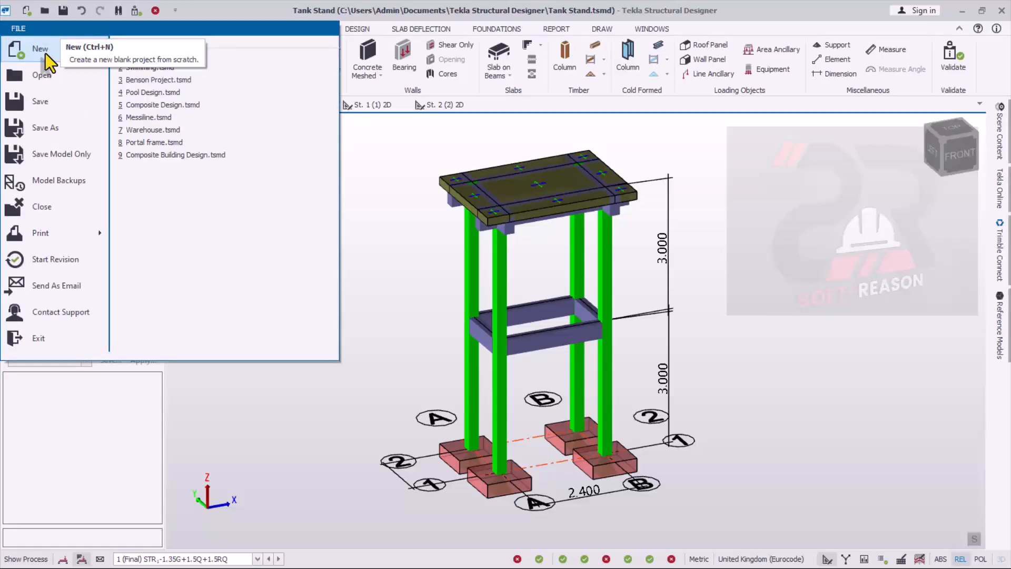
pyautogui.click(45, 52)
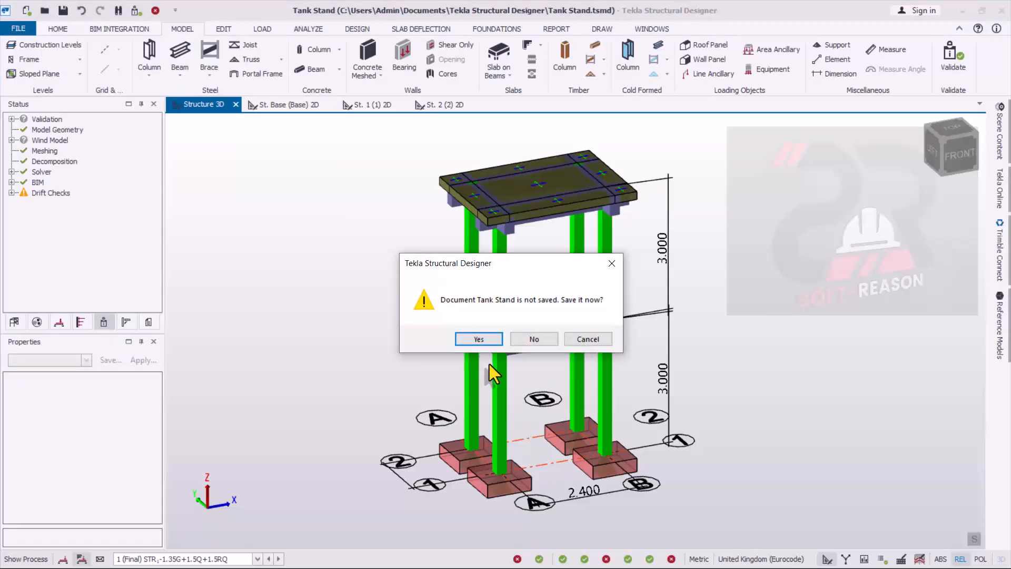
pyautogui.click(479, 340)
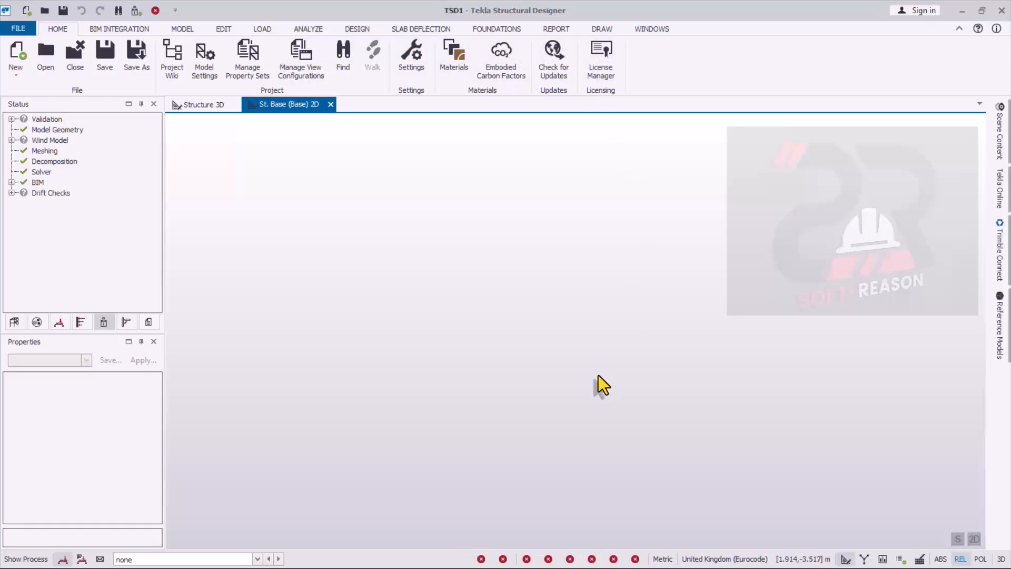
# - Review the available settings sets, the regions offered for import and the design codes, keeping UK Settings active
pyautogui.click(417, 62)
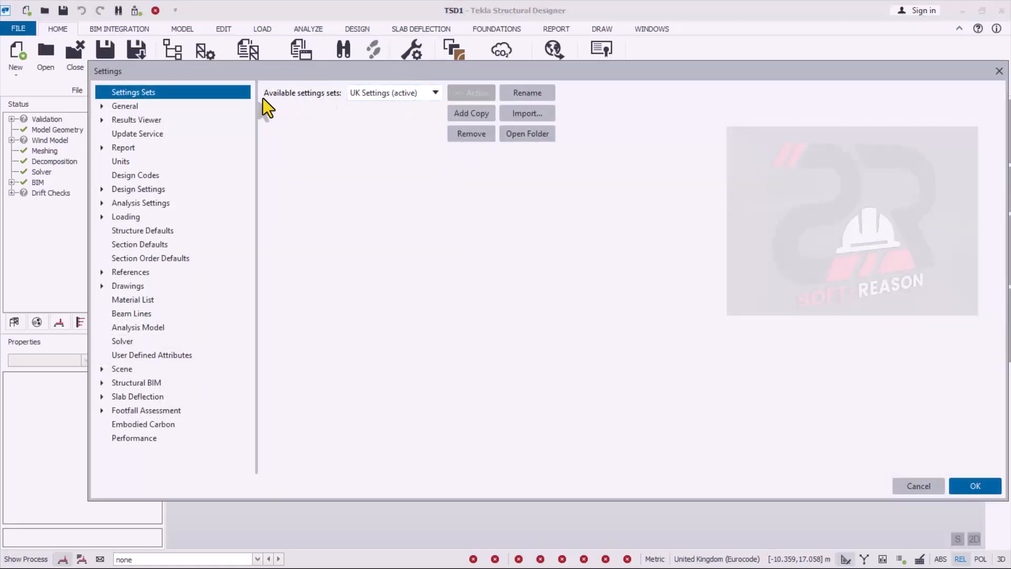
pyautogui.click(434, 94)
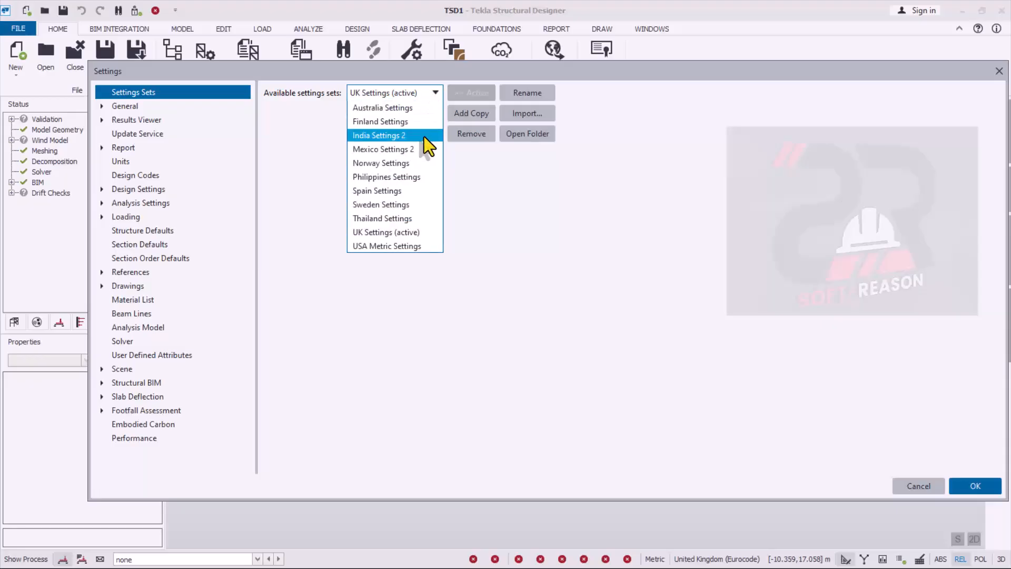
pyautogui.click(451, 302)
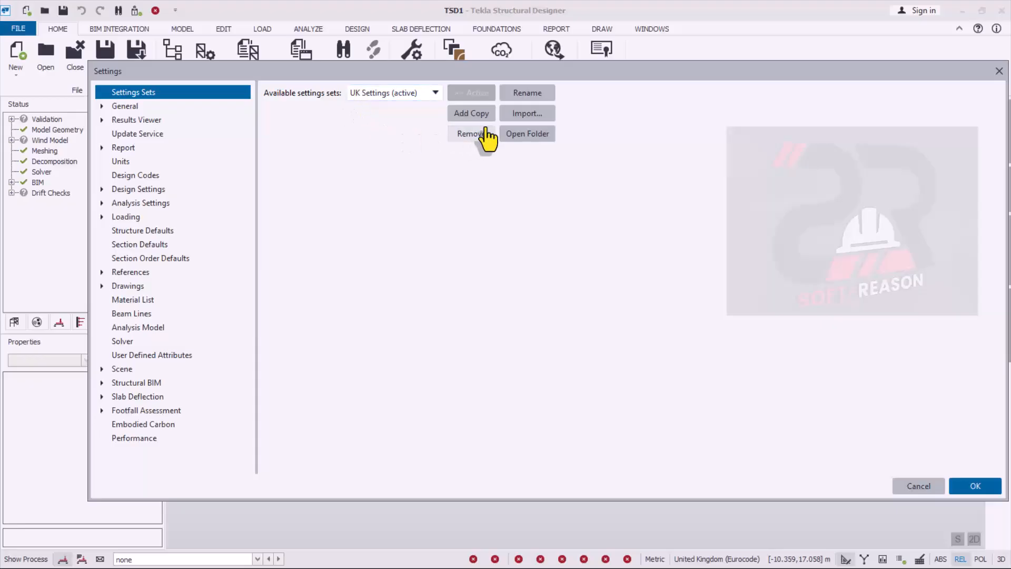
pyautogui.click(528, 116)
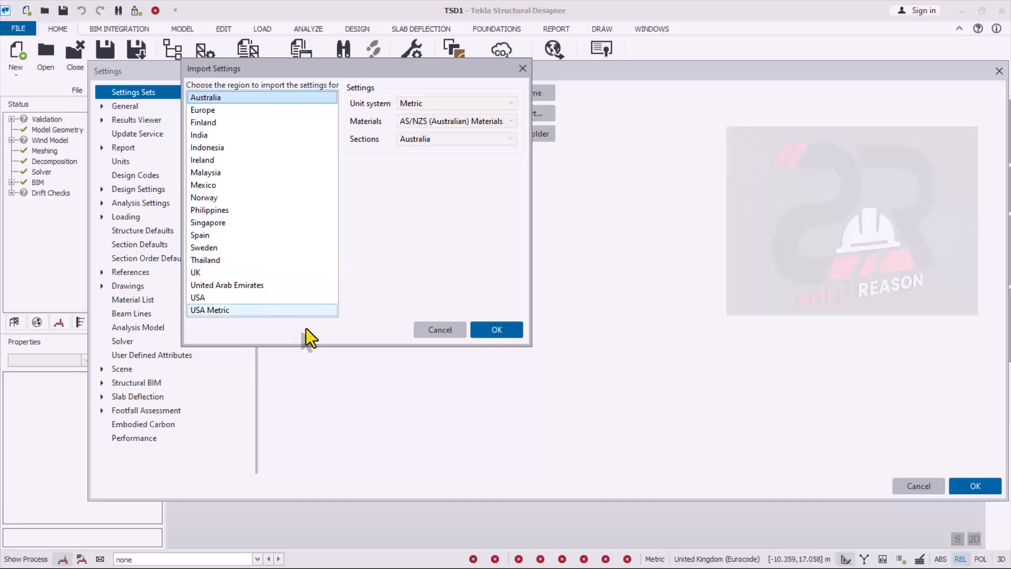
pyautogui.click(441, 331)
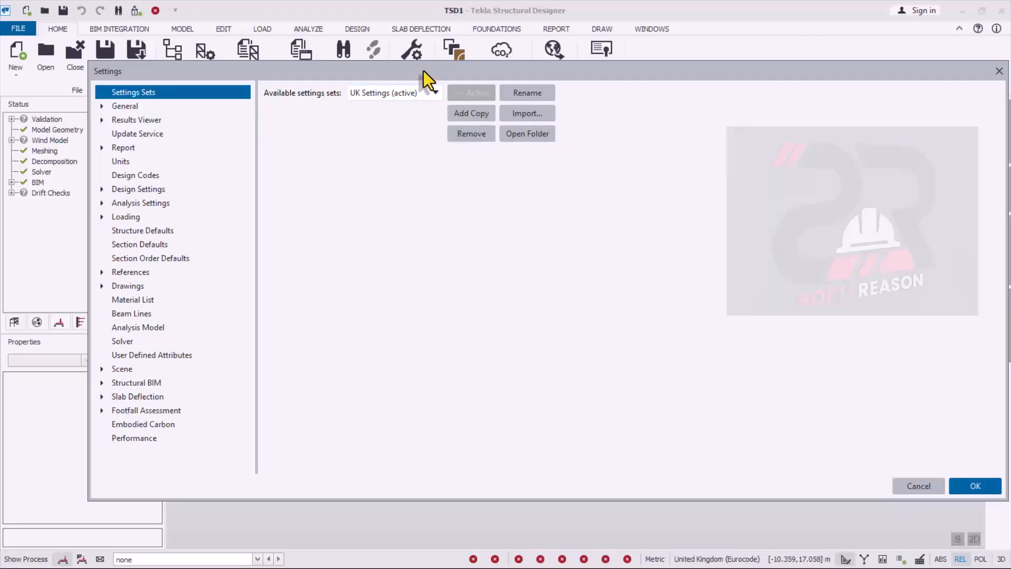
pyautogui.moveTo(424, 71); pyautogui.dragTo(371, 55)
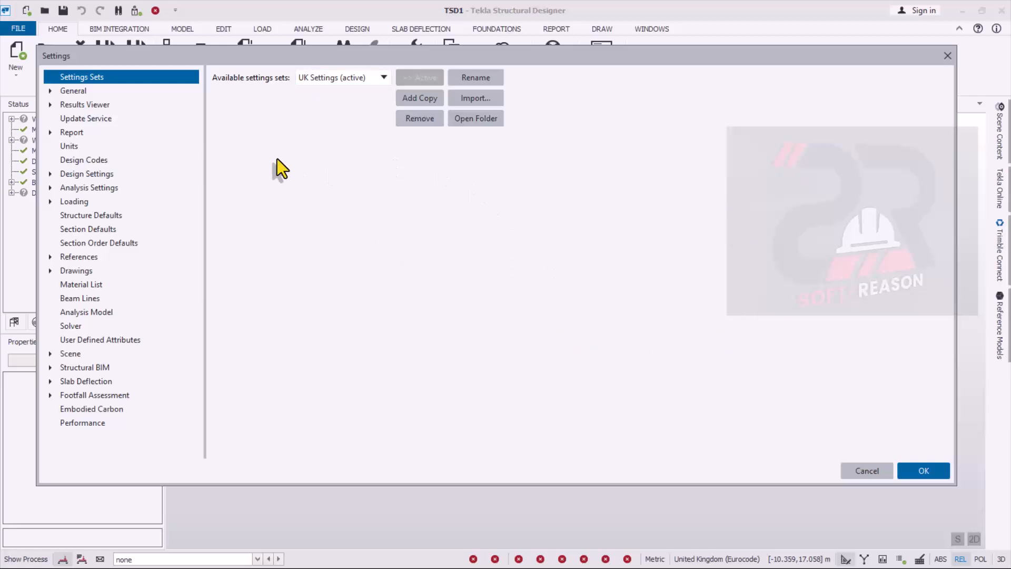
pyautogui.click(72, 160)
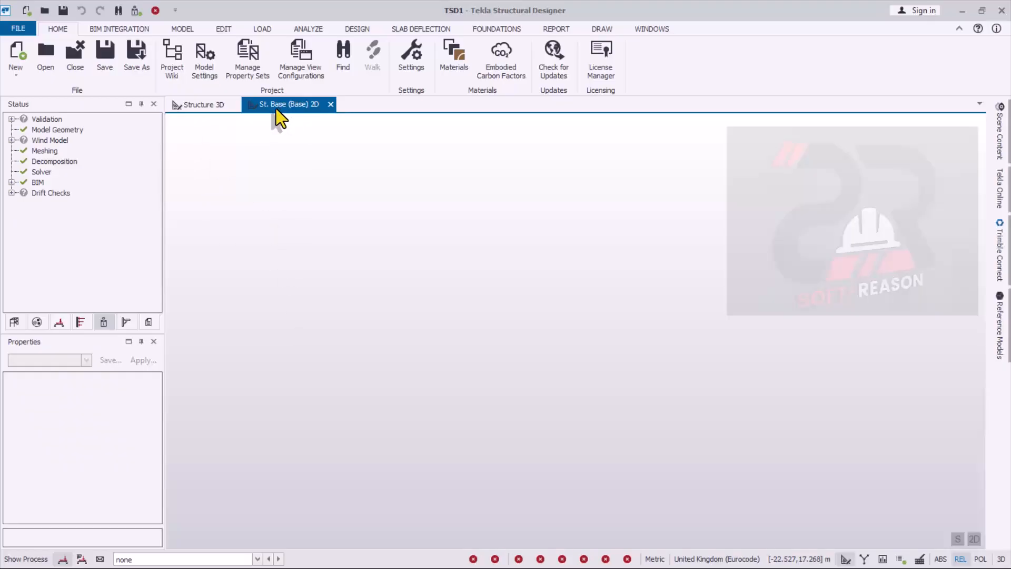
# - Insert two construction levels, 1 and 2, above Base and set each level's spacing to 3 m
pyautogui.click(190, 28)
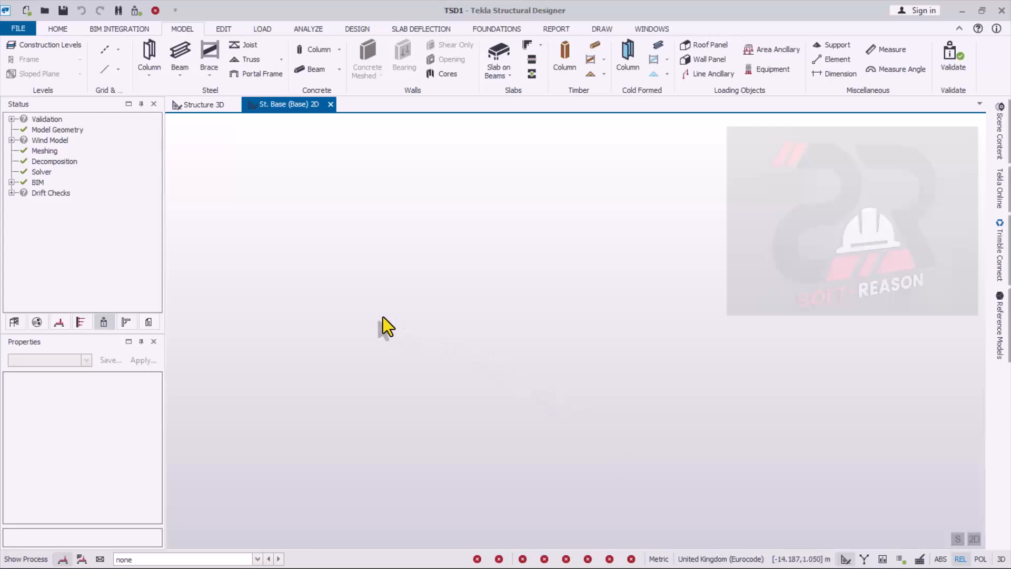
pyautogui.click(39, 47)
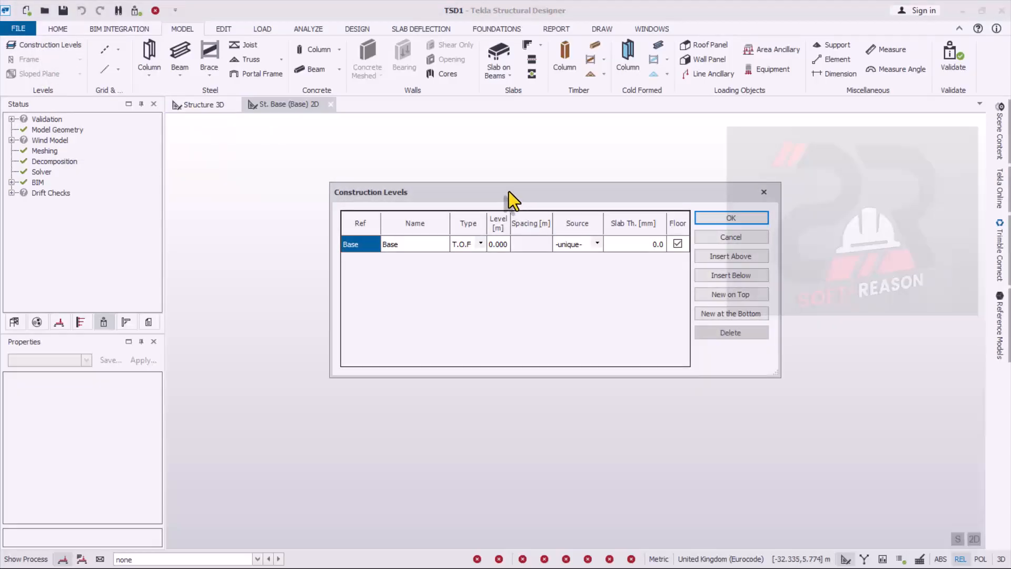
pyautogui.moveTo(508, 192); pyautogui.dragTo(488, 178)
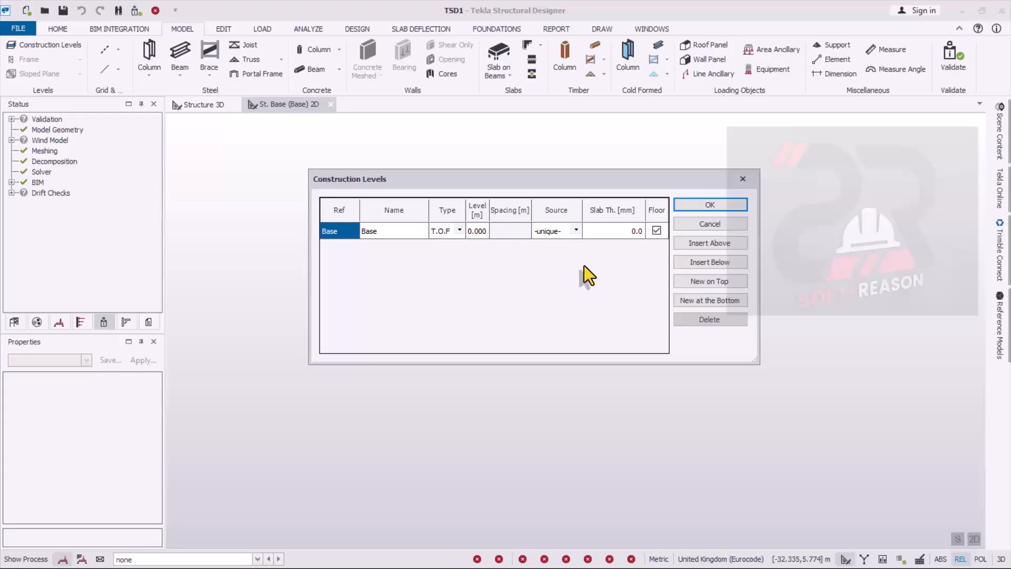
pyautogui.click(710, 244)
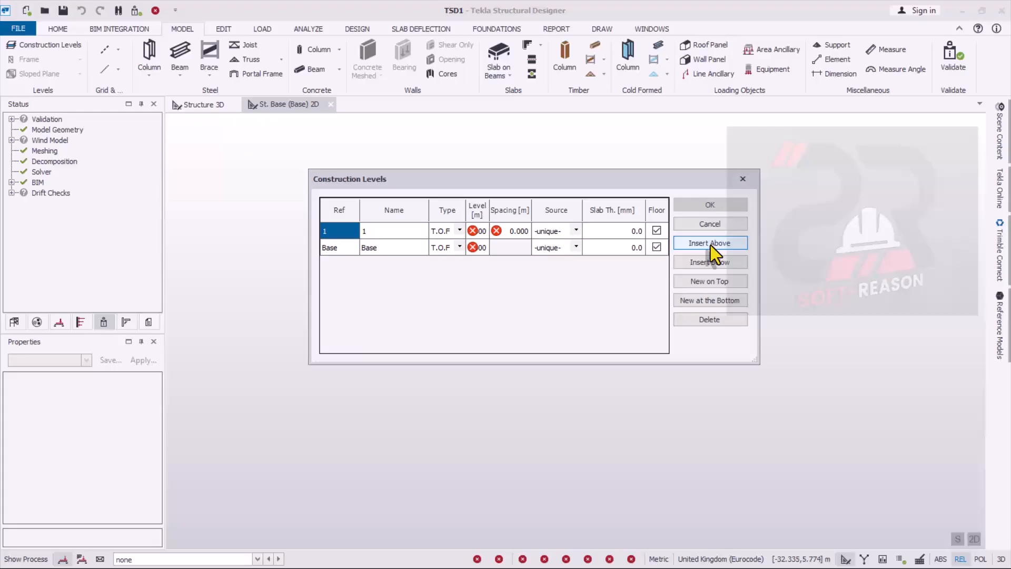
pyautogui.click(710, 244)
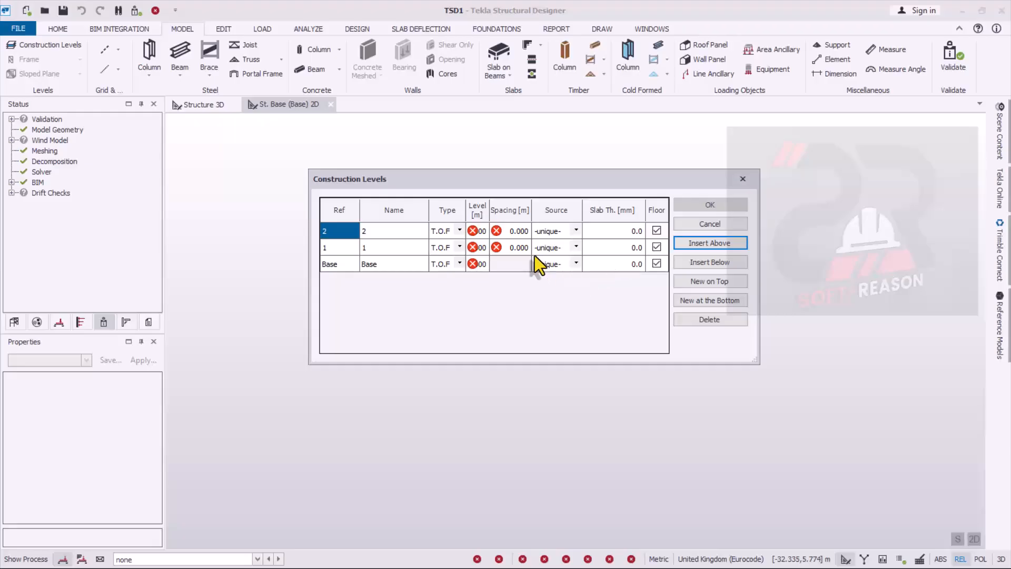
pyautogui.click(516, 249)
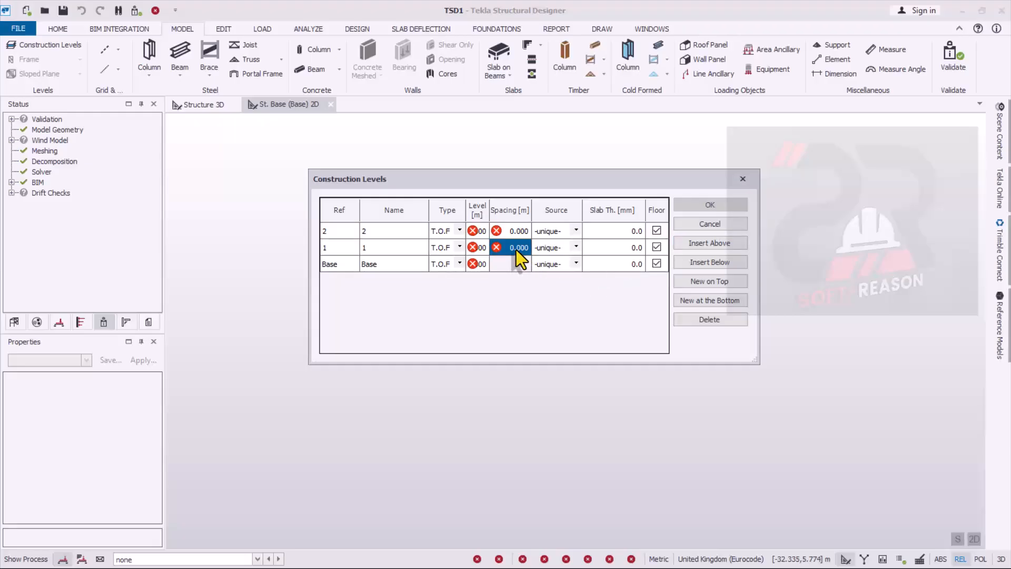
pyautogui.write('3')
pyautogui.write('3')
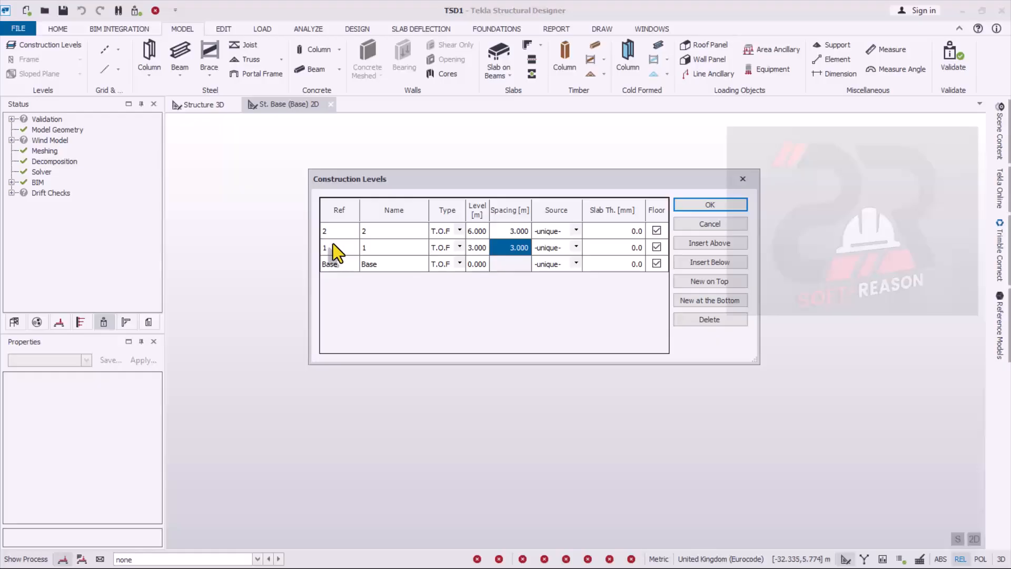
# - Change the type of construction levels 1 and 2 to S.S.L
pyautogui.click(461, 246)
pyautogui.click(439, 266)
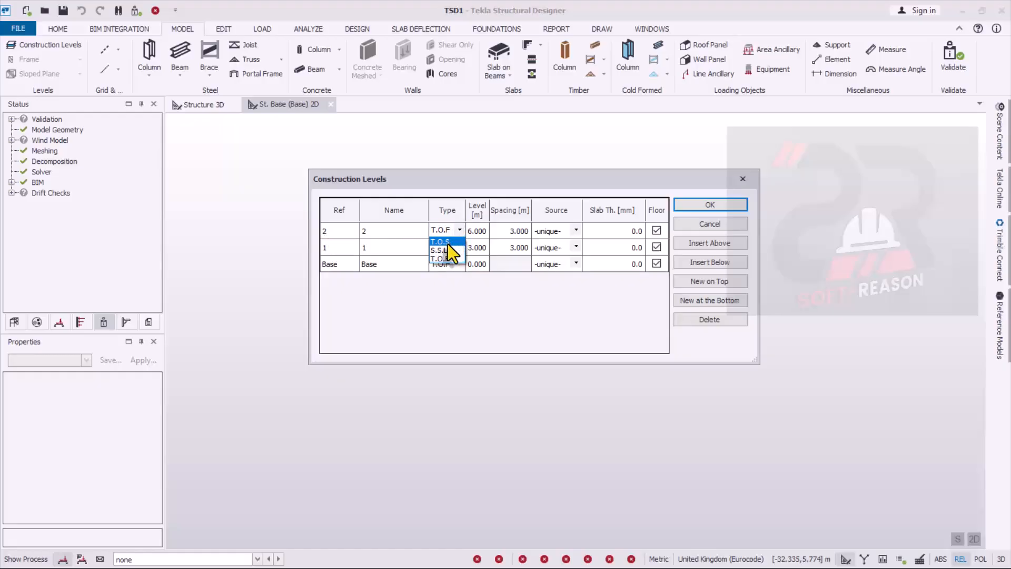
pyautogui.click(445, 249)
# - Set the slab thickness of levels 1 and 2 to 180 mm and accept the construction levels
pyautogui.click(625, 233)
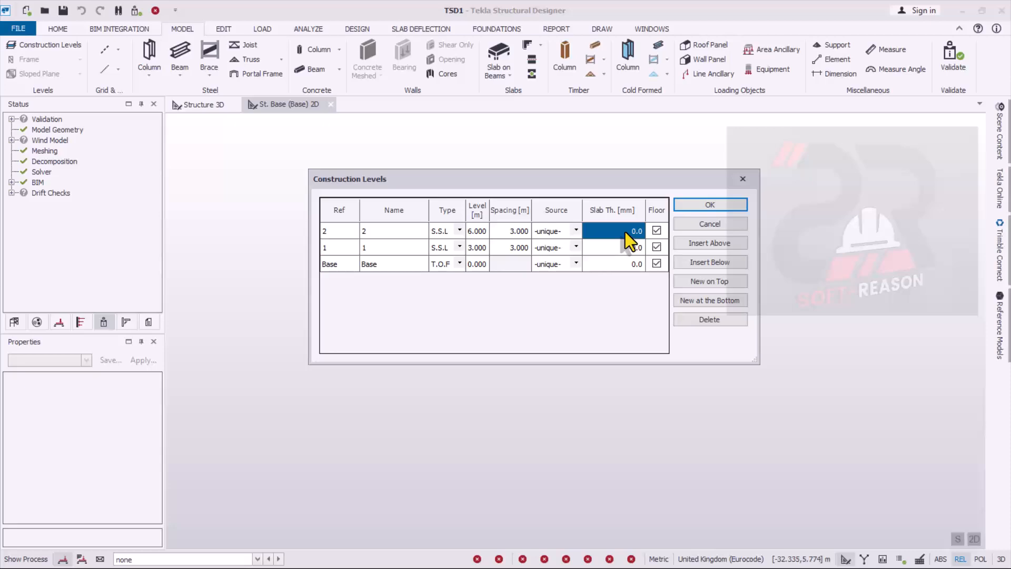
pyautogui.write('1')
pyautogui.write('80')
pyautogui.click(623, 250)
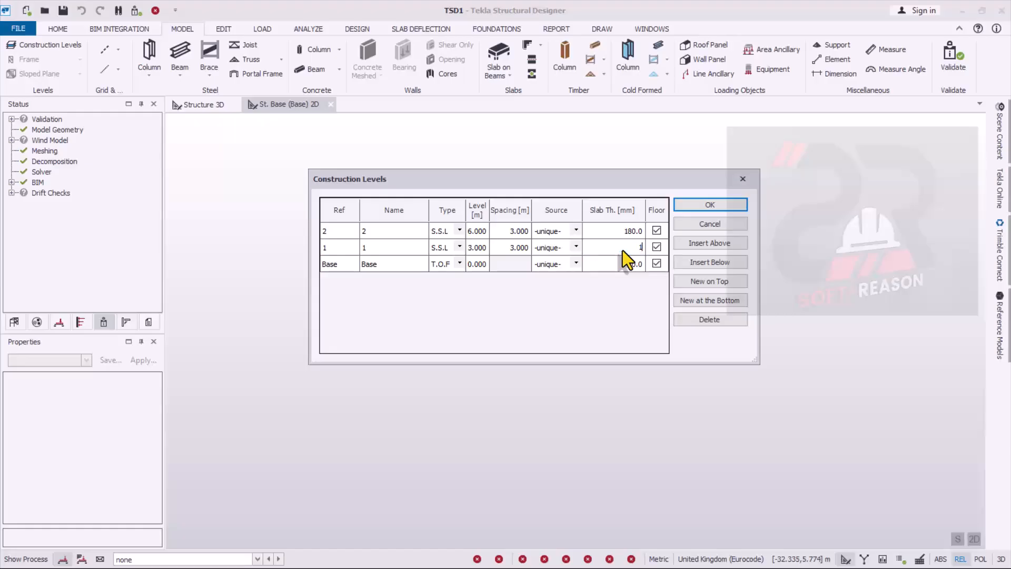
pyautogui.write('180')
pyautogui.click(617, 232)
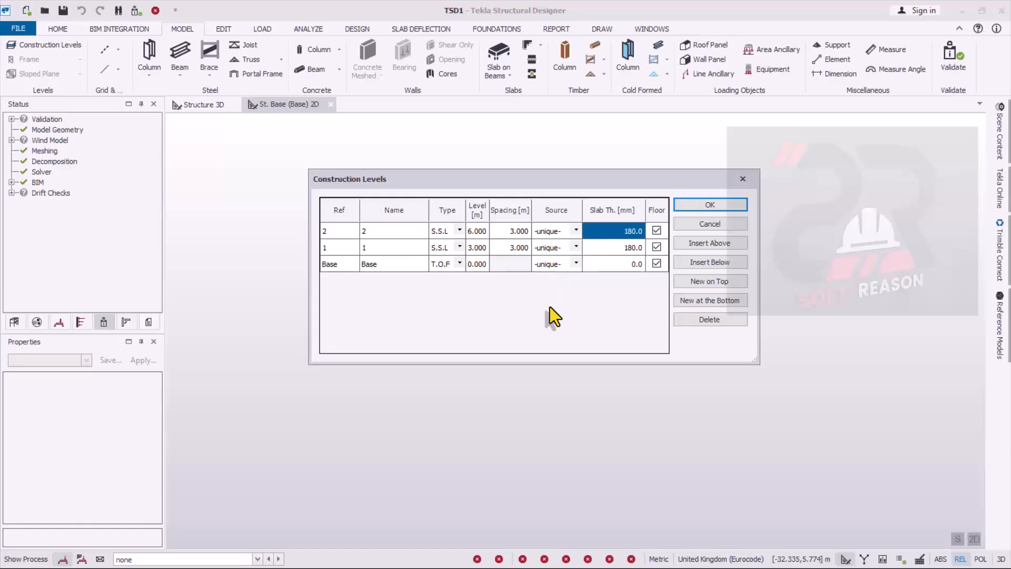
pyautogui.moveTo(465, 181); pyautogui.dragTo(539, 182)
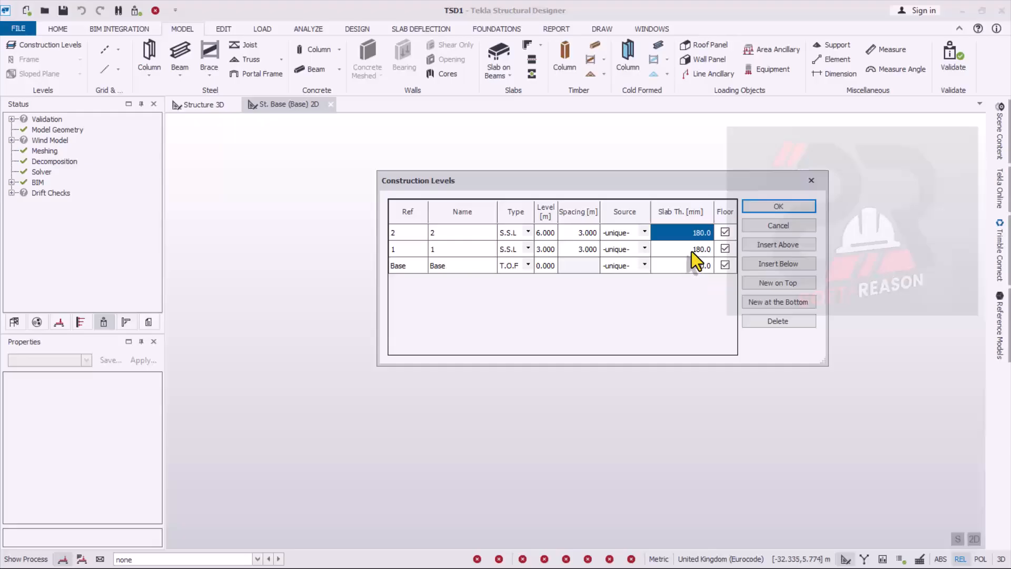
pyautogui.click(779, 209)
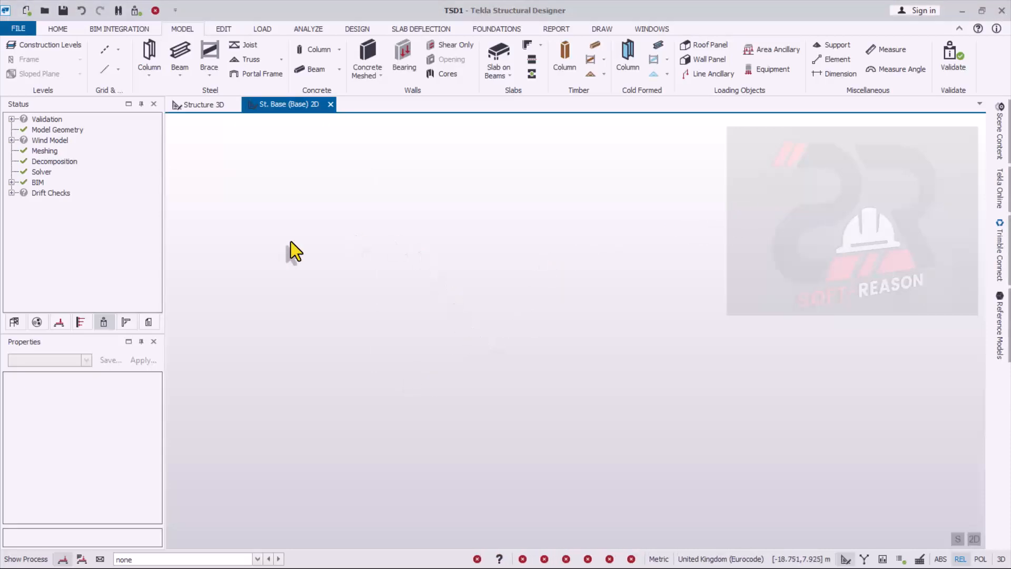
# - Show the structure's list of levels and select the St. Base (Base) level
pyautogui.click(14, 323)
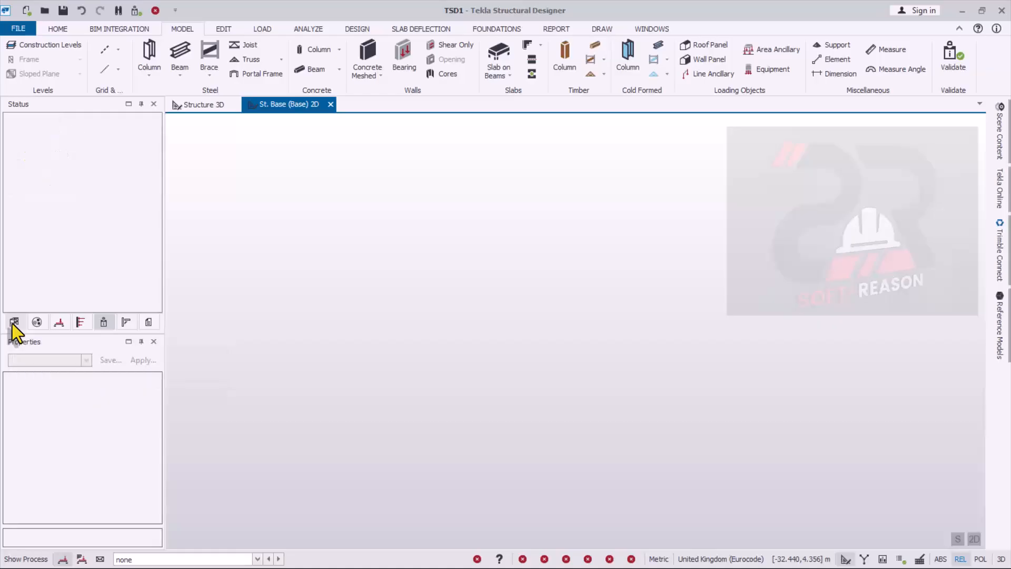
pyautogui.click(24, 129)
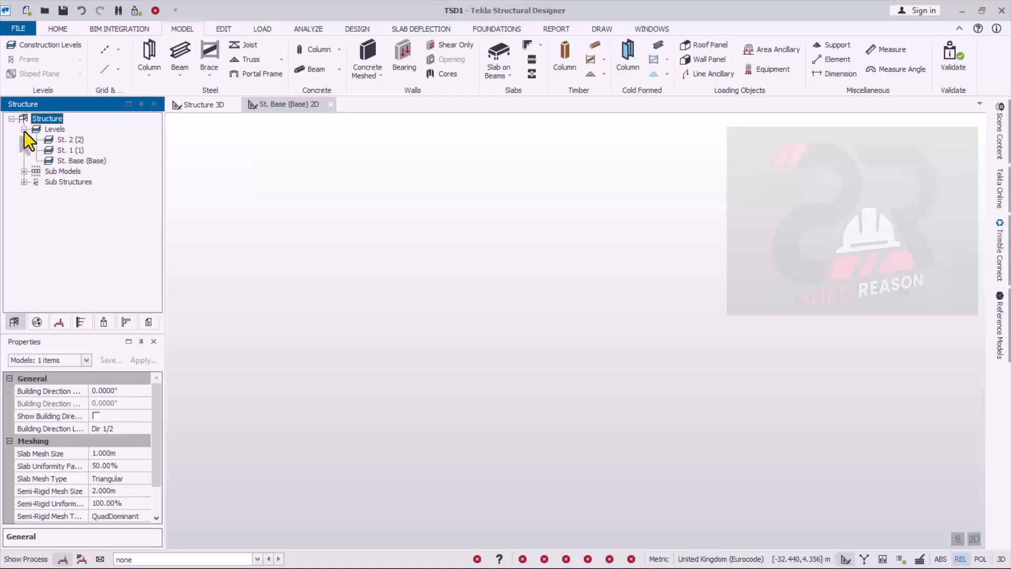
pyautogui.click(74, 162)
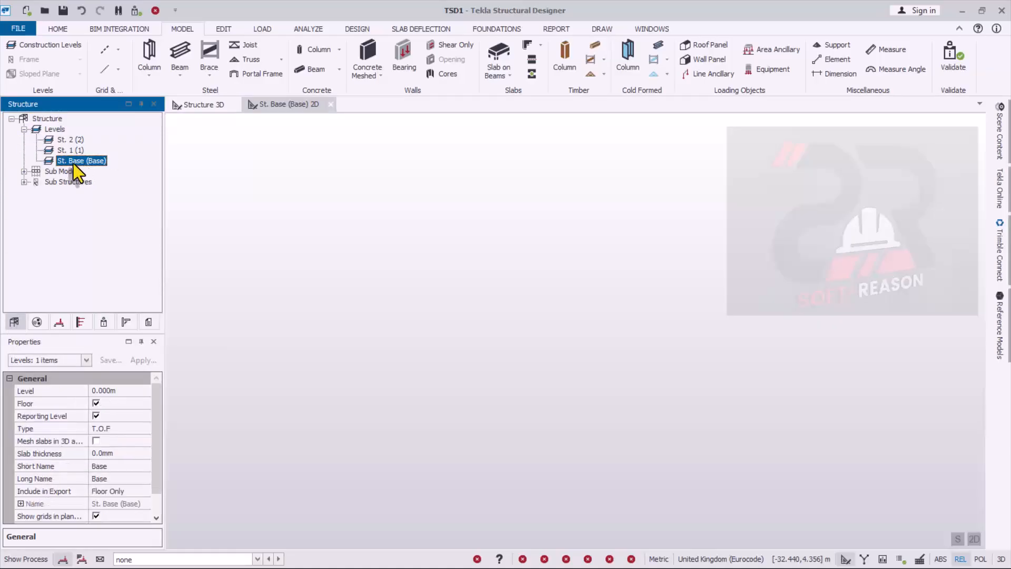
# - In the St. Base (Base) plan, start a rectangular grid named AG 1 on all three levels with its origin at 0, 0
pyautogui.click(69, 151)
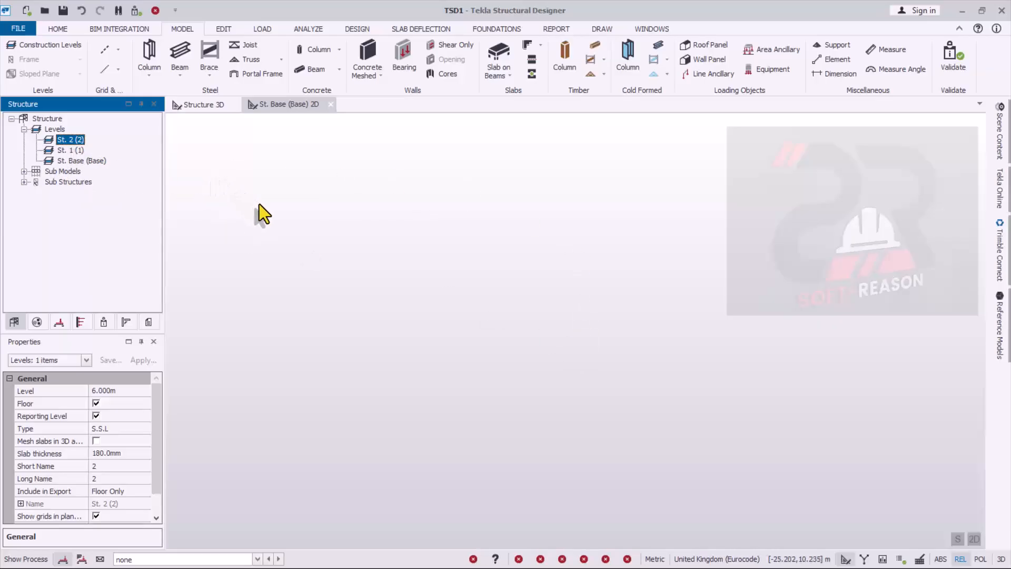
pyautogui.click(286, 103)
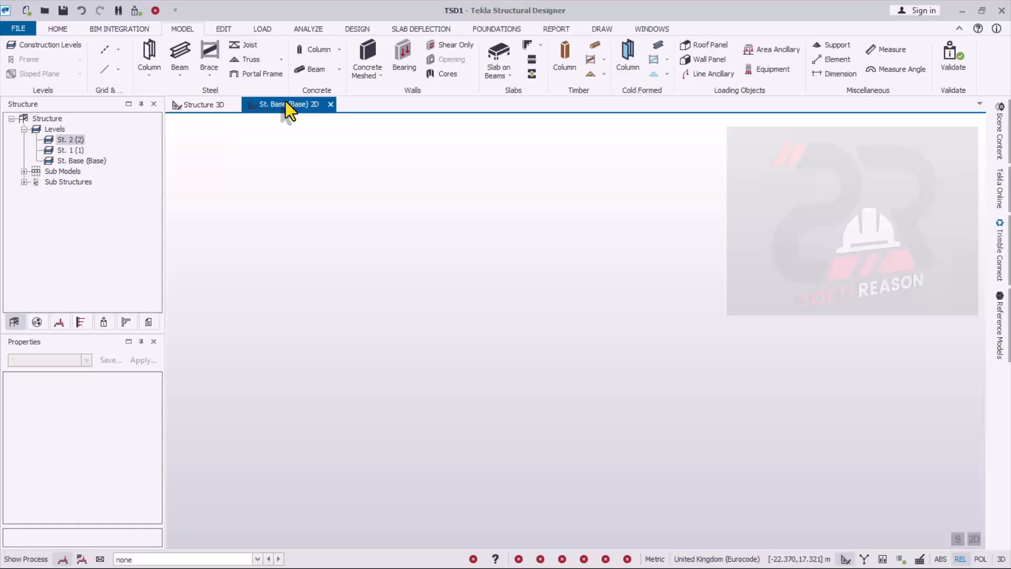
pyautogui.click(68, 162)
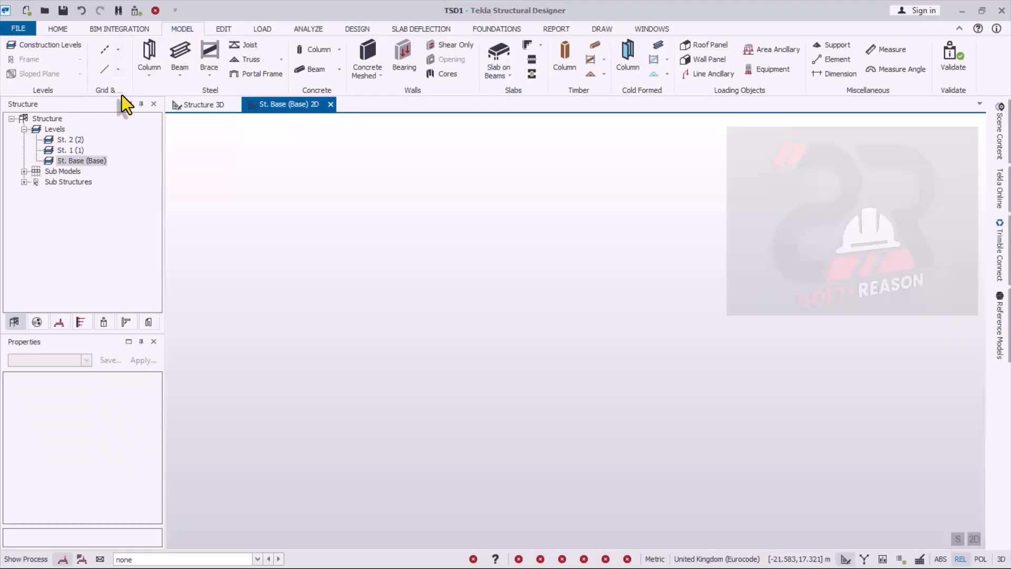
pyautogui.click(118, 50)
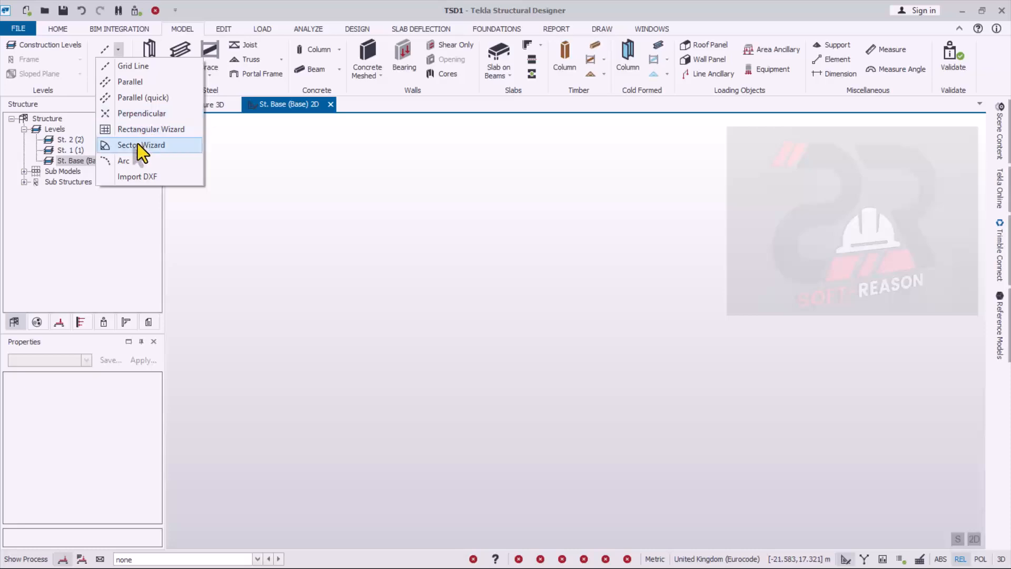
pyautogui.click(128, 132)
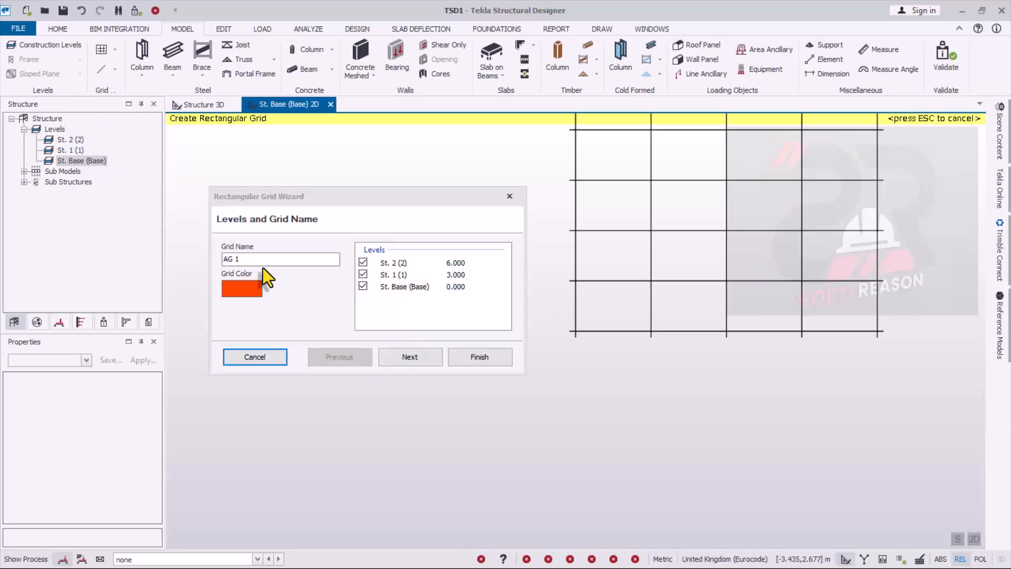
pyautogui.click(246, 259)
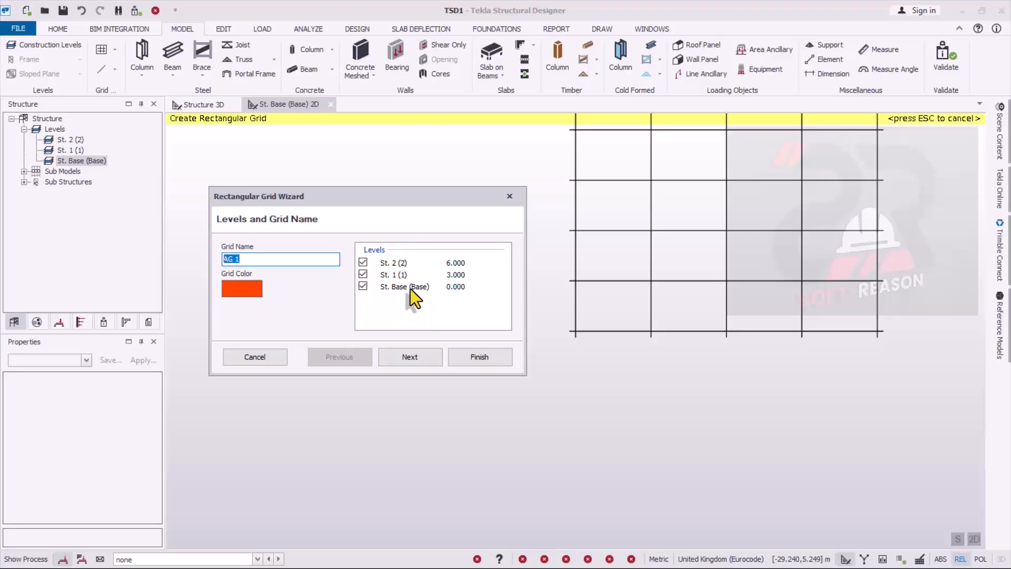
pyautogui.click(416, 356)
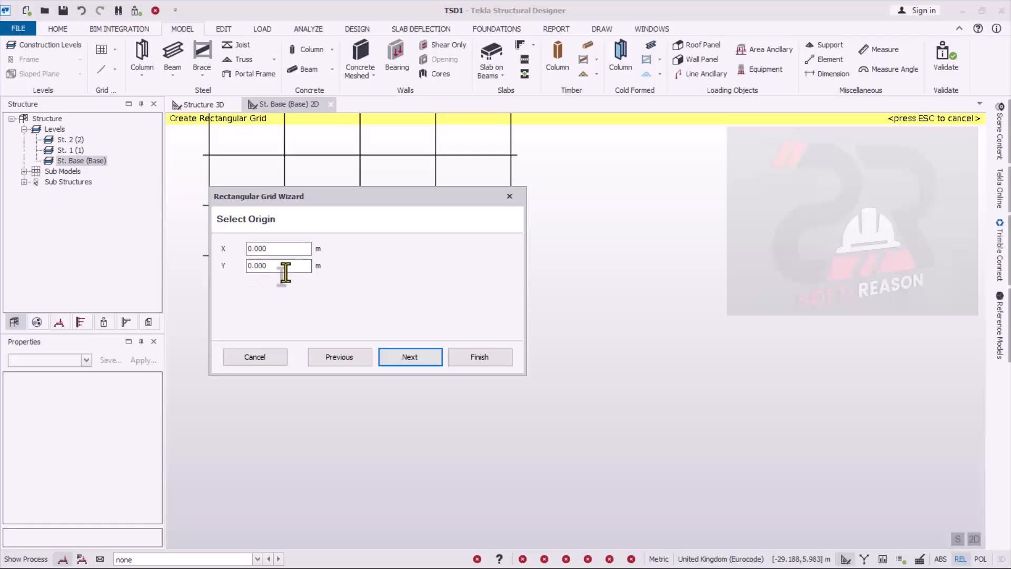
pyautogui.click(407, 360)
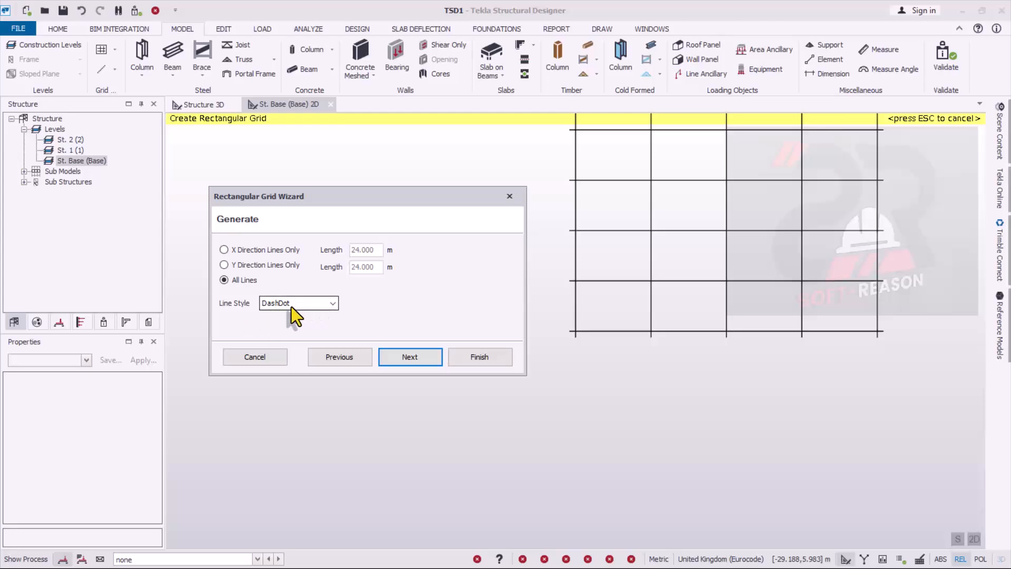
# - Keep all grid lines generated in both directions with the DashDot line style
pyautogui.click(332, 304)
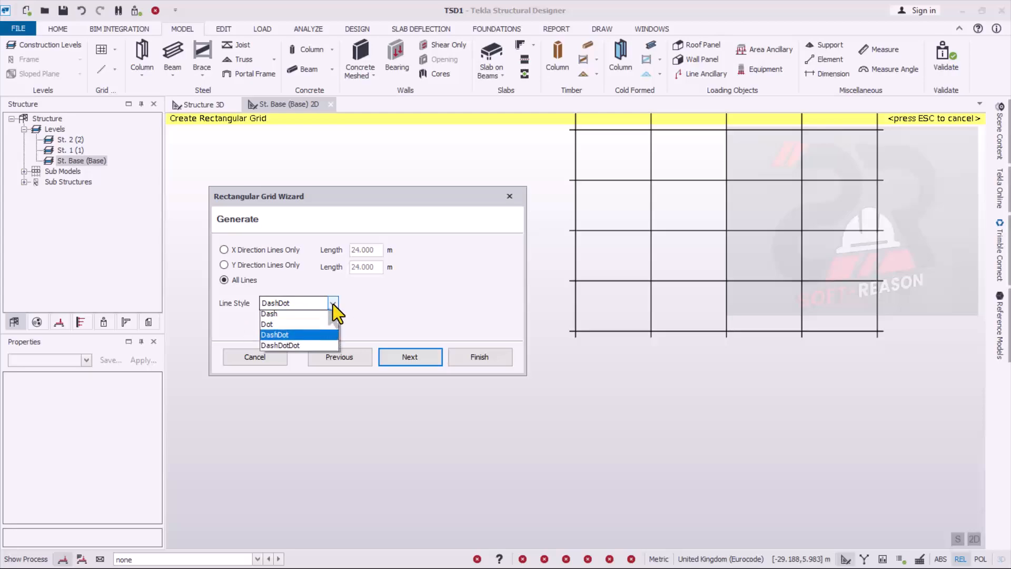
pyautogui.click(400, 309)
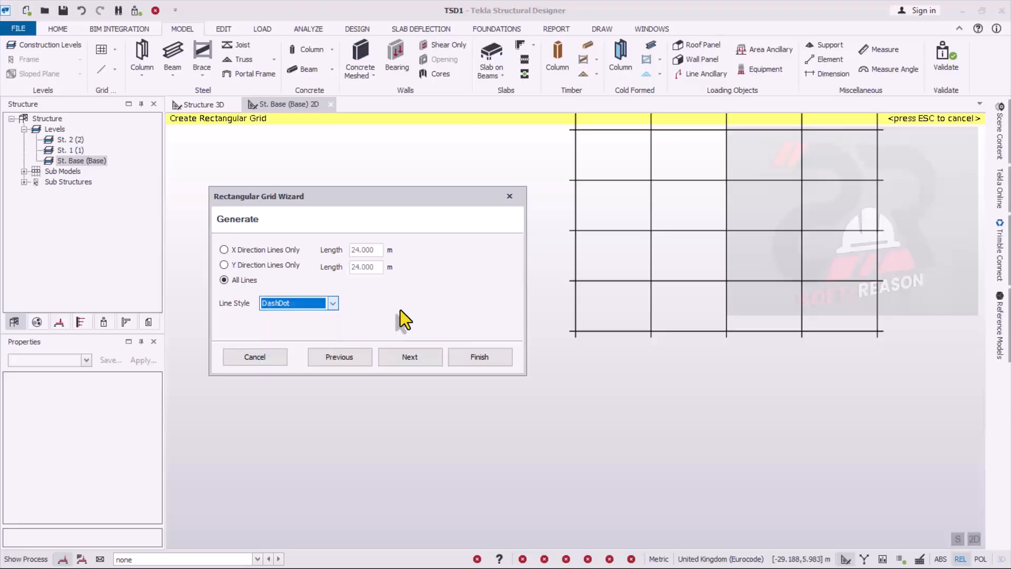
pyautogui.click(422, 358)
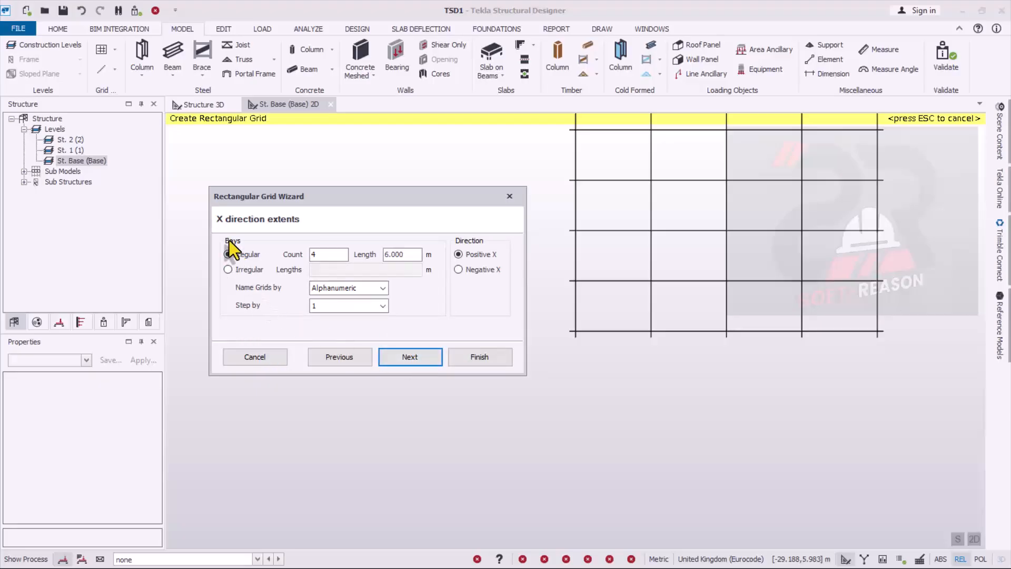
# - Set the grid's X direction extents to one regular bay of 1.4 m
pyautogui.doubleClick(323, 254)
pyautogui.write('1')
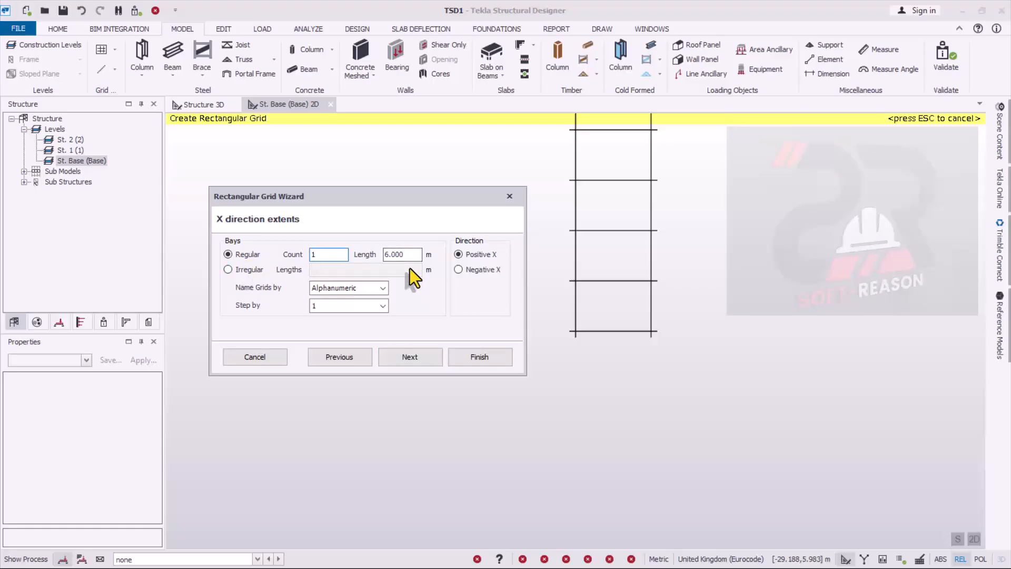
pyautogui.doubleClick(402, 255)
pyautogui.write('1')
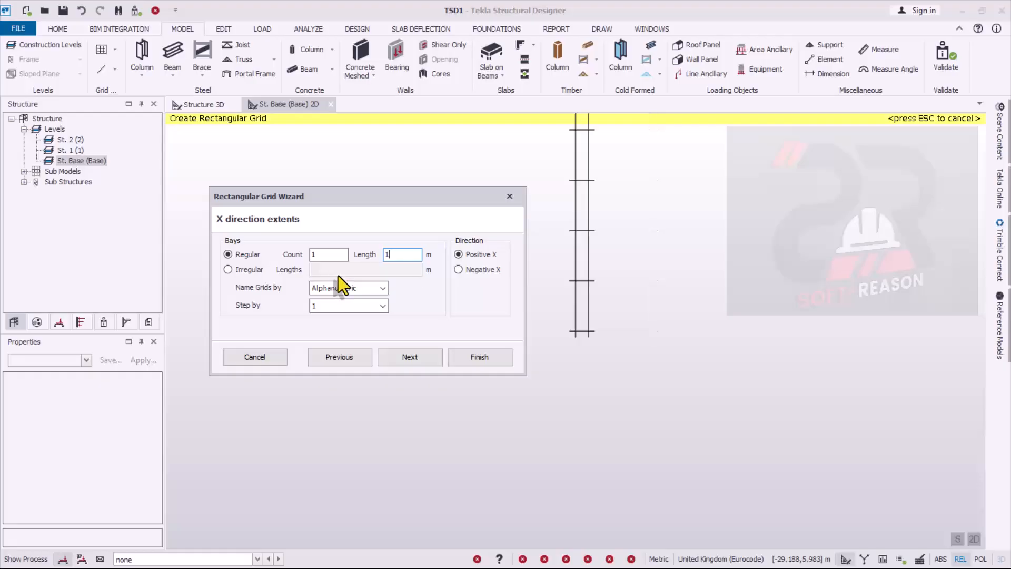
pyautogui.write('.400')
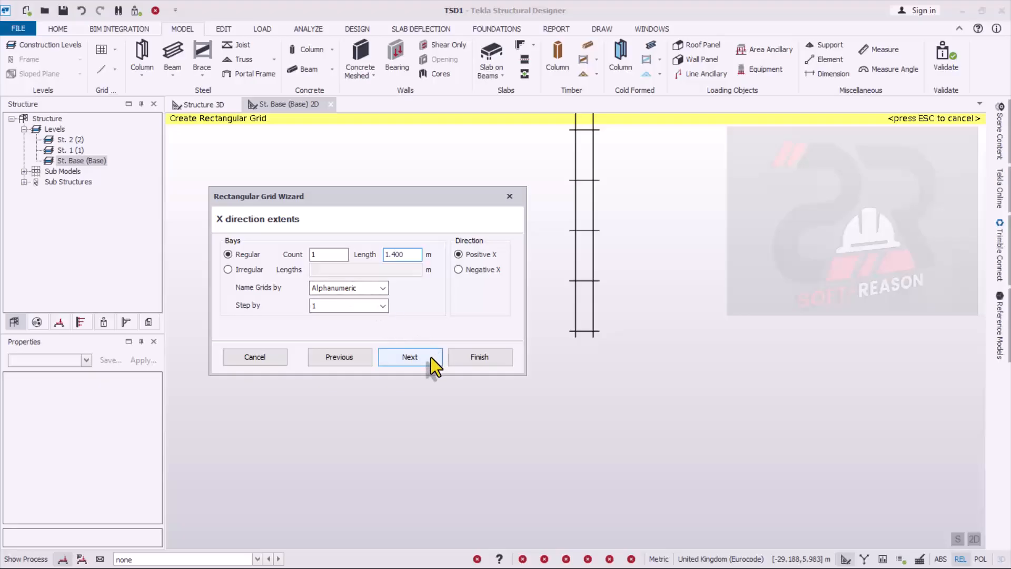
pyautogui.click(431, 357)
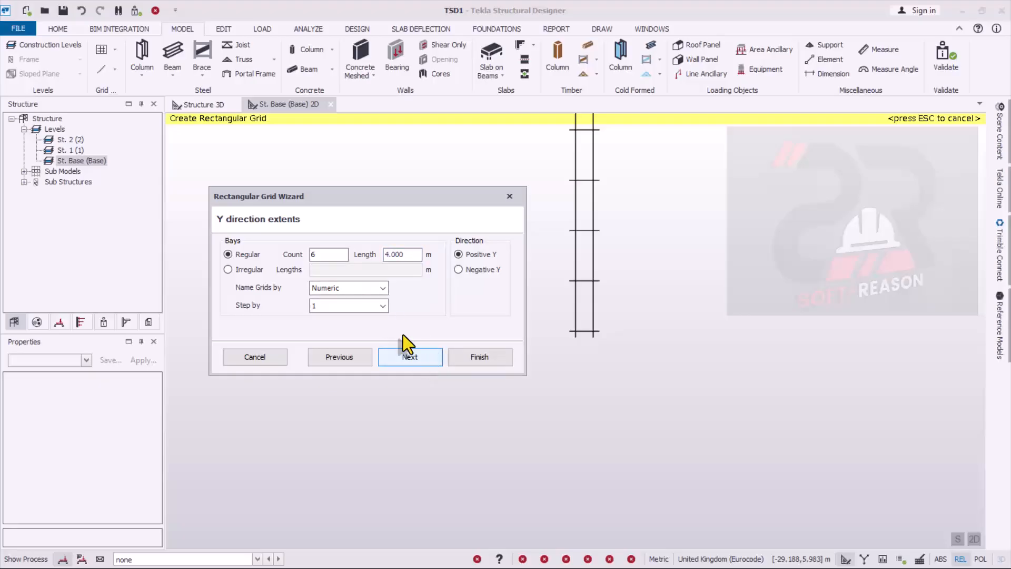
# - Set the grid's Y direction extents to one regular bay of 2.4 m
pyautogui.moveTo(325, 257); pyautogui.dragTo(279, 280)
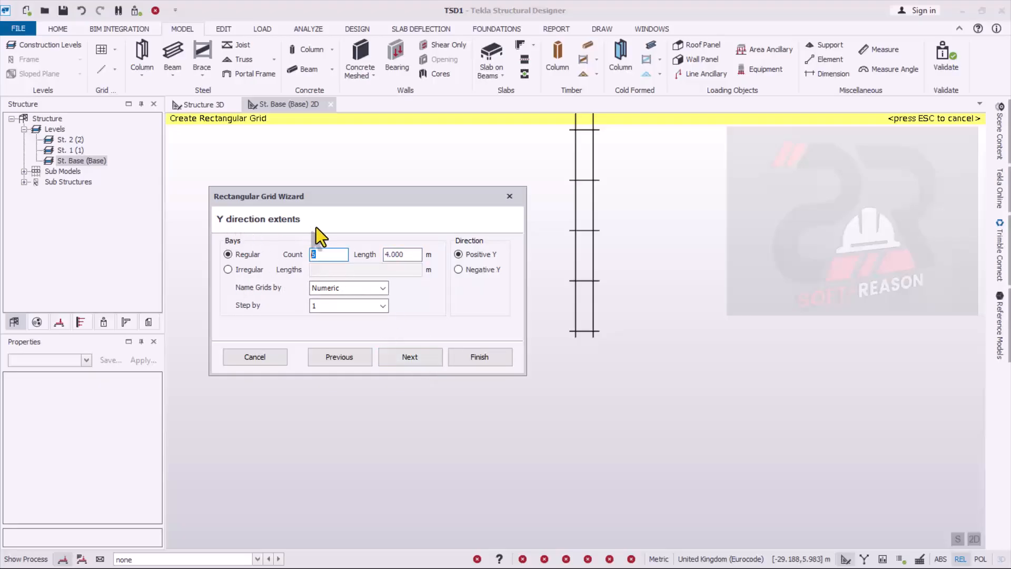
pyautogui.write('1')
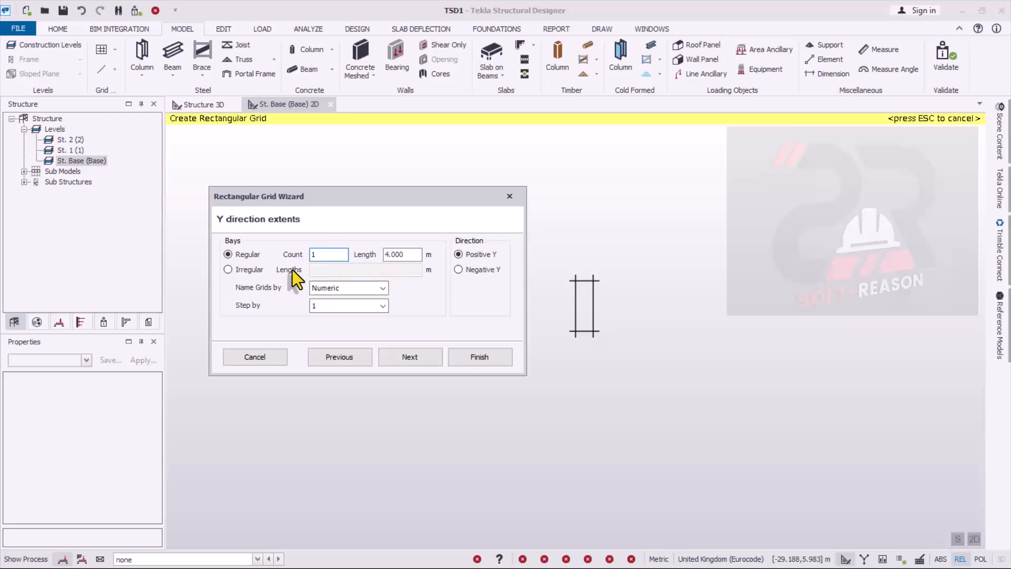
pyautogui.moveTo(397, 259); pyautogui.dragTo(363, 261)
pyautogui.write('2')
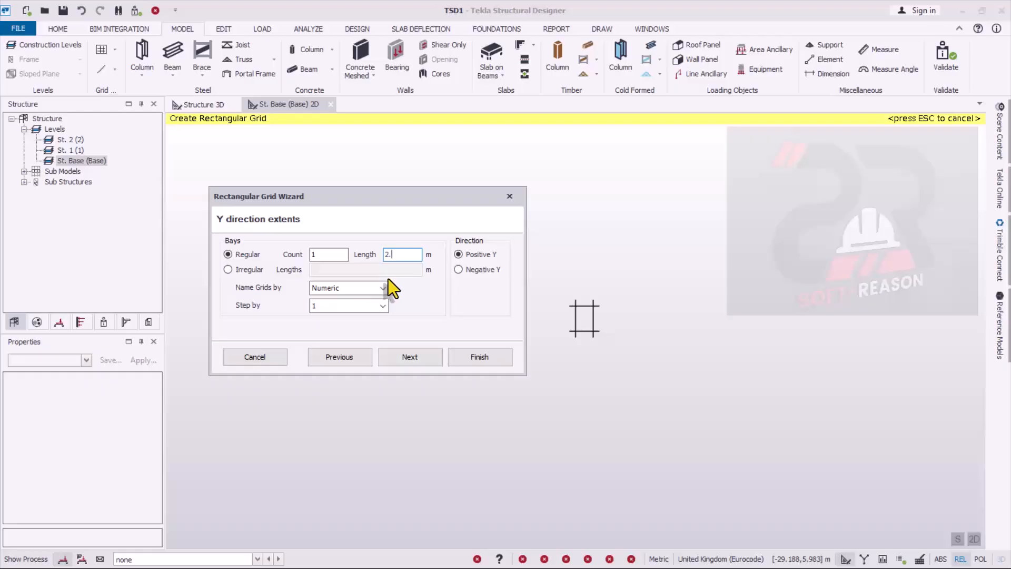
pyautogui.write('.4')
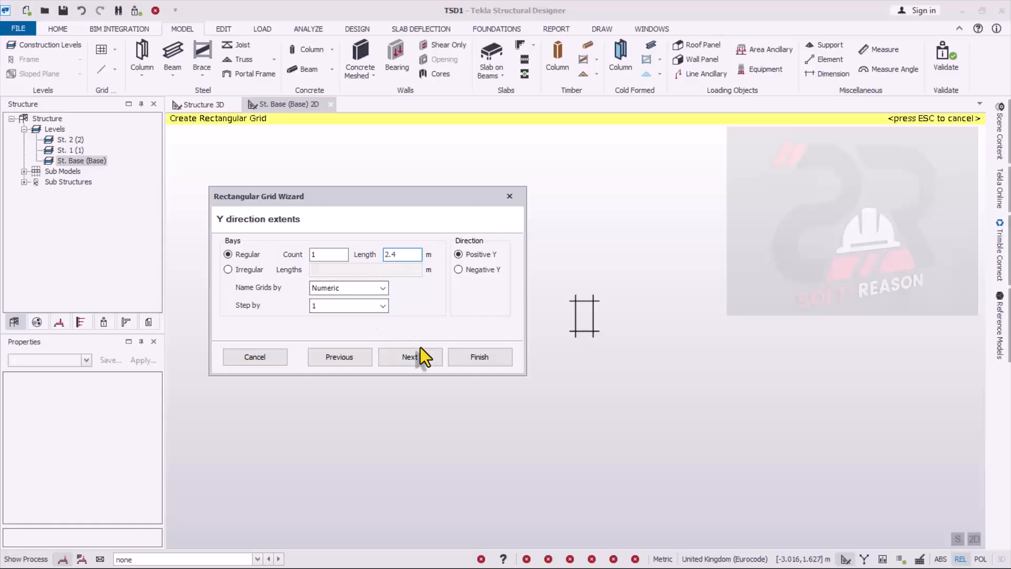
# - Return to the grid's X direction extents and change the bay length to 2.4 m
pyautogui.click(339, 357)
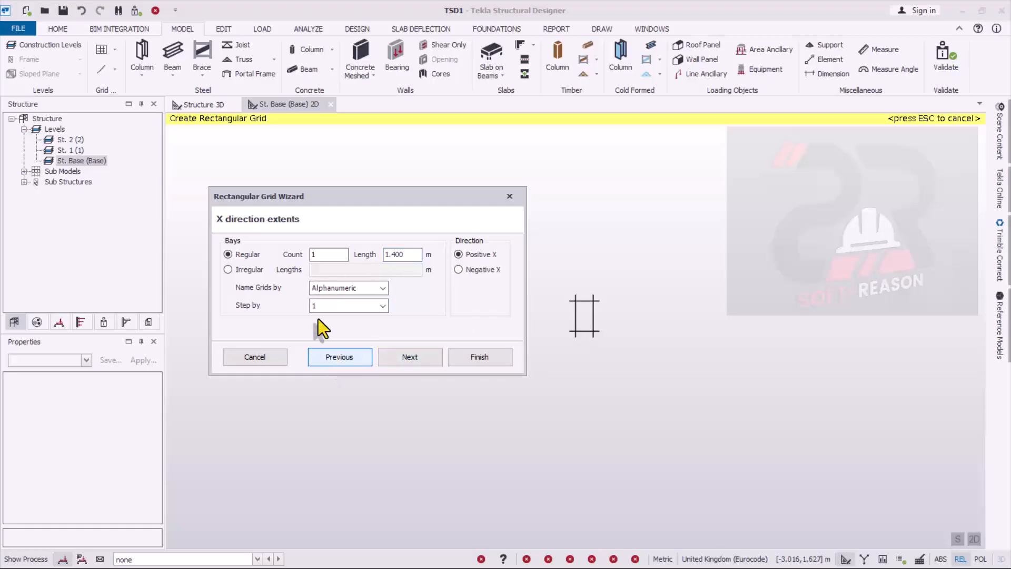
pyautogui.write('2.4')
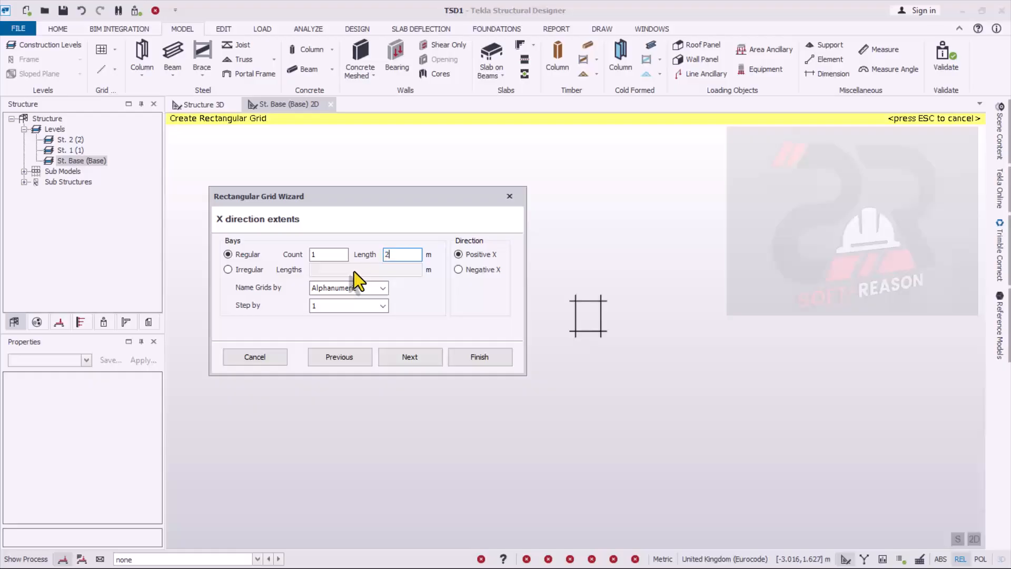
pyautogui.click(413, 360)
# - Change the Y direction bay length to 1.4 m and finish the grid with the 90° axis angle relative to the X axis
pyautogui.click(403, 254)
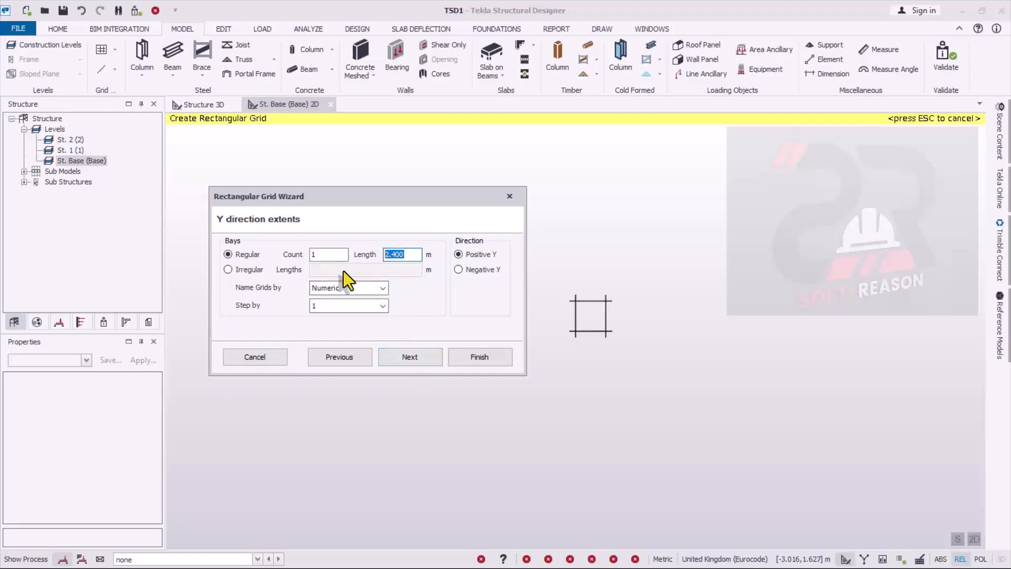
pyautogui.write('1.4')
pyautogui.click(411, 358)
pyautogui.click(410, 359)
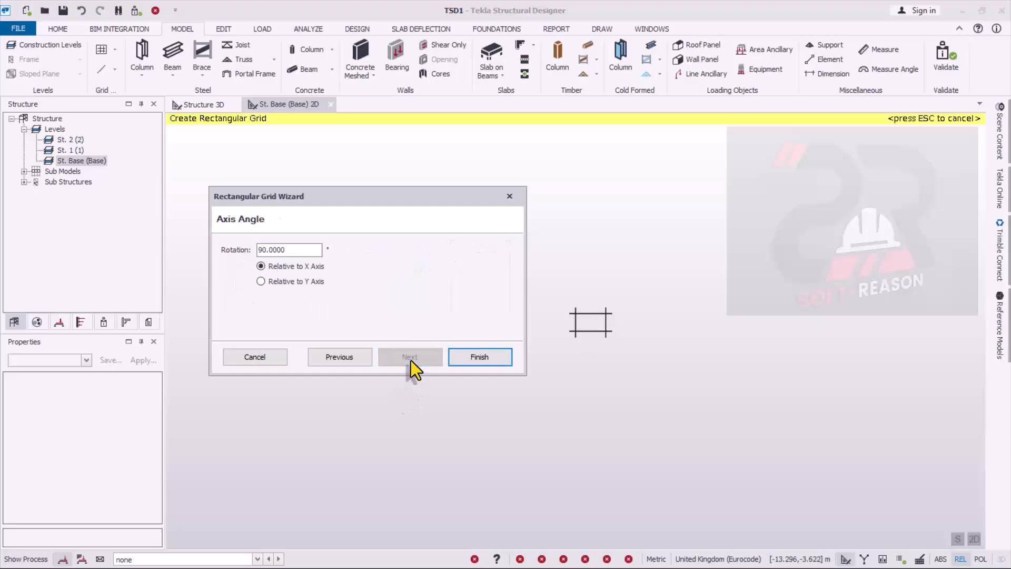
pyautogui.click(500, 358)
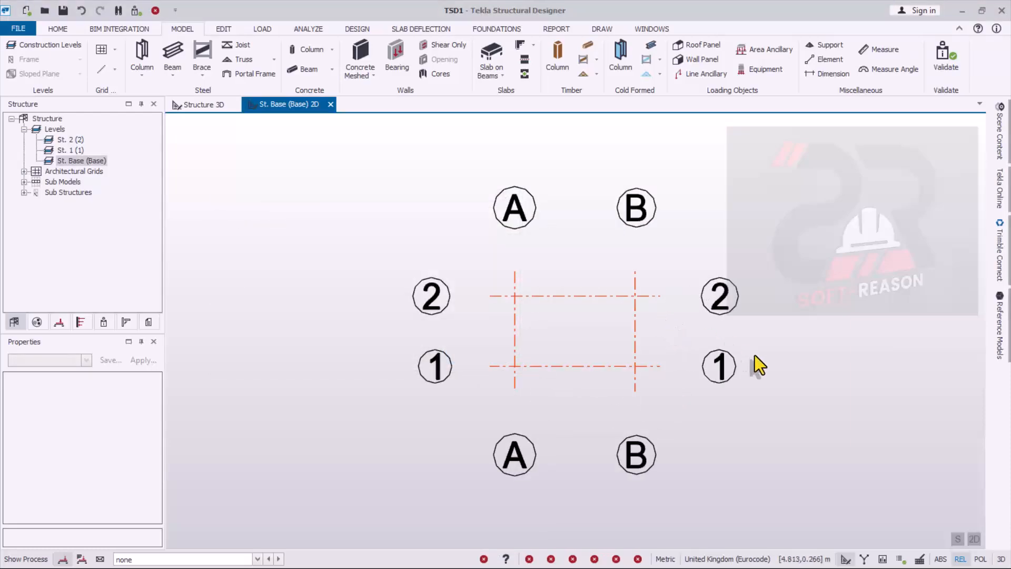
# - Start a cast-in-place concrete column and set its concrete class to C20/25
pyautogui.moveTo(507, 301)
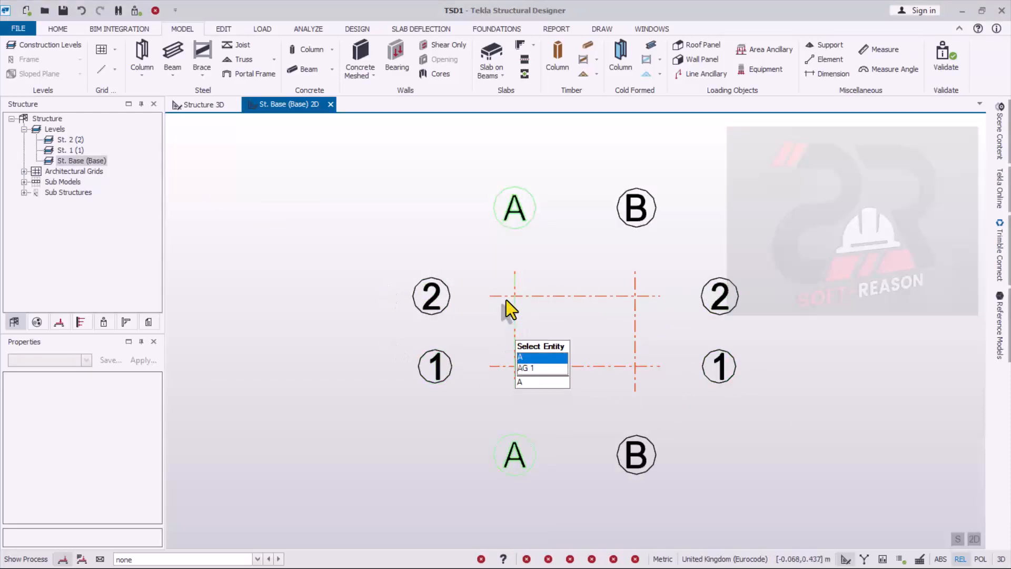
pyautogui.scroll(-1, 506, 299)
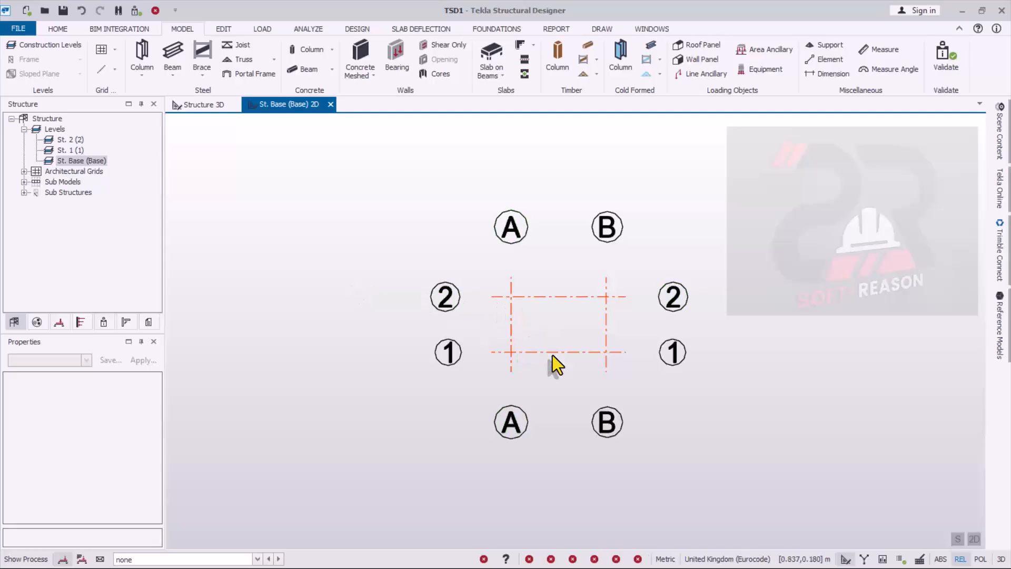
pyautogui.scroll(2, 580, 307)
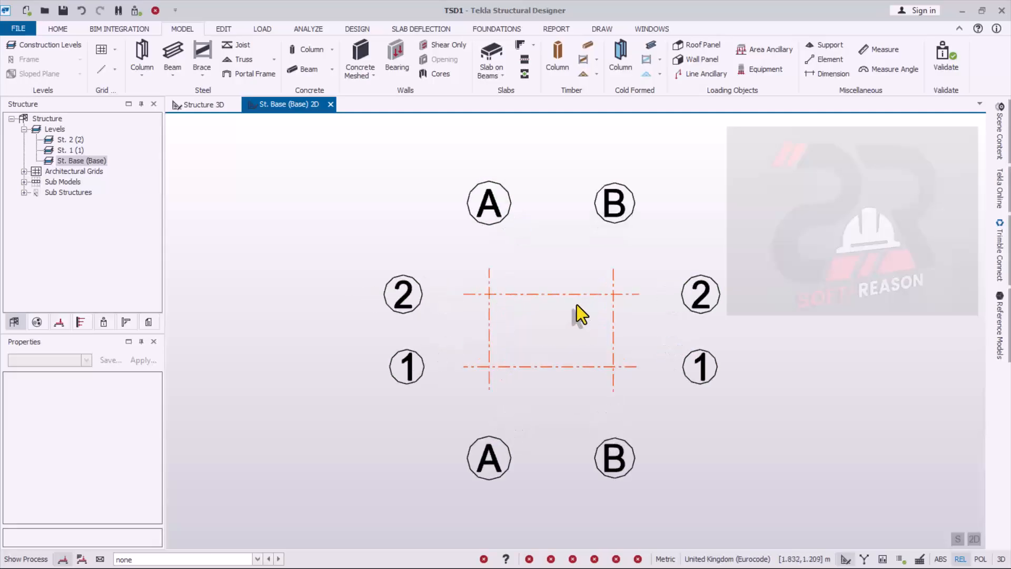
pyautogui.click(331, 50)
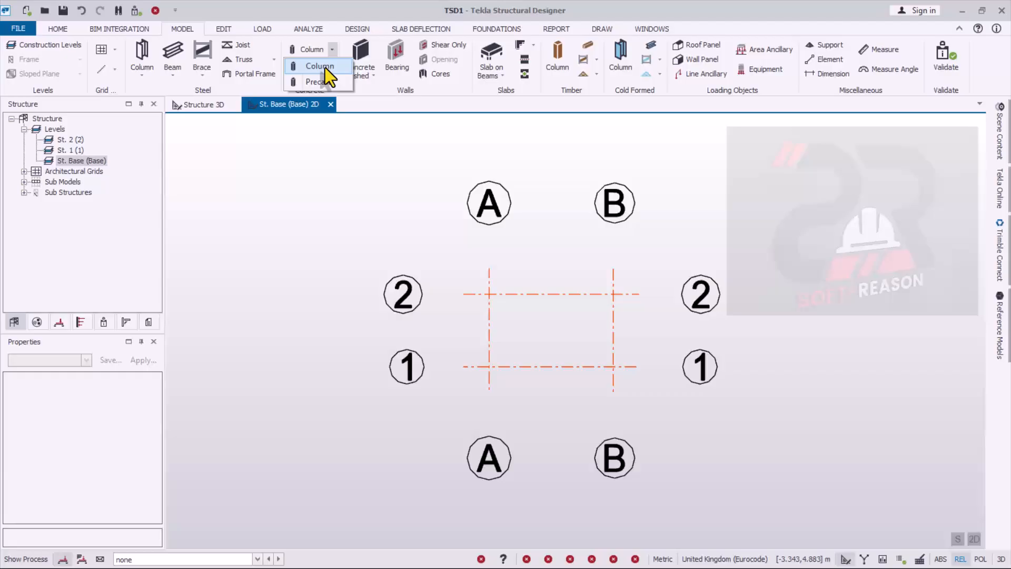
pyautogui.click(324, 67)
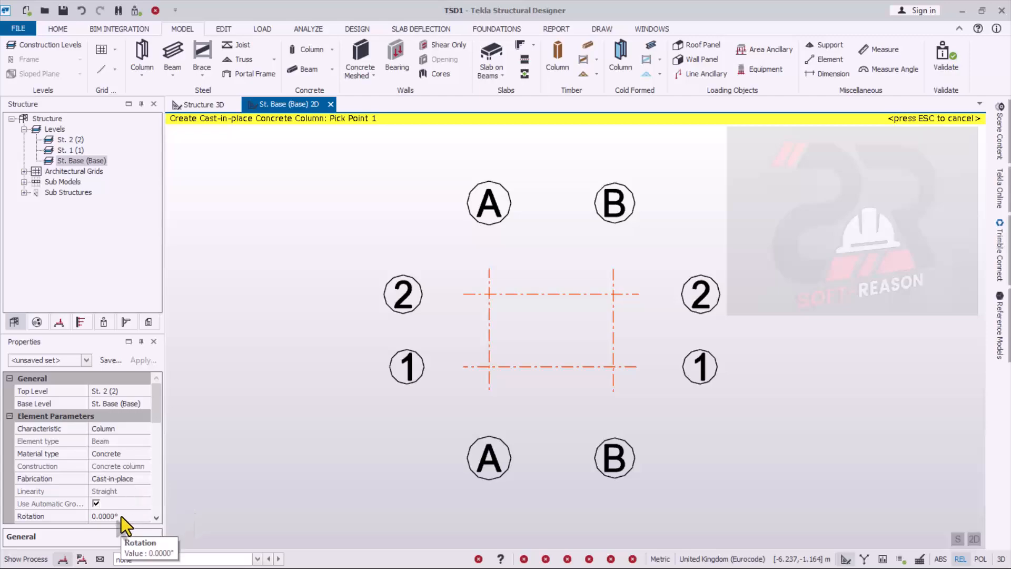
pyautogui.moveTo(156, 411); pyautogui.dragTo(158, 443)
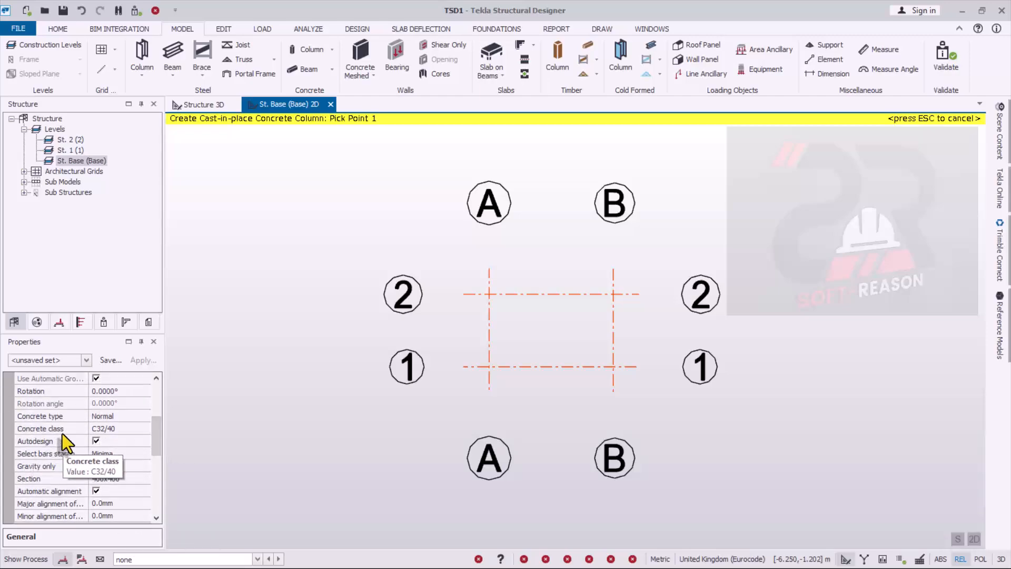
pyautogui.click(126, 429)
pyautogui.click(144, 427)
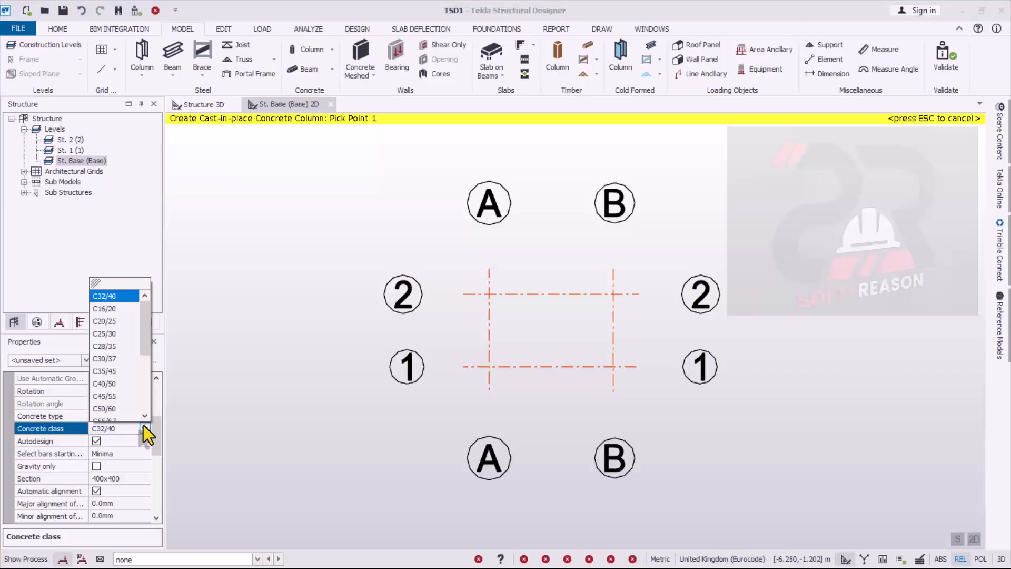
pyautogui.click(103, 322)
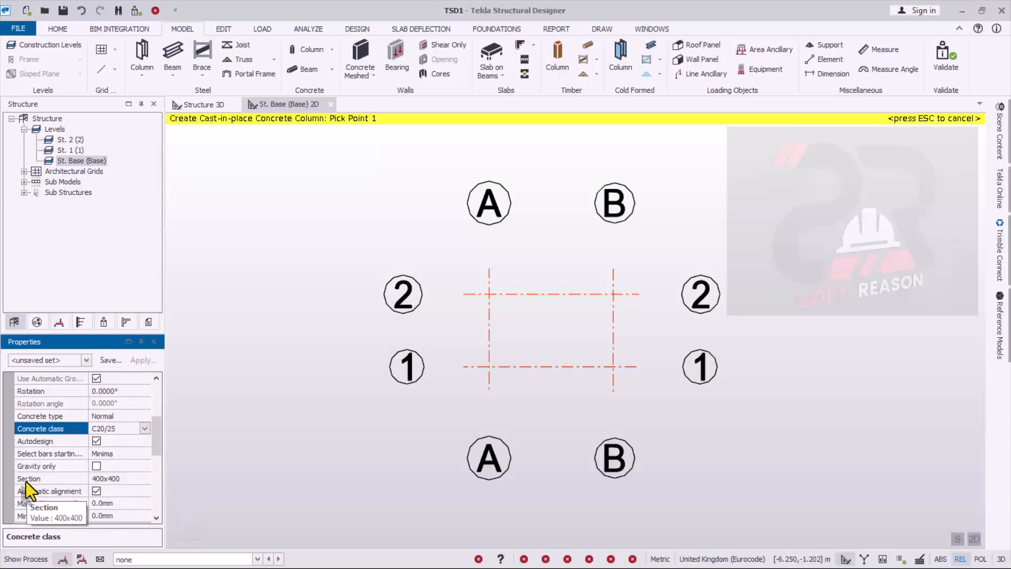
# - Set the concrete column's rectangular section to 225 mm breadth and 225 mm depth
pyautogui.click(125, 480)
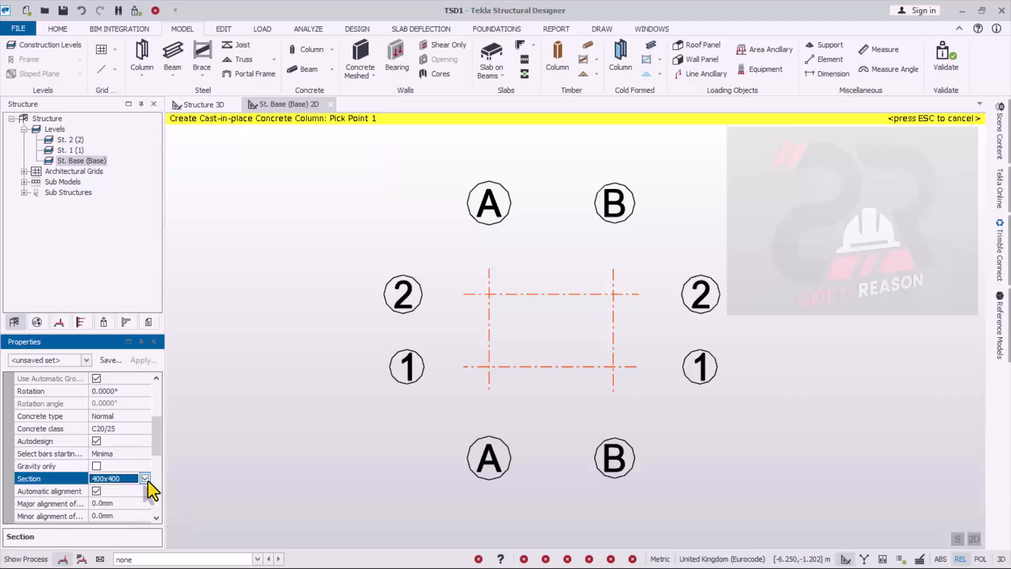
pyautogui.click(144, 479)
pyautogui.click(108, 505)
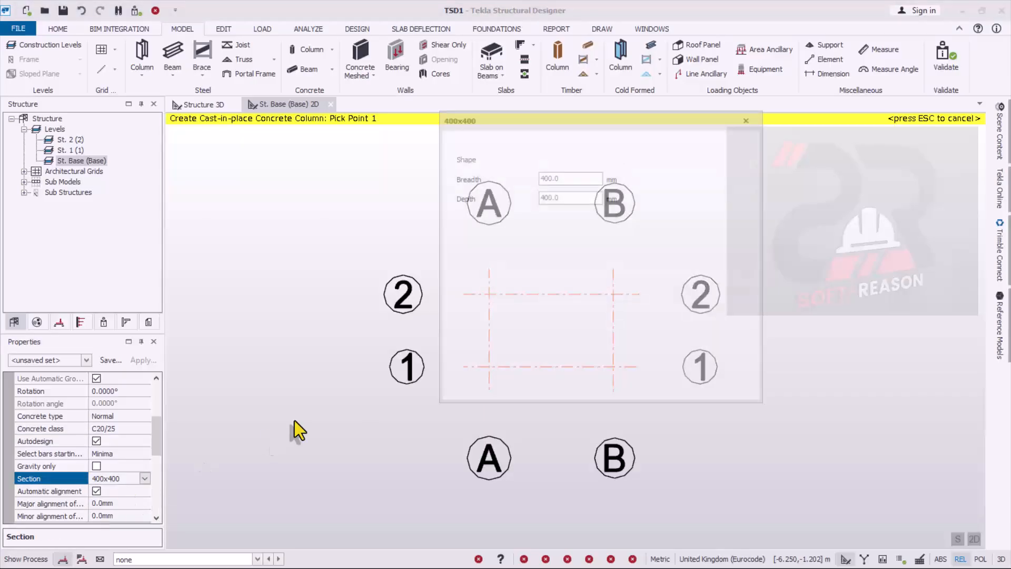
pyautogui.doubleClick(558, 177)
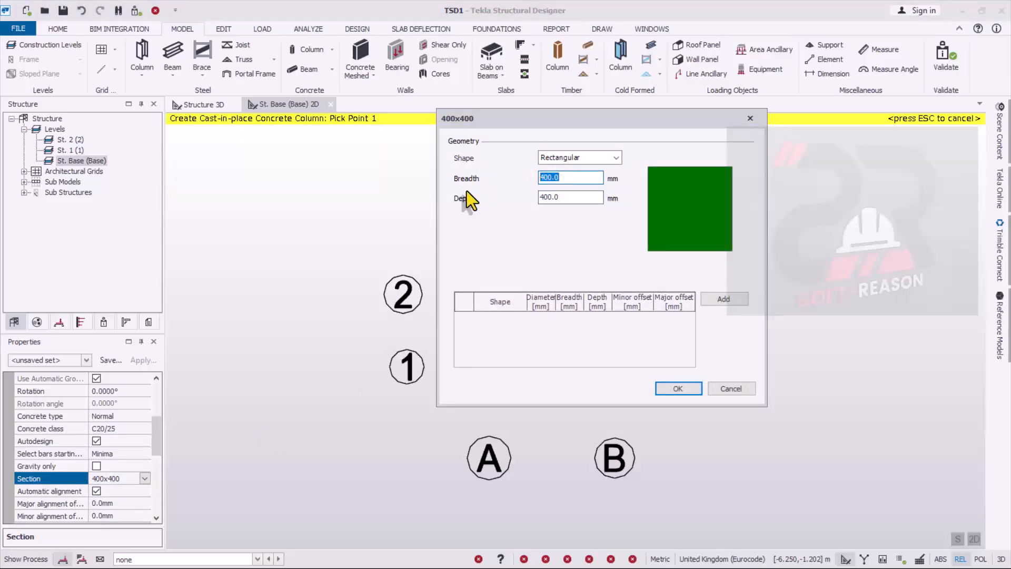
pyautogui.write('225')
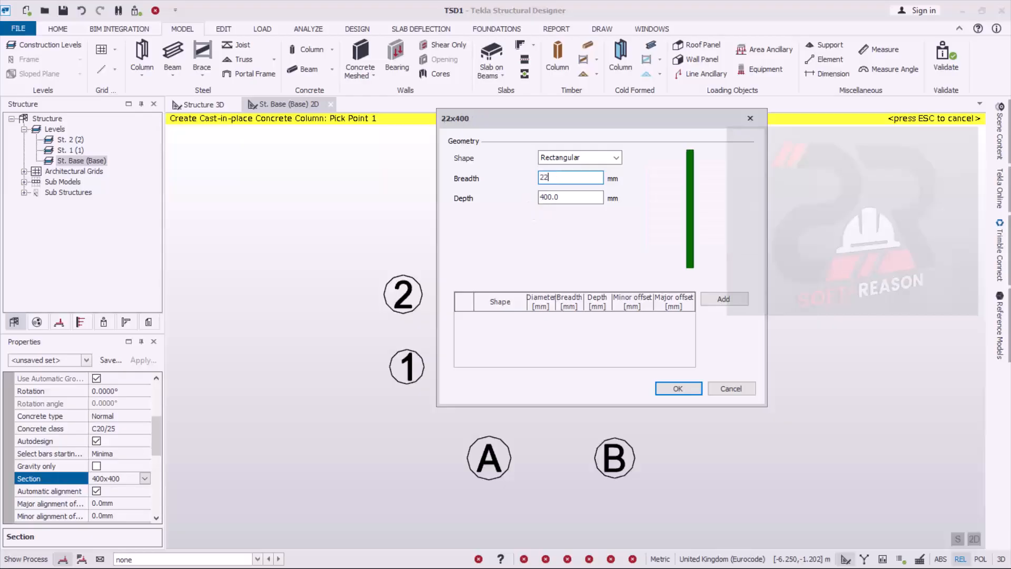
pyautogui.doubleClick(560, 197)
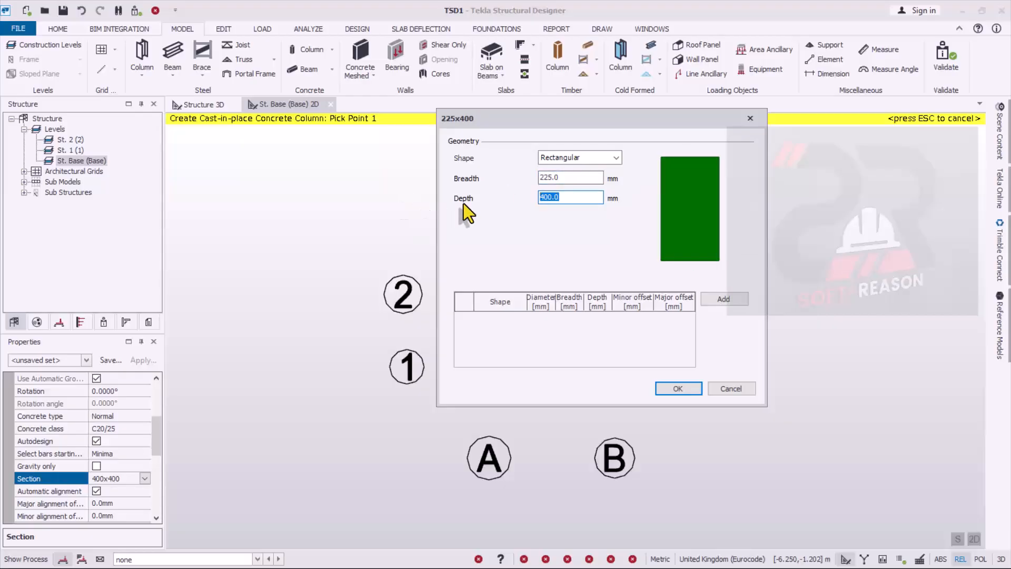
pyautogui.write('225')
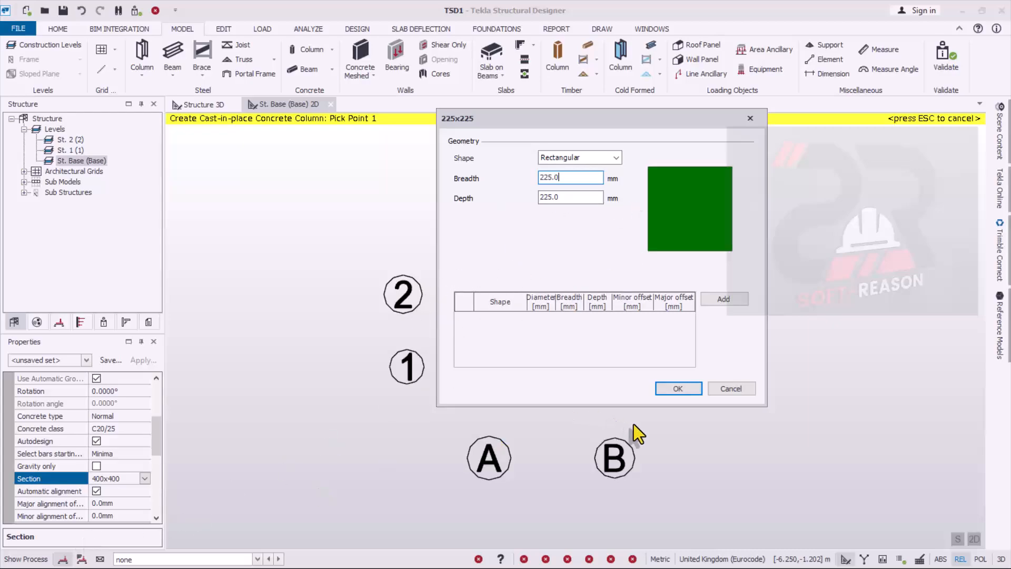
pyautogui.click(687, 393)
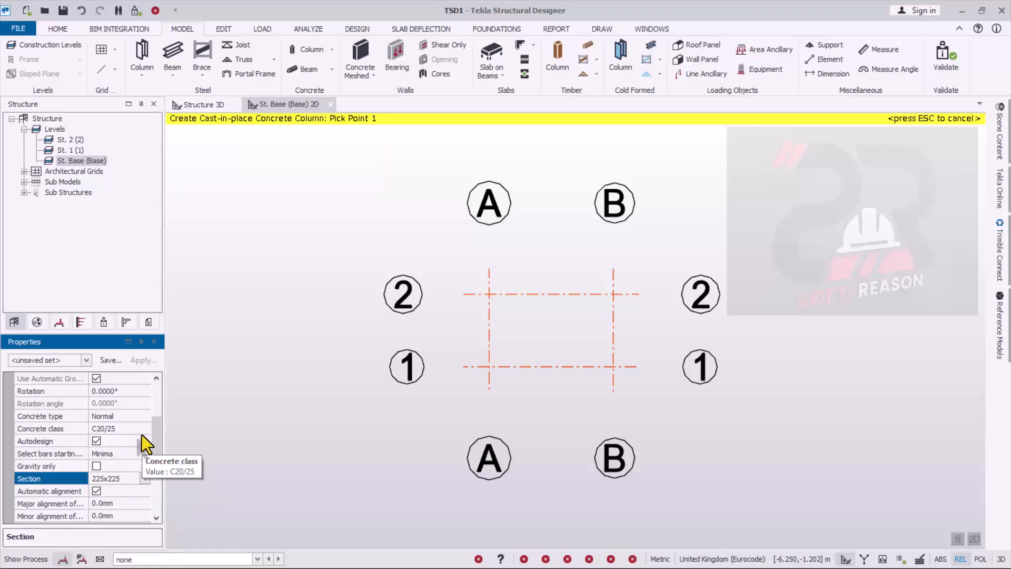
# - Place concrete columns at all four grid intersections of A and B with 1 and 2, and end the column command
pyautogui.moveTo(160, 441); pyautogui.dragTo(147, 496)
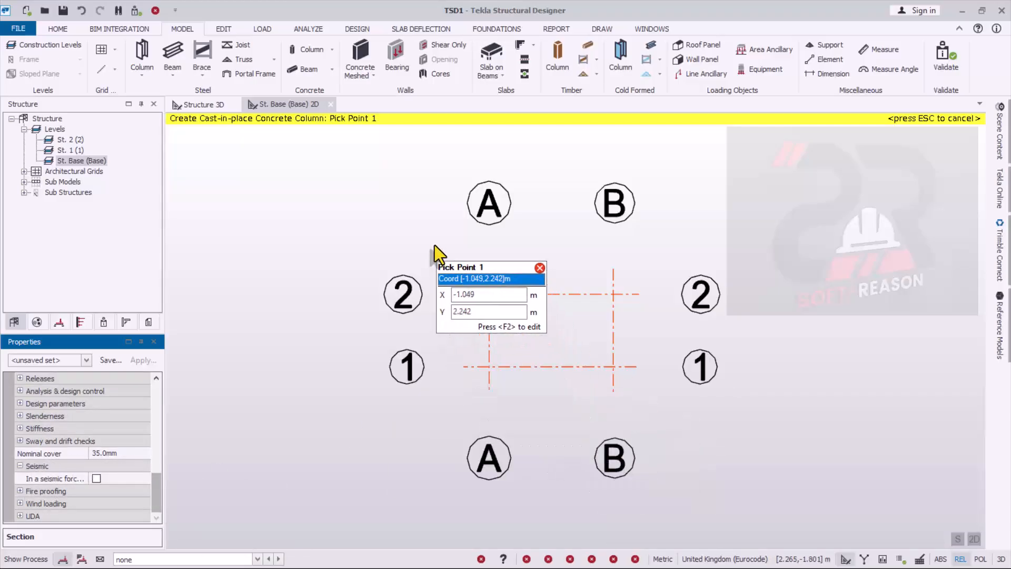
pyautogui.moveTo(435, 244); pyautogui.dragTo(675, 407)
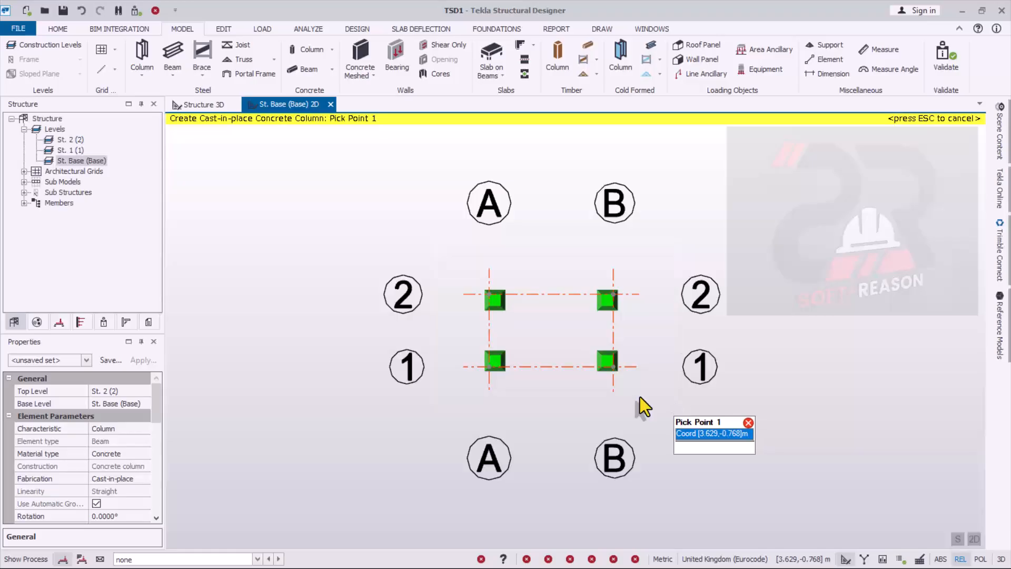
pyautogui.scroll(1, 619, 339)
pyautogui.scroll(2, 524, 299)
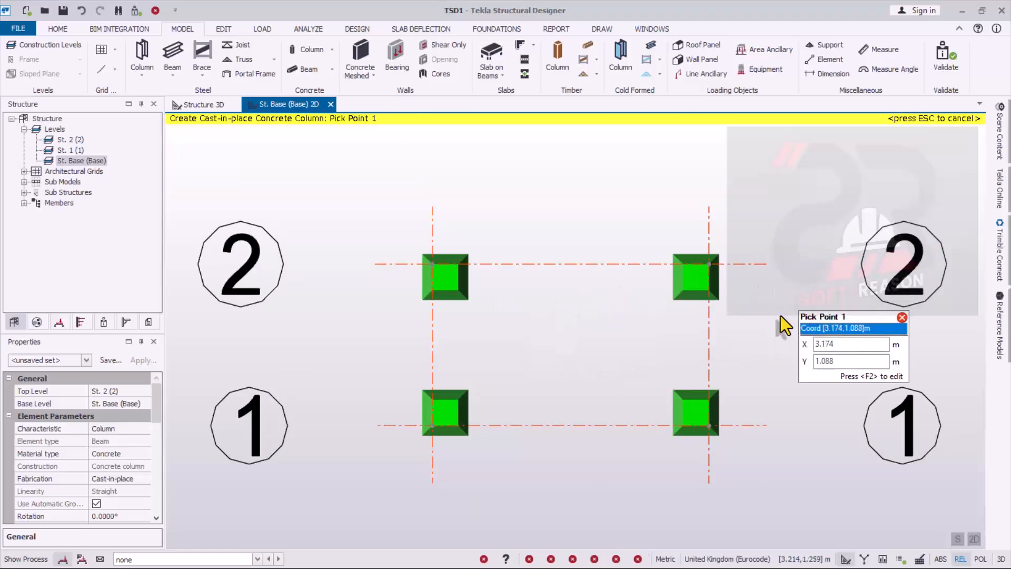
pyautogui.scroll(-2, 606, 319)
pyautogui.scroll(1, 697, 406)
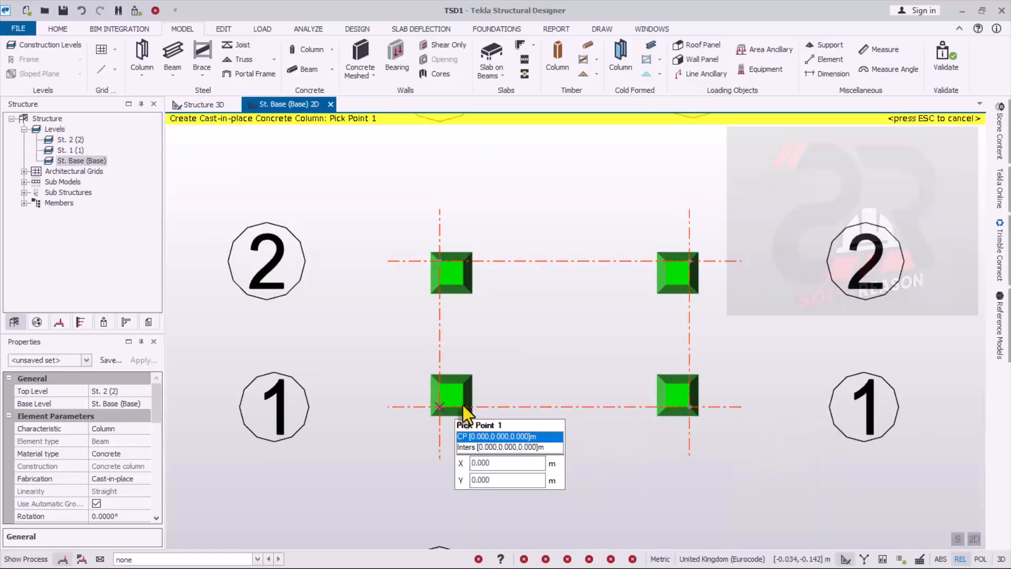
pyautogui.press('Escape')
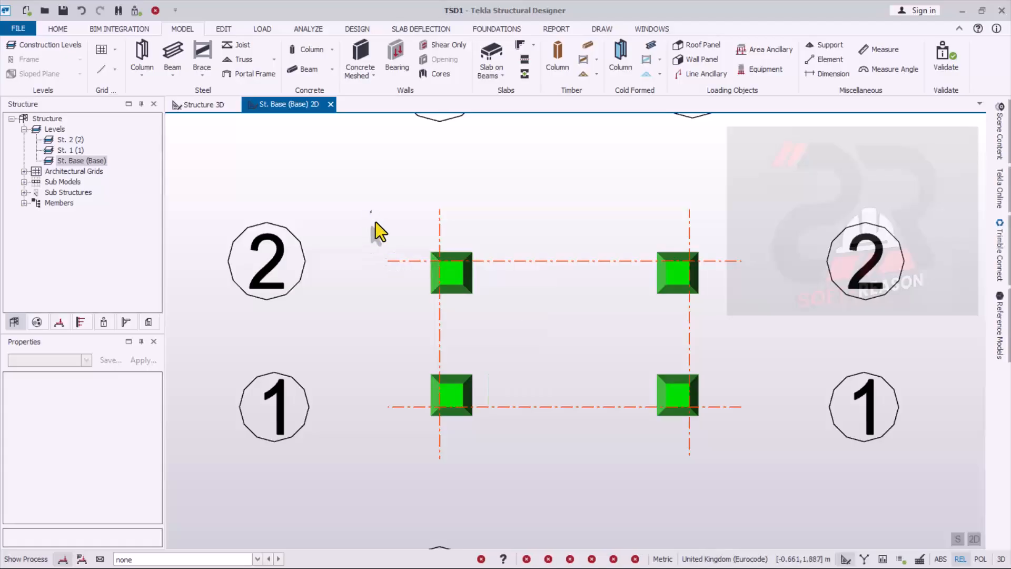
# - Centre the two columns on grid line A by setting their minor and major snap levels to Center
pyautogui.moveTo(372, 210); pyautogui.dragTo(535, 466)
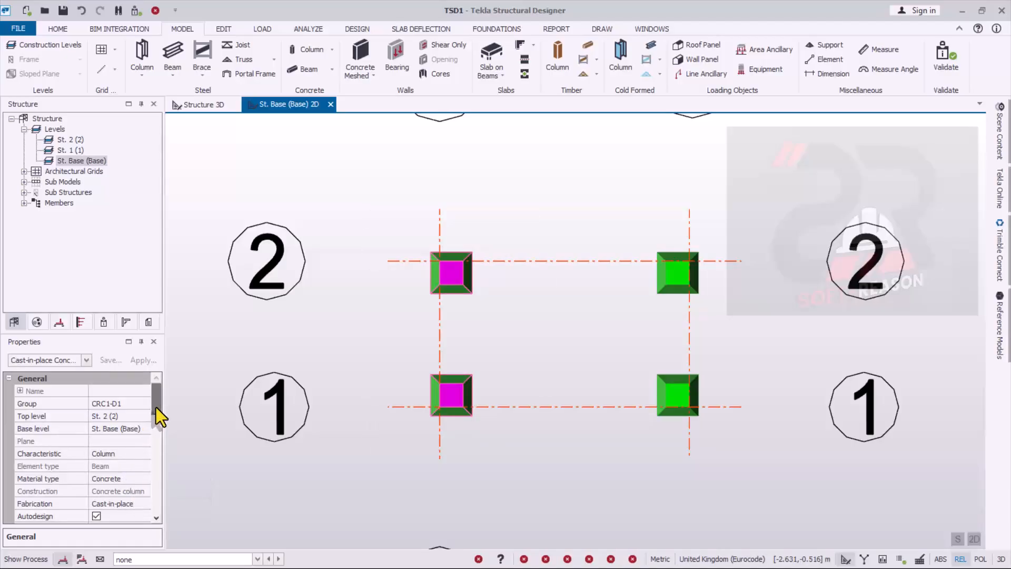
pyautogui.moveTo(156, 408); pyautogui.dragTo(164, 469)
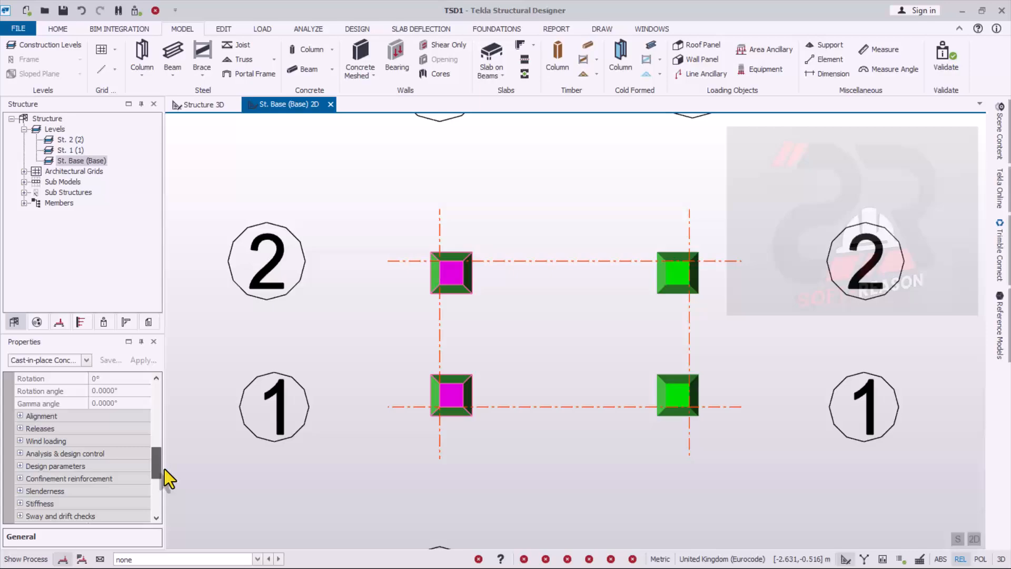
pyautogui.click(20, 416)
pyautogui.click(128, 456)
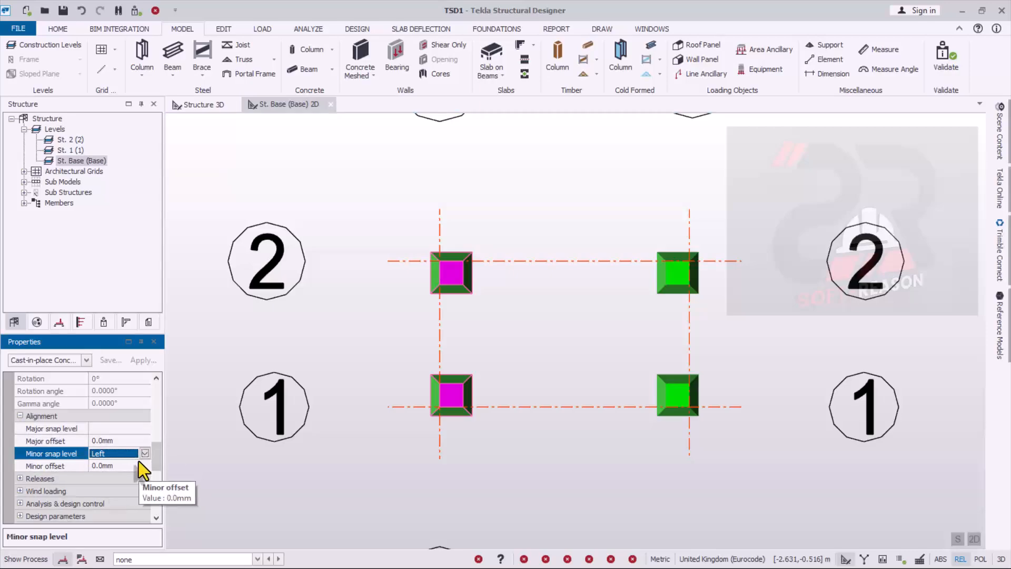
pyautogui.click(144, 454)
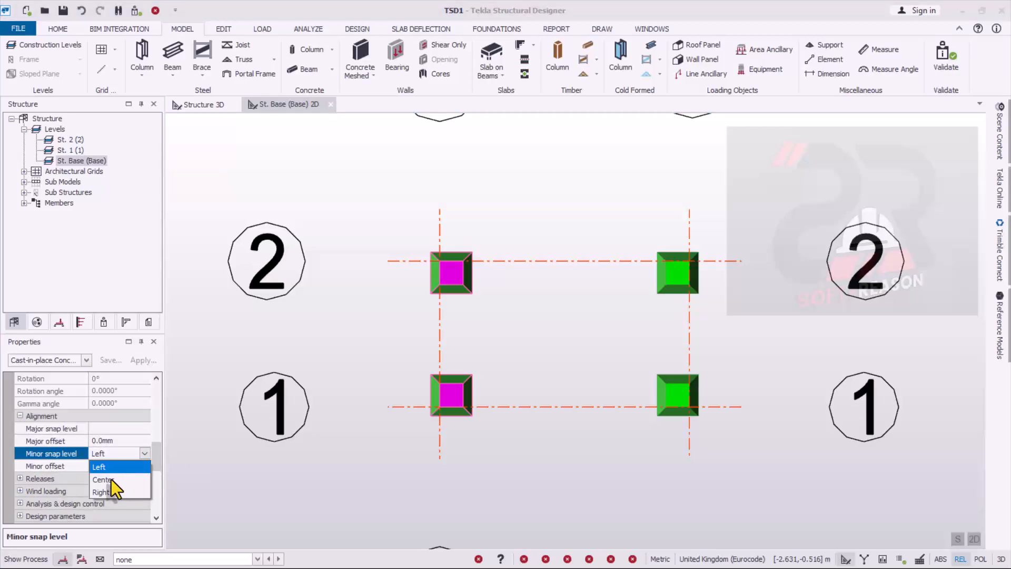
pyautogui.click(112, 480)
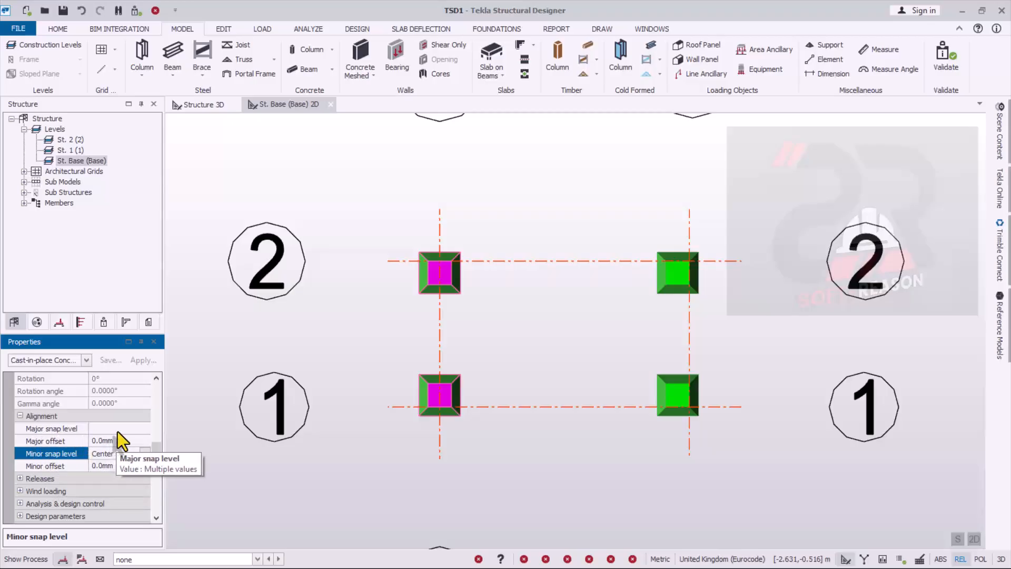
pyautogui.click(135, 429)
pyautogui.click(144, 428)
pyautogui.click(110, 455)
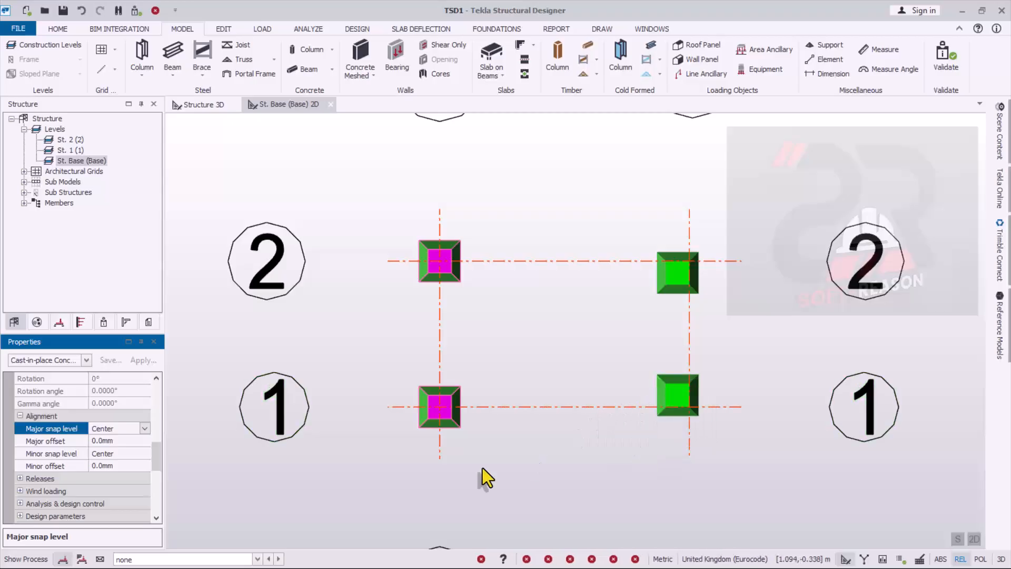
# - Centre the two columns on grid line B by setting their major and minor snap levels to Center
pyautogui.moveTo(627, 406)
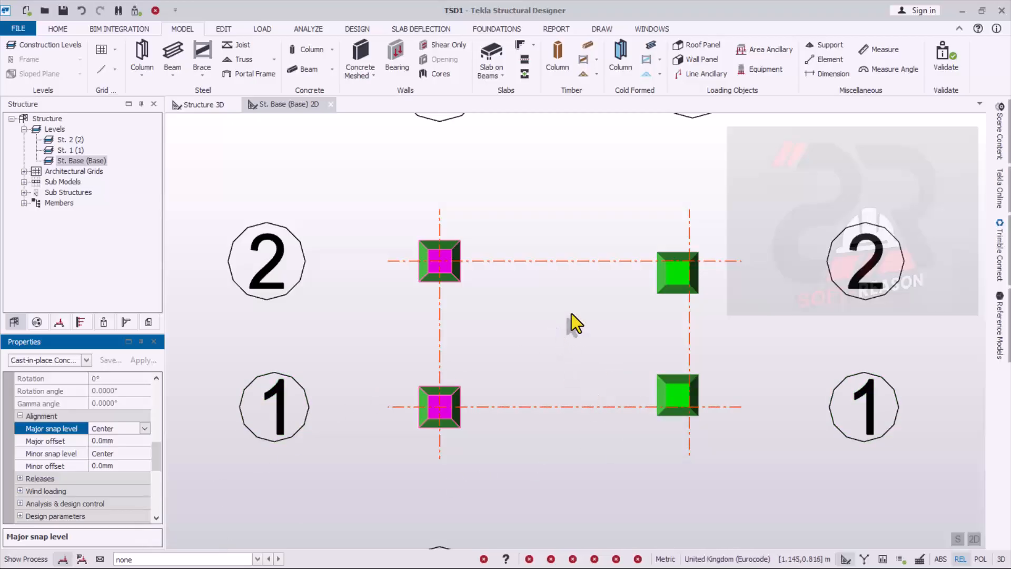
pyautogui.moveTo(573, 176); pyautogui.dragTo(806, 470)
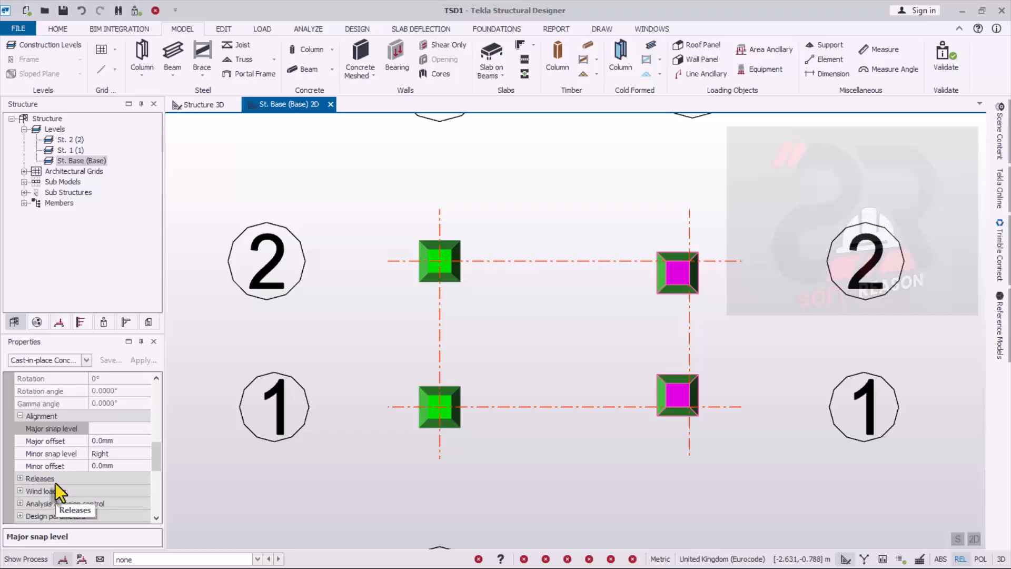
pyautogui.click(123, 429)
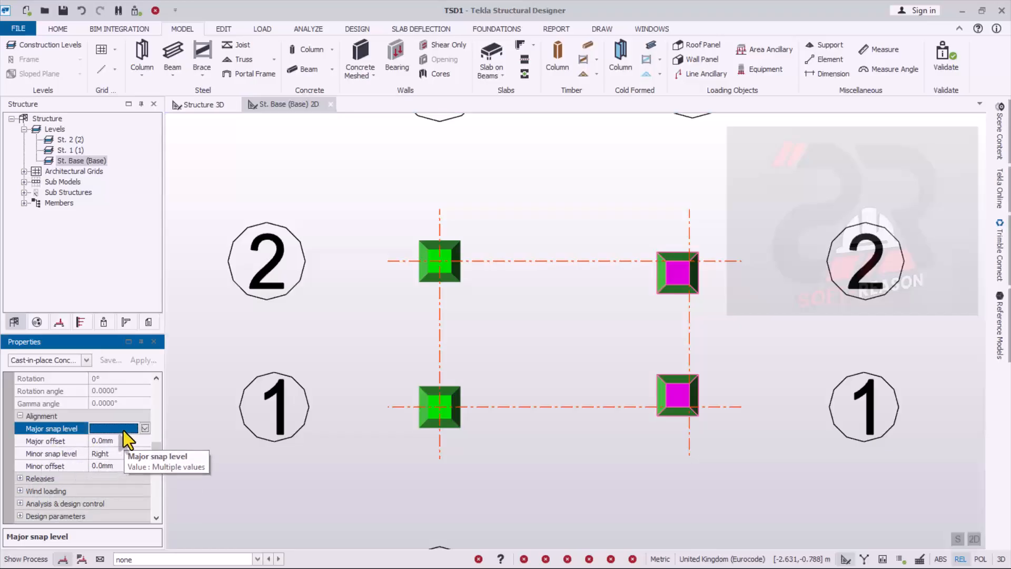
pyautogui.click(147, 428)
pyautogui.click(111, 452)
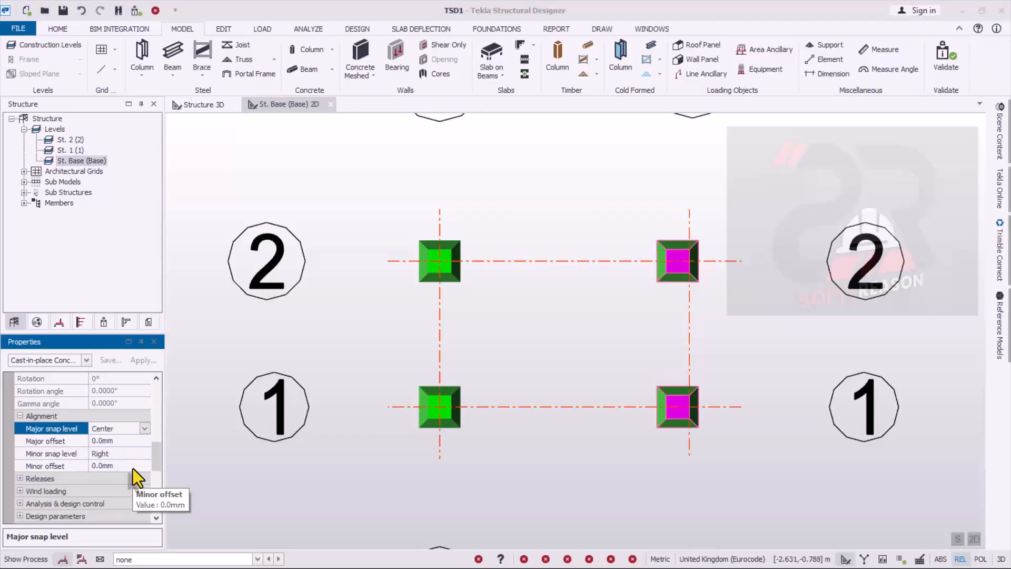
pyautogui.click(126, 455)
pyautogui.click(145, 454)
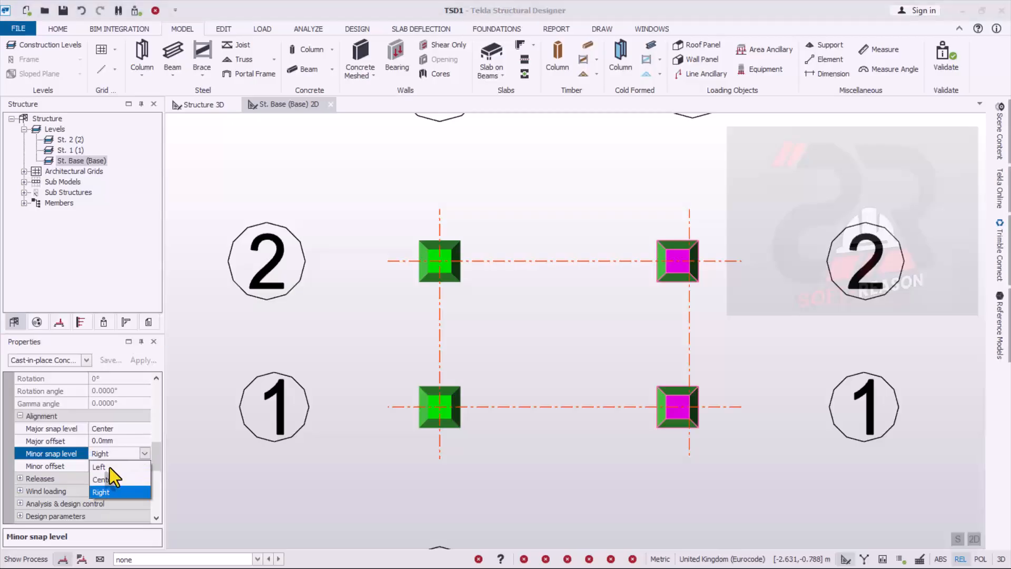
pyautogui.click(108, 481)
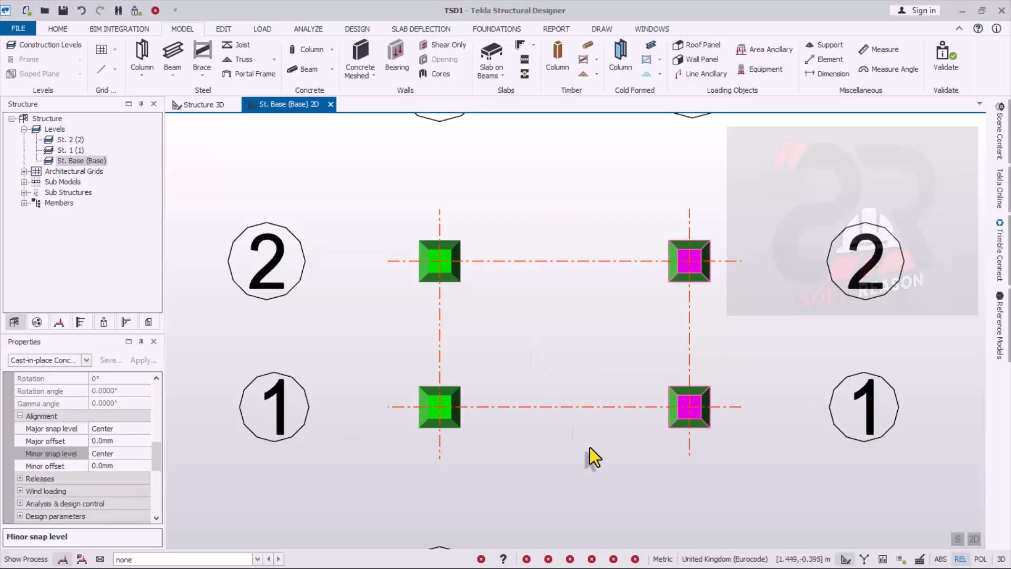
# - Examine the four columns and their base supports in the 3D structure view
pyautogui.click(198, 106)
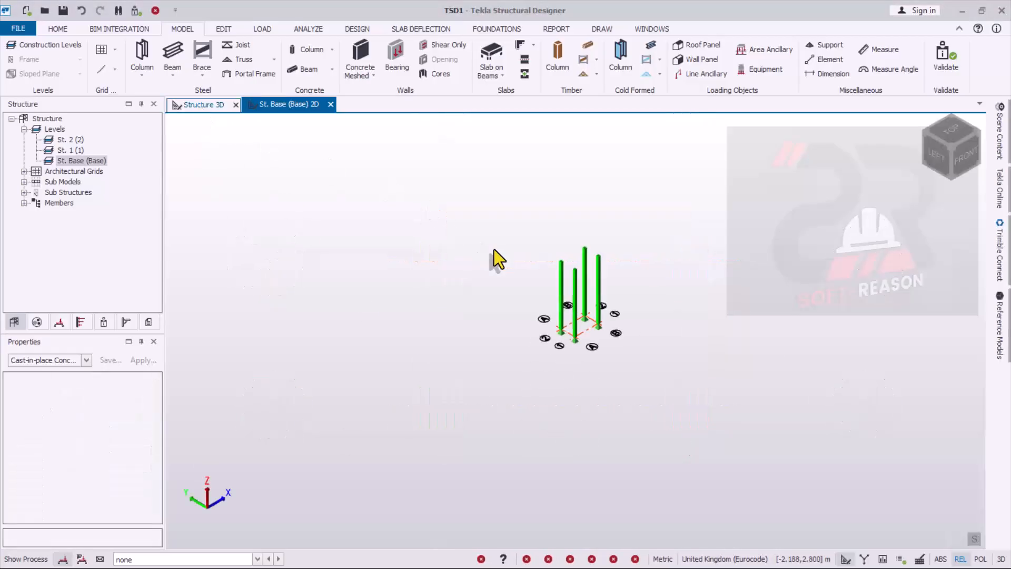
pyautogui.scroll(5, 535, 356)
pyautogui.moveTo(583, 246)
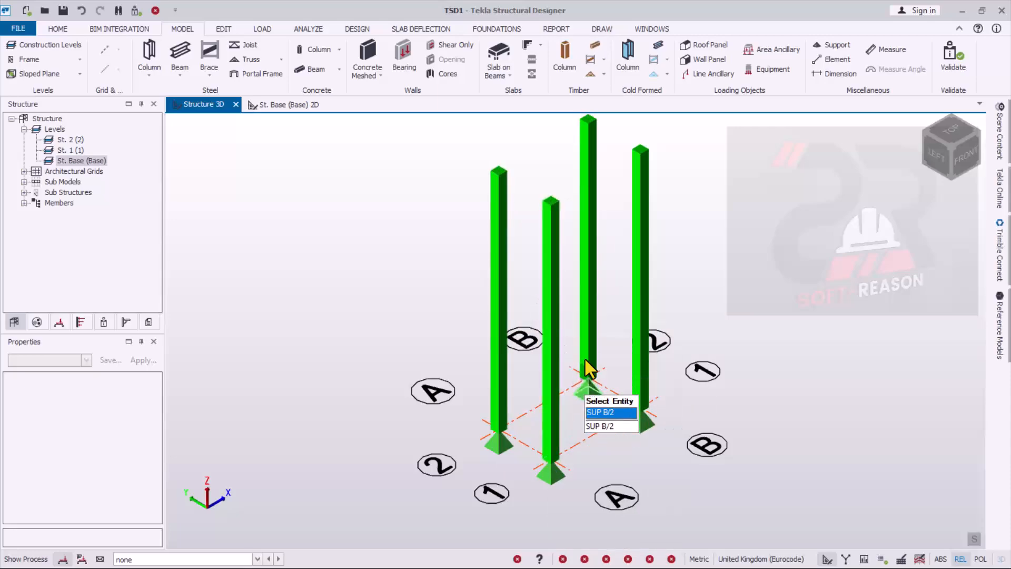
pyautogui.moveTo(554, 469)
pyautogui.scroll(1, 557, 470)
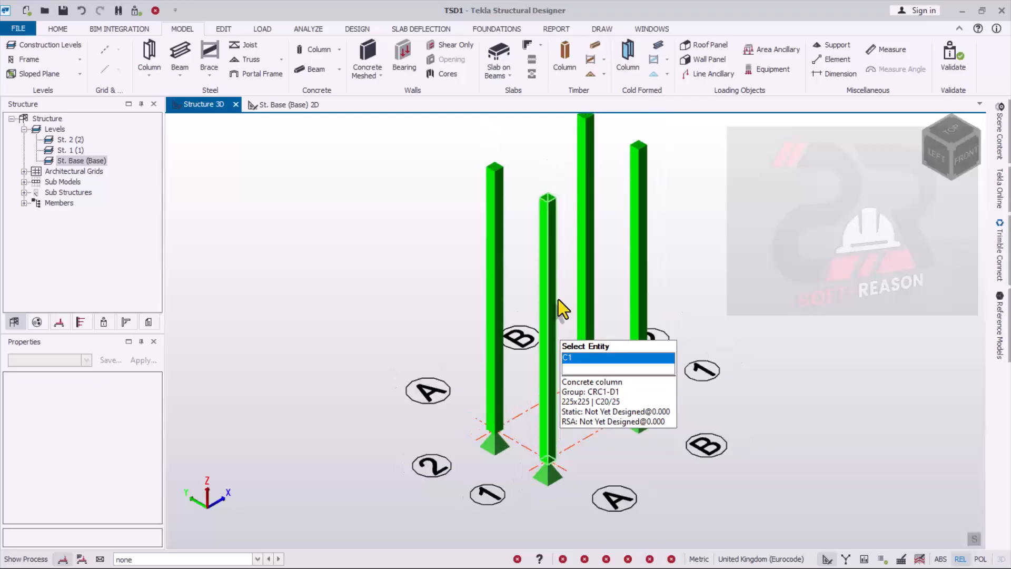
pyautogui.scroll(-2, 476, 406)
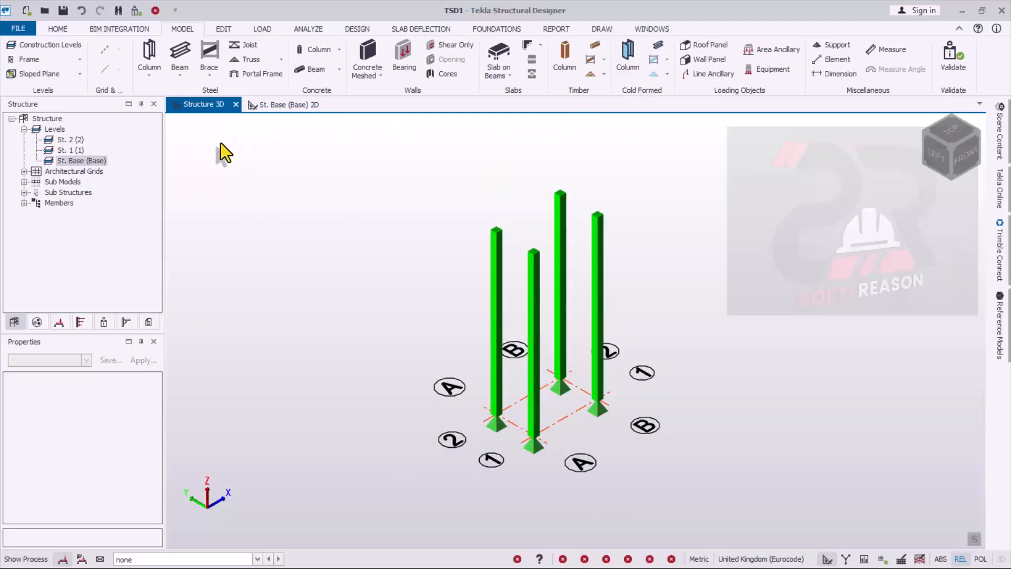
# - On the St. 1 level plan, start a cast-in-place concrete beam and set its rectangular section to 225 mm breadth by 450 mm depth
pyautogui.doubleClick(66, 151)
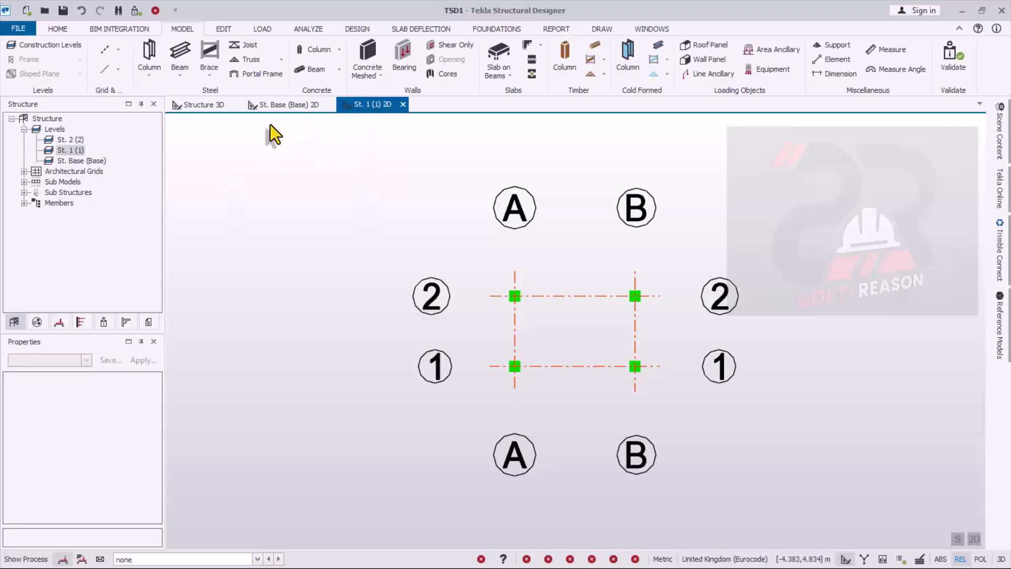
pyautogui.click(339, 69)
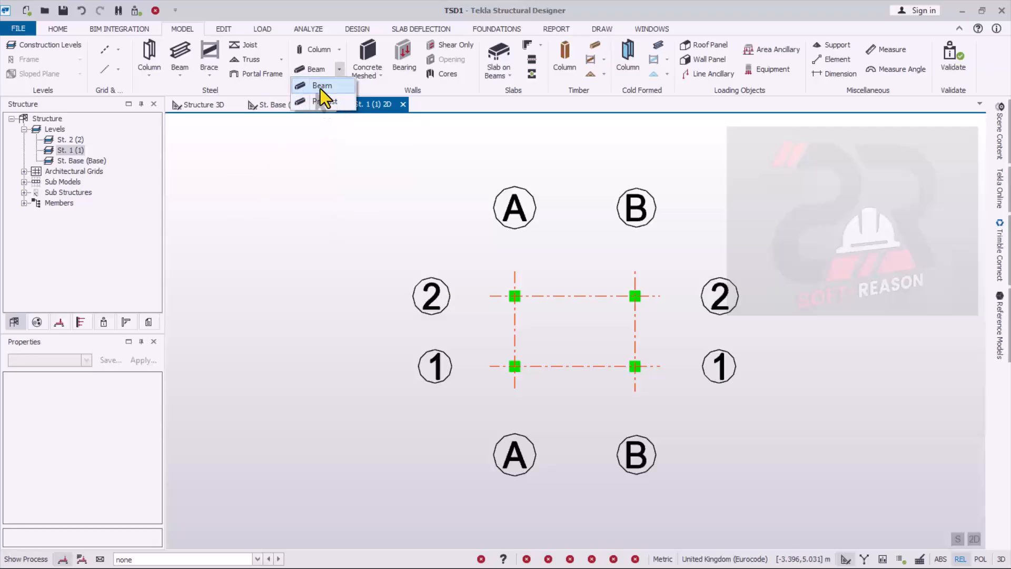
pyautogui.click(320, 89)
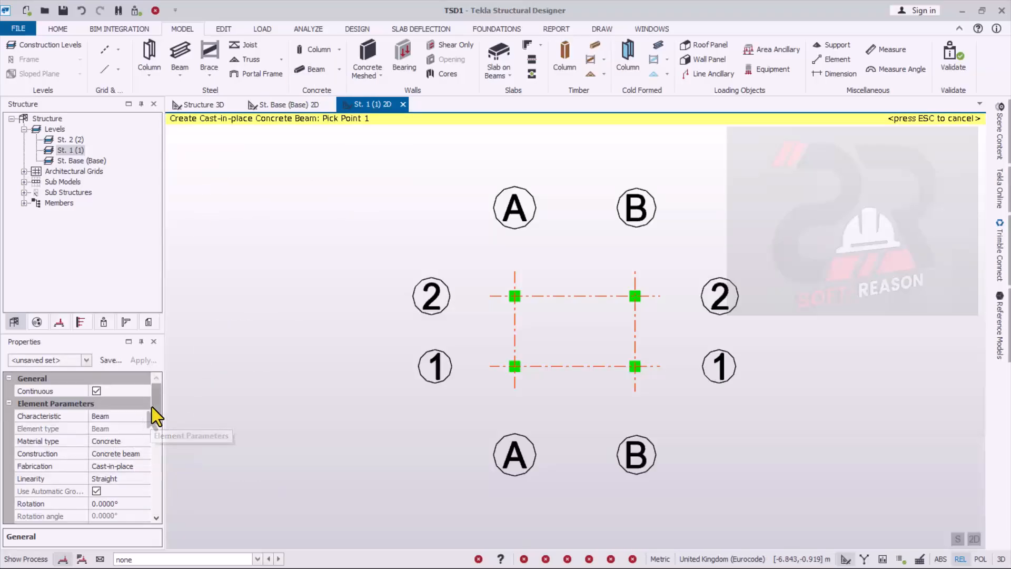
pyautogui.moveTo(152, 412); pyautogui.dragTo(154, 432)
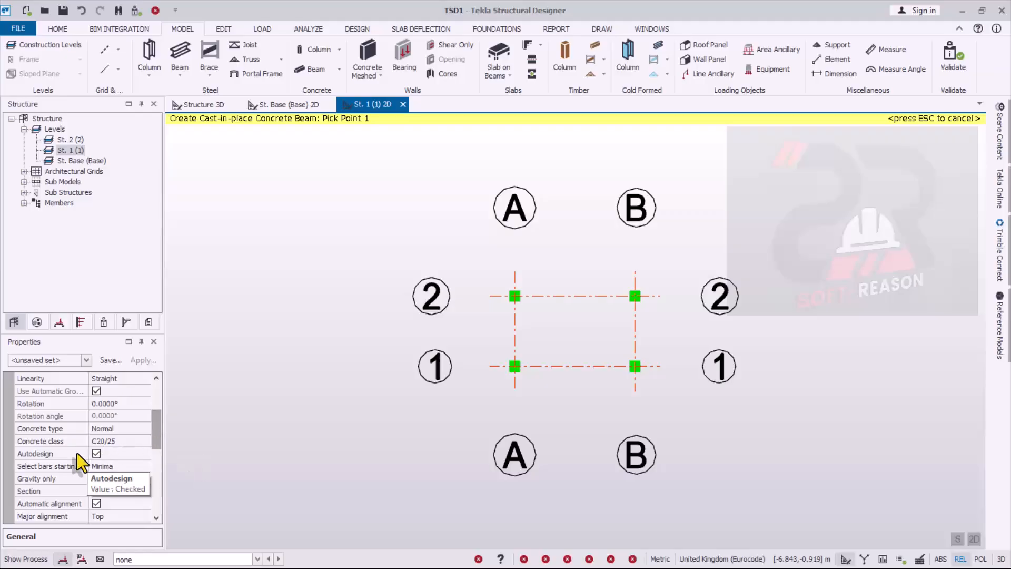
pyautogui.moveTo(151, 437); pyautogui.dragTo(158, 453)
pyautogui.click(121, 426)
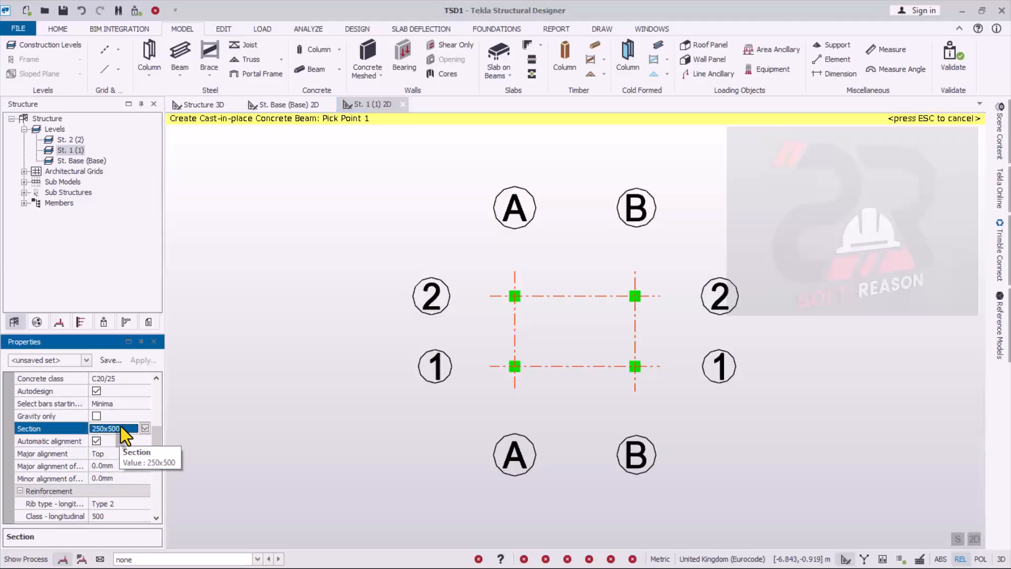
pyautogui.click(144, 428)
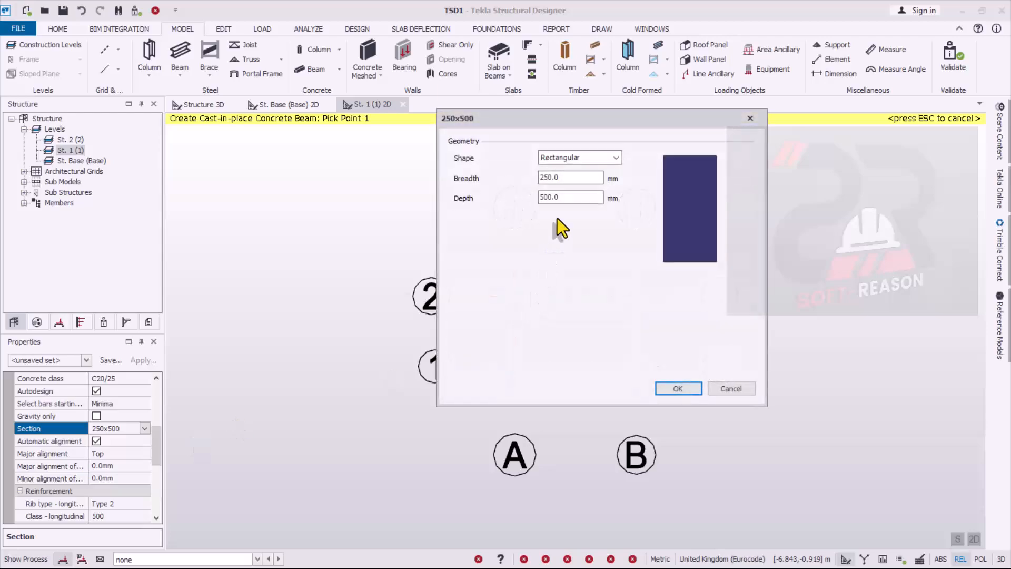
pyautogui.doubleClick(567, 177)
pyautogui.write('225')
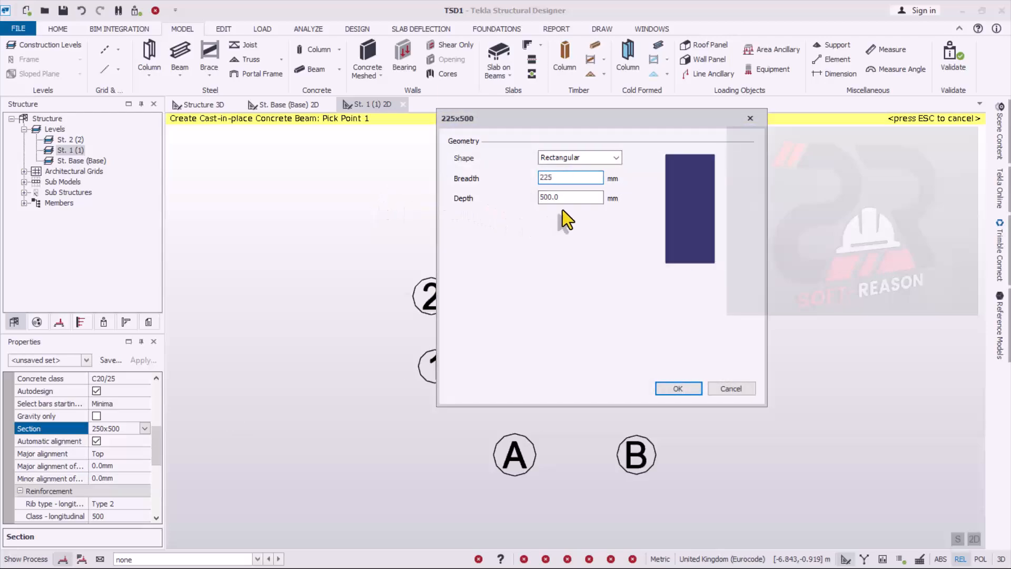
pyautogui.press('Tab')
pyautogui.write('450')
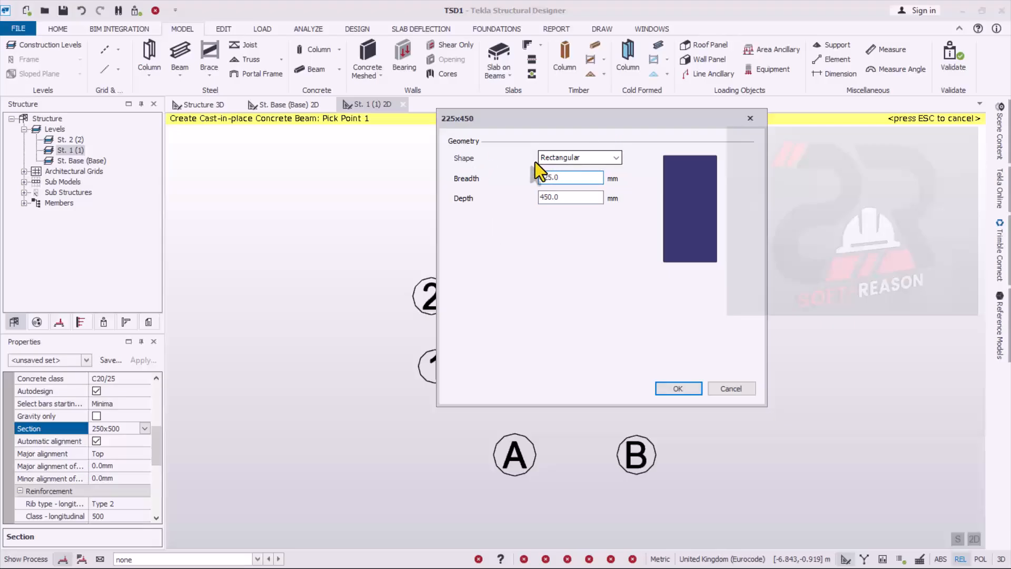
pyautogui.click(683, 393)
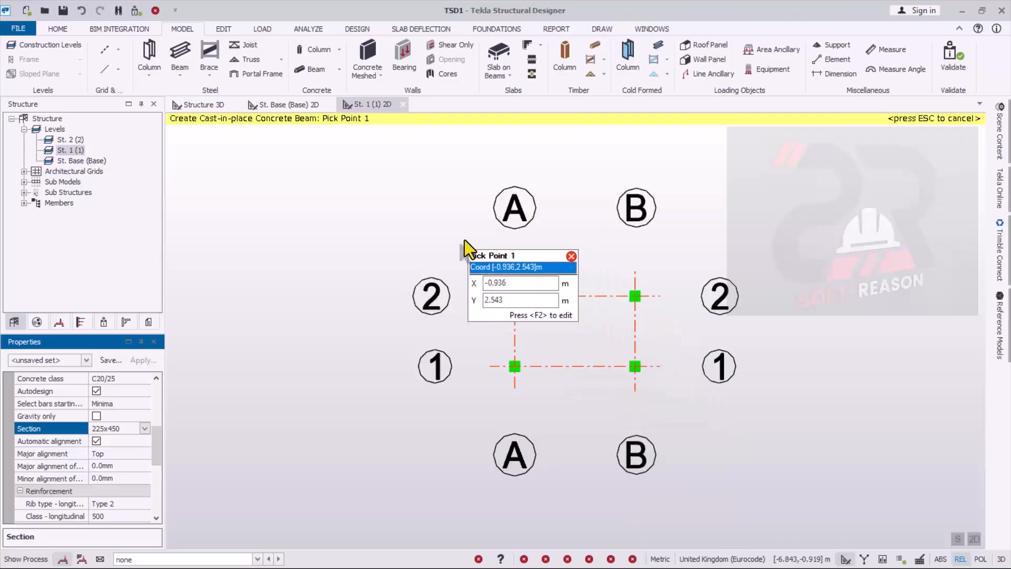
# - Place concrete beams along grid lines A, B, 1 and 2 between all four columns on St. 1
pyautogui.moveTo(466, 239); pyautogui.dragTo(682, 400)
pyautogui.scroll(2, 632, 371)
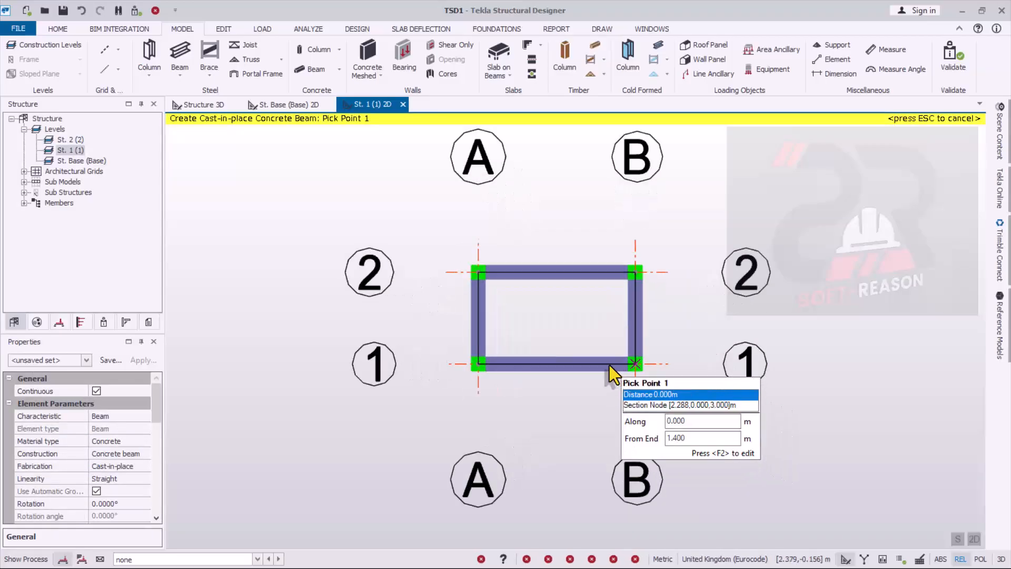
pyautogui.scroll(1, 615, 323)
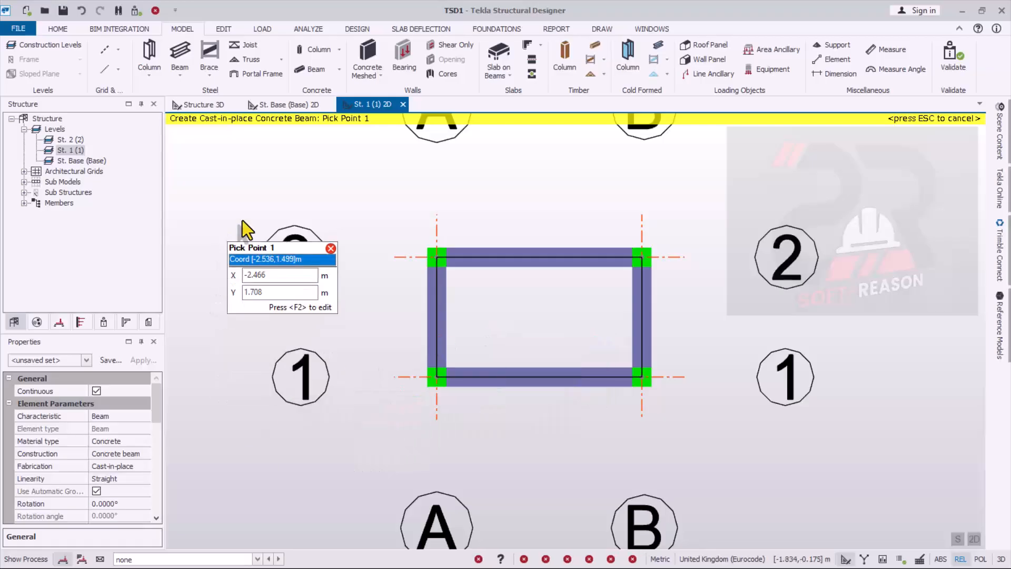
# - Leave the beam command and open the 2D plan of level St. 2, framed on the four columns
pyautogui.doubleClick(67, 140)
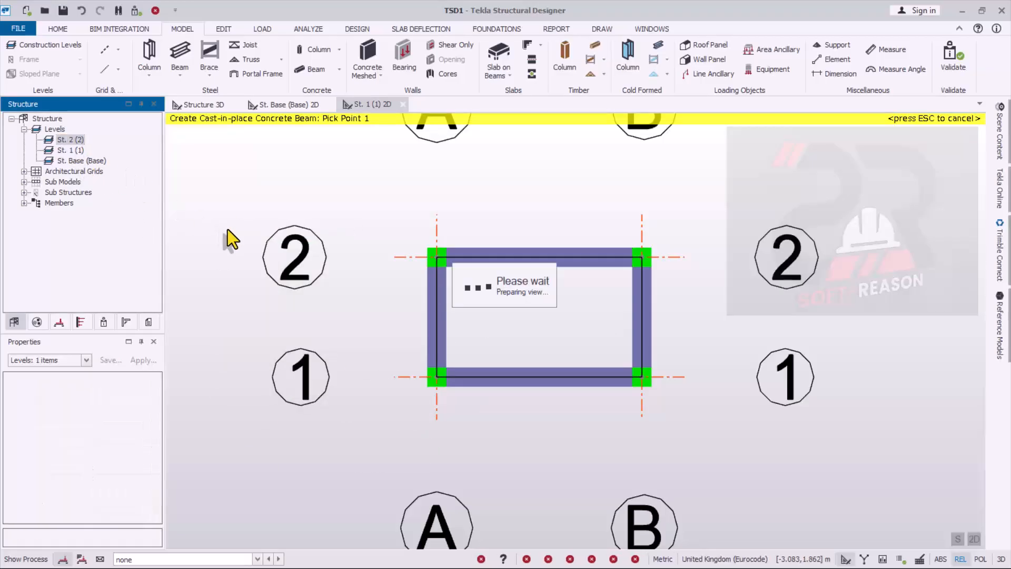
pyautogui.scroll(1, 597, 382)
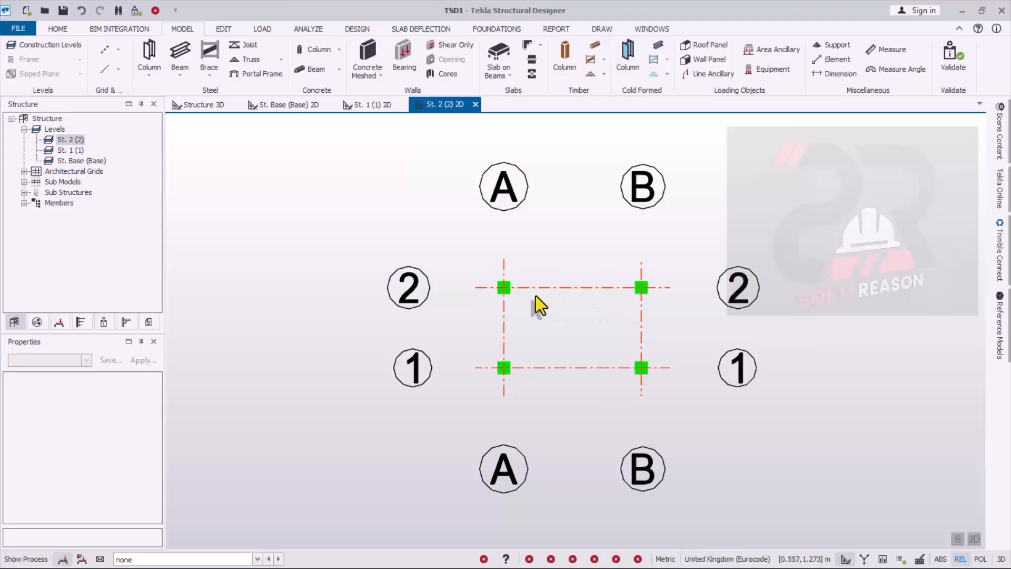
pyautogui.scroll(1, 500, 293)
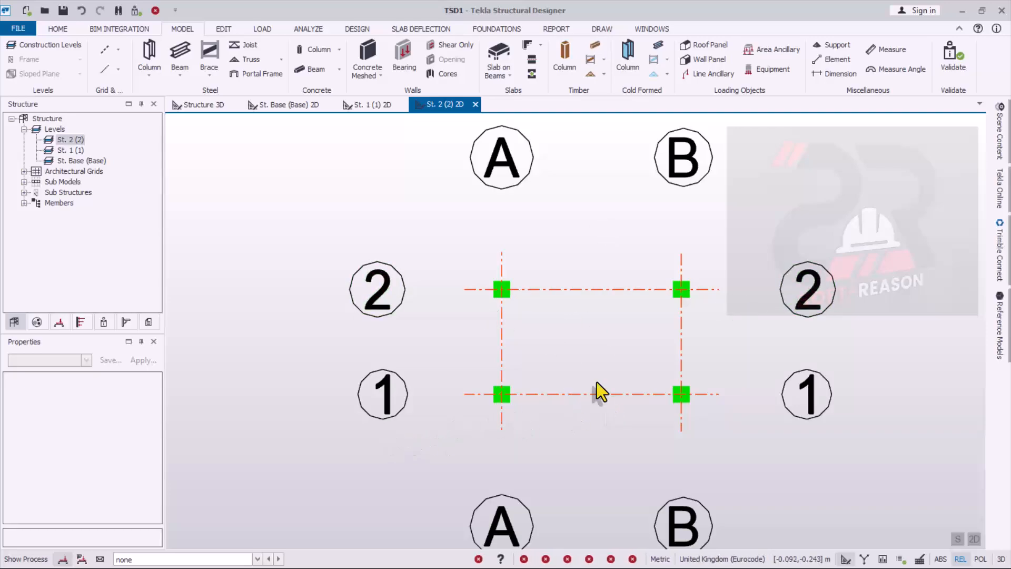
pyautogui.moveTo(478, 176)
pyautogui.scroll(1, 653, 319)
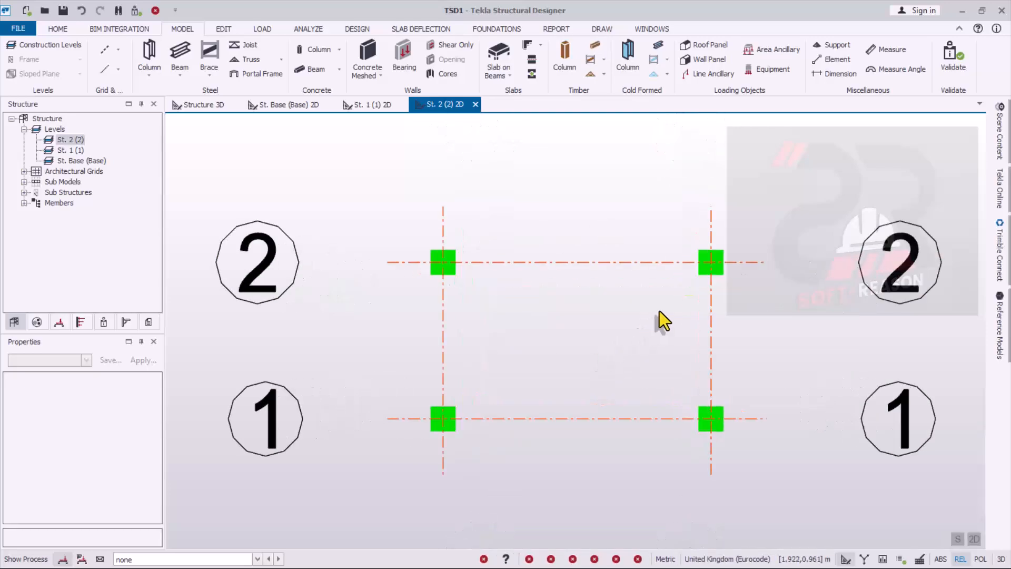
pyautogui.scroll(-2, 486, 362)
pyautogui.scroll(1, 632, 375)
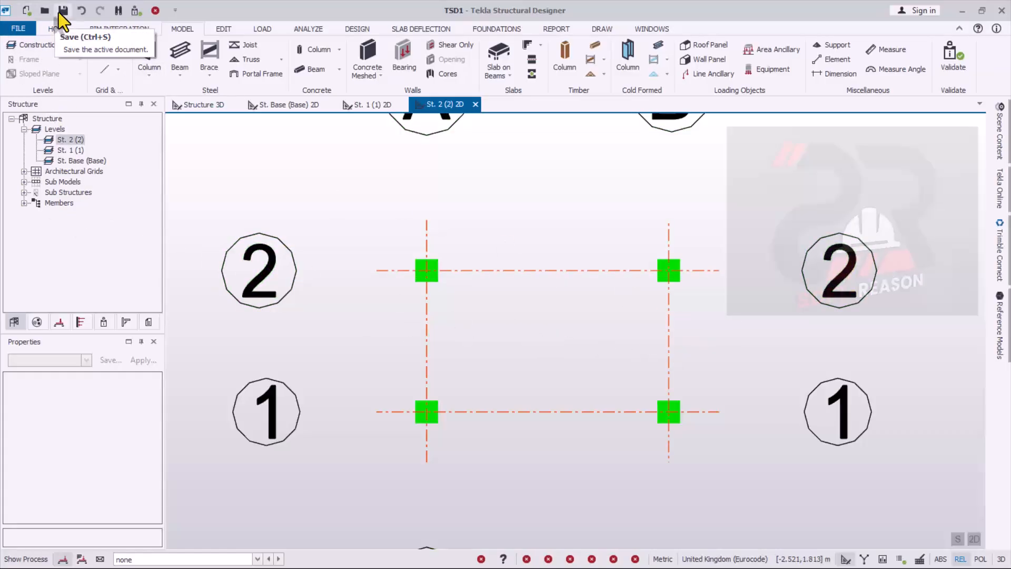
# - Save the project in the Tekla Structural Designer documents folder under the file name Tank Stand Design
pyautogui.hotkey('ctrl', 's')
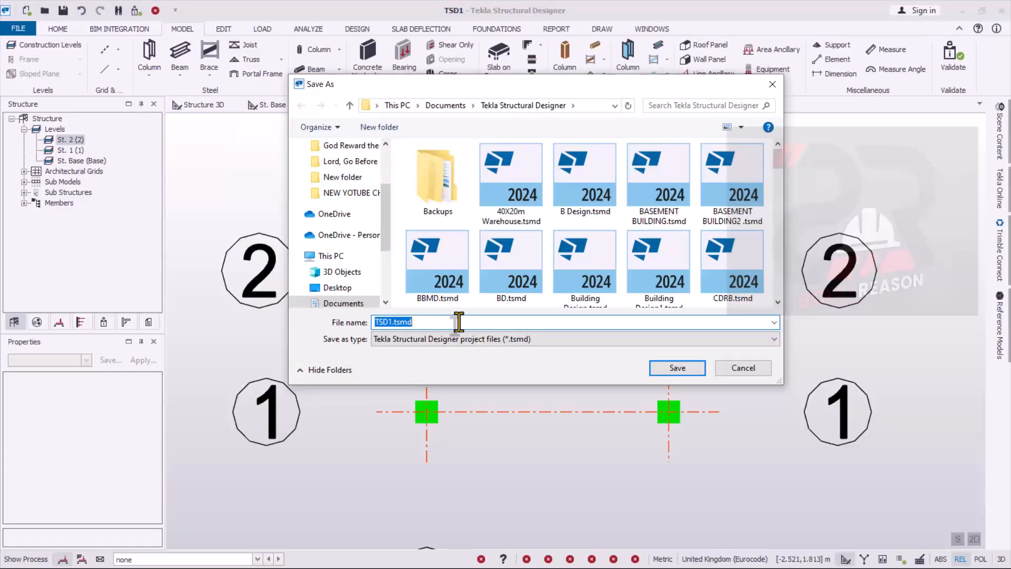
pyautogui.write('St')
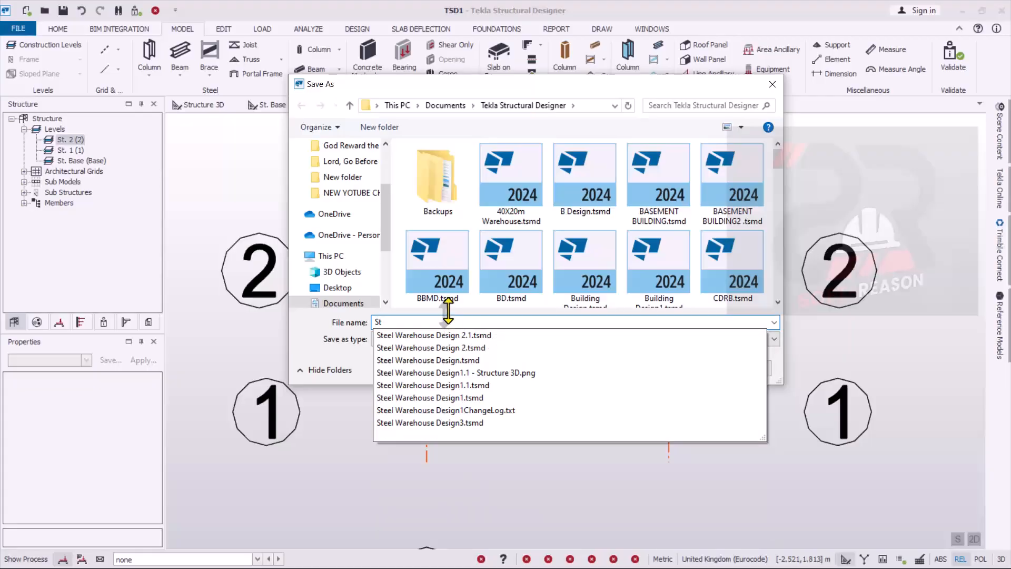
pyautogui.press('BackSpace')
pyautogui.press('BackSpace')
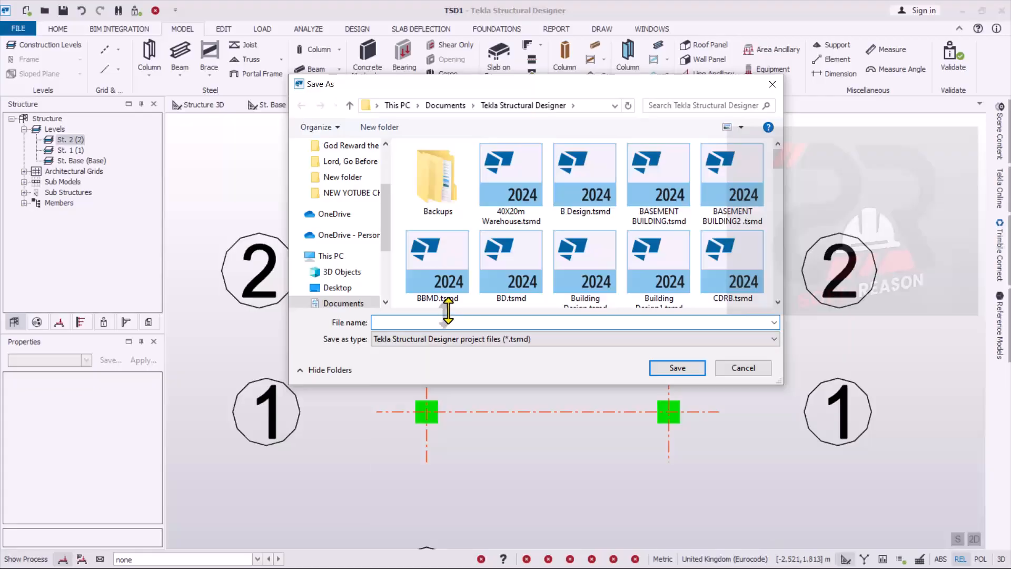
pyautogui.write('Tank Stan')
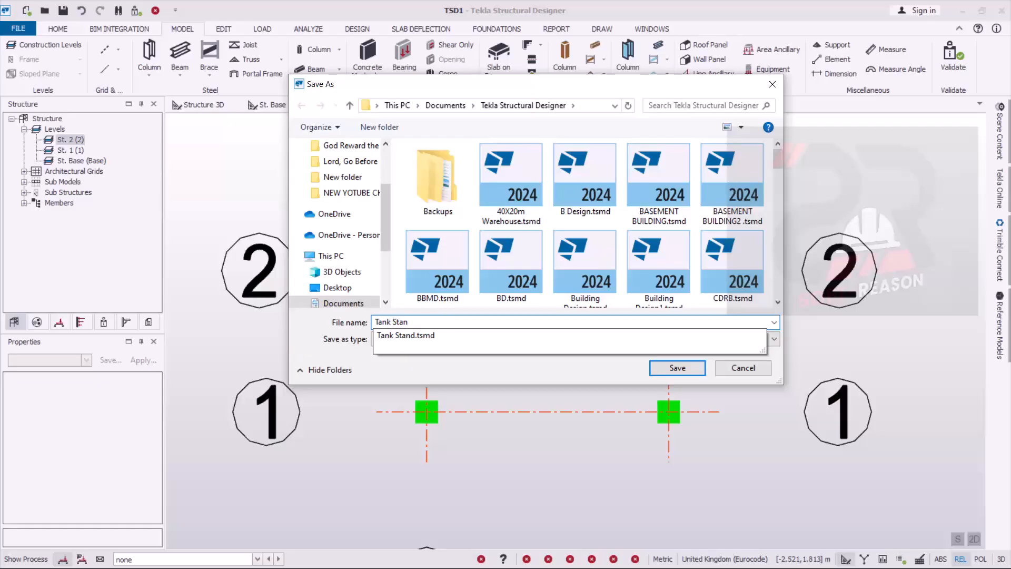
pyautogui.write('d ')
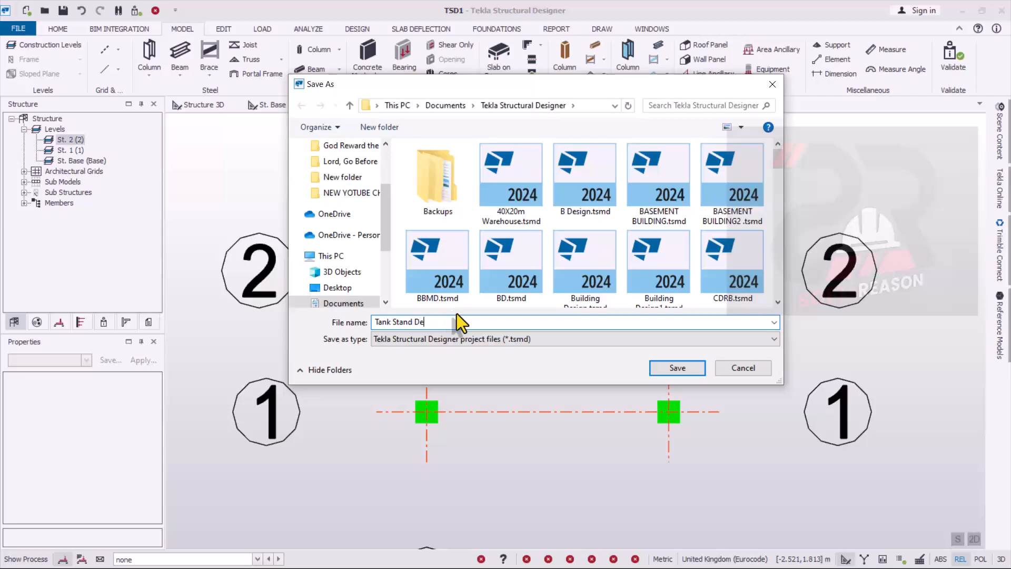
pyautogui.write('Design')
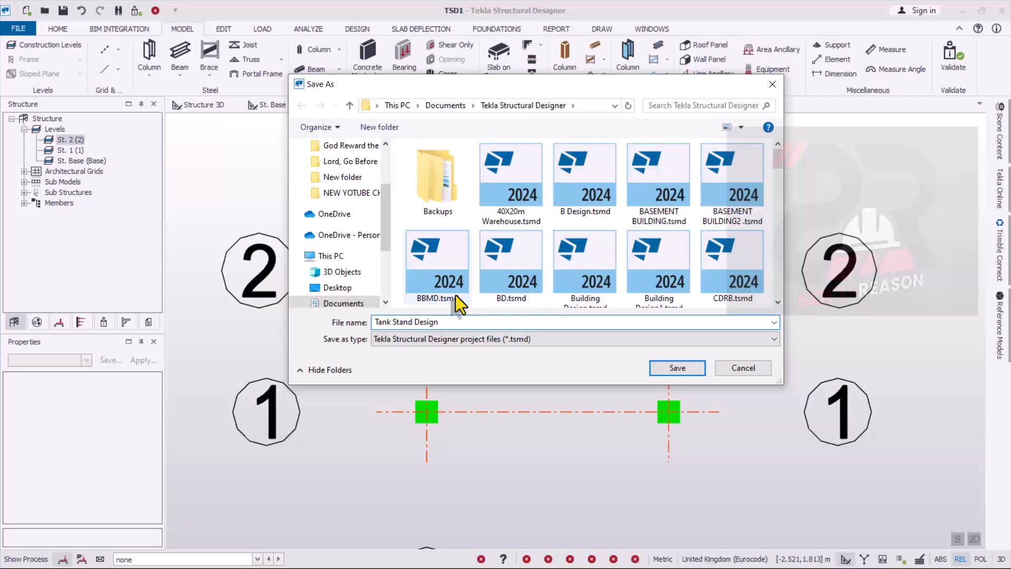
pyautogui.click(678, 368)
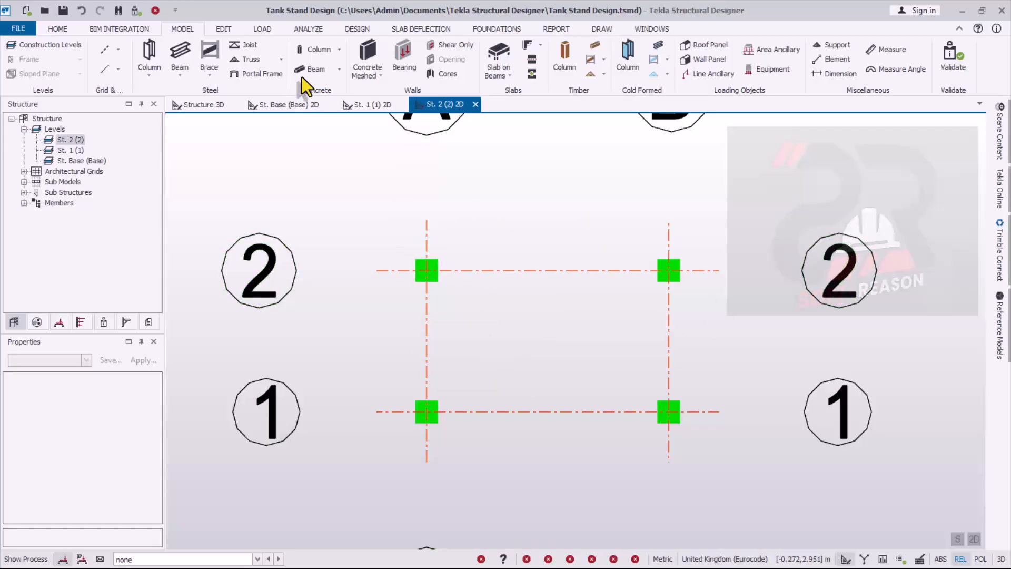
# - Add a parallel construction line 0.45 m outside grid line 2 on St. 2, running from about 0.535 m outside grid A to beyond grid B
pyautogui.moveTo(506, 269)
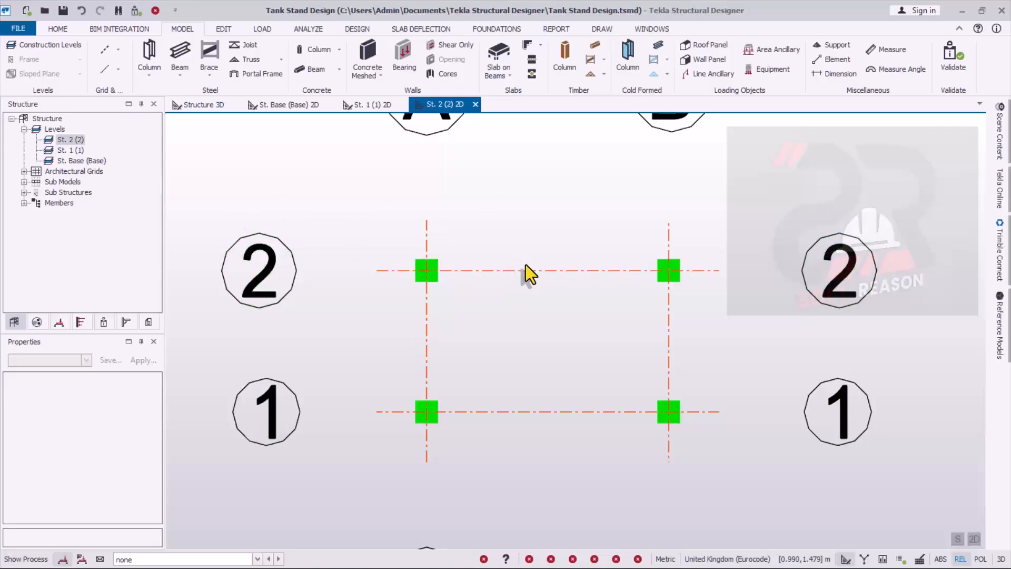
pyautogui.scroll(2, 583, 247)
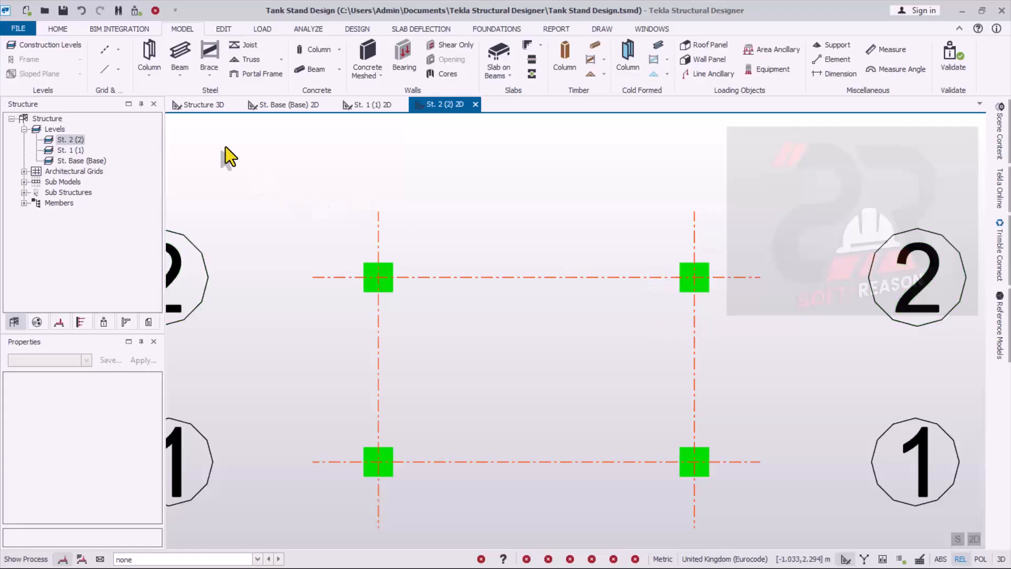
pyautogui.click(118, 70)
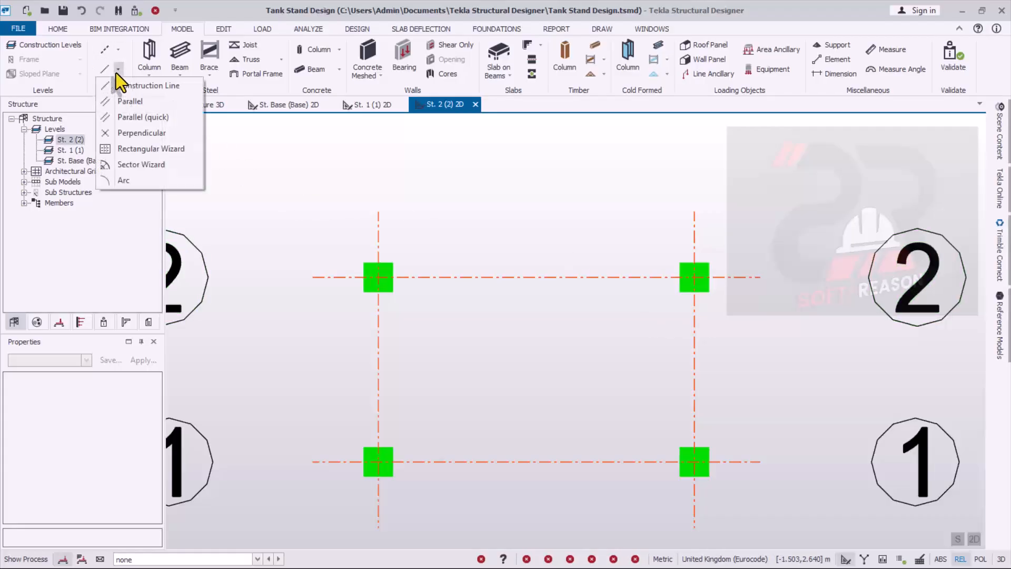
pyautogui.click(126, 108)
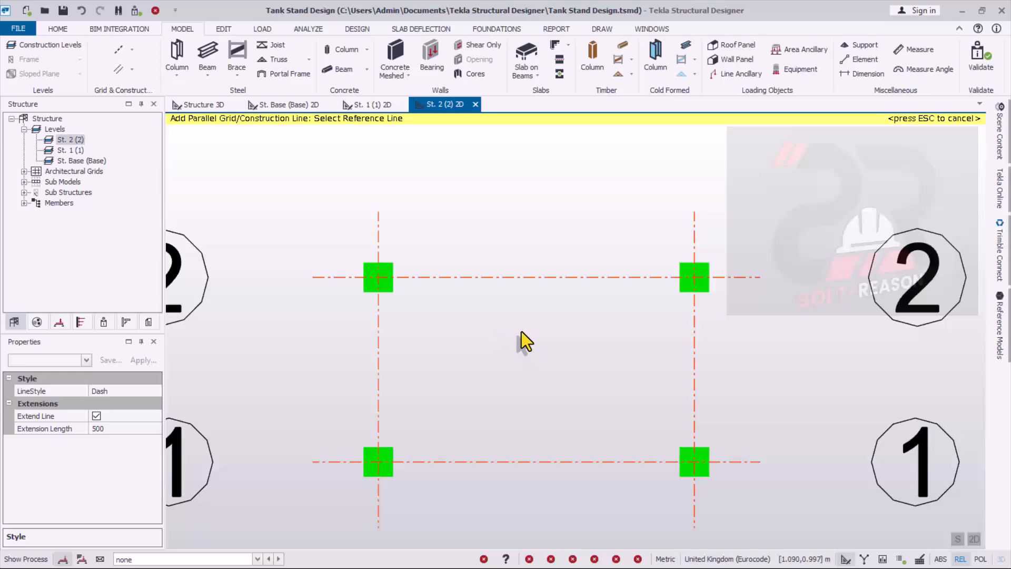
pyautogui.click(525, 278)
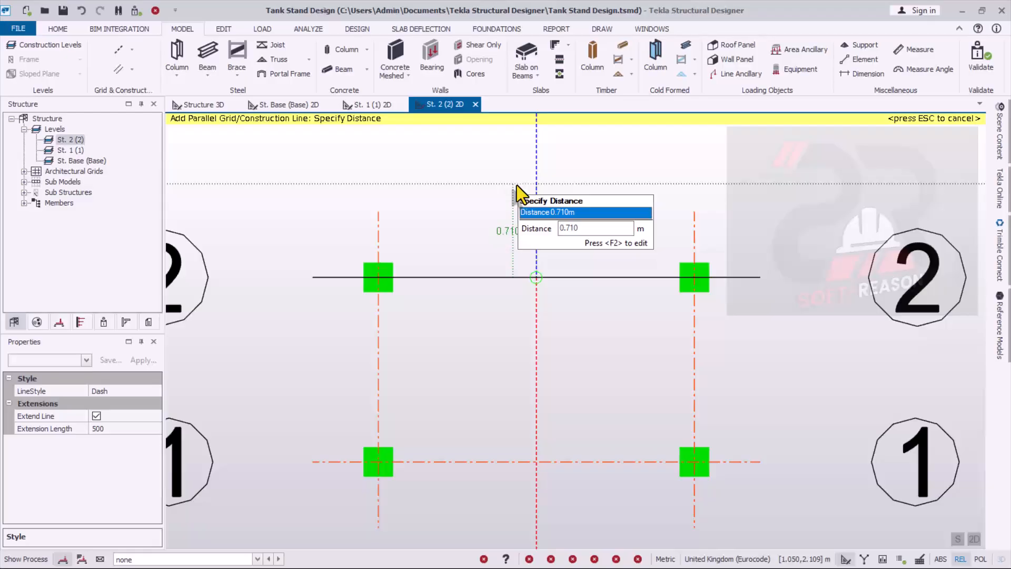
pyautogui.press('F2')
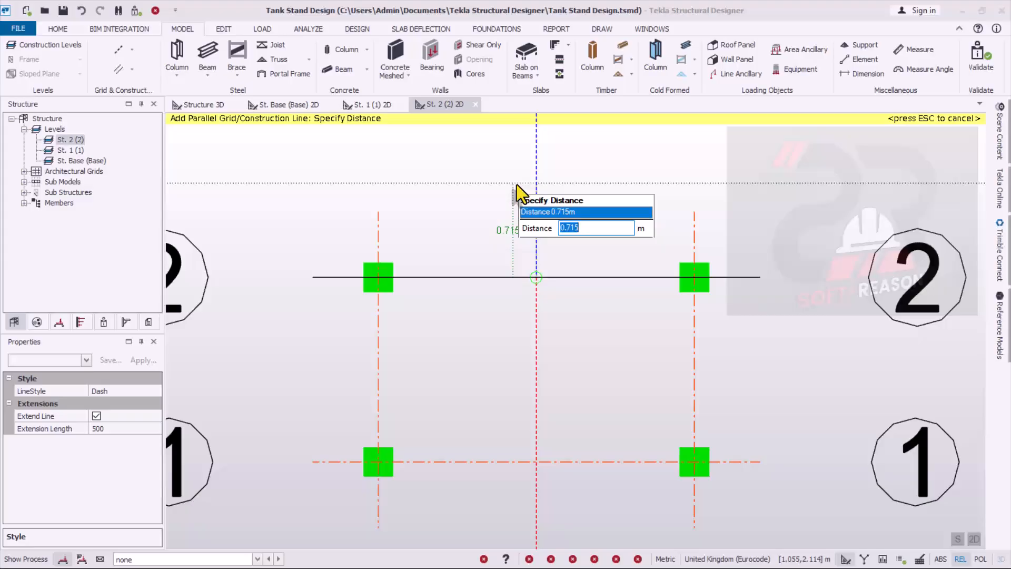
pyautogui.write('0.')
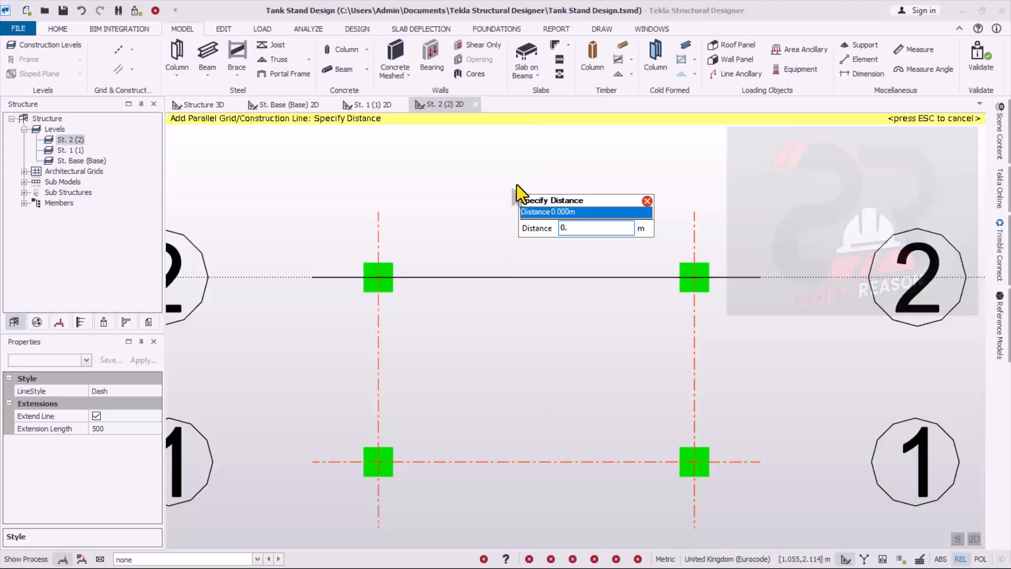
pyautogui.write('45')
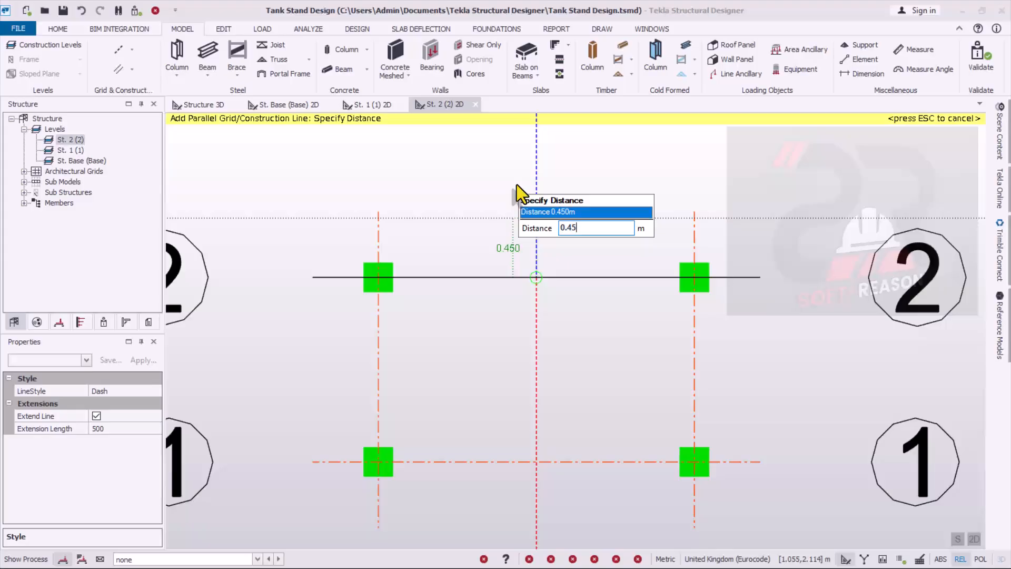
pyautogui.press('Return')
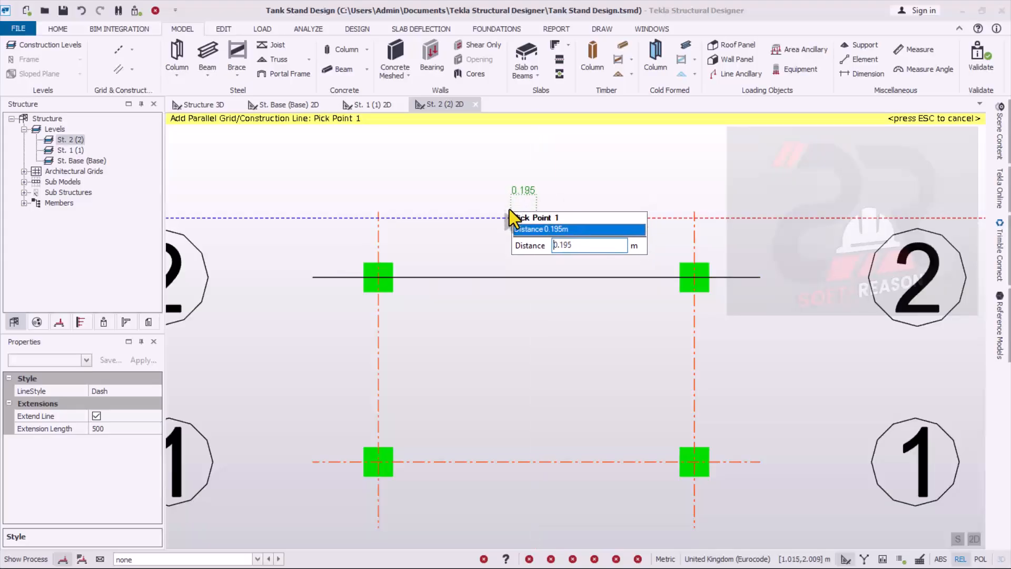
pyautogui.click(308, 220)
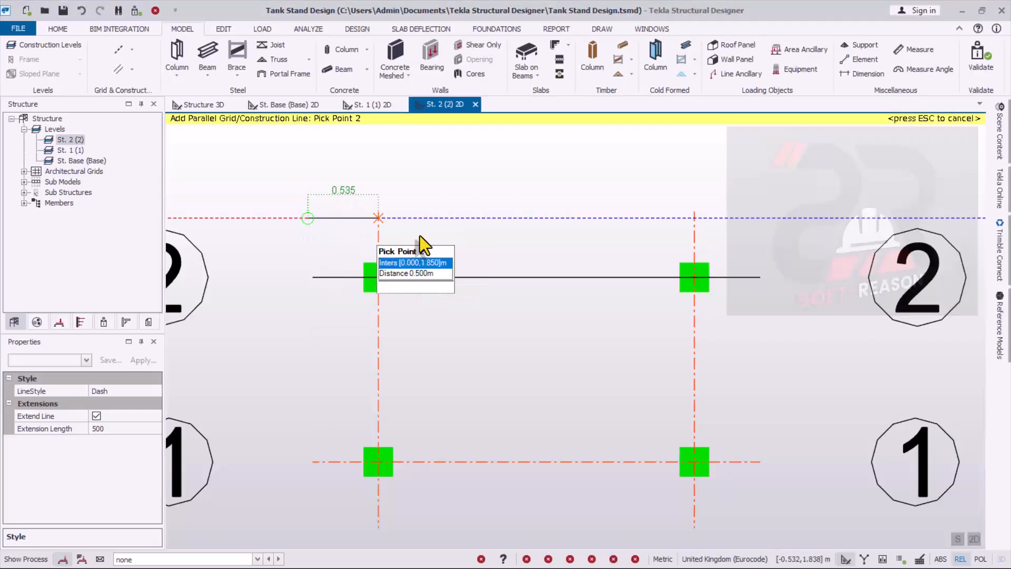
pyautogui.click(760, 219)
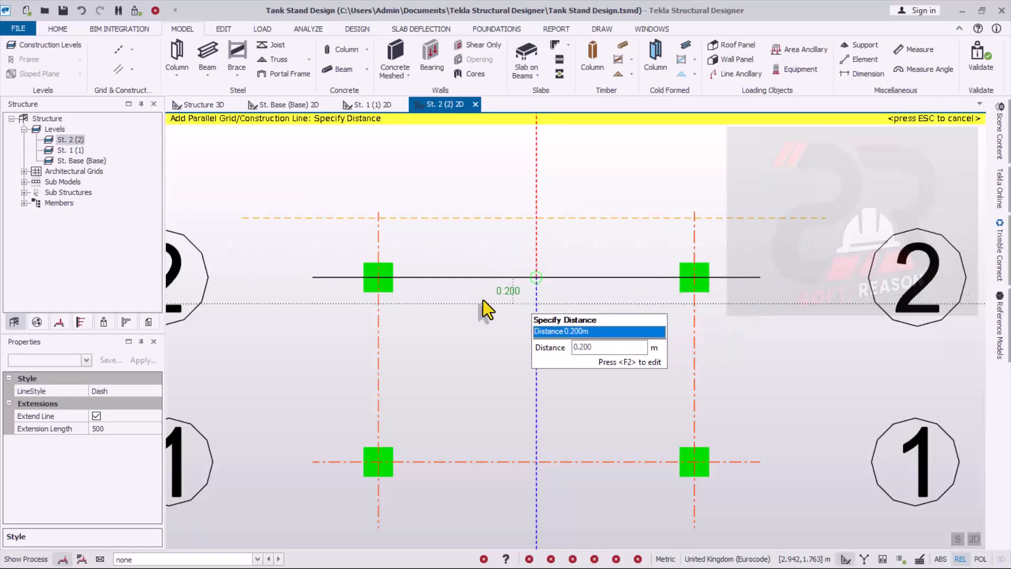
# - Add a parallel construction line 0.45 m outside grid line 1 on St. 2, running from about 0.5 m outside grid A to about 0.5 m outside grid B
pyautogui.scroll(-2, 628, 237)
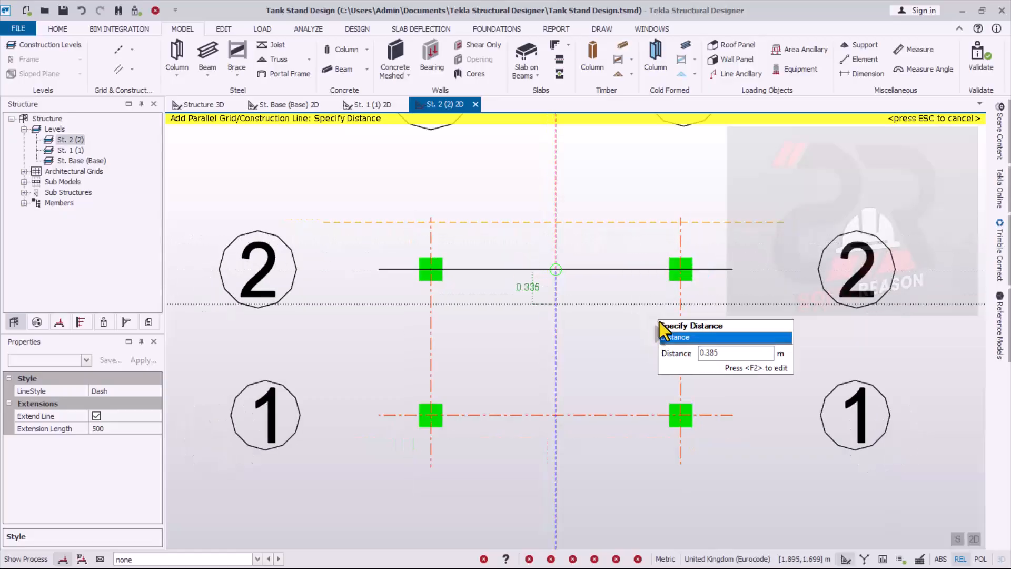
pyautogui.click(608, 414)
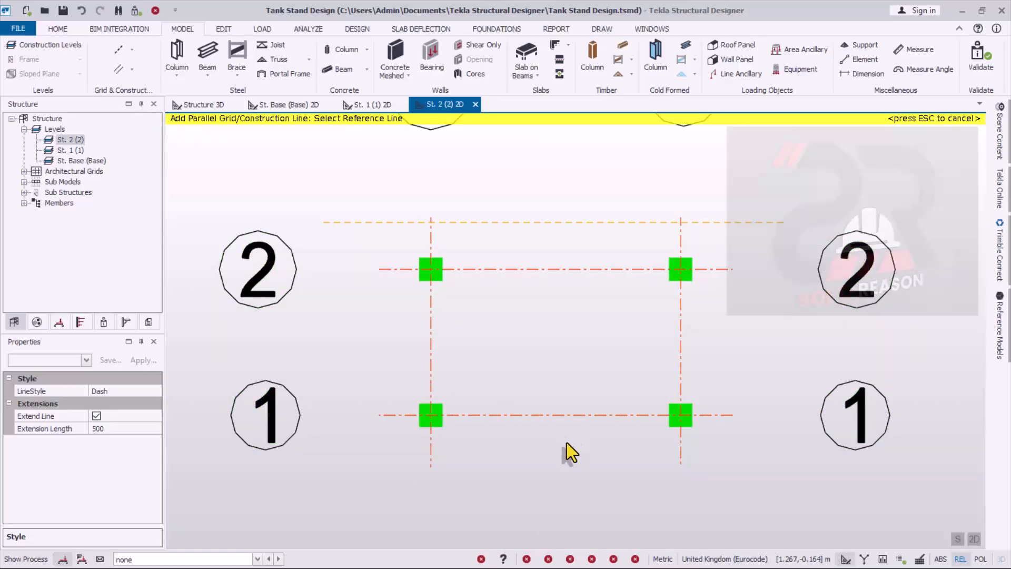
pyautogui.click(577, 415)
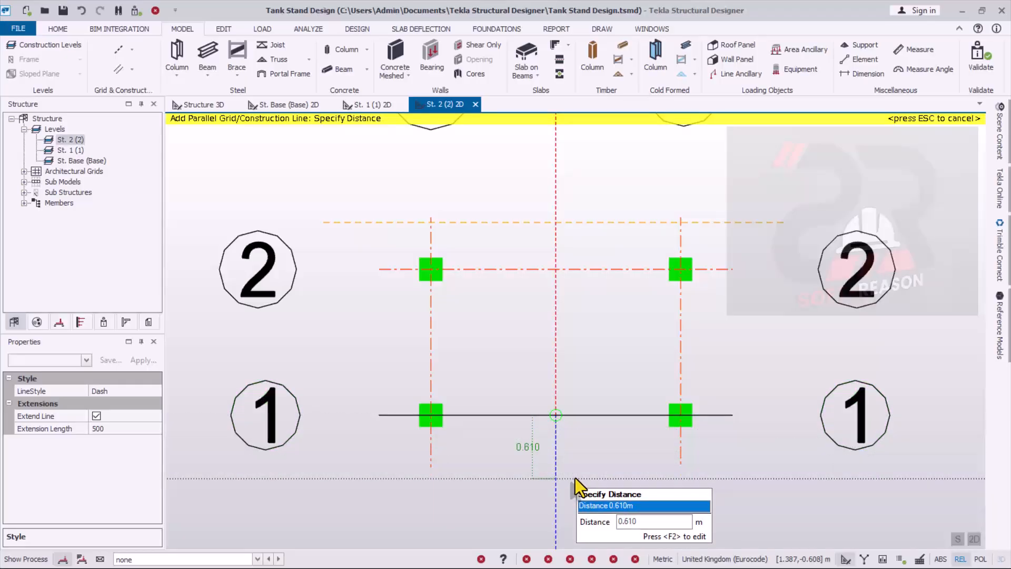
pyautogui.press('F2')
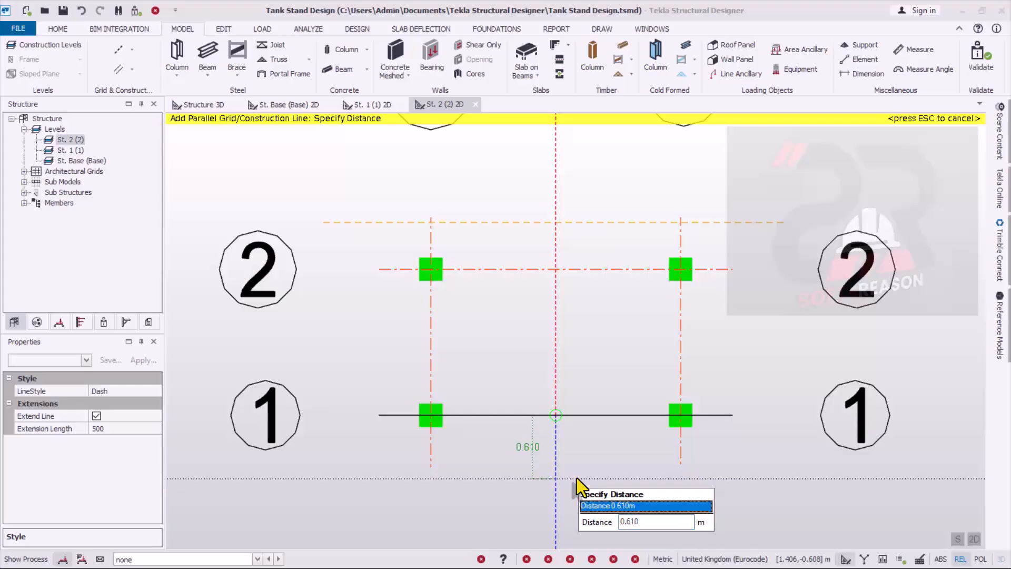
pyautogui.press('Tab')
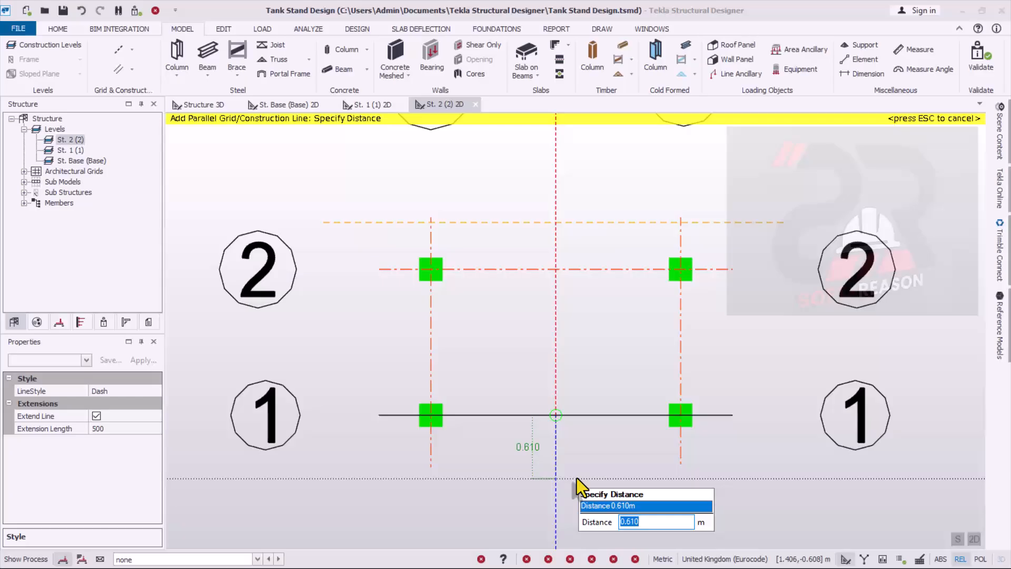
pyautogui.write('0')
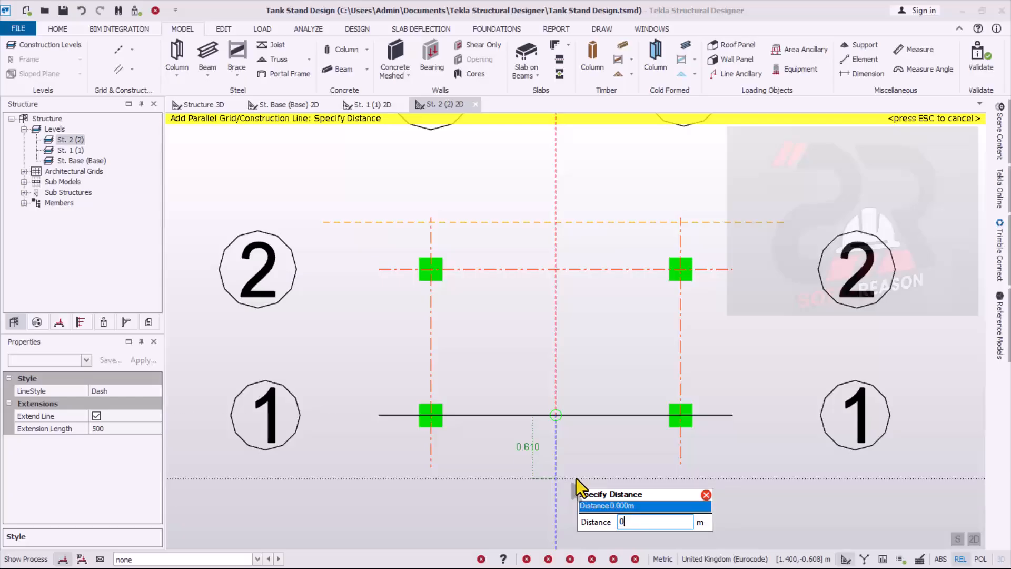
pyautogui.write('.')
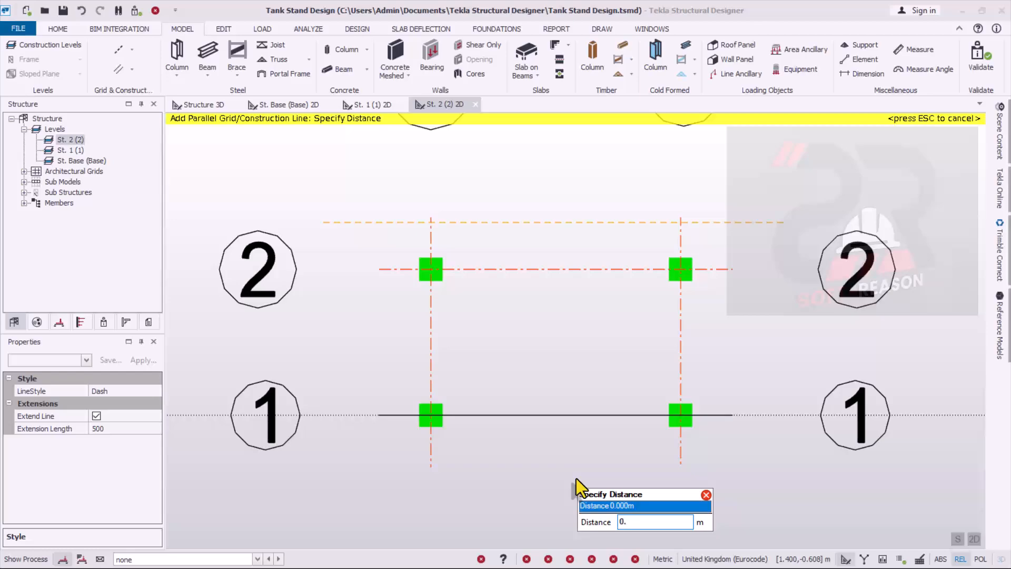
pyautogui.write('45')
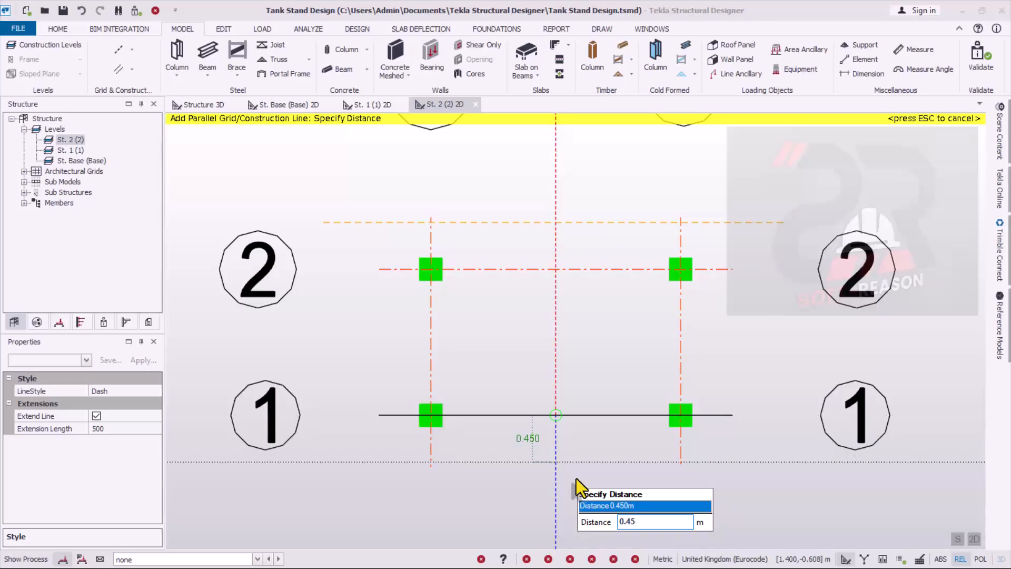
pyautogui.press('Return')
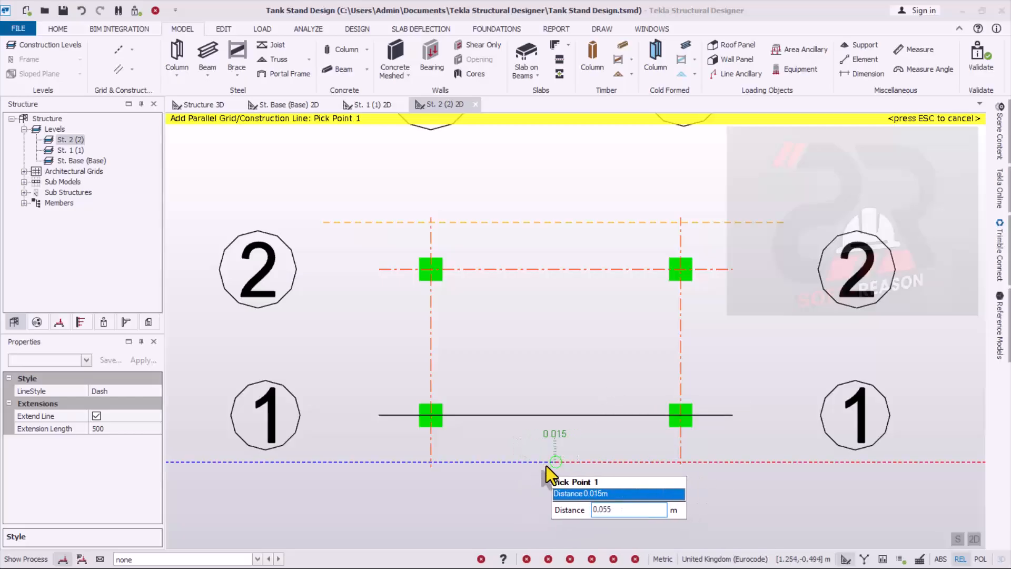
pyautogui.click(379, 463)
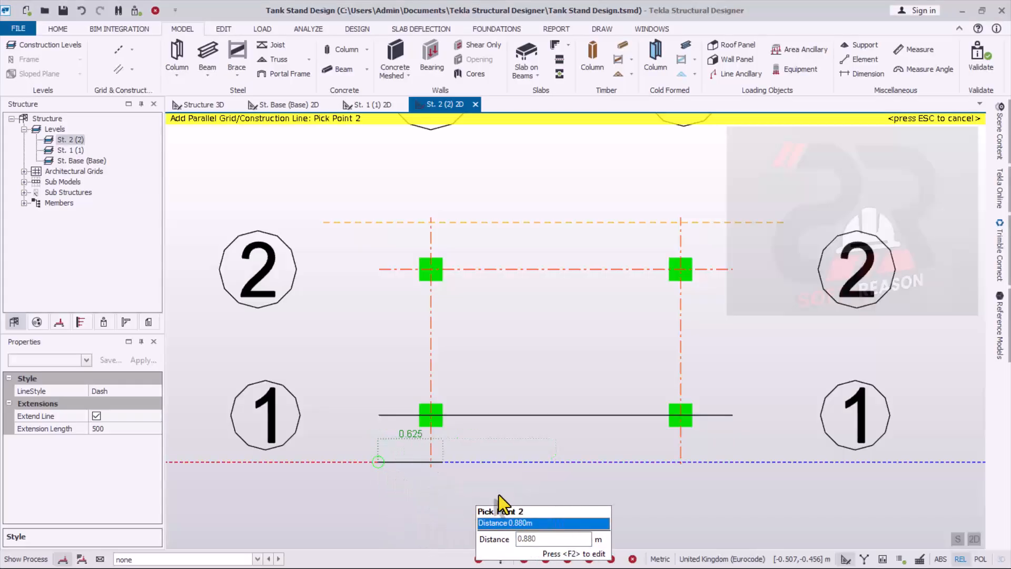
pyautogui.click(734, 463)
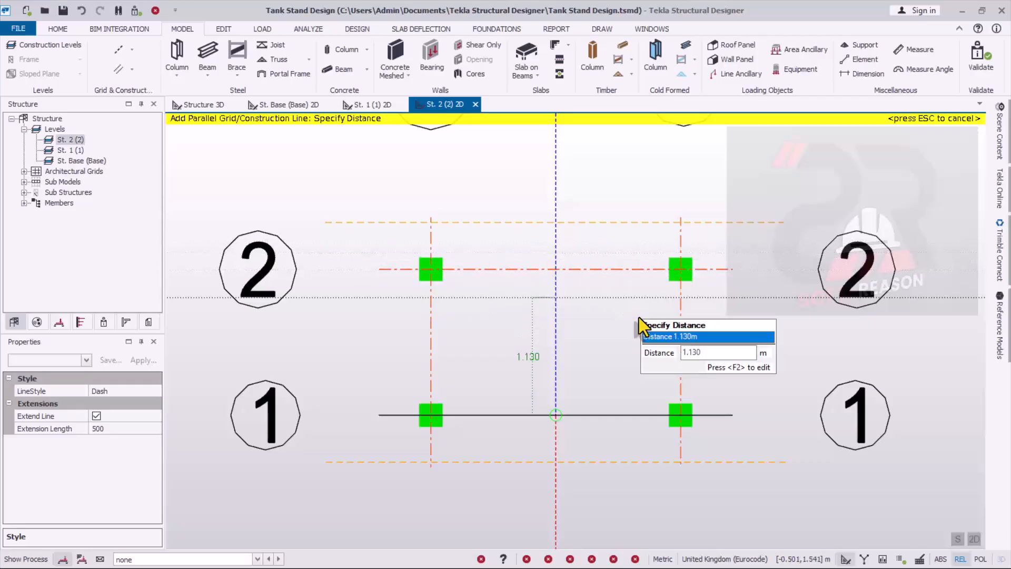
pyautogui.press('Escape')
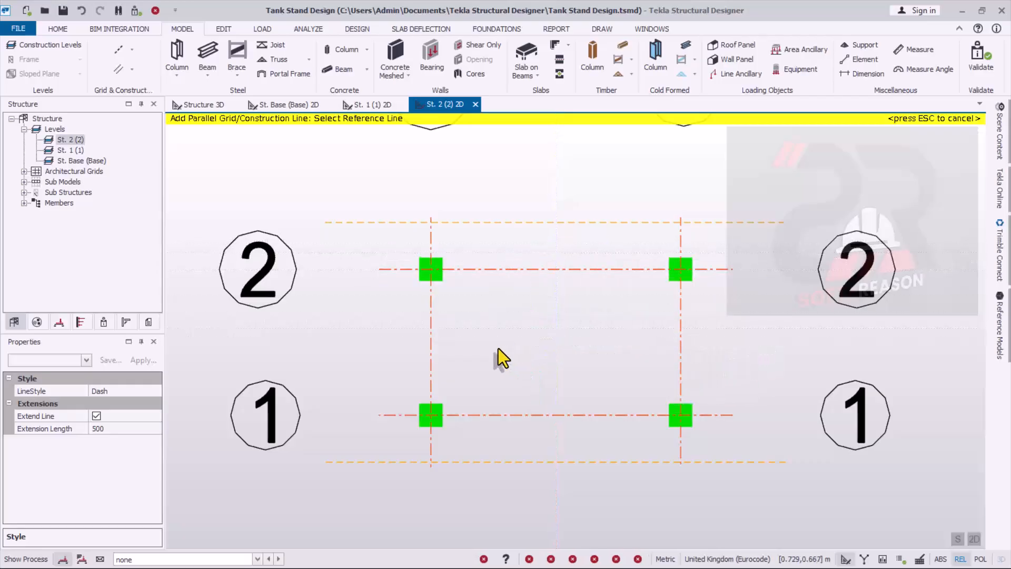
# - Add a parallel construction line 0.45 m outside grid line A on St. 2, extending just past the construction lines outside grids 1 and 2
pyautogui.click(431, 328)
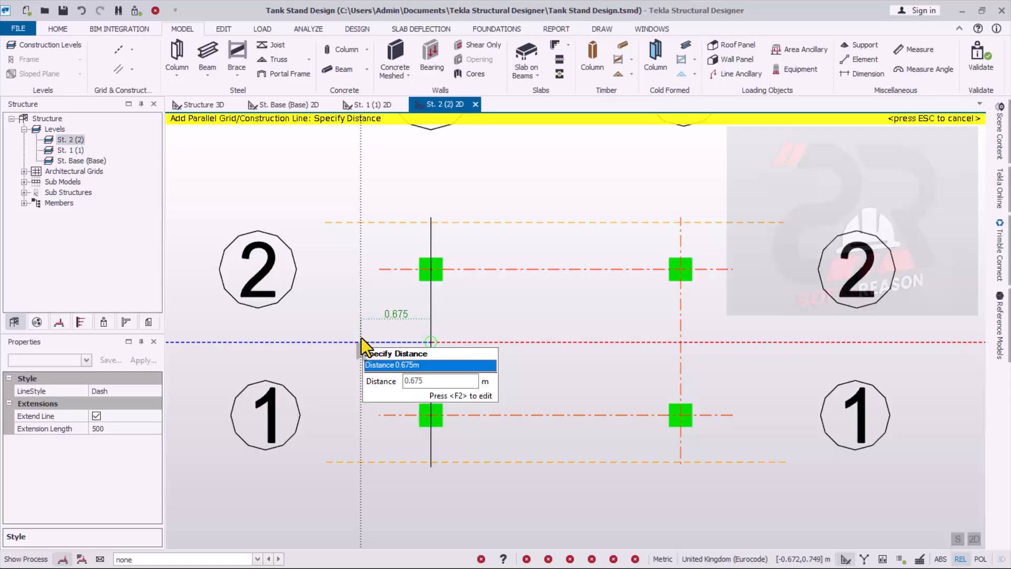
pyautogui.scroll(-1, 362, 337)
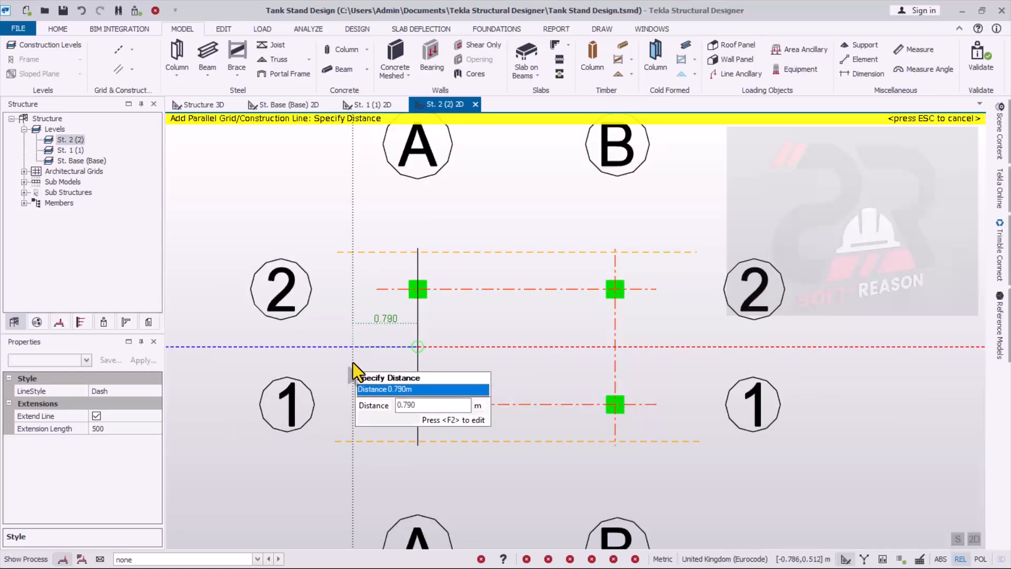
pyautogui.press('F2')
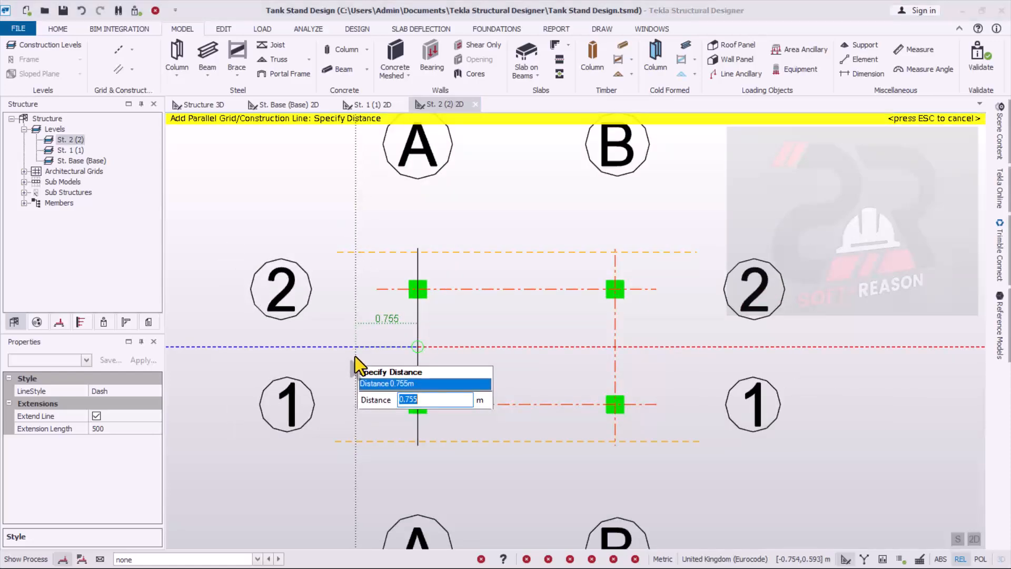
pyautogui.write('0')
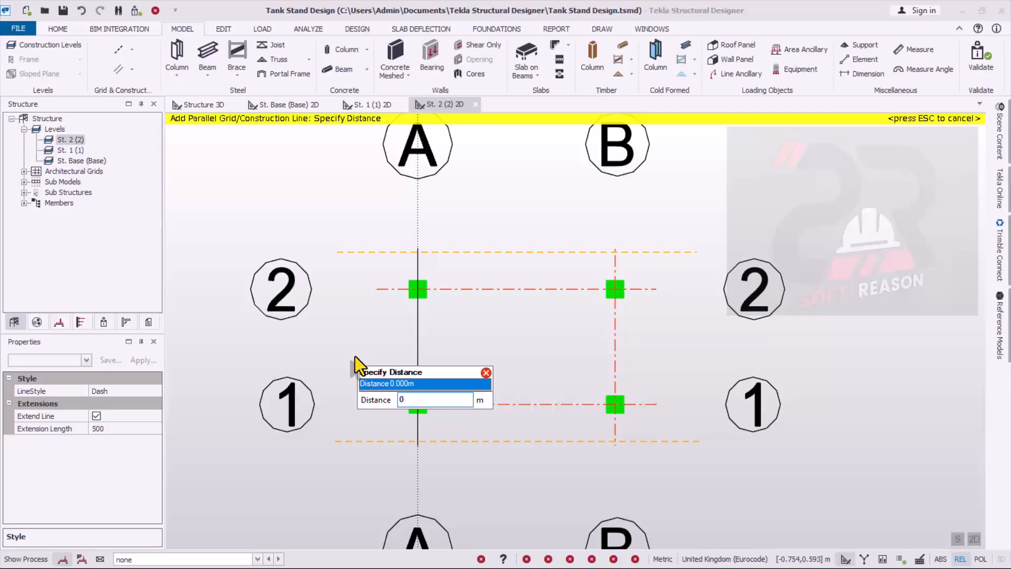
pyautogui.write('.45')
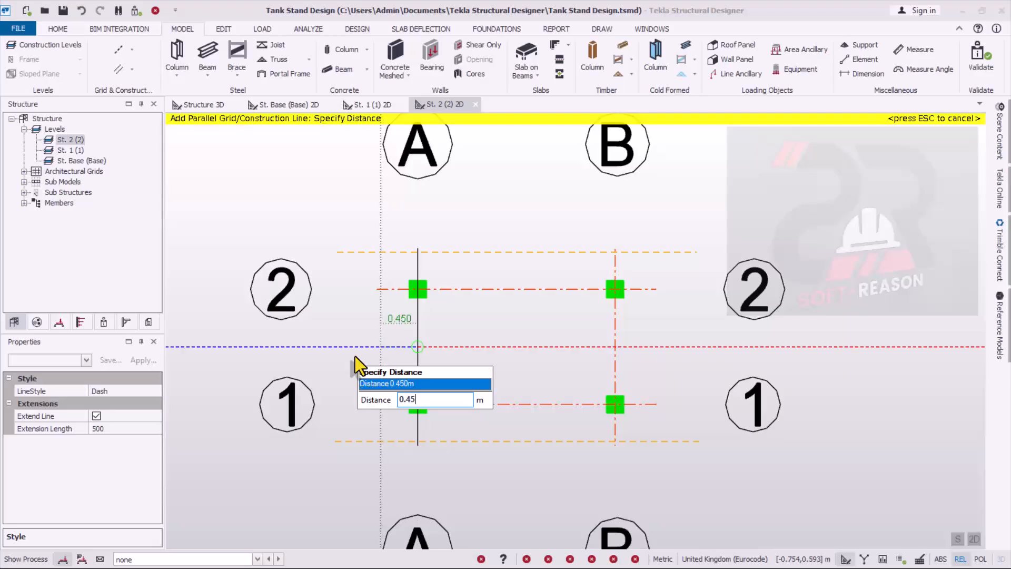
pyautogui.press('Return')
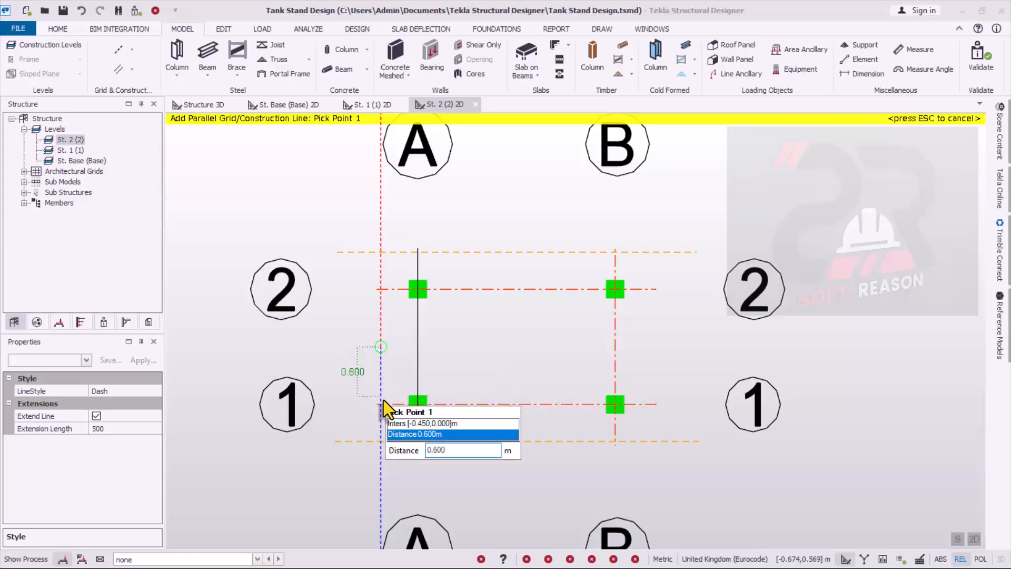
pyautogui.click(380, 448)
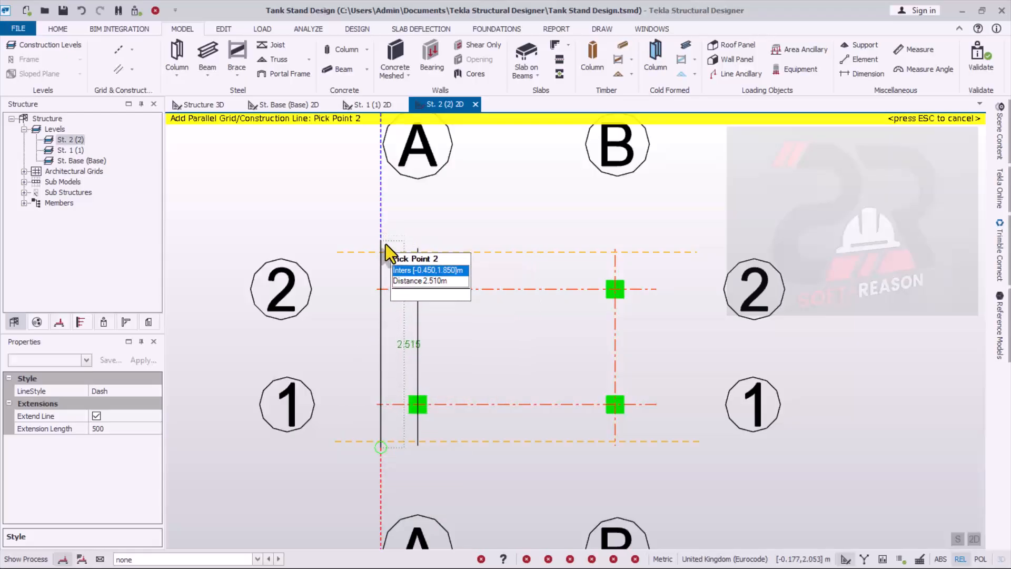
pyautogui.scroll(1, 381, 242)
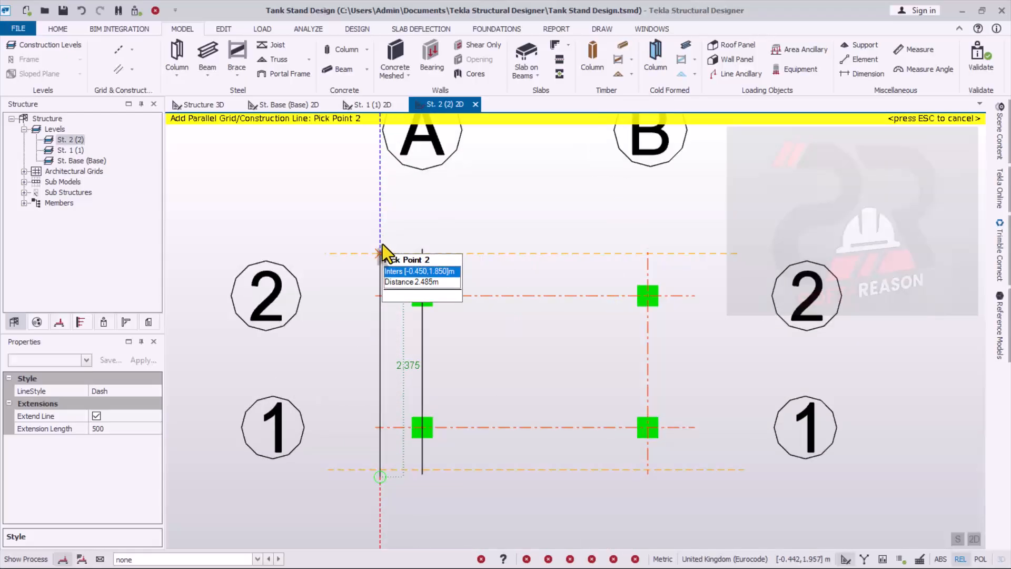
pyautogui.click(380, 240)
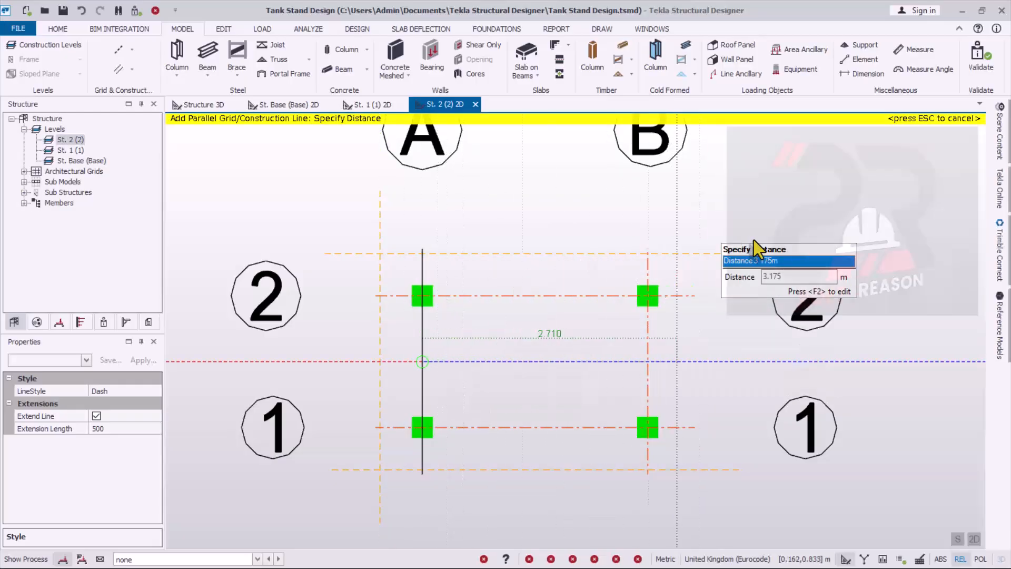
pyautogui.click(732, 322)
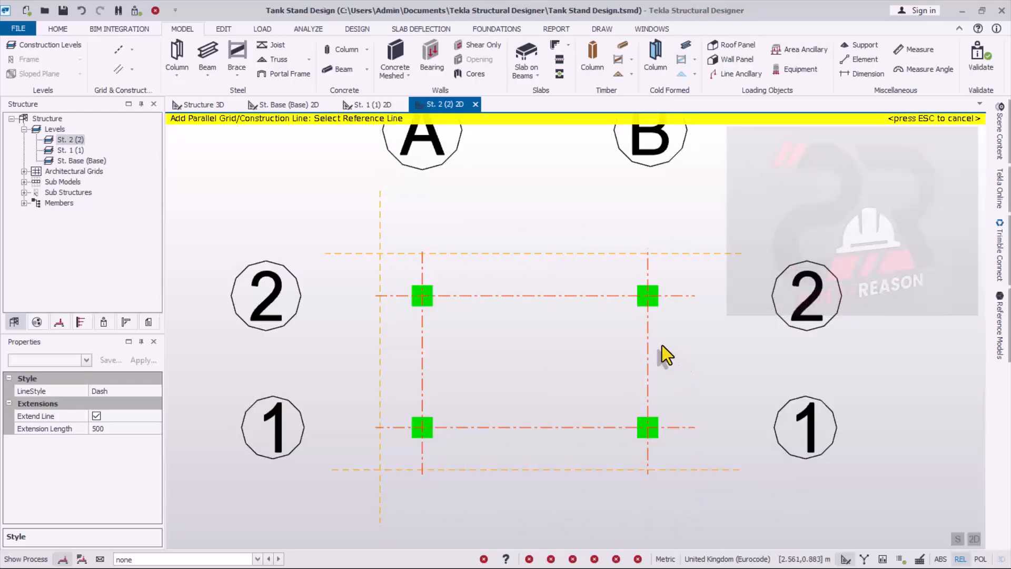
# - Add a parallel construction line 0.45 m outside grid line B, about 2.7 m long and crossing both construction lines outside grids 1 and 2
pyautogui.click(650, 340)
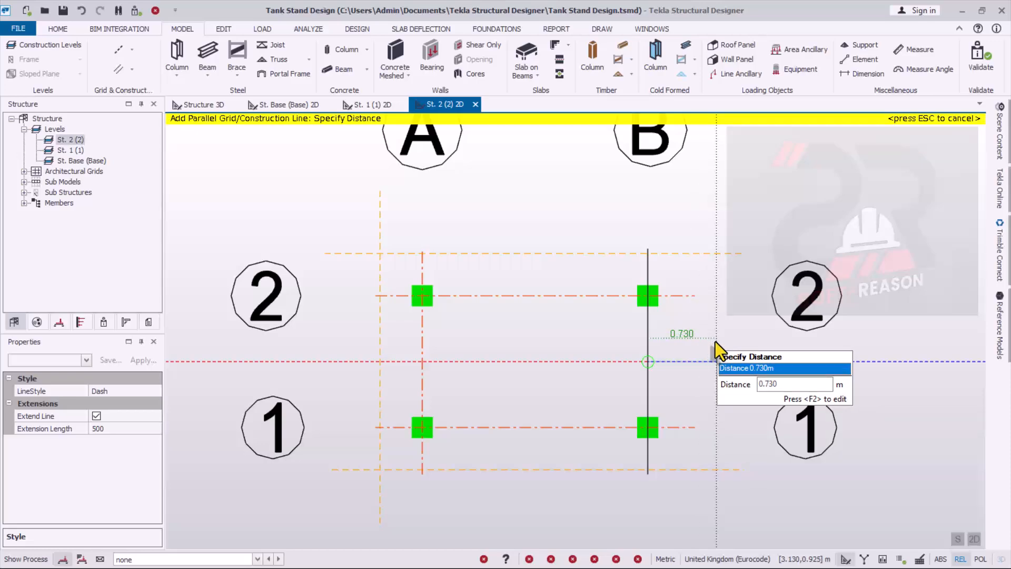
pyautogui.press('F2')
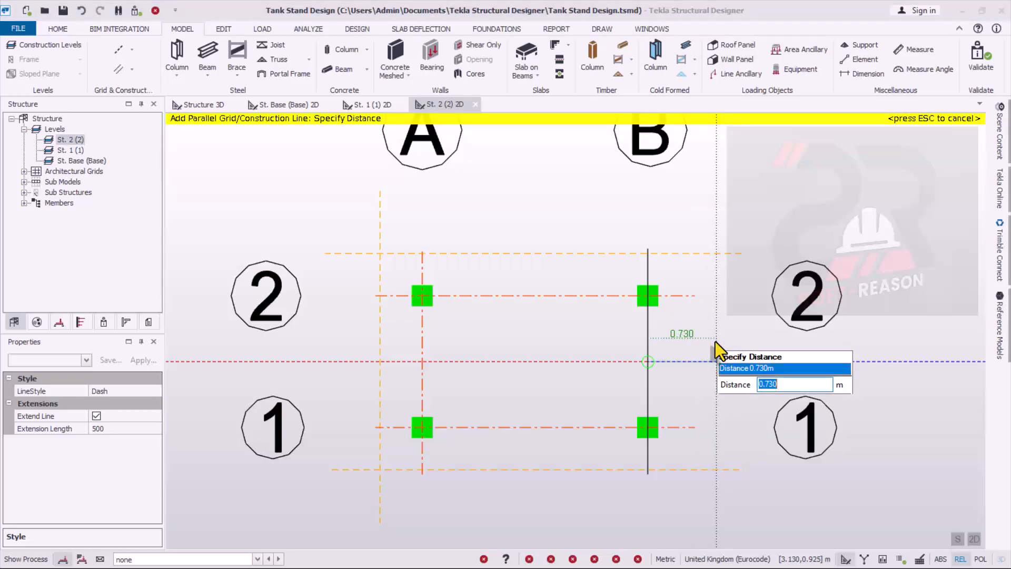
pyautogui.write('0.')
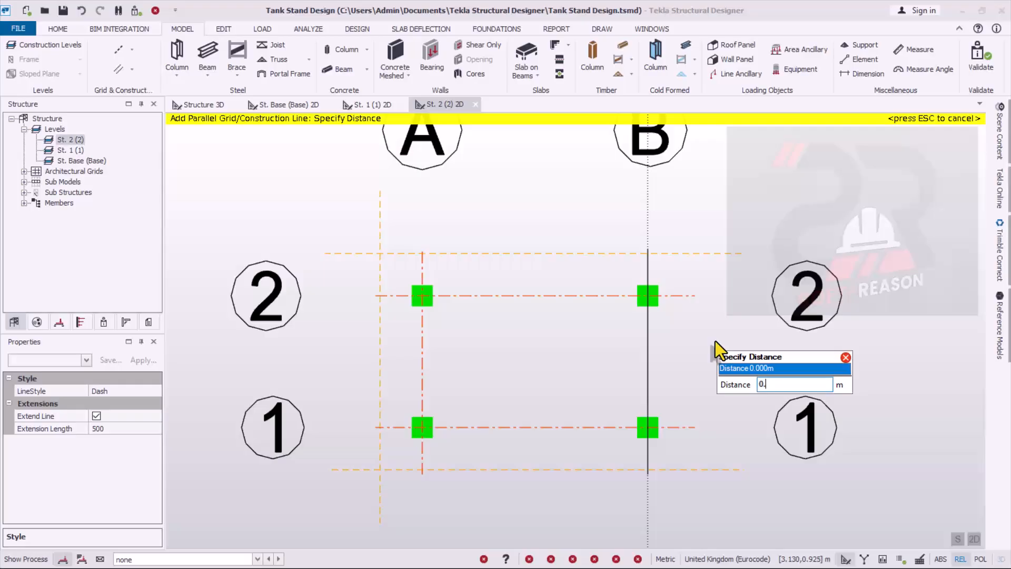
pyautogui.write('45')
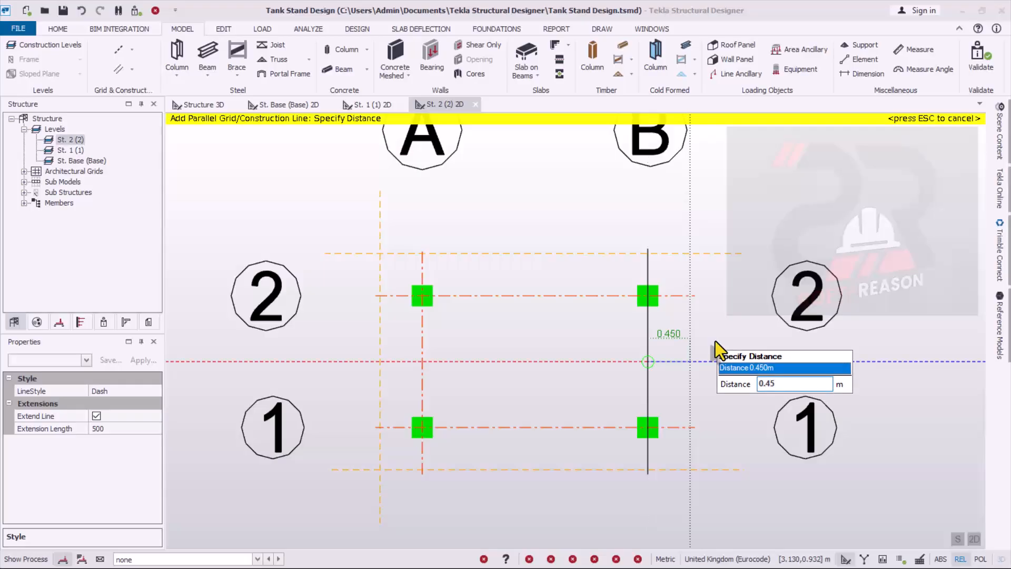
pyautogui.press('Return')
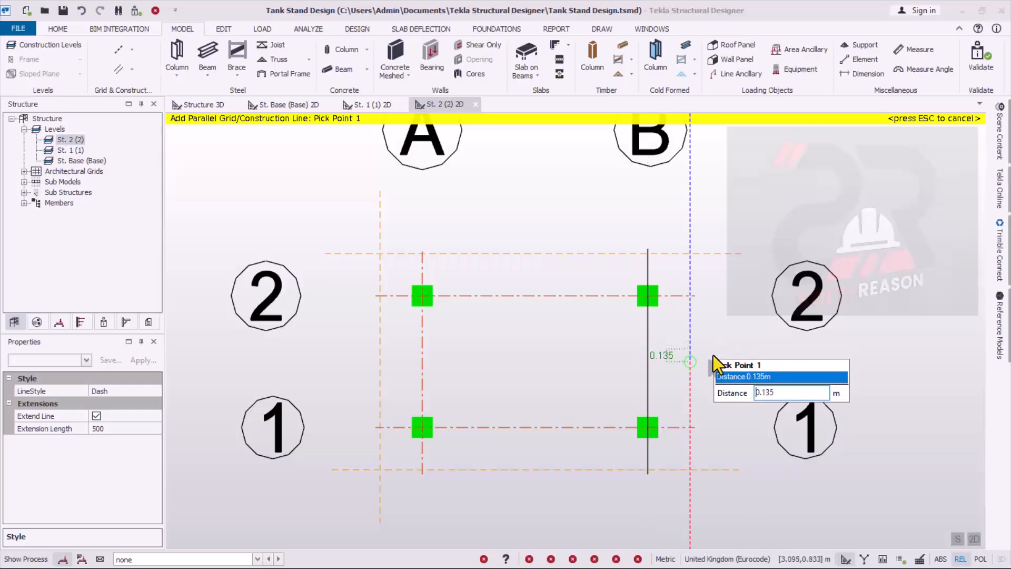
pyautogui.click(692, 241)
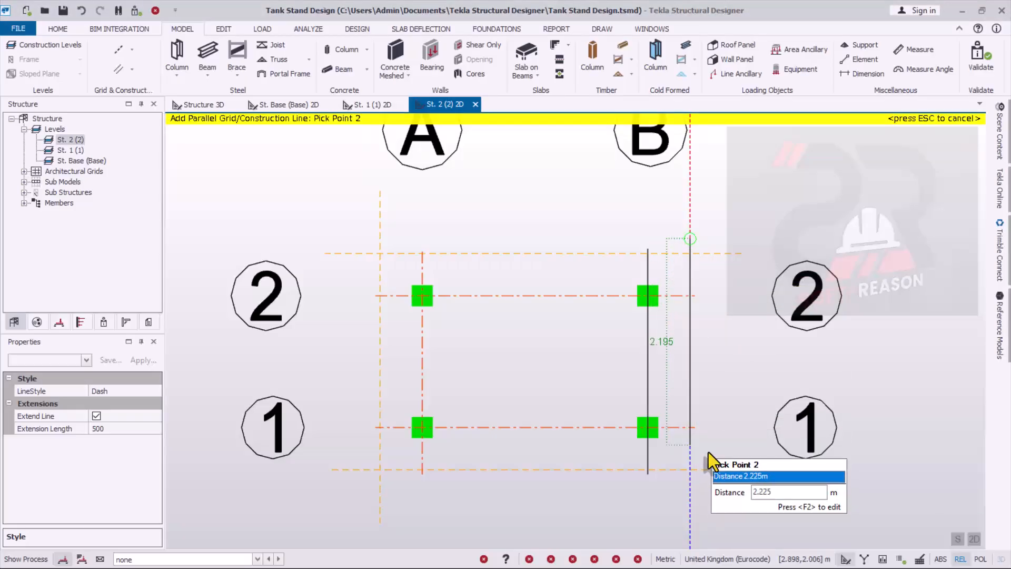
pyautogui.click(689, 490)
pyautogui.press('Return')
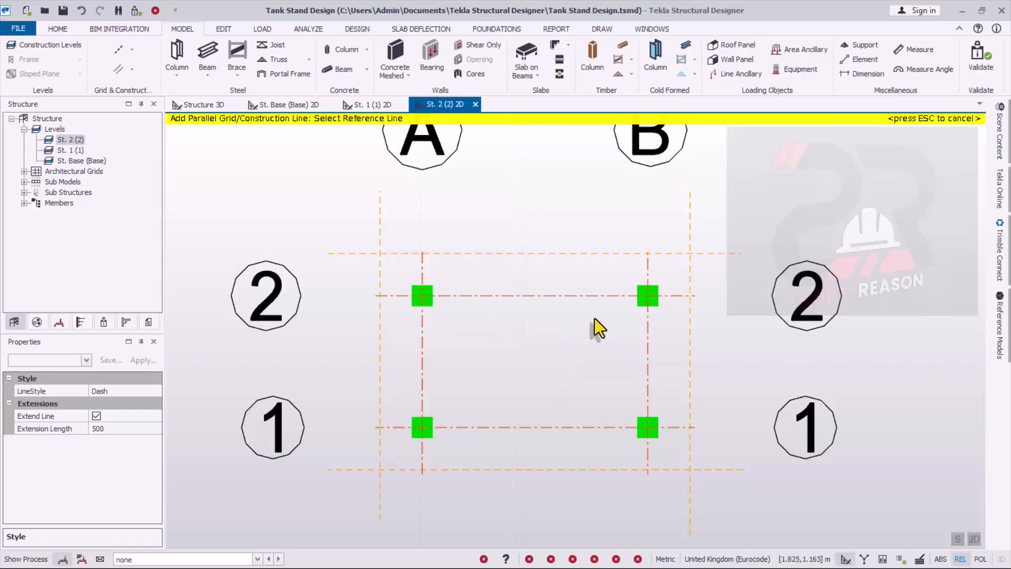
pyautogui.press('Escape')
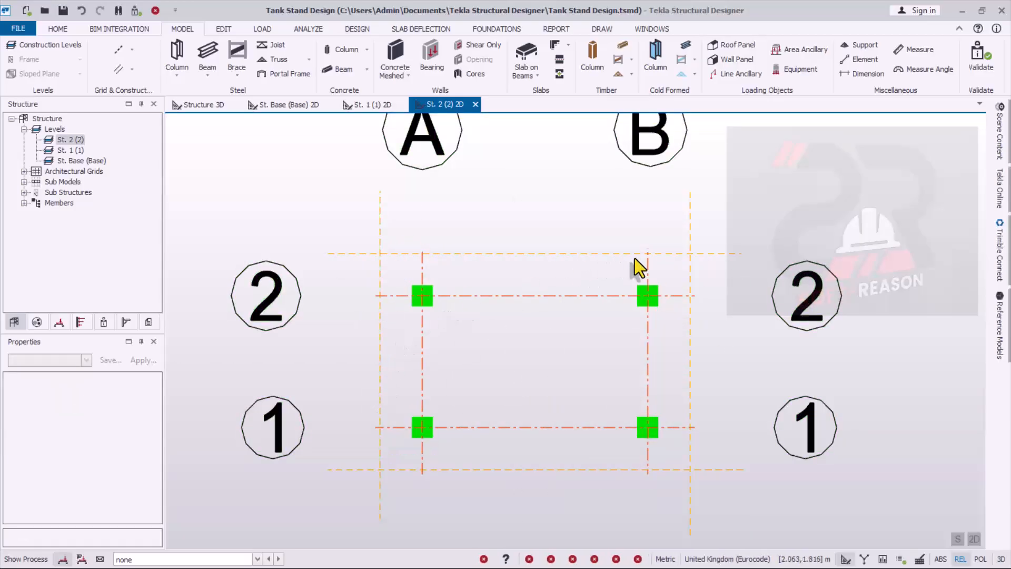
# - Place four continuous 225x450 cast-in-place concrete beams between the columns on St. 2, along grid lines A, B, 1 and 2
pyautogui.scroll(1, 453, 453)
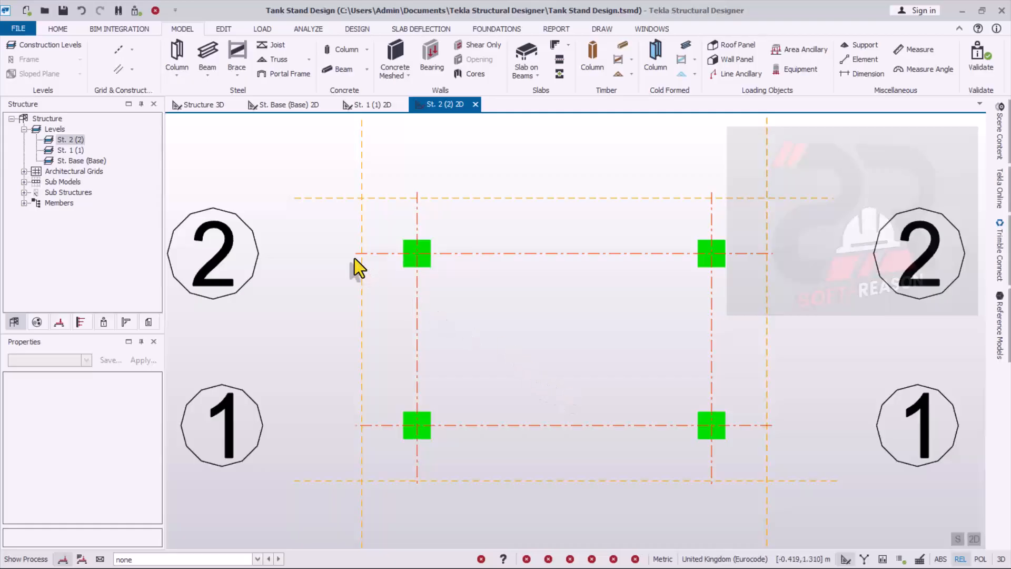
pyautogui.click(368, 68)
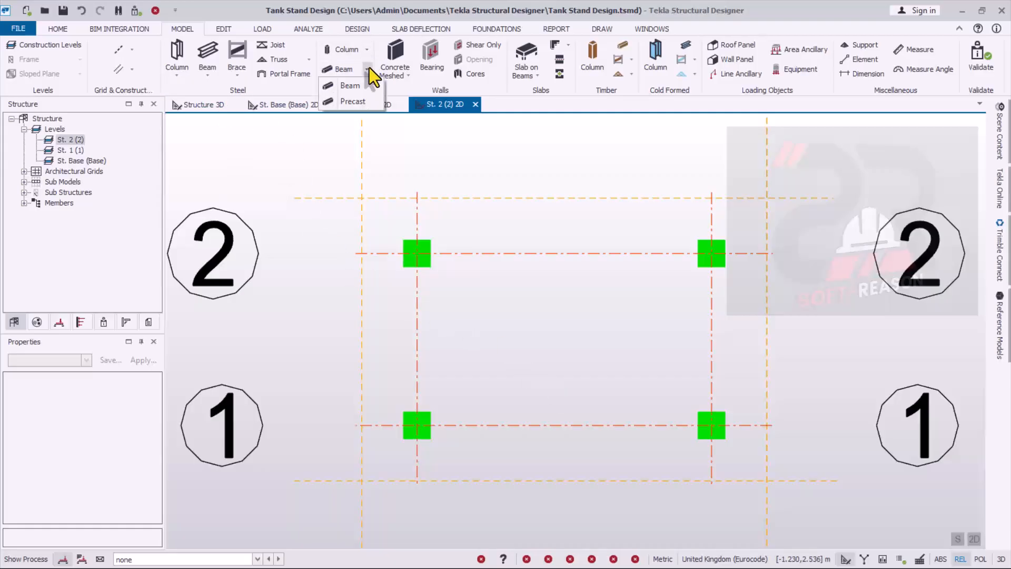
pyautogui.click(343, 85)
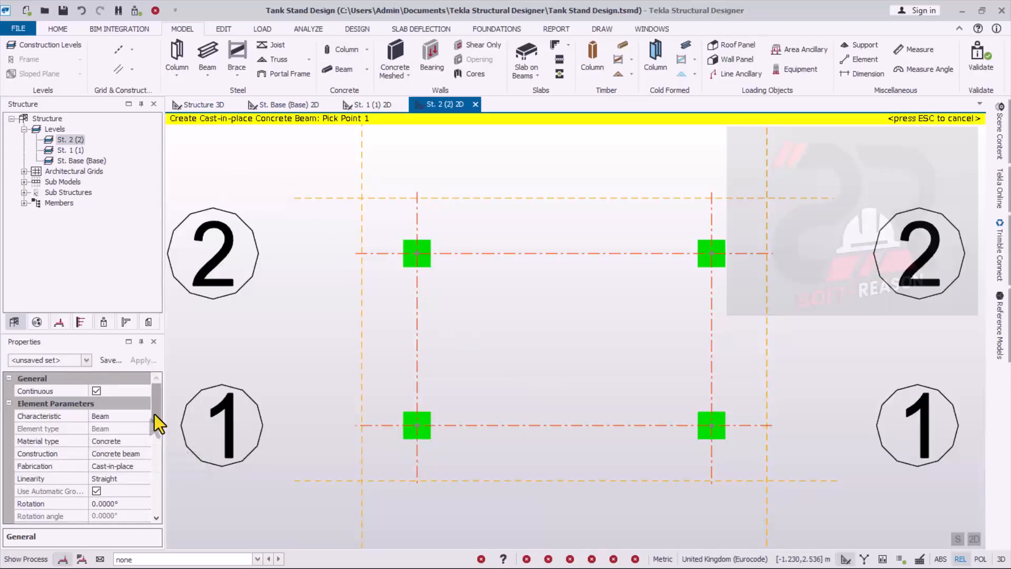
pyautogui.moveTo(153, 416); pyautogui.dragTo(157, 453)
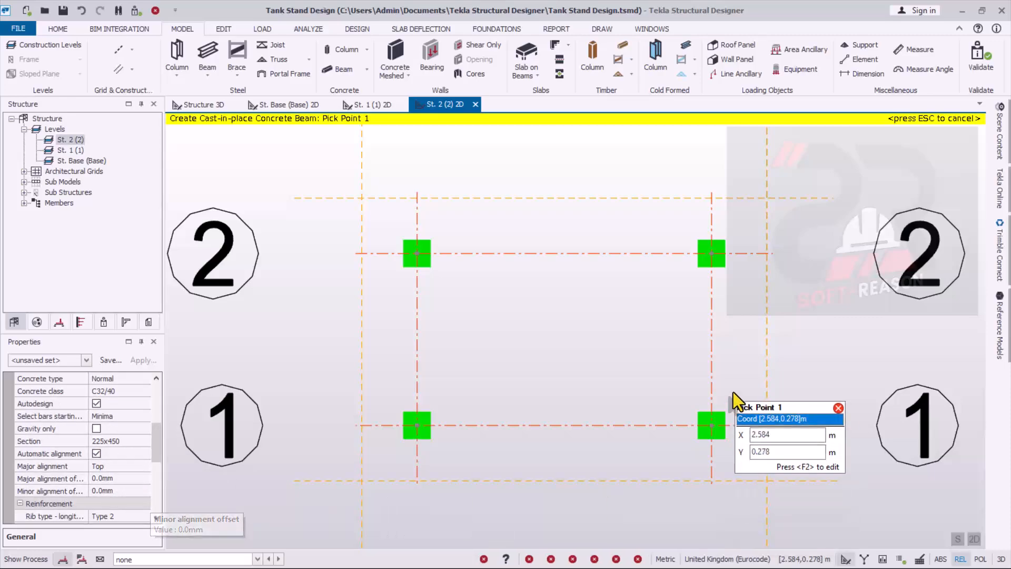
pyautogui.scroll(-2, 685, 342)
pyautogui.scroll(1, 705, 282)
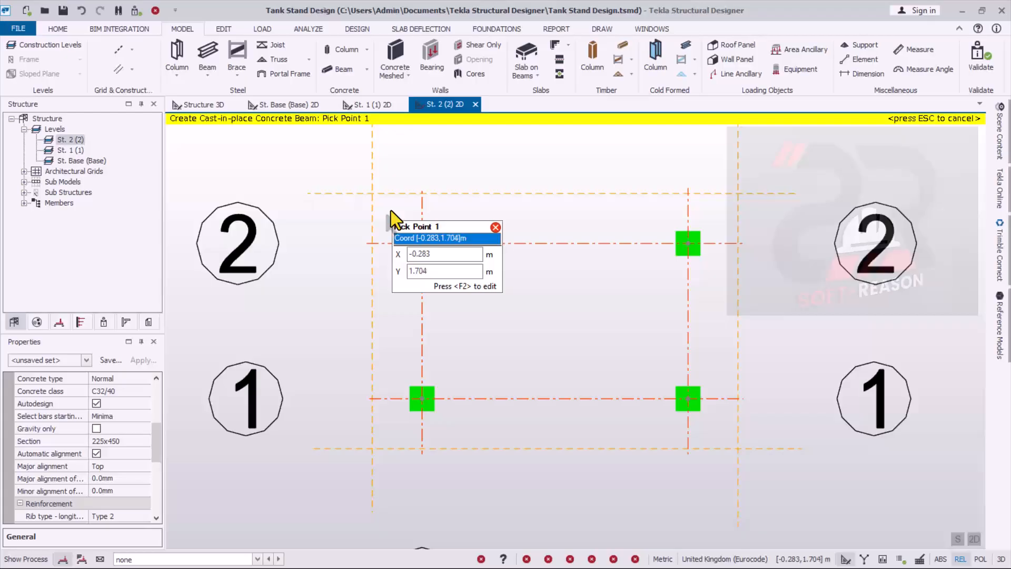
pyautogui.moveTo(391, 210); pyautogui.dragTo(730, 424)
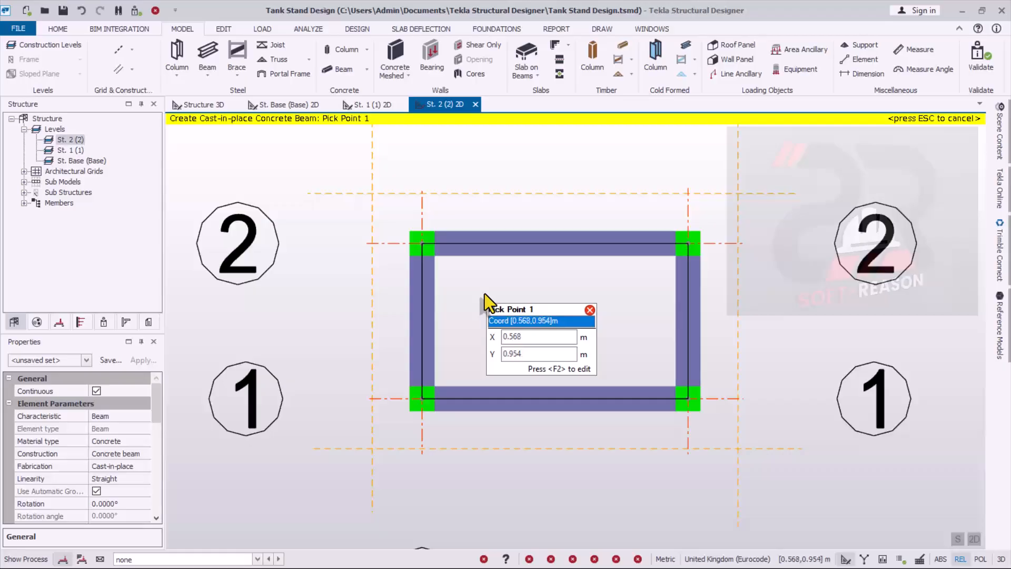
# - Add two 0.45 m cantilever concrete beams from column A/2, one to the construction line outside grid 2 and one to that outside grid A
pyautogui.scroll(2, 407, 161)
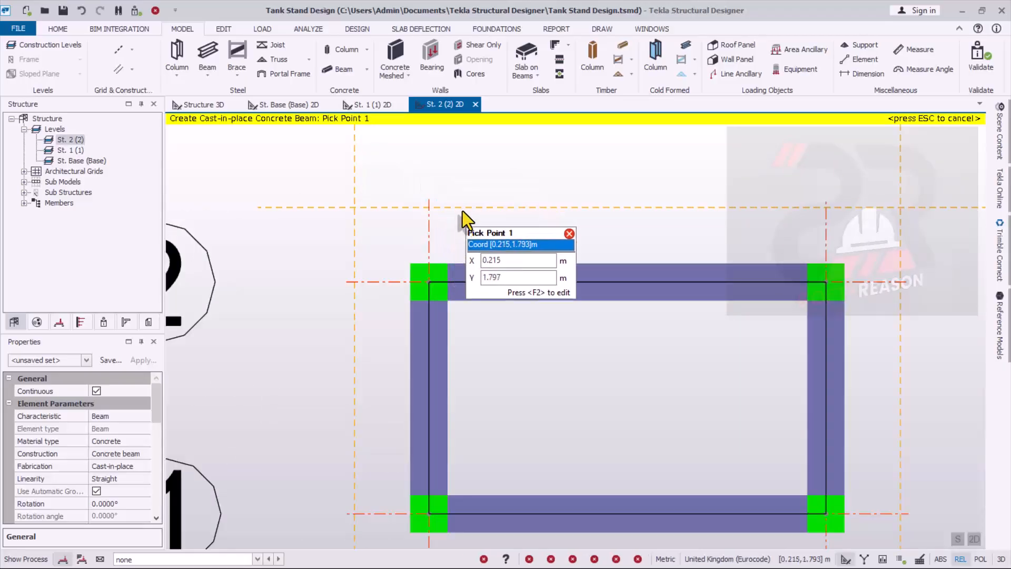
pyautogui.scroll(-1, 442, 206)
pyautogui.scroll(1, 456, 223)
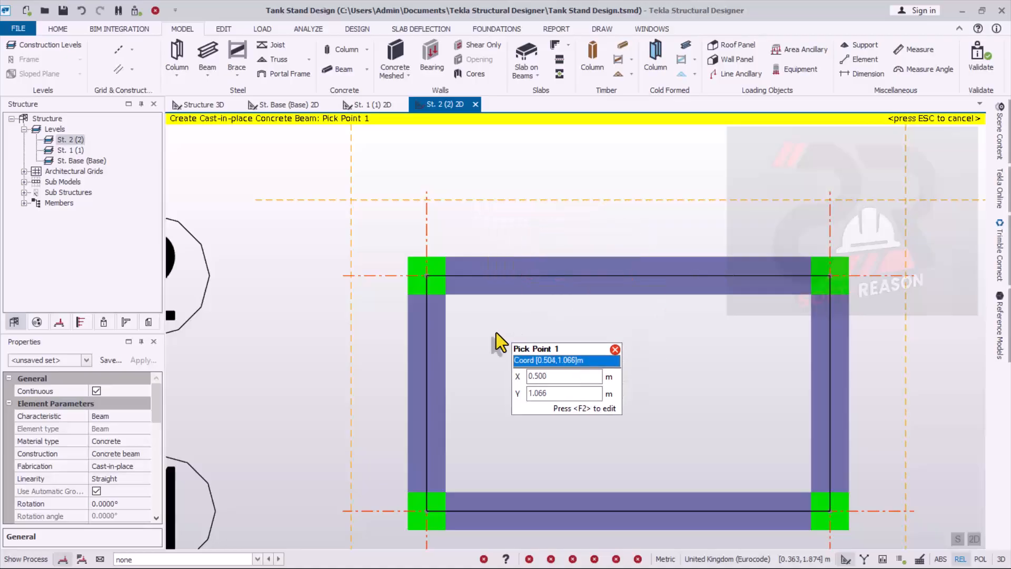
pyautogui.click(427, 275)
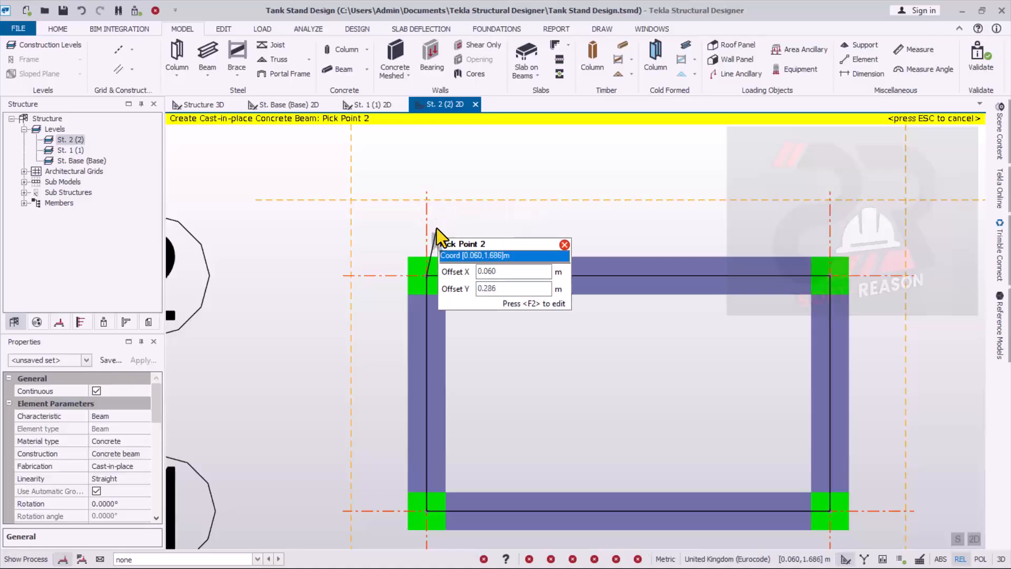
pyautogui.click(431, 197)
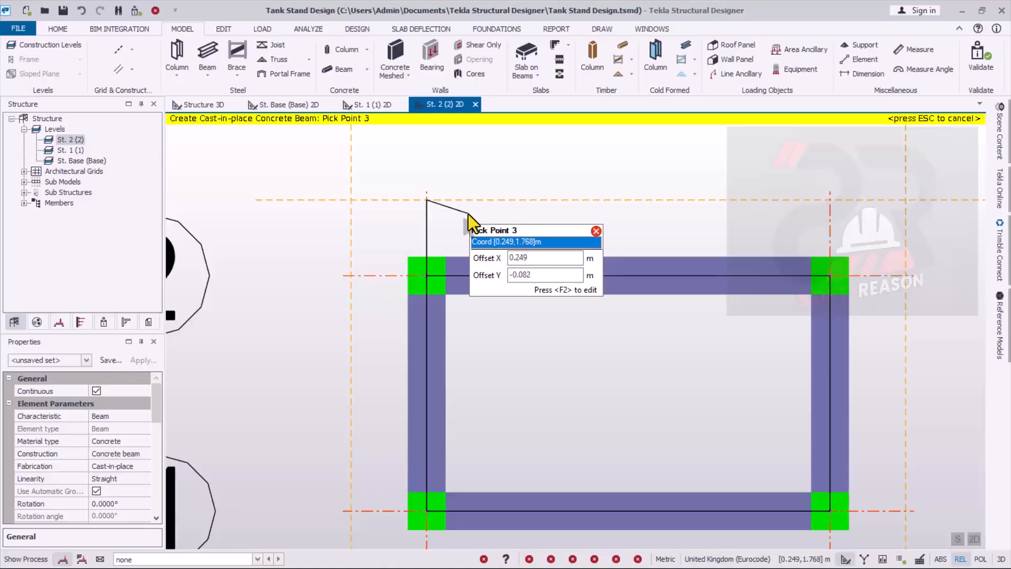
pyautogui.click(427, 201)
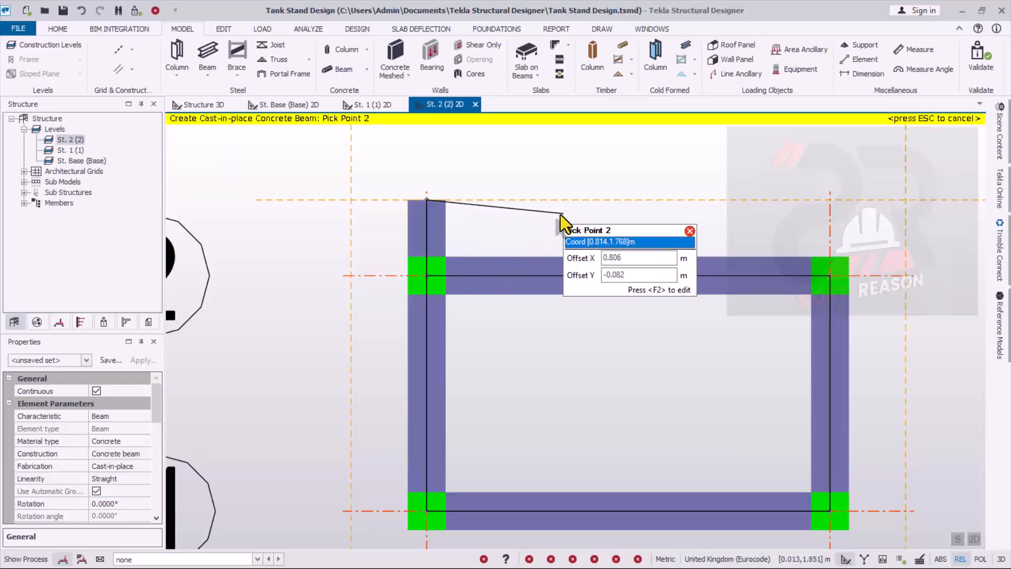
pyautogui.press('Escape')
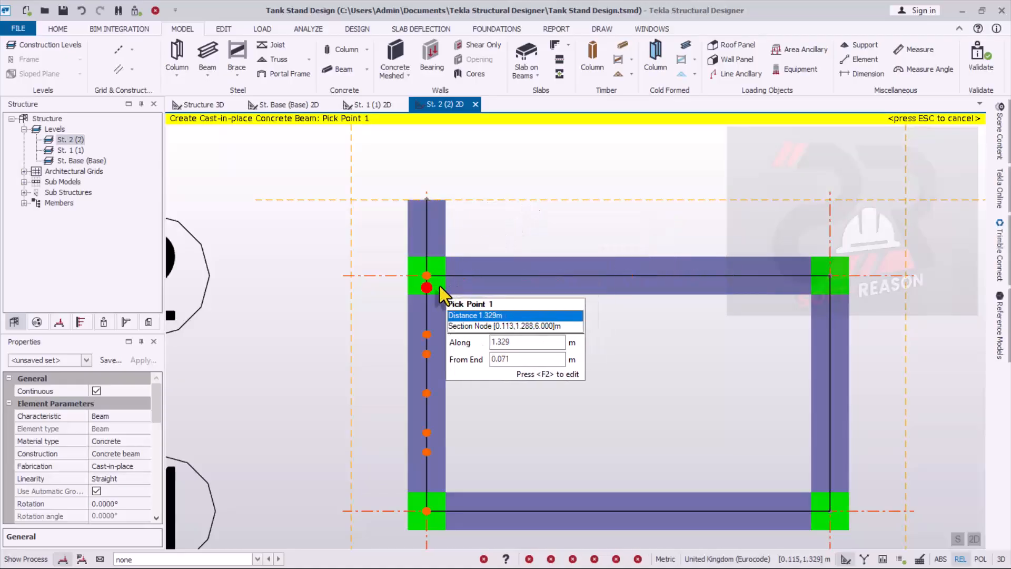
pyautogui.click(426, 275)
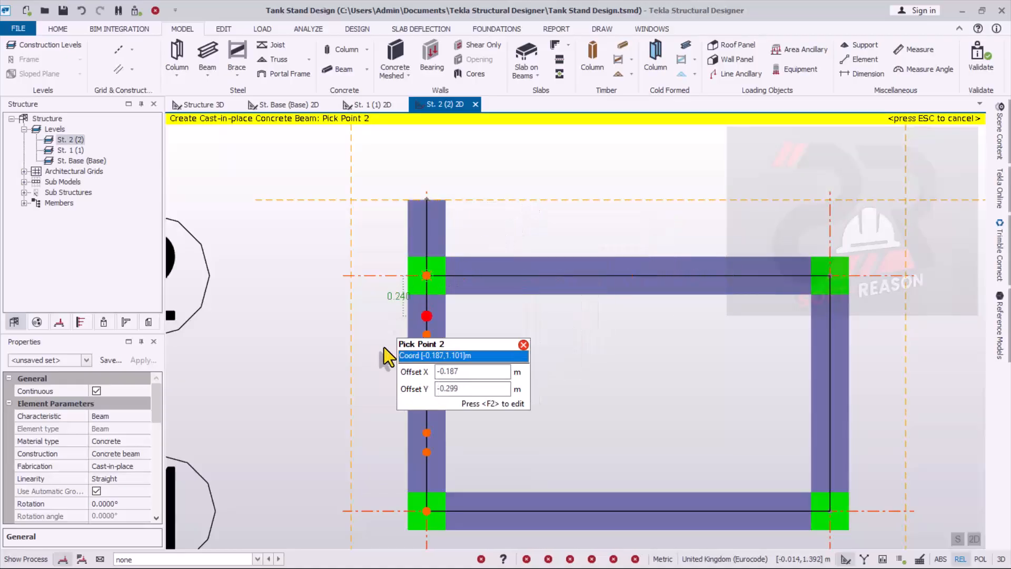
pyautogui.click(350, 276)
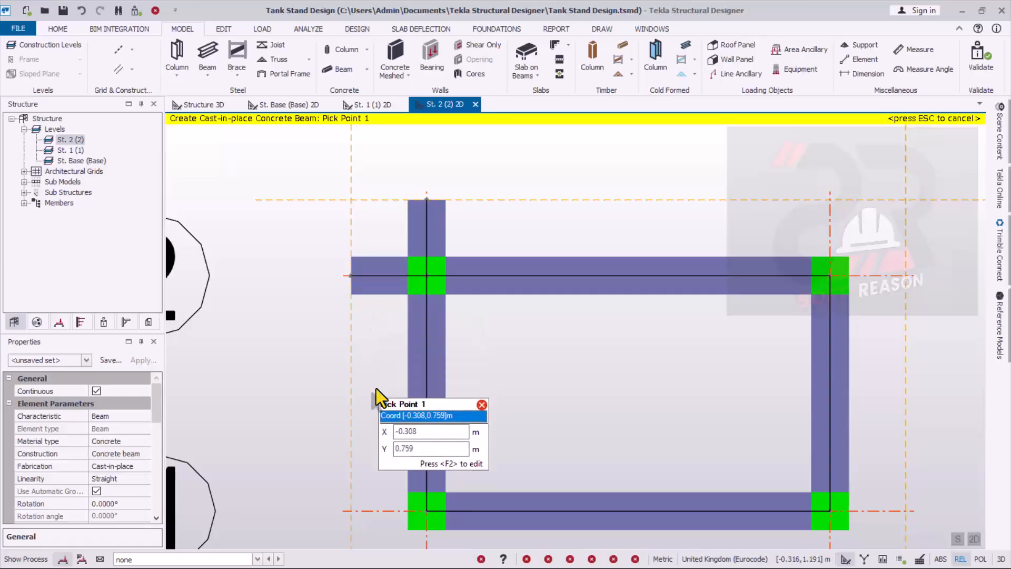
# - Add two 0.45 m cantilever concrete beams from column A/1, reaching the construction lines outside grid A and grid 1
pyautogui.scroll(-2, 373, 128)
pyautogui.scroll(1, 417, 447)
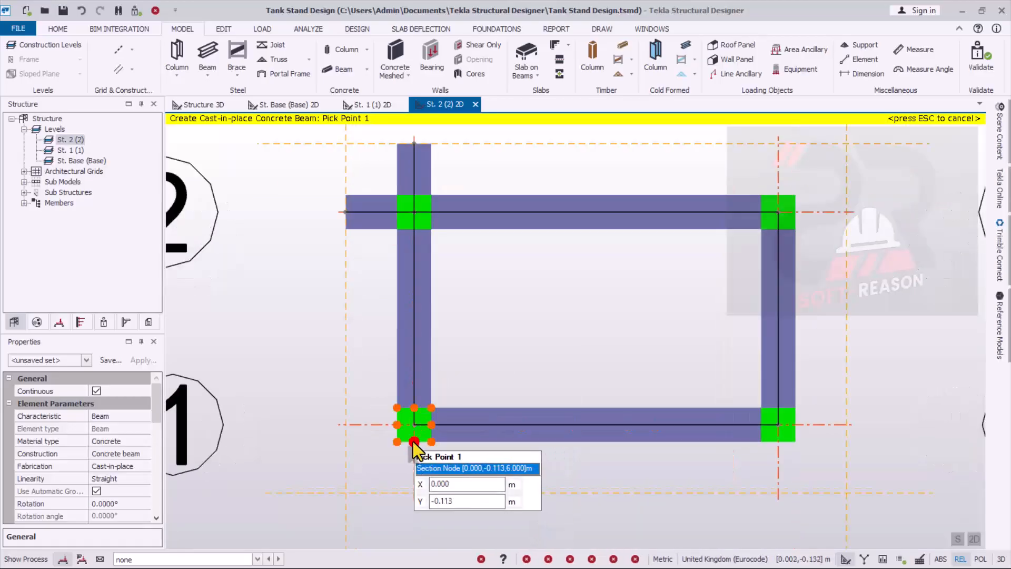
pyautogui.click(414, 423)
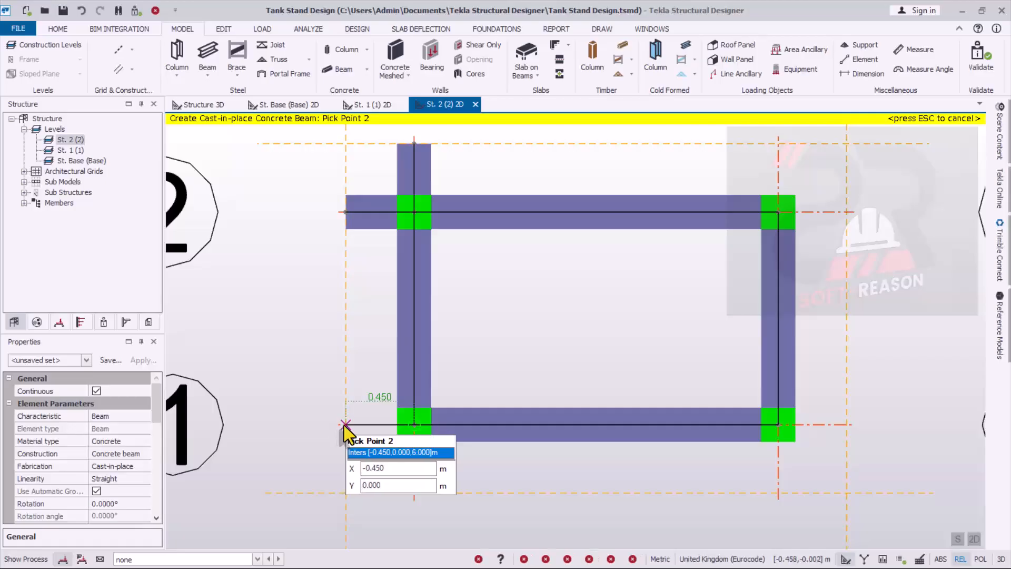
pyautogui.click(344, 425)
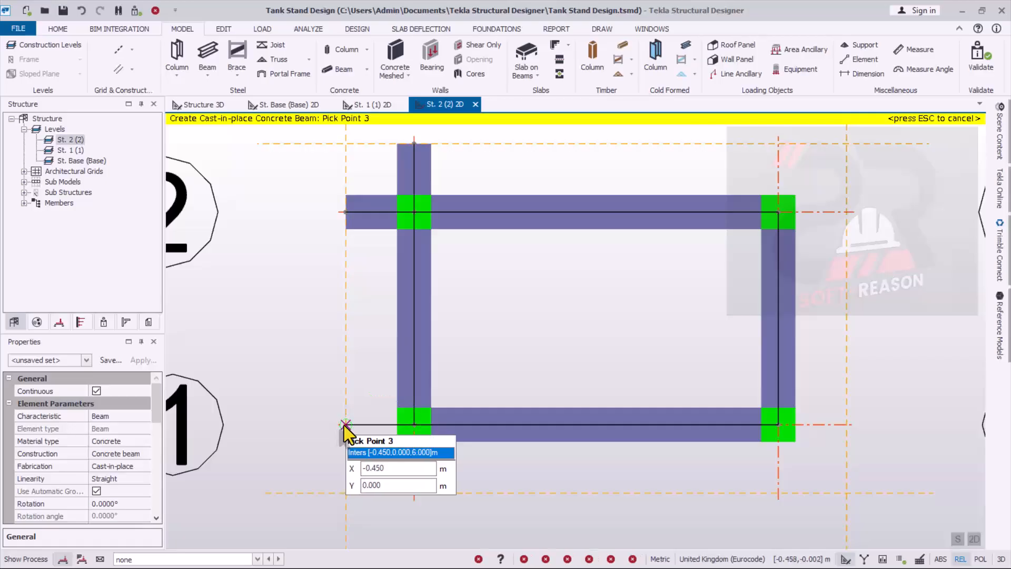
pyautogui.click(415, 424)
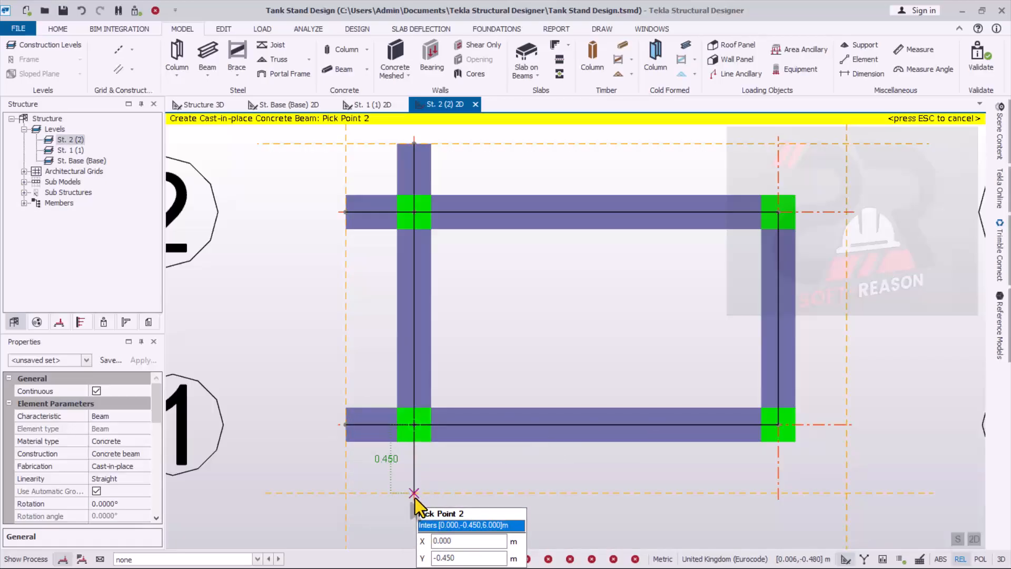
pyautogui.click(415, 494)
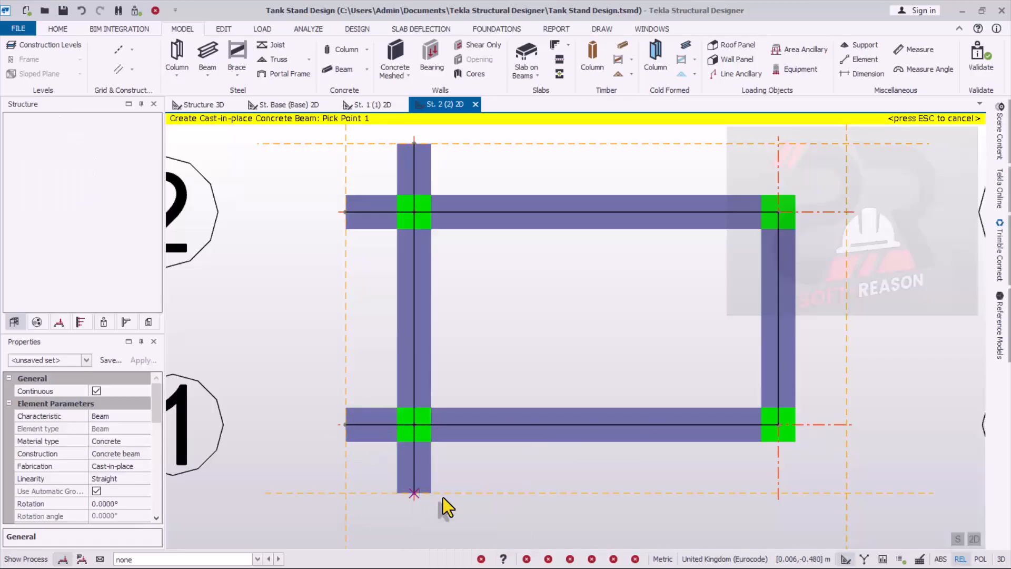
# - Add two 0.45 m cantilever concrete beams from column B/1, reaching the construction lines outside grid 1 and grid B
pyautogui.click(784, 424)
pyautogui.click(783, 495)
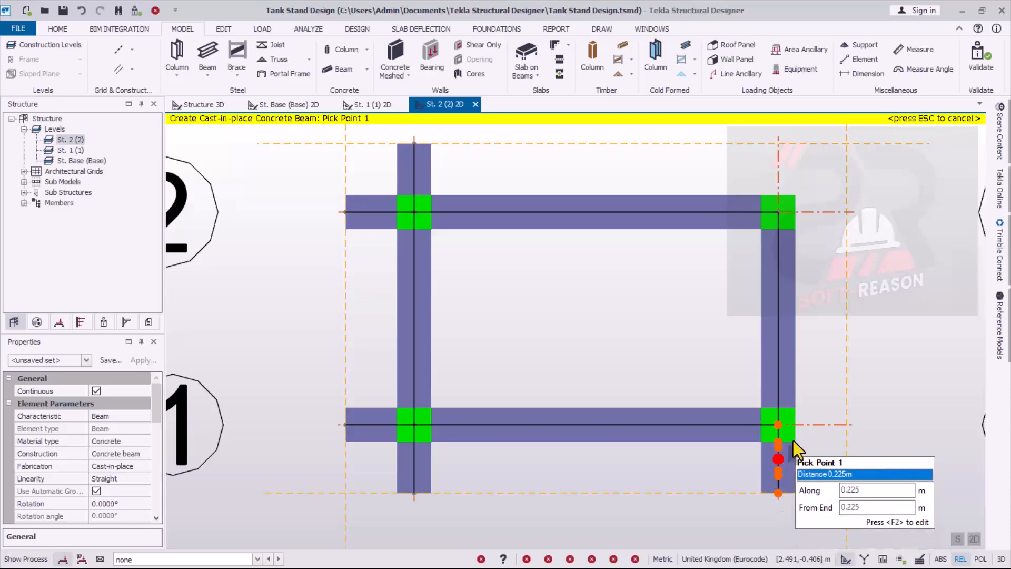
pyautogui.click(785, 422)
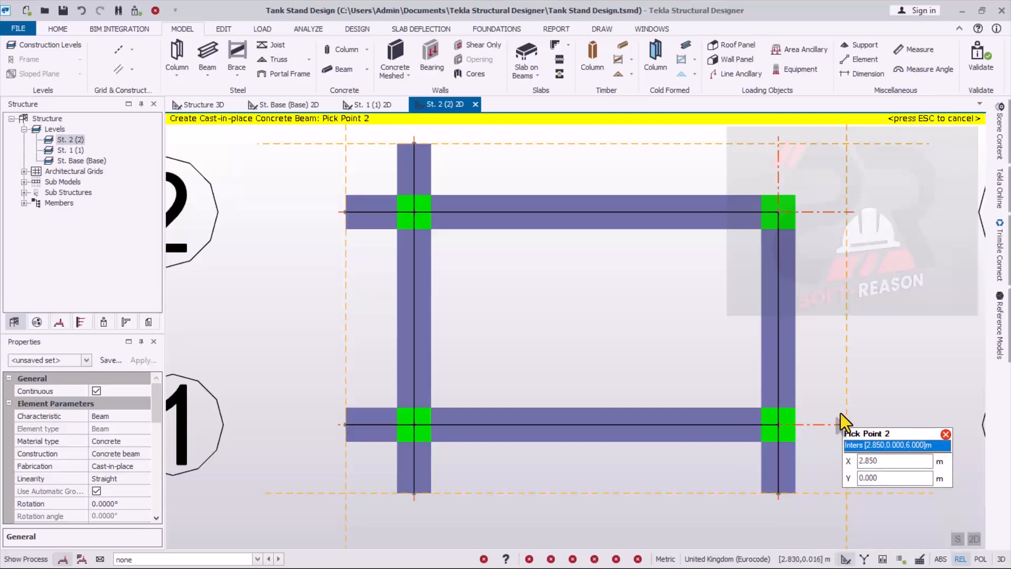
pyautogui.press('Escape')
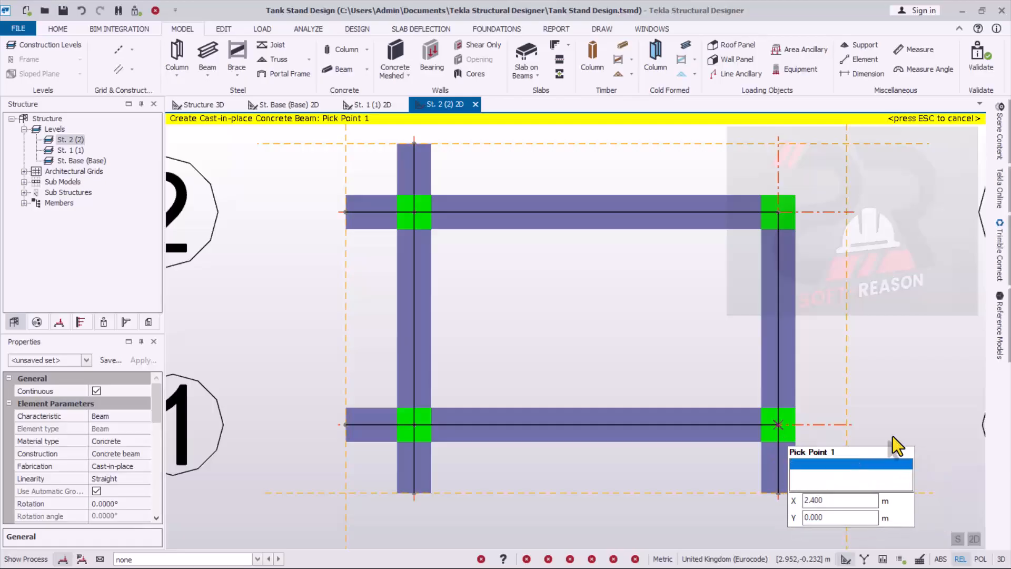
pyautogui.click(777, 426)
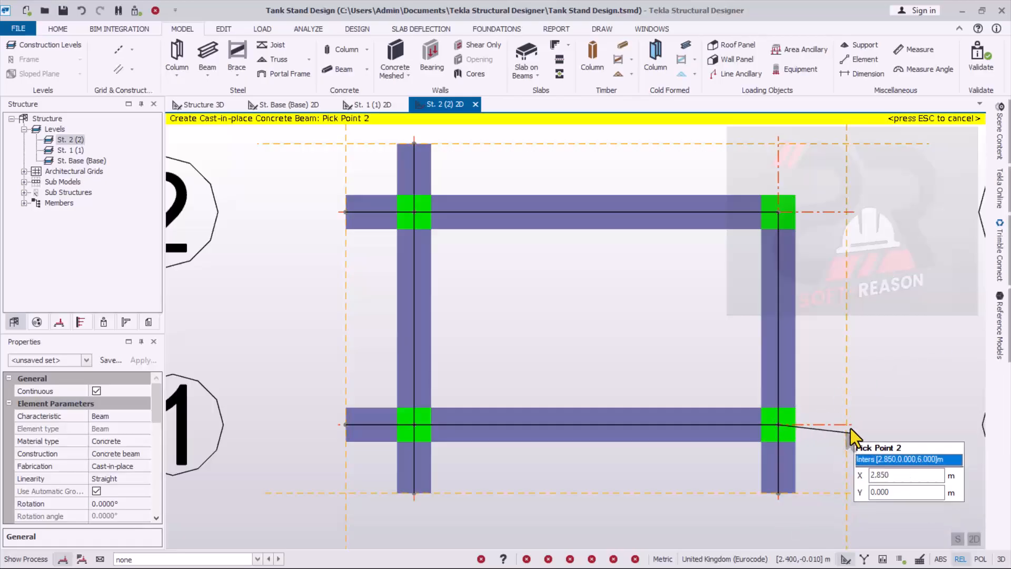
pyautogui.click(850, 429)
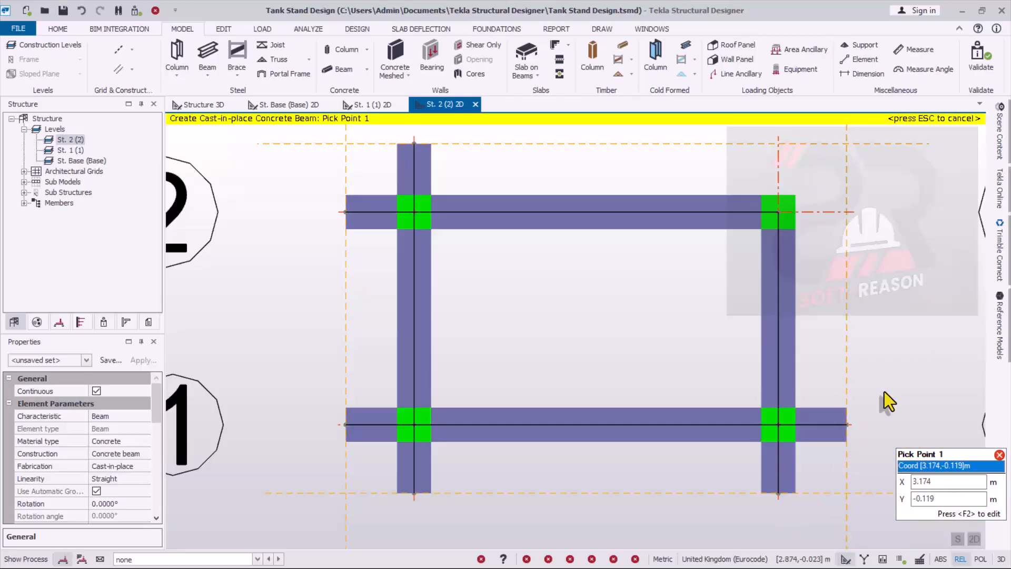
# - Add two 0.45 m cantilever concrete beams from column B/2, reaching the construction lines outside grid B and grid 2
pyautogui.click(784, 210)
pyautogui.click(847, 212)
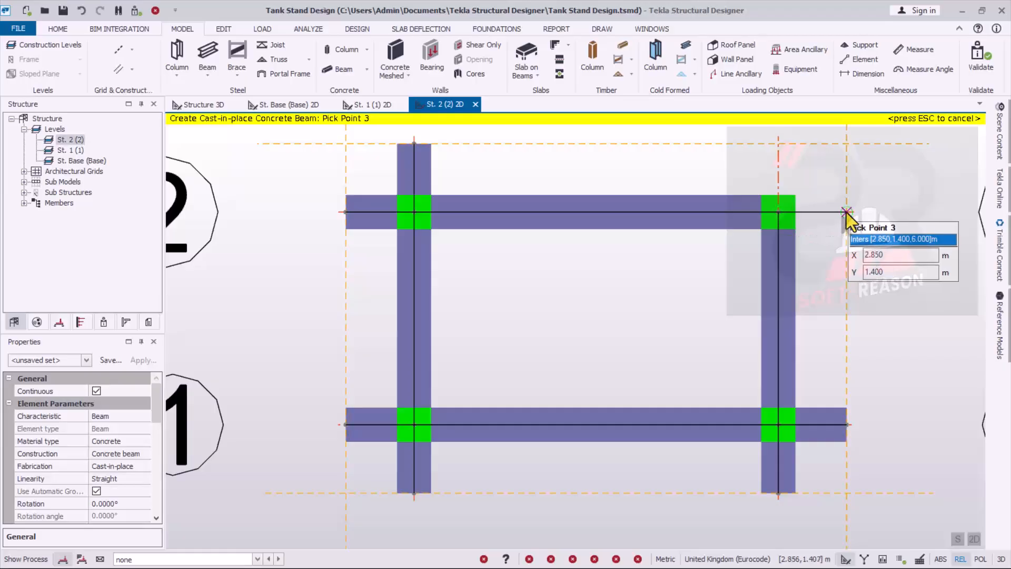
pyautogui.click(848, 212)
pyautogui.click(784, 214)
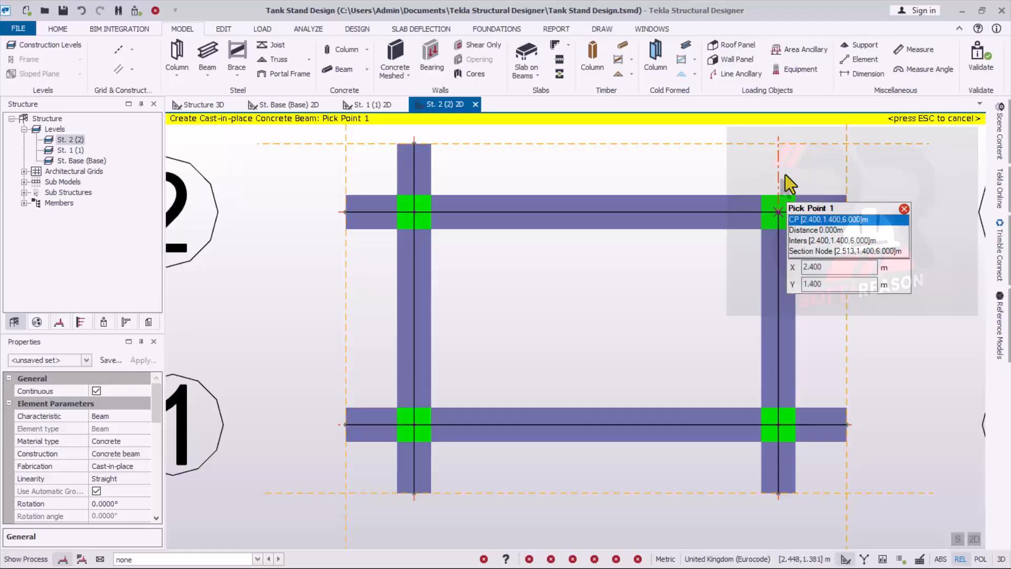
pyautogui.click(779, 143)
pyautogui.scroll(-1, 606, 284)
pyautogui.press('Escape')
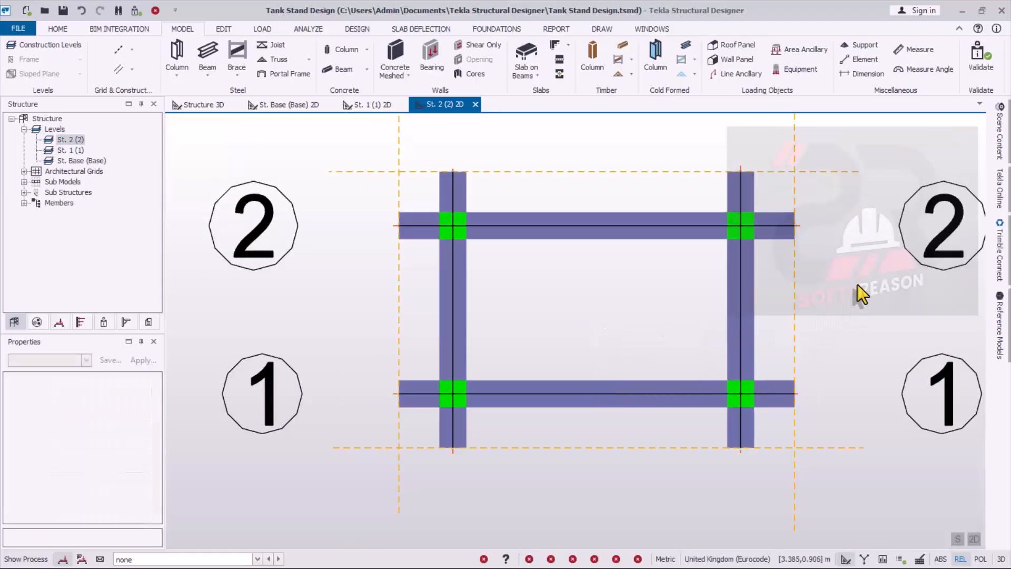
# - Save the tank stand project and validate the structure for physical model issues
pyautogui.click(63, 10)
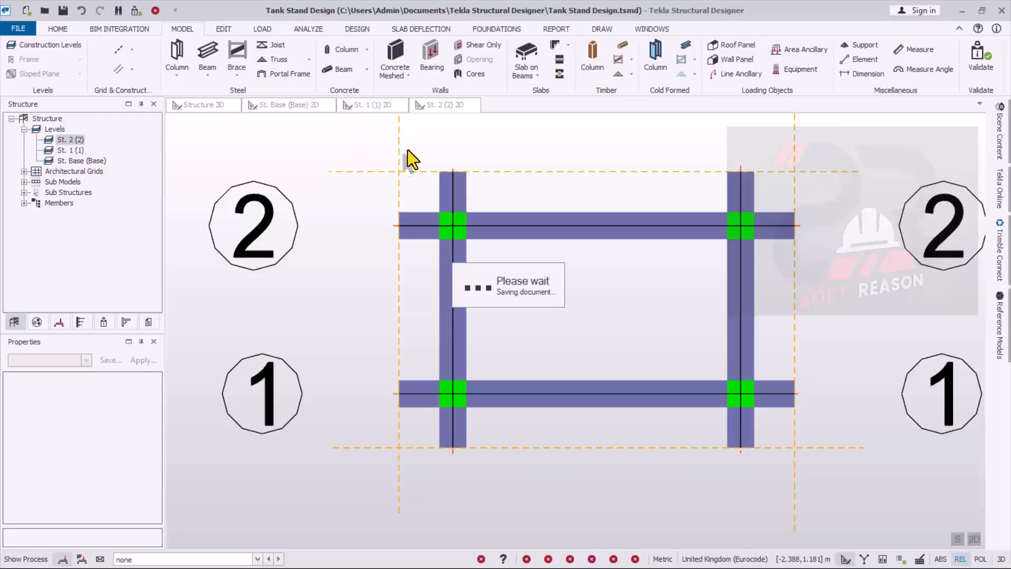
pyautogui.click(982, 74)
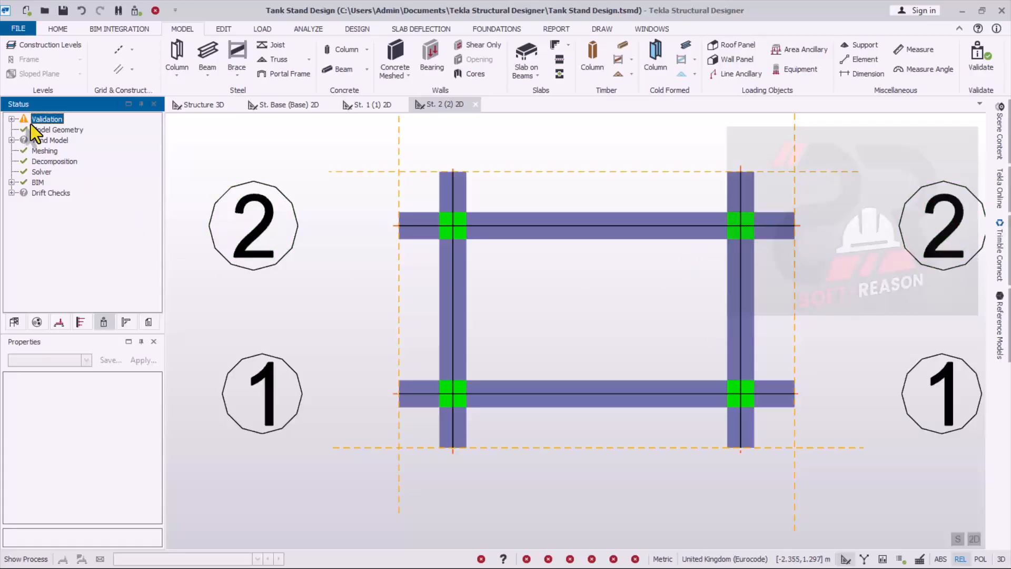
# - Examine the whole stand in the 3D view and the general model warnings from the validation
pyautogui.click(199, 99)
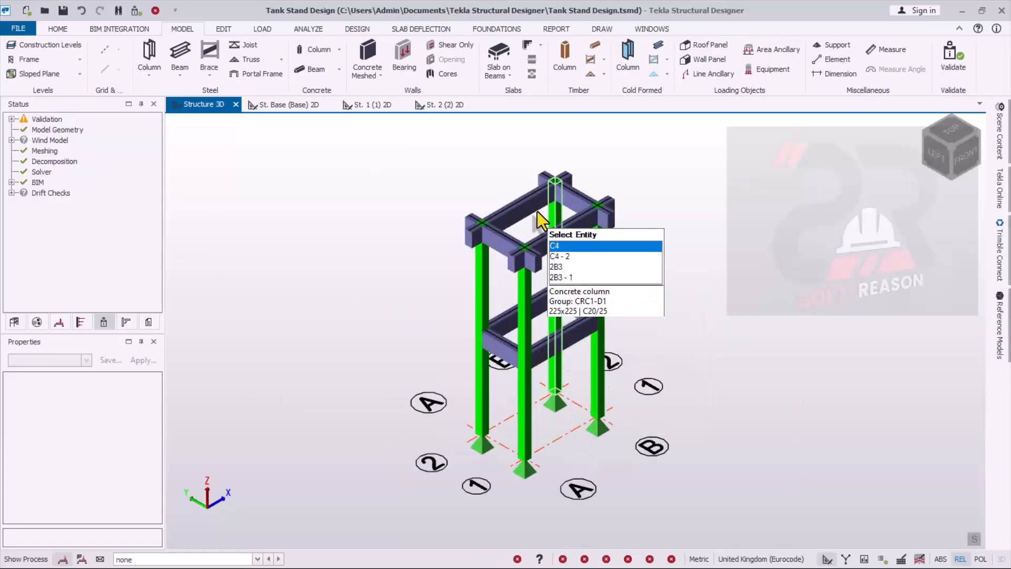
pyautogui.scroll(-1, 580, 274)
pyautogui.scroll(1, 527, 230)
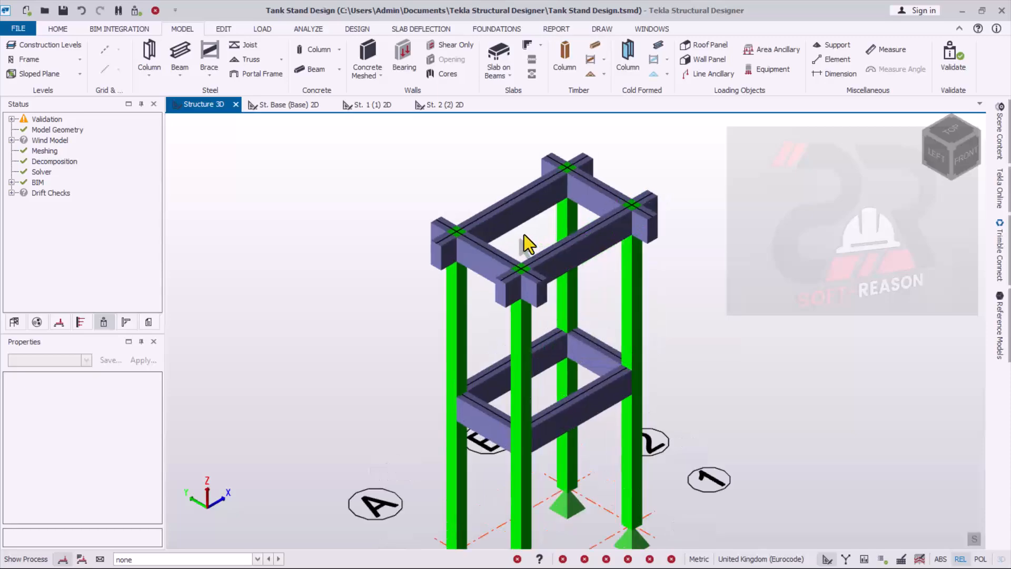
pyautogui.scroll(-3, 495, 164)
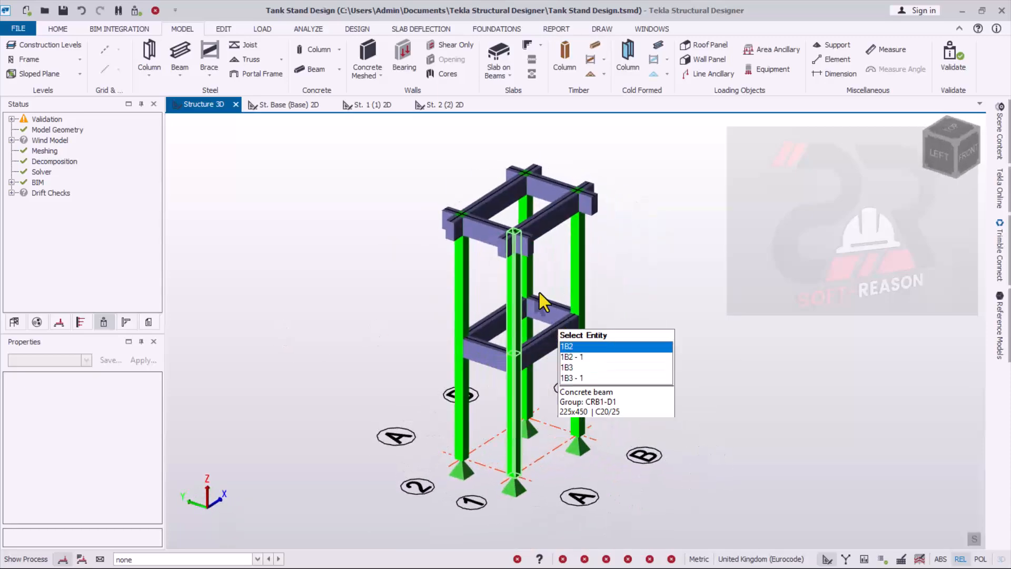
pyautogui.scroll(4, 513, 202)
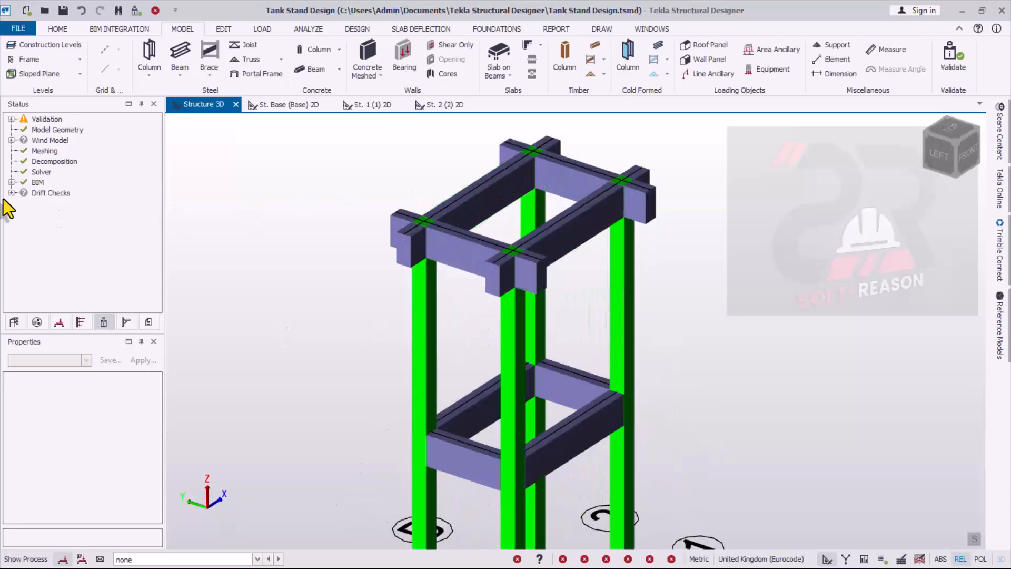
pyautogui.click(8, 120)
pyautogui.click(11, 120)
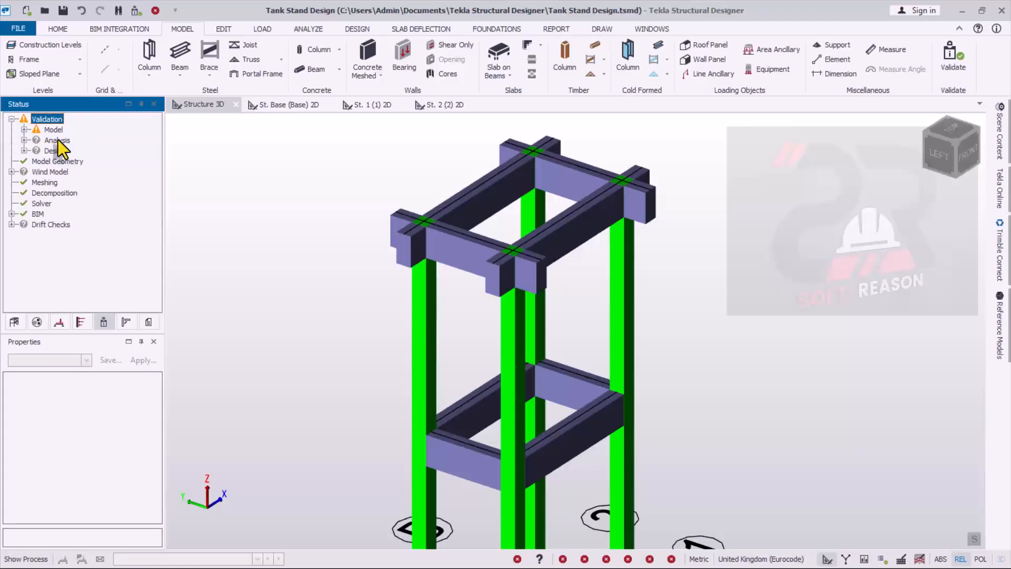
pyautogui.click(24, 129)
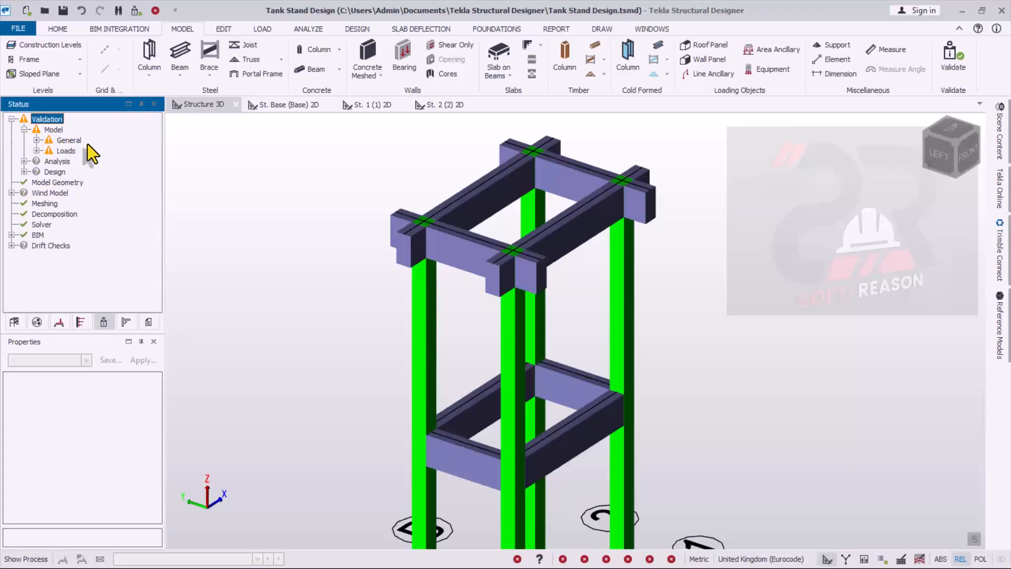
pyautogui.click(36, 140)
pyautogui.moveTo(116, 154)
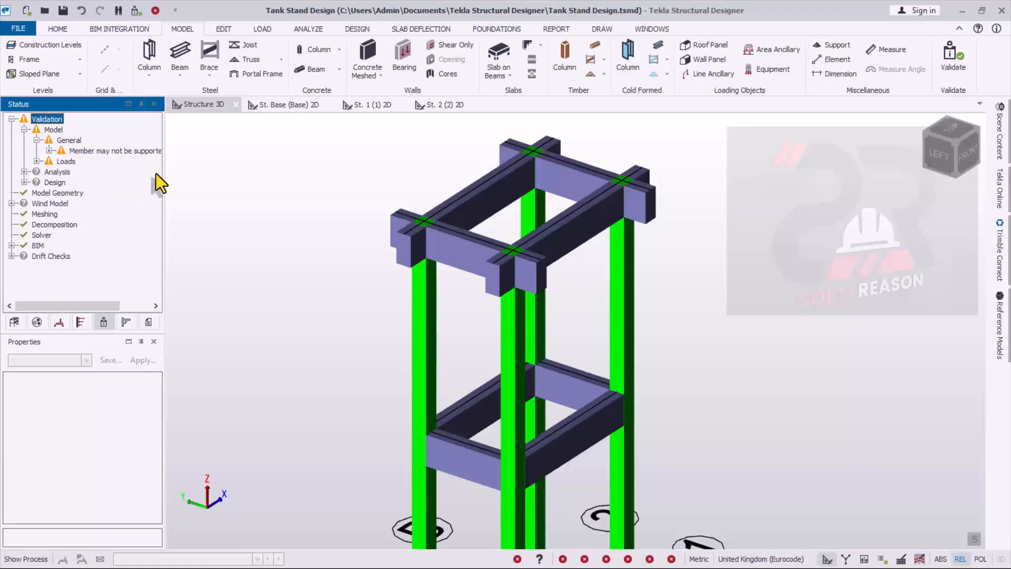
pyautogui.moveTo(159, 176); pyautogui.dragTo(193, 174)
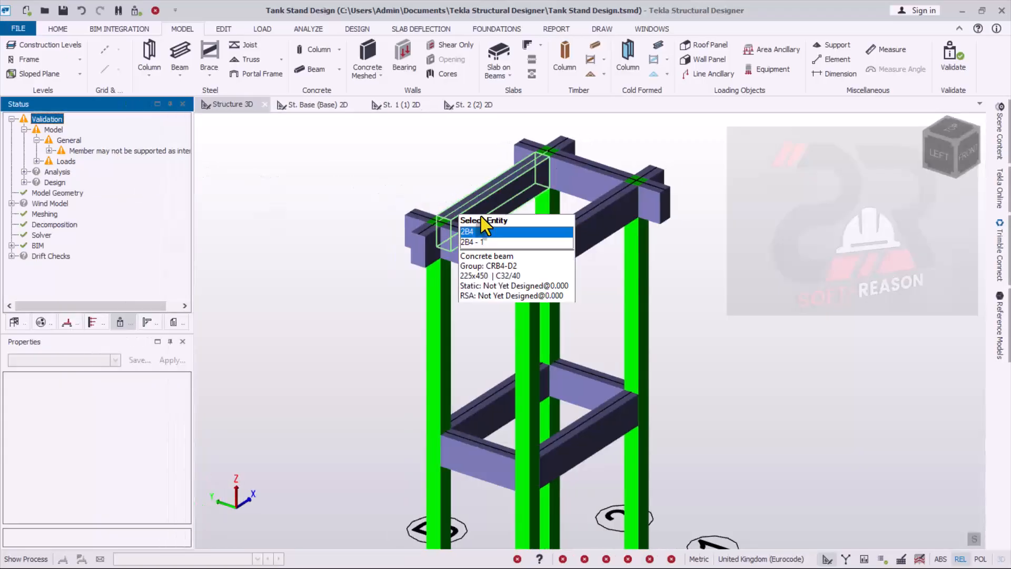
pyautogui.scroll(2, 470, 285)
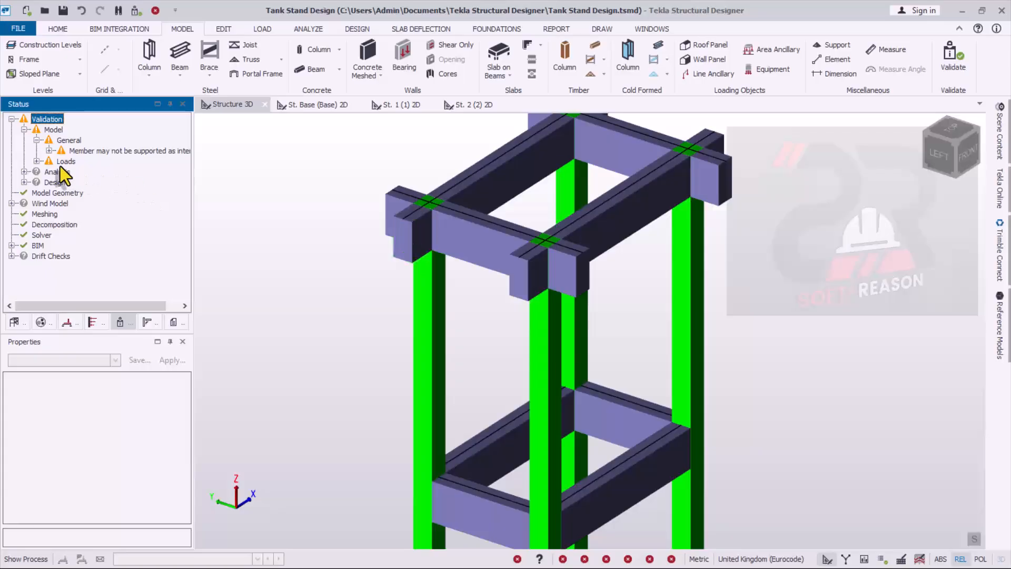
# - Locate flagged beam 2B5 in the 3D view from the member support warning and examine its position and properties
pyautogui.click(48, 150)
pyautogui.click(87, 161)
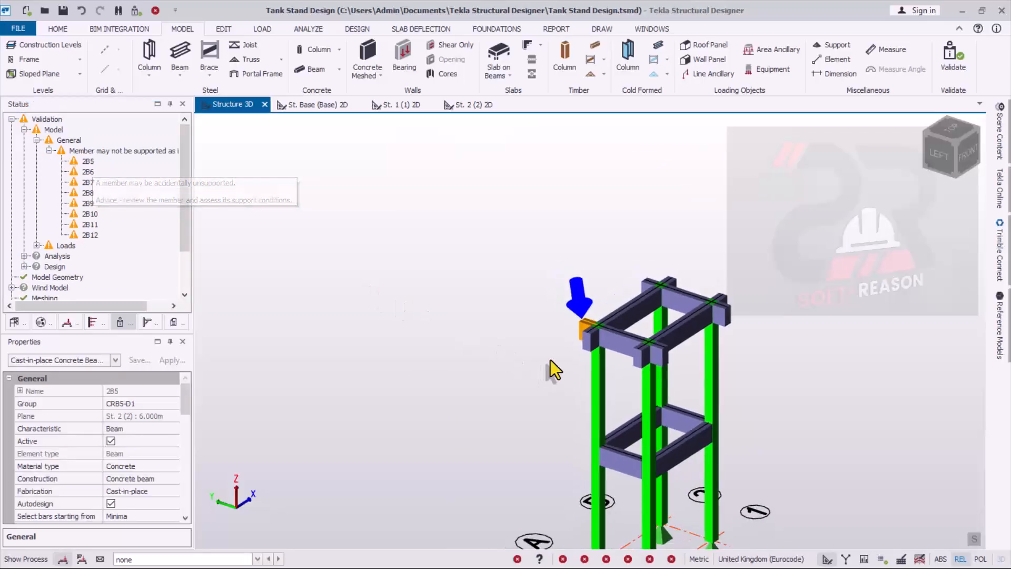
pyautogui.scroll(2, 582, 334)
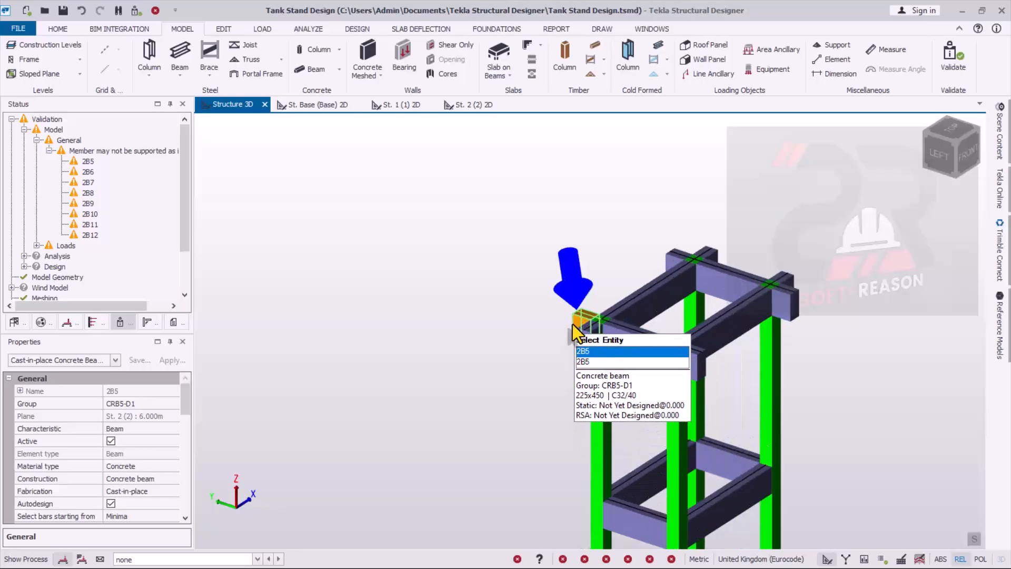
pyautogui.scroll(1, 625, 344)
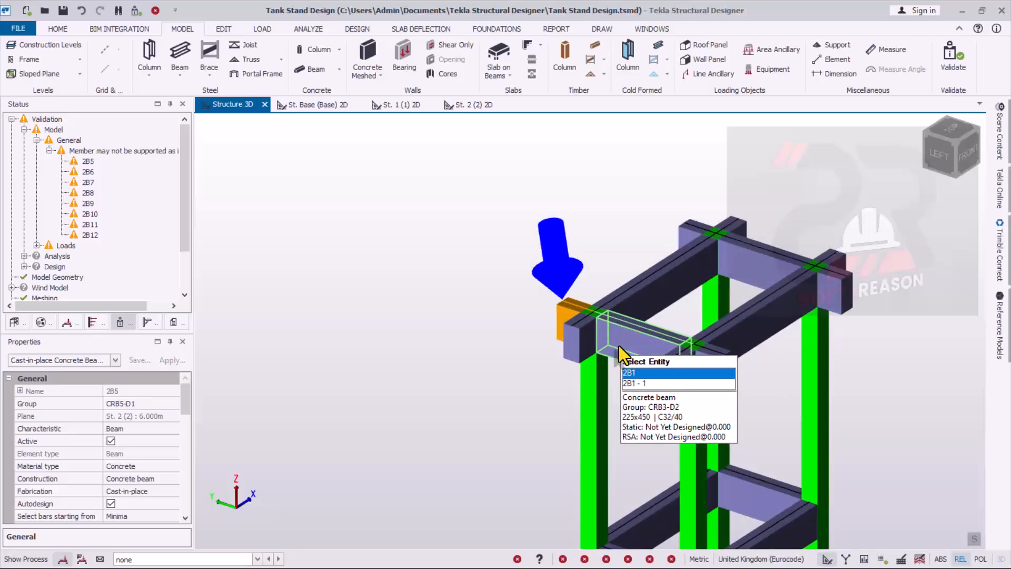
pyautogui.scroll(1, 596, 314)
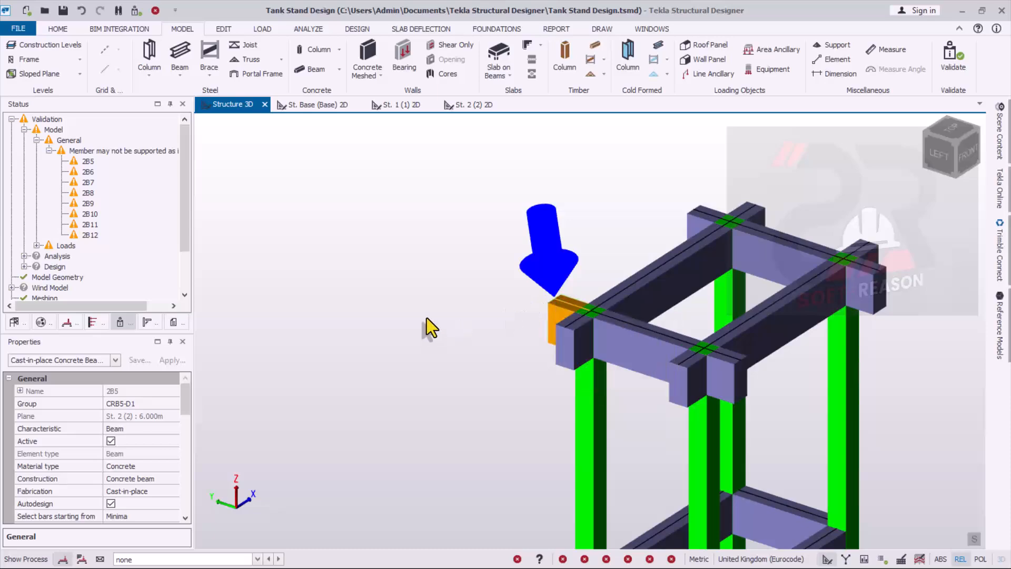
pyautogui.scroll(-3, 405, 317)
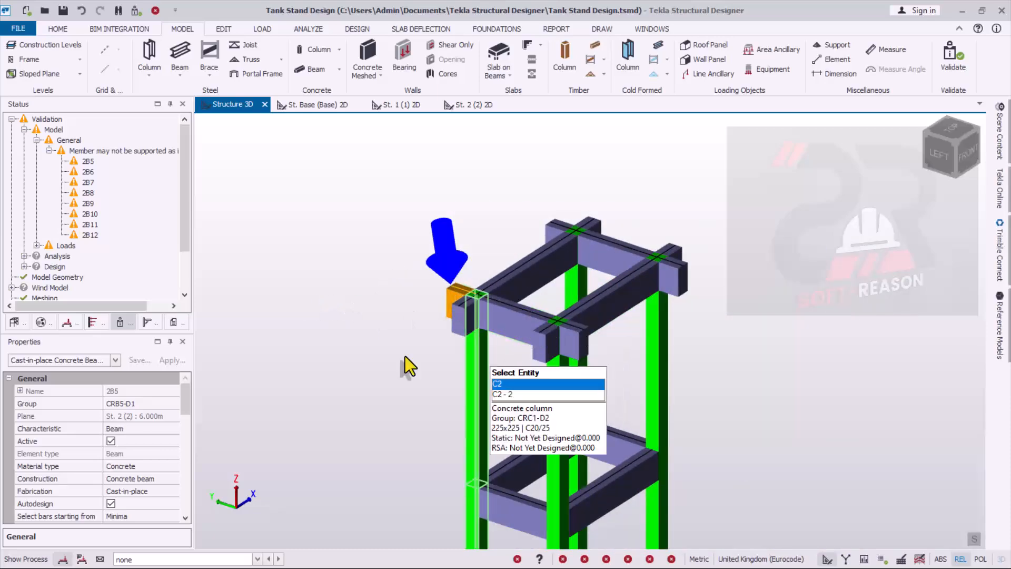
pyautogui.moveTo(182, 403)
pyautogui.mouseDown()
pyautogui.moveTo(192, 432)
pyautogui.moveTo(198, 414)
pyautogui.mouseUp()
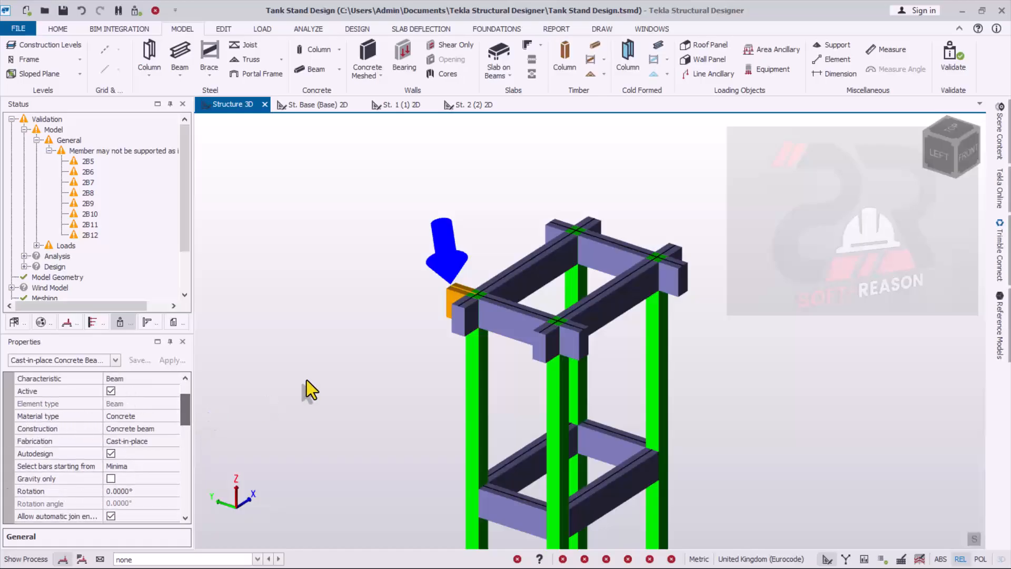
pyautogui.scroll(2, 482, 317)
pyautogui.scroll(2, 500, 318)
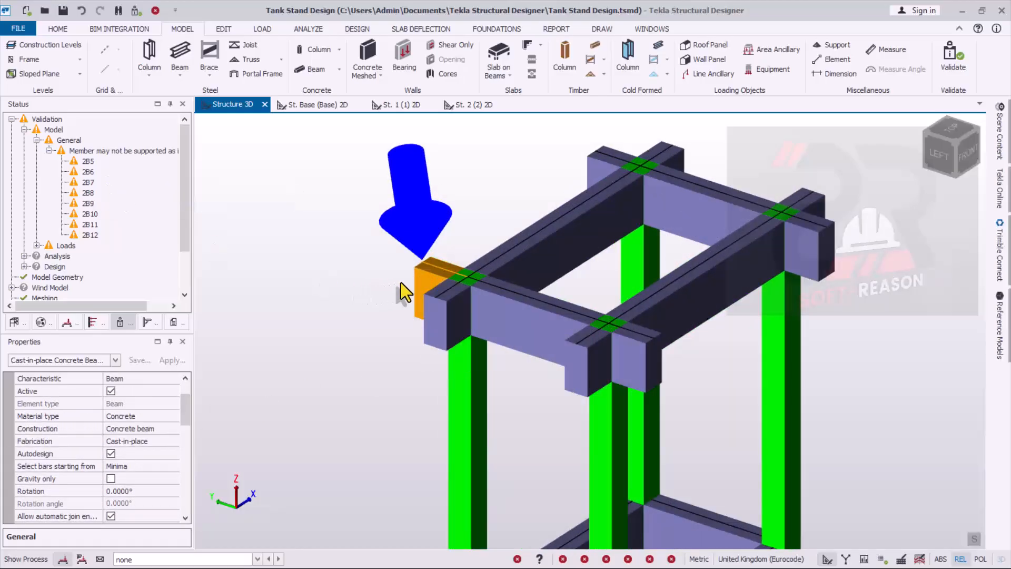
# - Mark end 2 of beam 2B5 as a cantilever in its releases and rerun the model validation
pyautogui.moveTo(415, 283)
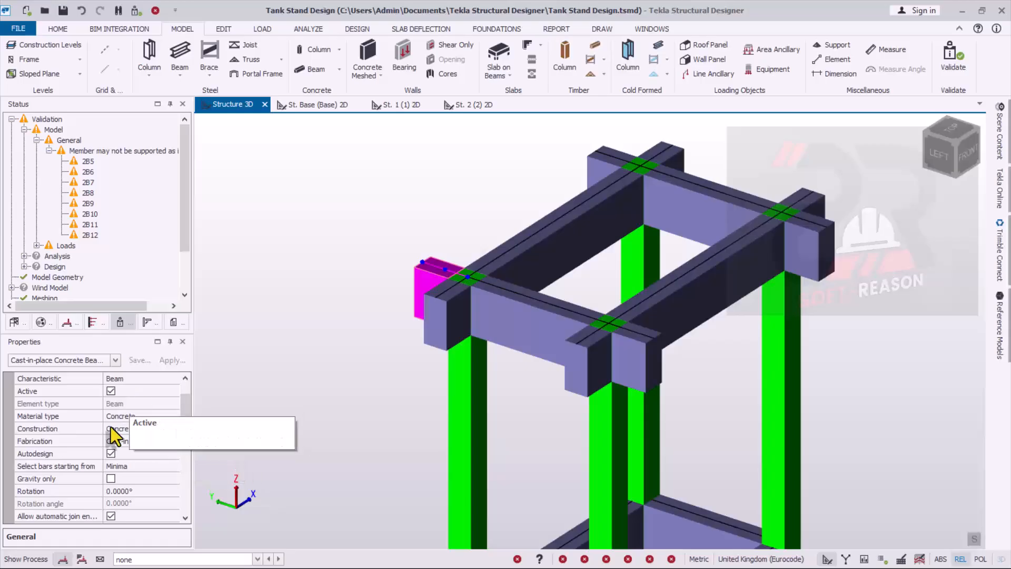
pyautogui.moveTo(188, 407); pyautogui.dragTo(180, 458)
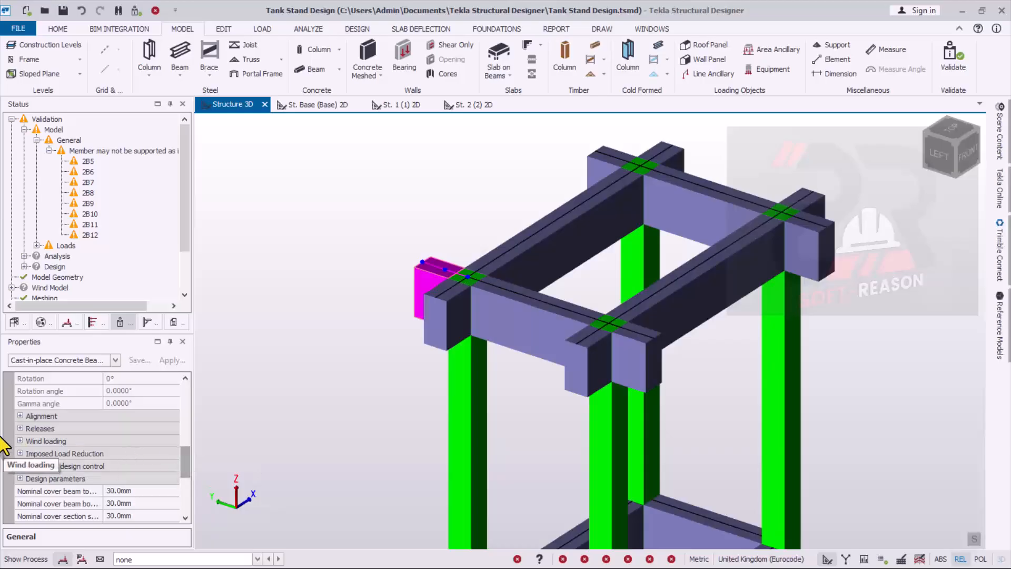
pyautogui.click(19, 429)
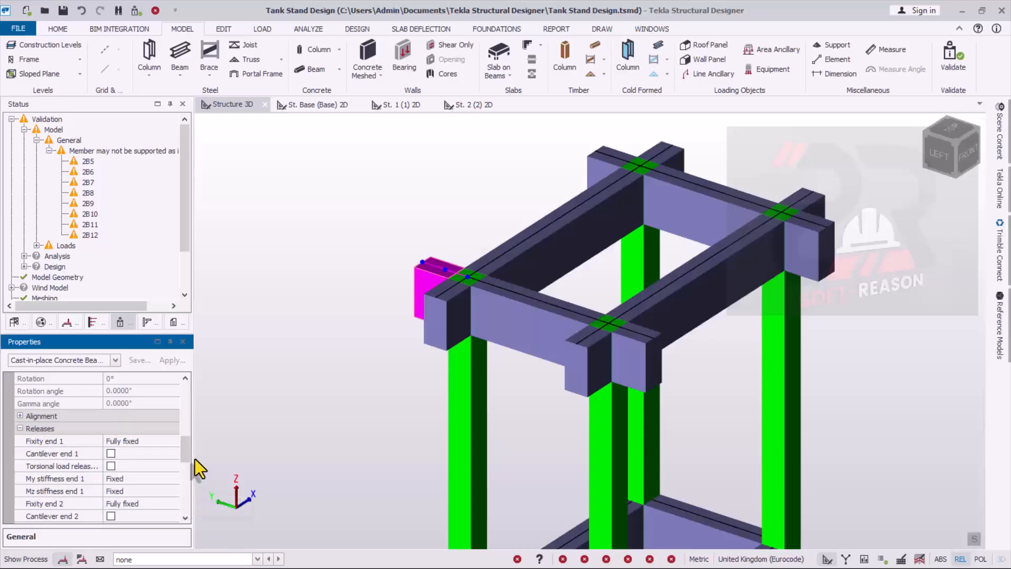
pyautogui.moveTo(185, 453); pyautogui.dragTo(179, 463)
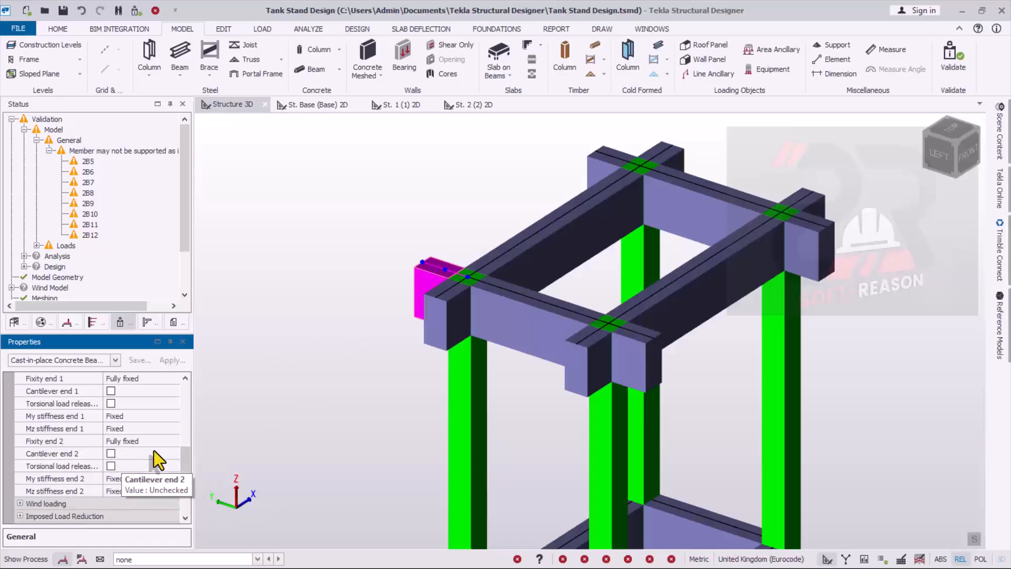
pyautogui.click(108, 454)
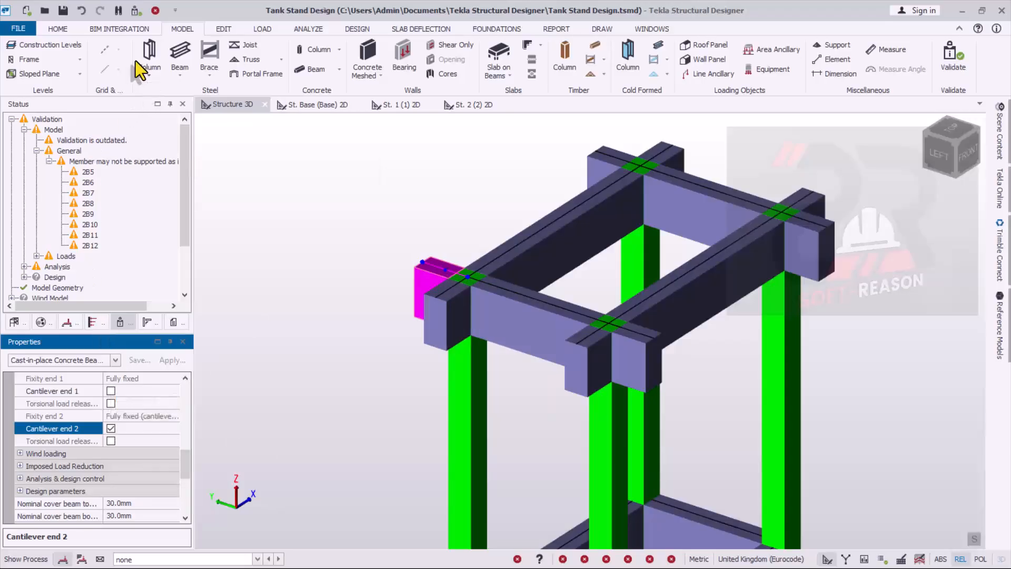
pyautogui.click(136, 10)
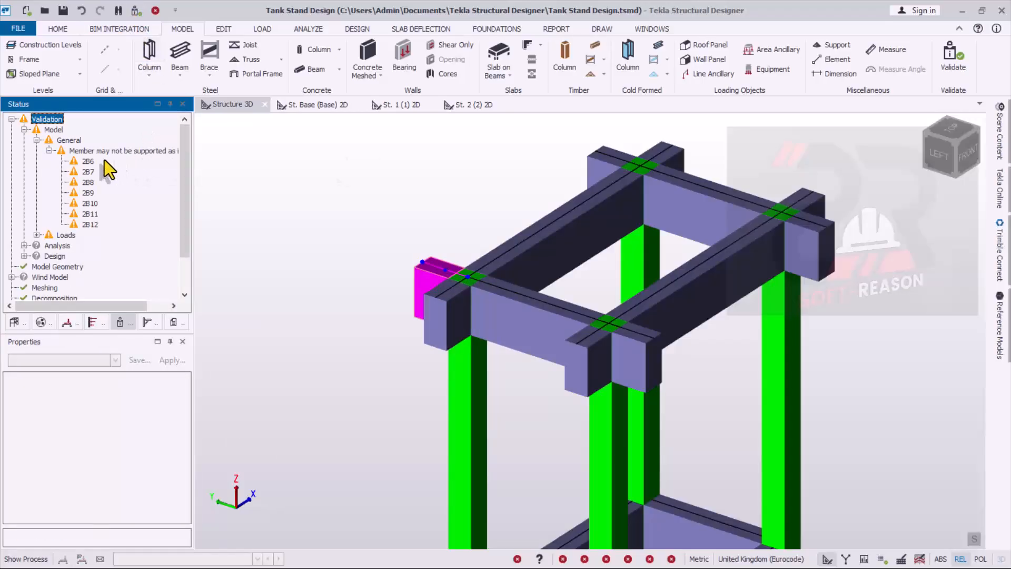
pyautogui.moveTo(94, 167)
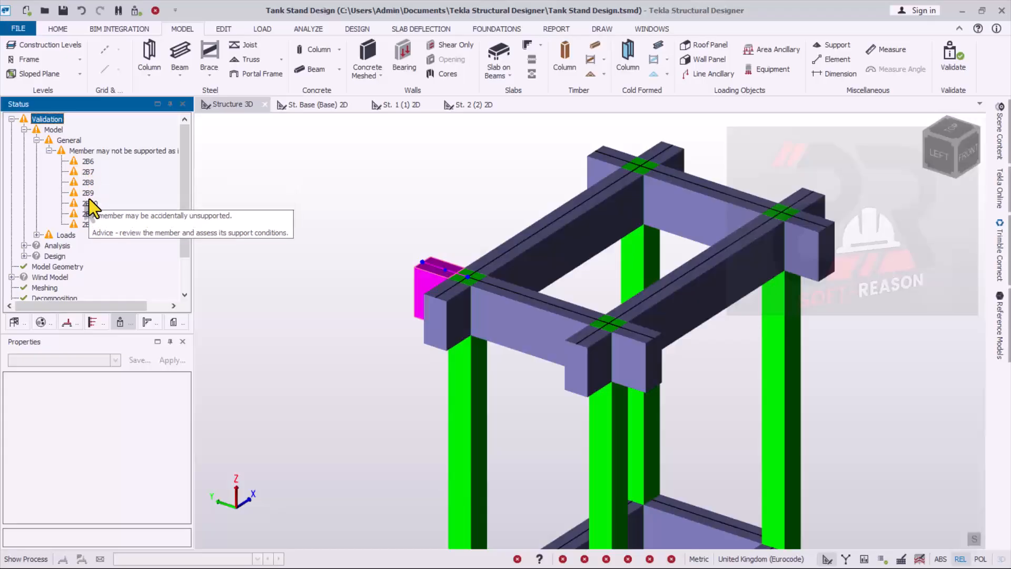
pyautogui.moveTo(466, 285)
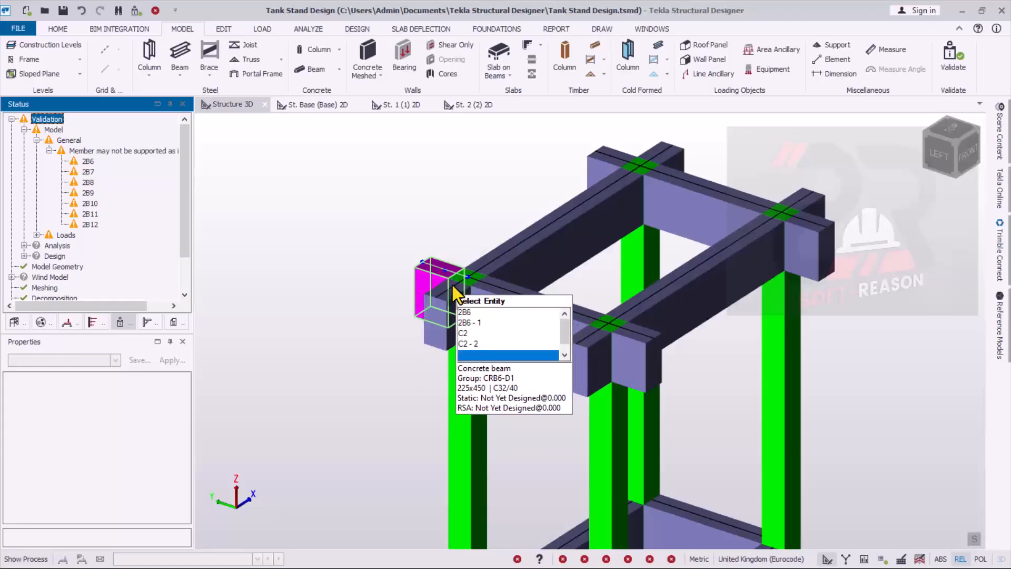
# - Locate flagged beam 2B6 from the warnings and mark its end 2 as a cantilever in its releases
pyautogui.doubleClick(88, 163)
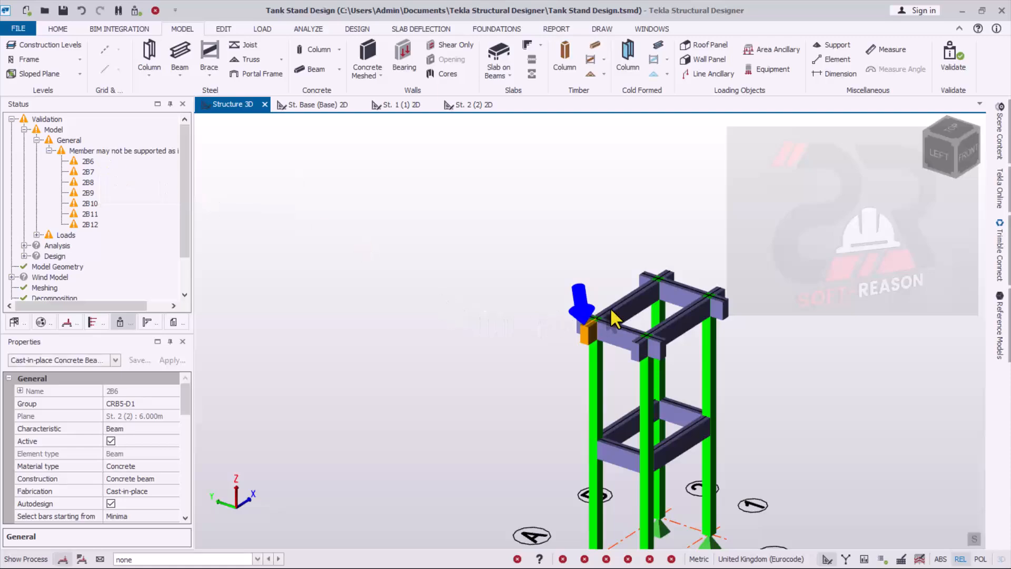
pyautogui.scroll(5, 555, 357)
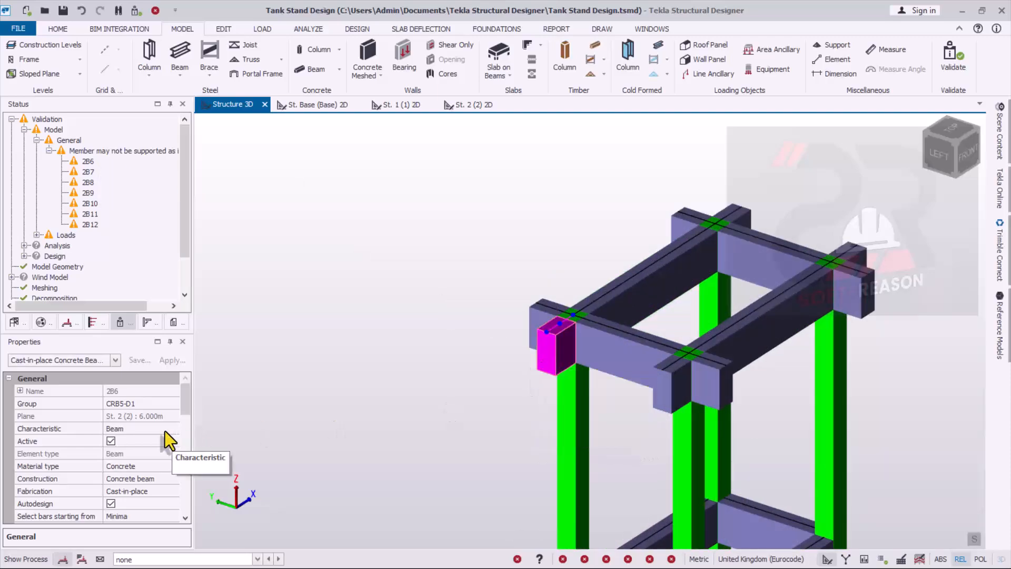
pyautogui.moveTo(188, 405); pyautogui.dragTo(160, 423)
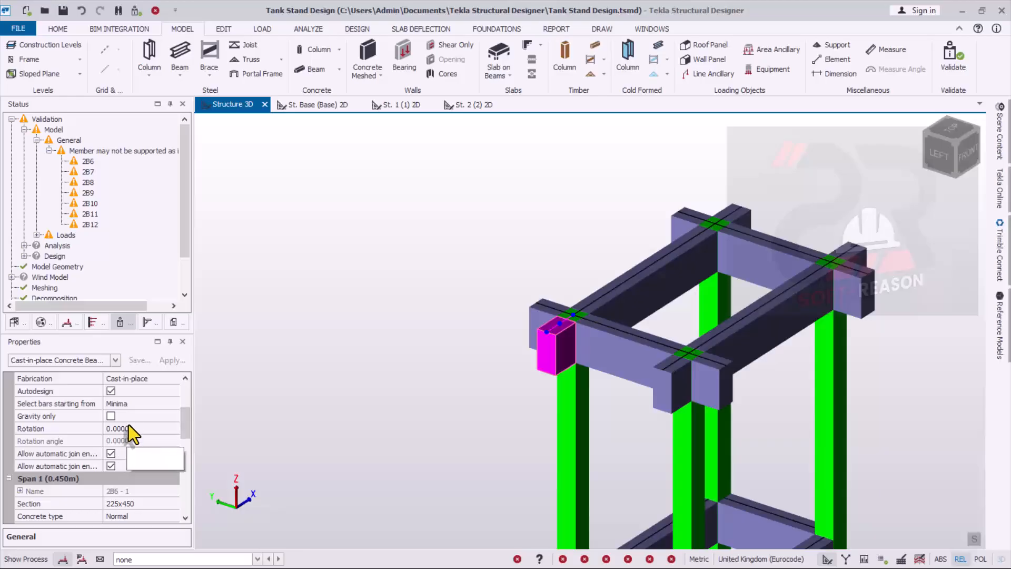
pyautogui.moveTo(188, 425); pyautogui.dragTo(188, 457)
pyautogui.click(20, 453)
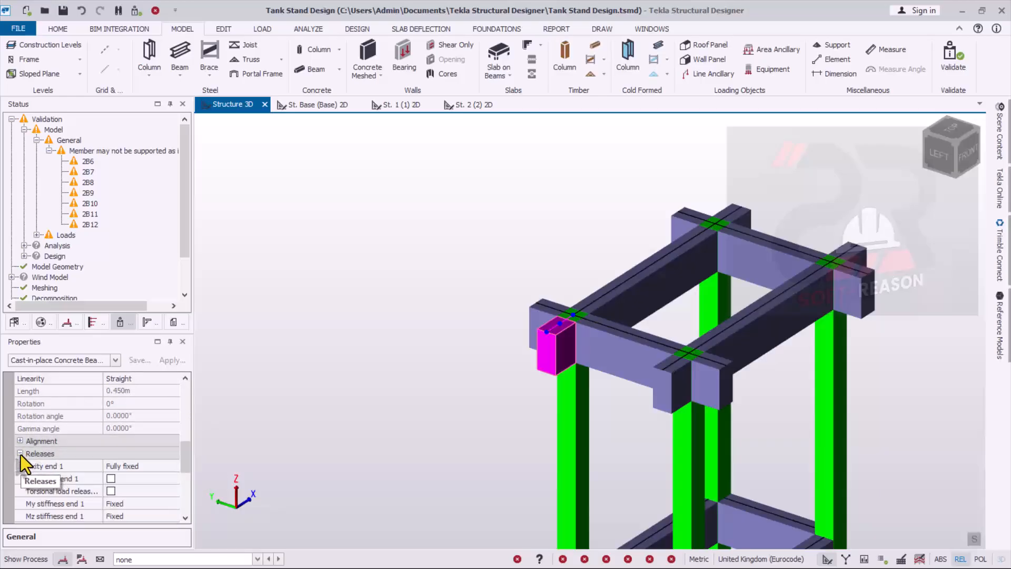
pyautogui.scroll(-2, 157, 464)
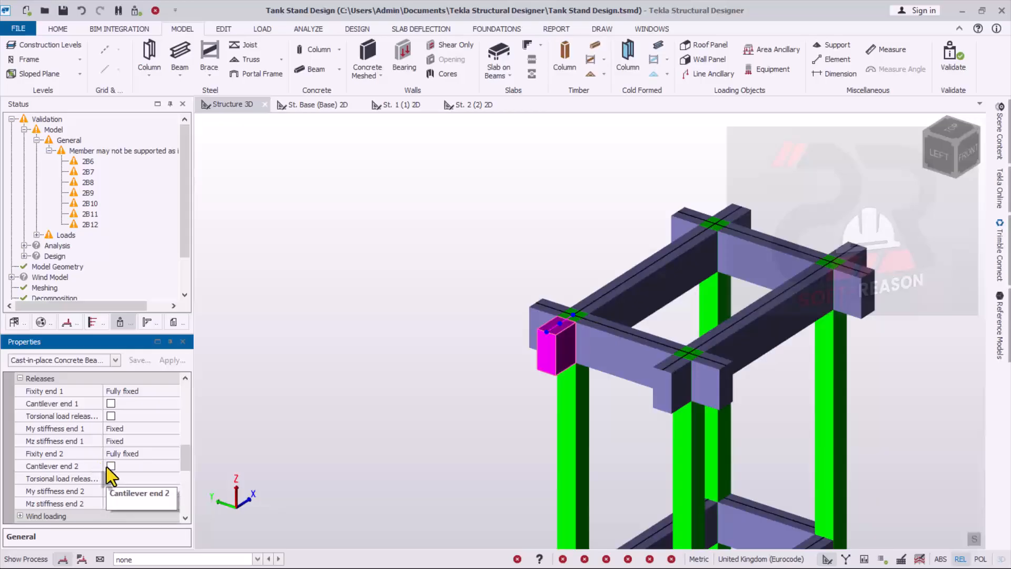
pyautogui.click(111, 465)
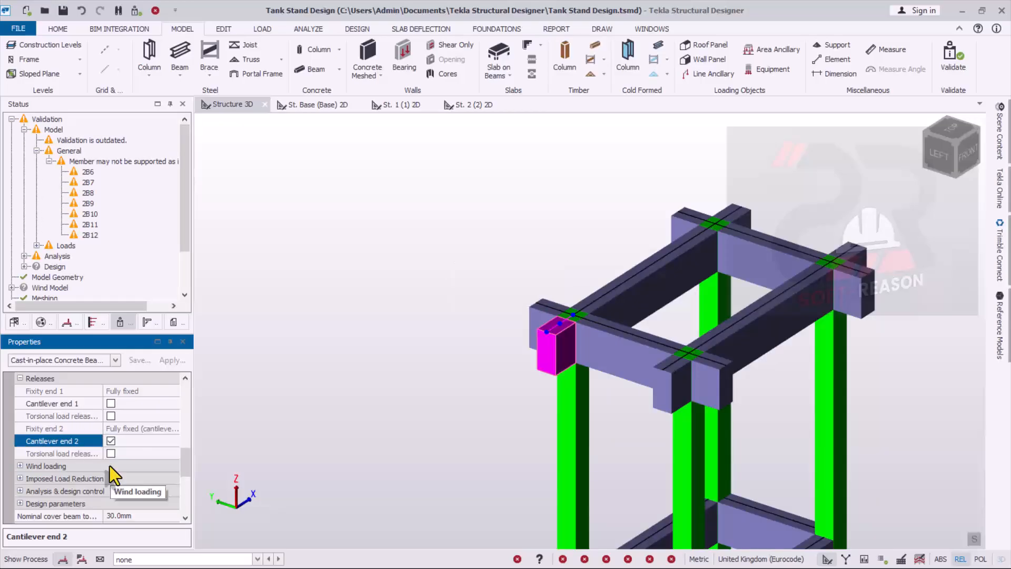
# - Mark end 2 as a cantilever for both short beams projecting from column A/1 at the top level
pyautogui.click(666, 390)
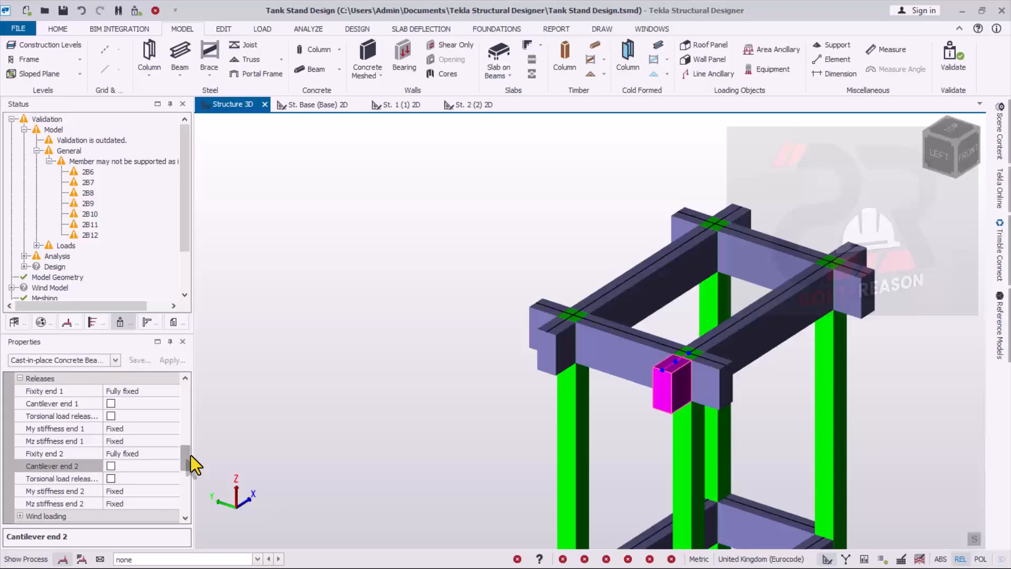
pyautogui.scroll(-1, 191, 455)
pyautogui.click(113, 430)
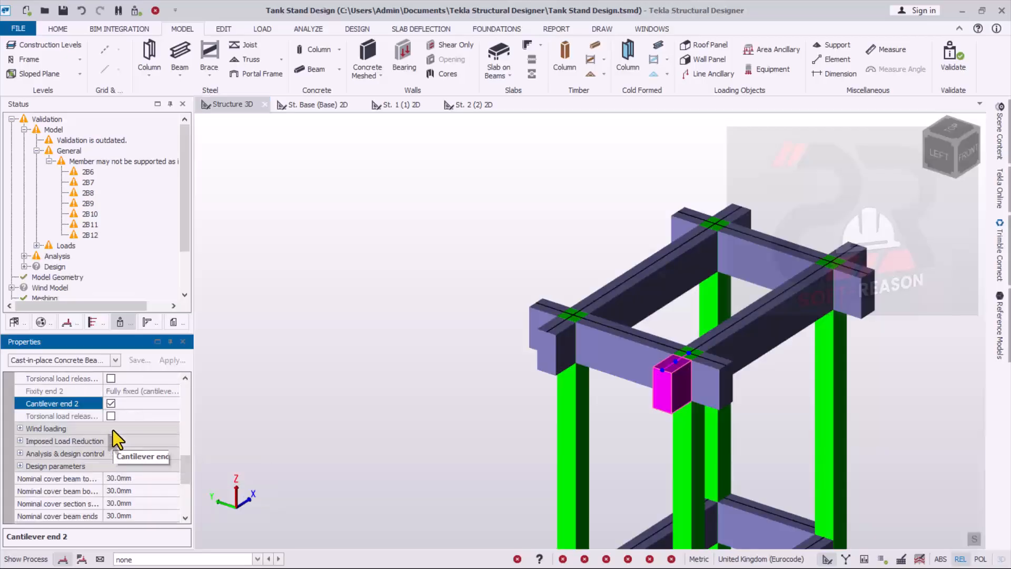
pyautogui.click(712, 380)
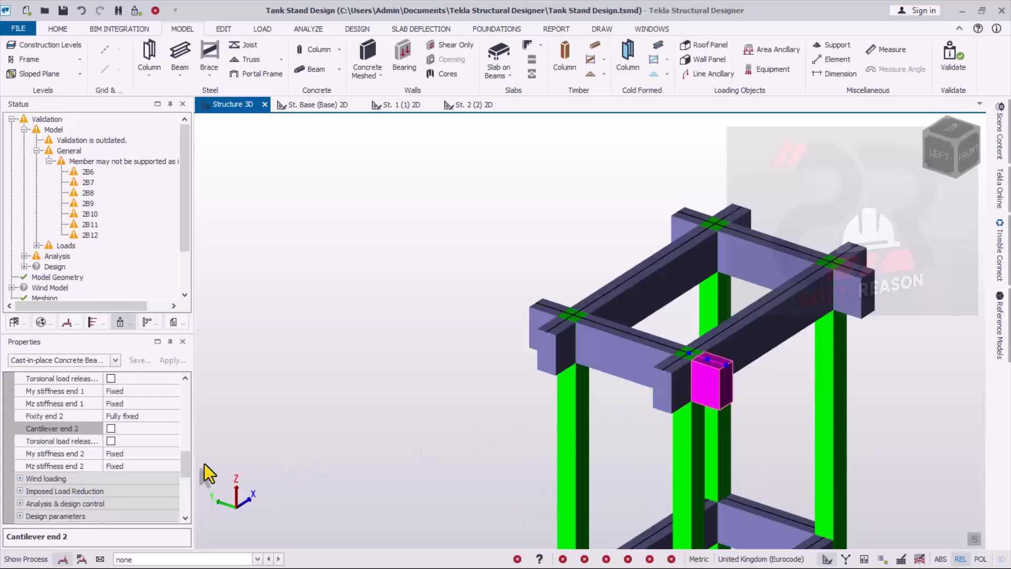
pyautogui.click(110, 428)
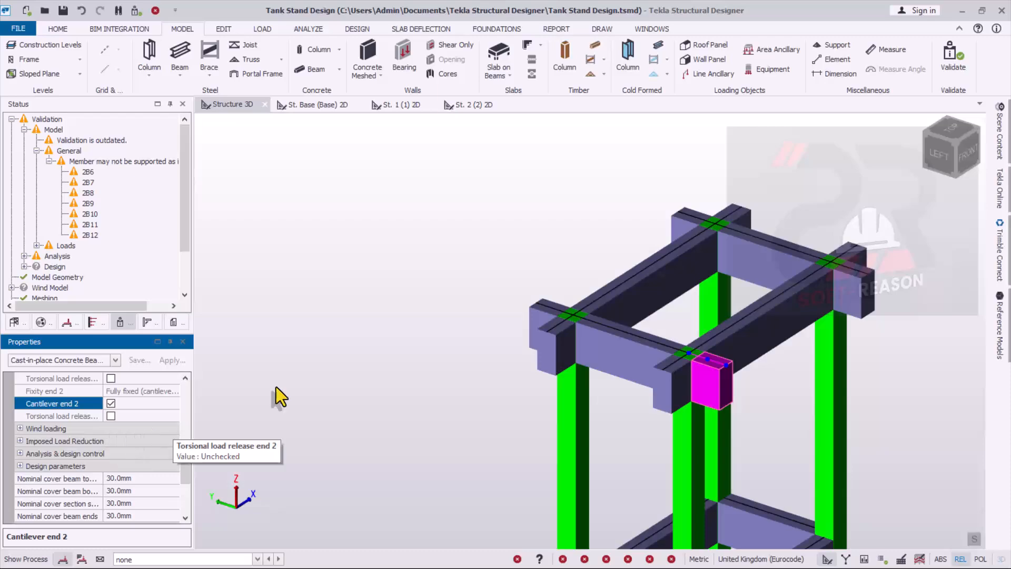
# - Mark end 2 as a cantilever for beam 2B9 and for the short beam in line with the Y direction projecting from column C4
pyautogui.click(680, 224)
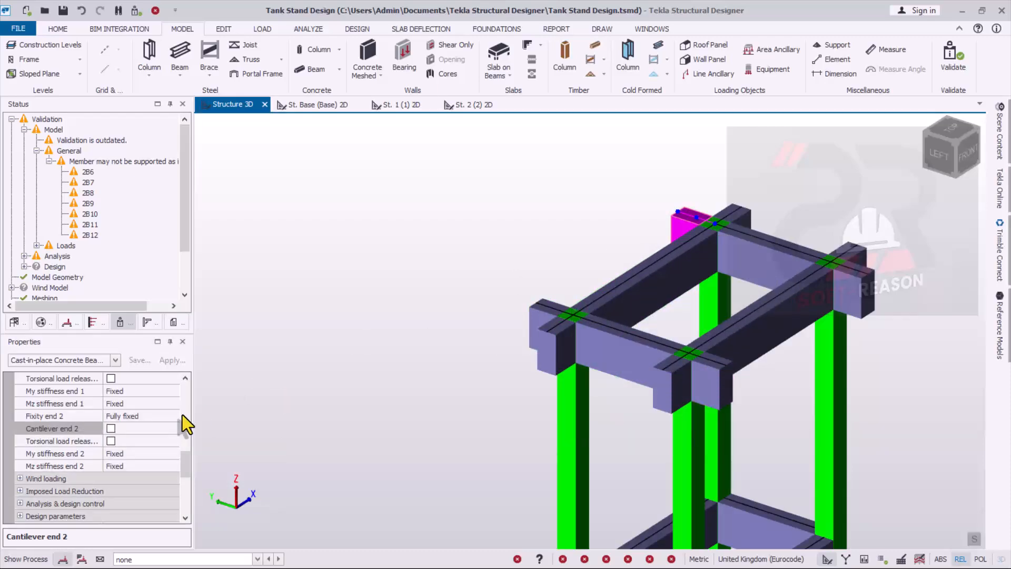
pyautogui.click(111, 428)
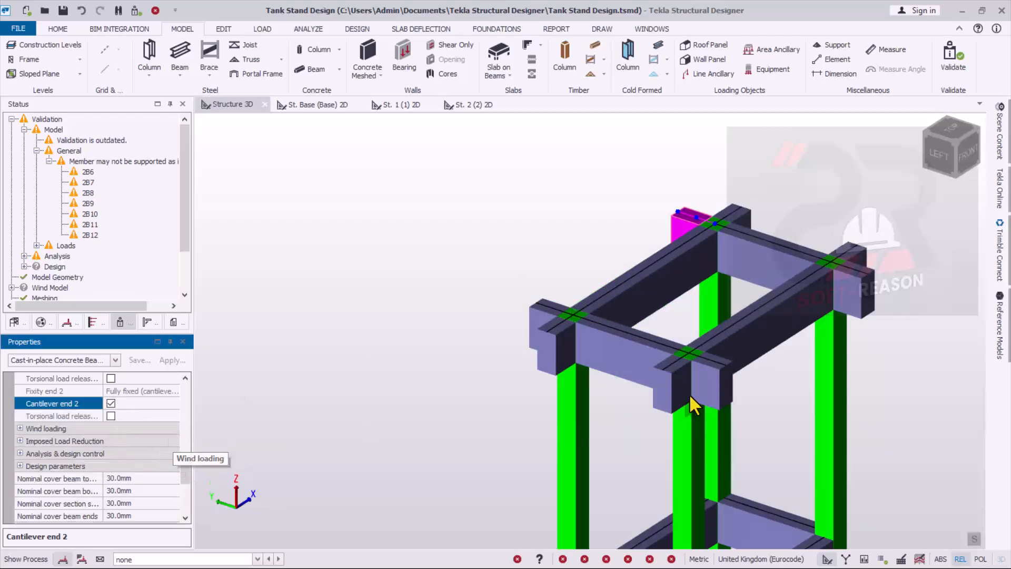
pyautogui.click(852, 306)
pyautogui.click(111, 429)
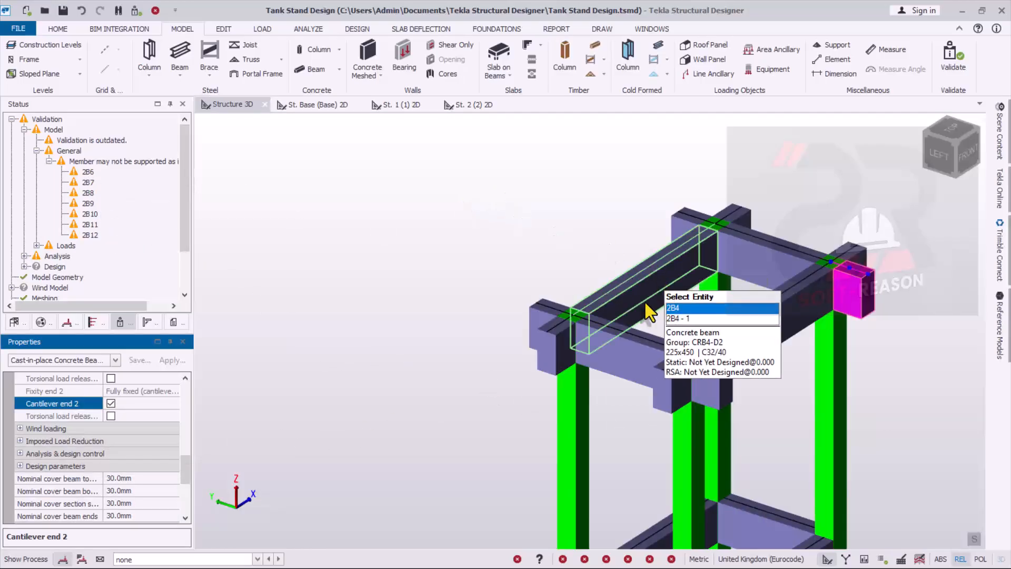
# - Rerun the model validation to update the member support warnings
pyautogui.scroll(-5, 337, 340)
pyautogui.scroll(-2, 451, 220)
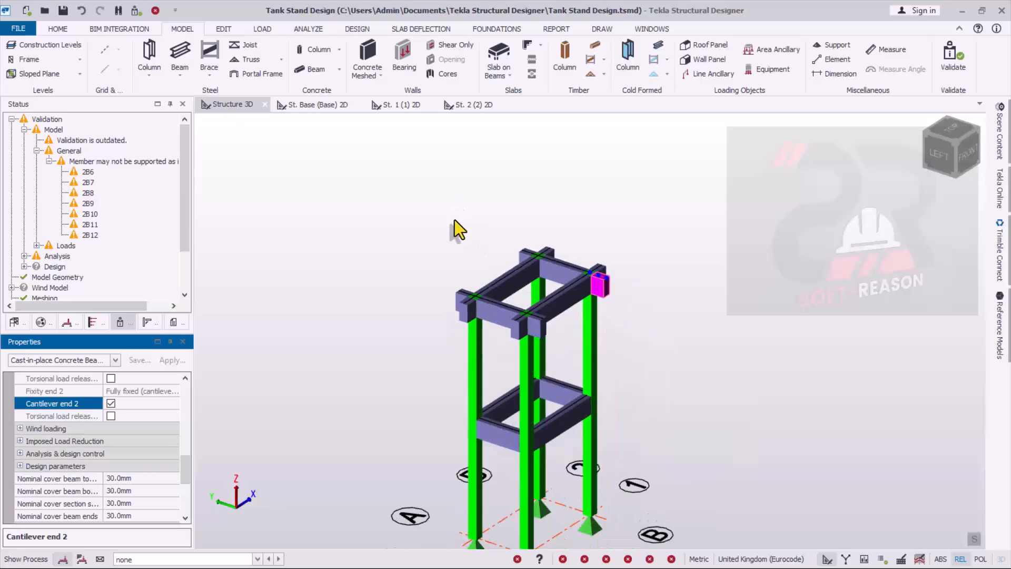
pyautogui.scroll(2, 520, 387)
pyautogui.click(948, 74)
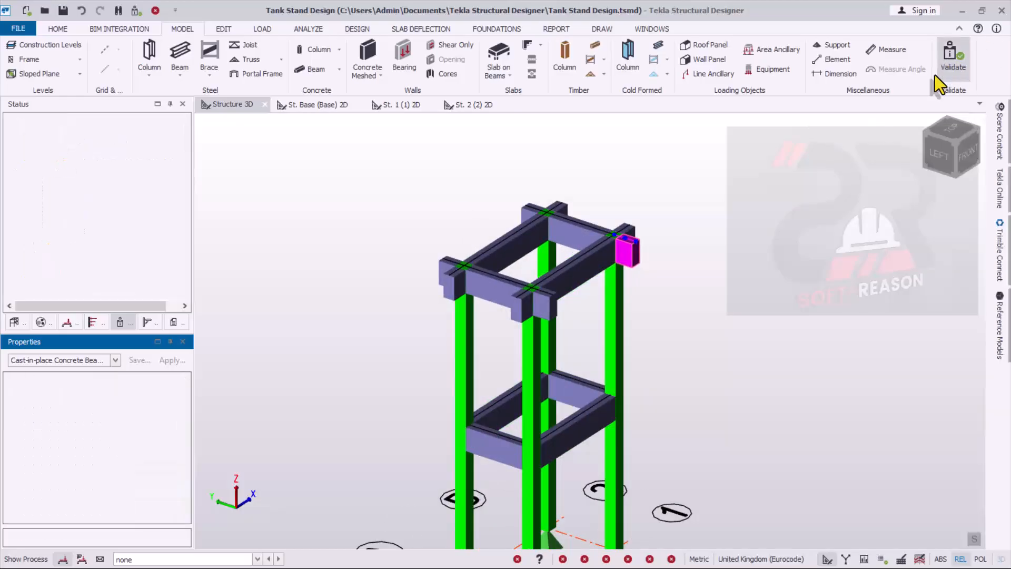
pyautogui.click(962, 59)
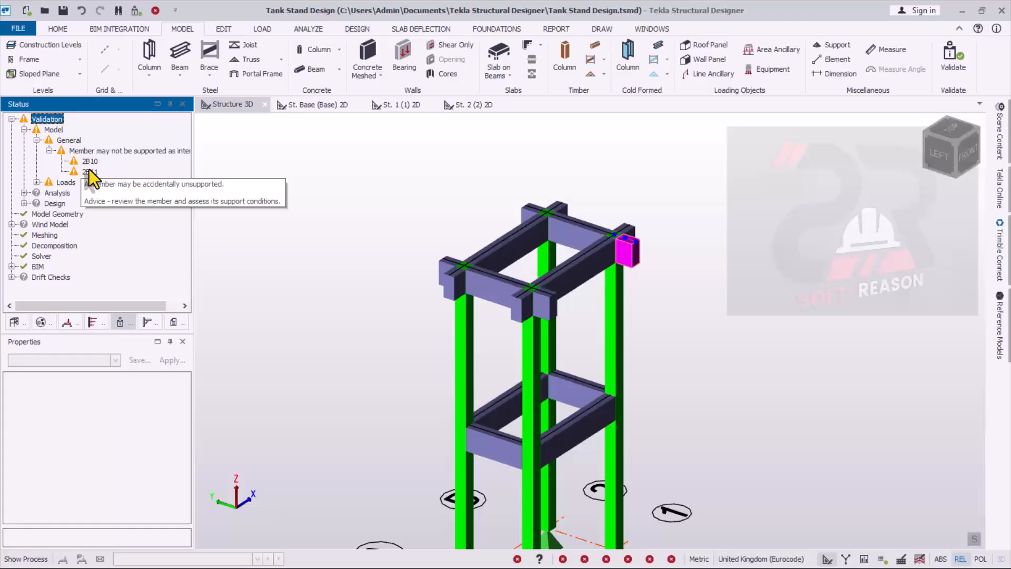
# - Locate flagged beam 2B10 from the member support warning and mark its end 2 as a cantilever in its releases
pyautogui.click(86, 164)
pyautogui.scroll(1, 469, 278)
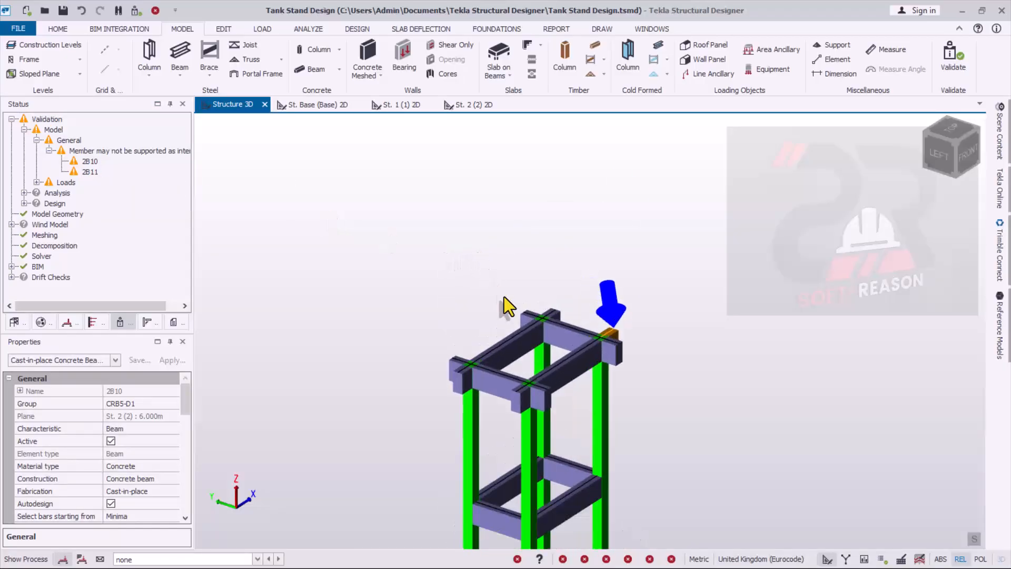
pyautogui.scroll(2, 617, 356)
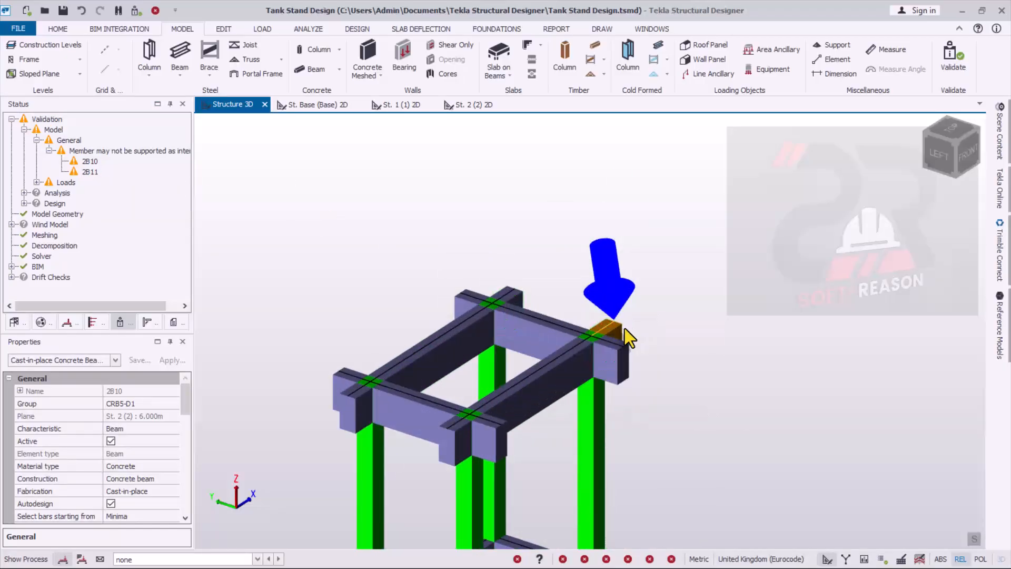
pyautogui.click(620, 329)
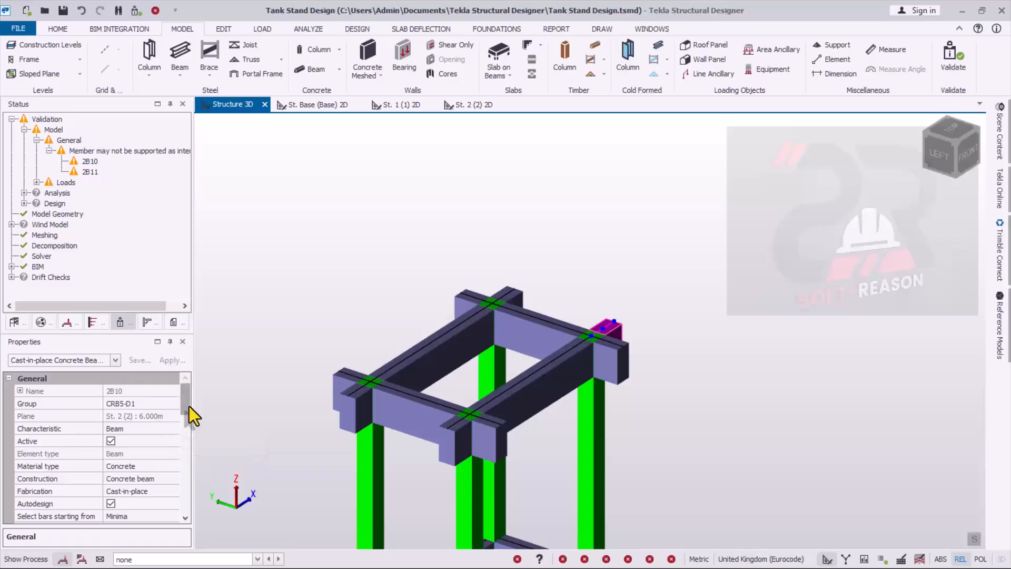
pyautogui.moveTo(189, 406); pyautogui.dragTo(188, 473)
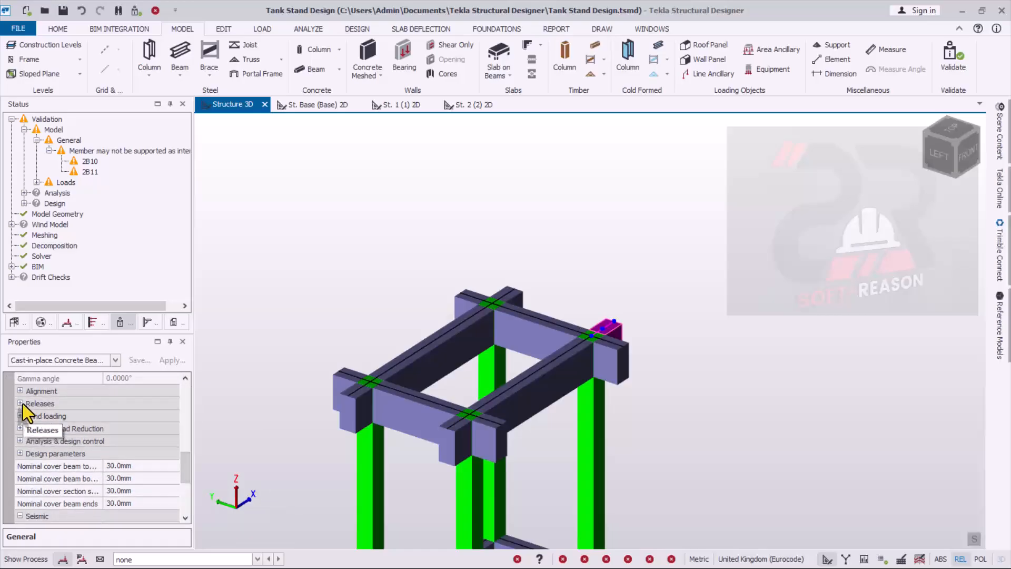
pyautogui.click(21, 403)
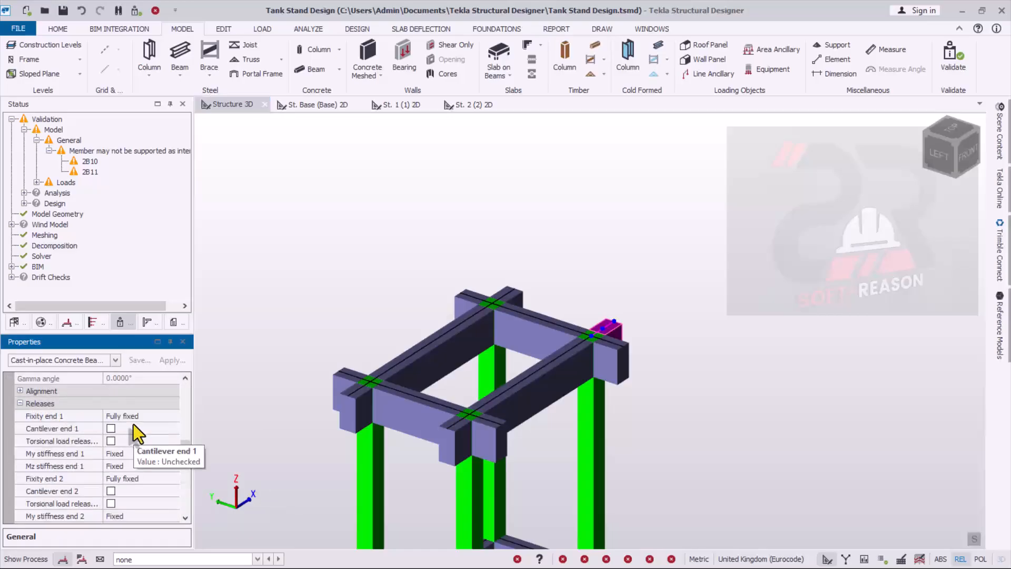
pyautogui.click(112, 492)
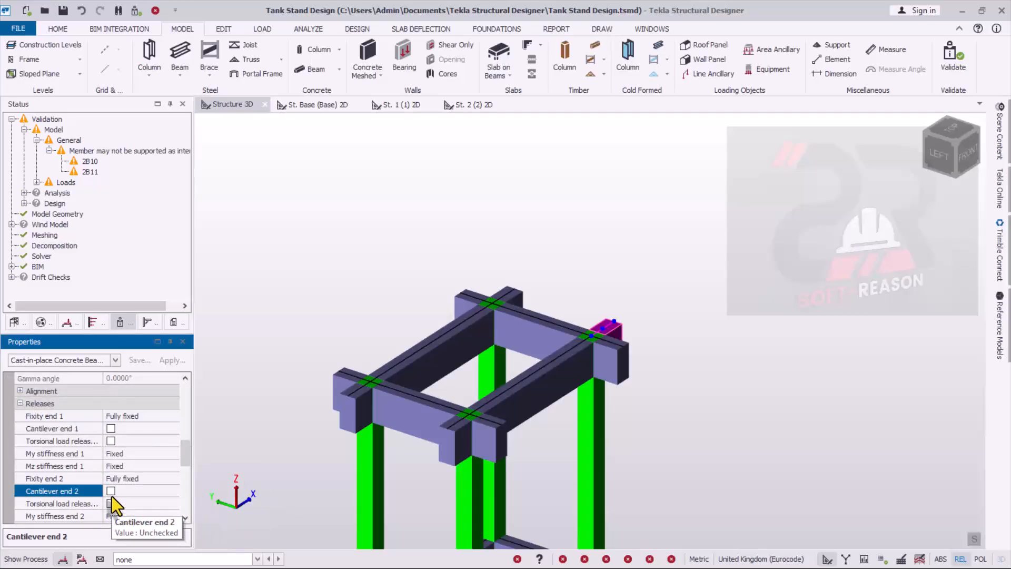
# - Mark end 2 of the remaining flagged beam 2B11 at column C4 as a cantilever and rerun the validation
pyautogui.click(504, 293)
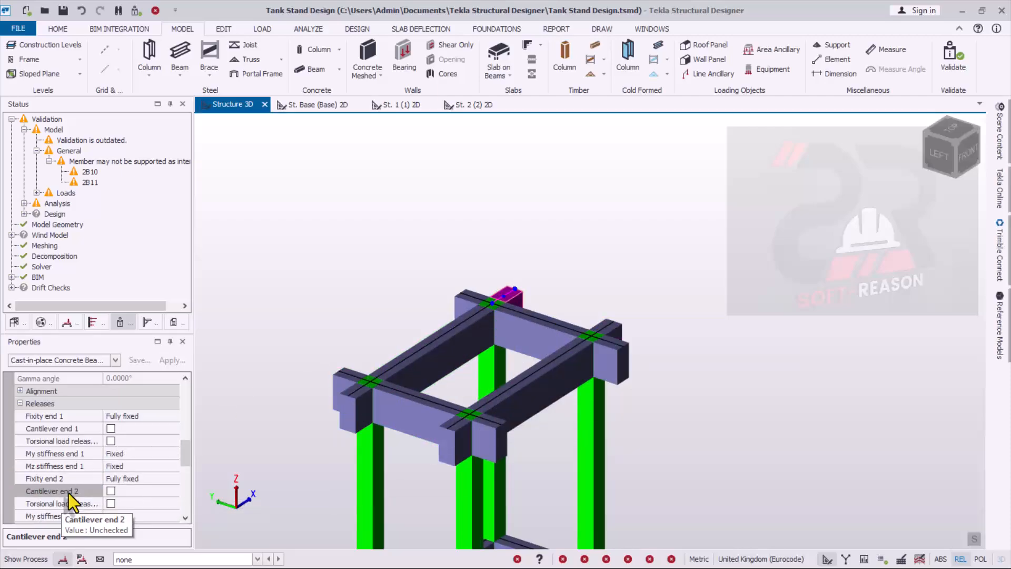
pyautogui.click(111, 492)
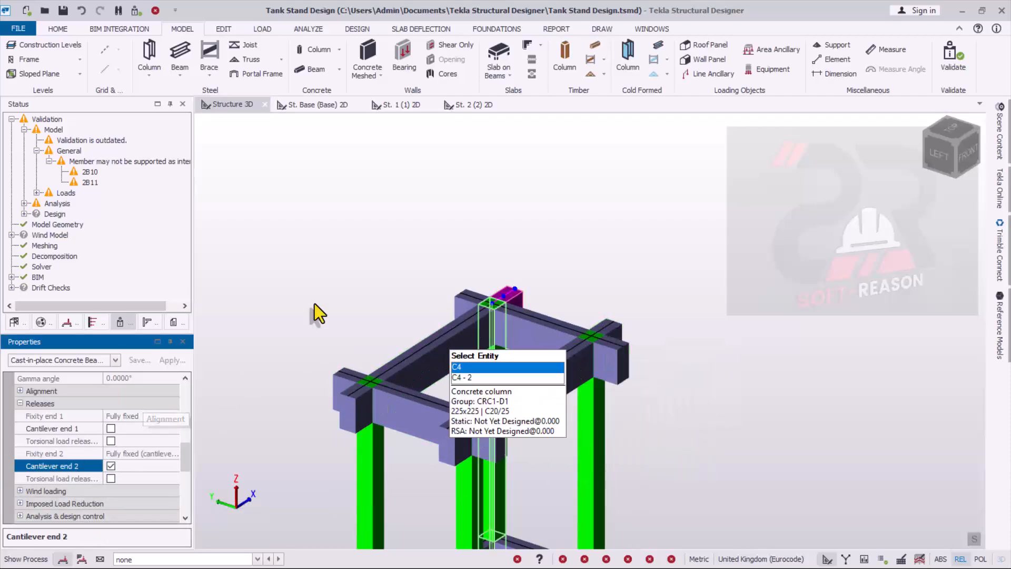
pyautogui.click(951, 55)
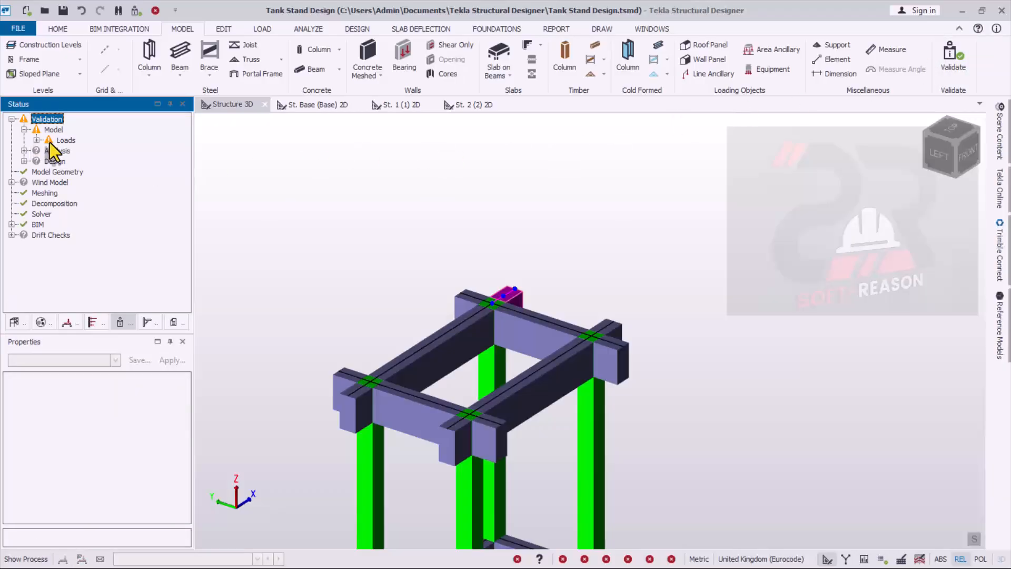
# - Examine the remaining load warnings in the validation results and inspect the whole stand in the 3D view
pyautogui.click(36, 141)
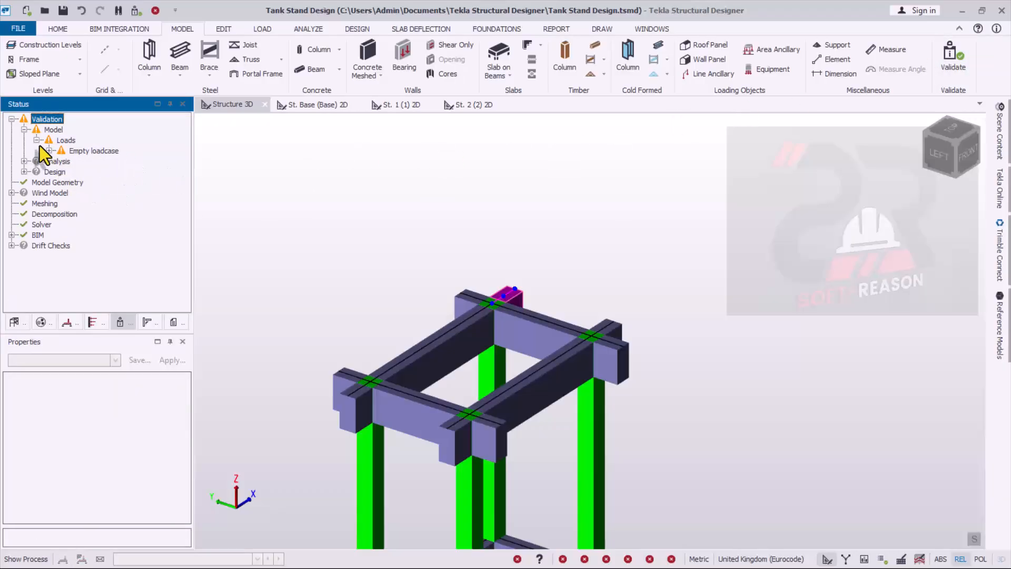
pyautogui.click(25, 130)
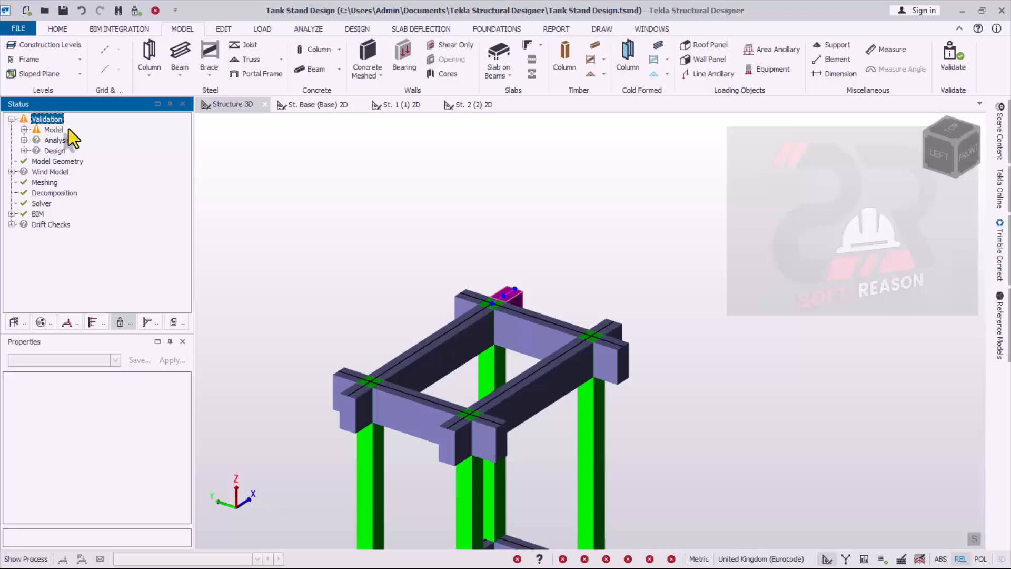
pyautogui.click(24, 130)
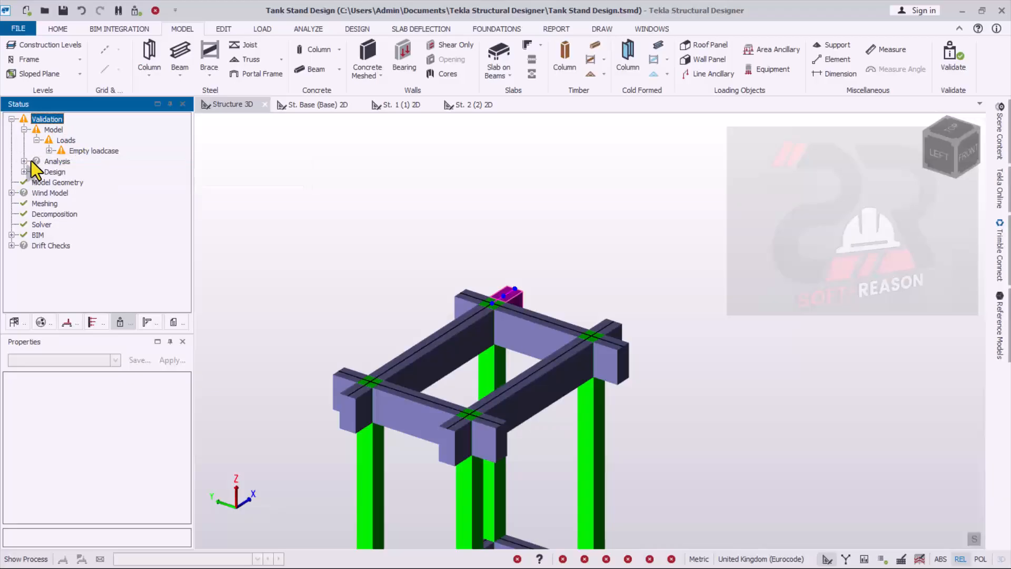
pyautogui.scroll(-5, 539, 250)
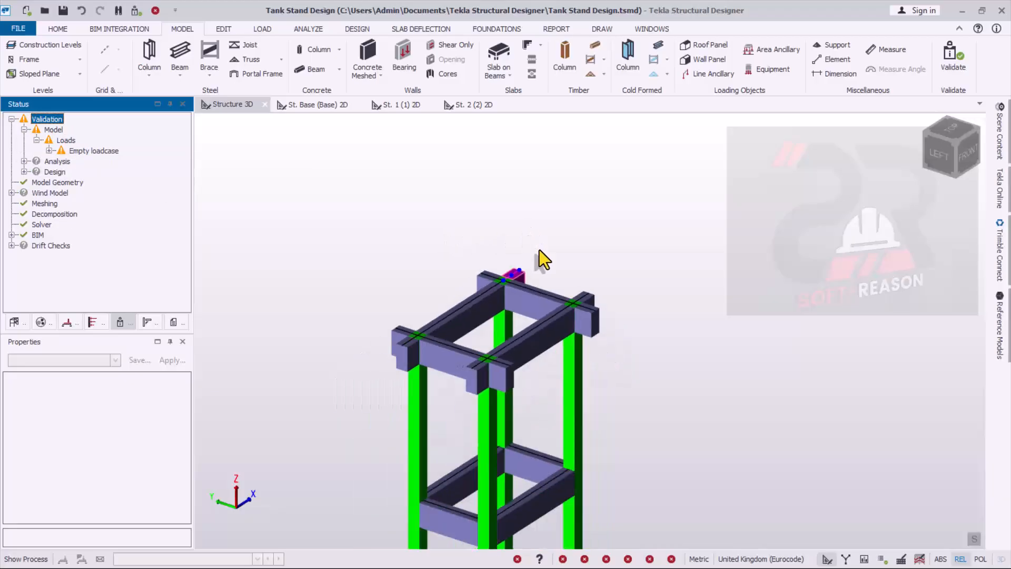
pyautogui.click(666, 353)
pyautogui.scroll(3, 496, 451)
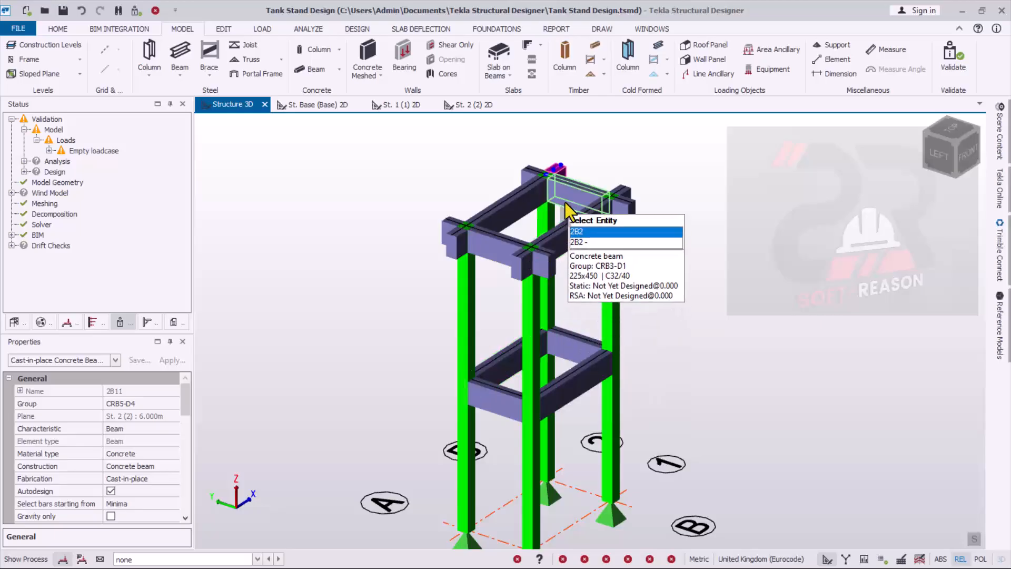
pyautogui.moveTo(652, 336); pyautogui.dragTo(735, 381, button='right')
pyautogui.scroll(-1, 735, 381)
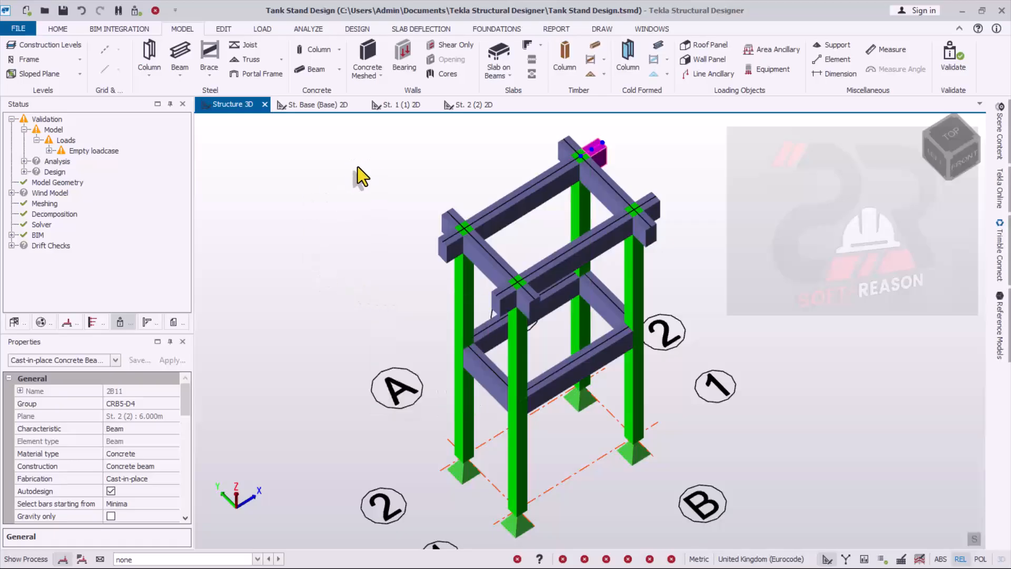
pyautogui.moveTo(546, 335)
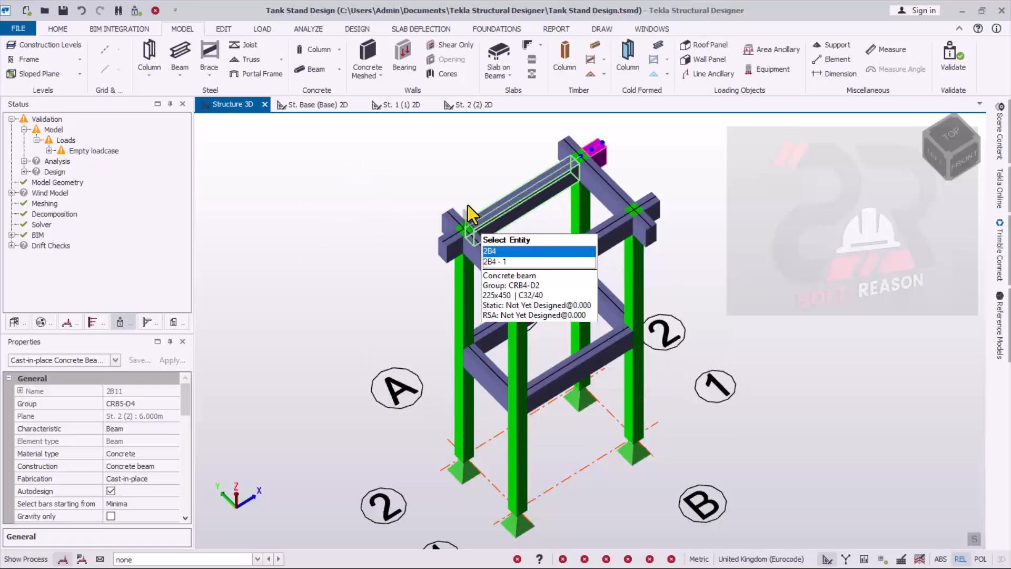
# - Open the St. 2 (2) 2D plan and bring up the slab type choices for the top level
pyautogui.click(472, 108)
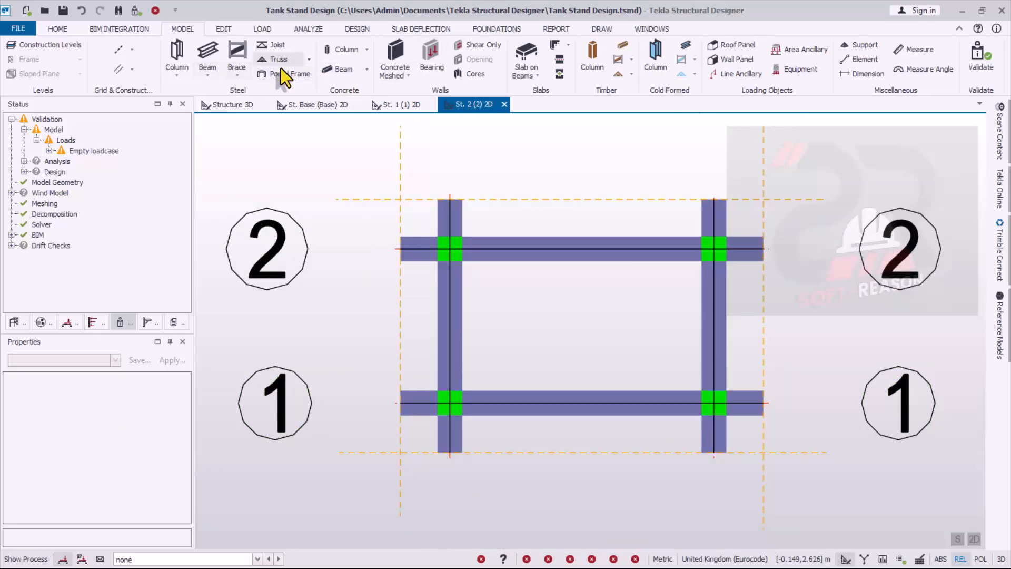
pyautogui.click(537, 78)
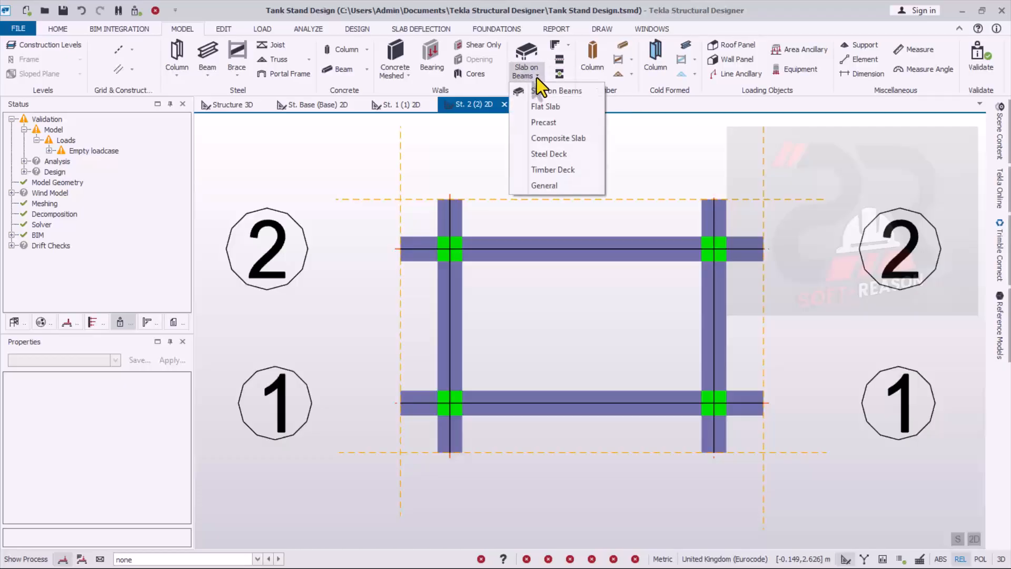
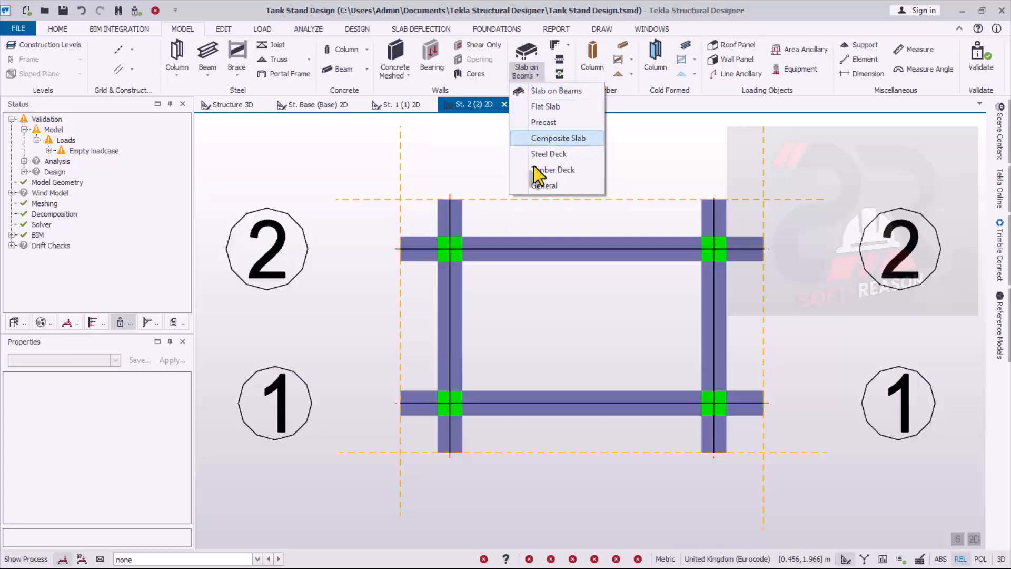
# - Start a slab on beams and set the slab option to New Slab
pyautogui.click(553, 91)
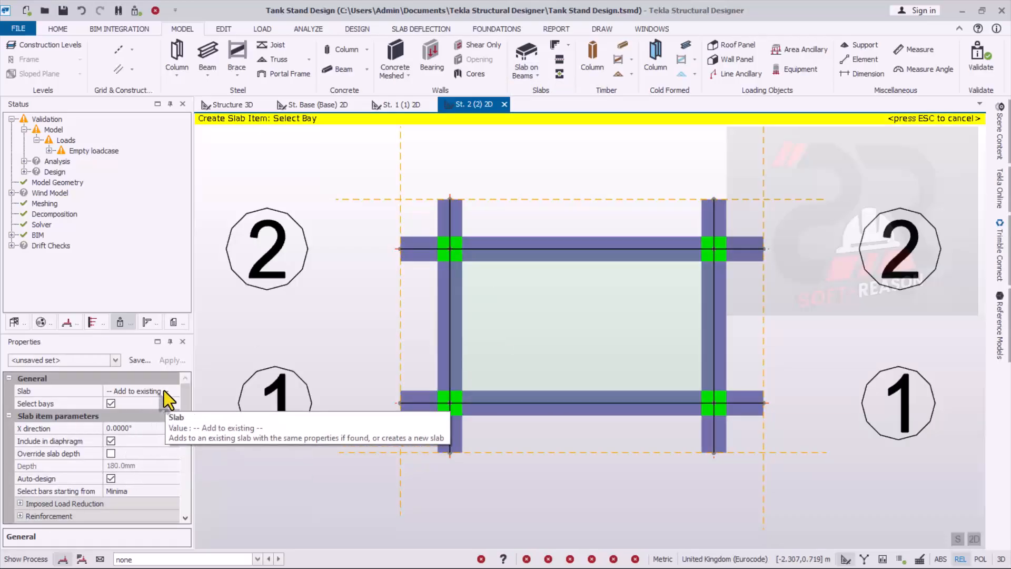
pyautogui.click(163, 391)
pyautogui.click(172, 391)
pyautogui.click(150, 417)
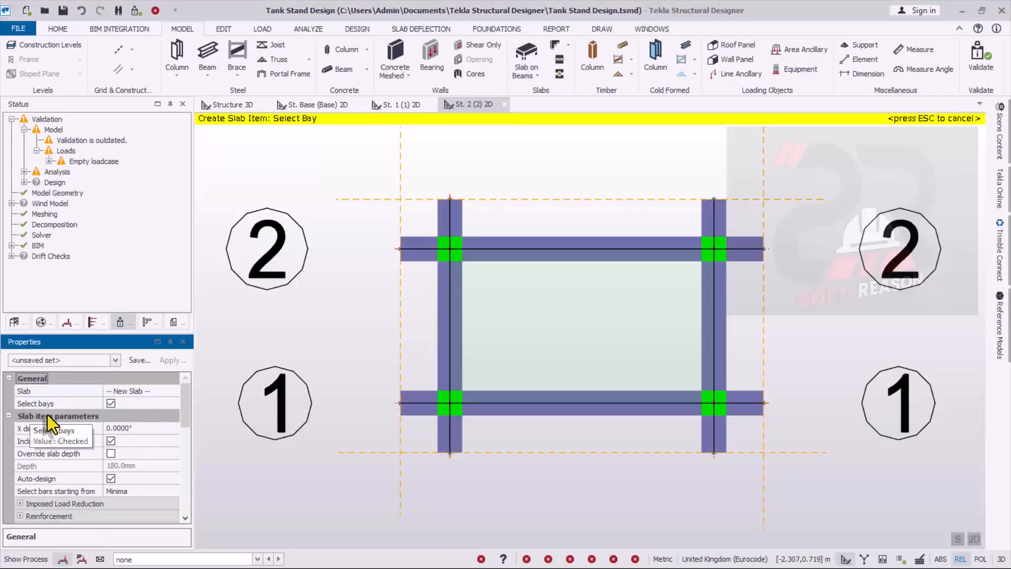
# - Set the slab's concrete class to C25/30 and place it in the central bay between grids A–B and 1–2
pyautogui.scroll(-6, 180, 454)
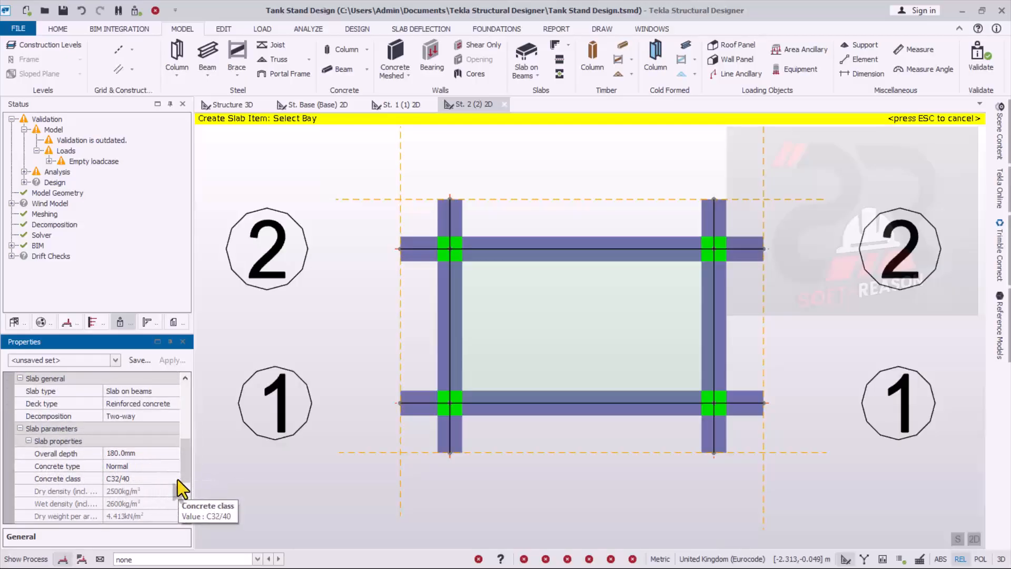
pyautogui.click(153, 480)
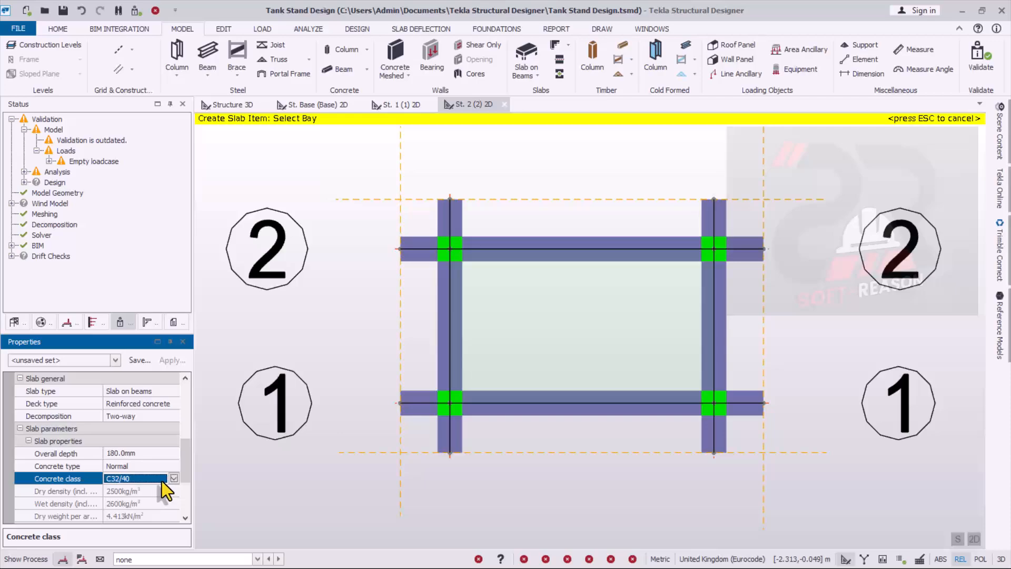
pyautogui.click(174, 479)
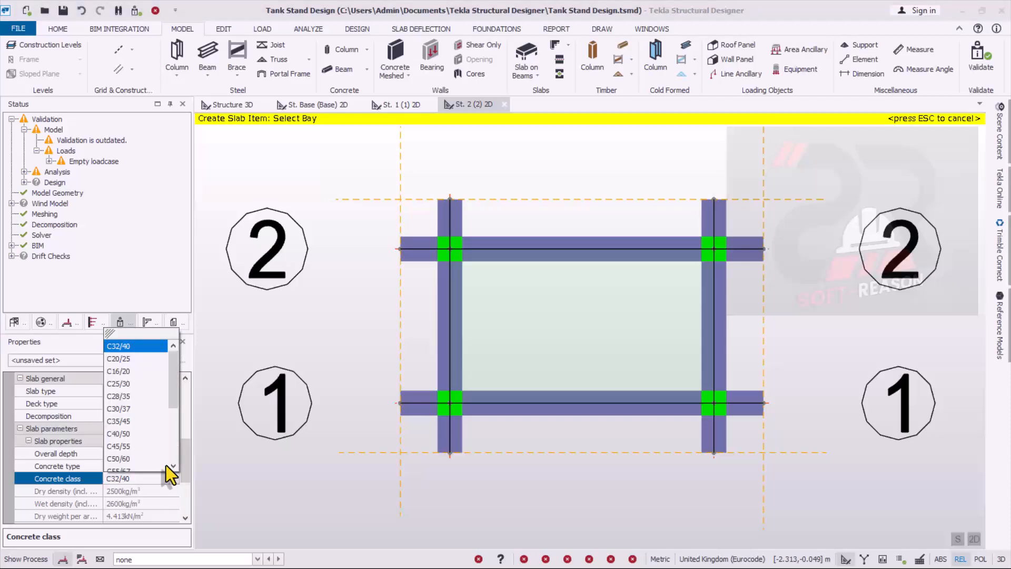
pyautogui.click(123, 384)
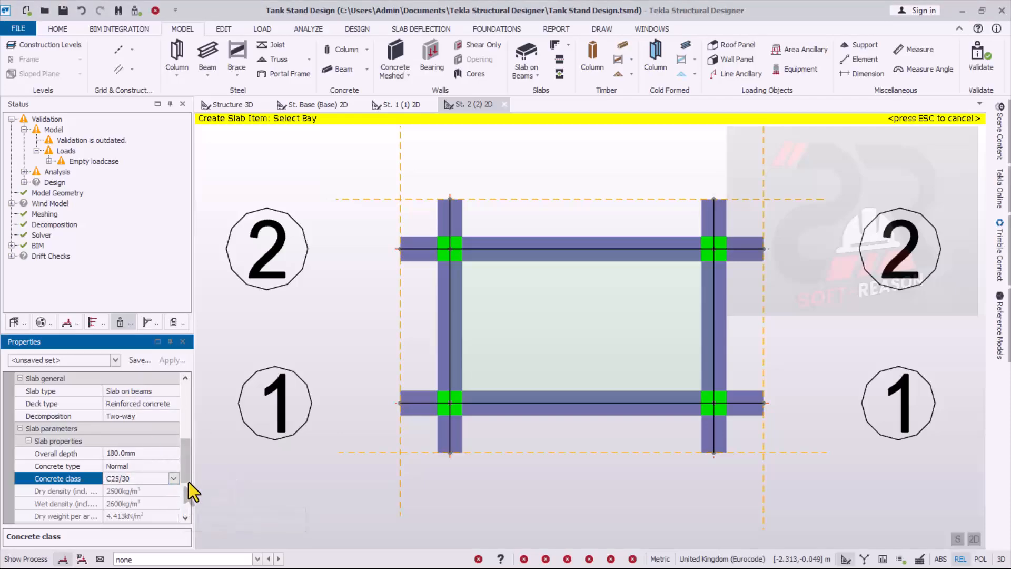
pyautogui.scroll(-3, 185, 490)
pyautogui.moveTo(186, 490); pyautogui.dragTo(180, 396)
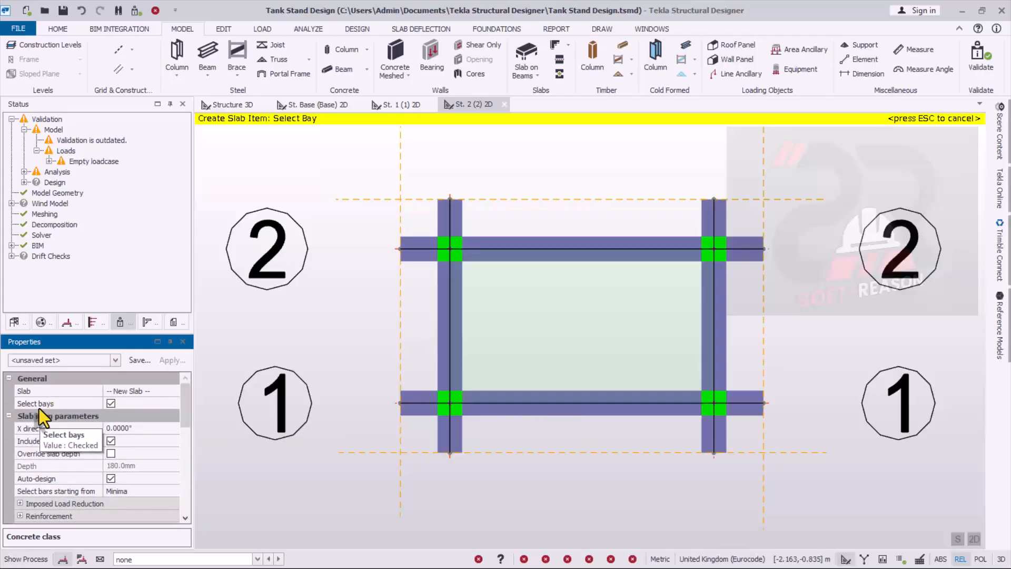
pyautogui.click(600, 337)
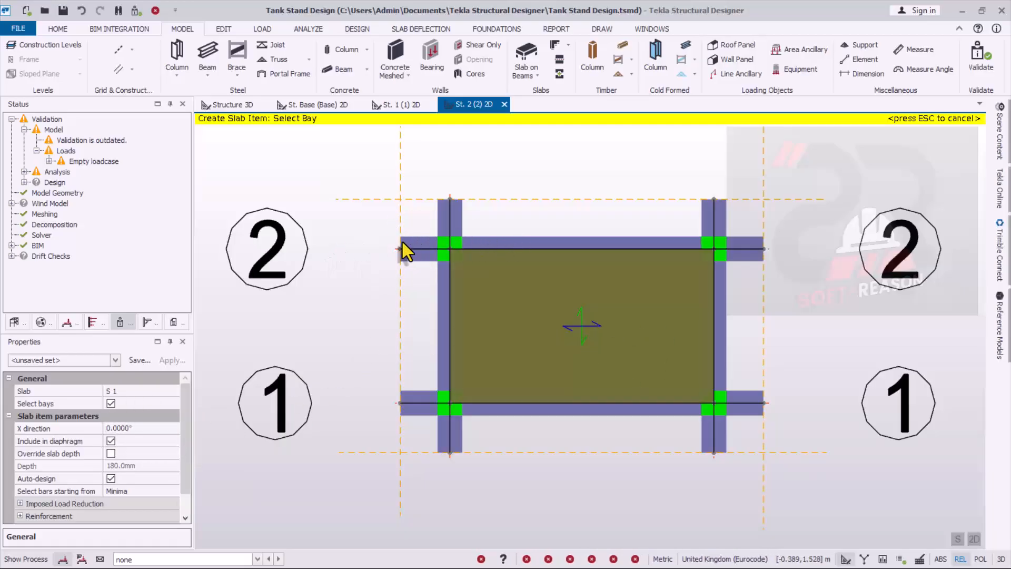
# - Turn off bay selection and outline a 0.45 m square slab panel for slab S 1 at the outer corner by A/2
pyautogui.click(111, 403)
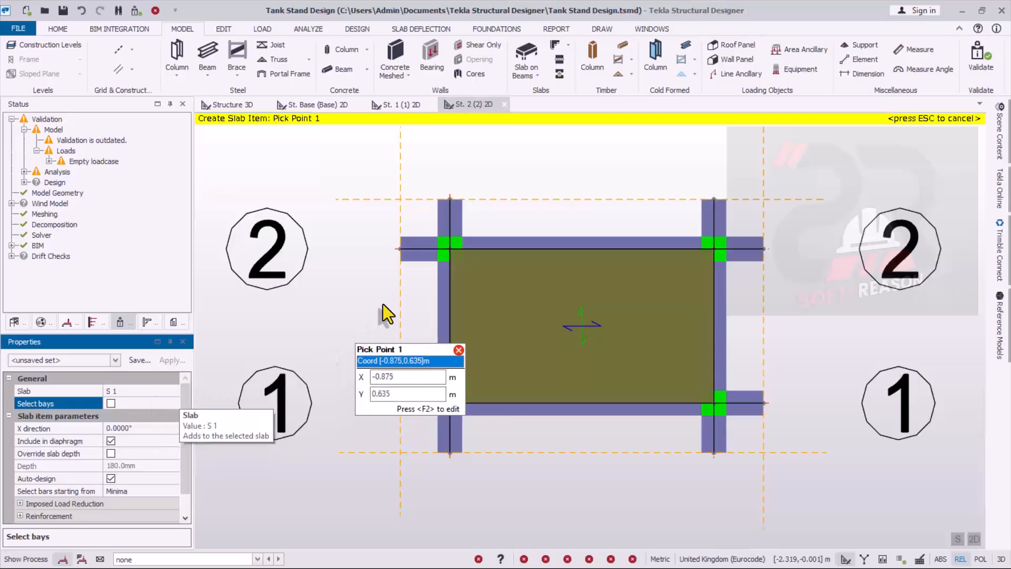
pyautogui.scroll(2, 540, 260)
pyautogui.click(461, 260)
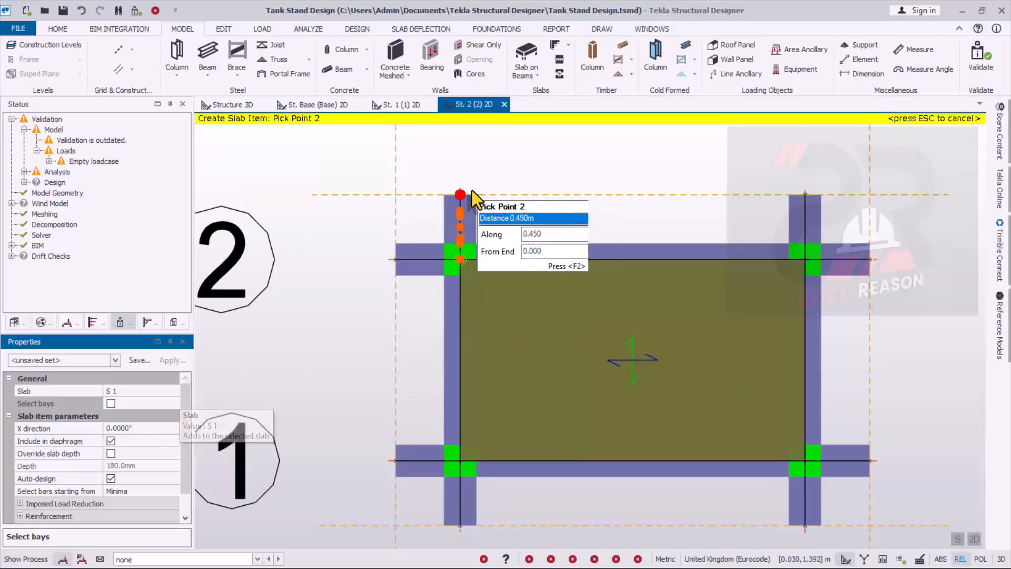
pyautogui.click(461, 195)
pyautogui.click(396, 195)
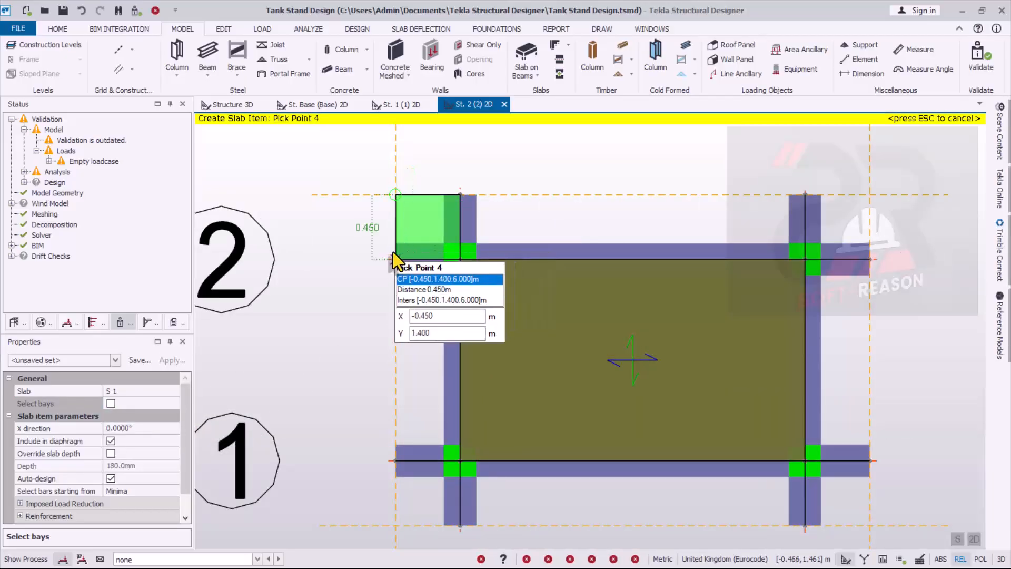
pyautogui.click(395, 259)
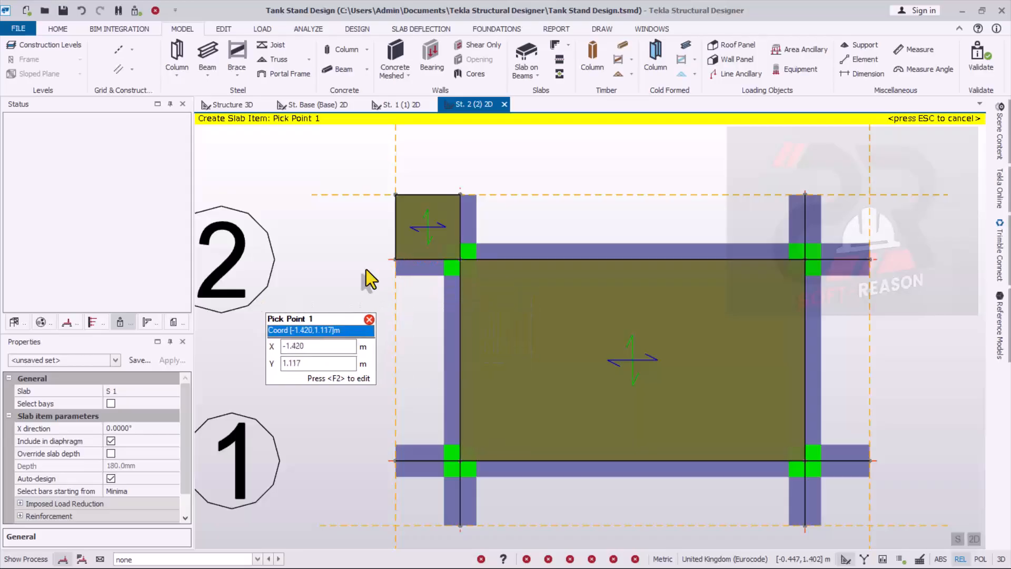
# - Outline the overhanging slab panel along grid 2 between grids A and B, out to the construction line 0.45 m beyond
pyautogui.click(462, 258)
pyautogui.click(803, 257)
pyautogui.click(806, 195)
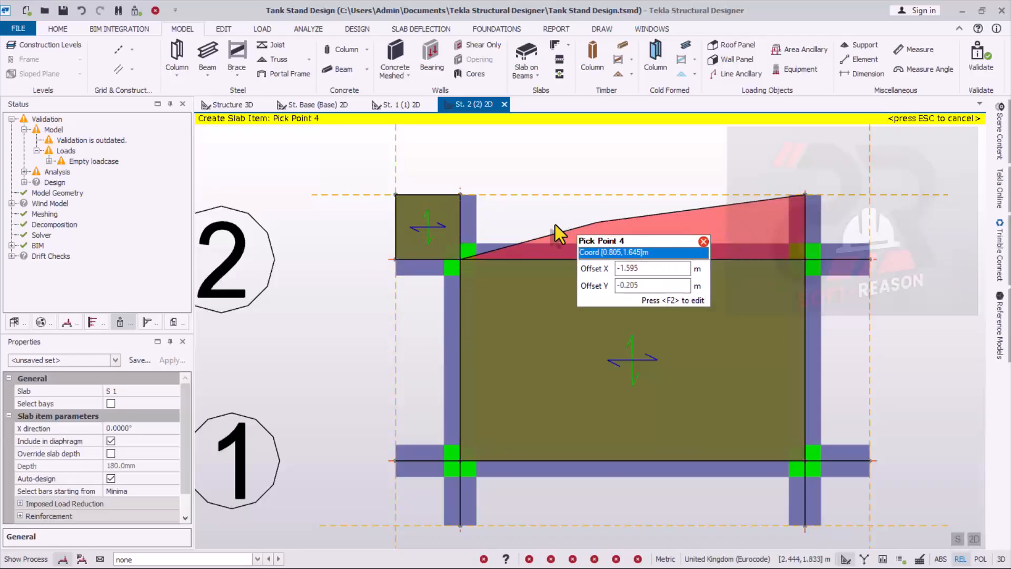
pyautogui.click(461, 208)
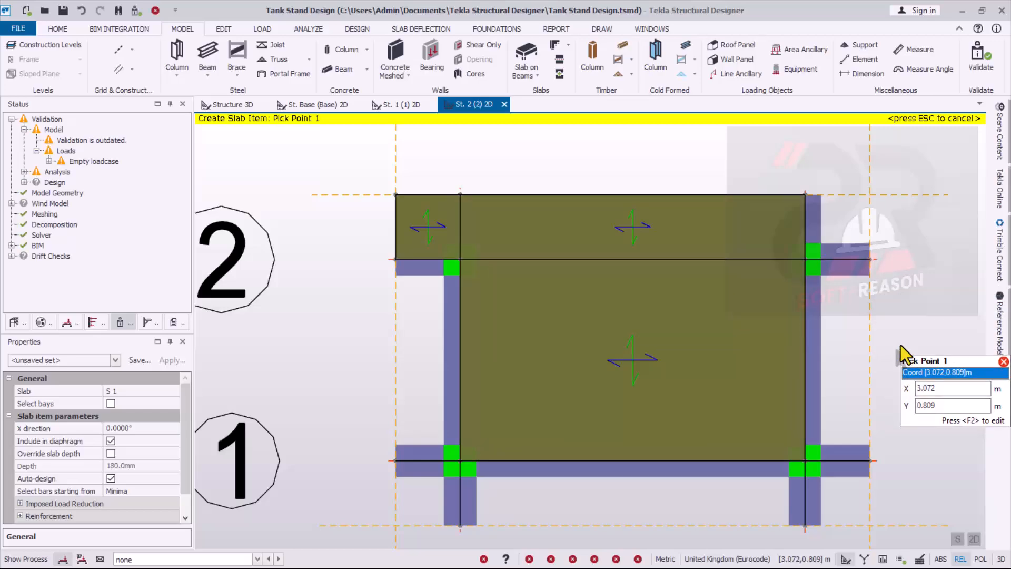
# - Outline a 0.45 m square slab panel at the outer corner by B/2, reaching the point 2.850, 1.850 m
pyautogui.scroll(1, 894, 333)
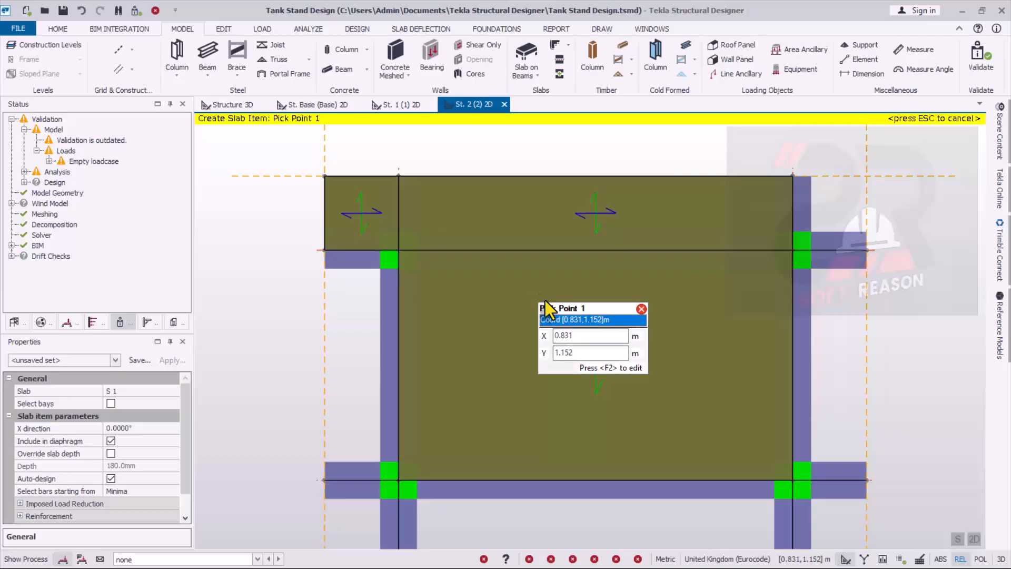
pyautogui.scroll(-1, 561, 297)
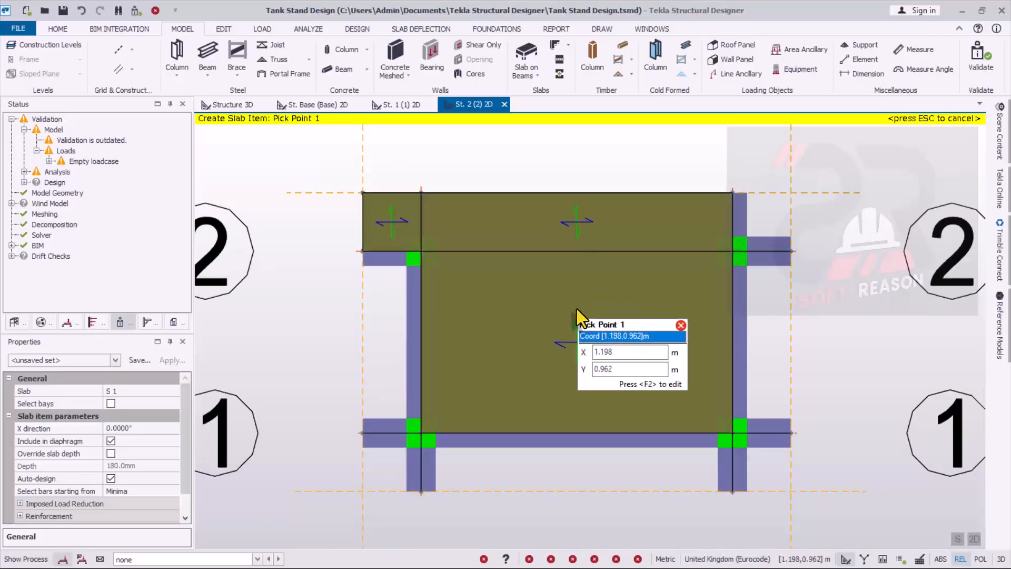
pyautogui.scroll(1, 560, 258)
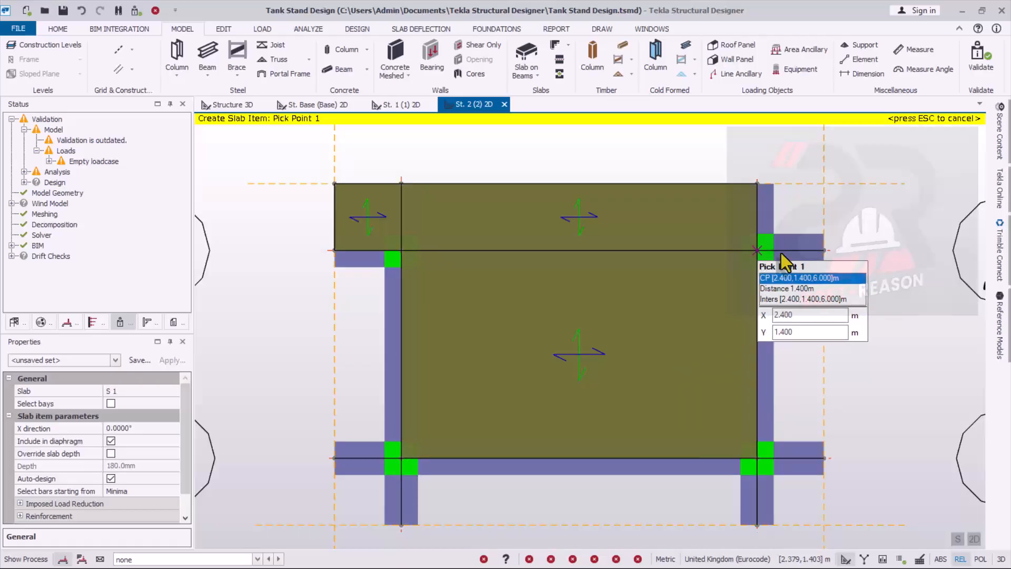
pyautogui.click(757, 250)
pyautogui.click(825, 250)
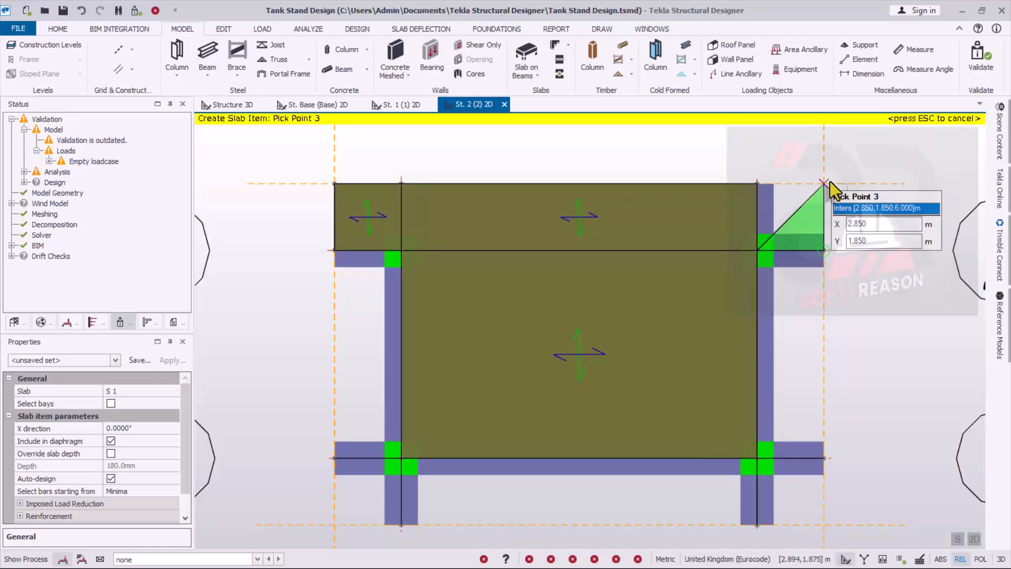
pyautogui.click(825, 183)
pyautogui.click(757, 184)
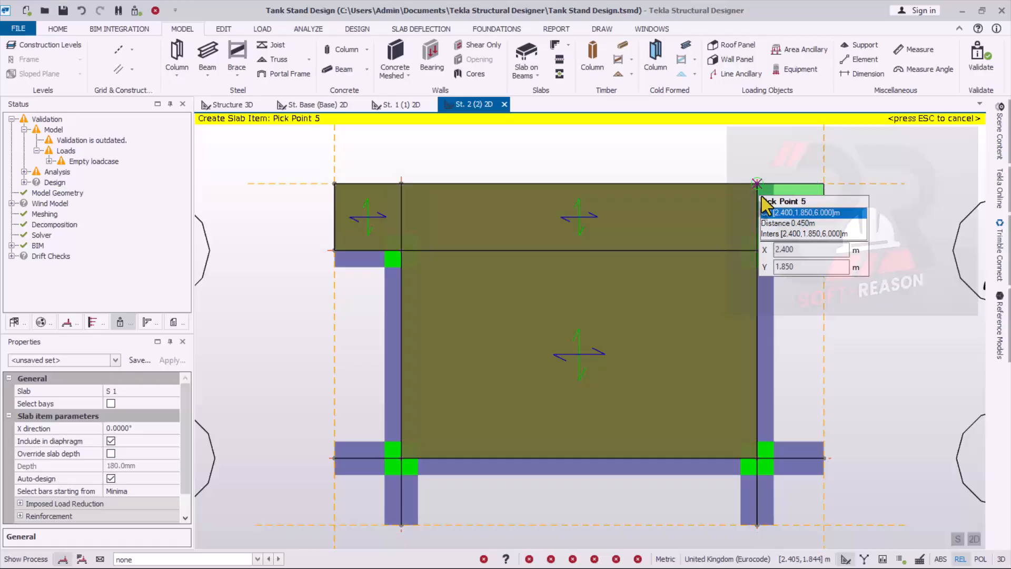
pyautogui.click(757, 250)
# - Outline the overhanging slab panel along grid B between grids 1 and 2, out to the cantilever beam ends
pyautogui.scroll(-2, 745, 440)
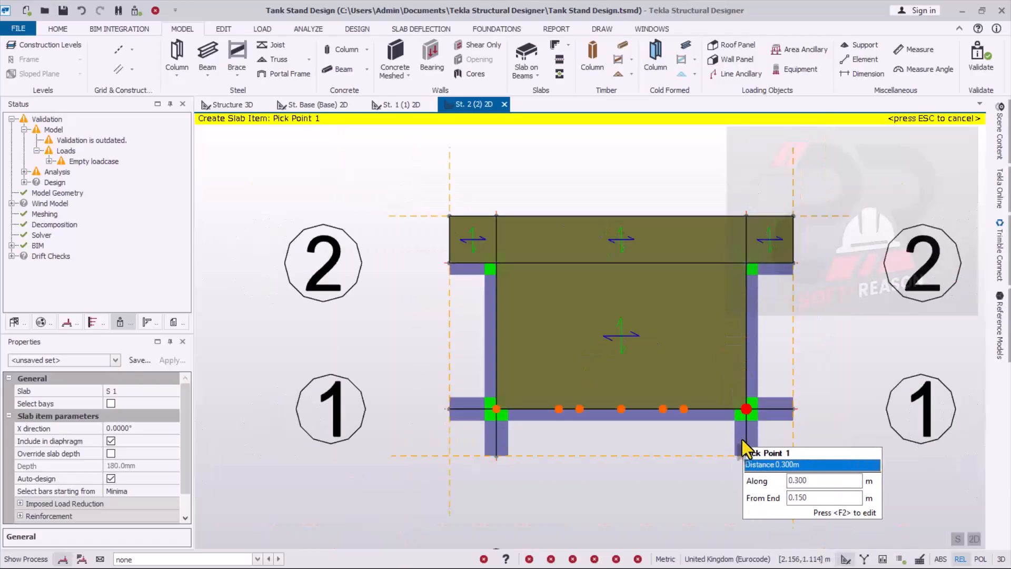
pyautogui.scroll(2, 748, 413)
pyautogui.click(748, 405)
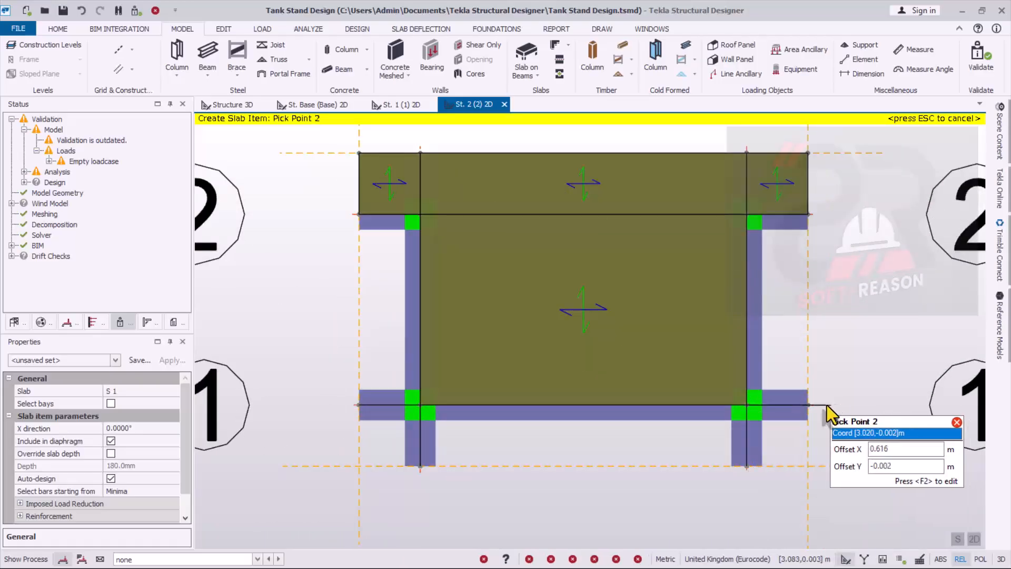
pyautogui.click(809, 405)
pyautogui.click(809, 215)
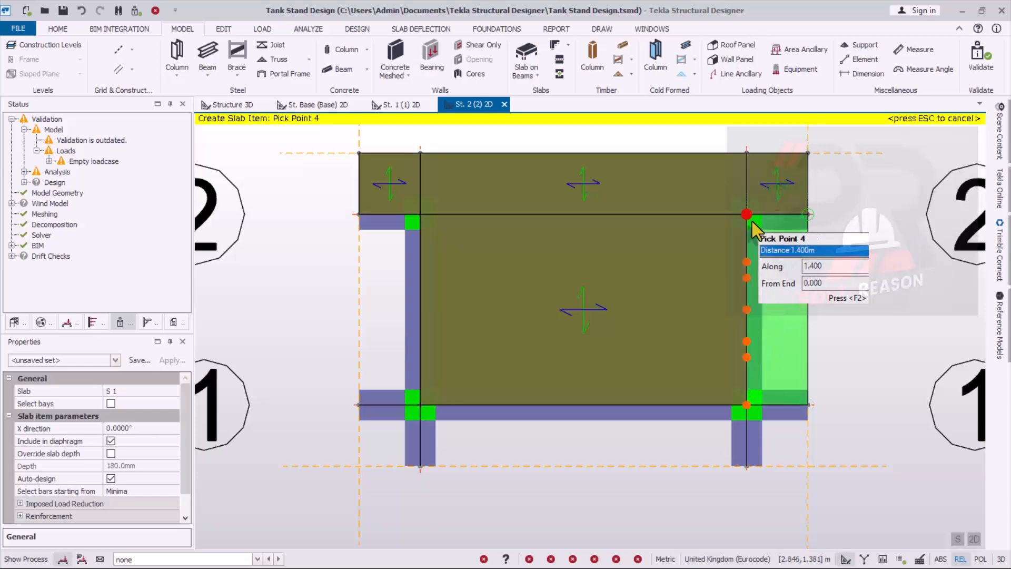
pyautogui.click(749, 215)
# - Outline a 0.45 m square slab panel at the outer corner by B/1, reaching the point 2.850, -0.450 m
pyautogui.scroll(-2, 785, 369)
pyautogui.scroll(2, 787, 381)
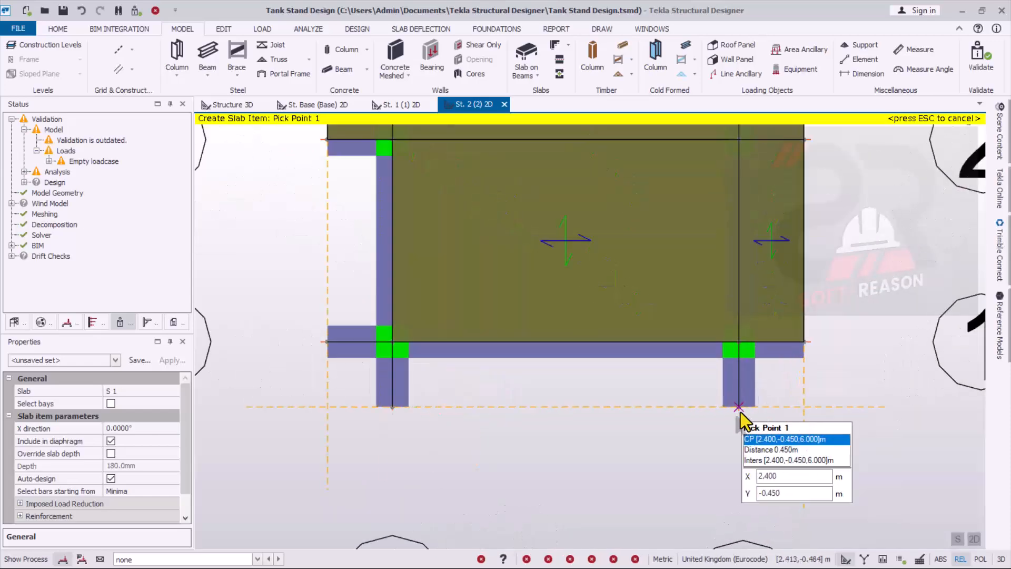
pyautogui.click(738, 407)
pyautogui.click(739, 343)
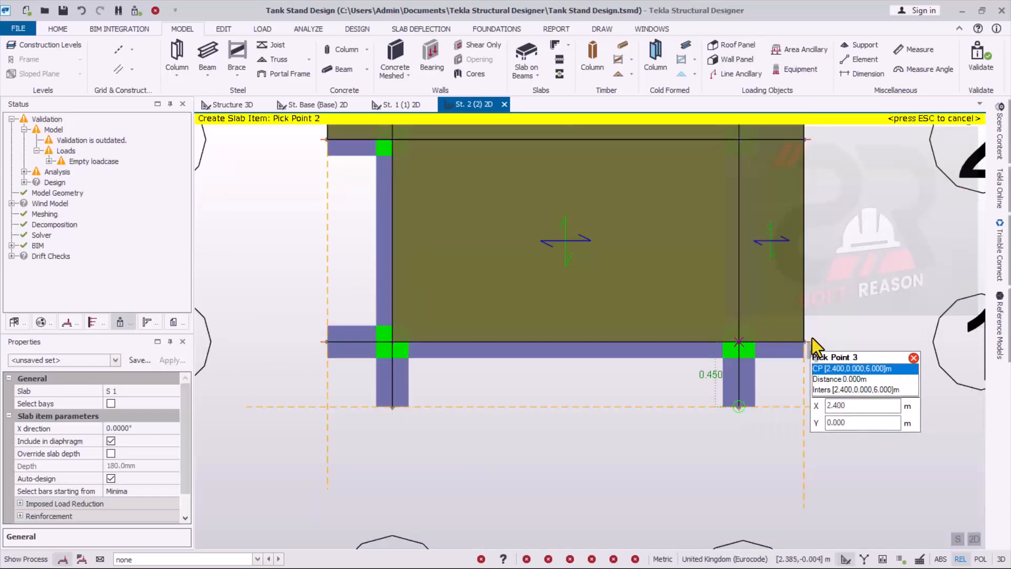
pyautogui.click(804, 341)
pyautogui.click(804, 407)
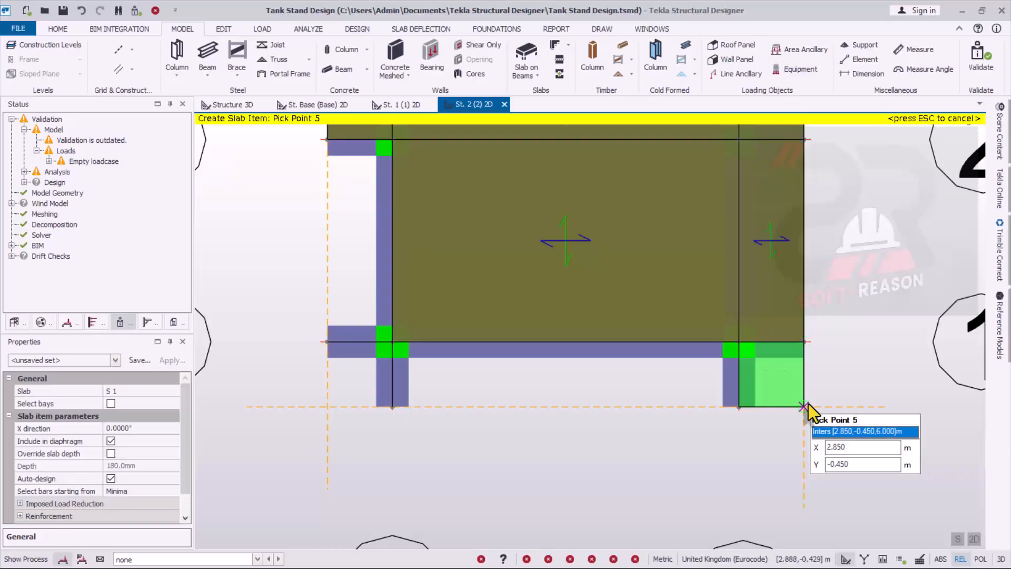
pyautogui.click(739, 407)
# - Outline the 0.45 m wide overhanging slab panel along grid 1 between grids A and B
pyautogui.click(739, 406)
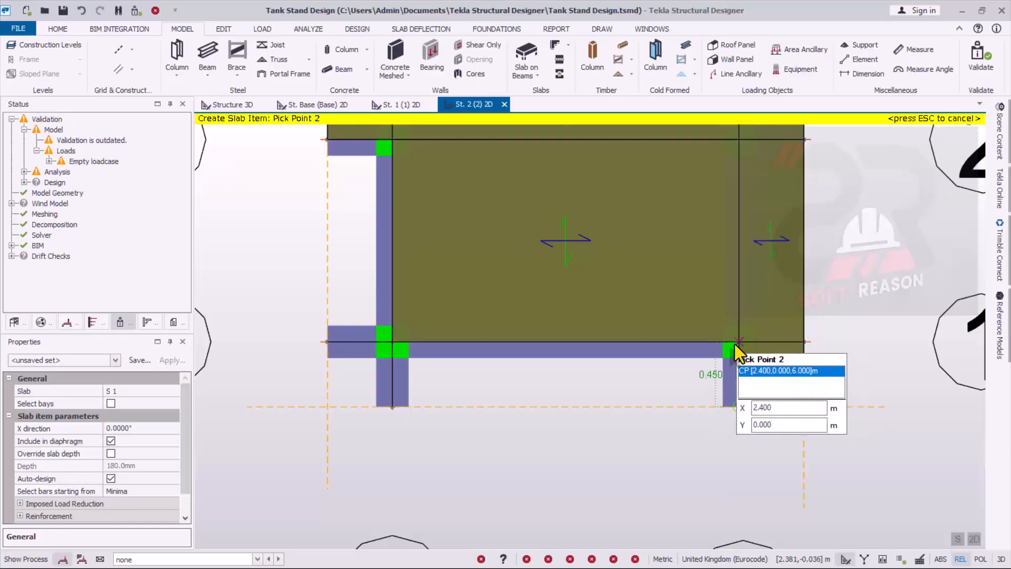
pyautogui.click(738, 343)
pyautogui.click(392, 343)
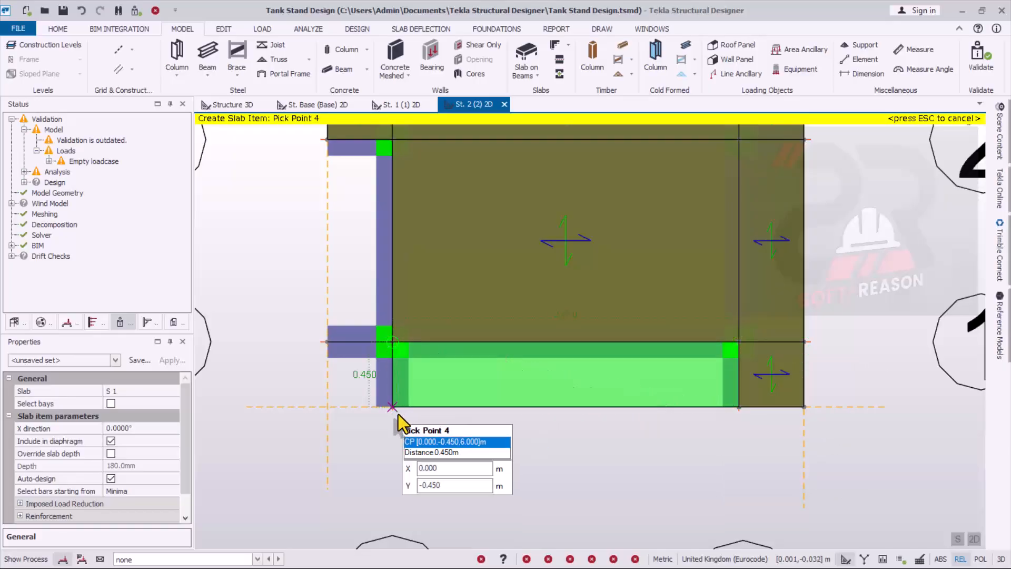
pyautogui.click(392, 407)
# - Outline a 0.45 m square slab panel at the outer corner by A/1
pyautogui.scroll(2, 337, 394)
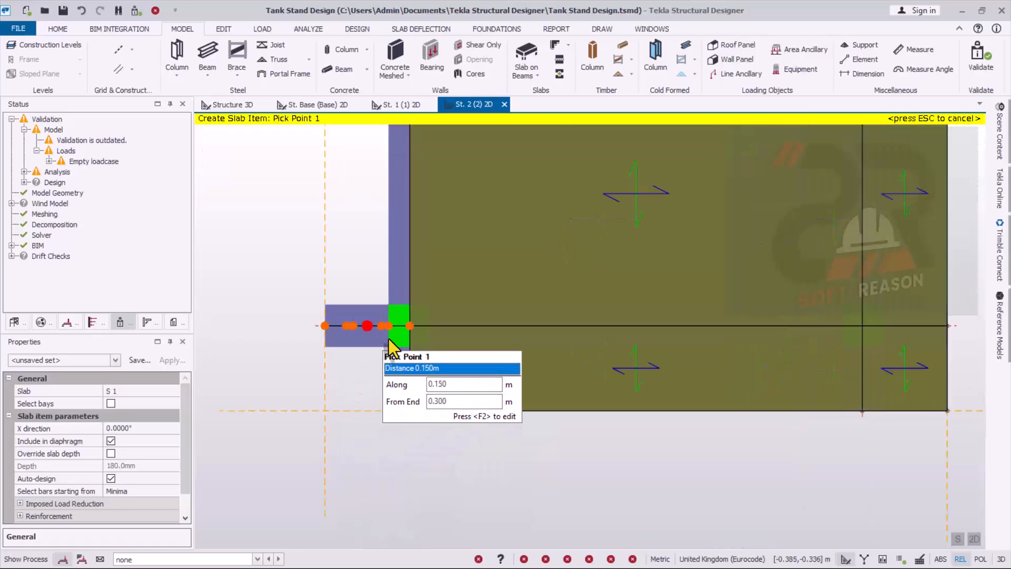
pyautogui.click(407, 326)
pyautogui.click(324, 326)
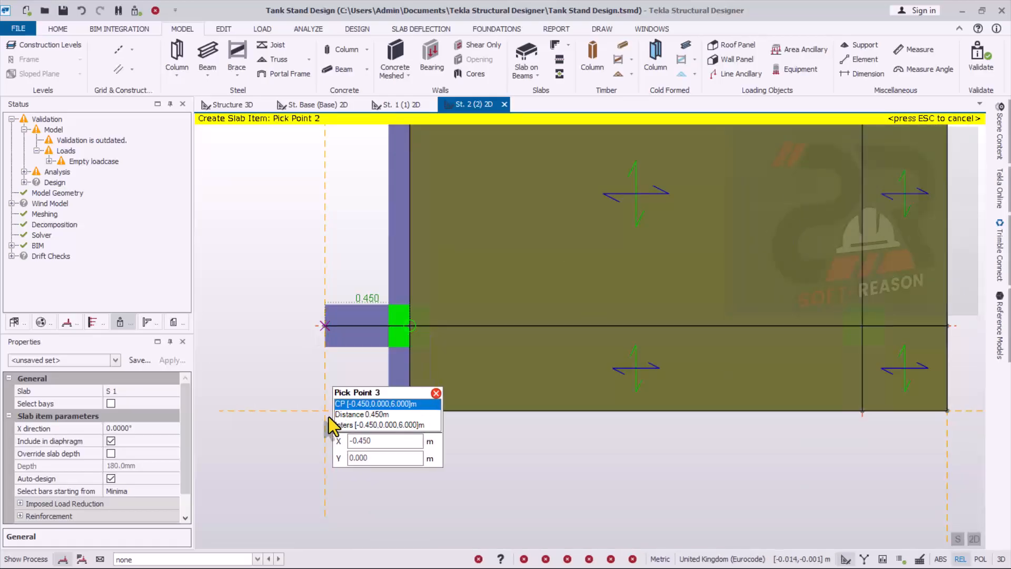
pyautogui.click(326, 416)
pyautogui.click(404, 415)
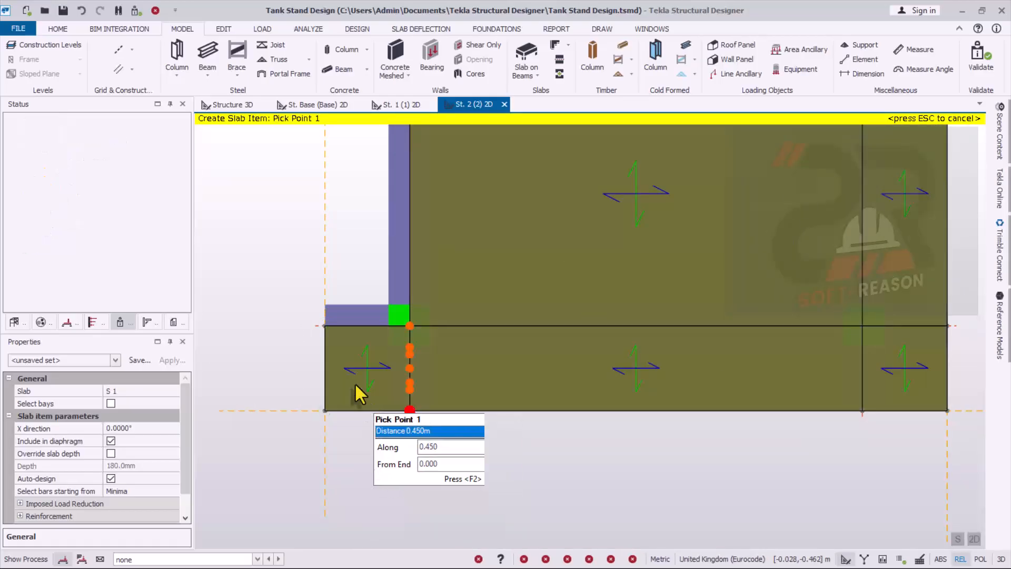
# - Outline the last 0.45 m wide overhanging slab panel along grid A between grids 1 and 2, and end slab creation
pyautogui.moveTo(358, 230); pyautogui.dragTo(383, 280, button='middle')
pyautogui.scroll(-1, 443, 385)
pyautogui.scroll(-2, 401, 274)
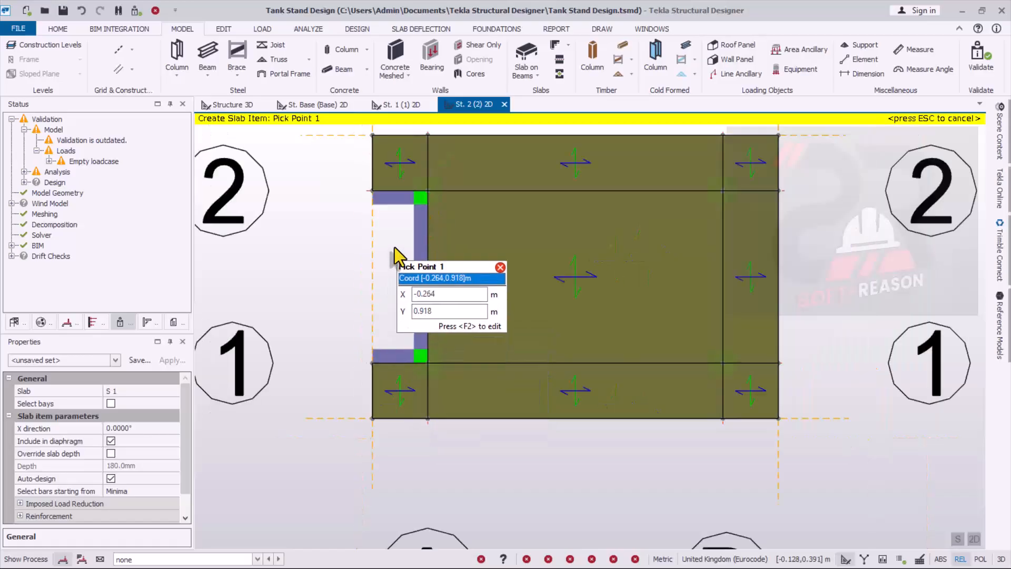
pyautogui.scroll(2, 411, 182)
pyautogui.click(438, 173)
pyautogui.click(370, 178)
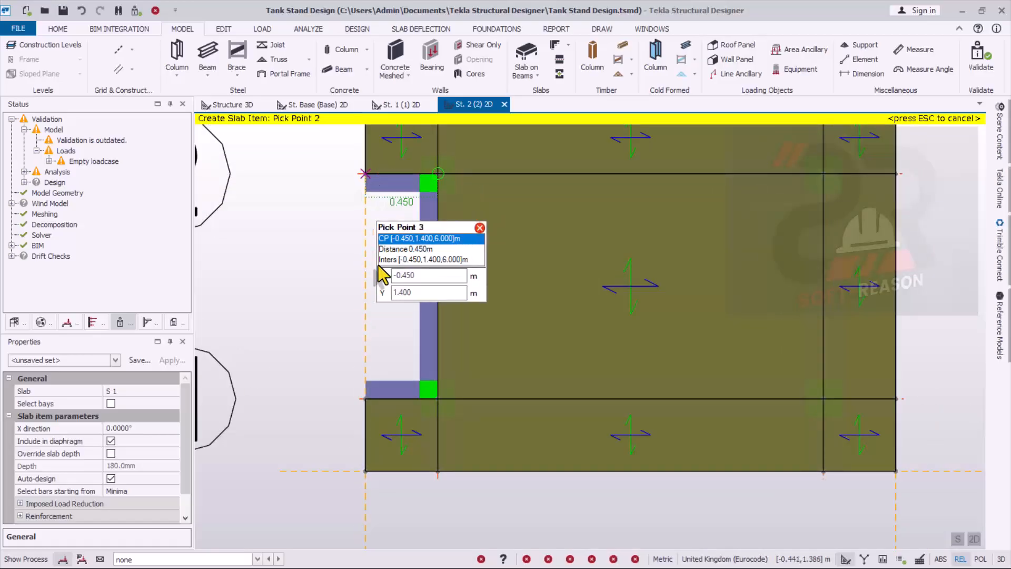
pyautogui.click(367, 399)
pyautogui.click(438, 398)
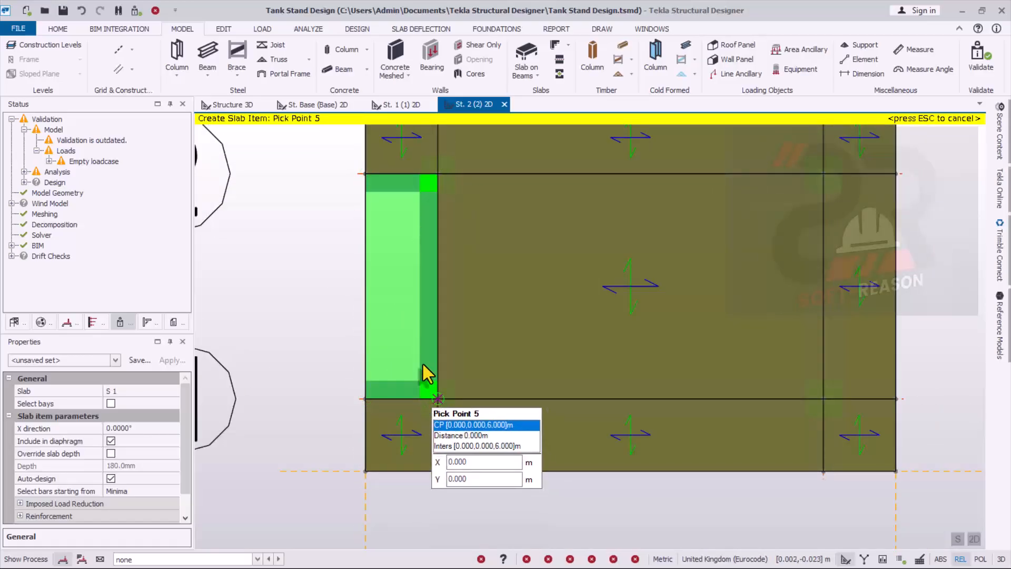
pyautogui.scroll(-3, 548, 312)
pyautogui.press('Escape')
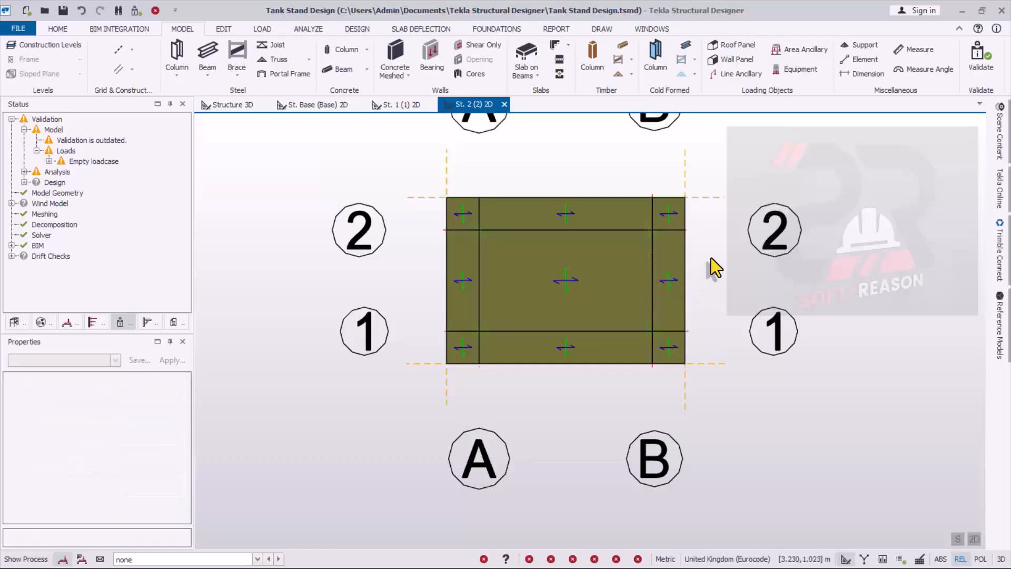
pyautogui.scroll(1, 606, 261)
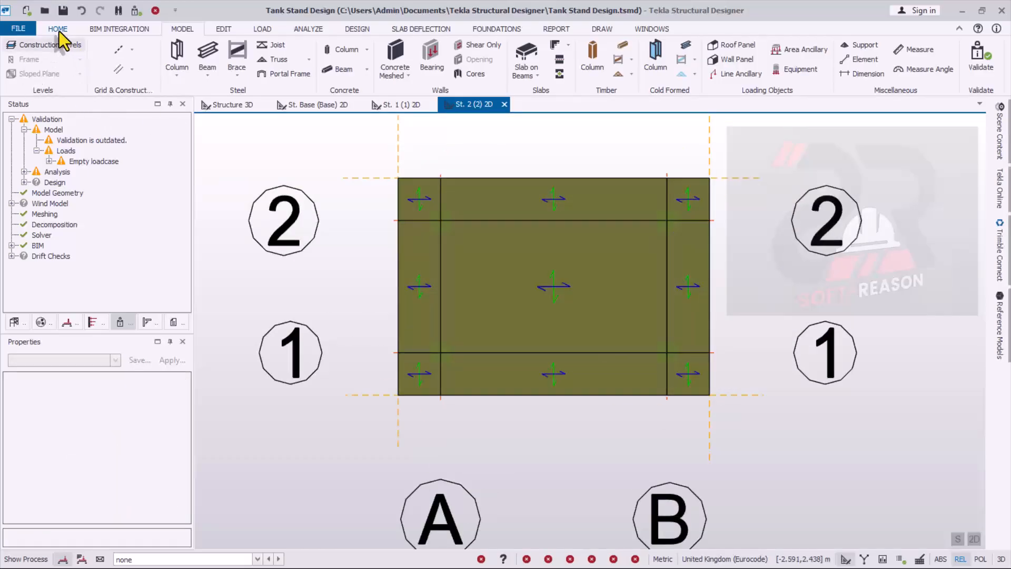
# - Validate the tank stand model and dismiss the validation result
pyautogui.click(993, 58)
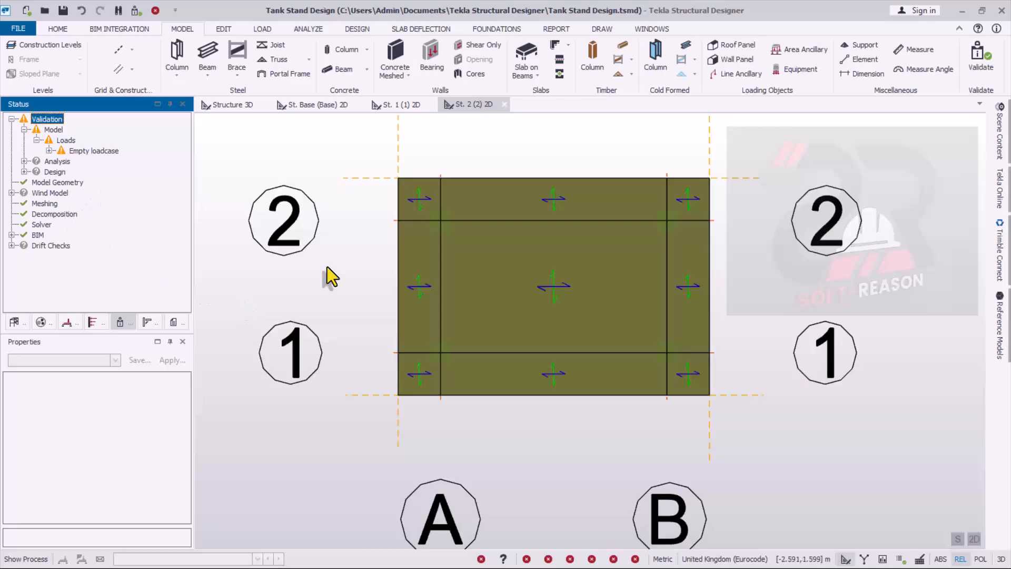
pyautogui.click(550, 447)
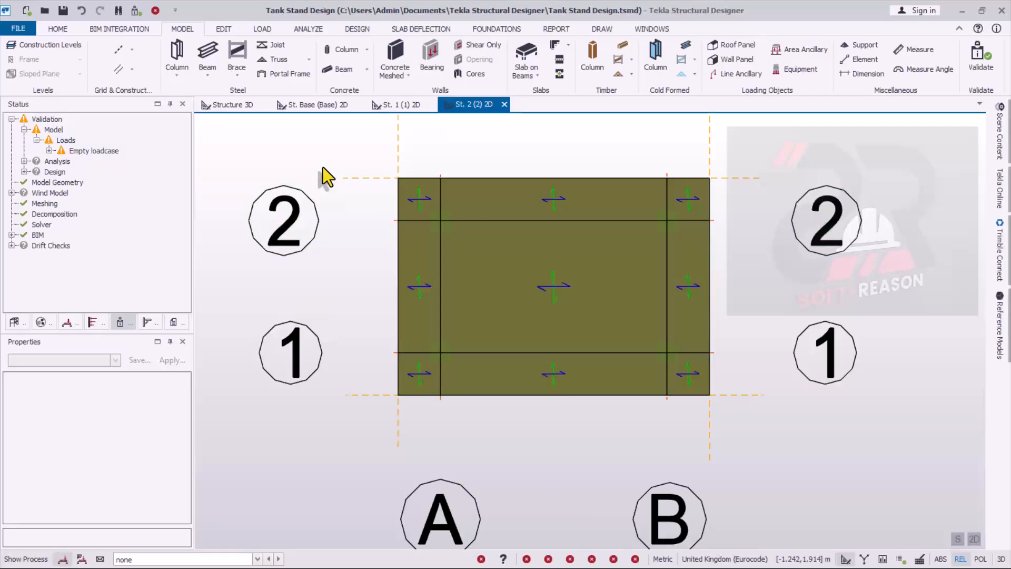
# - Examine the top slab, its overhang panels and the intermediate beams of the stand in the 3D structure view
pyautogui.click(227, 104)
pyautogui.scroll(5, 639, 388)
pyautogui.scroll(-6, 637, 385)
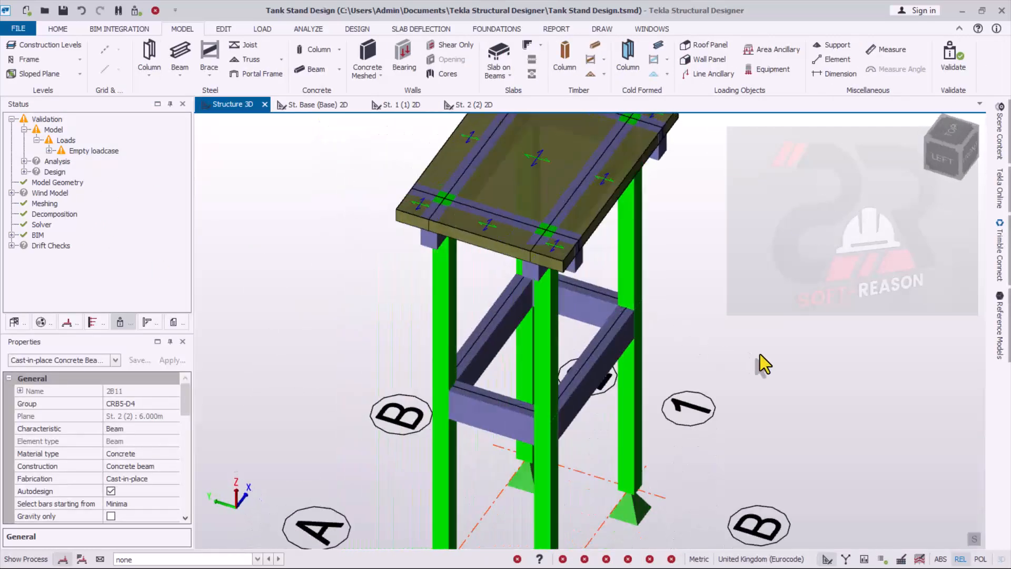
pyautogui.moveTo(513, 266); pyautogui.dragTo(585, 368, button='middle')
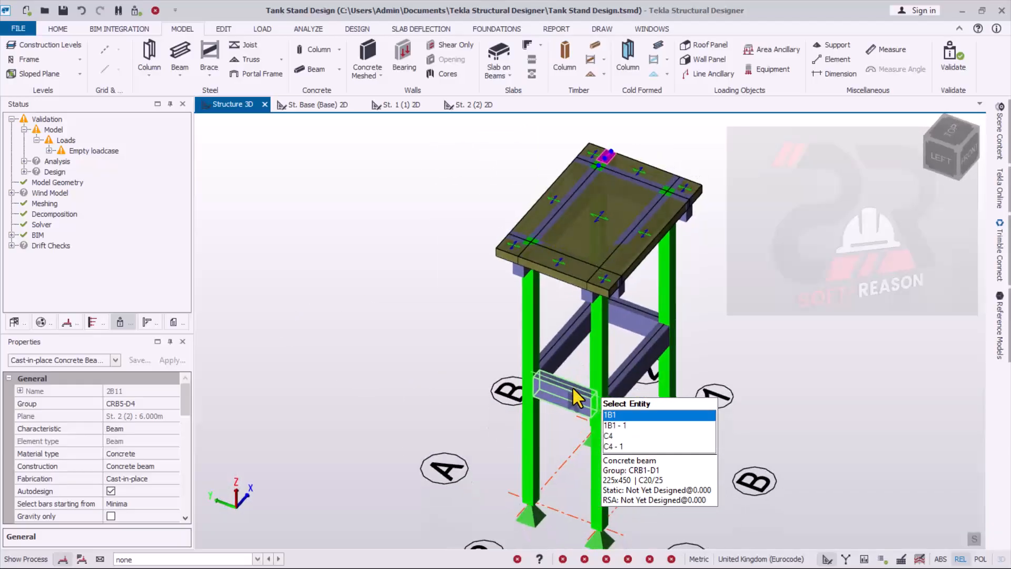
pyautogui.scroll(5, 654, 153)
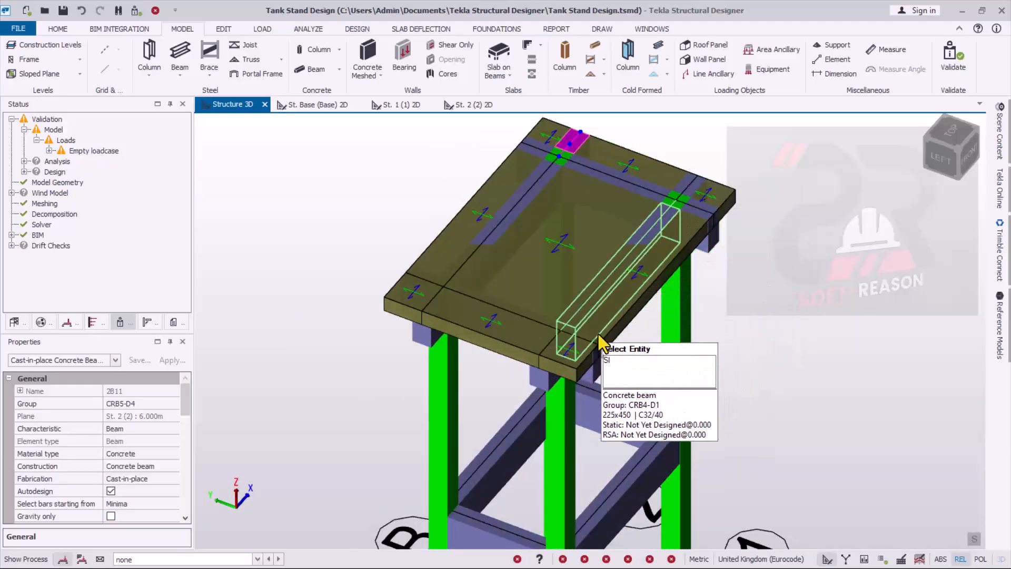
pyautogui.scroll(1, 680, 239)
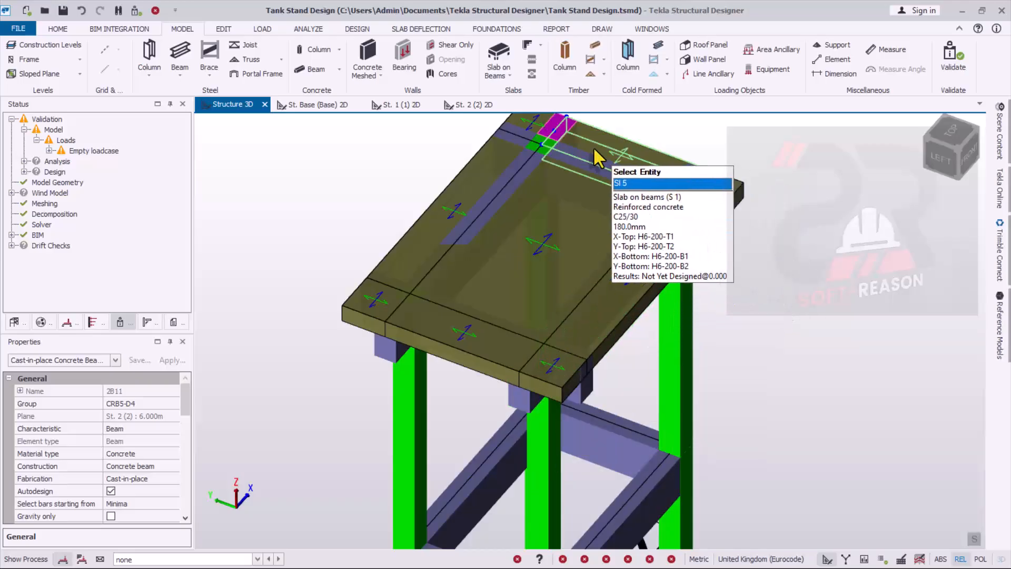
pyautogui.scroll(-2, 585, 300)
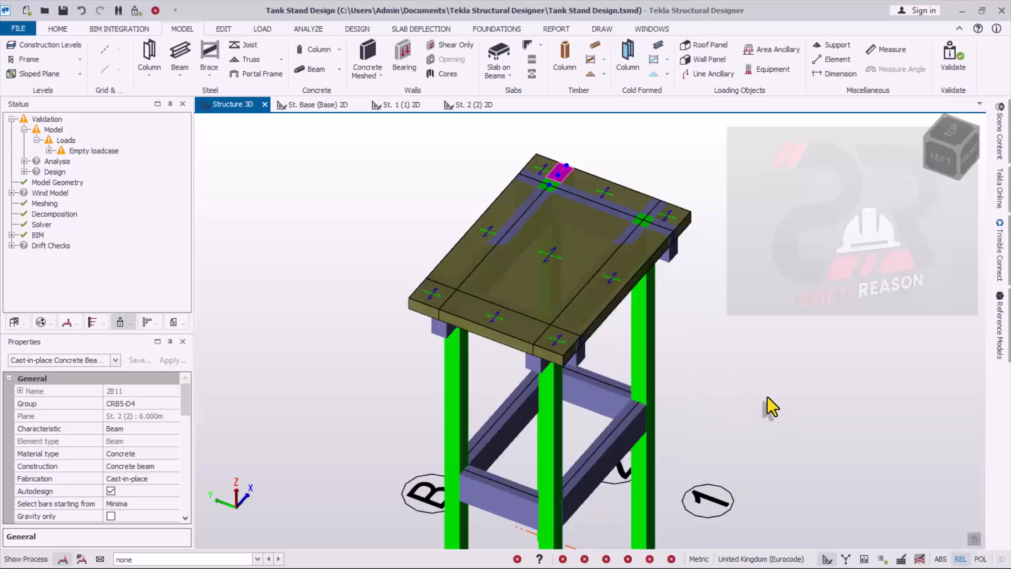
pyautogui.moveTo(767, 397); pyautogui.dragTo(601, 375, button='right')
pyautogui.scroll(-2, 678, 323)
pyautogui.scroll(2, 536, 459)
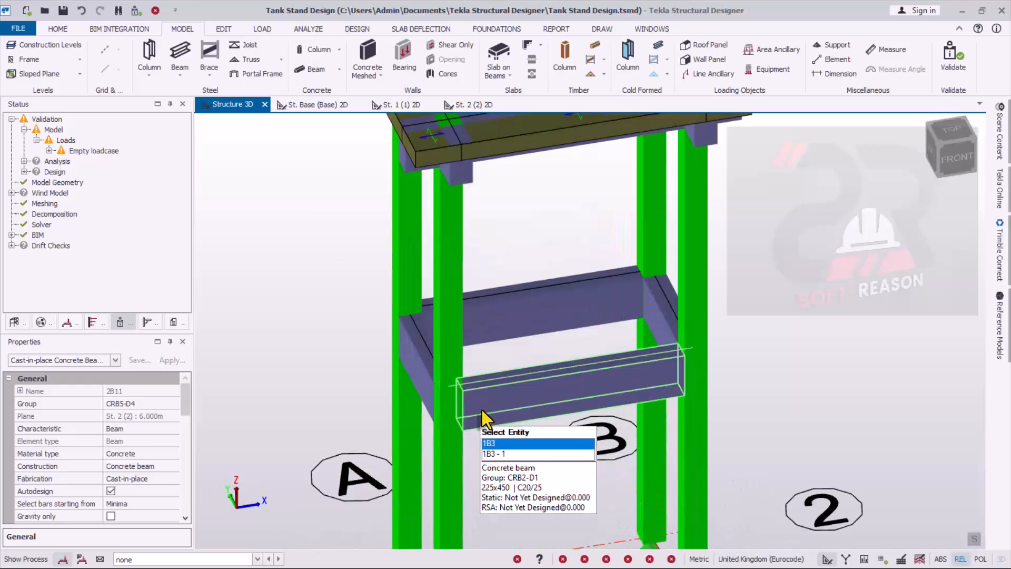
pyautogui.scroll(2, 507, 359)
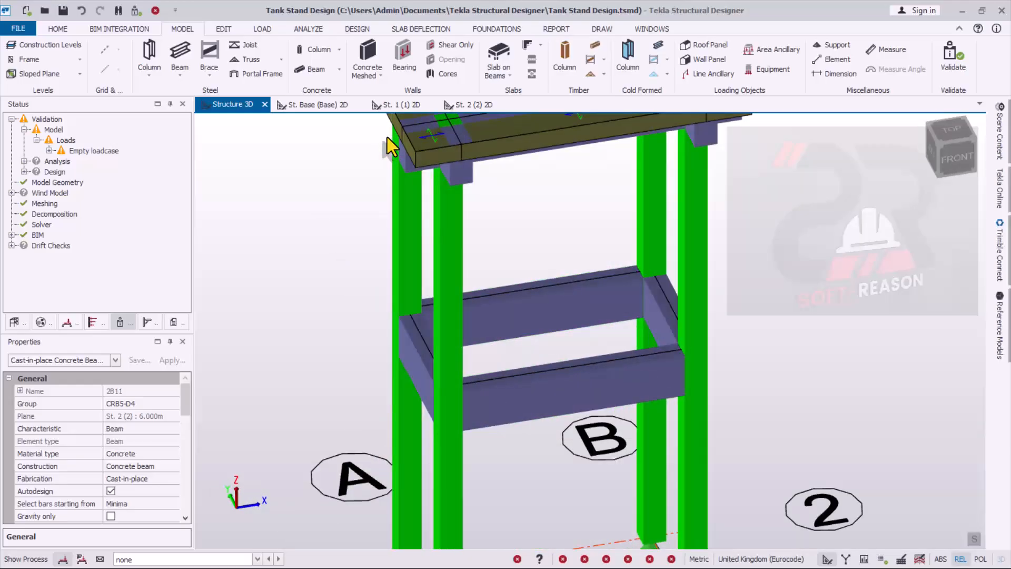
# - Start a slab on beams in the St. 1 plan, assigning it to a new slab instead of an existing one
pyautogui.click(391, 103)
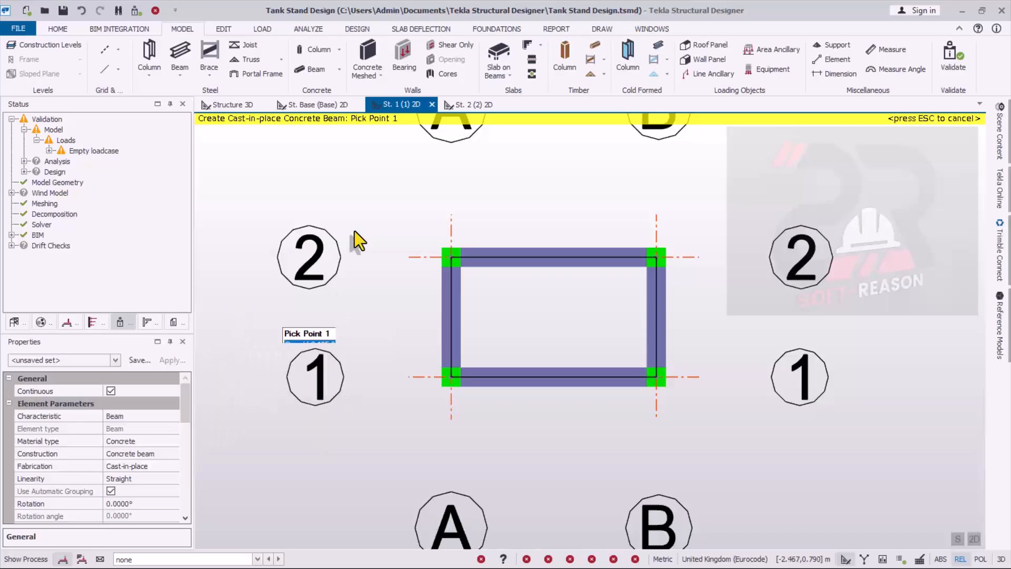
pyautogui.press('Escape')
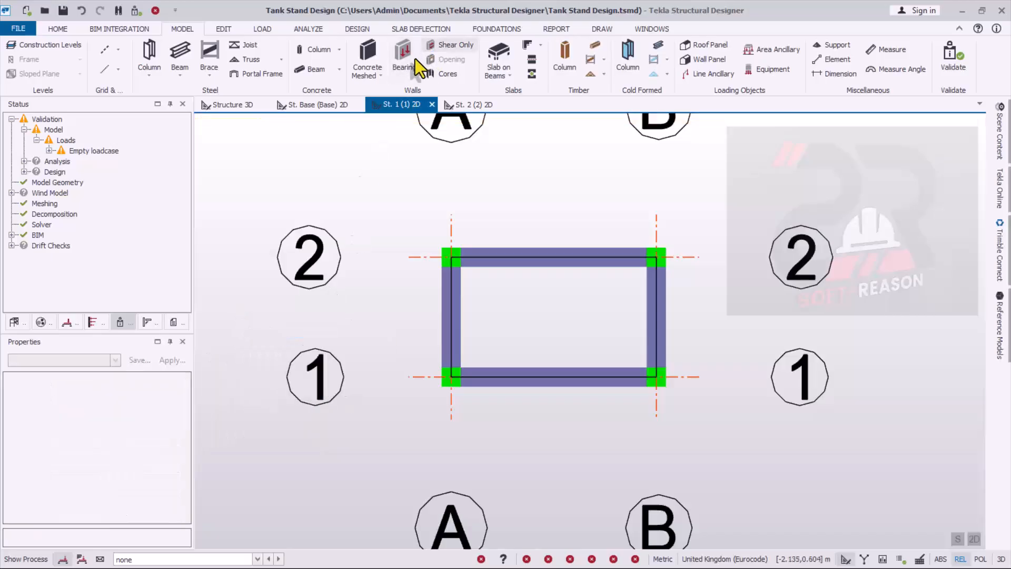
pyautogui.click(510, 76)
pyautogui.click(516, 91)
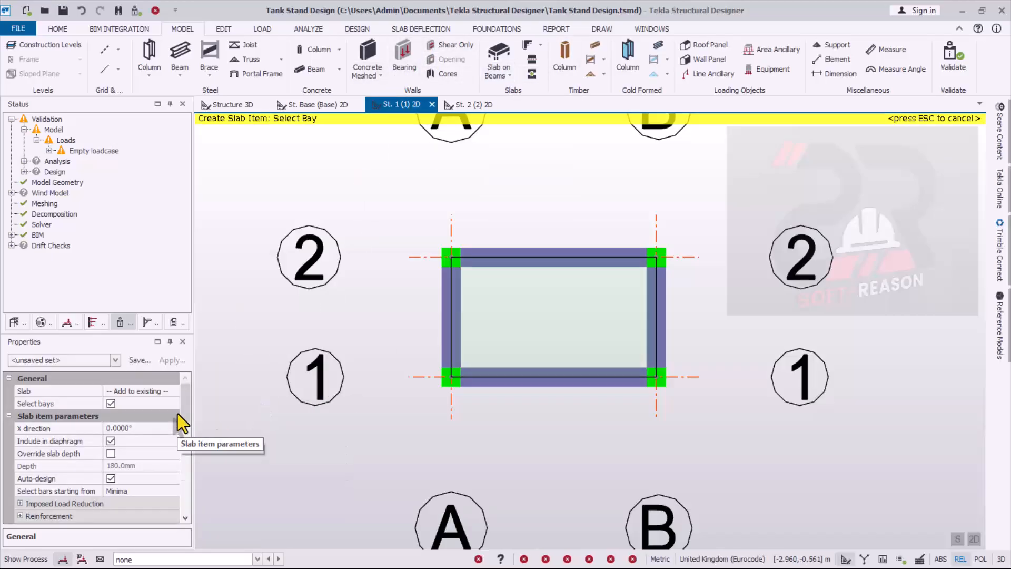
pyautogui.click(170, 391)
pyautogui.click(174, 391)
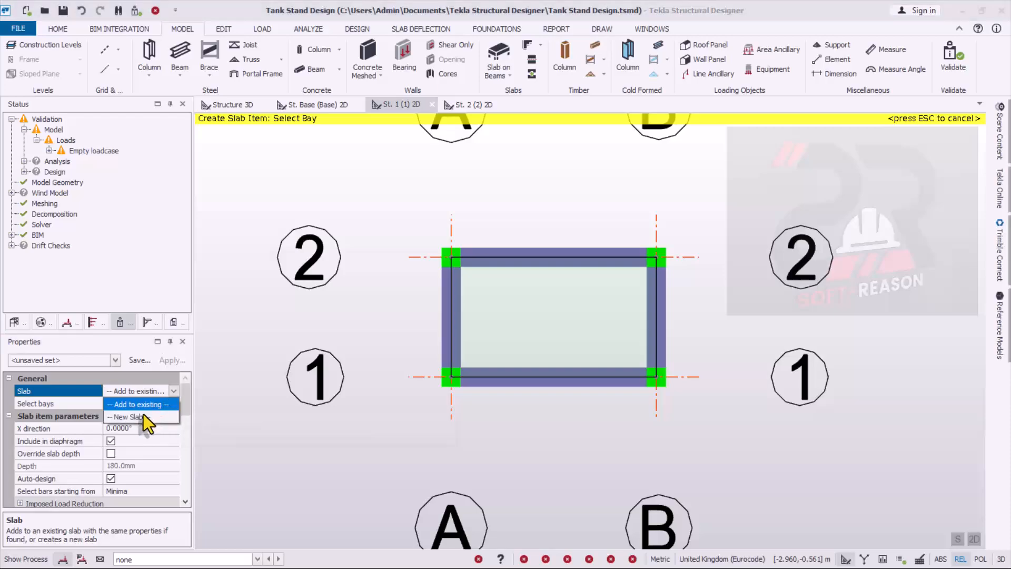
pyautogui.click(144, 414)
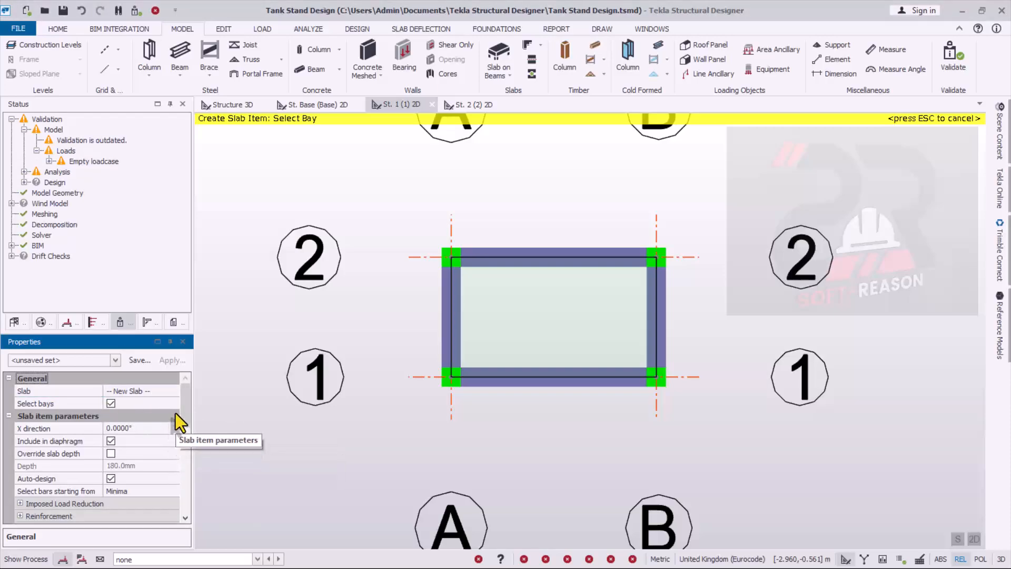
# - Set the new slab's concrete class to C20/25 and place it in the St. 1 bay between grids A–B and 1–2
pyautogui.moveTo(184, 409); pyautogui.dragTo(175, 471)
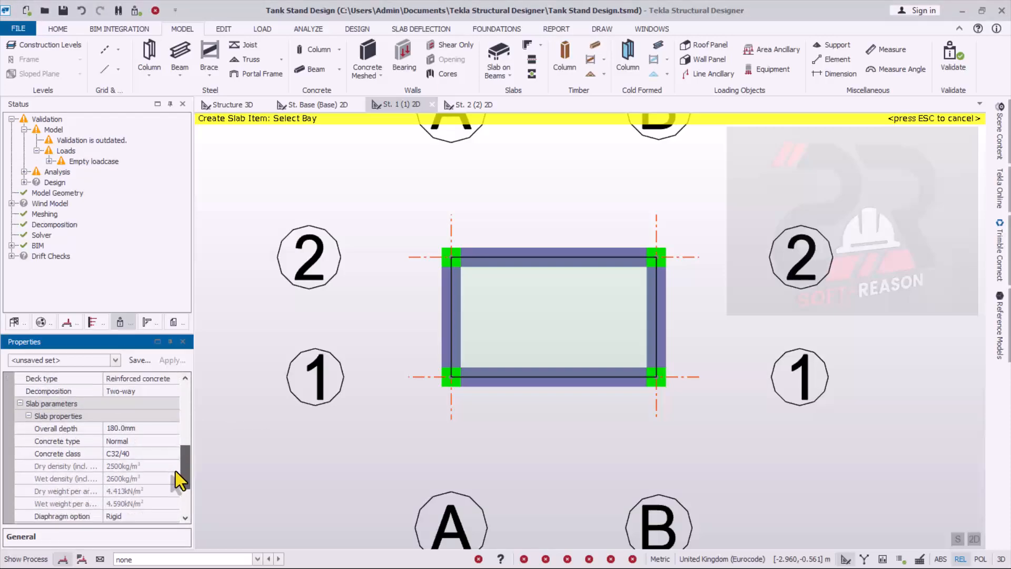
pyautogui.click(157, 456)
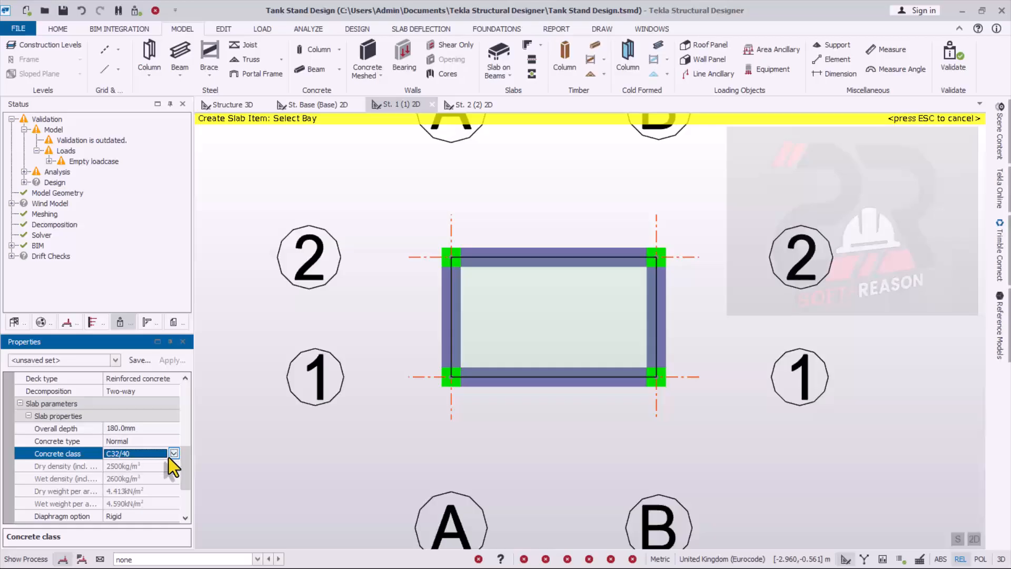
pyautogui.click(173, 454)
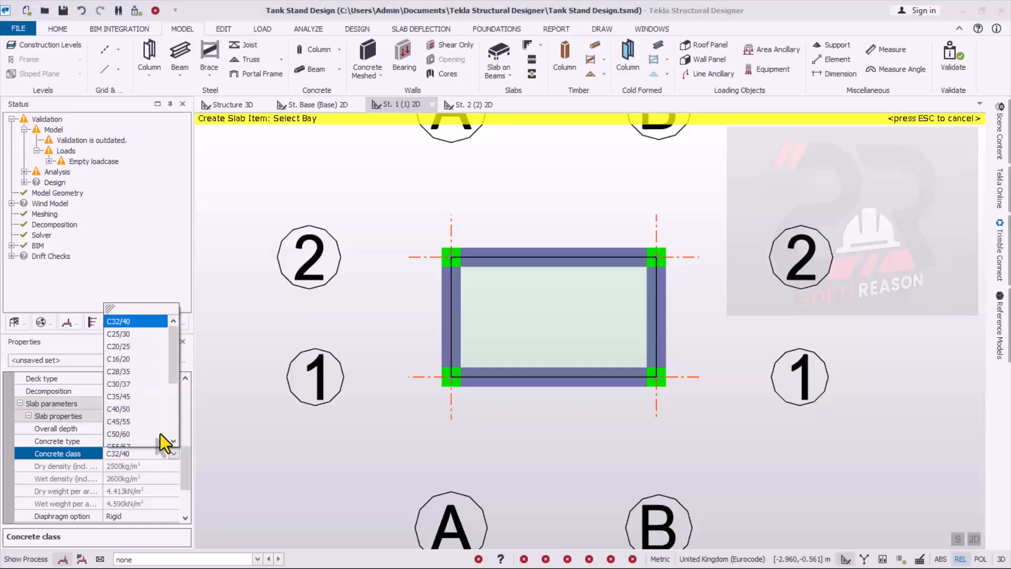
pyautogui.click(127, 350)
pyautogui.moveTo(186, 485); pyautogui.dragTo(186, 504)
pyautogui.moveTo(183, 503); pyautogui.dragTo(187, 426)
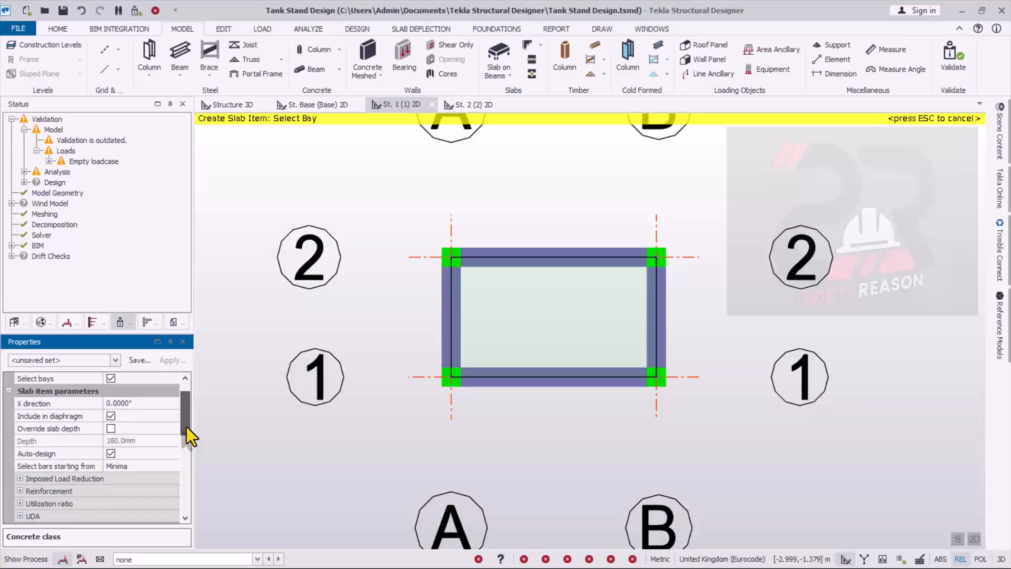
pyautogui.click(535, 317)
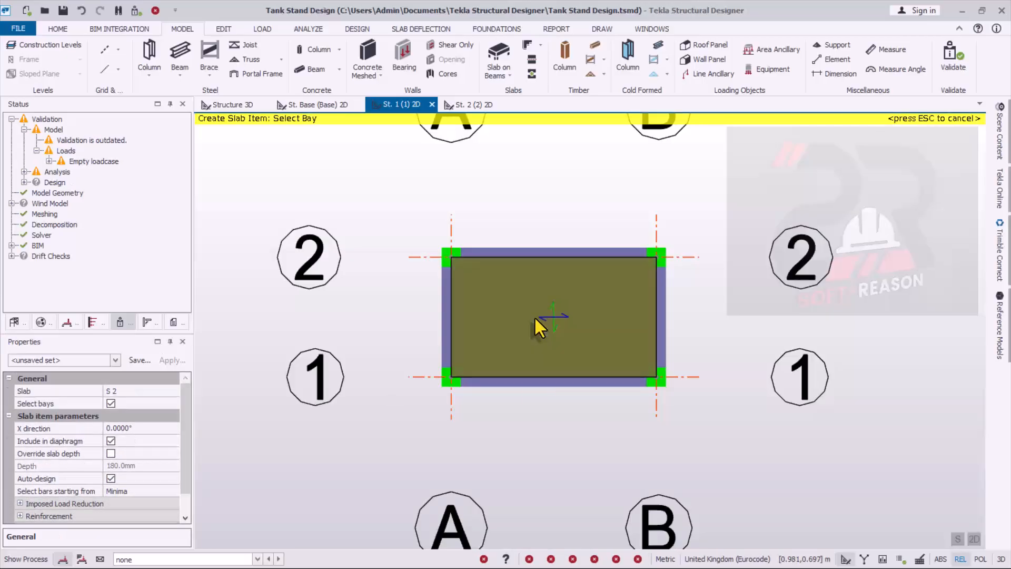
# - Examine the intermediate slab and the complete stand from several angles in the 3D structure view
pyautogui.click(240, 106)
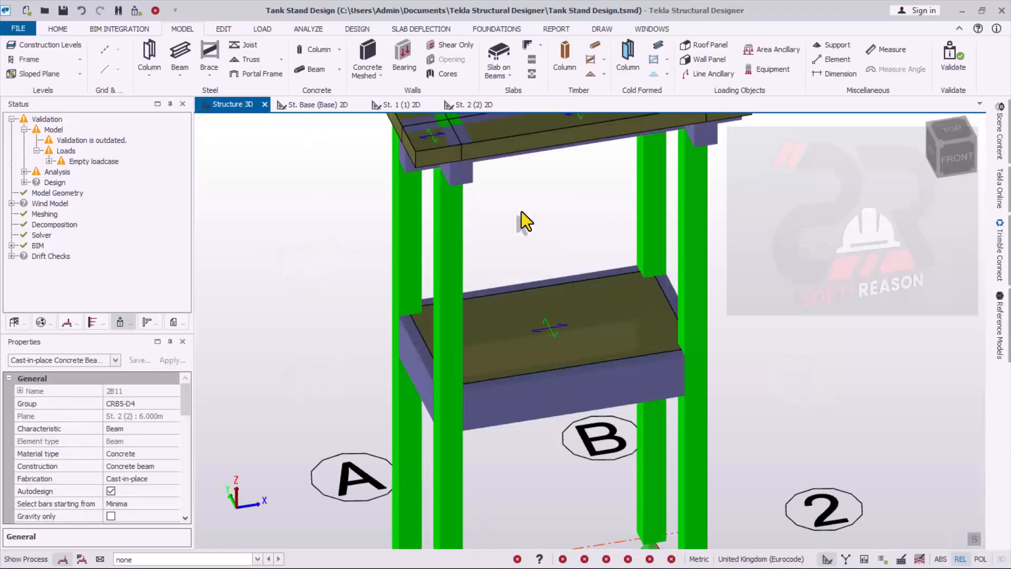
pyautogui.scroll(-2, 529, 417)
pyautogui.moveTo(529, 417); pyautogui.dragTo(621, 441, button='right')
pyautogui.scroll(4, 573, 415)
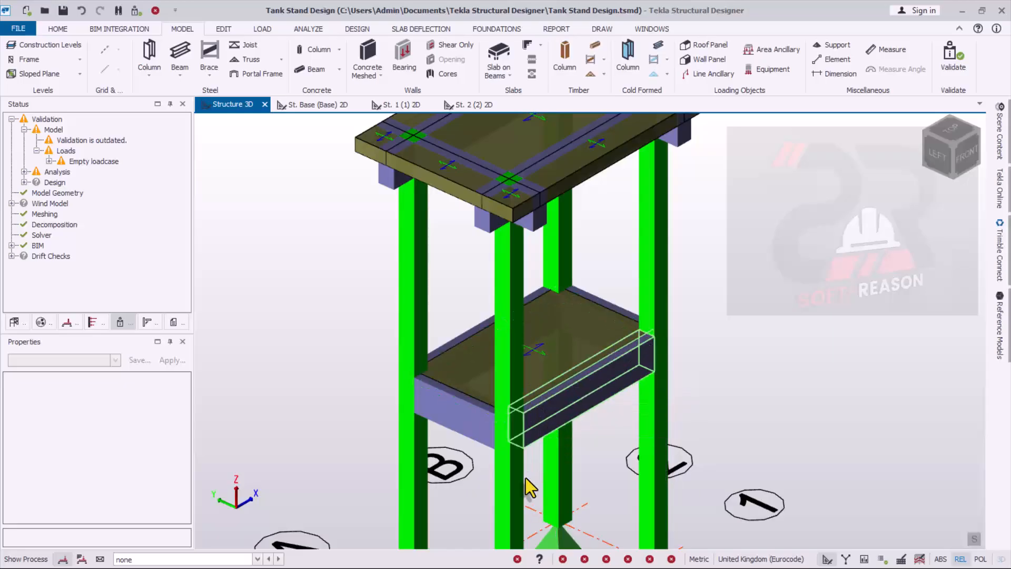
pyautogui.scroll(-3, 549, 394)
pyautogui.scroll(2, 548, 394)
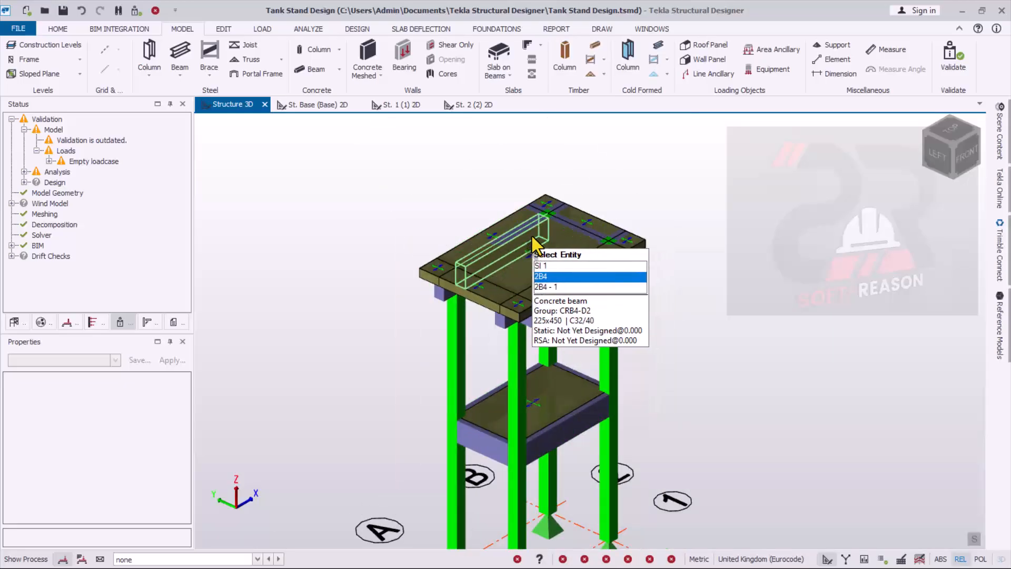
pyautogui.scroll(2, 550, 239)
pyautogui.scroll(-5, 505, 241)
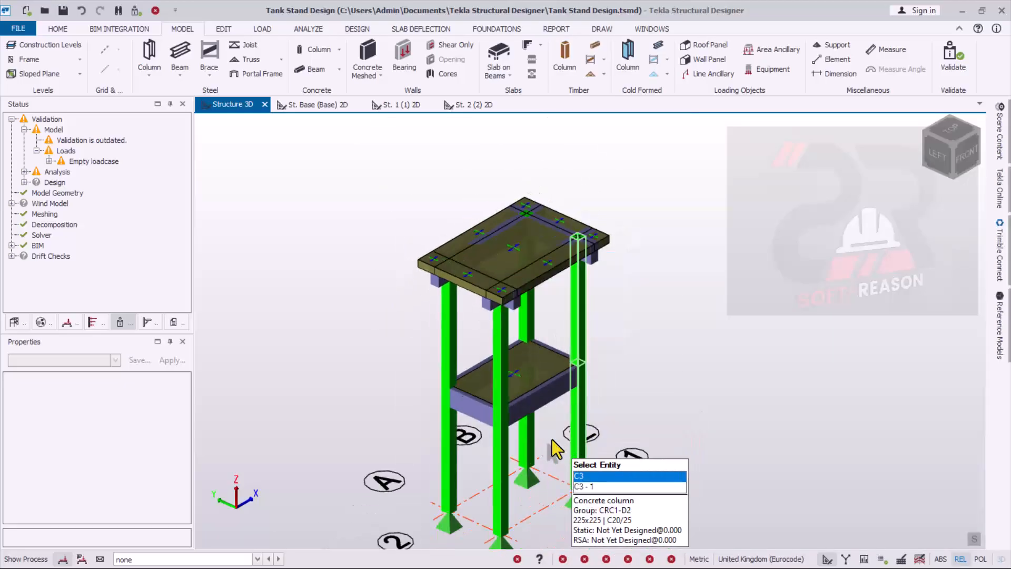
pyautogui.scroll(3, 463, 401)
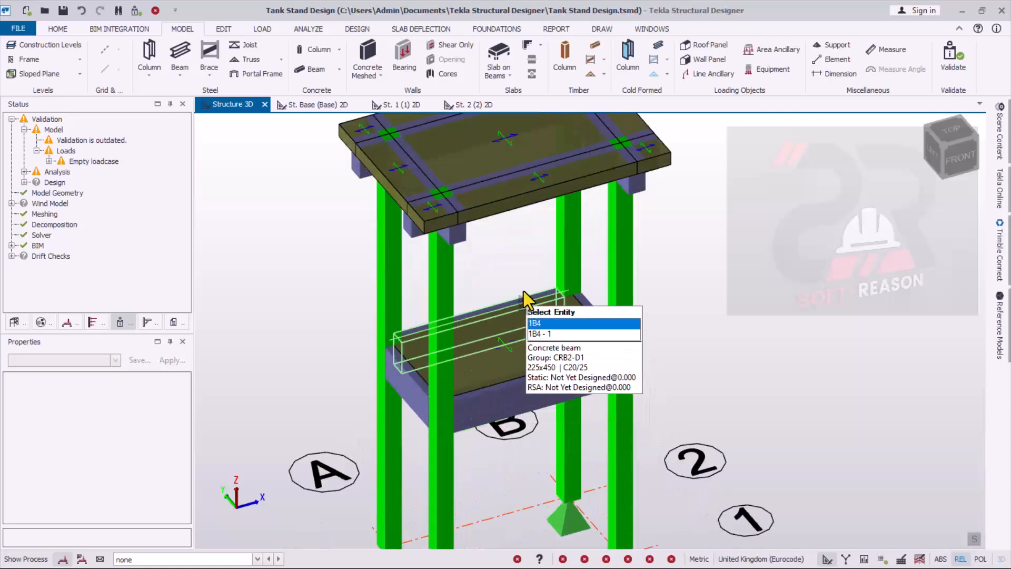
pyautogui.scroll(-3, 463, 390)
pyautogui.scroll(1, 526, 384)
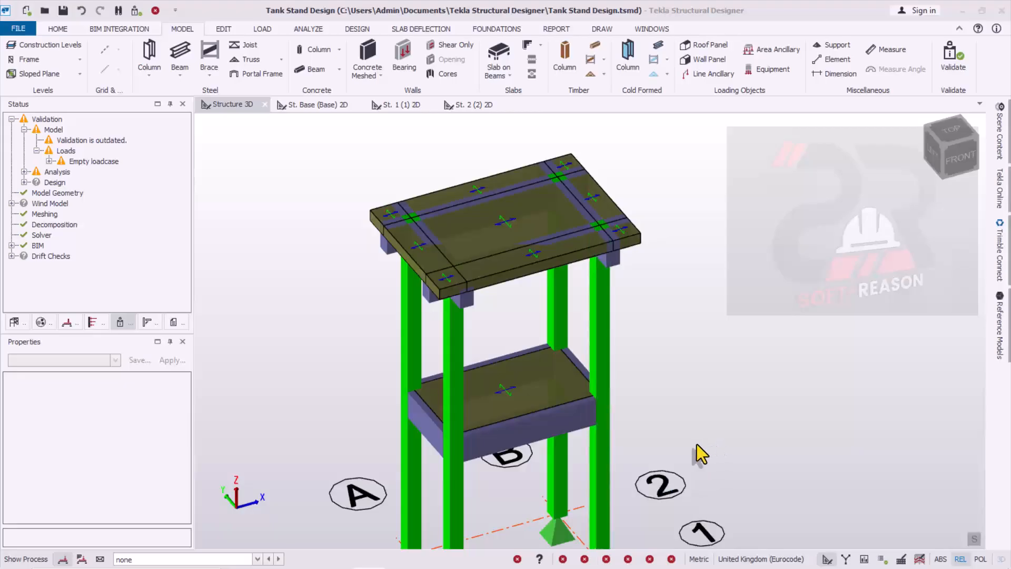
# - Switch to the image 10k Capacity.jpg, review the 10,000-litre tank pressure calculation against the model, and minimize it
pyautogui.press('super')
pyautogui.click(468, 558)
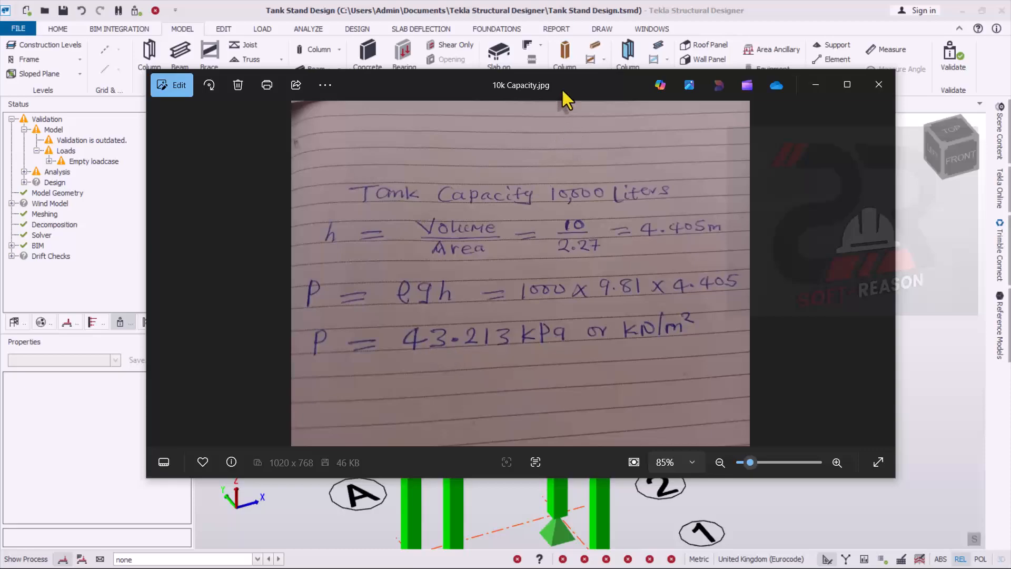
pyautogui.moveTo(564, 87); pyautogui.dragTo(563, 485)
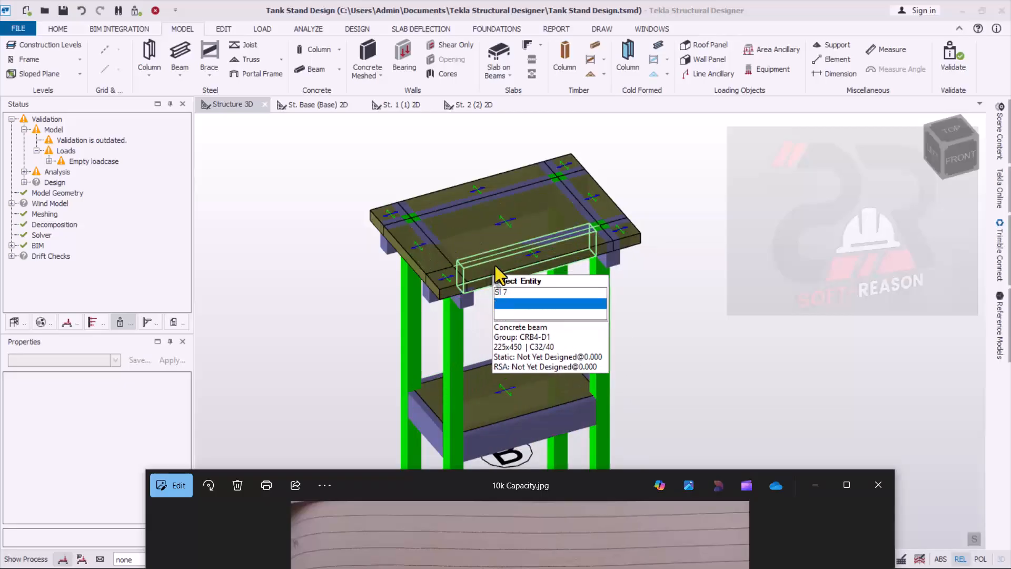
pyautogui.moveTo(577, 472); pyautogui.dragTo(508, 112)
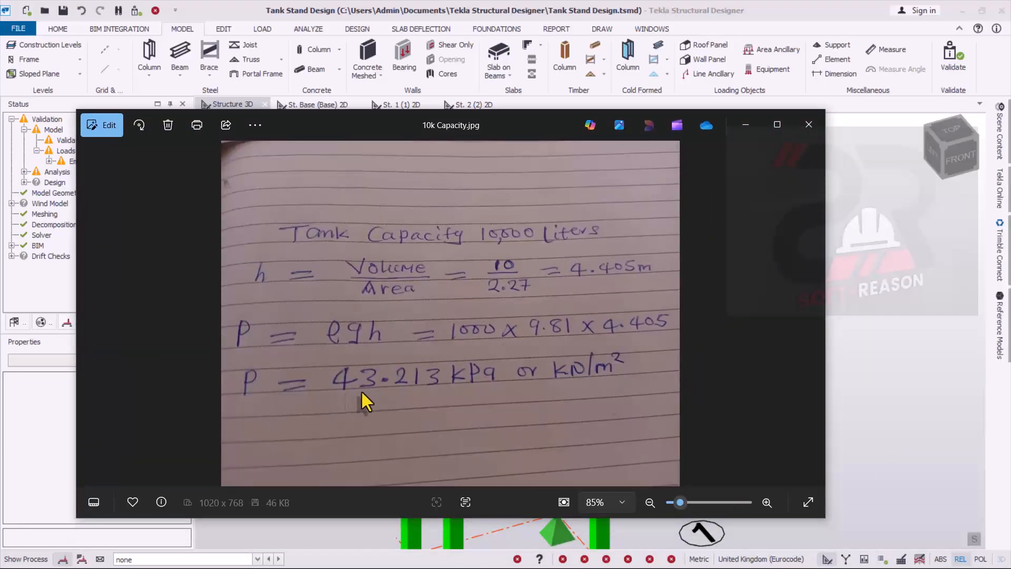
pyautogui.moveTo(548, 127); pyautogui.dragTo(672, 500)
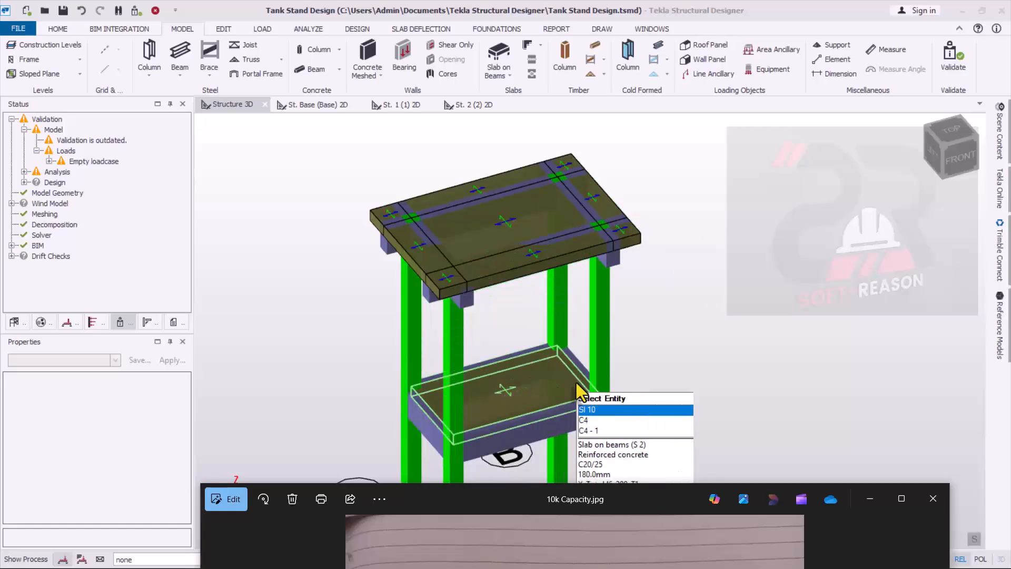
pyautogui.moveTo(644, 496); pyautogui.dragTo(599, 138)
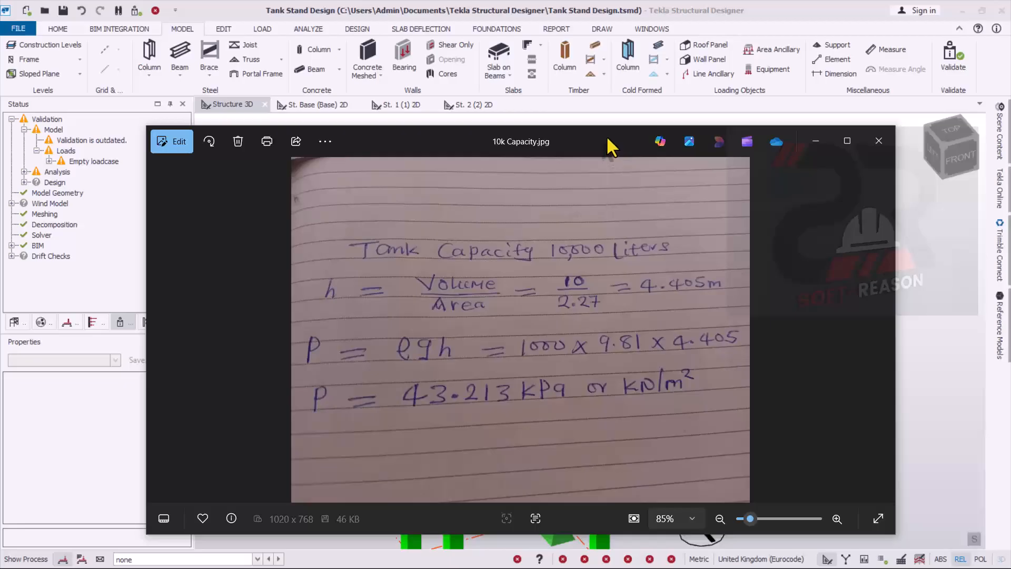
pyautogui.moveTo(607, 138); pyautogui.dragTo(584, 177)
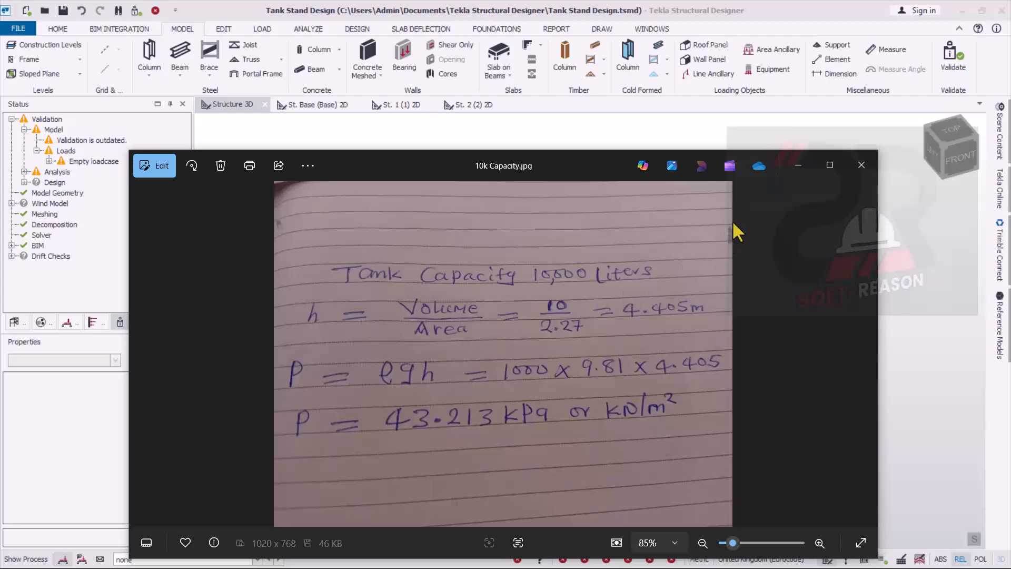
pyautogui.click(799, 167)
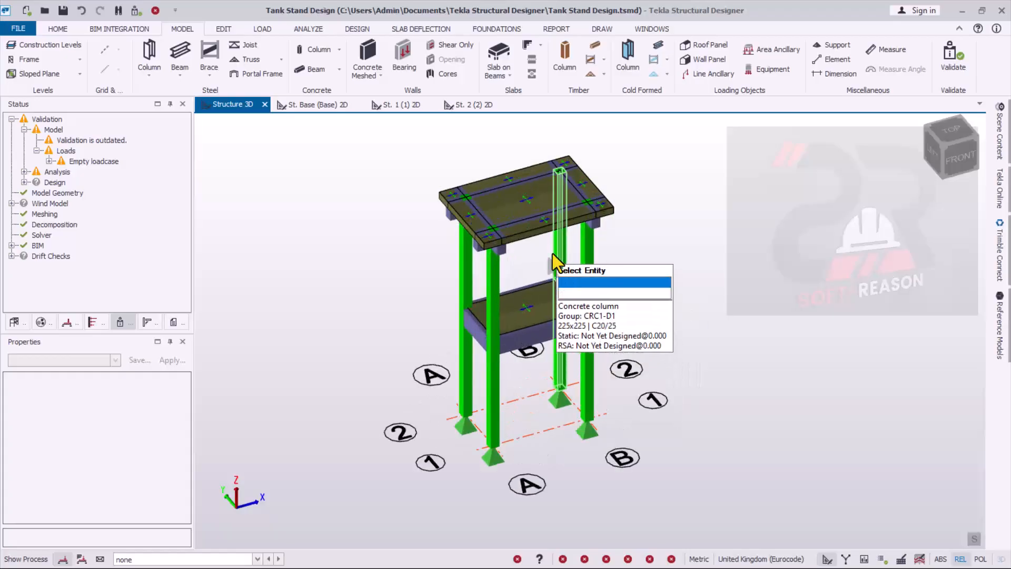
# - Delete the Services loadcase from the model's loadcase definitions
pyautogui.scroll(2, 474, 151)
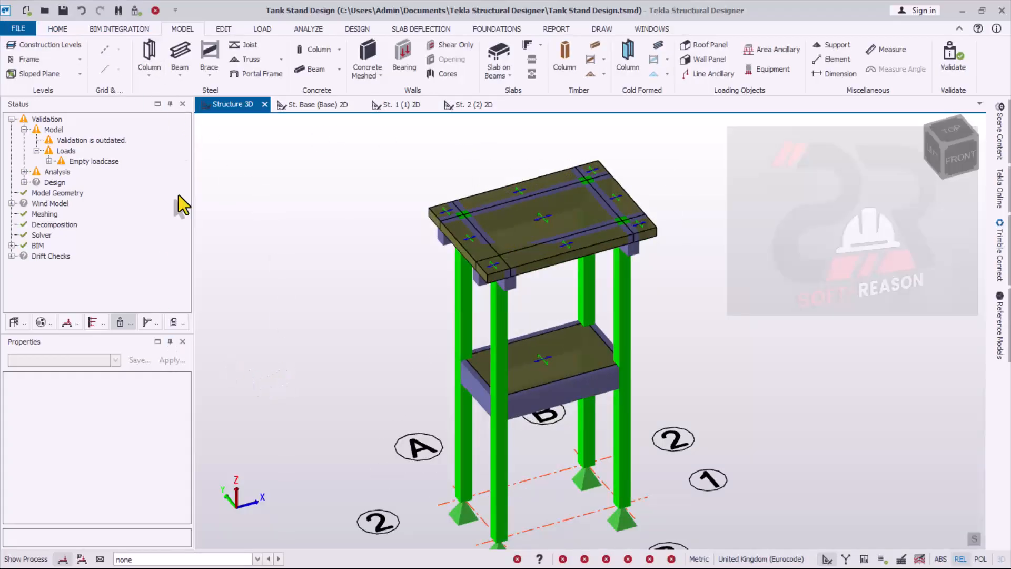
pyautogui.click(263, 29)
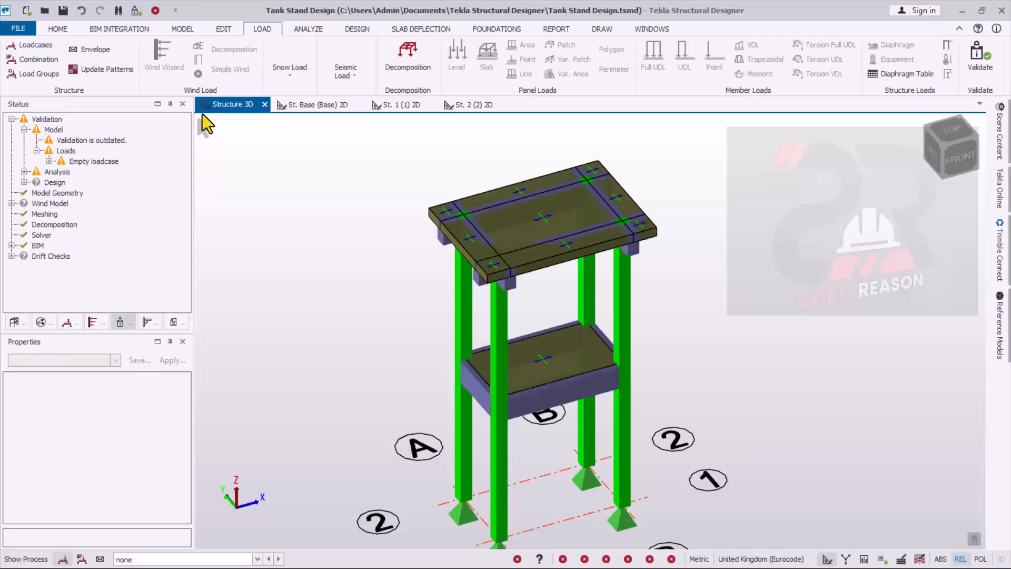
pyautogui.click(37, 48)
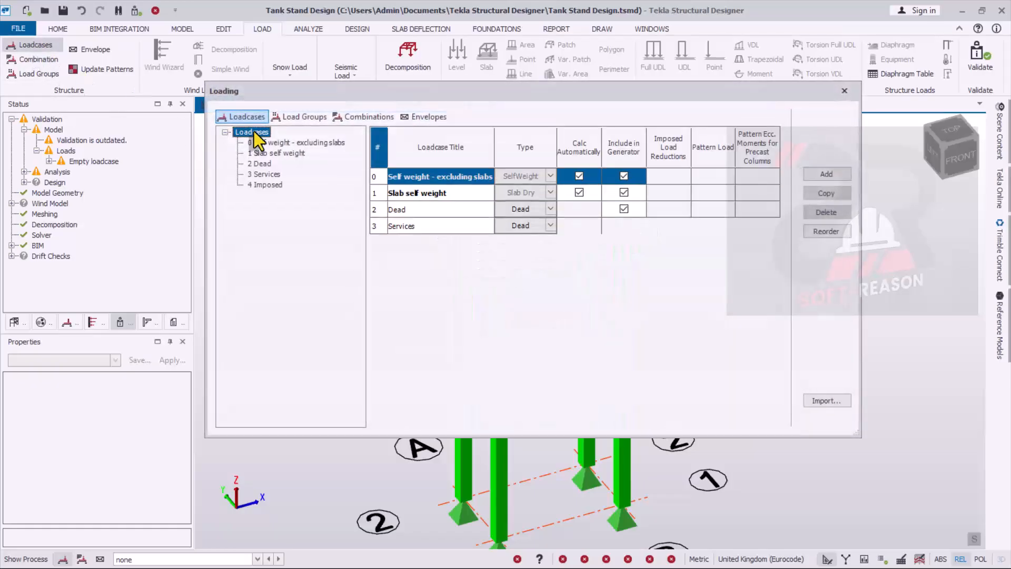
pyautogui.moveTo(390, 89)
pyautogui.mouseDown()
pyautogui.moveTo(444, 97)
pyautogui.moveTo(390, 103)
pyautogui.mouseUp()
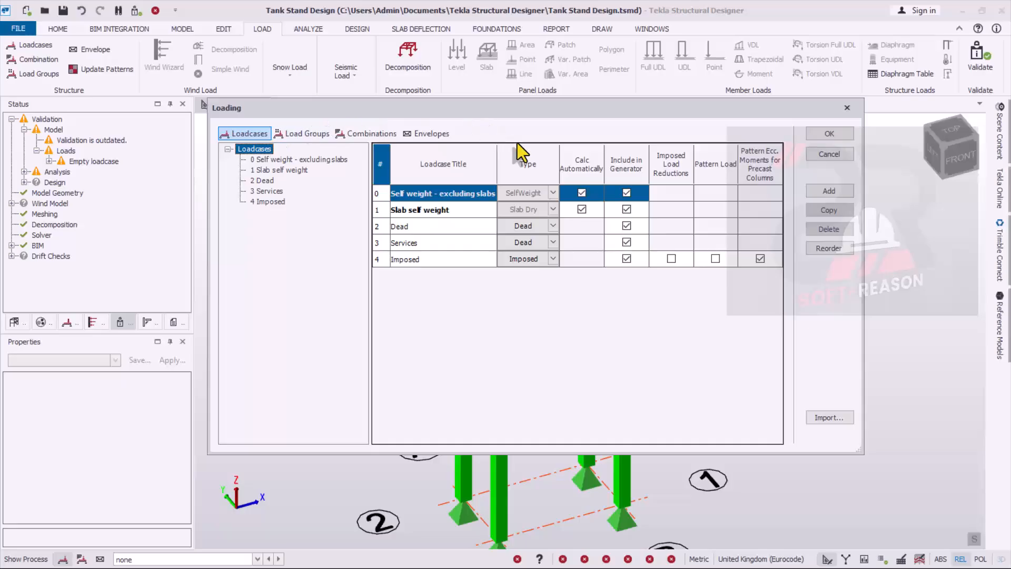
pyautogui.moveTo(402, 112); pyautogui.dragTo(422, 123)
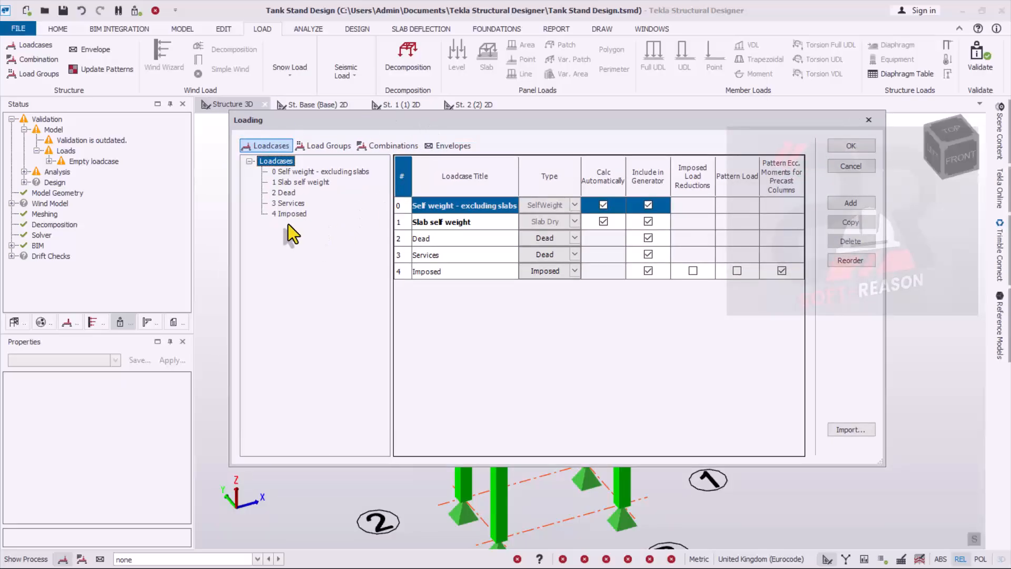
pyautogui.click(288, 205)
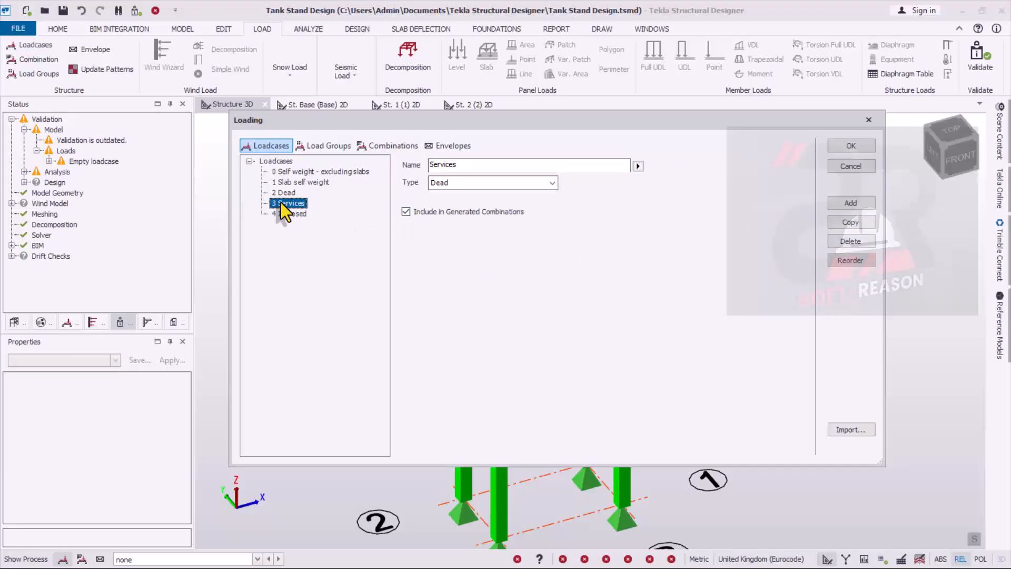
pyautogui.click(850, 241)
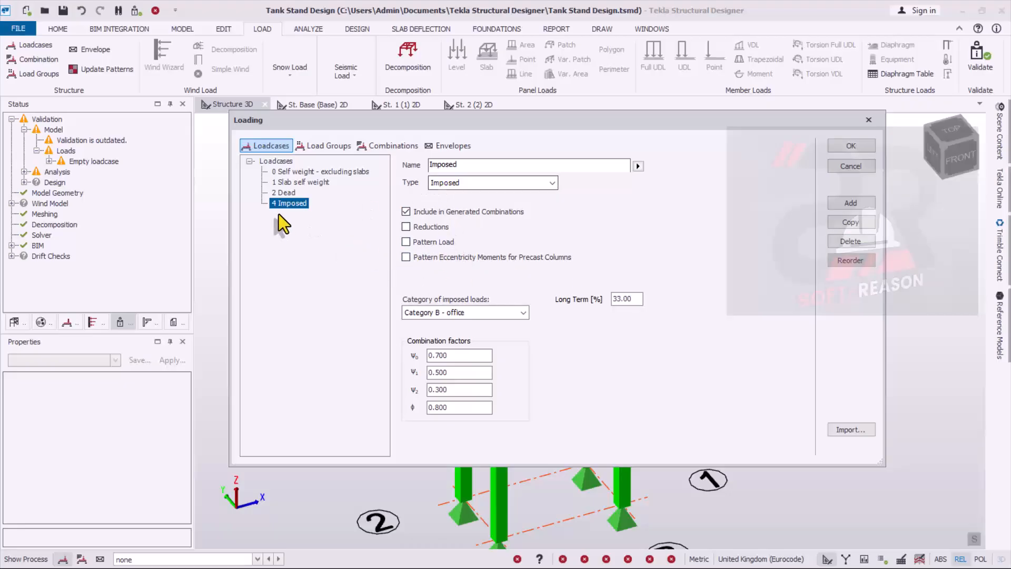
# - Review the settings of the Dead and Imposed loadcases and accept the loadcase definitions
pyautogui.click(281, 193)
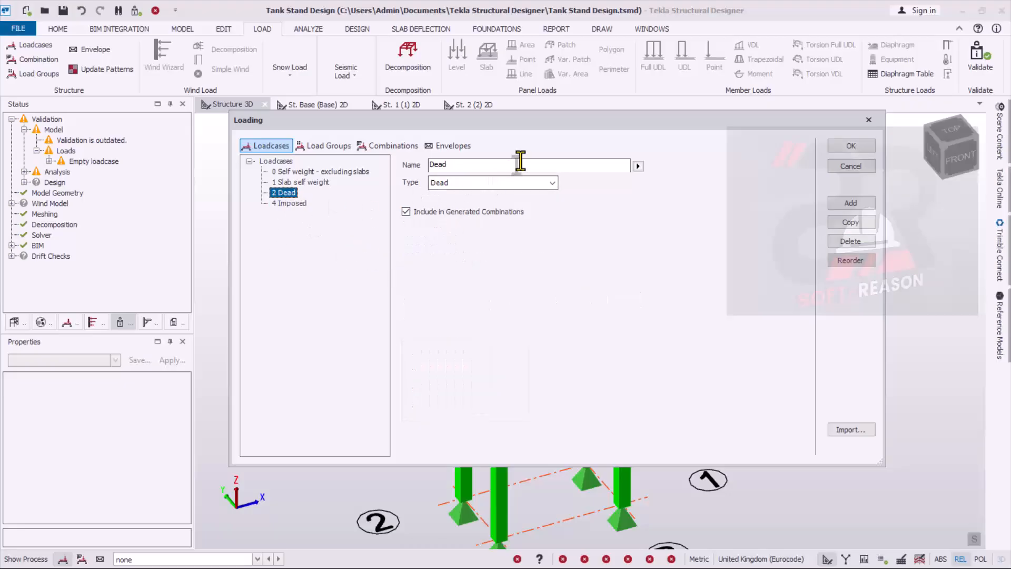
pyautogui.click(289, 202)
pyautogui.click(288, 195)
pyautogui.click(290, 201)
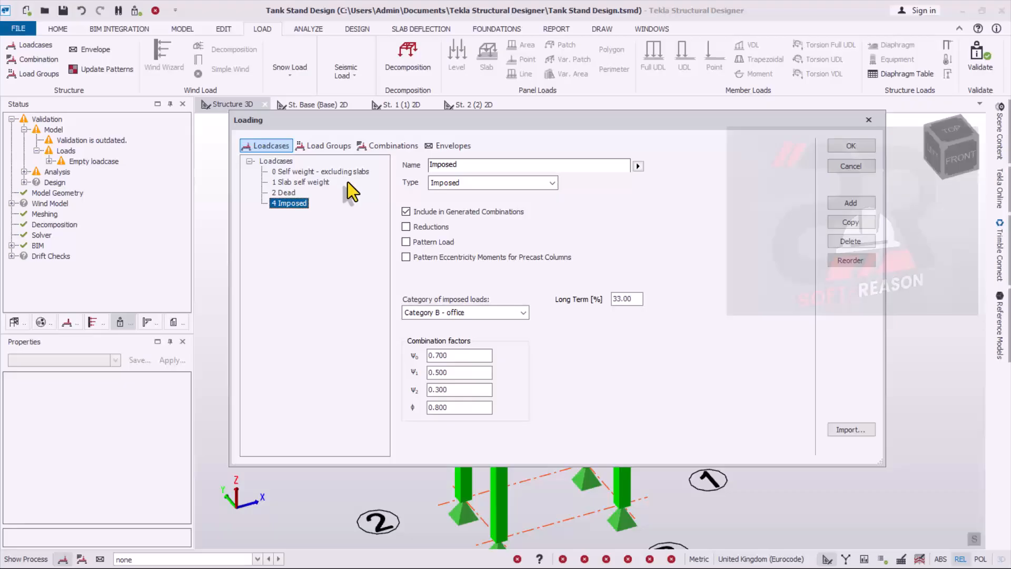
pyautogui.click(842, 150)
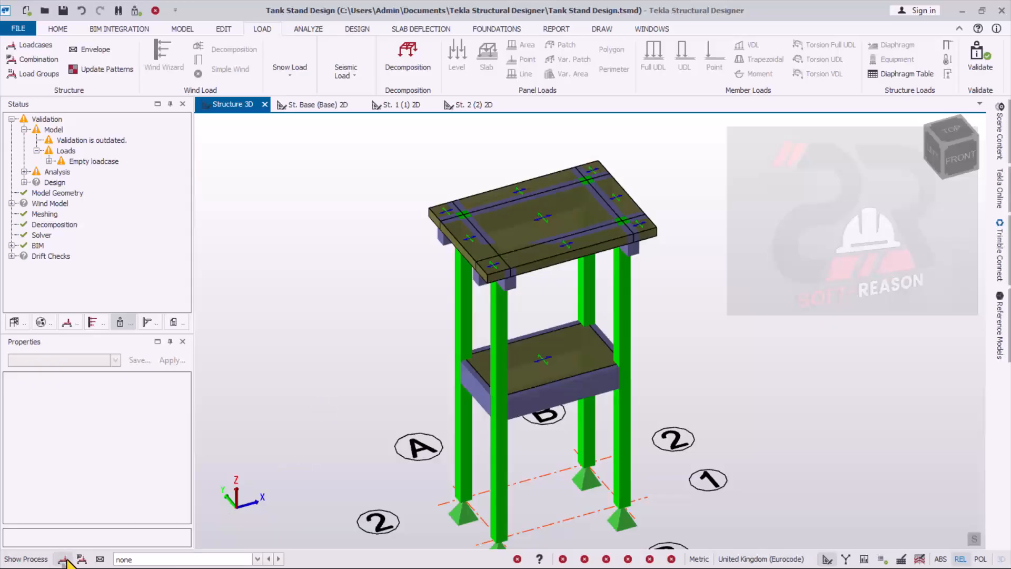
# - Apply a 22 kN/m² slab load in the Dead loadcase to the top slab and the intermediate slab
pyautogui.click(138, 561)
pyautogui.click(136, 528)
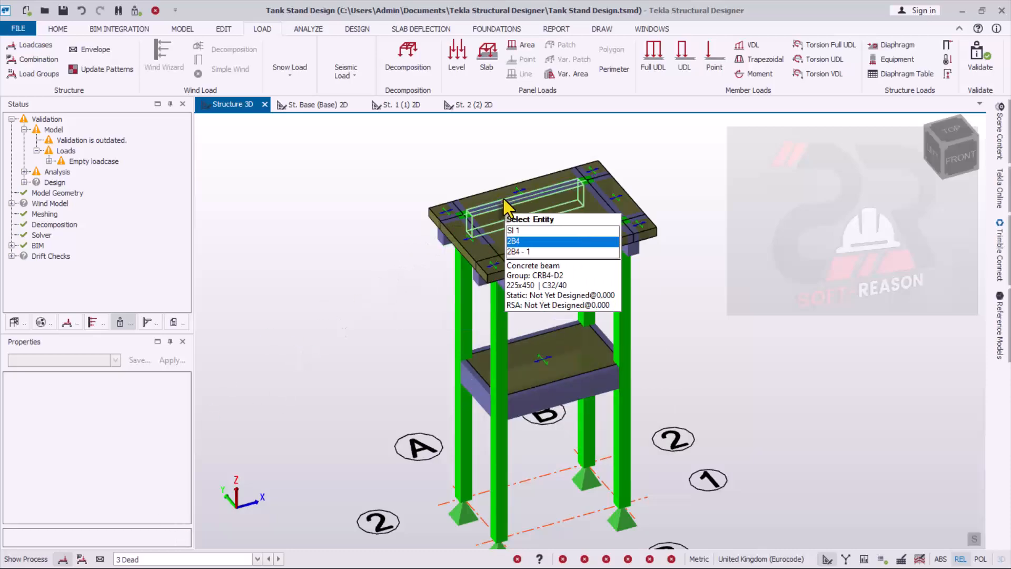
pyautogui.click(489, 57)
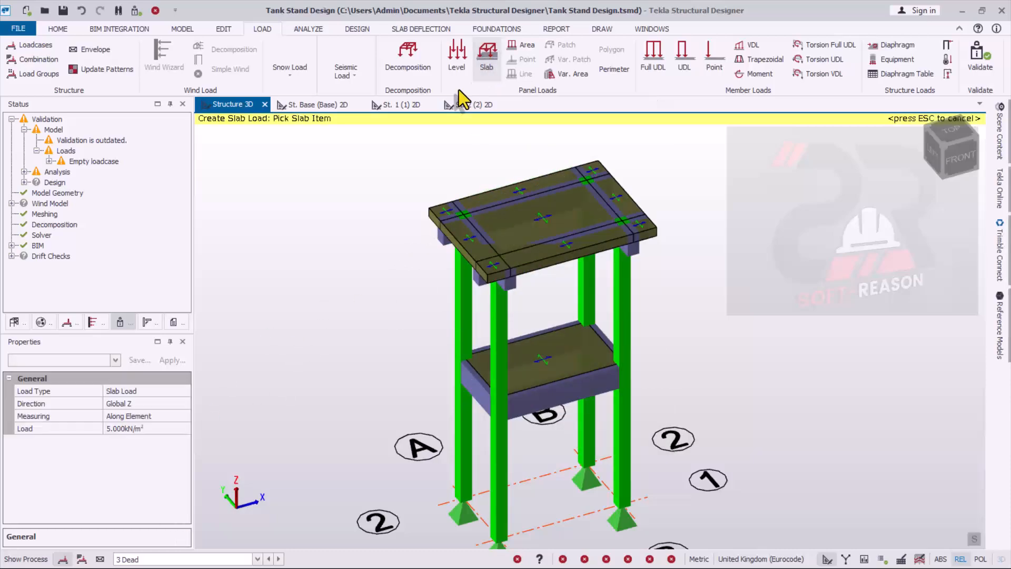
pyautogui.click(148, 428)
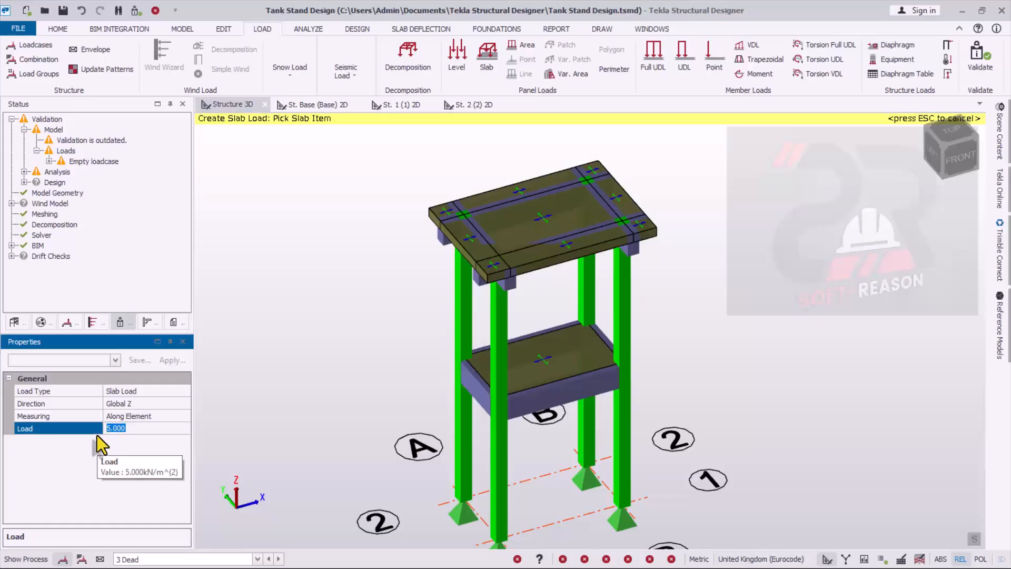
pyautogui.press('BackSpace')
pyautogui.press('BackSpace')
pyautogui.press('BackSpace')
pyautogui.press('BackSpace')
pyautogui.press('BackSpace')
pyautogui.write('22')
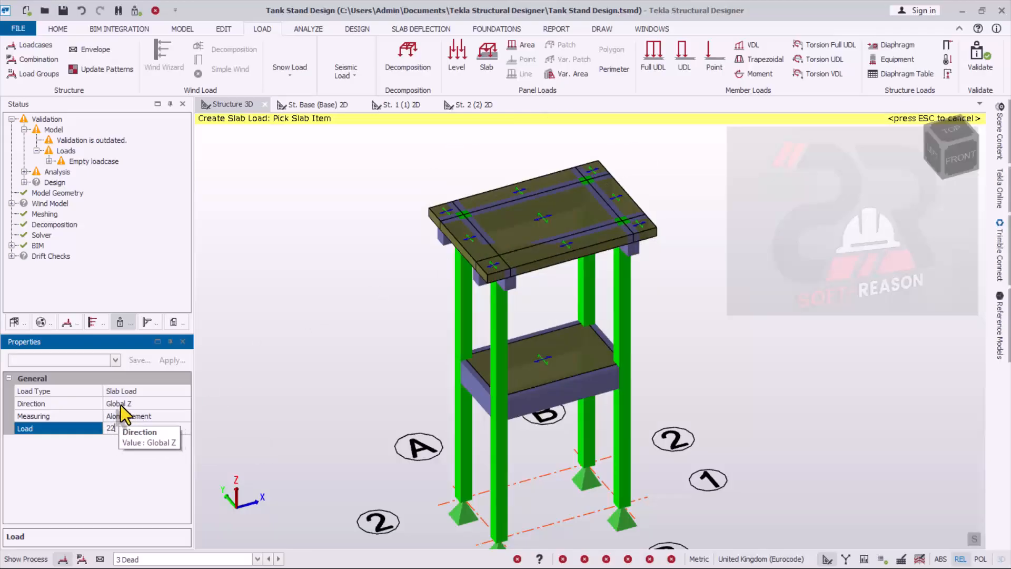
pyautogui.click(486, 247)
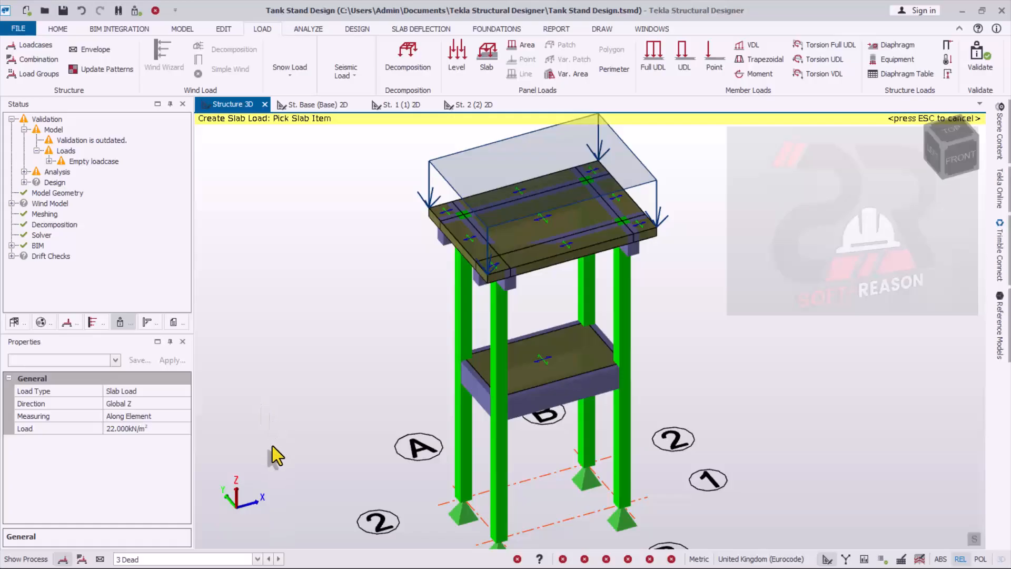
pyautogui.click(538, 371)
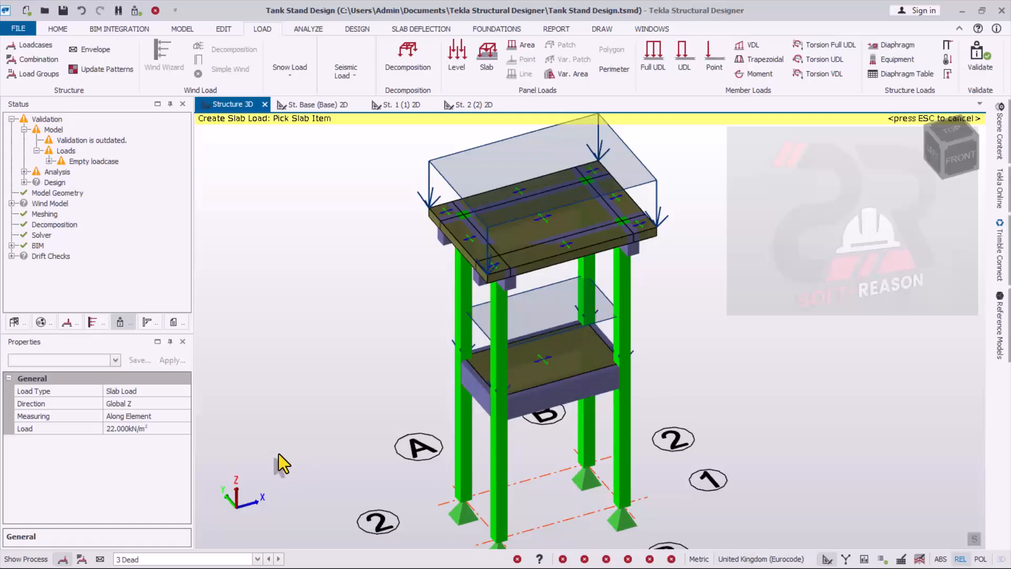
# - Apply a 2 kN/m² slab load in the Imposed loadcase to the top slab and the intermediate slab
pyautogui.click(150, 560)
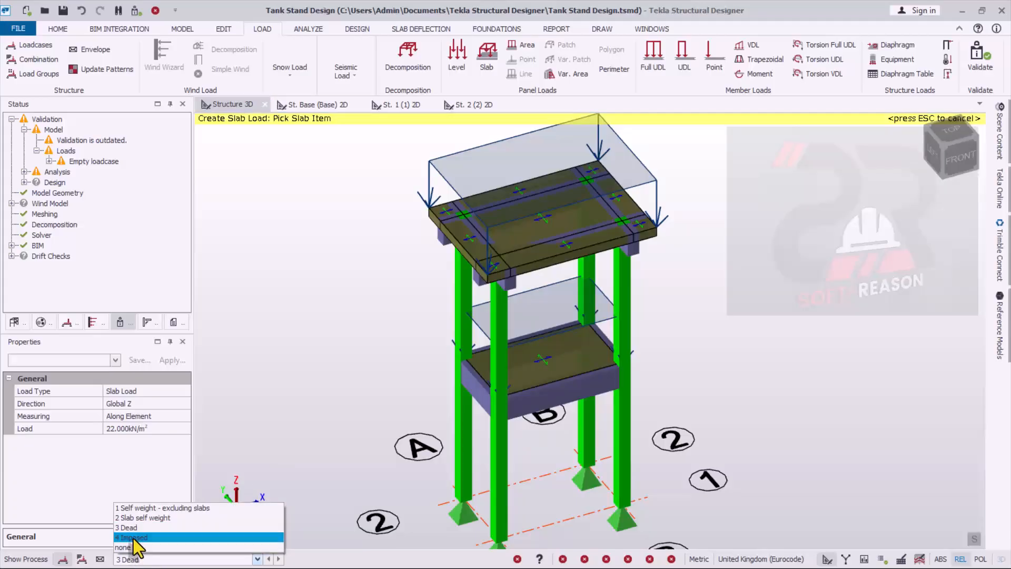
pyautogui.click(134, 538)
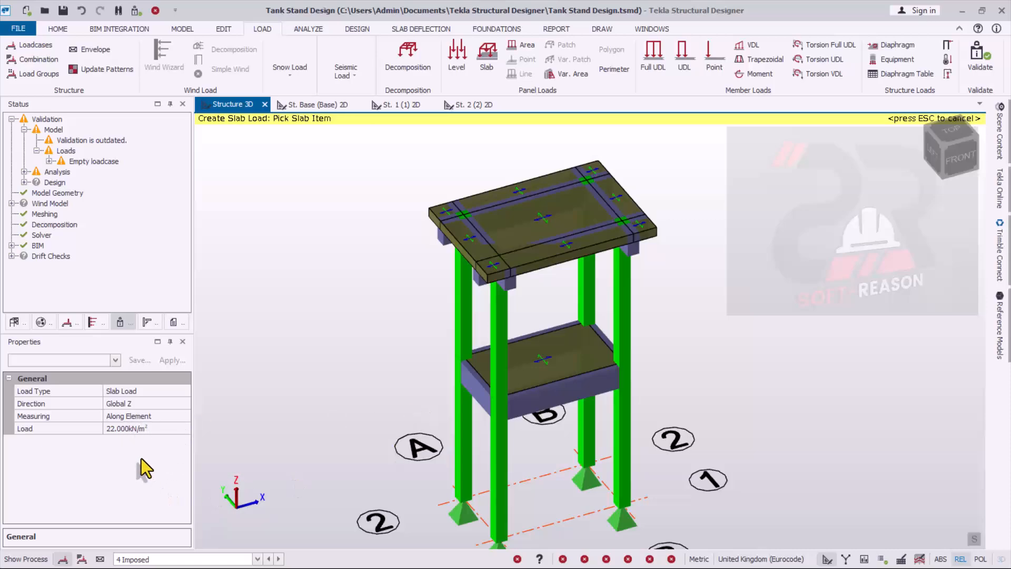
pyautogui.click(159, 428)
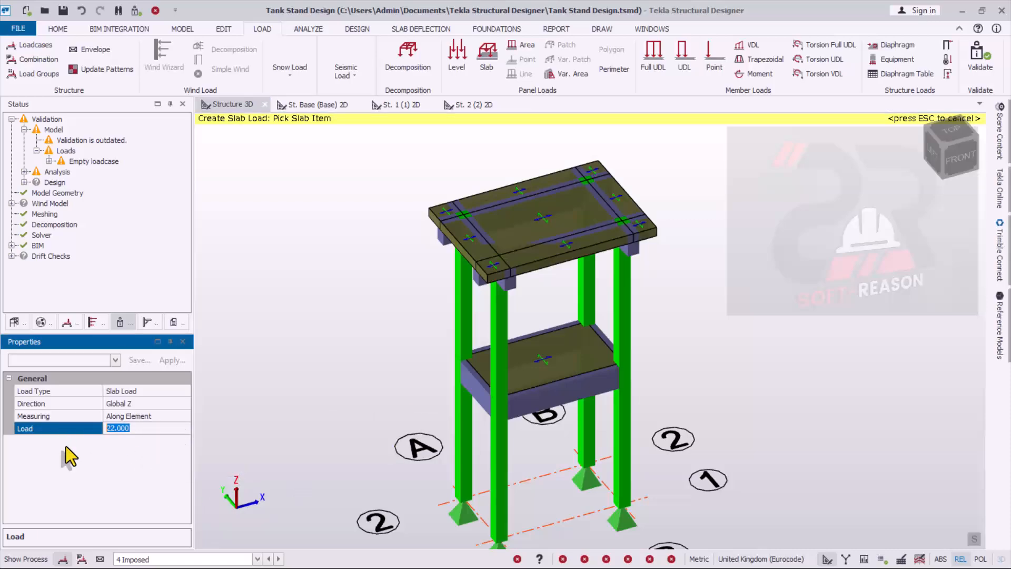
pyautogui.write('2')
pyautogui.click(141, 405)
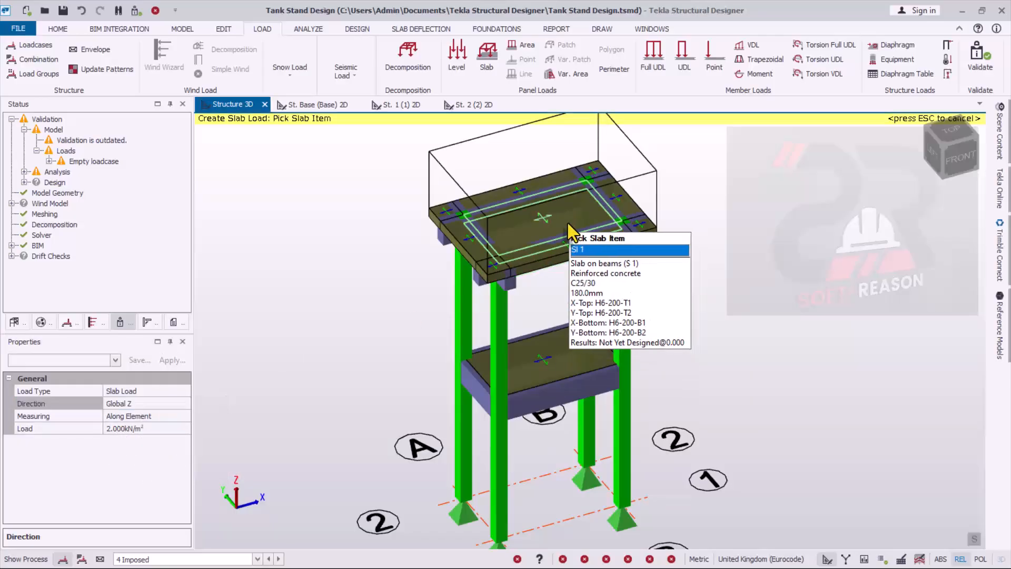
pyautogui.click(568, 223)
pyautogui.click(522, 372)
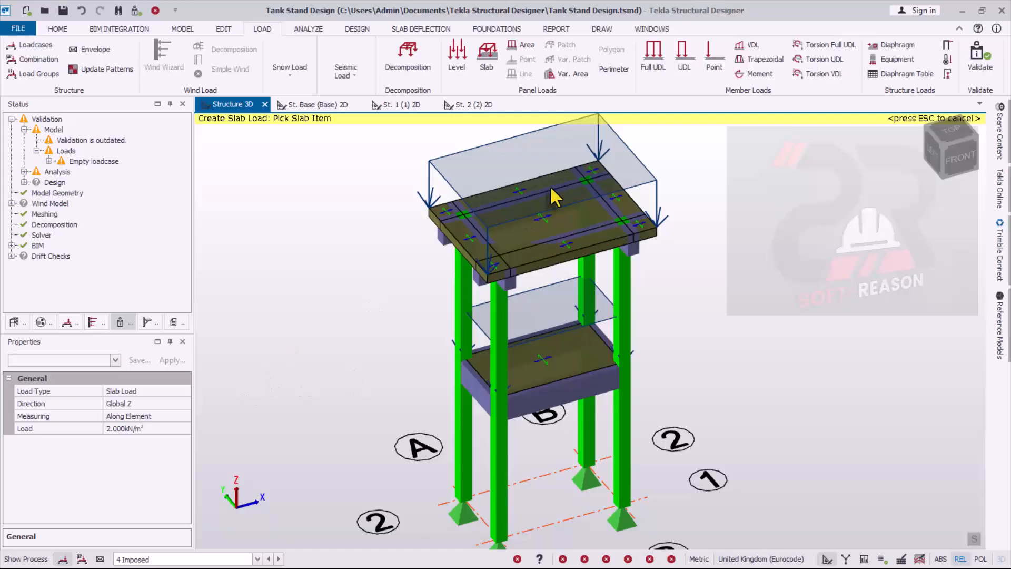
pyautogui.click(141, 561)
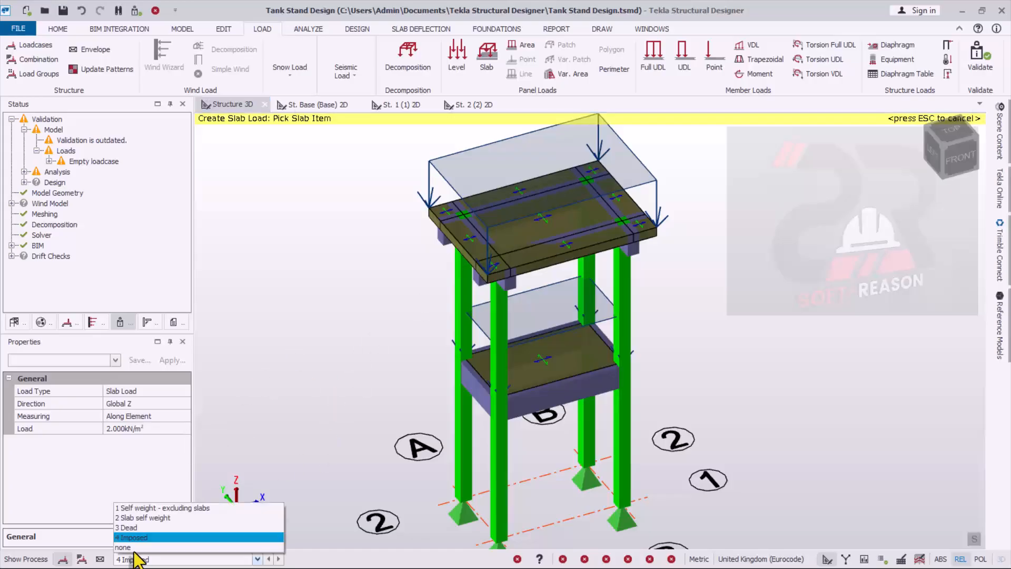
pyautogui.click(366, 368)
# - End slab load placement and turn on text labels for Loading in the 3D scene content
pyautogui.moveTo(731, 309); pyautogui.dragTo(679, 331, button='right')
pyautogui.scroll(1, 579, 128)
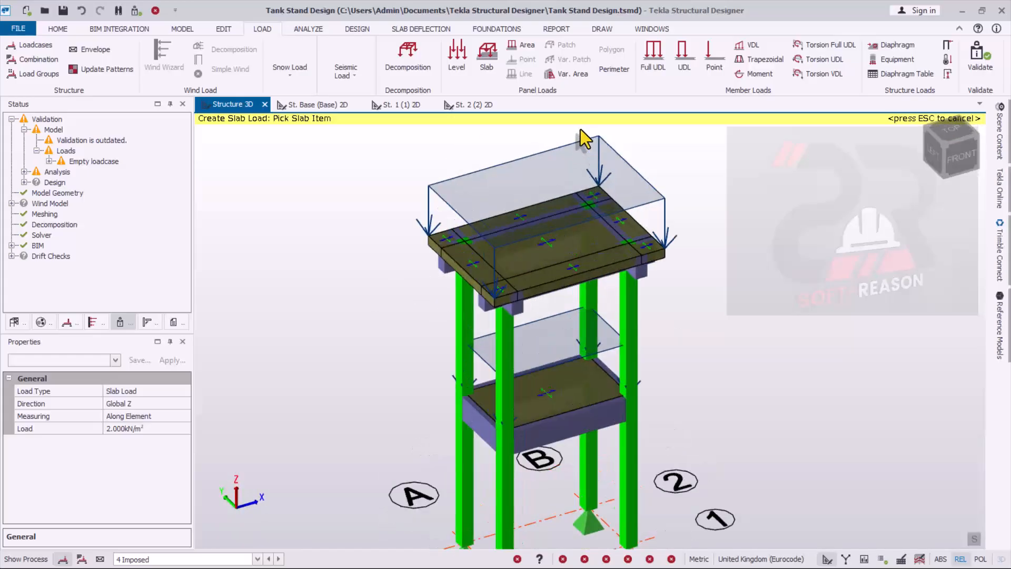
pyautogui.click(1000, 128)
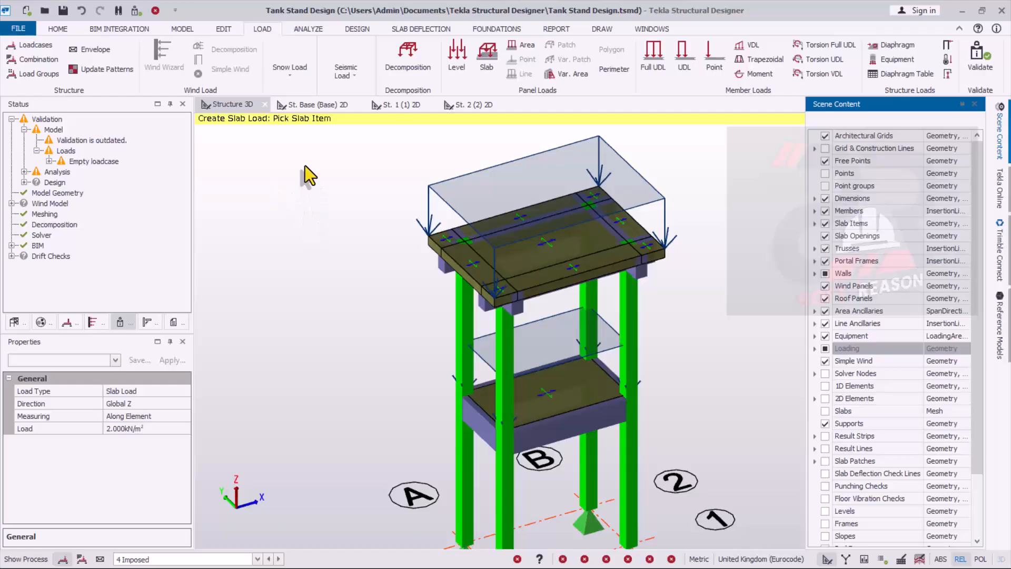
pyautogui.press('Escape')
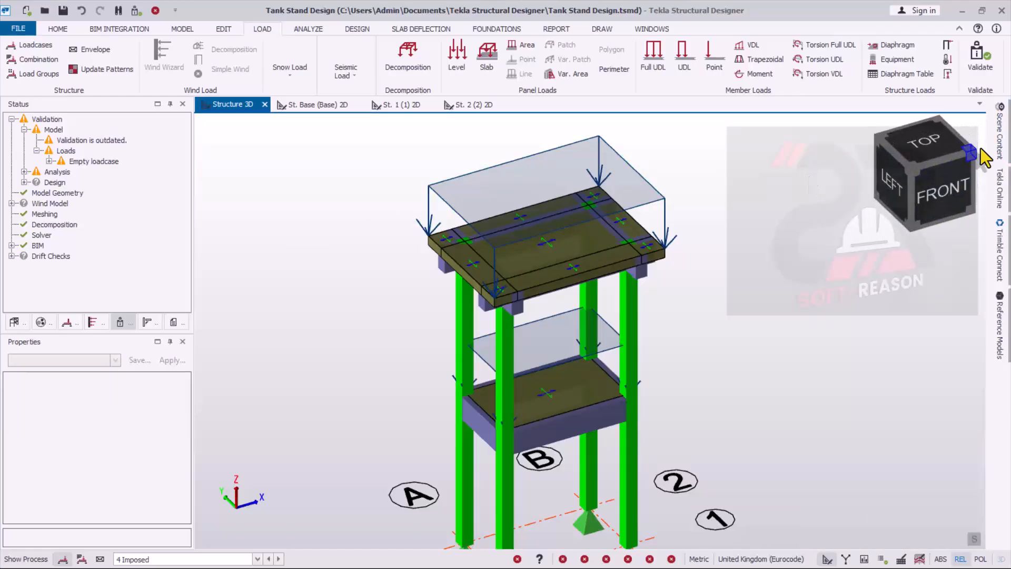
pyautogui.moveTo(1000, 143)
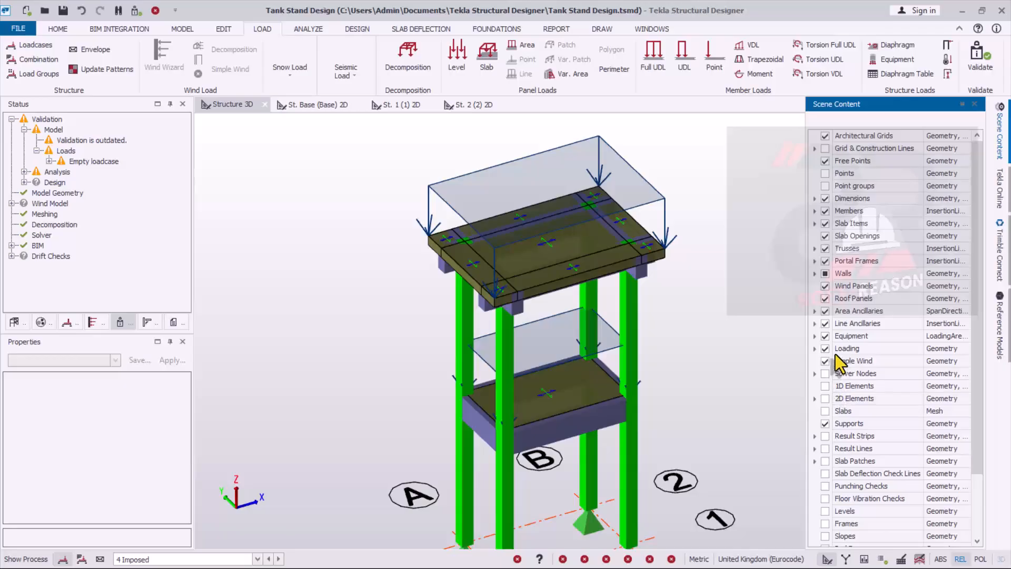
pyautogui.click(932, 350)
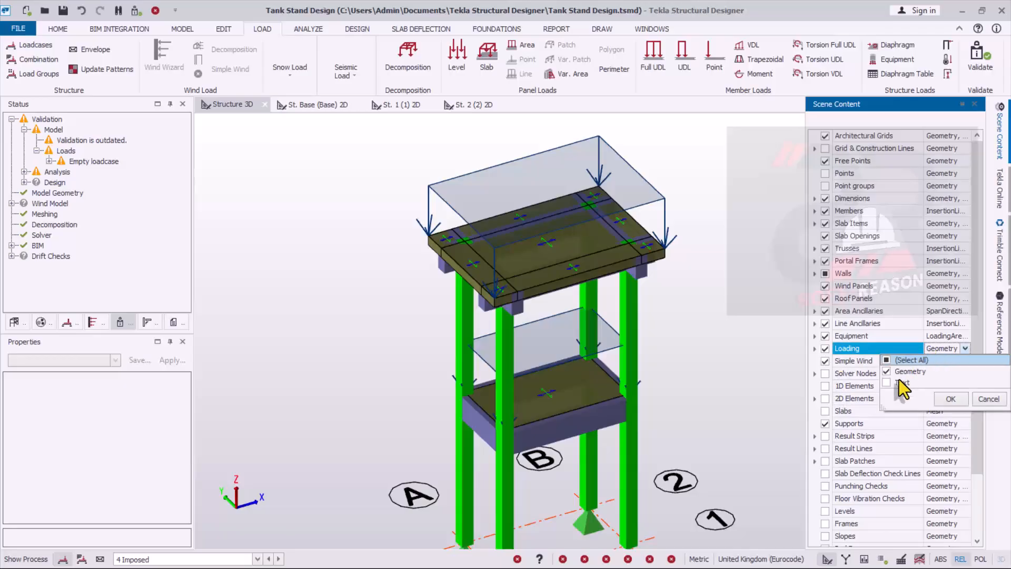
pyautogui.click(943, 398)
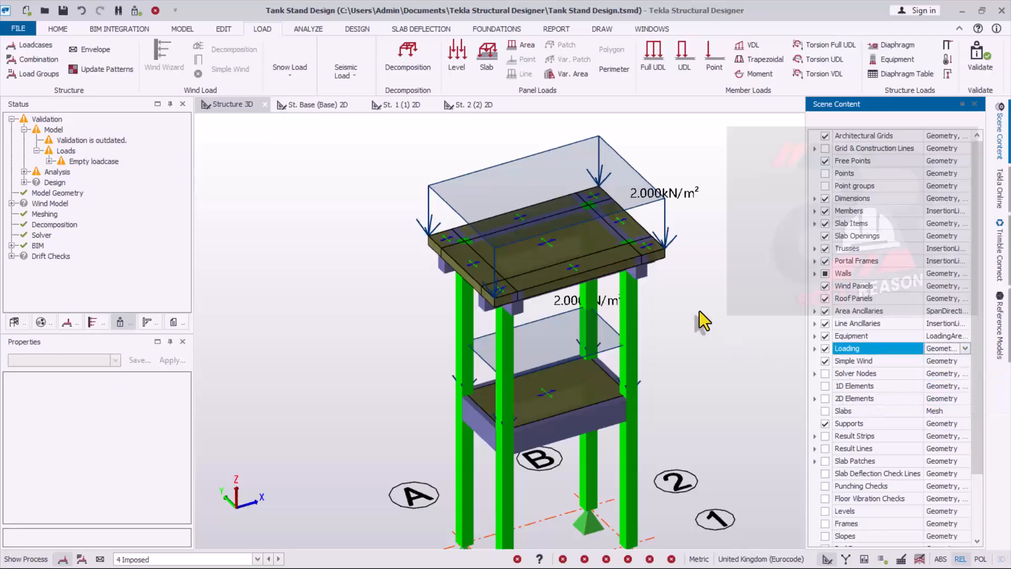
# - Display the Dead loadcase and check the load labels on both slabs against the Imposed loading
pyautogui.moveTo(662, 200)
pyautogui.click(195, 560)
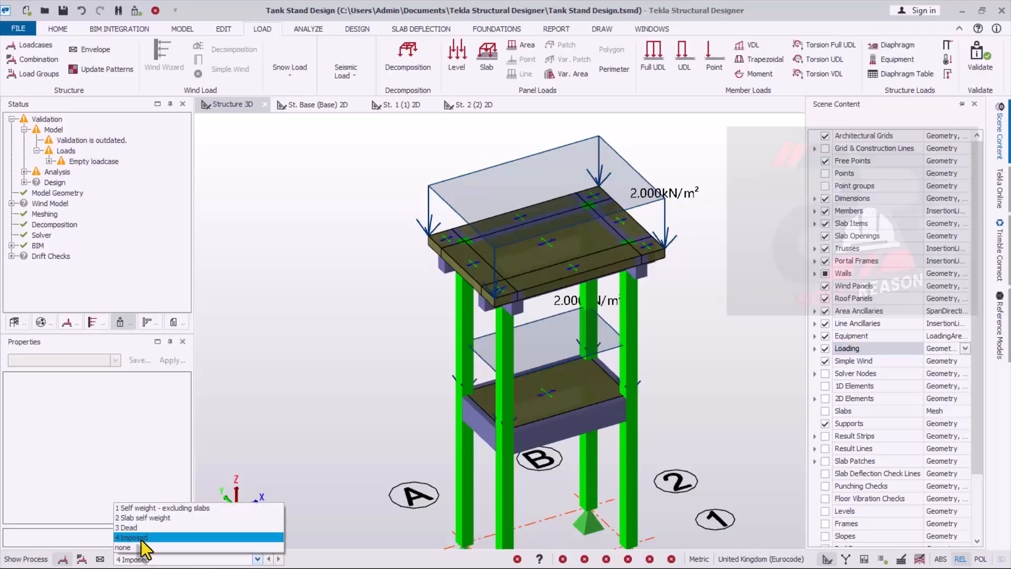
pyautogui.click(135, 528)
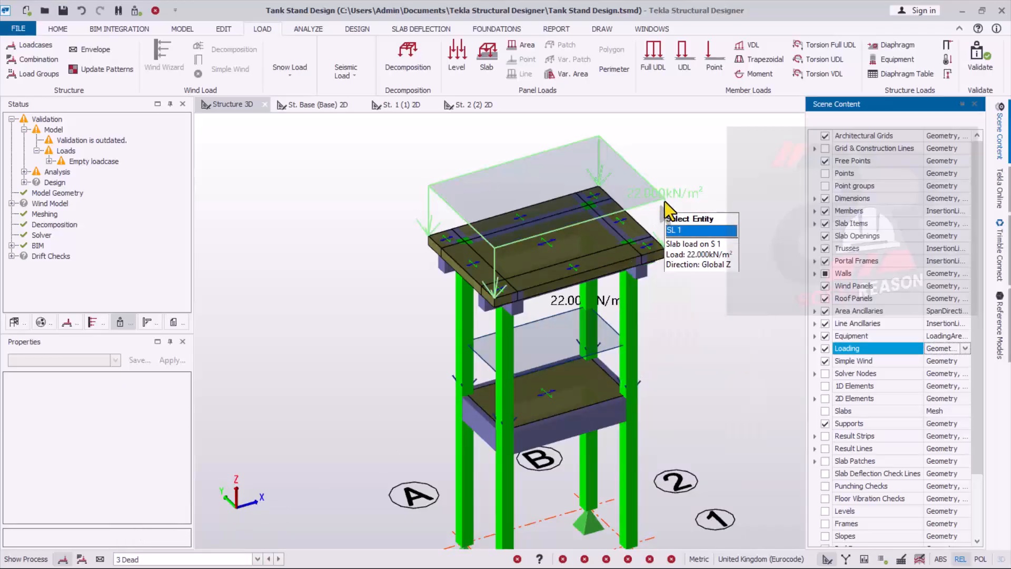
pyautogui.moveTo(550, 304)
pyautogui.scroll(-5, 465, 379)
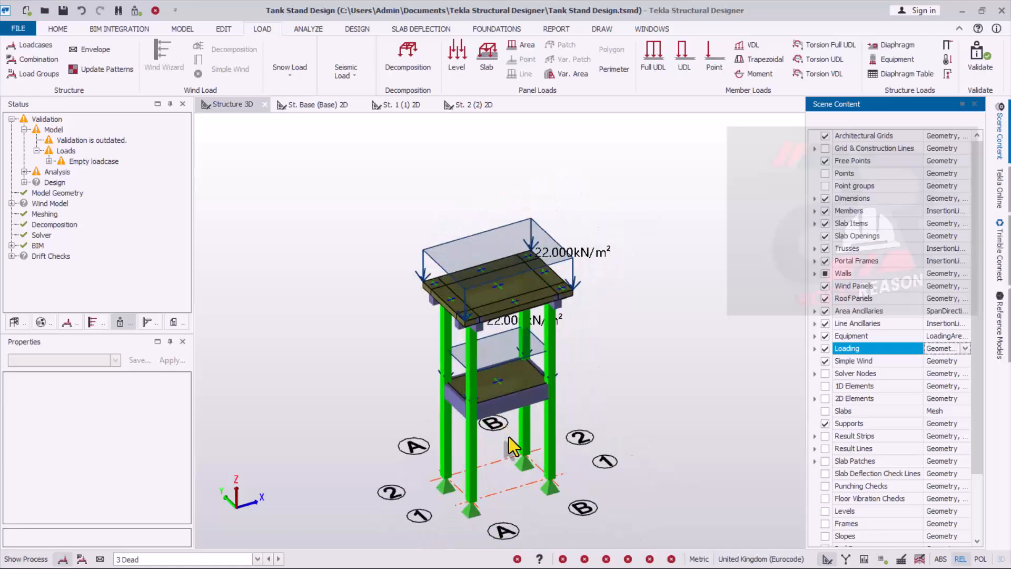
pyautogui.scroll(3, 509, 437)
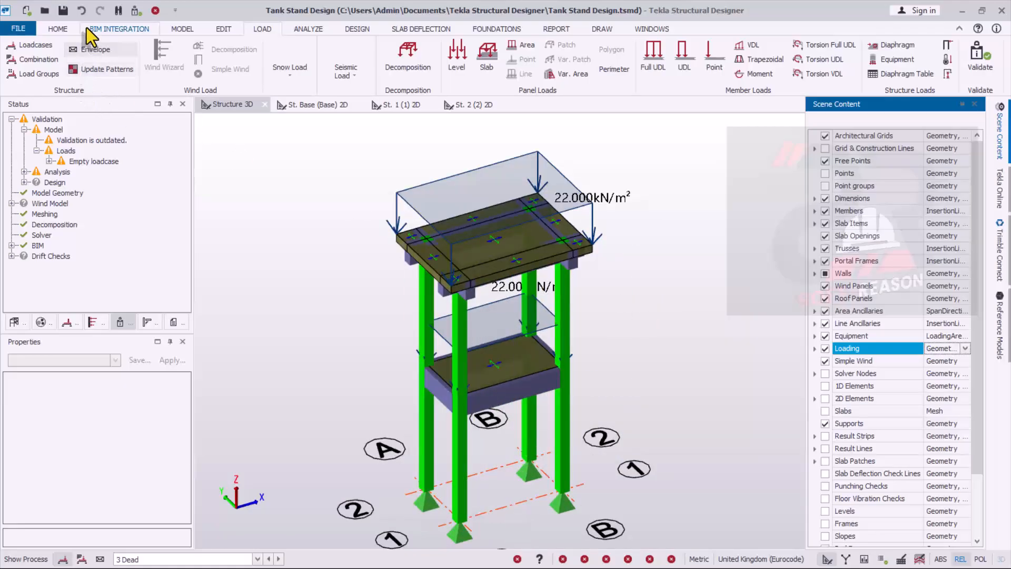
# - Save the model and start generating load combinations in the Combination Generator, excluding the seismic and accidental combinations
pyautogui.click(62, 10)
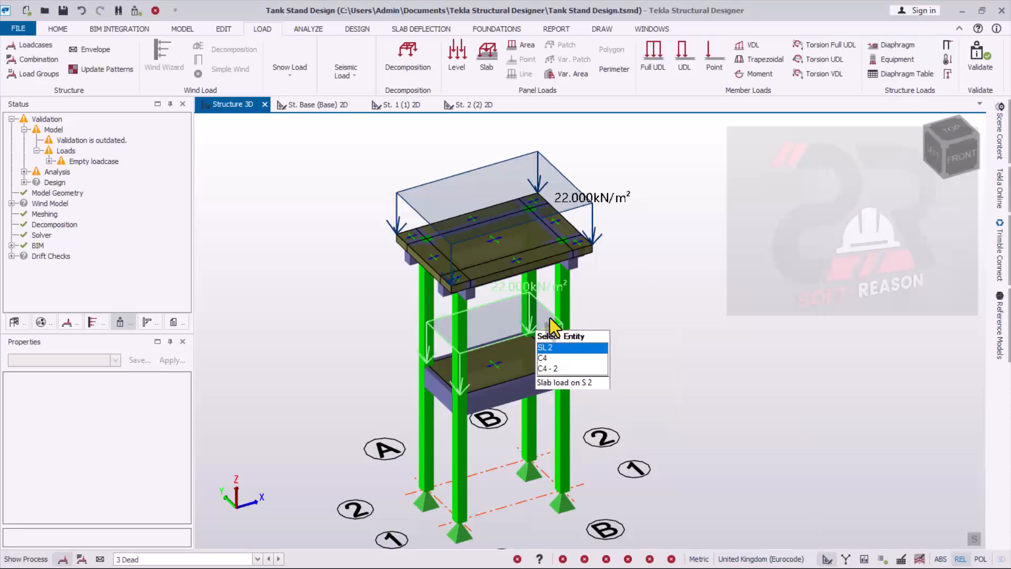
pyautogui.moveTo(429, 307)
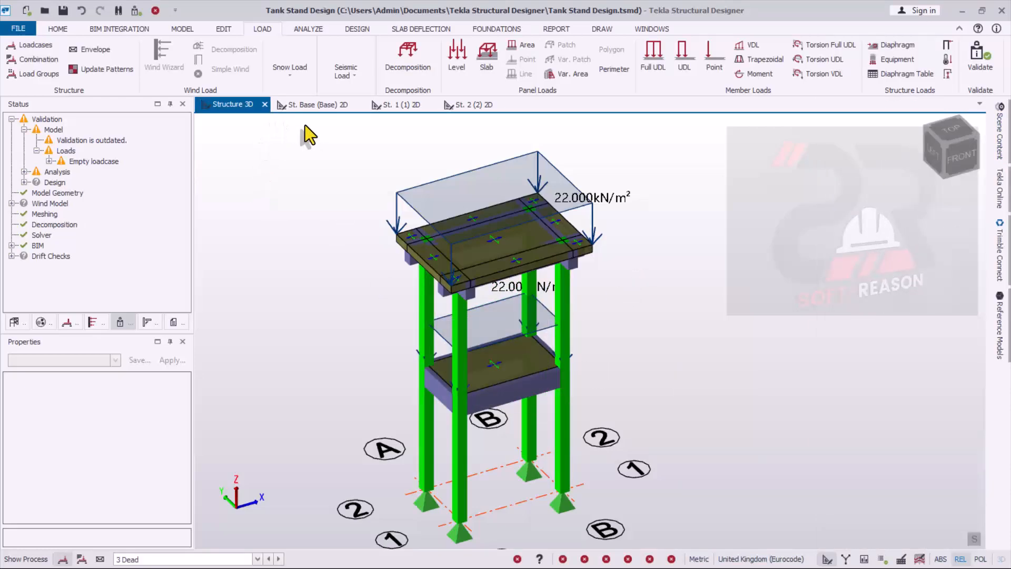
pyautogui.click(31, 45)
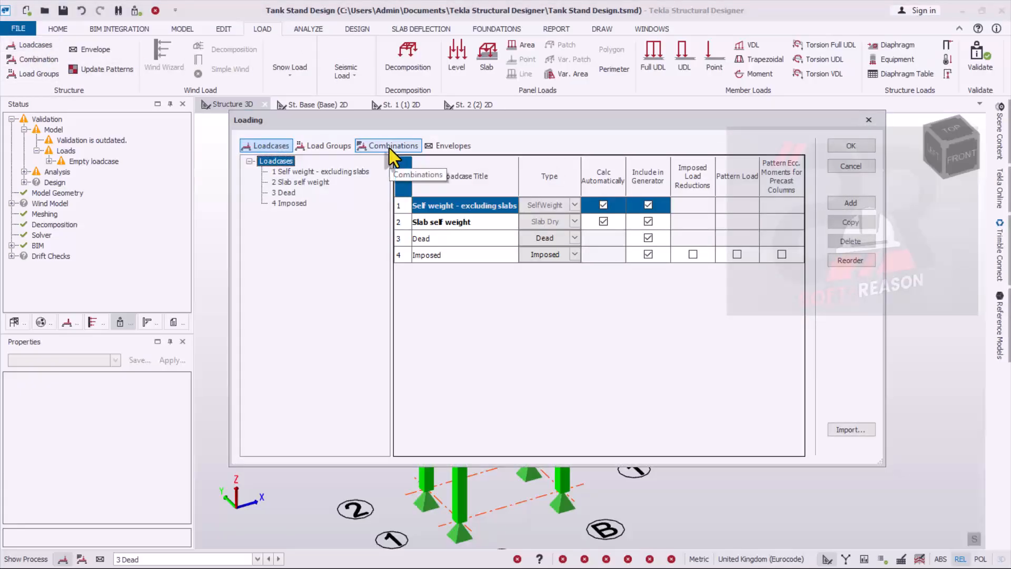
pyautogui.click(390, 148)
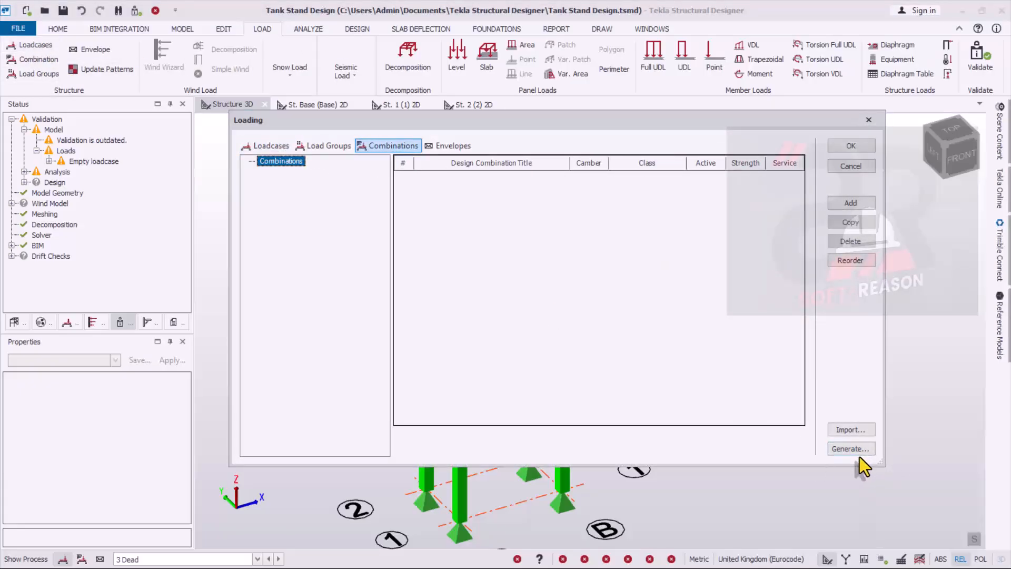
pyautogui.click(853, 449)
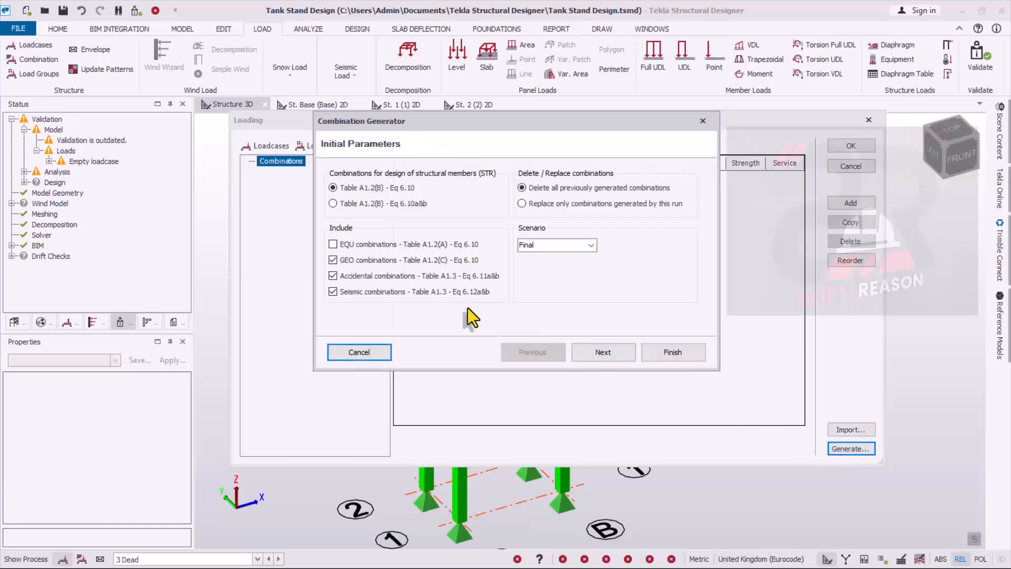
pyautogui.click(333, 291)
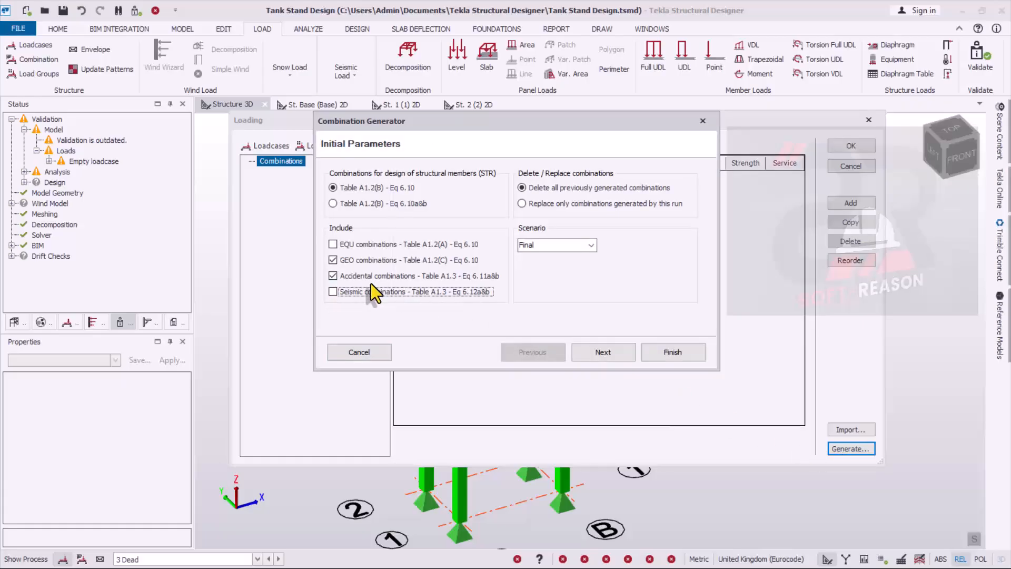
pyautogui.click(333, 276)
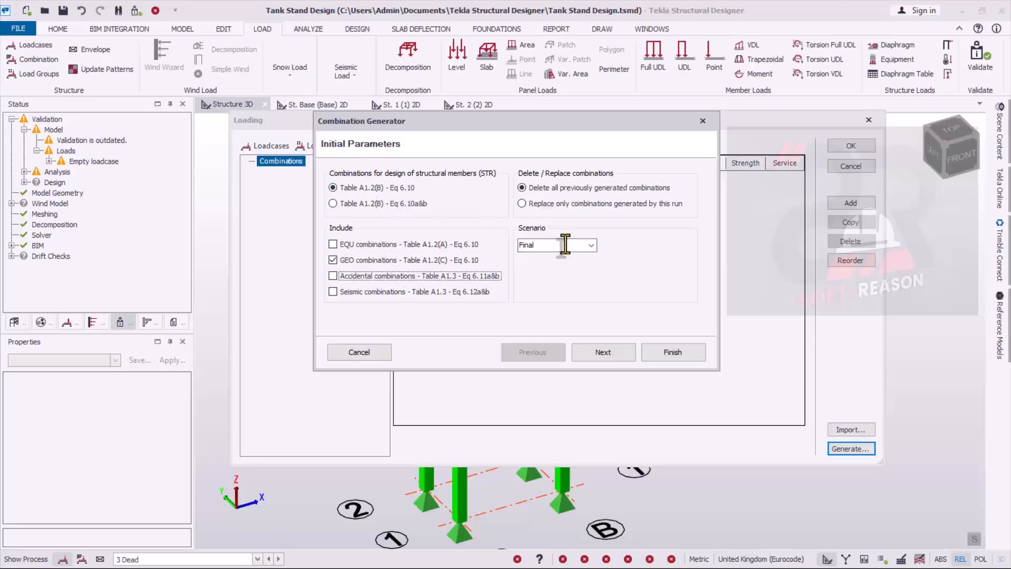
# - Include Dir1+ and Dir2+ equivalent horizontal forces in the STR and GEO EHF combinations, generate the combinations and accept the loading
pyautogui.click(608, 353)
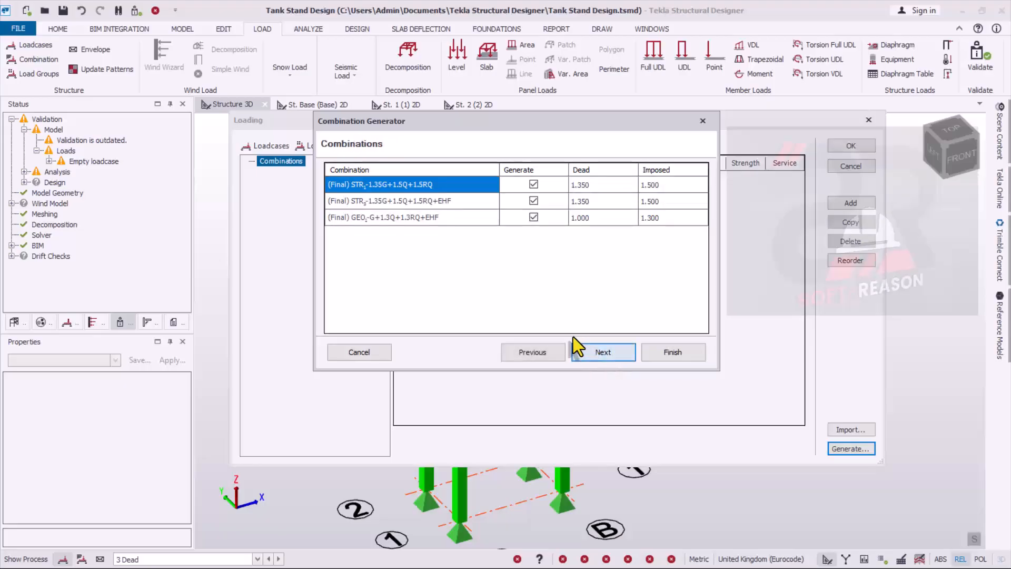
pyautogui.click(588, 353)
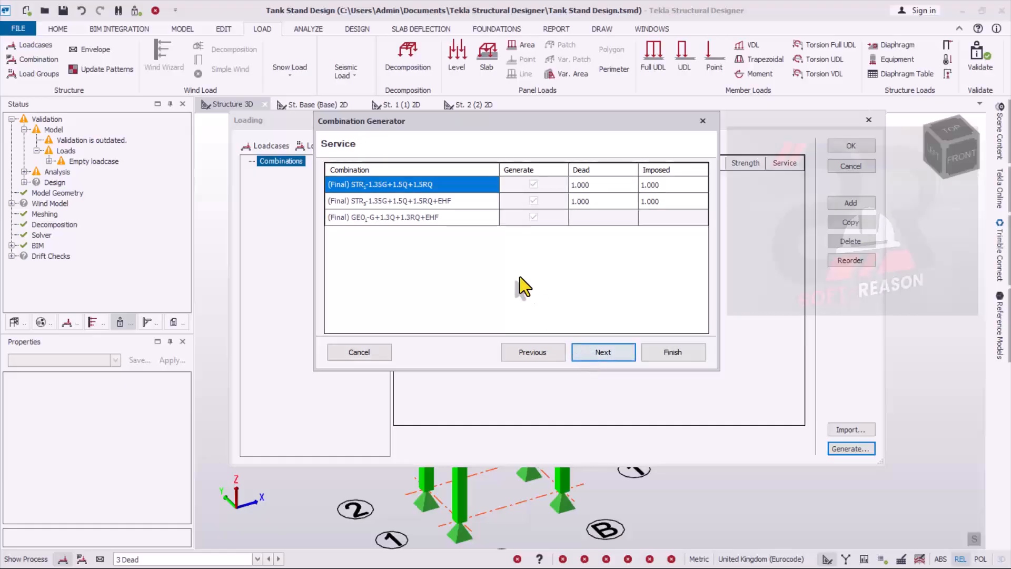
pyautogui.click(595, 352)
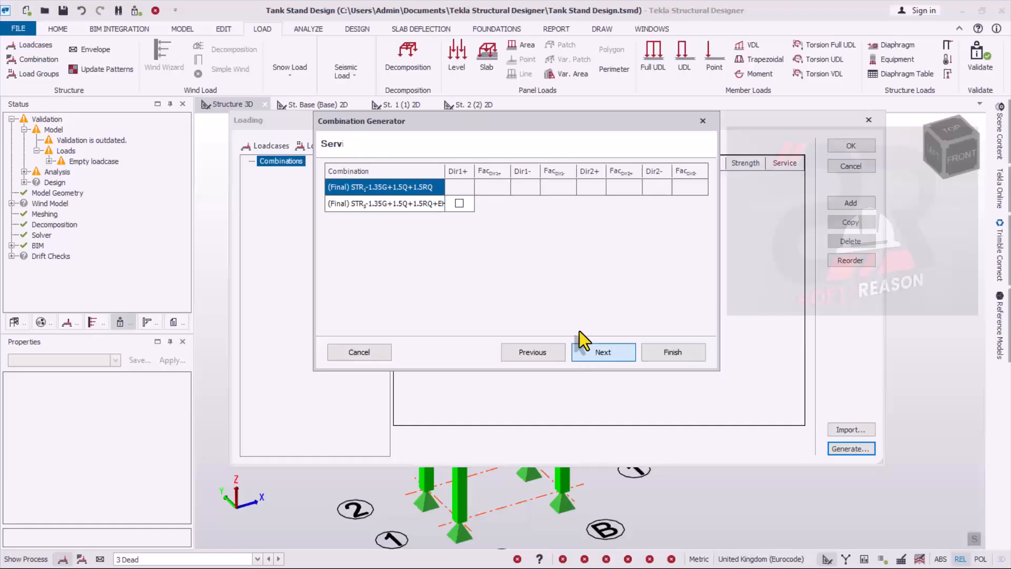
pyautogui.click(458, 206)
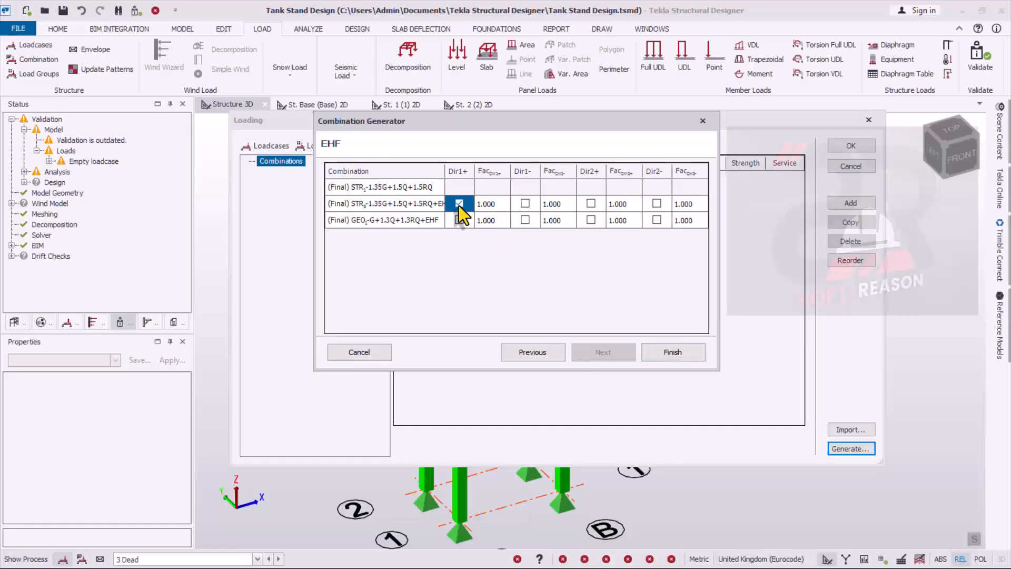
pyautogui.click(590, 204)
pyautogui.click(461, 222)
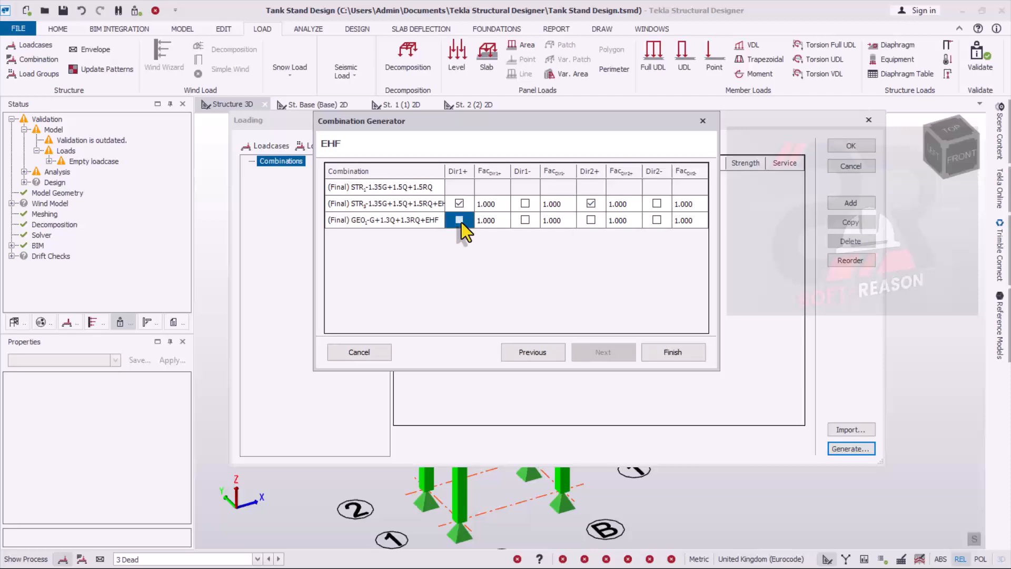
pyautogui.click(589, 221)
pyautogui.click(674, 351)
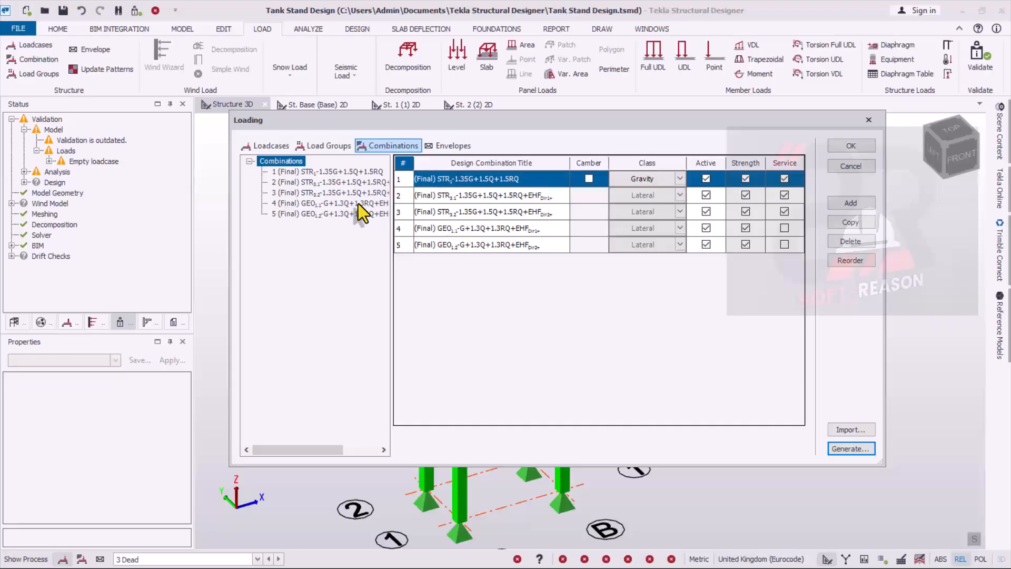
pyautogui.click(856, 151)
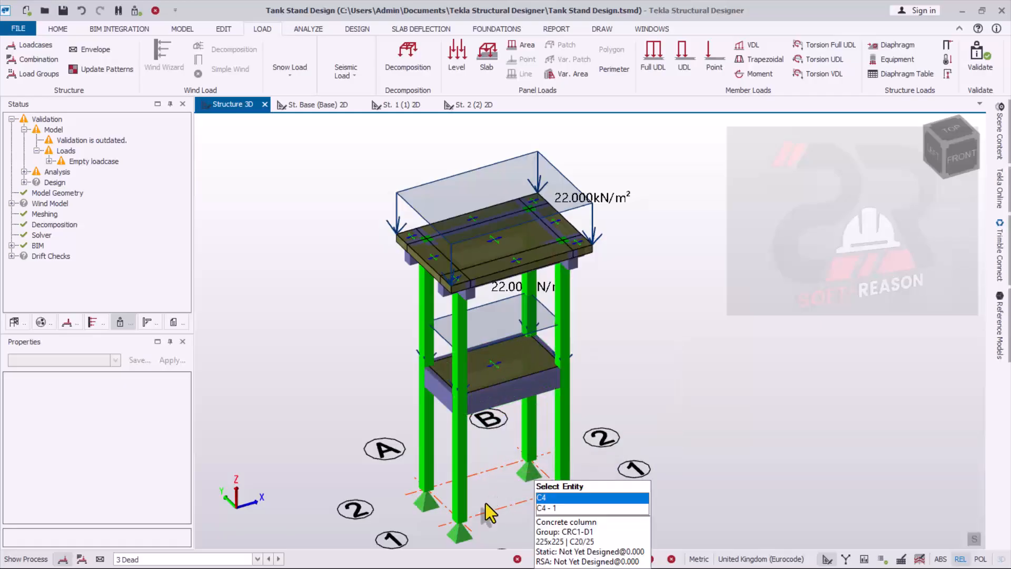
# - Validate the tank stand structure for physical model issues
pyautogui.scroll(-2, 528, 446)
pyautogui.scroll(4, 528, 447)
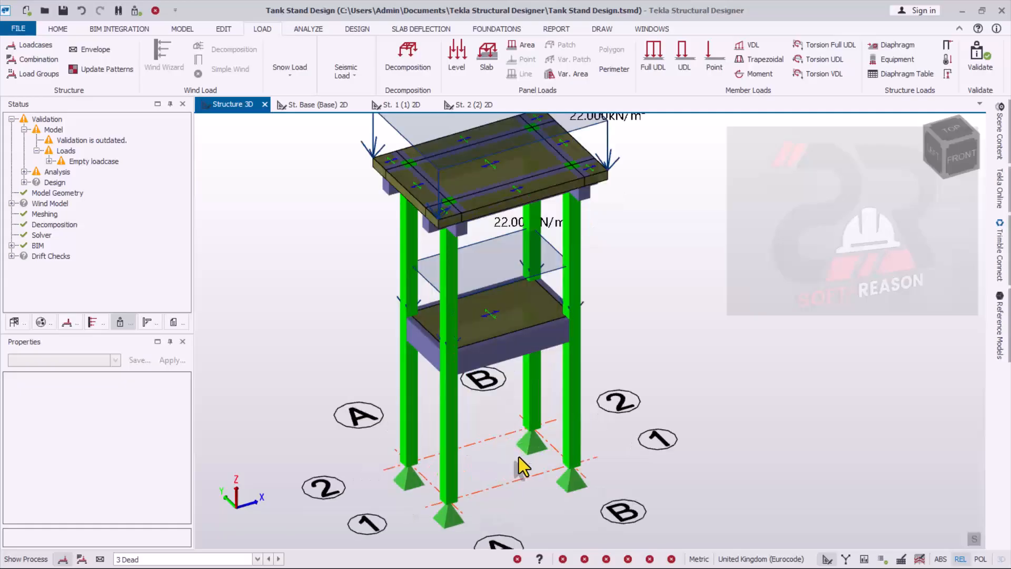
pyautogui.scroll(-3, 520, 456)
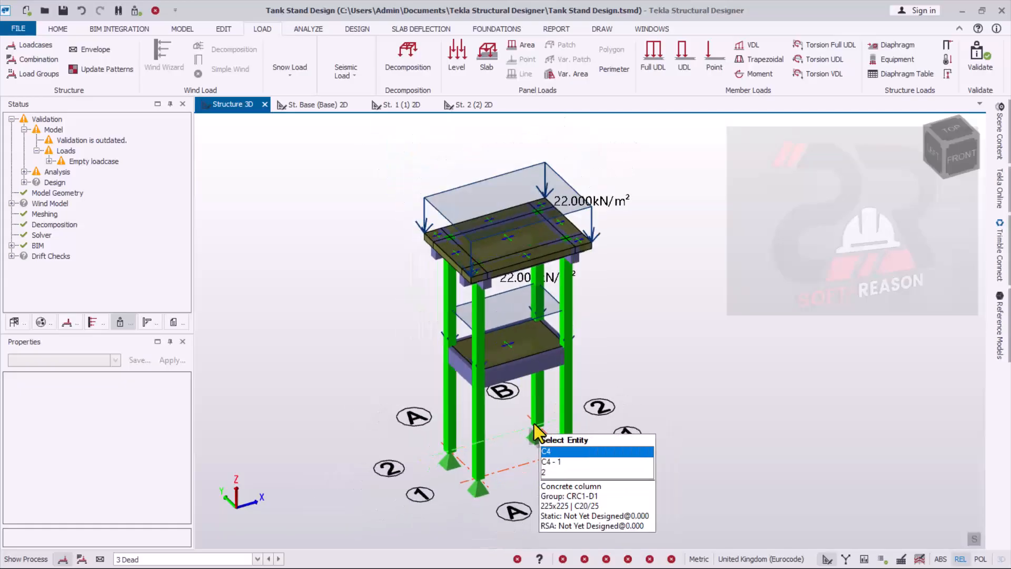
pyautogui.scroll(3, 535, 424)
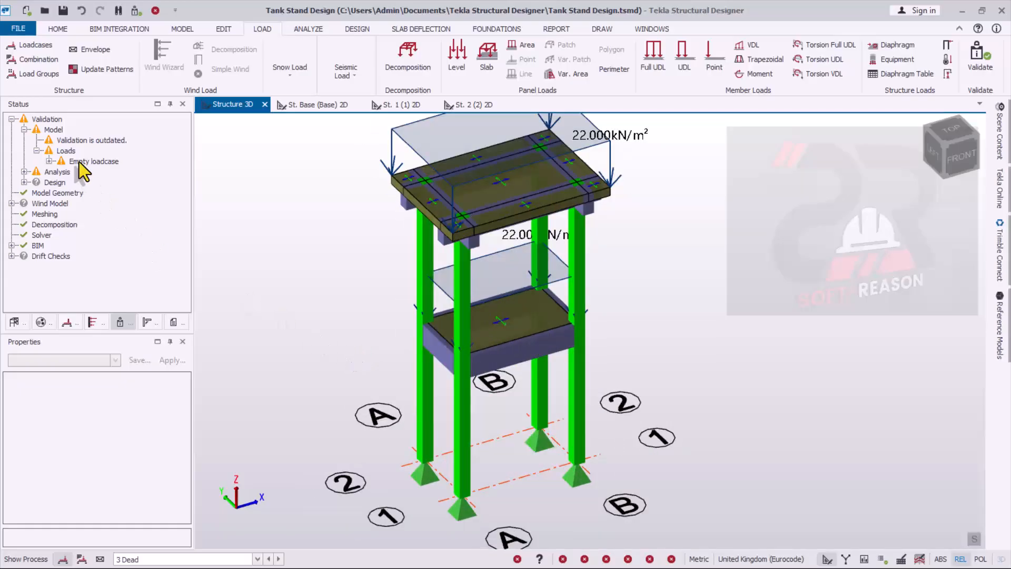
pyautogui.click(136, 12)
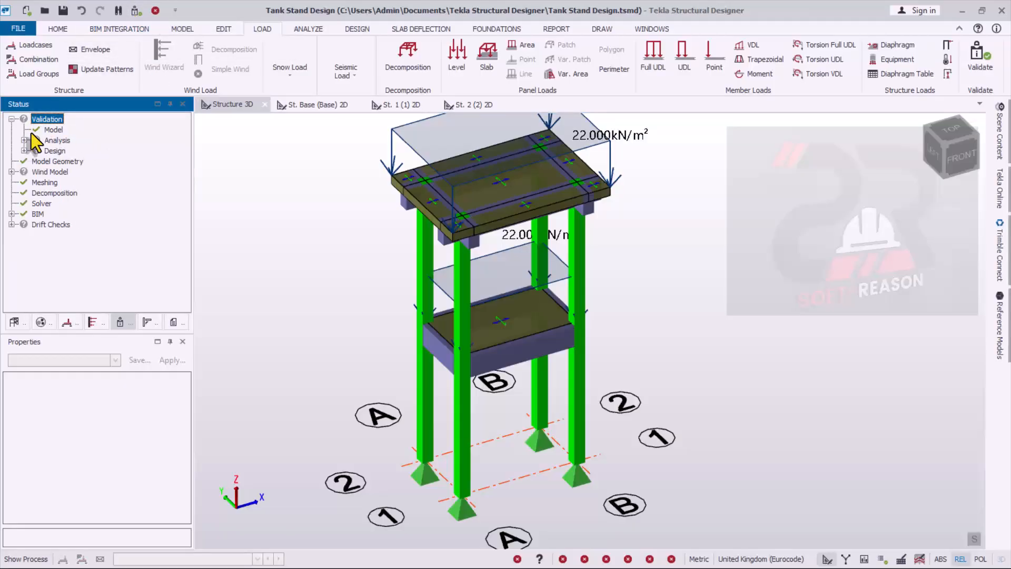
pyautogui.scroll(-2, 482, 376)
pyautogui.moveTo(617, 390); pyautogui.dragTo(547, 369, button='right')
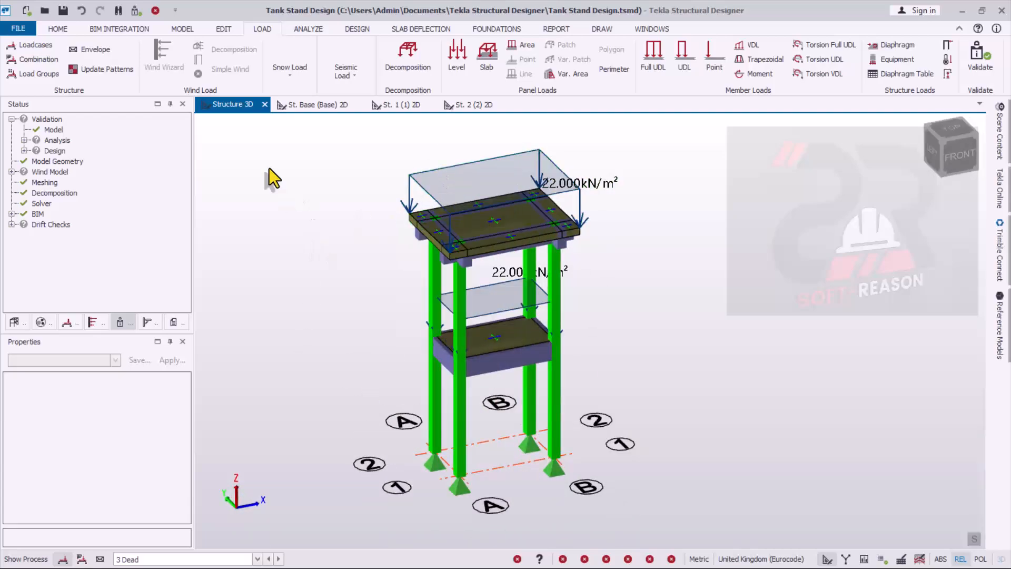
pyautogui.scroll(1, 431, 342)
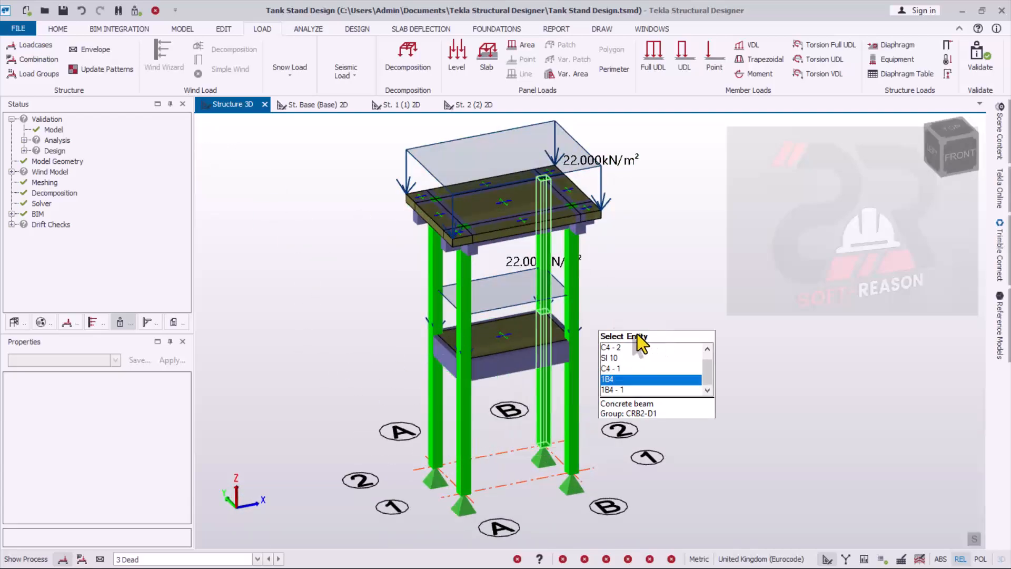
pyautogui.moveTo(638, 334); pyautogui.dragTo(688, 359, button='right')
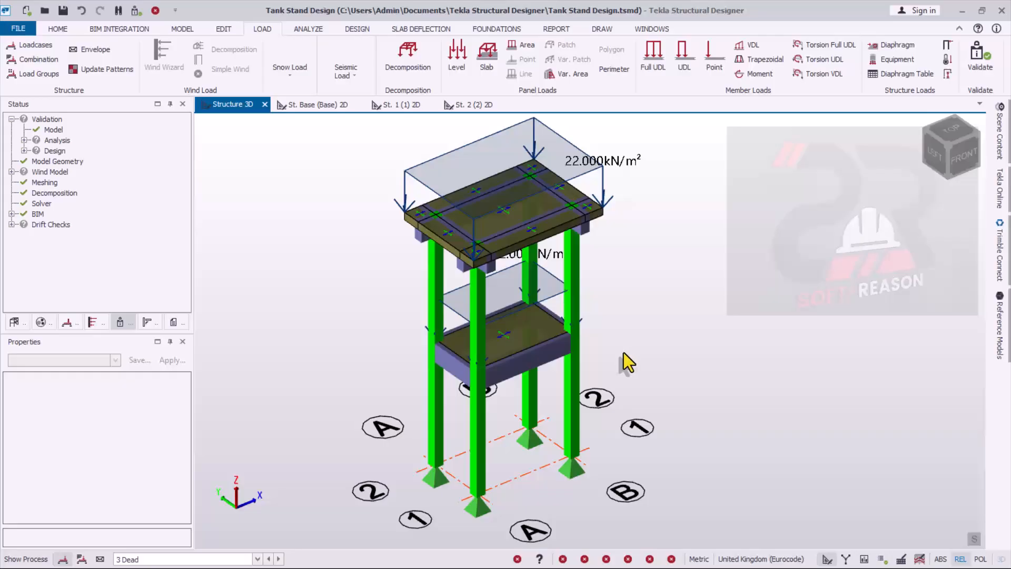
pyautogui.scroll(2, 467, 286)
pyautogui.scroll(-3, 658, 372)
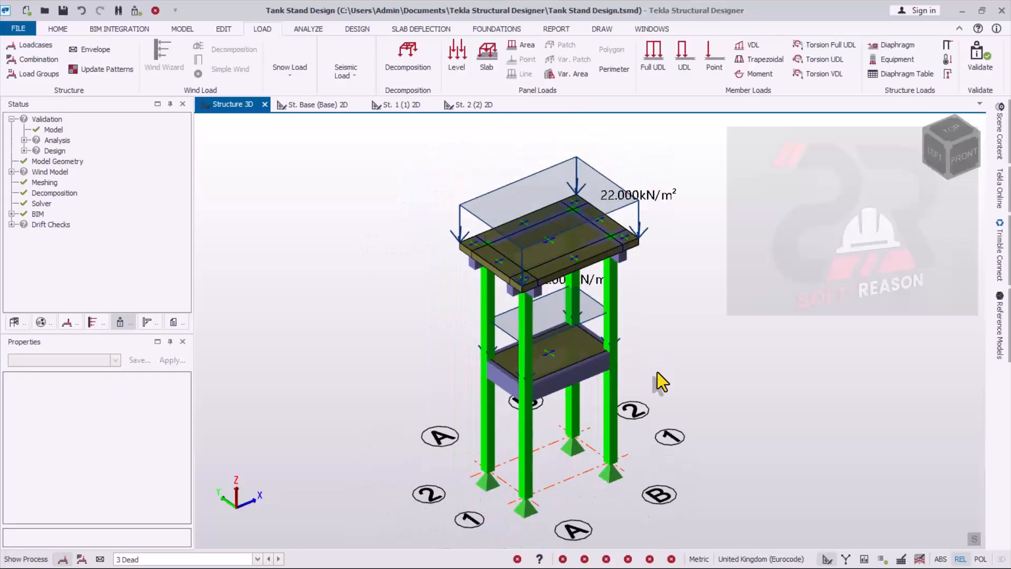
# - Review the cast-in-place beam reinforcement settings and column reinforcement layout in the design settings, including the beam's minimum bar size options
pyautogui.click(356, 29)
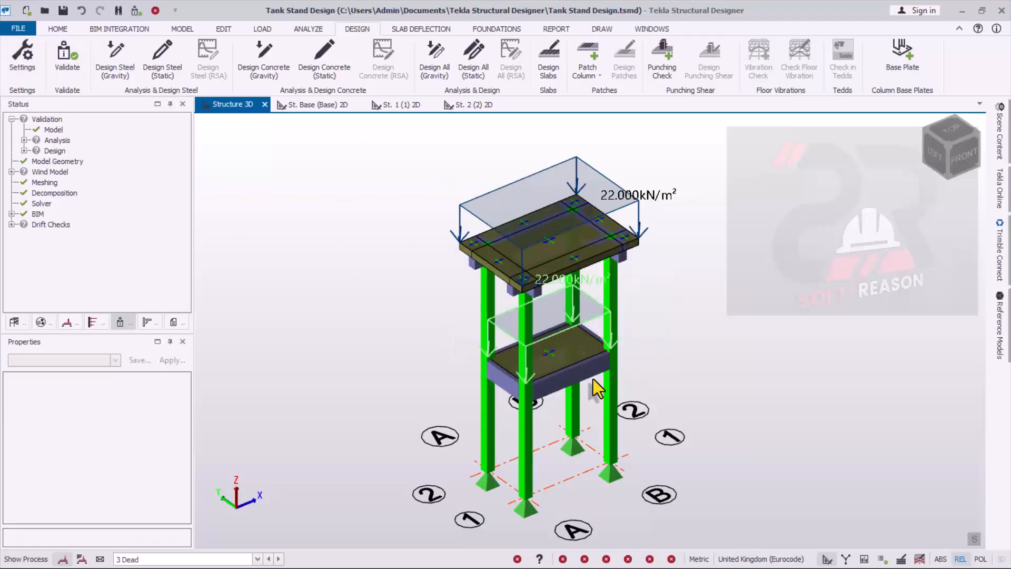
pyautogui.moveTo(528, 458)
pyautogui.click(22, 57)
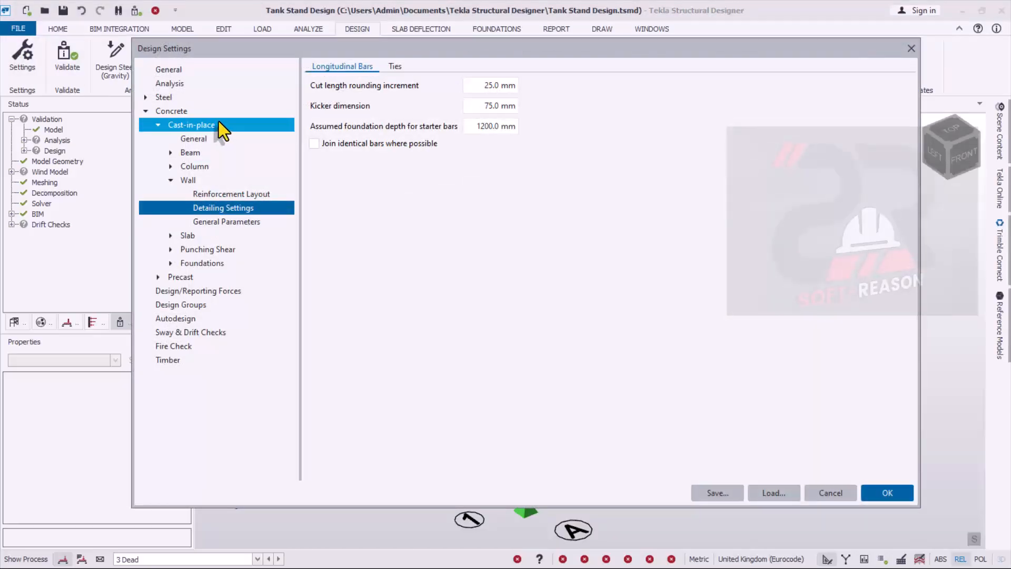
pyautogui.click(195, 153)
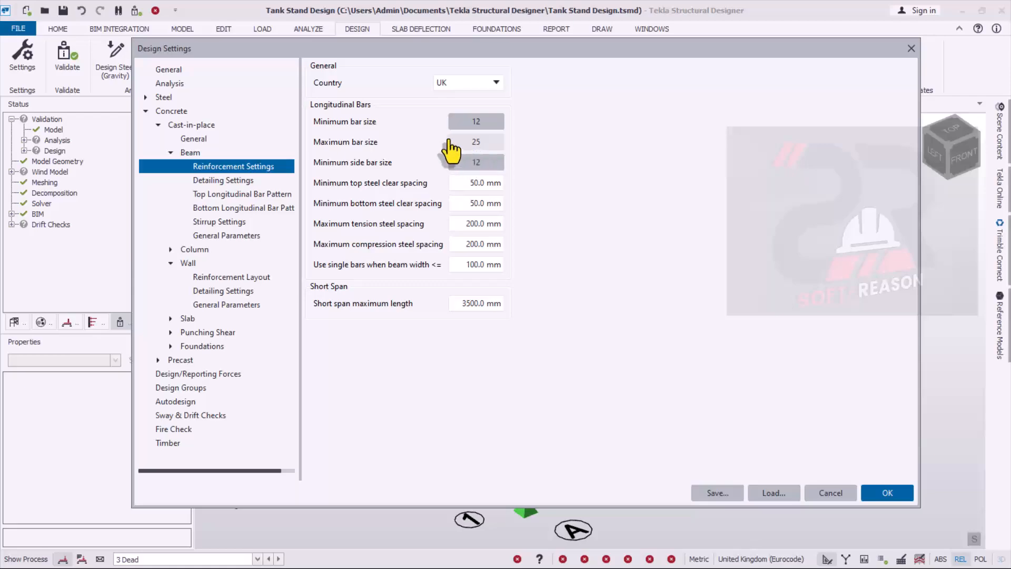
pyautogui.click(483, 127)
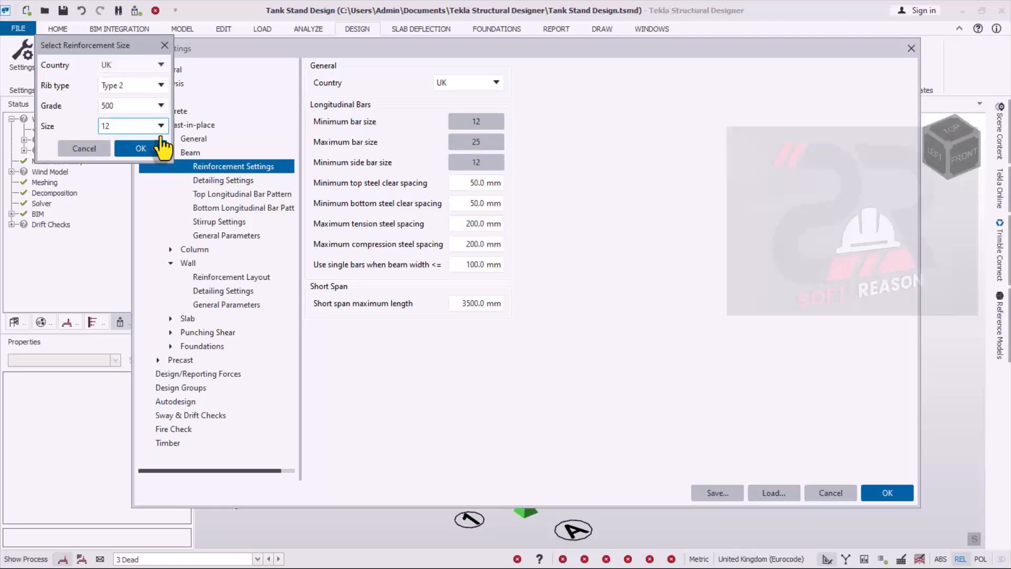
pyautogui.click(101, 150)
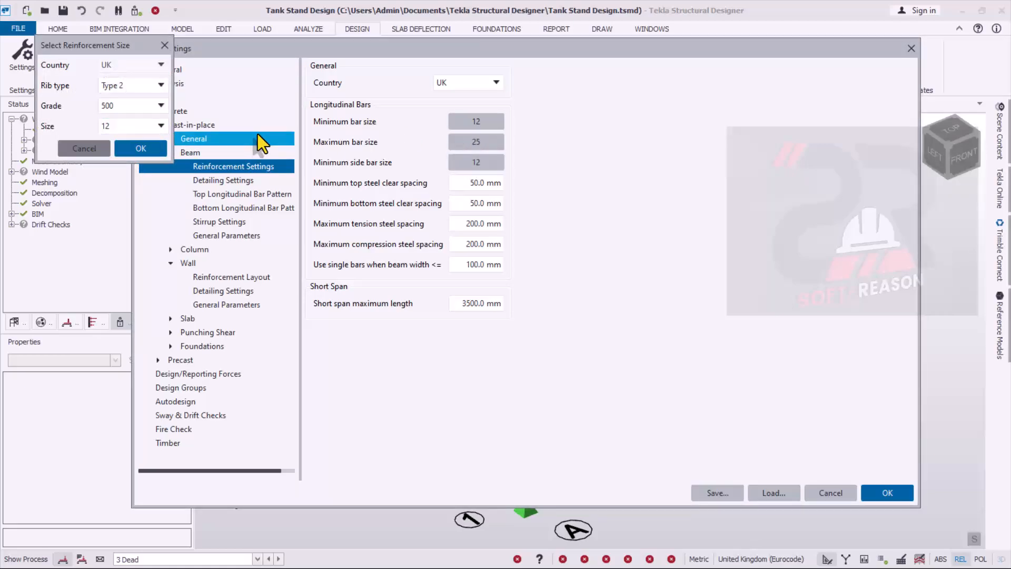
pyautogui.click(194, 249)
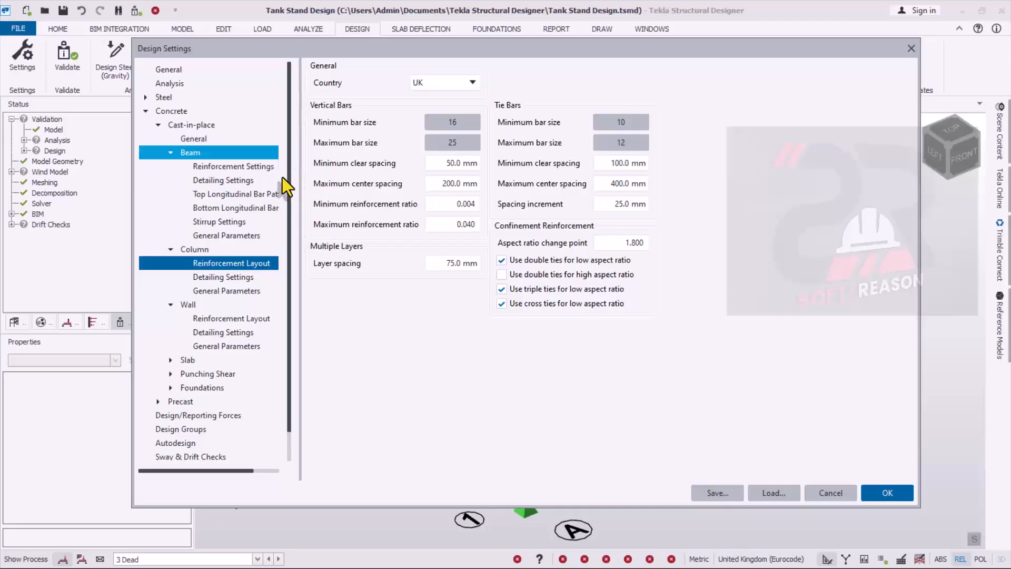
pyautogui.click(888, 494)
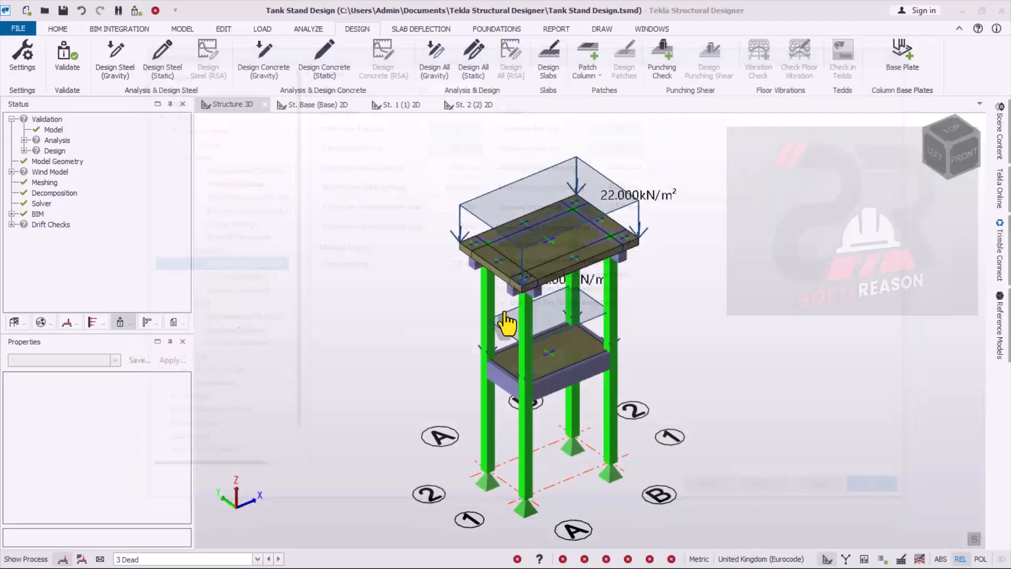
# - Run Design All (Static) for the structure and inspect the design status of the beams at the top and intermediate levels
pyautogui.scroll(1, 472, 311)
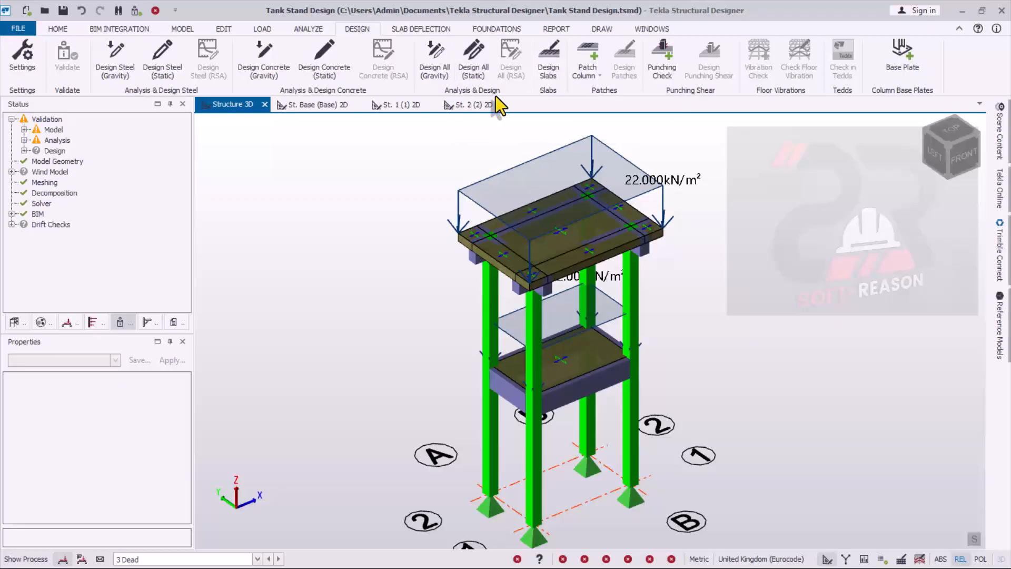
pyautogui.click(477, 63)
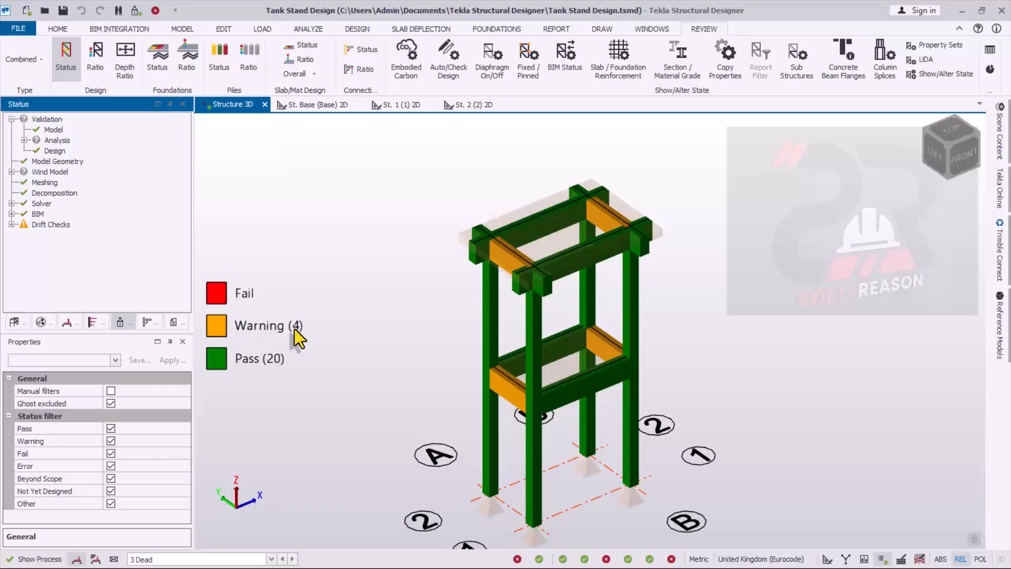
pyautogui.moveTo(488, 371)
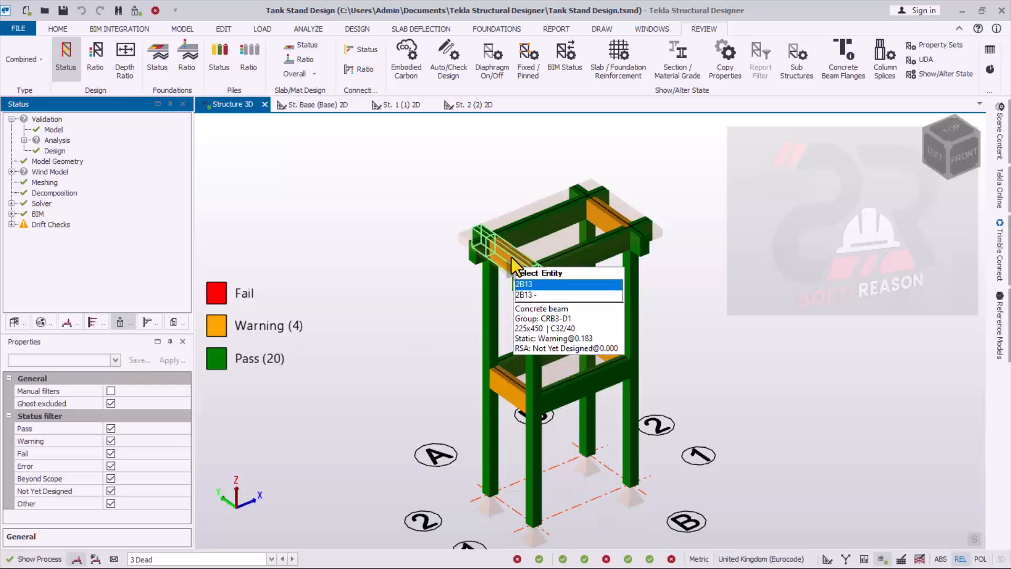
pyautogui.moveTo(646, 239)
pyautogui.scroll(1, 646, 238)
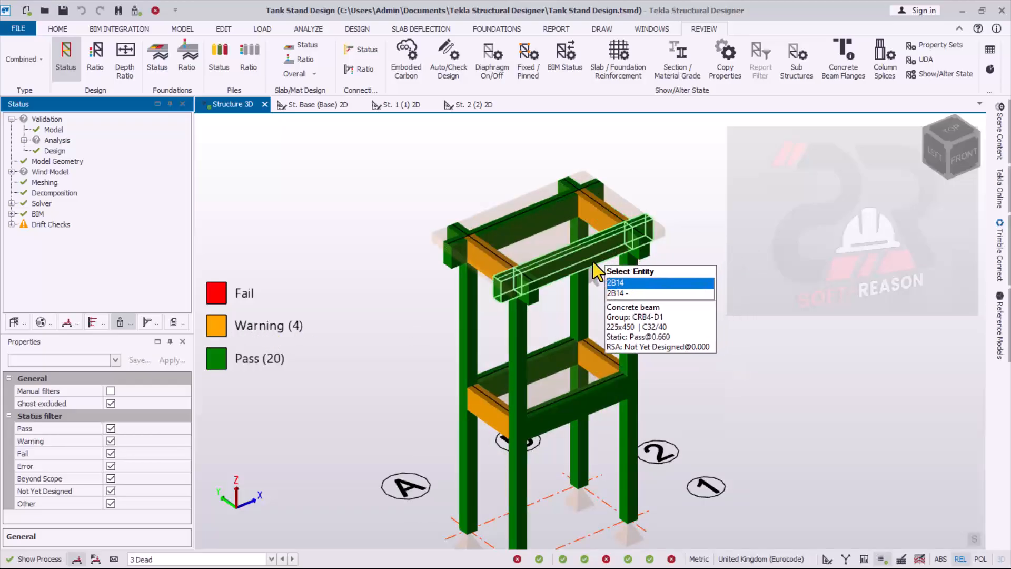
pyautogui.moveTo(552, 427)
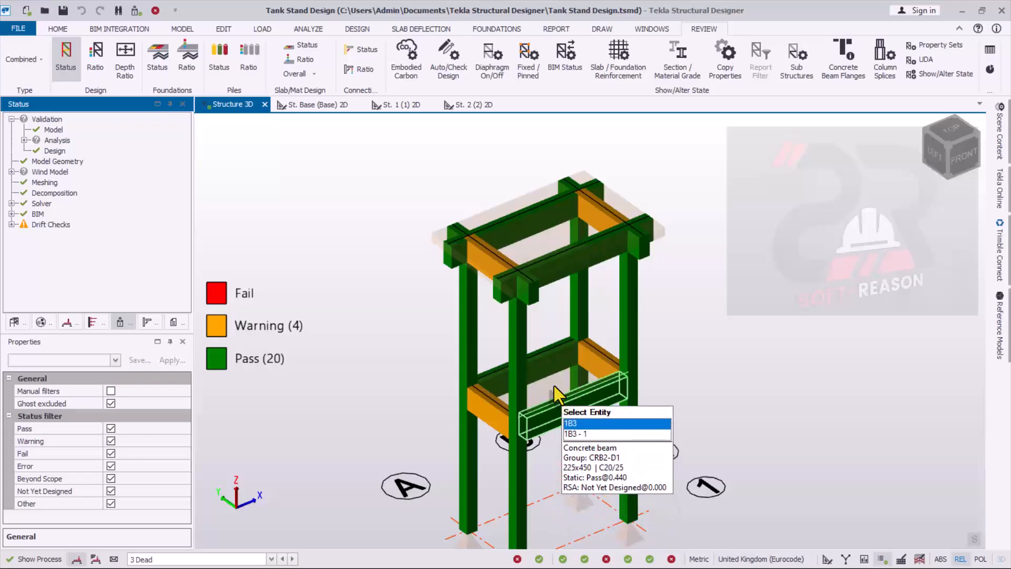
pyautogui.scroll(2, 573, 430)
pyautogui.moveTo(442, 360)
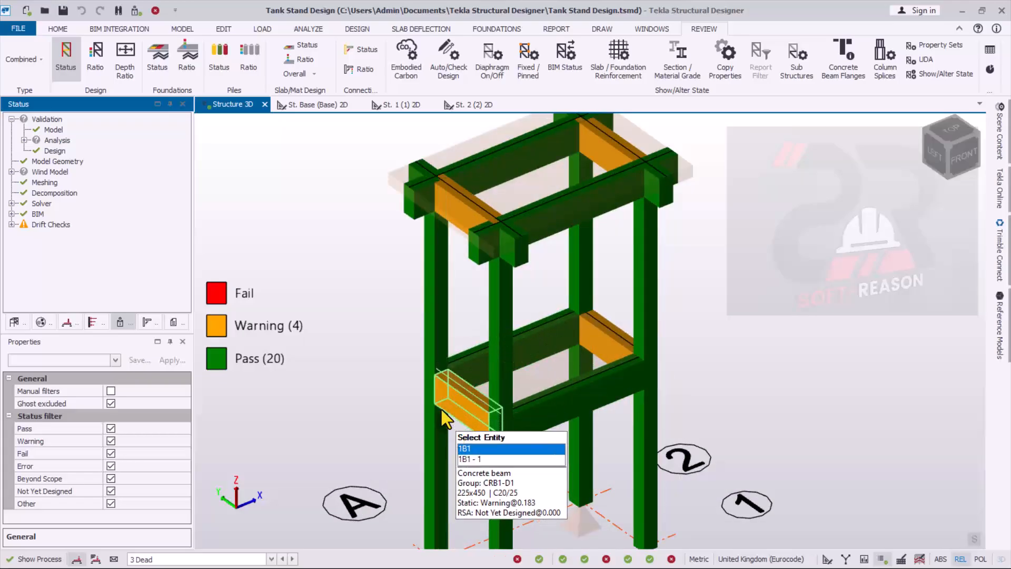
# - Review the static interactive design of top-level beam 2B13, checking its longitudinal bars and the deflection and cover checks, and accept it
pyautogui.click(476, 203)
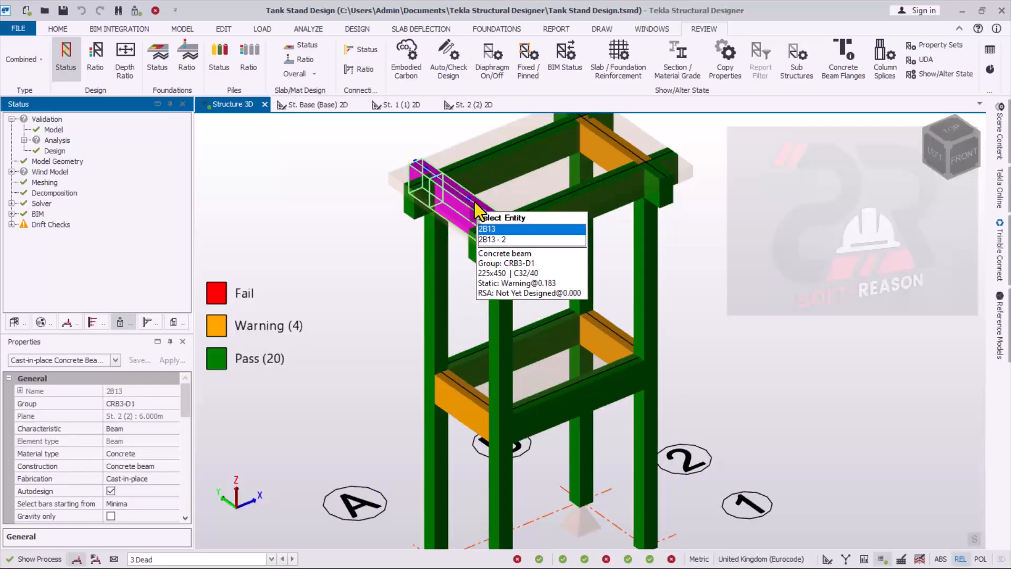
pyautogui.rightClick(475, 204)
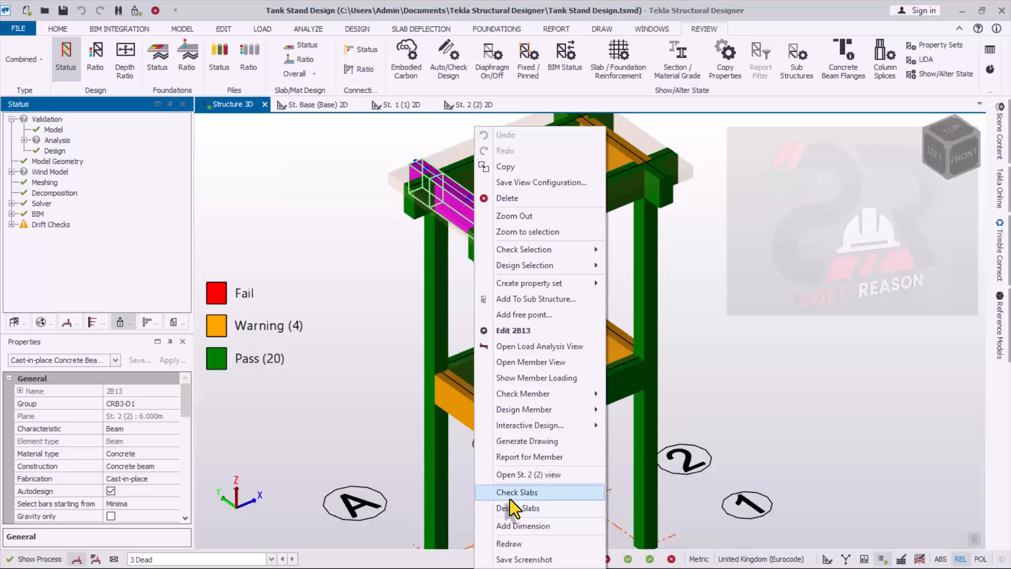
pyautogui.moveTo(537, 415)
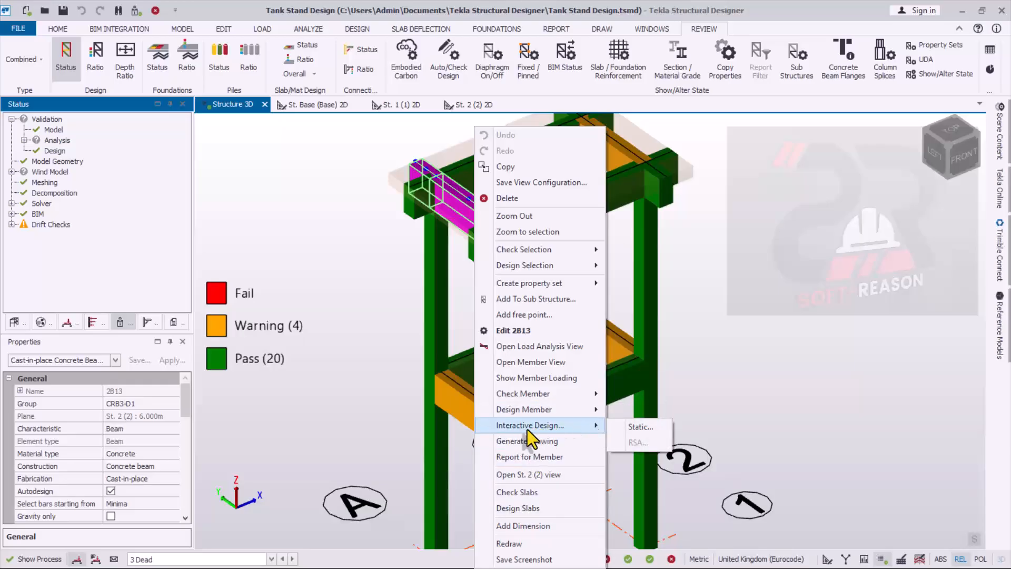
pyautogui.click(635, 425)
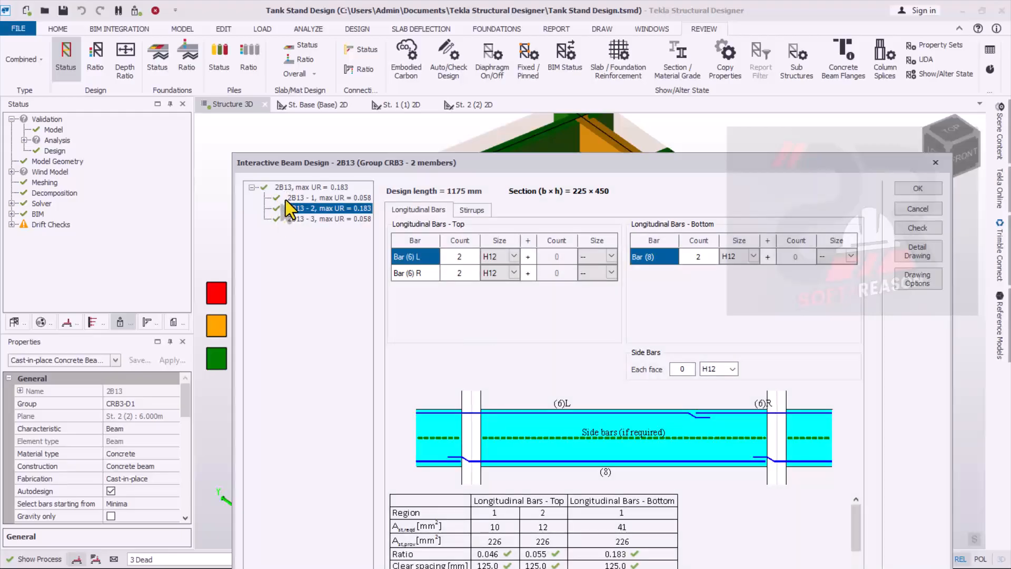
pyautogui.moveTo(741, 168); pyautogui.dragTo(702, 64)
pyautogui.moveTo(818, 422); pyautogui.dragTo(790, 463)
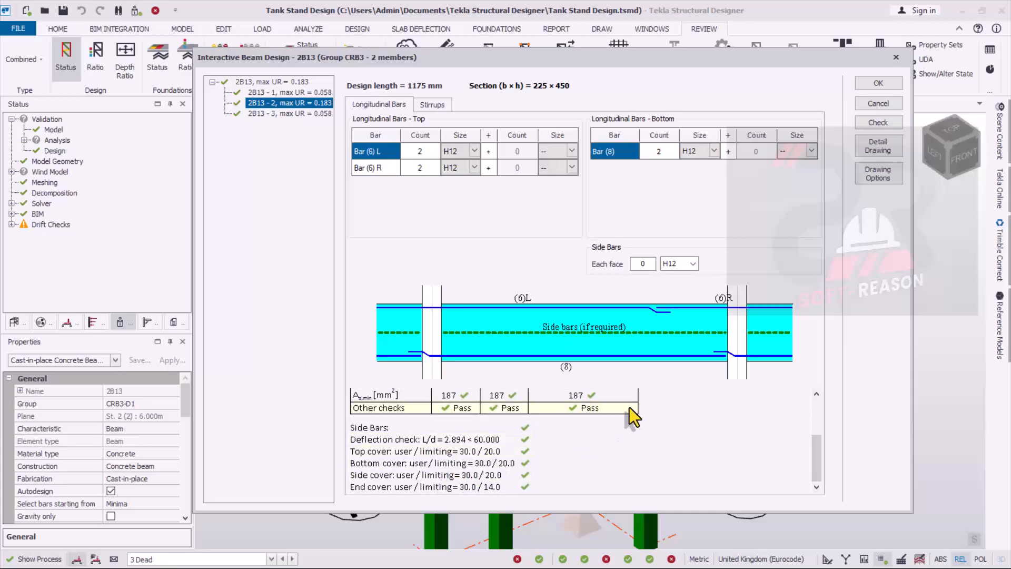
pyautogui.scroll(1, 526, 394)
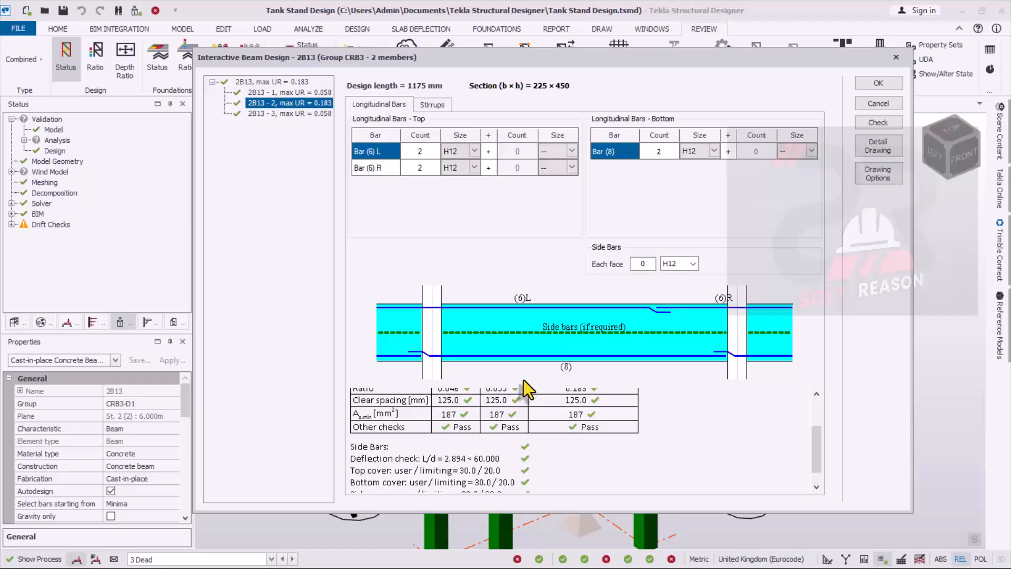
pyautogui.scroll(2, 527, 395)
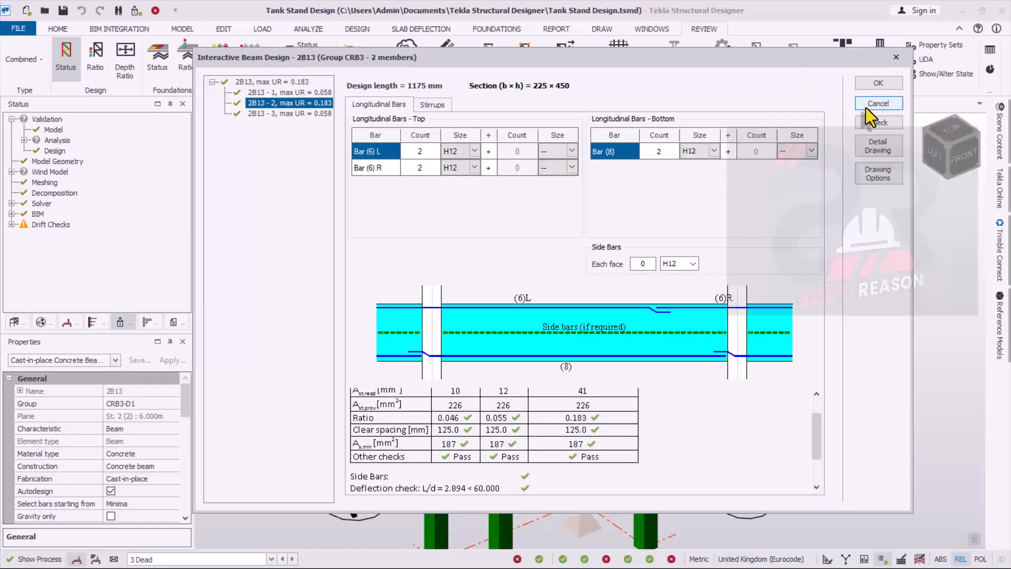
pyautogui.click(879, 83)
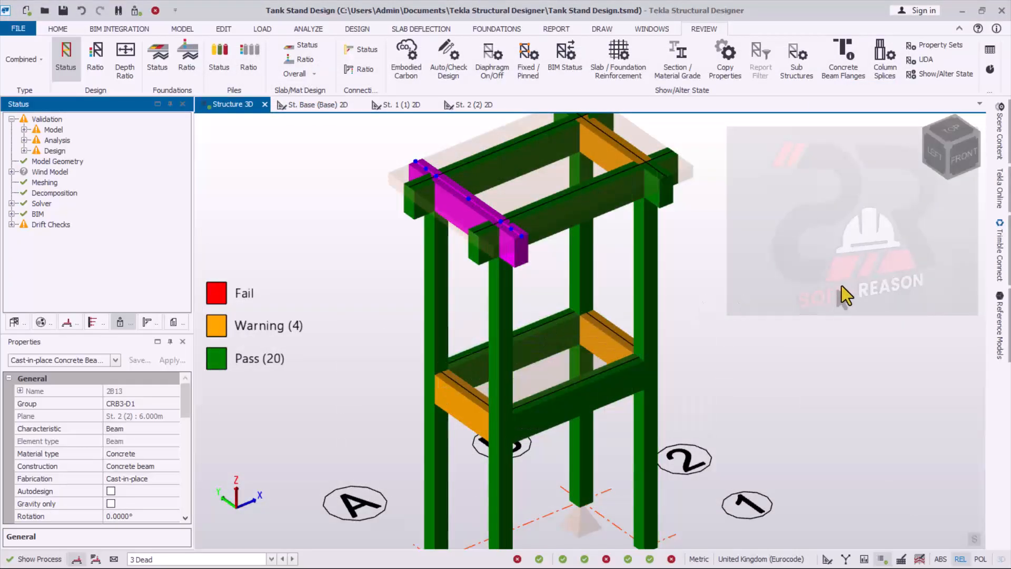
# - Open the static interactive design of the full-height corner column C1
pyautogui.scroll(-1, 633, 376)
pyautogui.scroll(1, 703, 312)
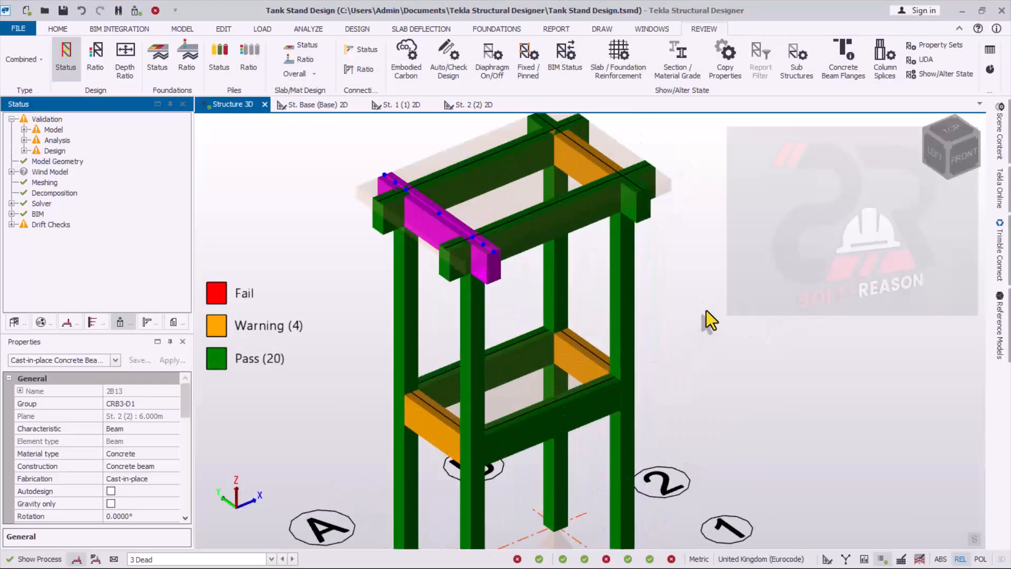
pyautogui.click(532, 225)
pyautogui.scroll(-3, 587, 326)
pyautogui.scroll(2, 521, 500)
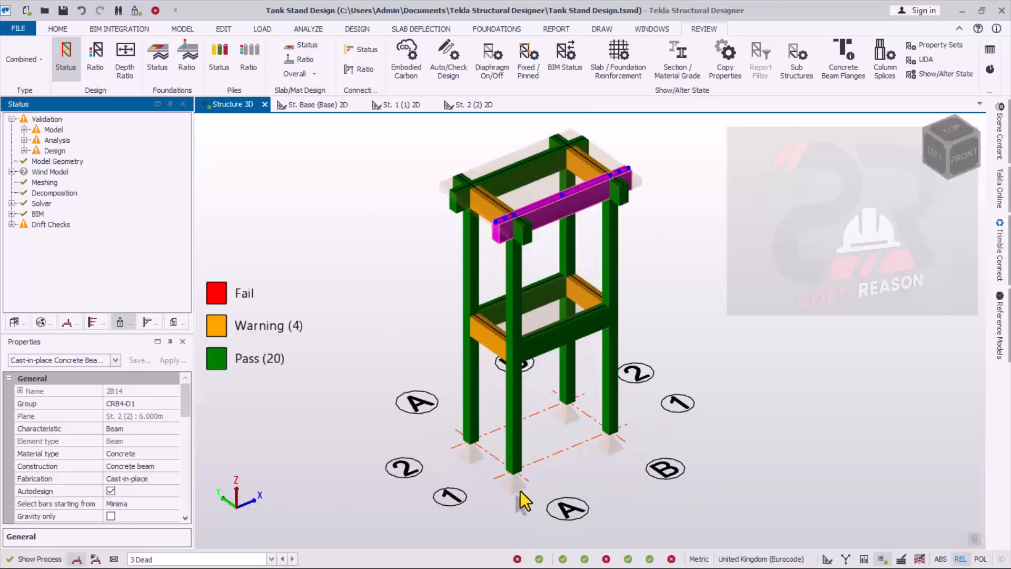
pyautogui.scroll(-2, 534, 456)
pyautogui.scroll(1, 551, 271)
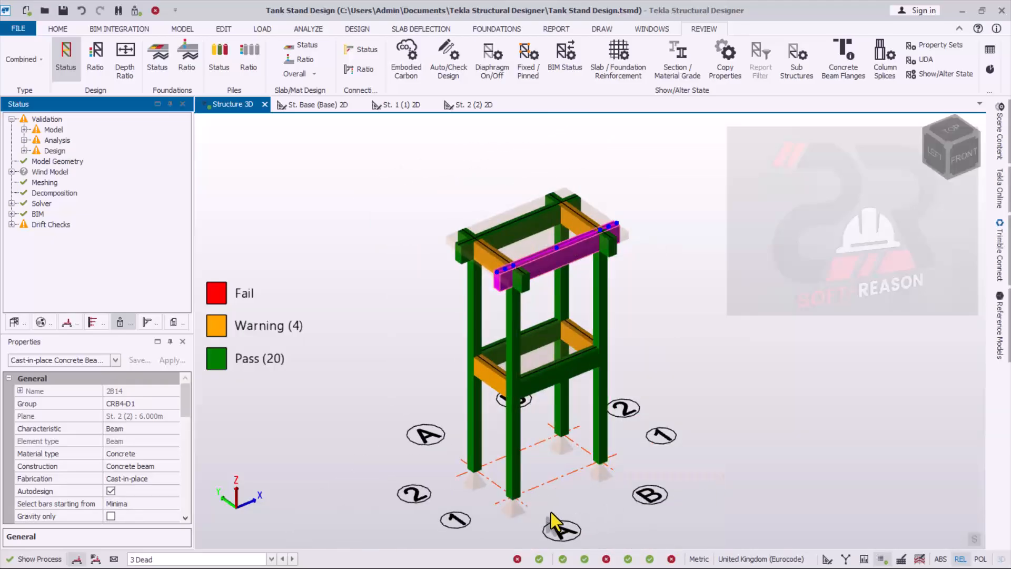
pyautogui.scroll(1, 514, 500)
pyautogui.scroll(1, 582, 463)
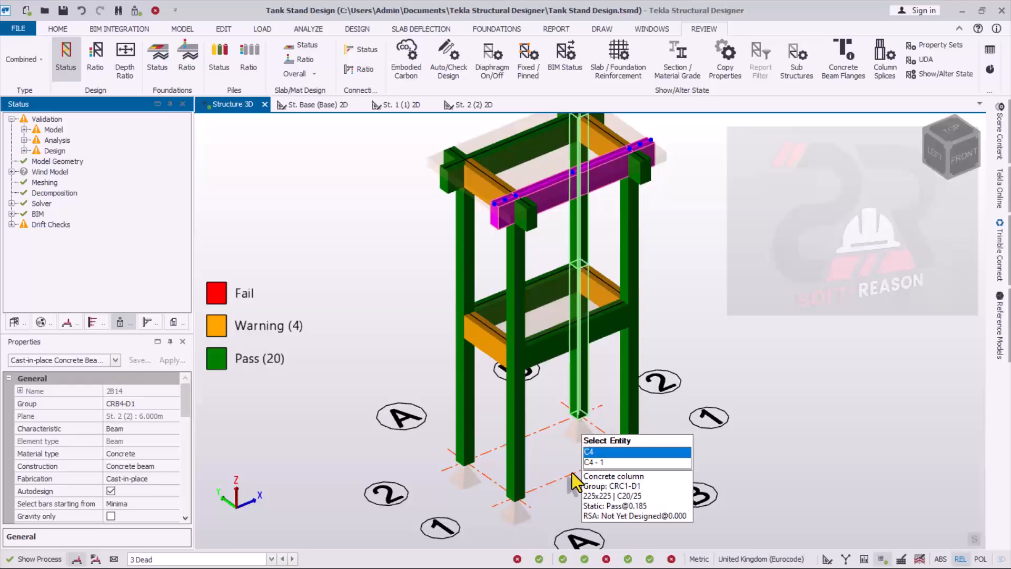
pyautogui.scroll(1, 521, 437)
pyautogui.click(514, 405)
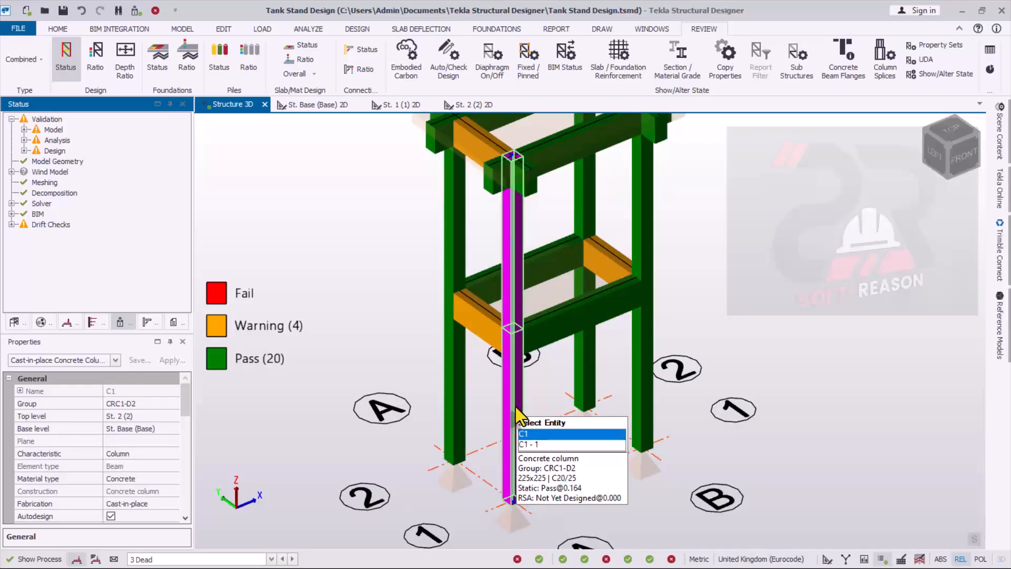
pyautogui.rightClick(516, 406)
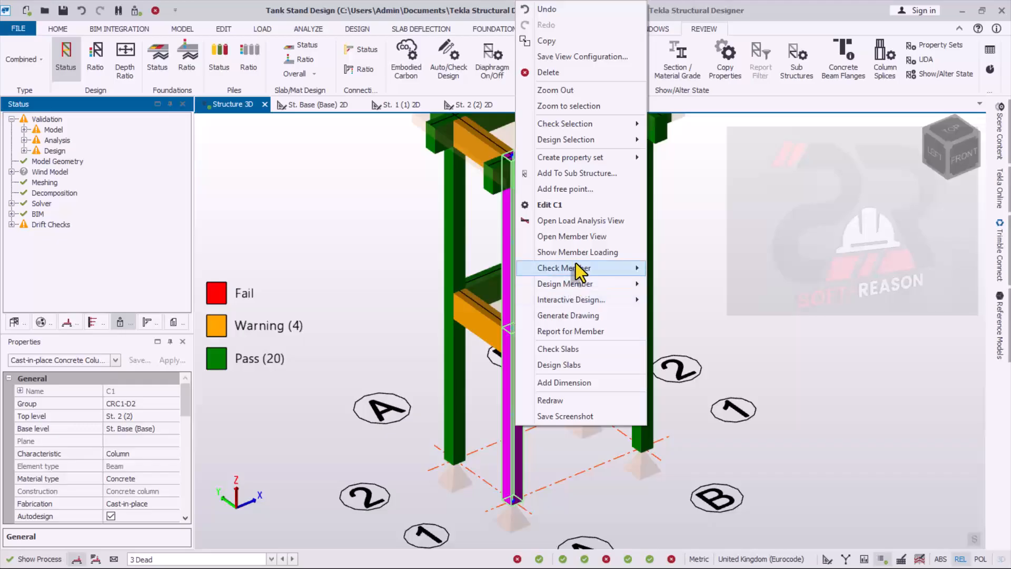
pyautogui.moveTo(570, 289)
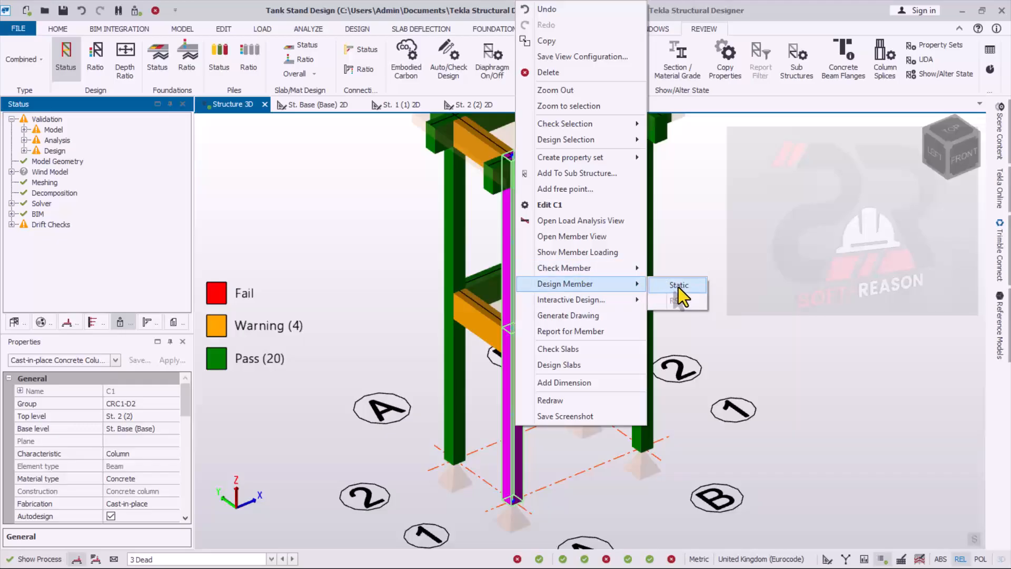
pyautogui.moveTo(631, 301)
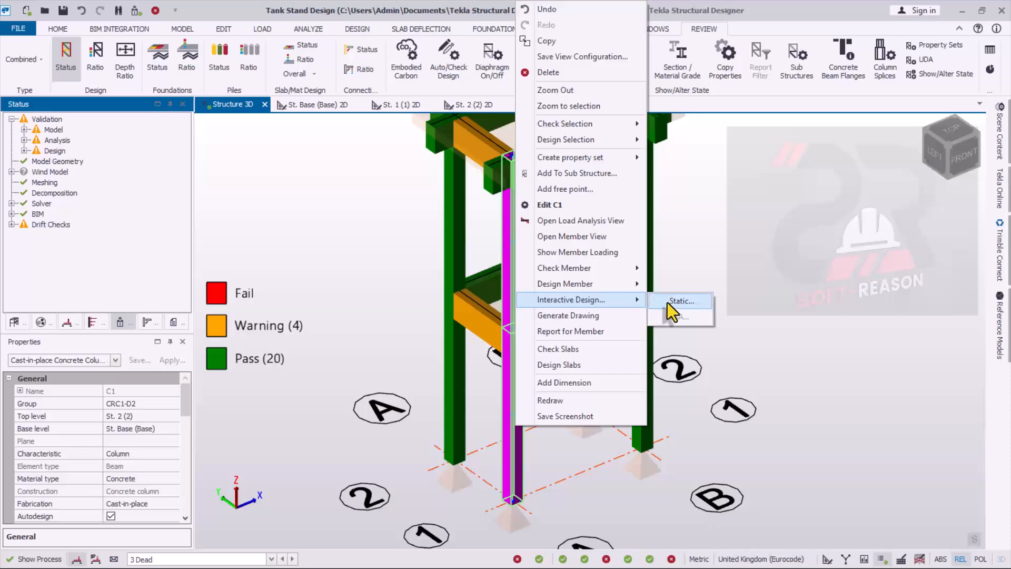
pyautogui.click(669, 302)
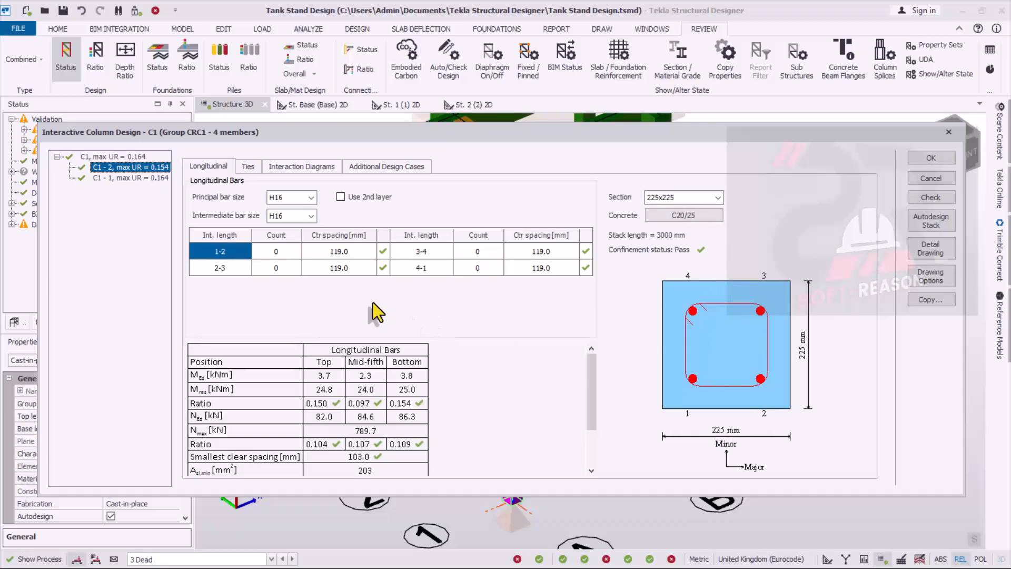
# - Examine column C1's ties, interaction diagrams and longitudinal bar checks, including the lower stack C1 - 1, and accept the design
pyautogui.click(248, 167)
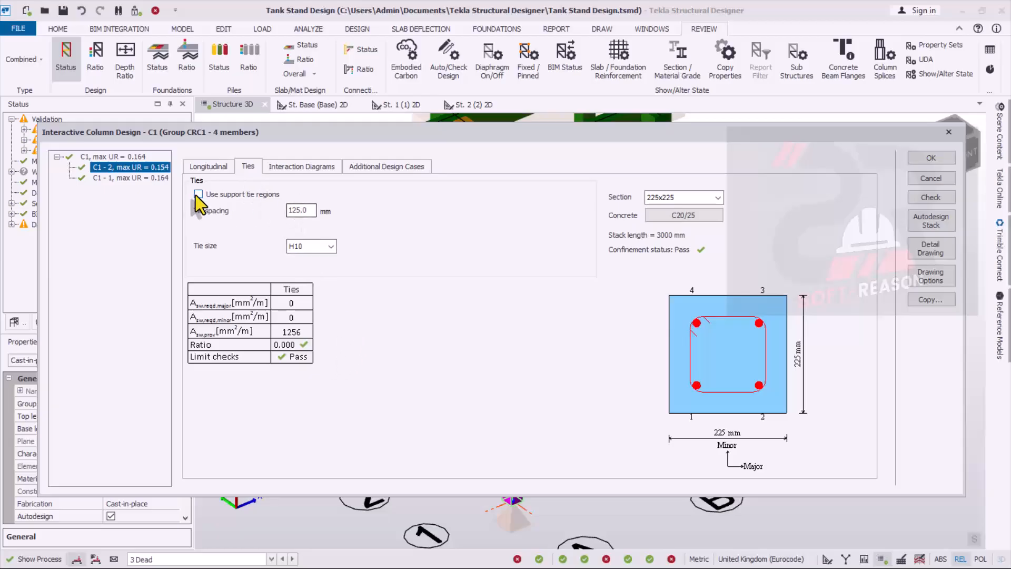
pyautogui.click(297, 166)
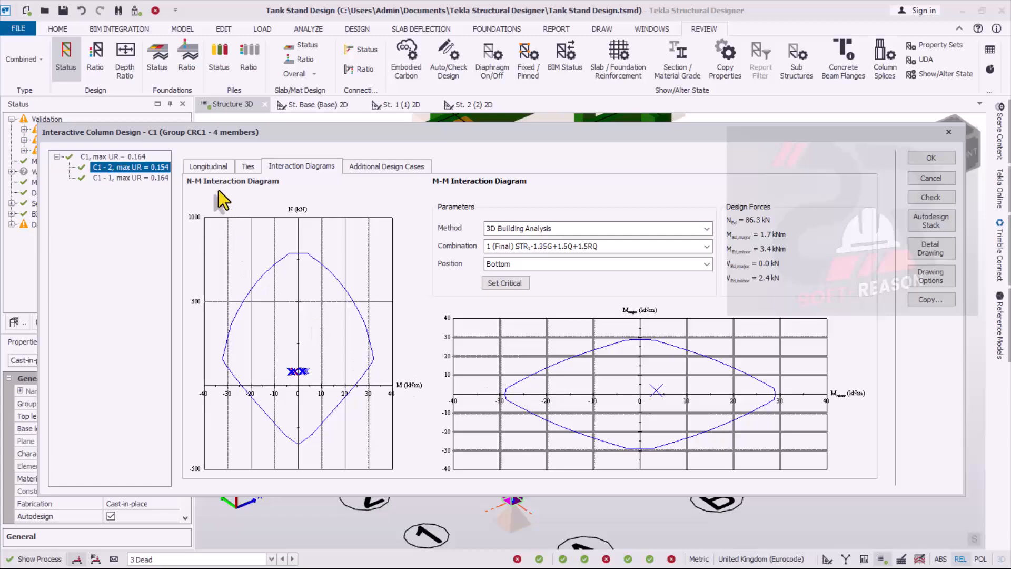
pyautogui.click(213, 166)
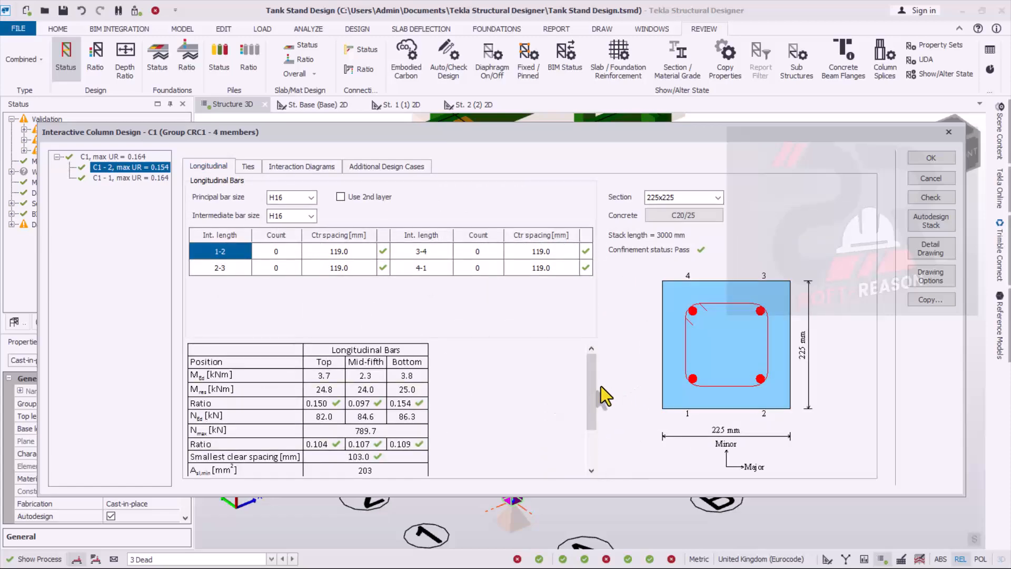
pyautogui.moveTo(592, 375); pyautogui.dragTo(590, 433)
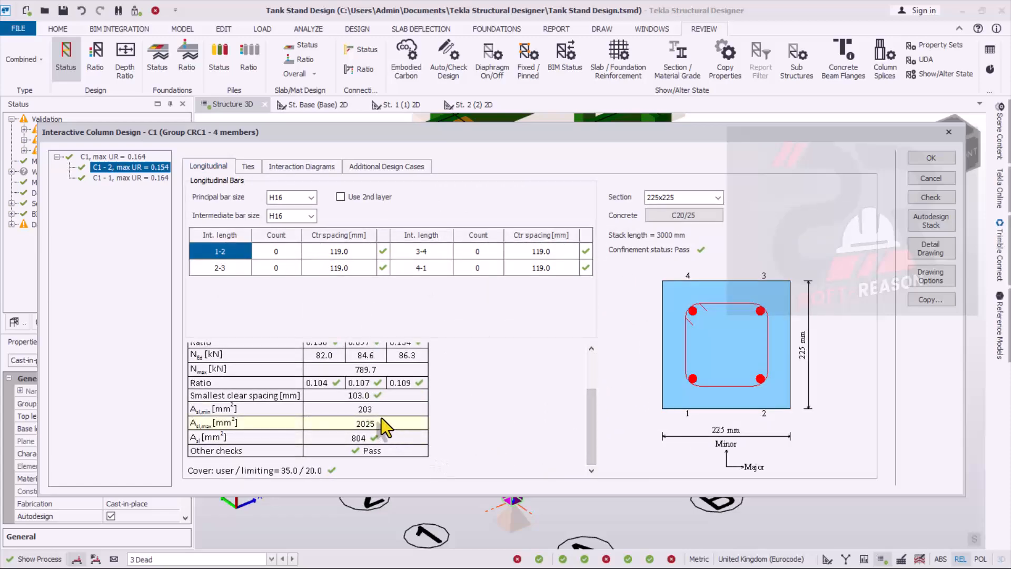
pyautogui.scroll(3, 390, 421)
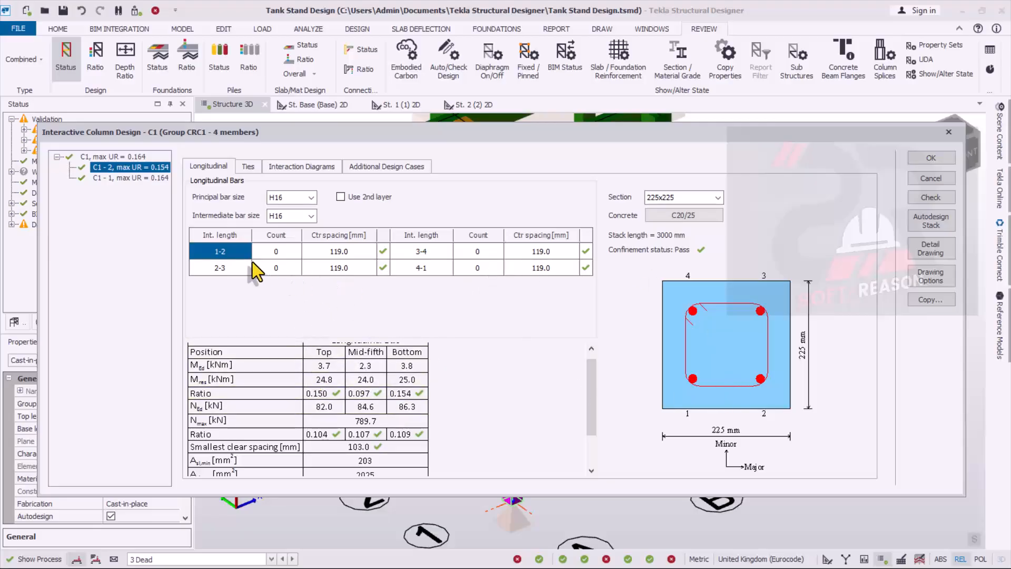
pyautogui.click(125, 179)
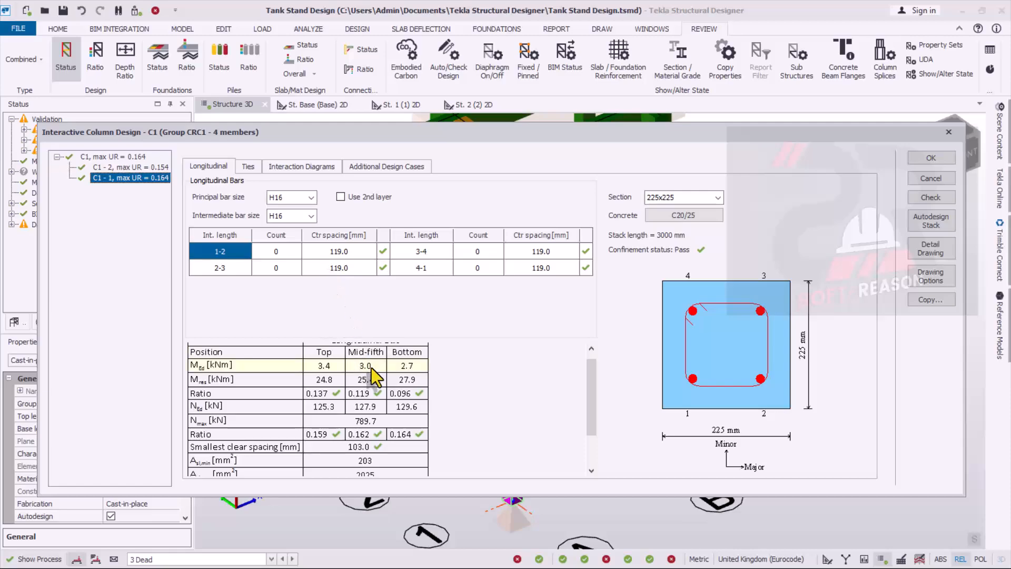
pyautogui.click(931, 157)
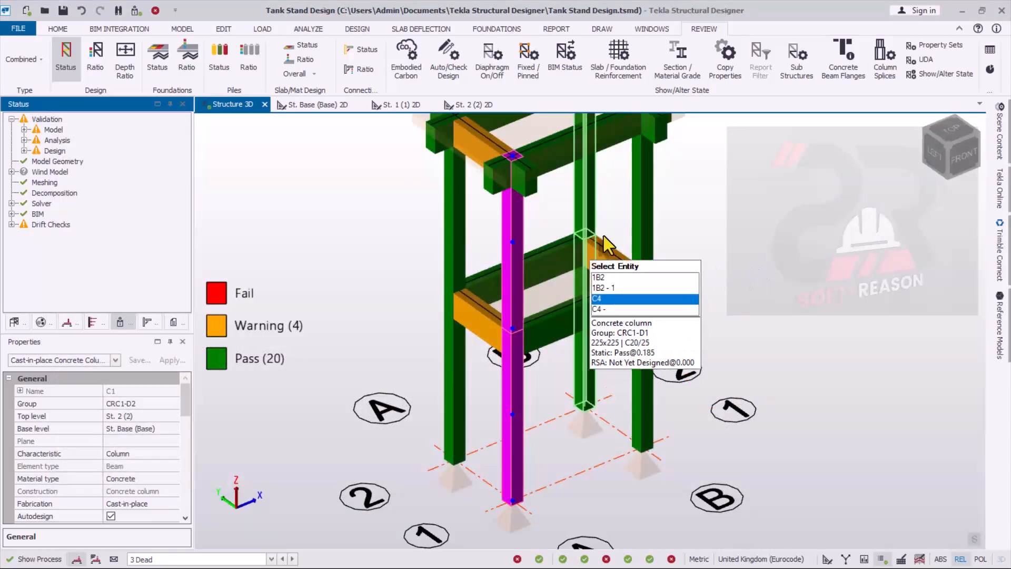
# - Review the static interactive design of intermediate-level beam 1B3, checking its longitudinal bars and cover checks, and accept it
pyautogui.click(574, 312)
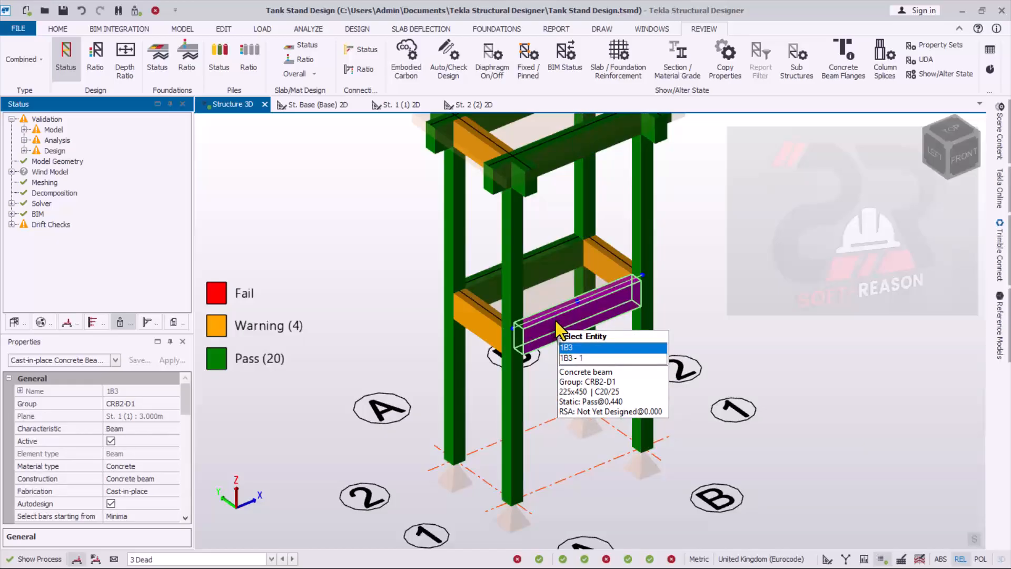
pyautogui.rightClick(555, 322)
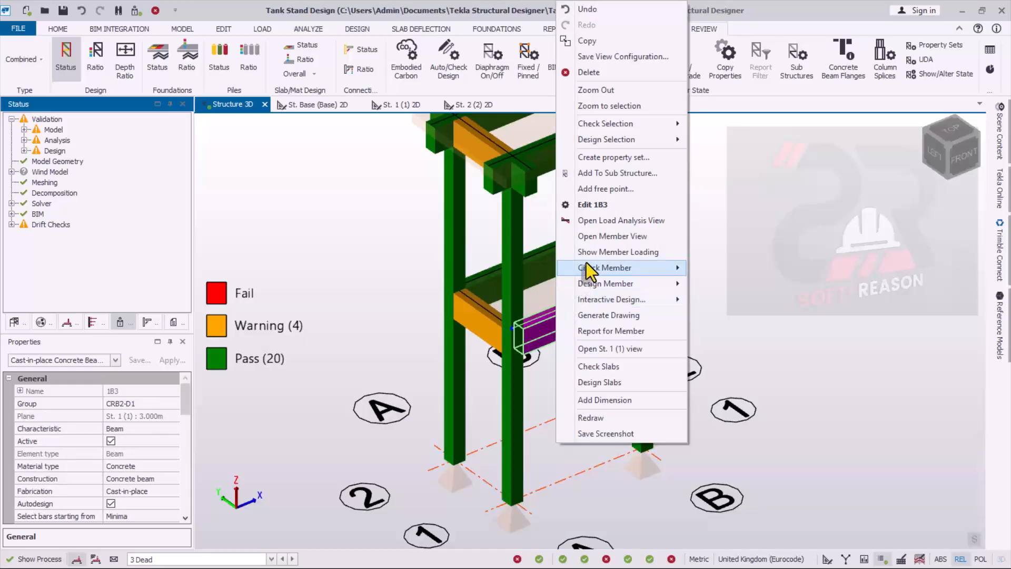
pyautogui.moveTo(613, 300)
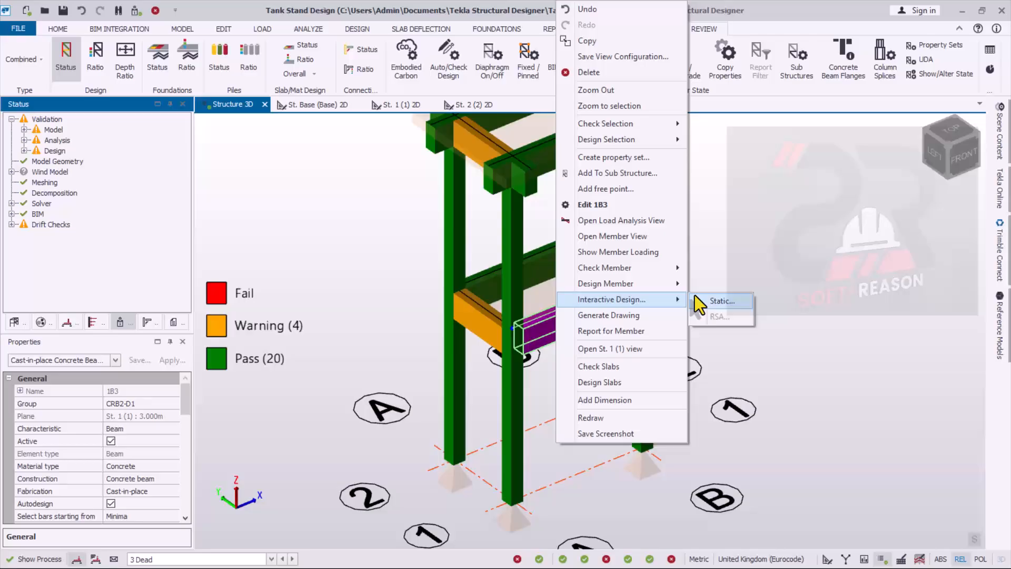
pyautogui.click(725, 299)
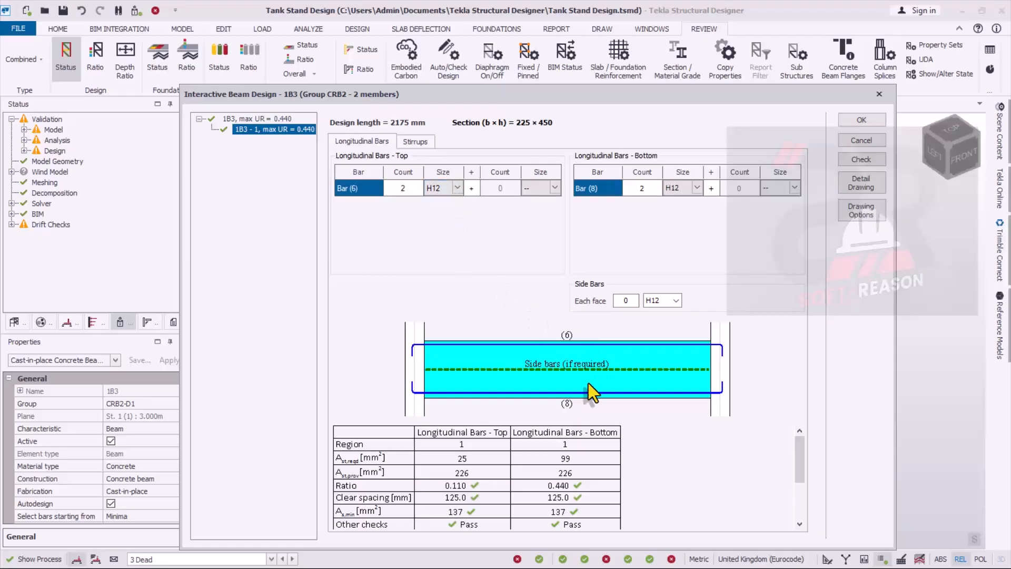
pyautogui.moveTo(799, 456); pyautogui.dragTo(799, 502)
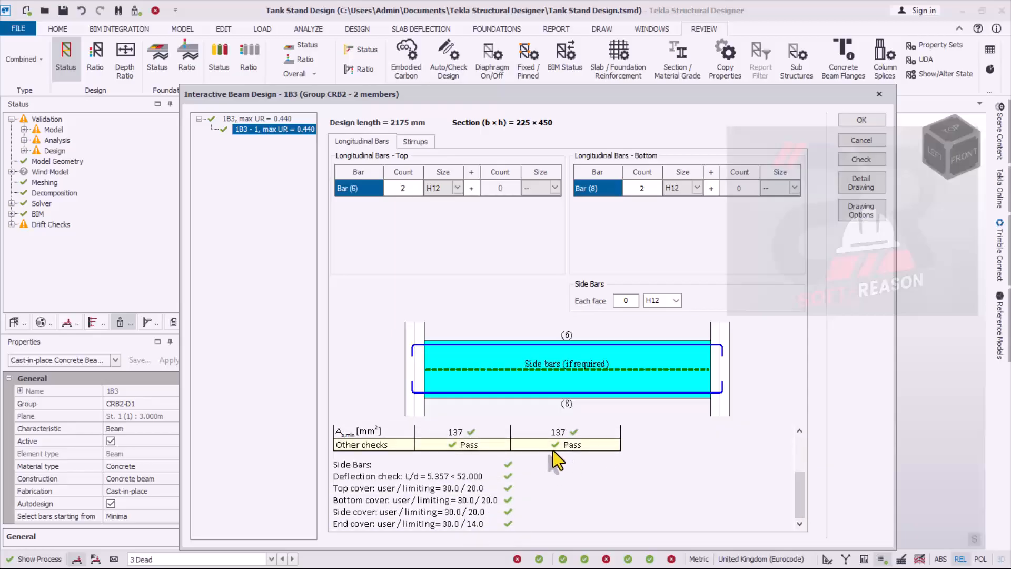
pyautogui.scroll(5, 553, 450)
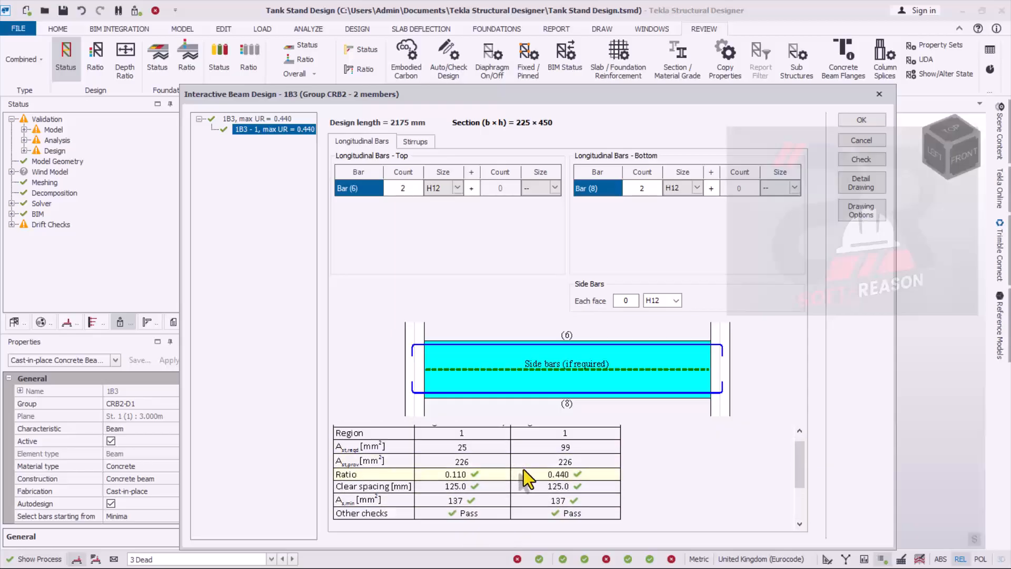
pyautogui.scroll(1, 523, 470)
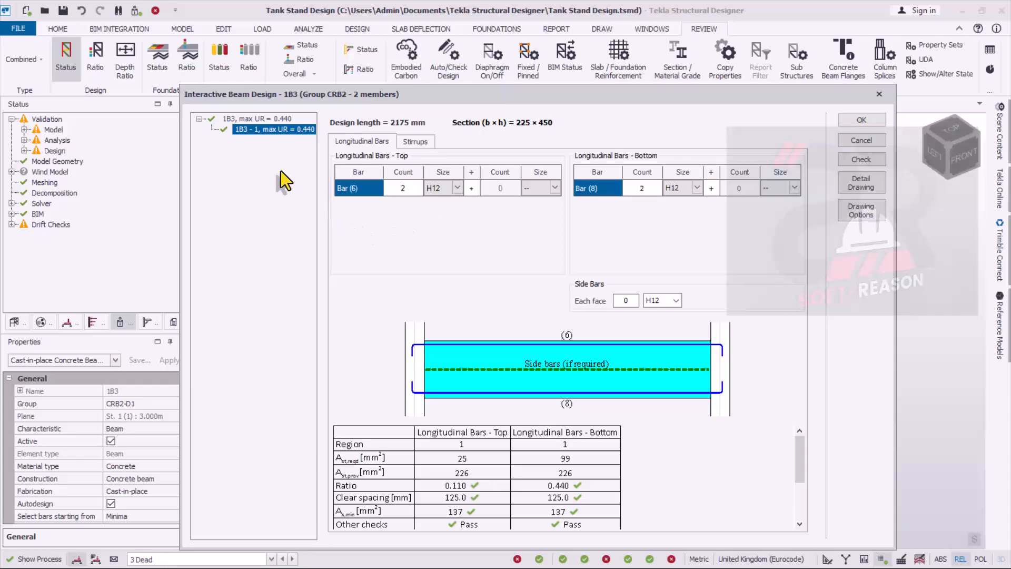
pyautogui.click(863, 121)
# - View the whole tank stand's design status and open the 2D plan of the base level
pyautogui.moveTo(557, 328)
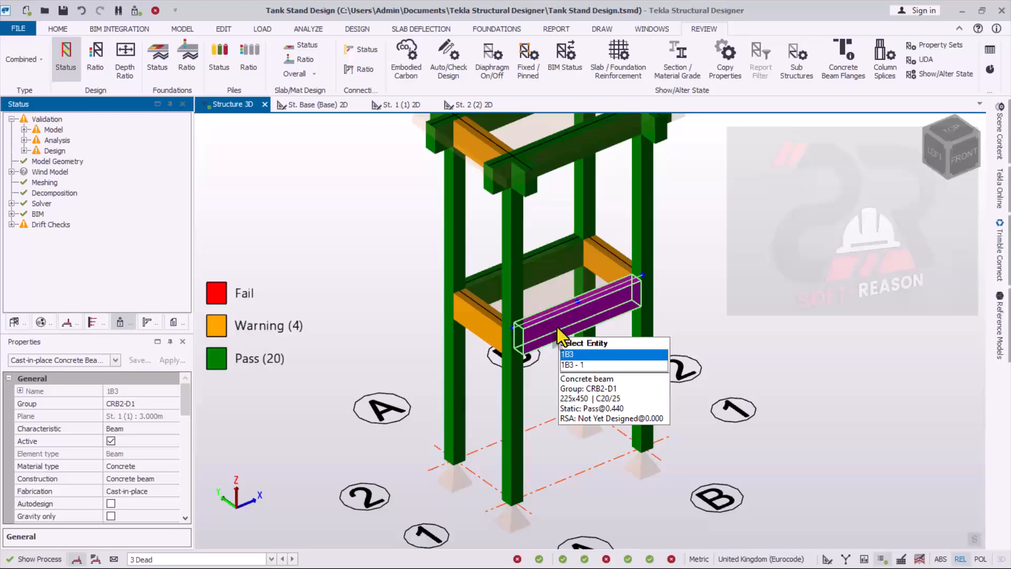
pyautogui.moveTo(568, 153)
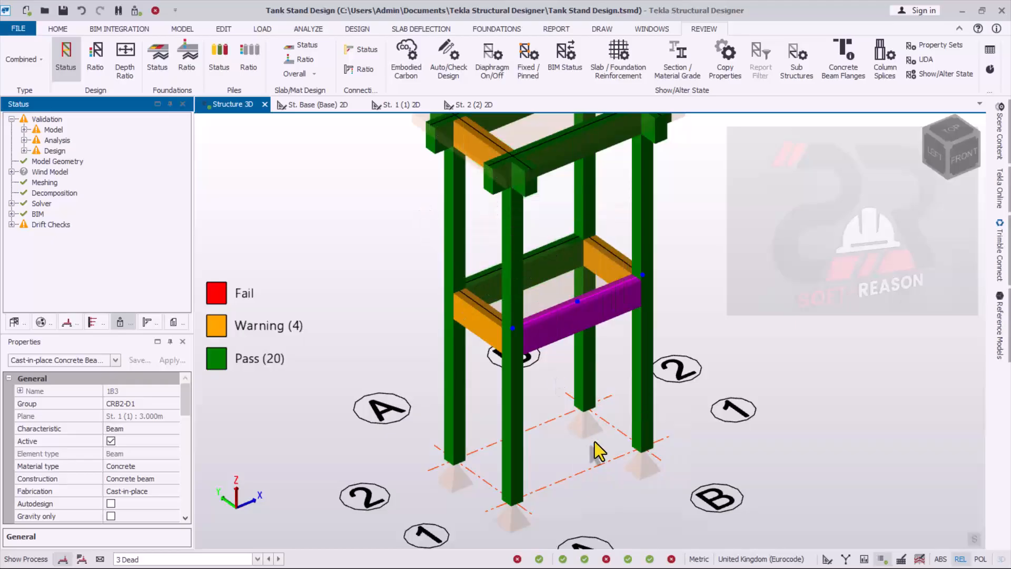
pyautogui.scroll(-3, 585, 429)
pyautogui.scroll(-2, 583, 426)
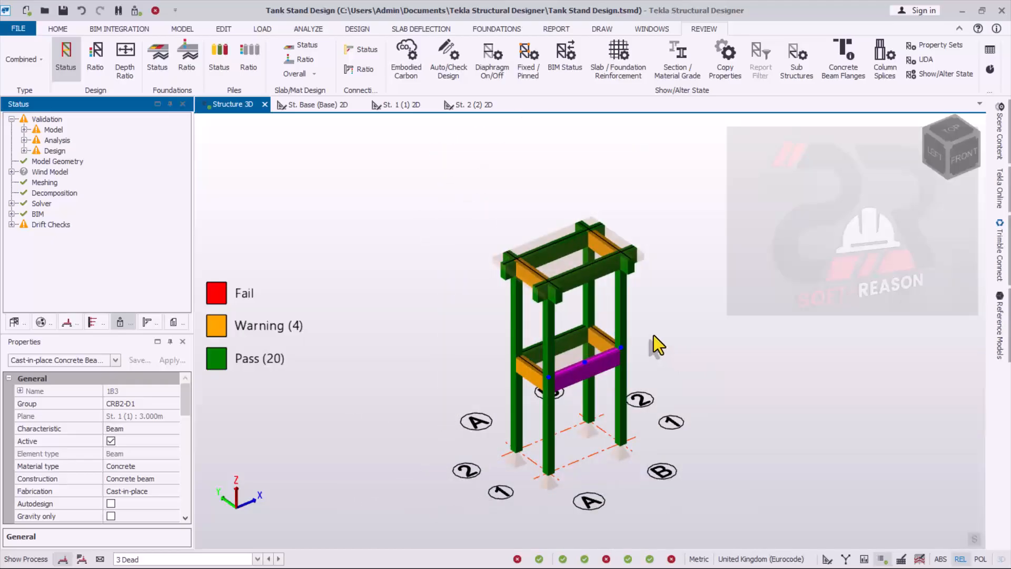
pyautogui.click(308, 107)
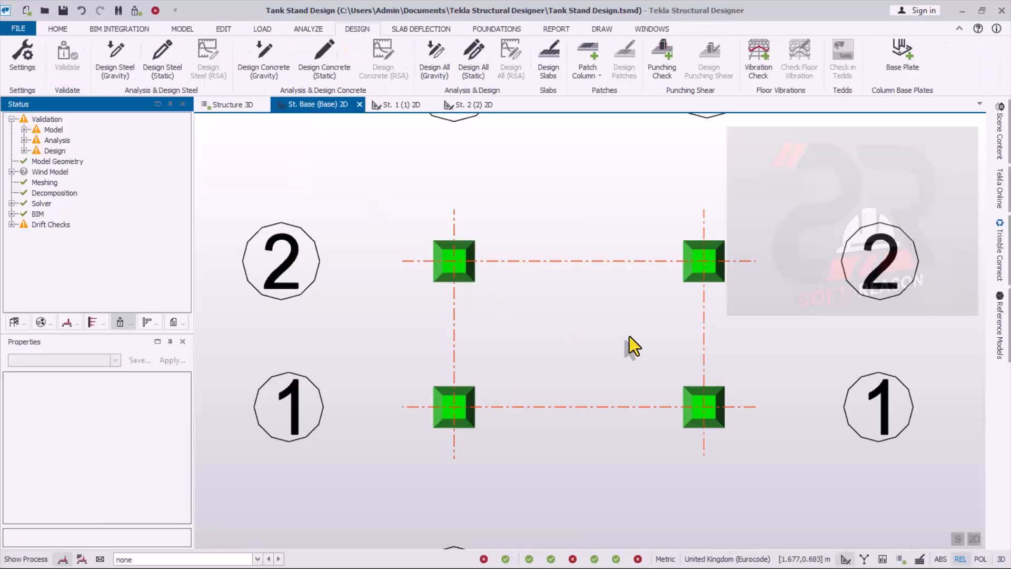
# - Validate the model and place isolated pad bases under all four columns in the base plan
pyautogui.scroll(-2, 558, 366)
pyautogui.scroll(1, 558, 366)
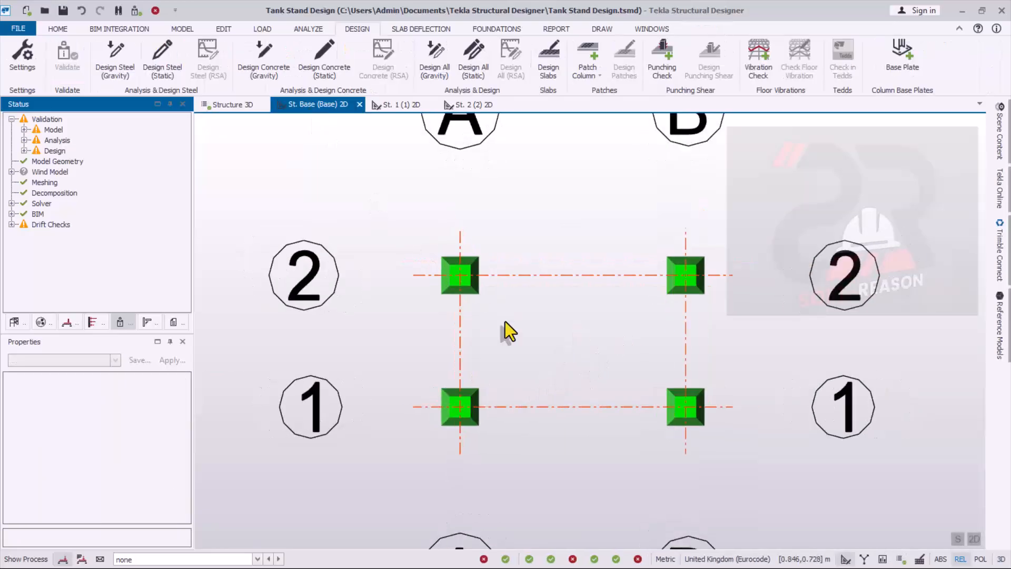
pyautogui.click(503, 29)
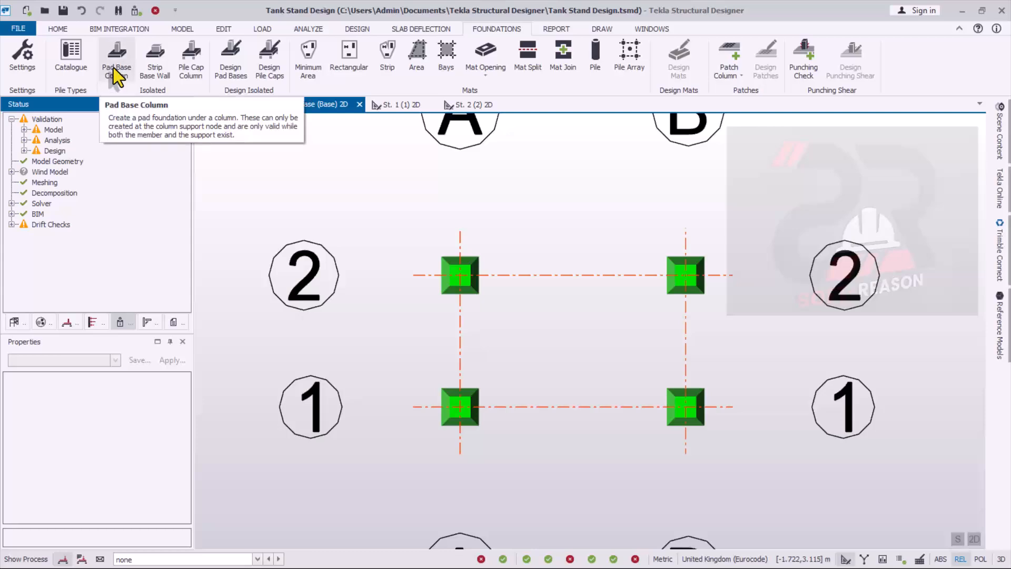
pyautogui.click(135, 12)
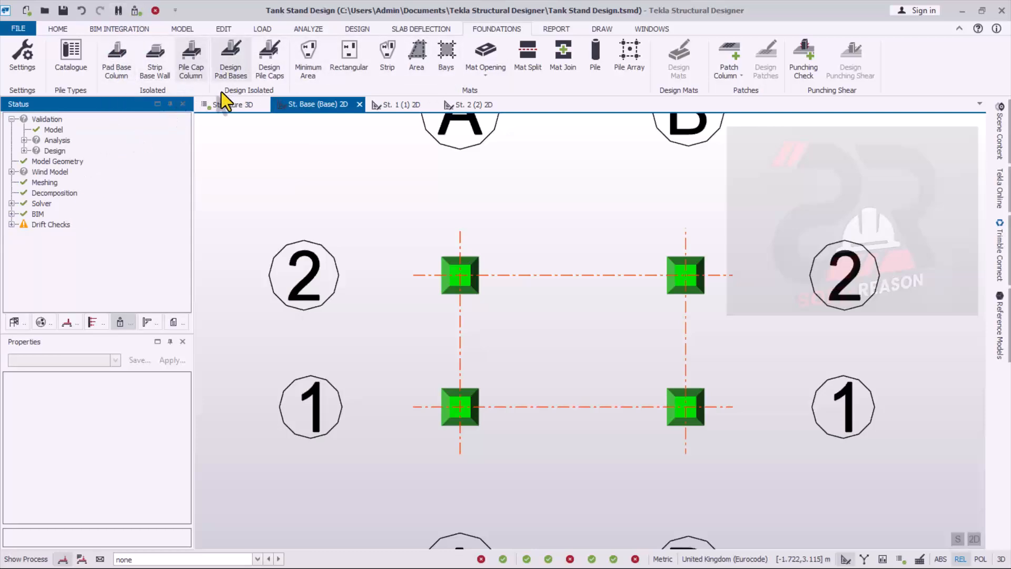
pyautogui.click(118, 64)
pyautogui.moveTo(372, 198); pyautogui.dragTo(773, 504)
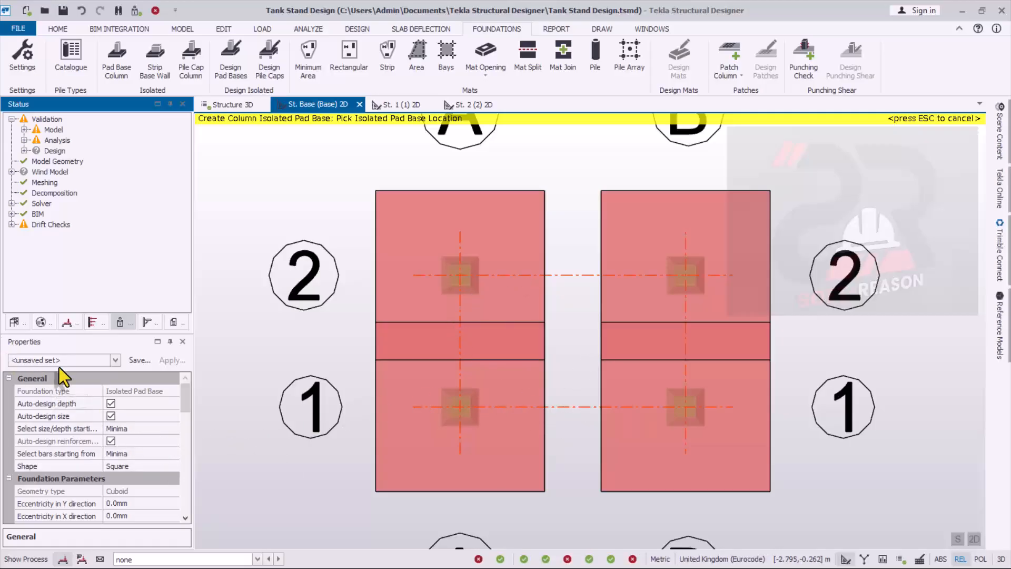
# - Set the concrete class in the pad base properties to C20/25
pyautogui.moveTo(185, 397); pyautogui.dragTo(187, 430)
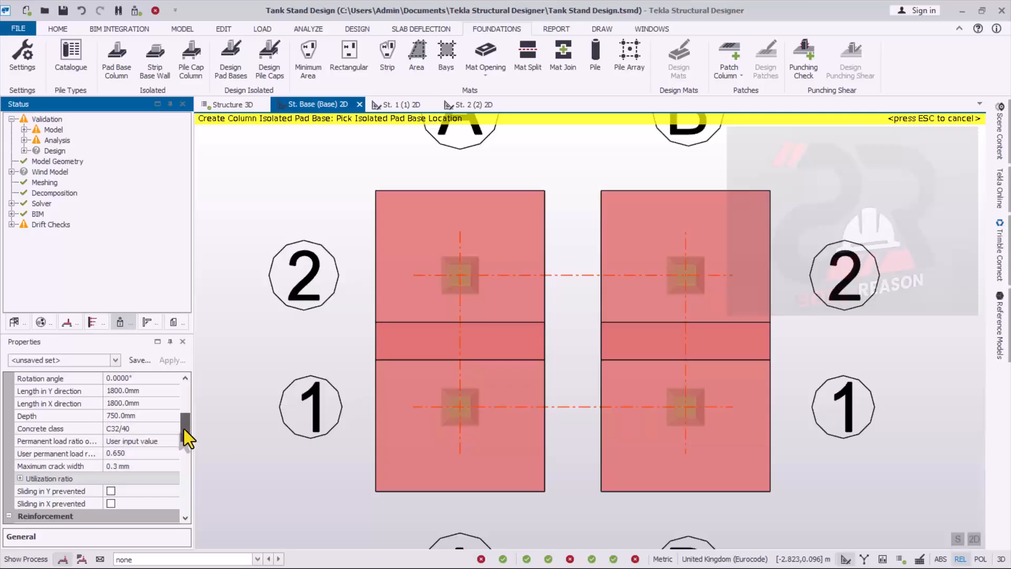
pyautogui.scroll(-1, 184, 429)
pyautogui.click(166, 421)
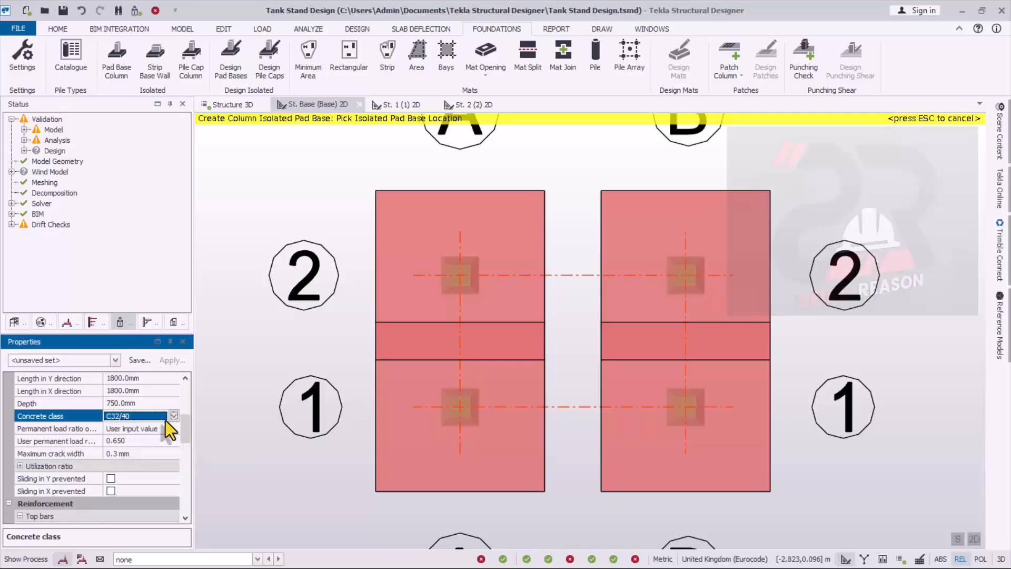
pyautogui.click(174, 417)
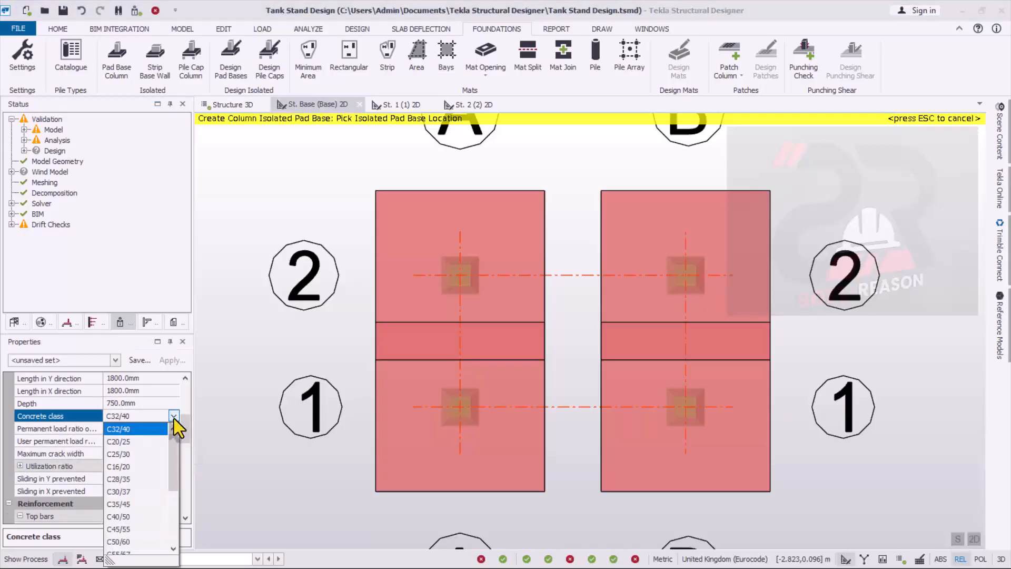
pyautogui.click(125, 443)
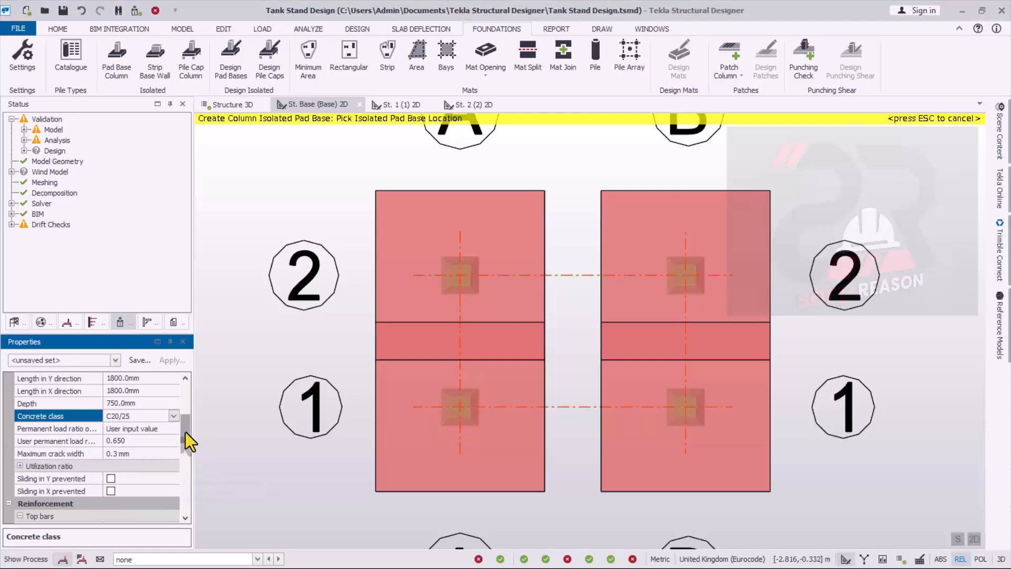
# - Set the pad base bearing capacities for A1 - STR and A2 - GEO combinations to 200 kN/m²
pyautogui.moveTo(185, 432); pyautogui.dragTo(185, 500)
pyautogui.click(115, 457)
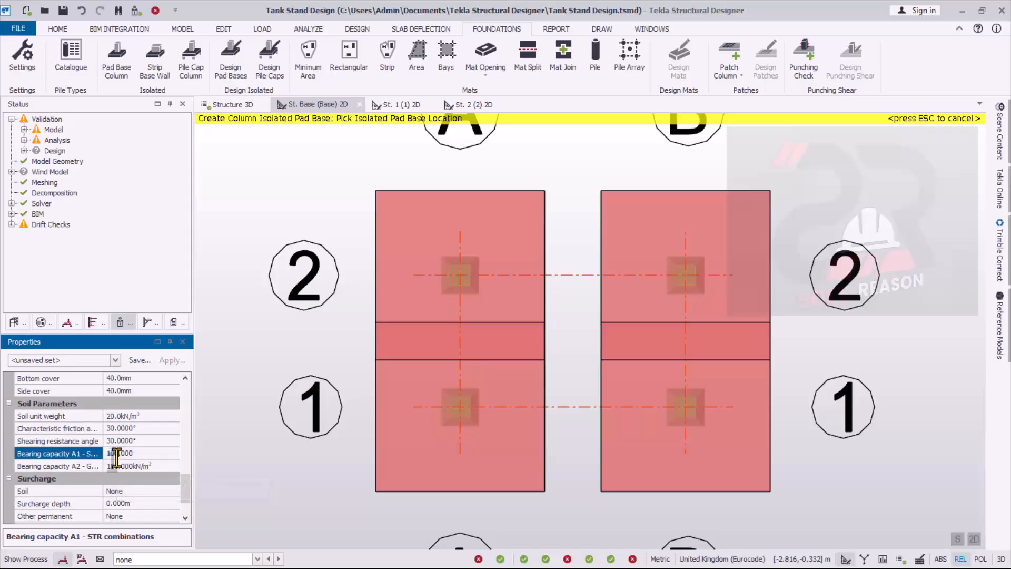
pyautogui.write('2')
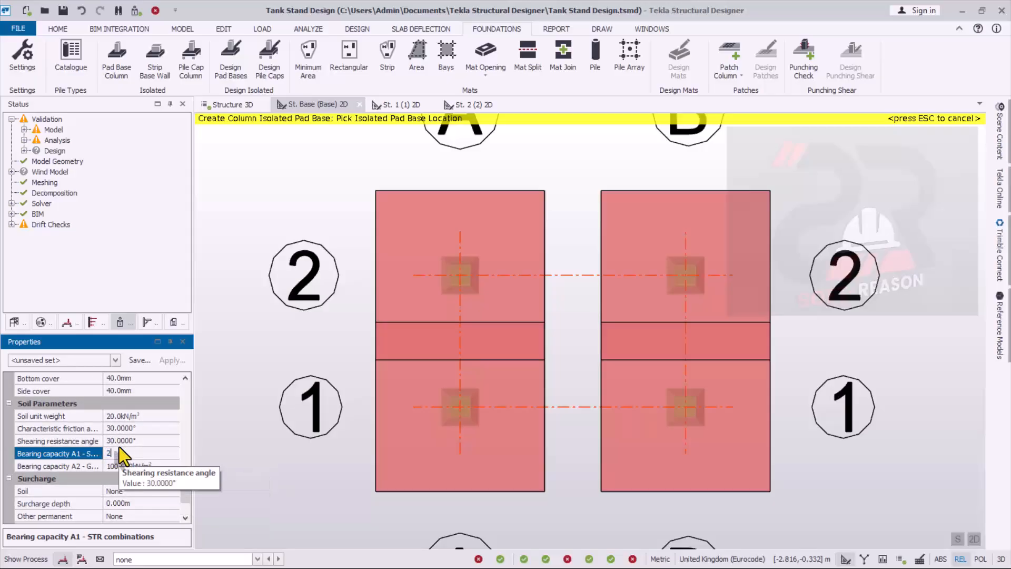
pyautogui.write('00')
pyautogui.click(113, 466)
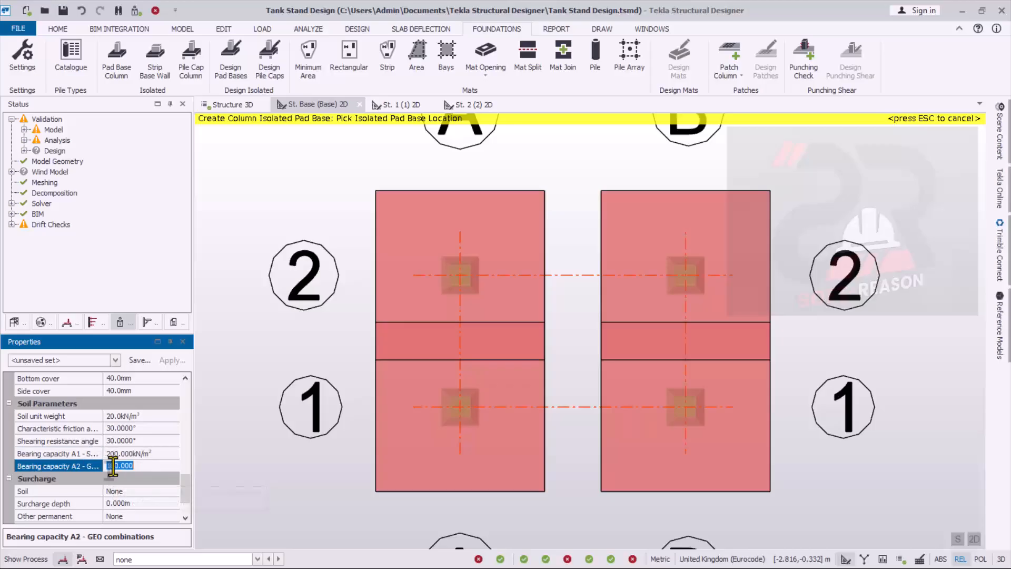
pyautogui.write('200')
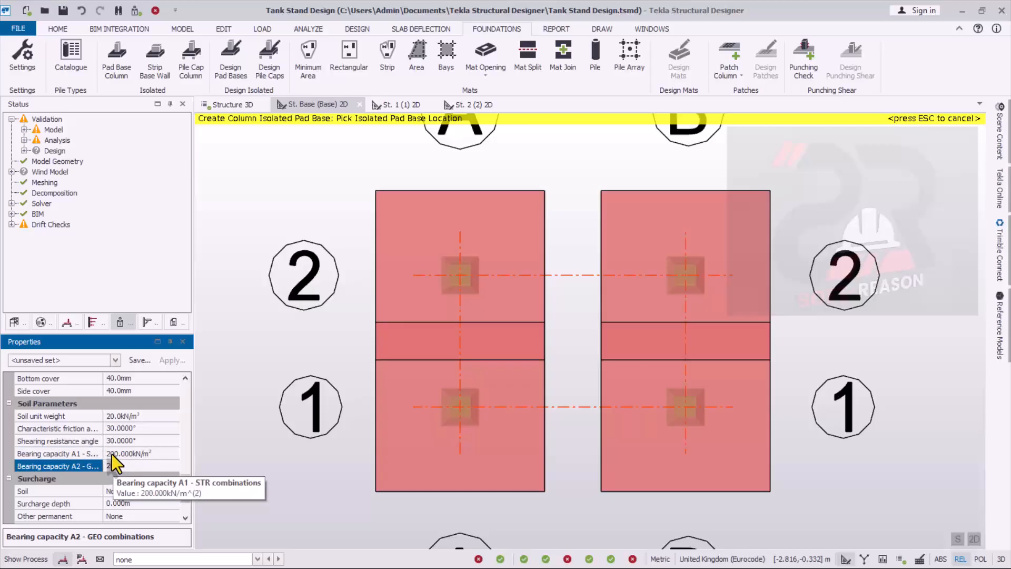
pyautogui.click(112, 453)
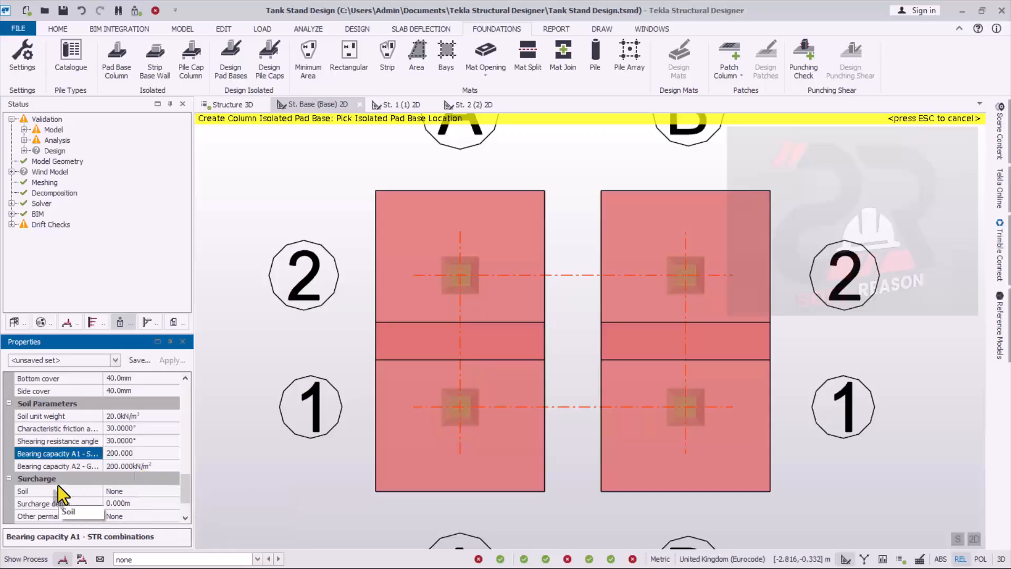
# - Review the pad base surcharge options, soil parameters, reinforcement, covers and auto-design settings, keeping the soil surcharge at None
pyautogui.moveTo(184, 490); pyautogui.dragTo(185, 501)
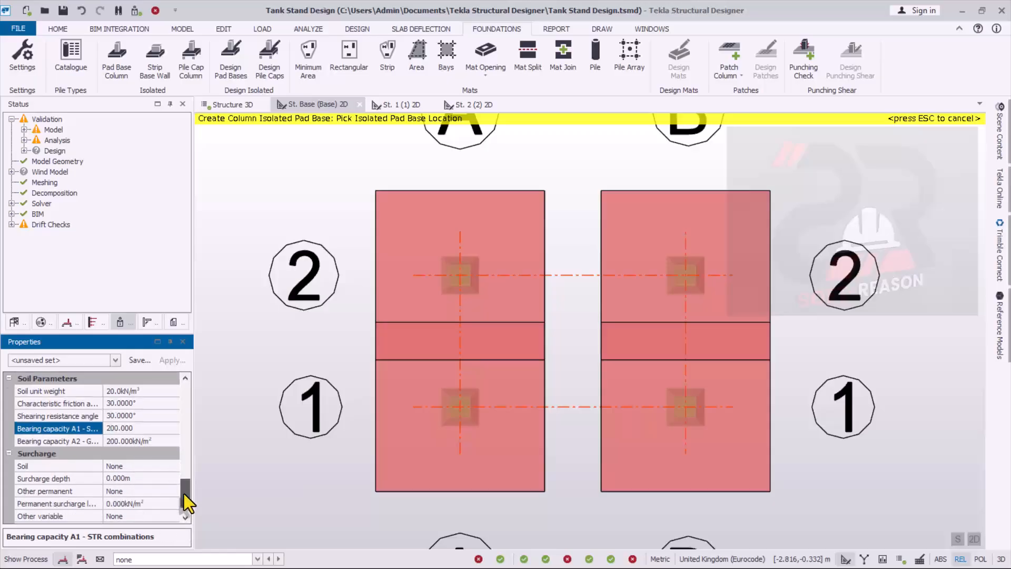
pyautogui.click(136, 468)
pyautogui.click(174, 468)
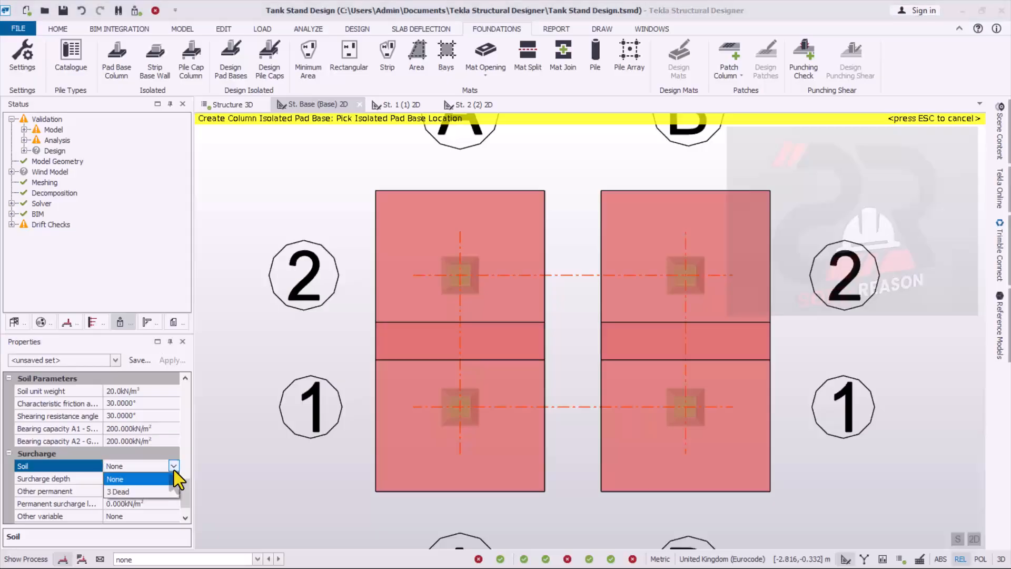
pyautogui.click(173, 470)
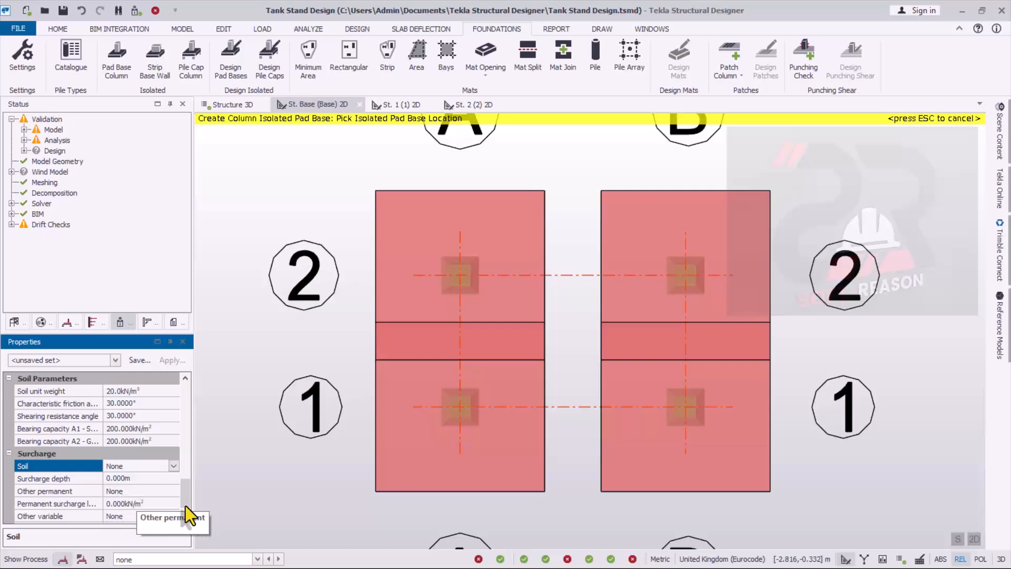
pyautogui.moveTo(187, 499)
pyautogui.mouseDown()
pyautogui.moveTo(188, 454)
pyautogui.moveTo(190, 479)
pyautogui.mouseUp()
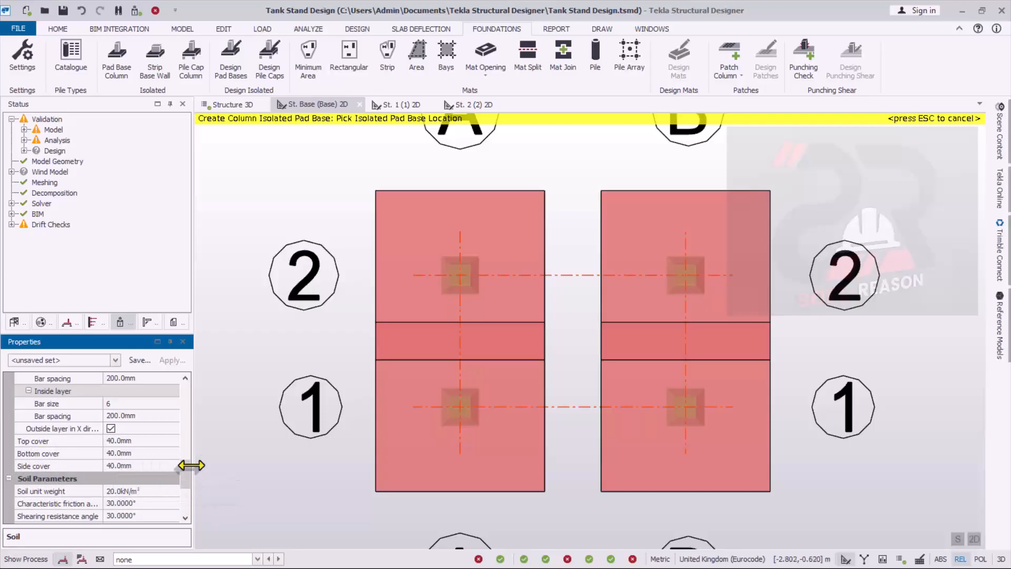
pyautogui.scroll(1, 185, 472)
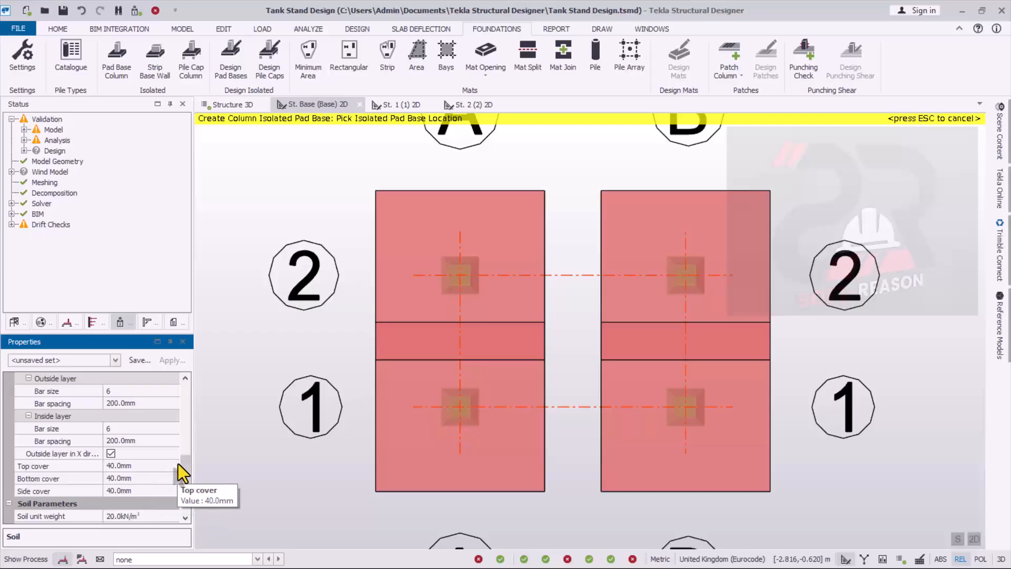
pyautogui.moveTo(184, 466); pyautogui.dragTo(187, 397)
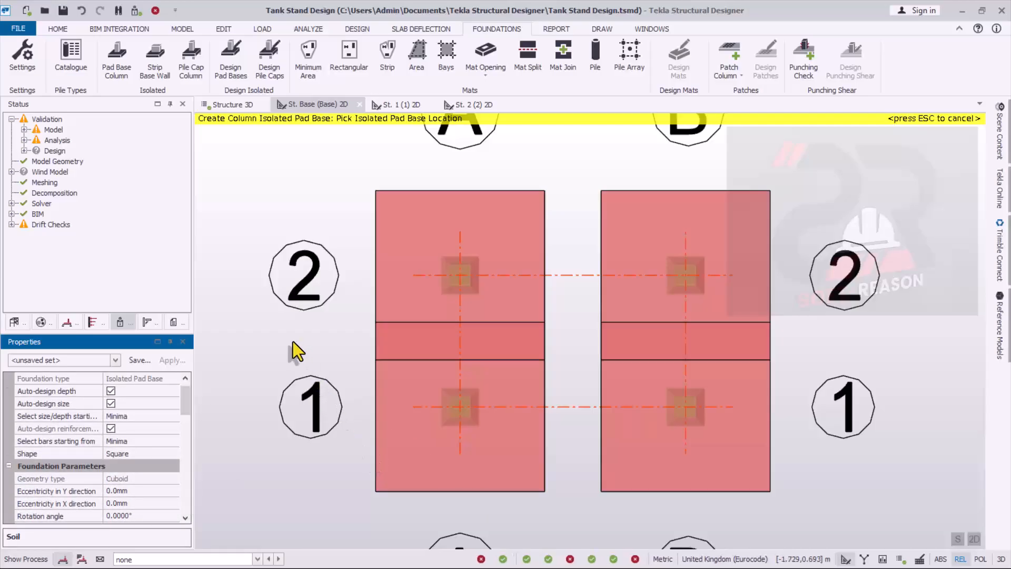
# - Design the pad bases and display the foundation design status in the 3D structure view
pyautogui.click(234, 78)
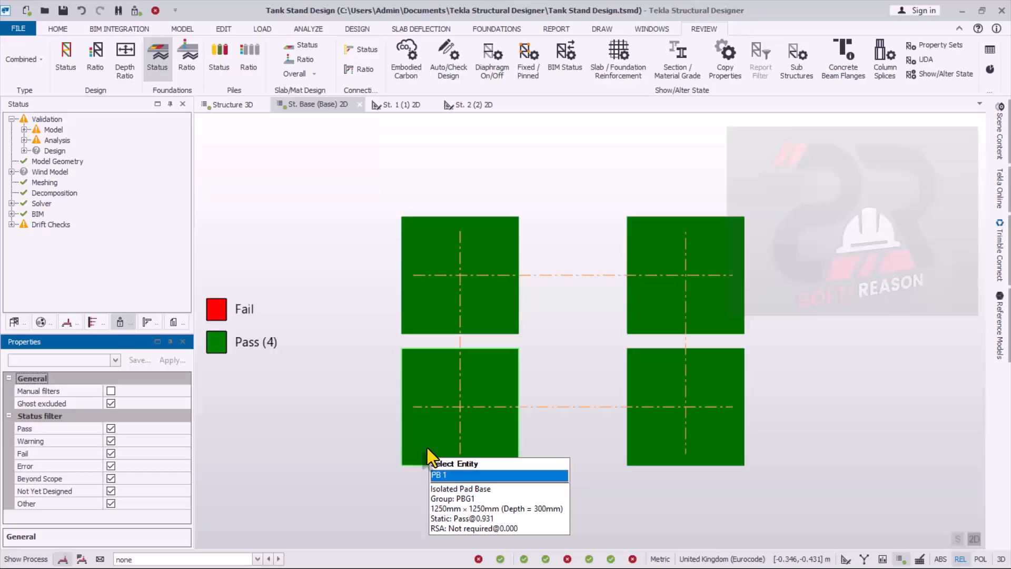
pyautogui.click(233, 105)
pyautogui.scroll(3, 583, 520)
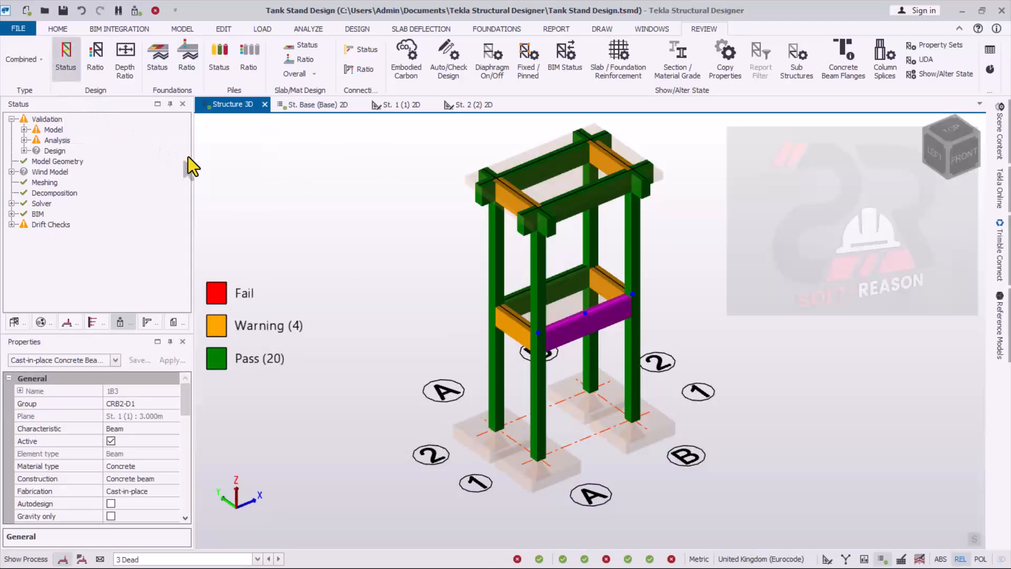
pyautogui.click(158, 58)
pyautogui.moveTo(511, 412)
pyautogui.scroll(3, 611, 506)
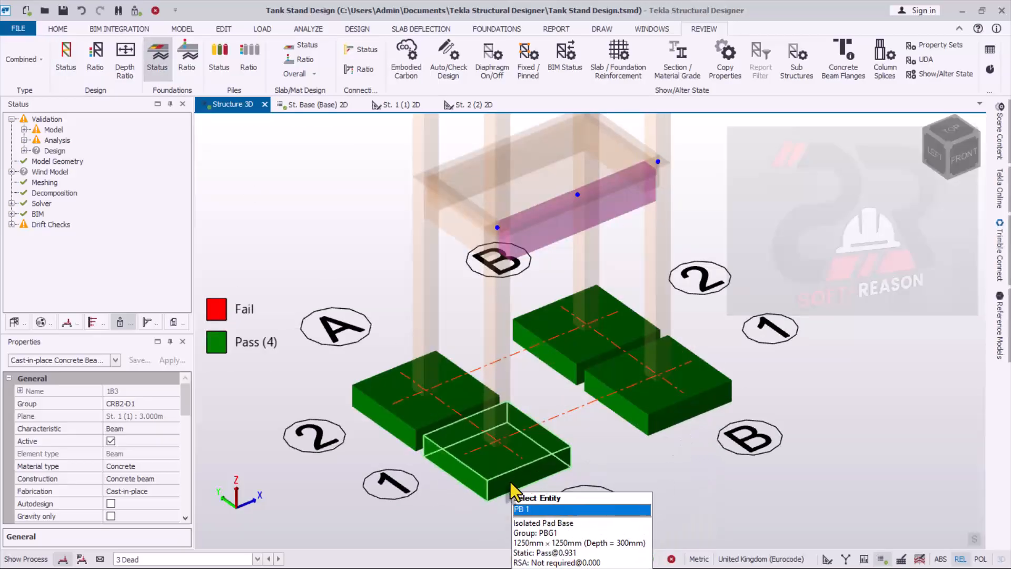
# - Run Design Member on the pad base at grid A/2 and review its sliding, bottom limiting parameters, shear and punching shear results
pyautogui.click(408, 427)
pyautogui.rightClick(408, 427)
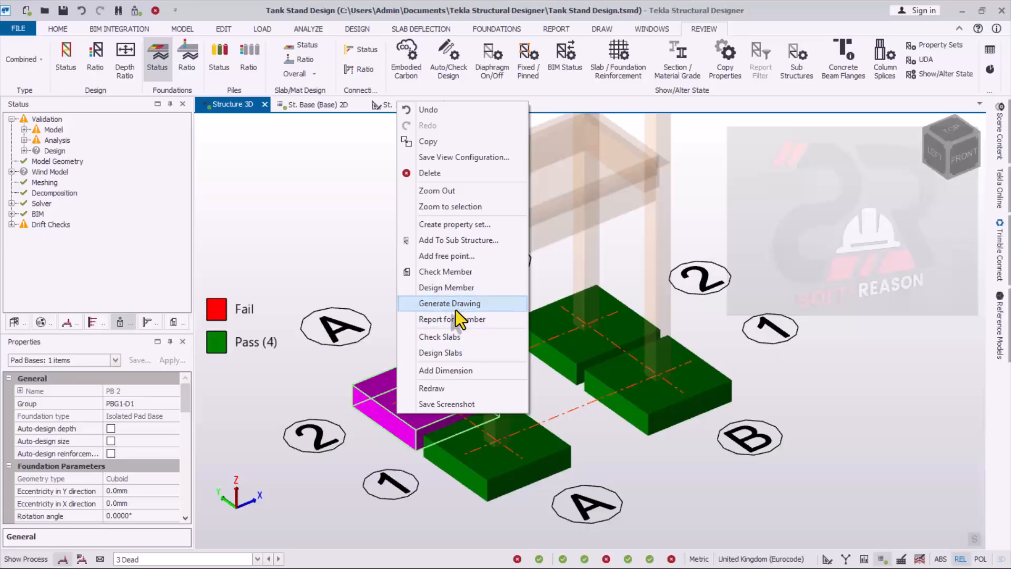
pyautogui.click(445, 288)
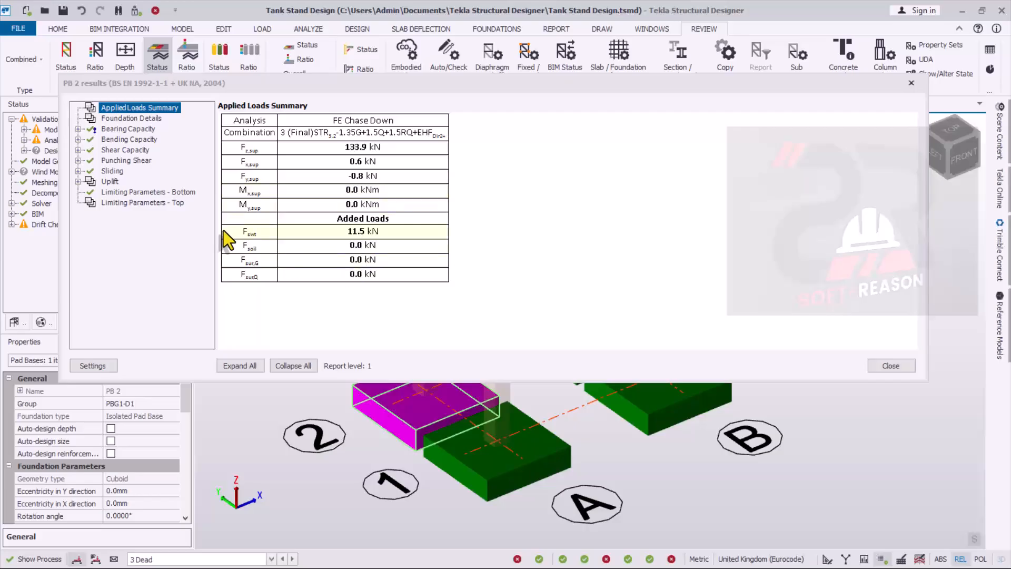
pyautogui.doubleClick(115, 172)
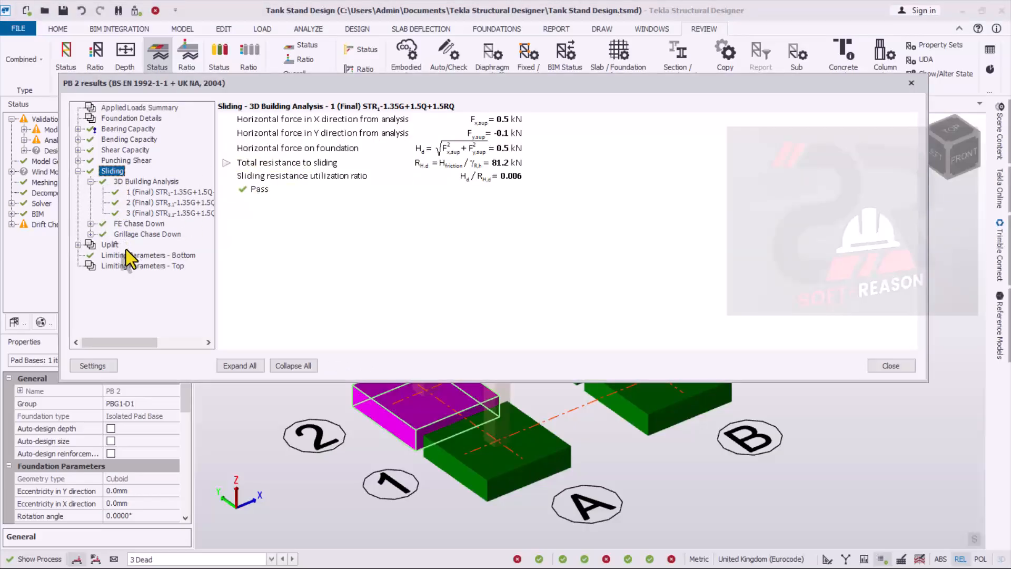
pyautogui.click(113, 255)
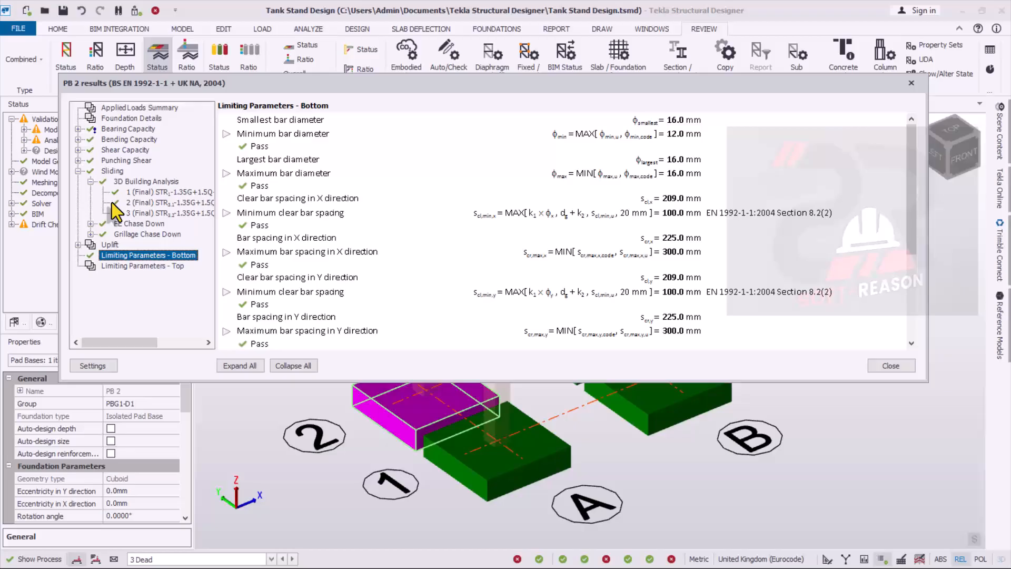
pyautogui.click(115, 152)
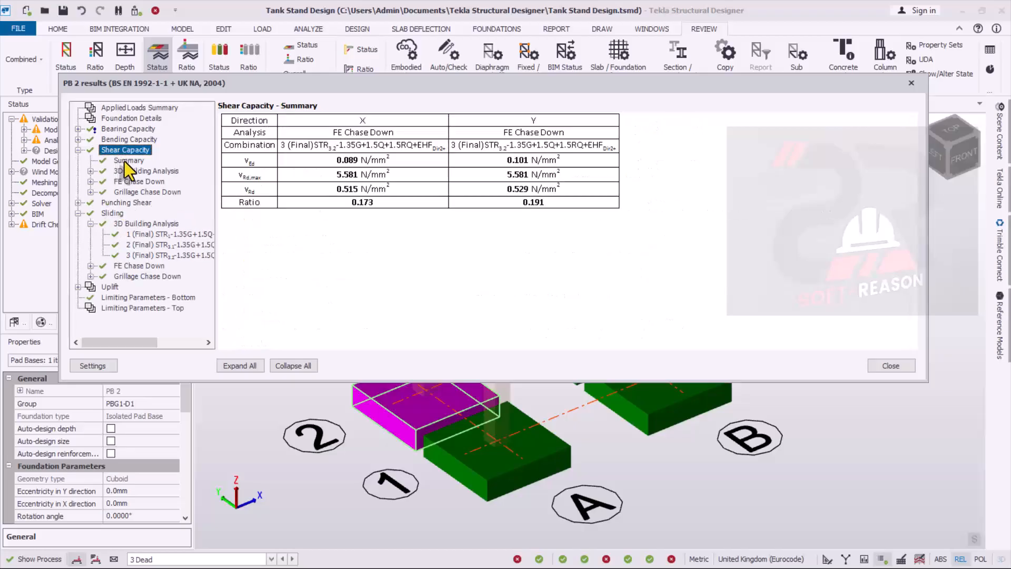
pyautogui.click(111, 202)
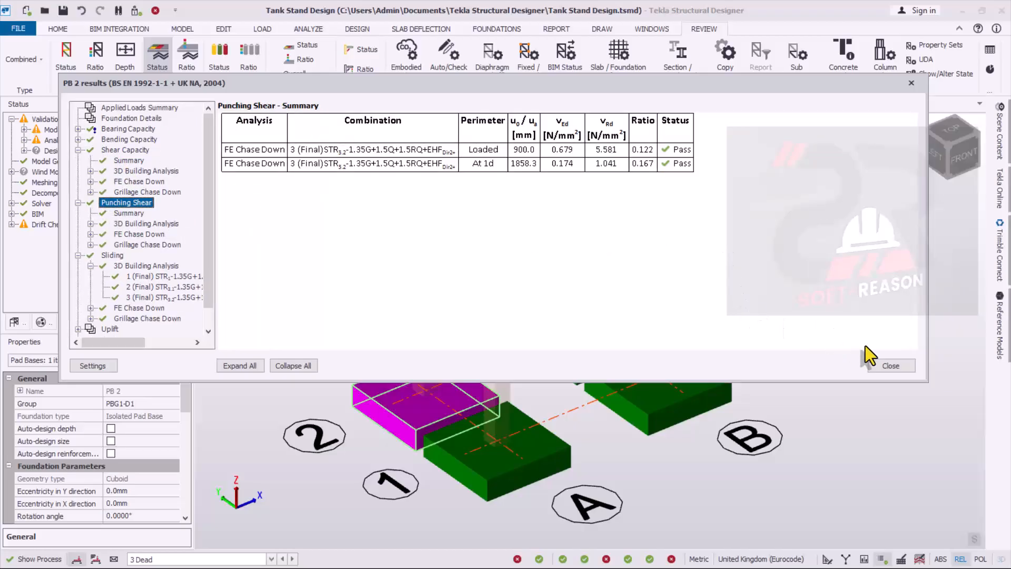
pyautogui.click(889, 366)
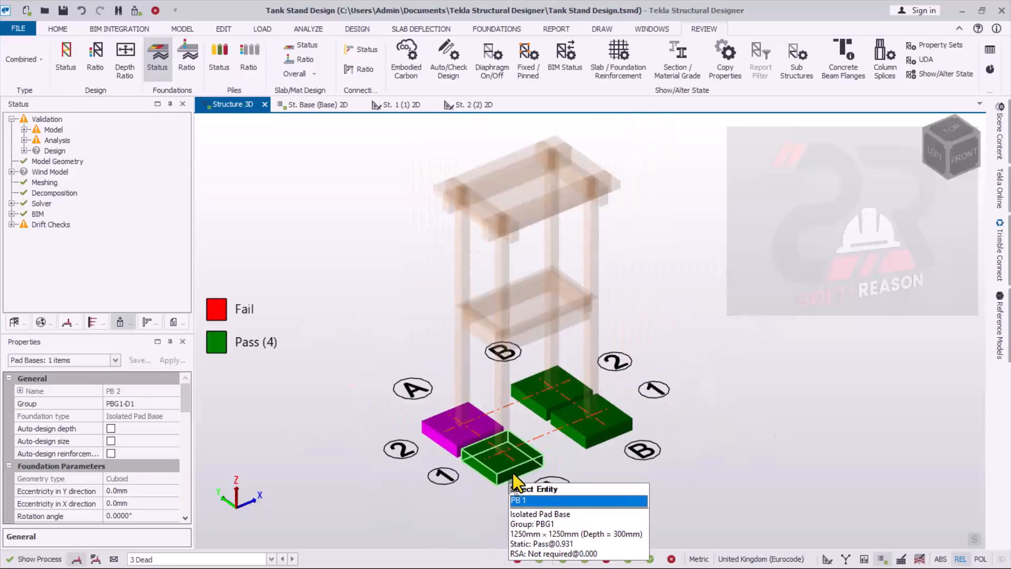
# - Display the slab design status on the 3D tank stand and run the design of all slabs
pyautogui.scroll(-1, 561, 375)
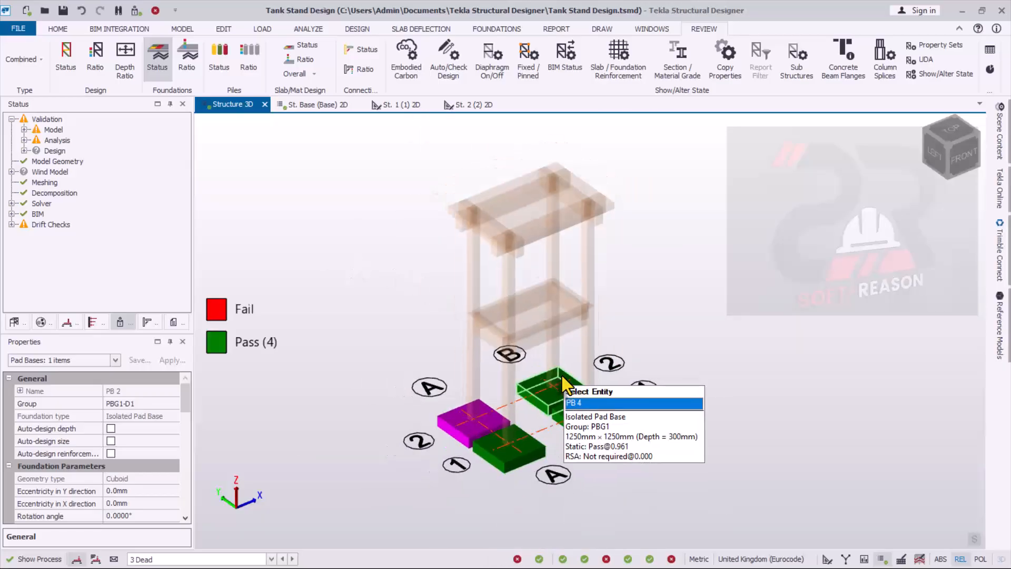
pyautogui.scroll(2, 485, 362)
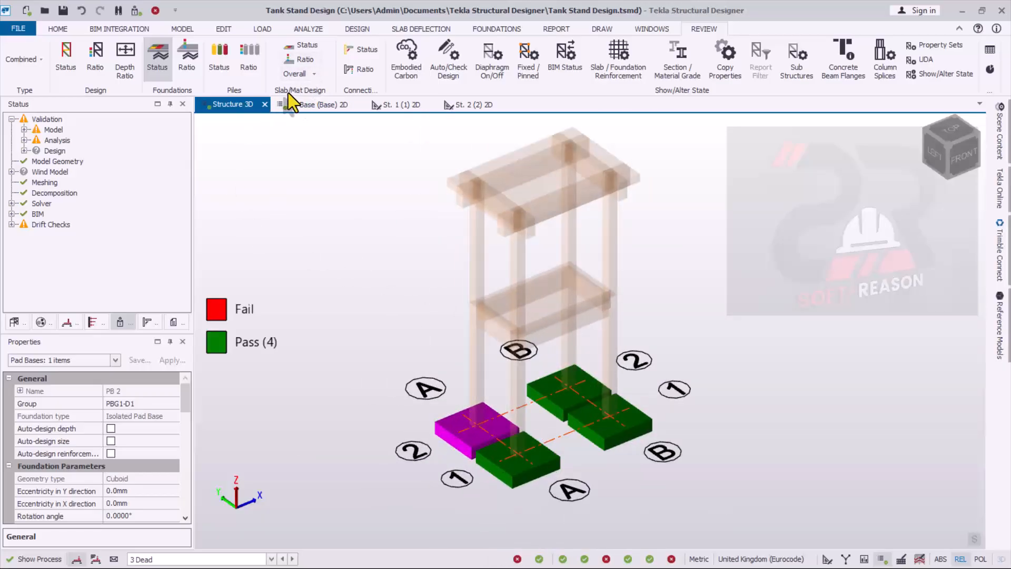
pyautogui.click(302, 45)
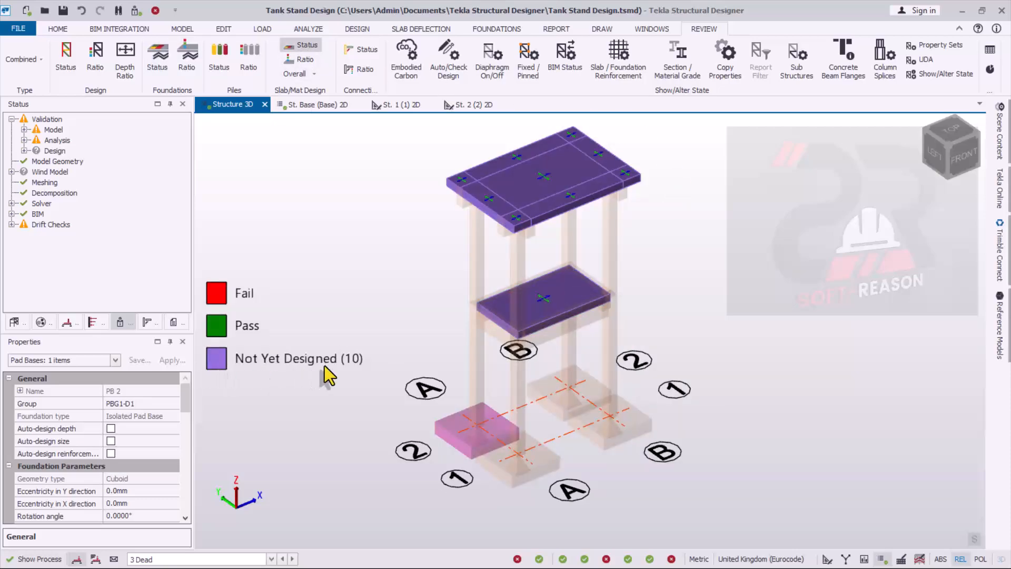
pyautogui.scroll(-1, 614, 297)
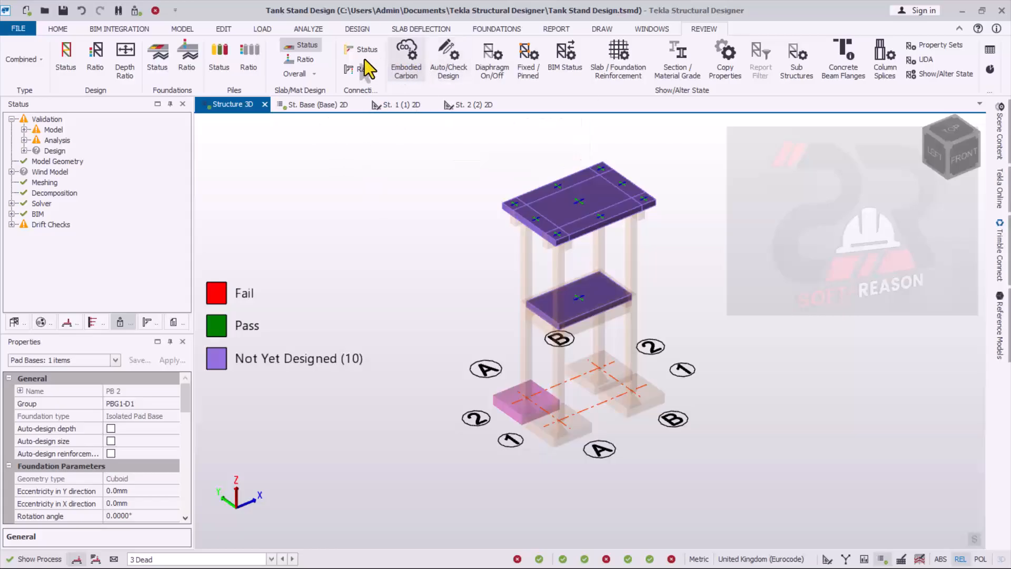
pyautogui.click(354, 28)
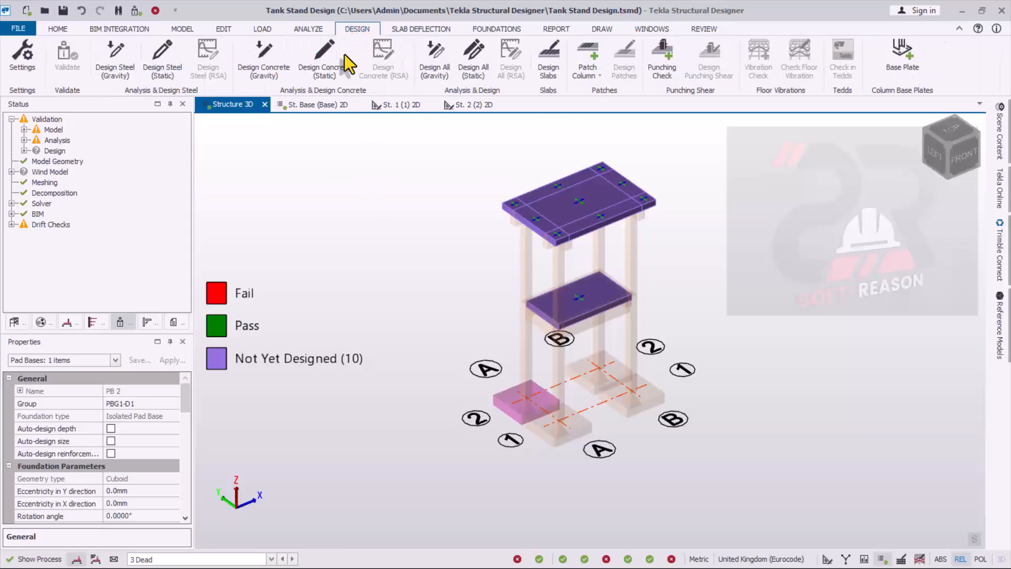
pyautogui.click(552, 71)
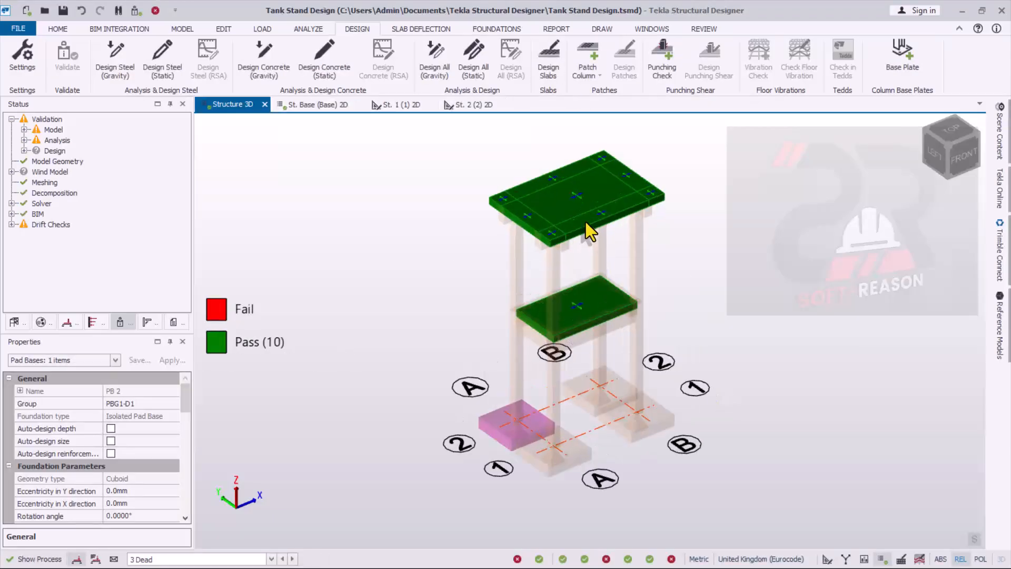
# - Inspect the slab design status and reinforcement details on both levels of the tank stand in 3D
pyautogui.scroll(3, 585, 224)
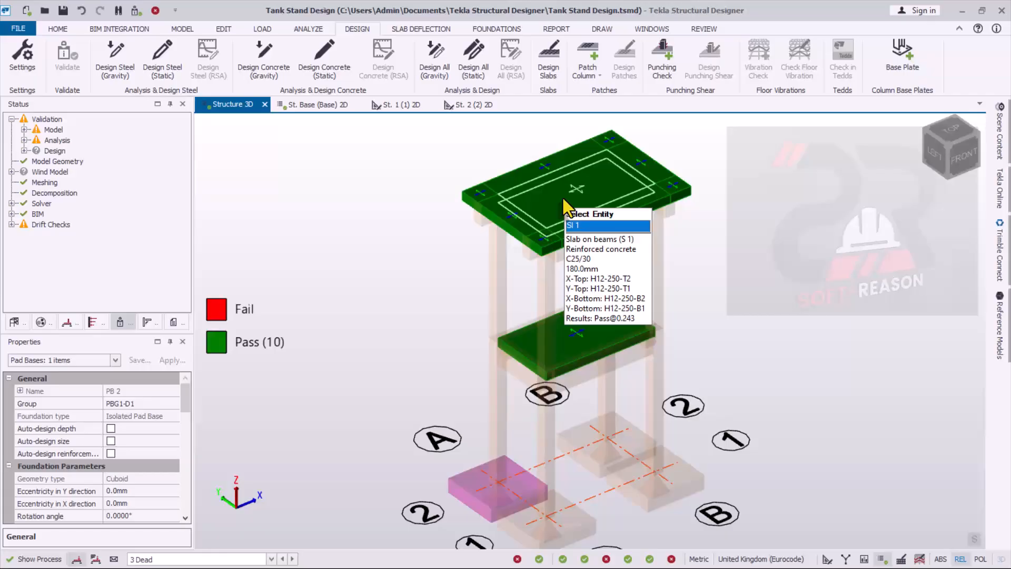
pyautogui.scroll(-2, 700, 366)
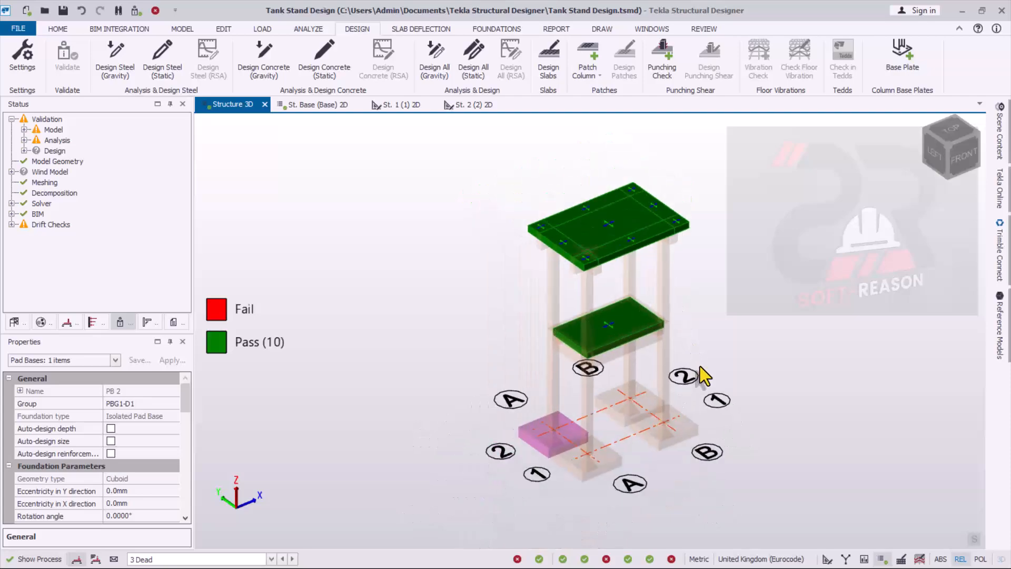
pyautogui.moveTo(700, 366); pyautogui.dragTo(661, 349, button='middle')
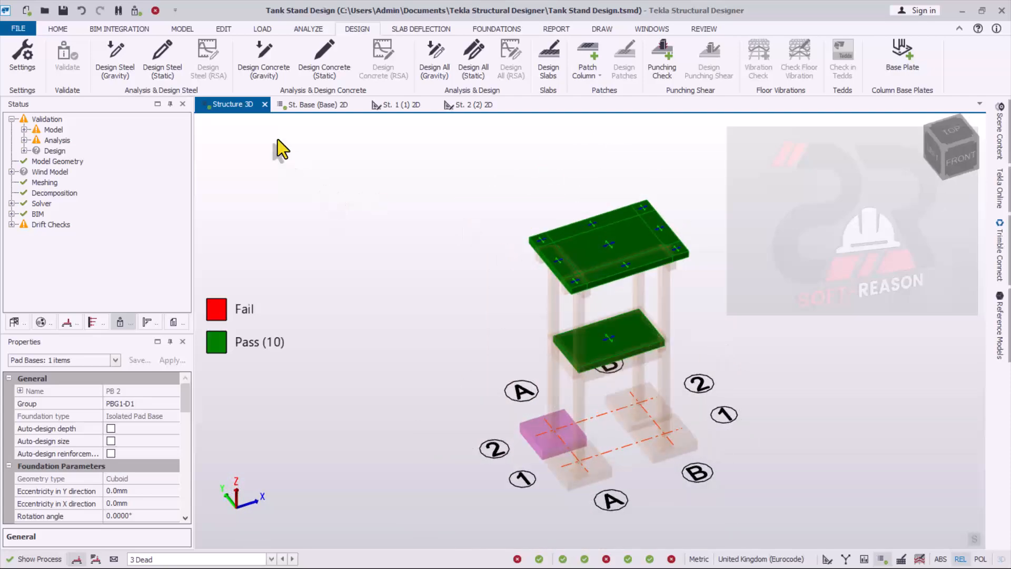
pyautogui.moveTo(634, 413); pyautogui.dragTo(606, 447, button='middle')
pyautogui.scroll(-2, 606, 447)
pyautogui.scroll(1, 627, 349)
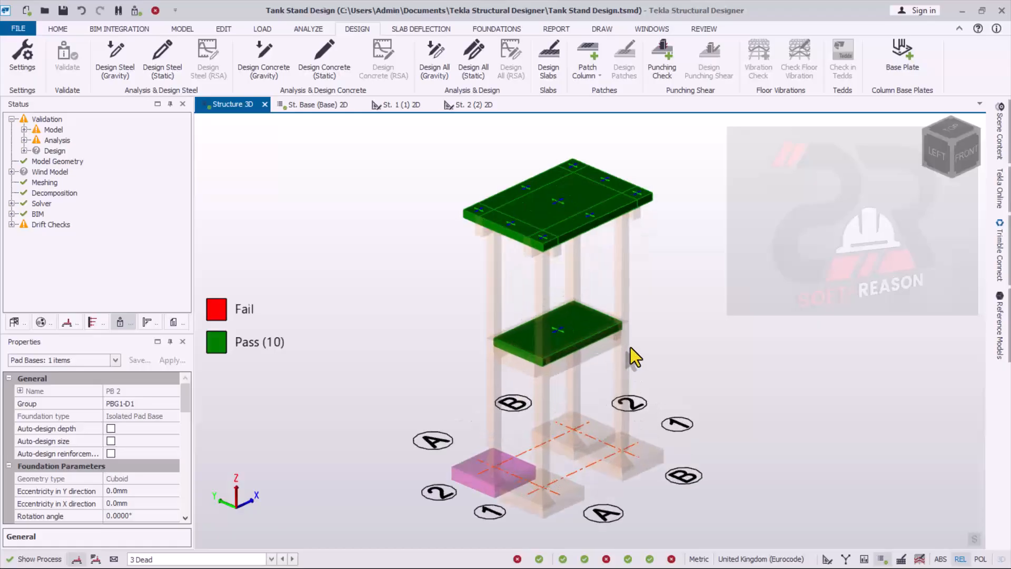
pyautogui.scroll(1, 687, 308)
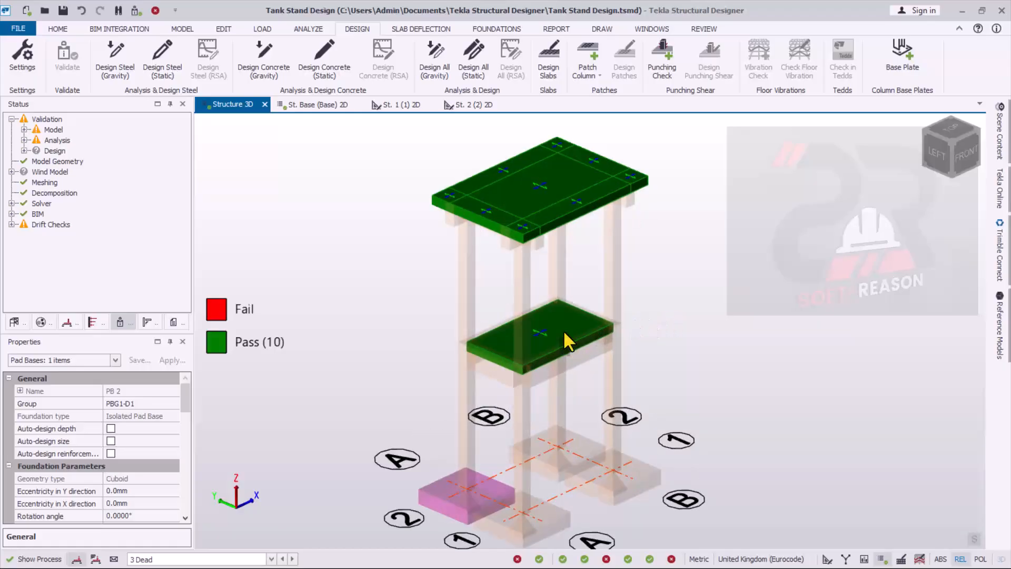
# - Switch the Structure 3D window from the design review to the structural view
pyautogui.click(159, 53)
pyautogui.scroll(-2, 529, 213)
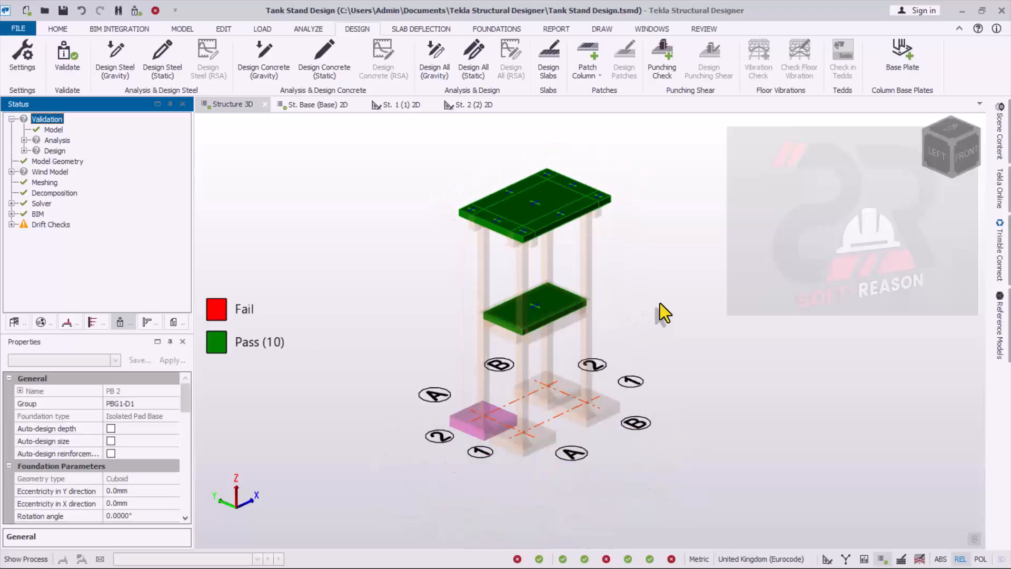
pyautogui.rightClick(241, 103)
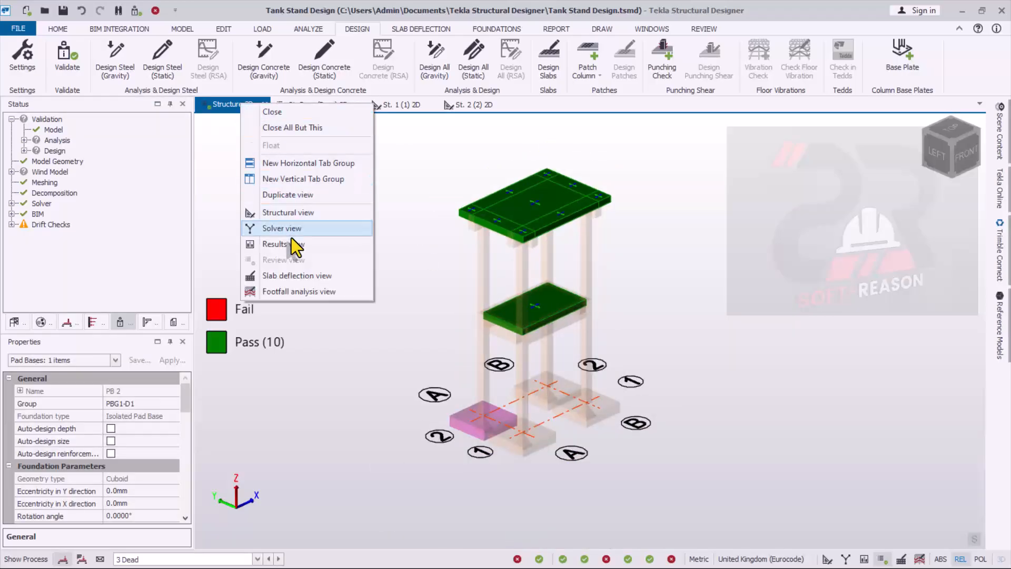
pyautogui.click(277, 214)
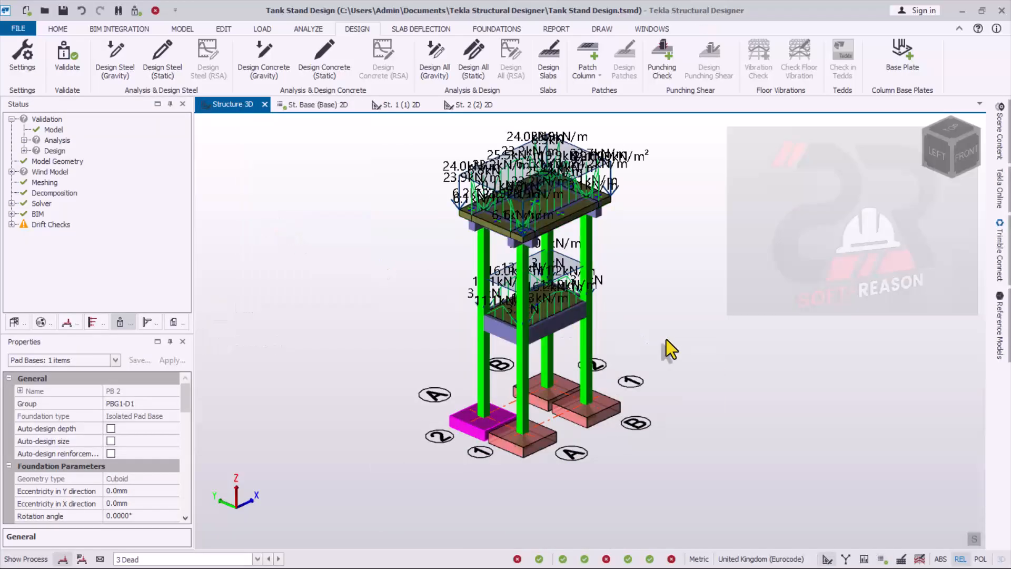
# - Examine the loaded tank stand in 3D, from the top slab and beams down to the columns and pad bases
pyautogui.scroll(4, 532, 274)
pyautogui.scroll(-3, 782, 387)
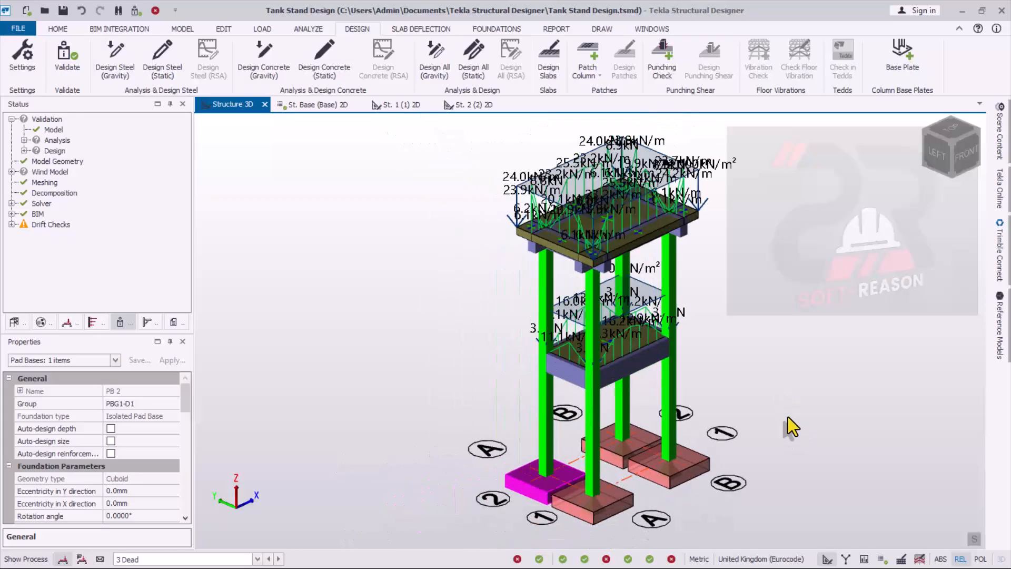
pyautogui.moveTo(788, 416); pyautogui.dragTo(733, 403, button='right')
pyautogui.scroll(2, 713, 383)
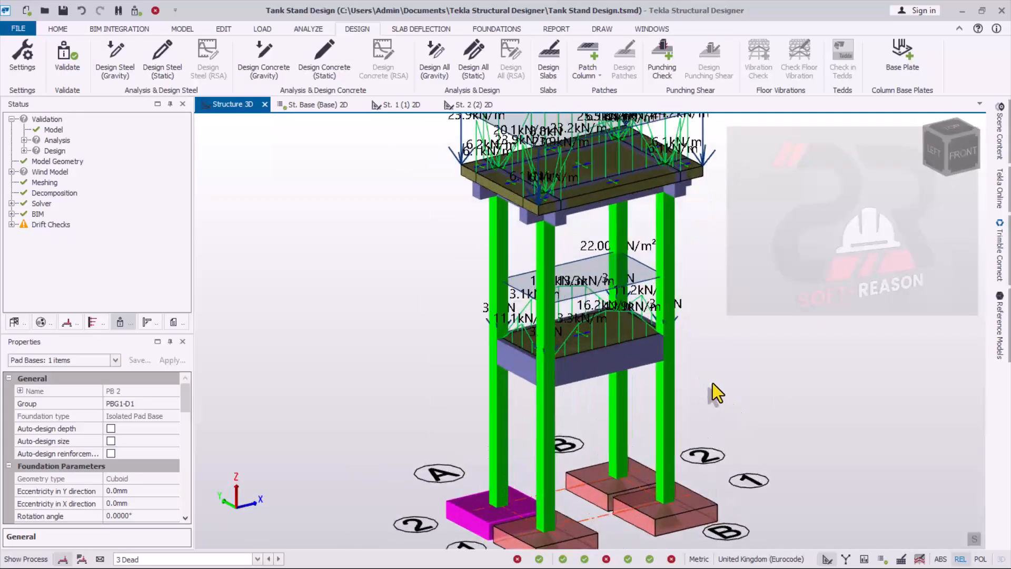
pyautogui.scroll(-3, 606, 395)
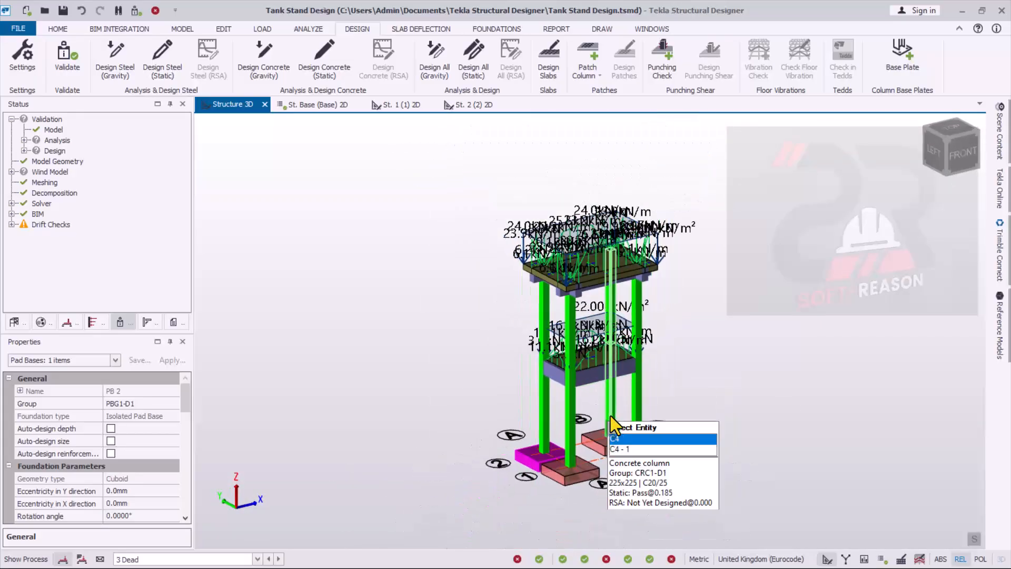
pyautogui.scroll(1, 631, 465)
pyautogui.scroll(-2, 631, 466)
pyautogui.moveTo(630, 443); pyautogui.dragTo(700, 456, button='right')
pyautogui.scroll(2, 713, 382)
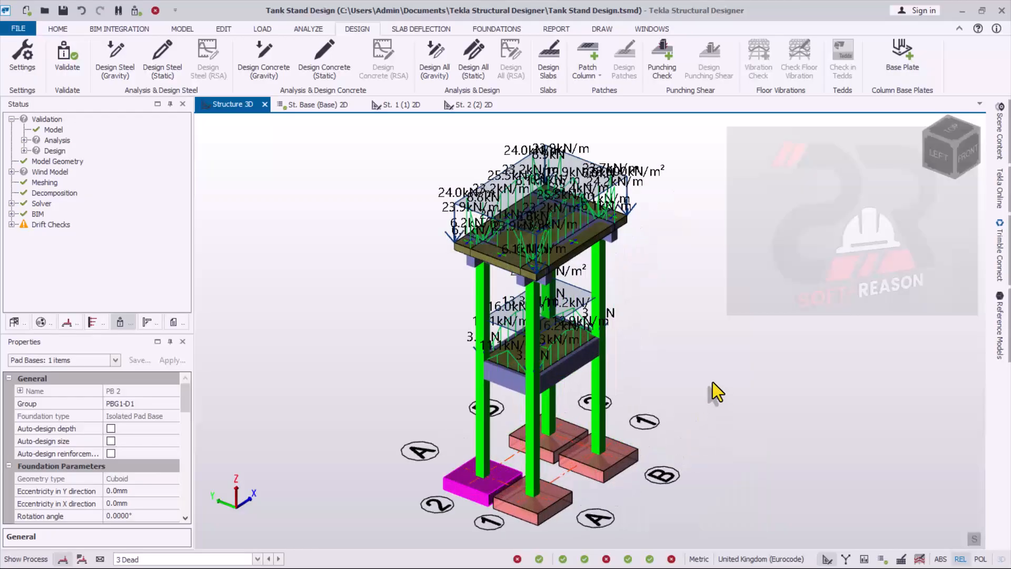
pyautogui.scroll(3, 628, 359)
pyautogui.scroll(-4, 665, 333)
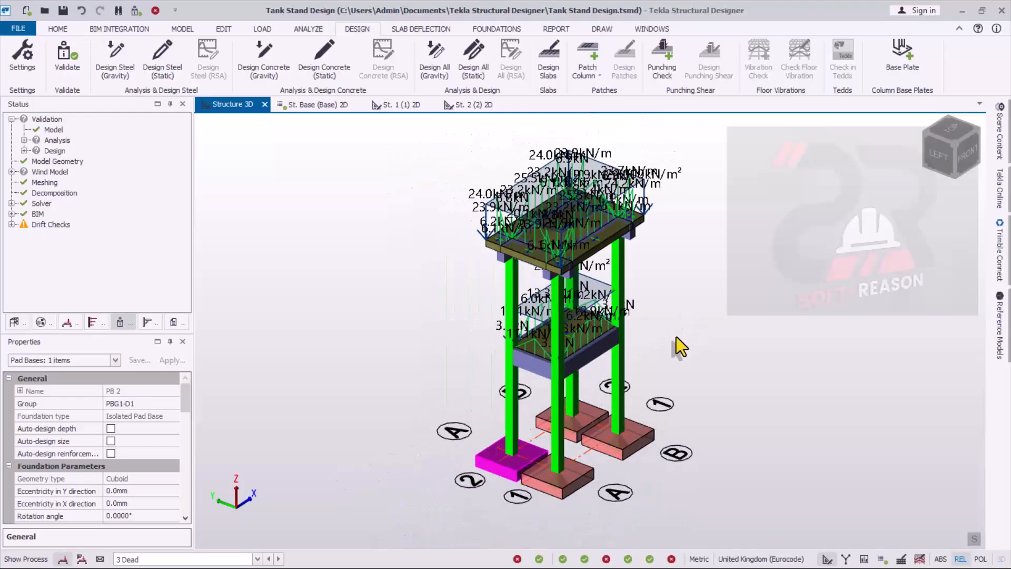
pyautogui.scroll(3, 620, 363)
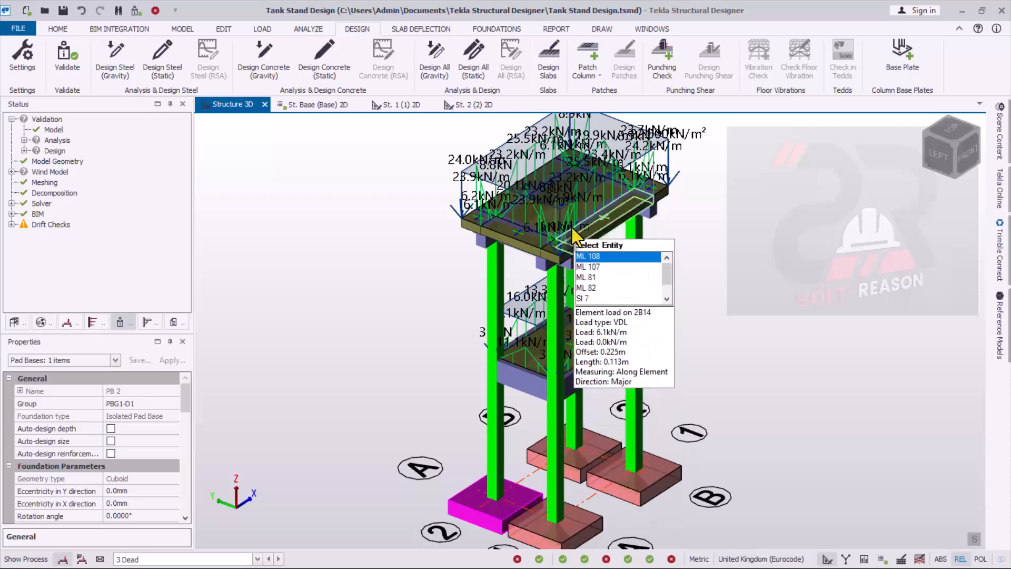
pyautogui.scroll(-2, 520, 343)
pyautogui.scroll(3, 535, 465)
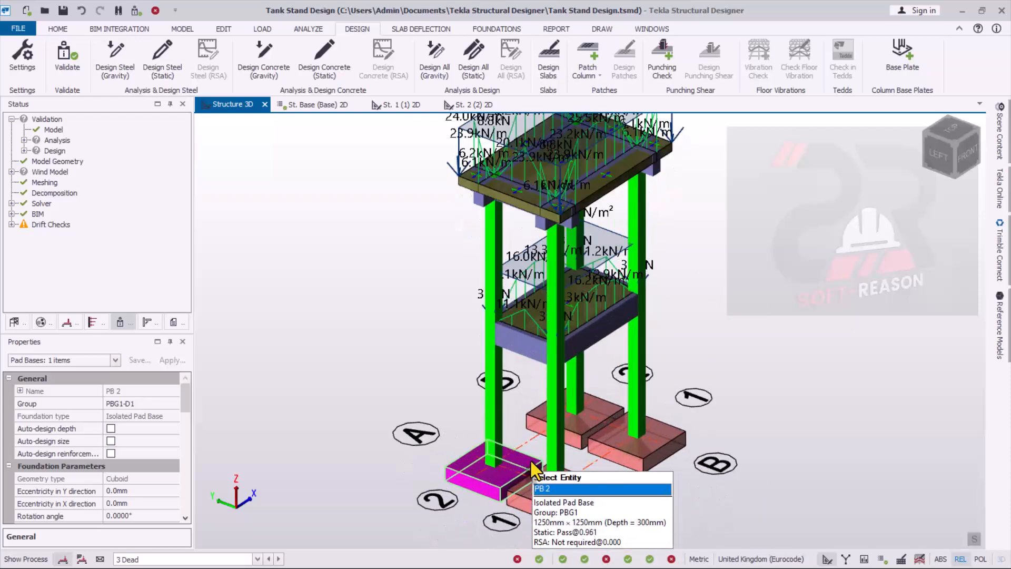
pyautogui.scroll(-1, 700, 287)
pyautogui.scroll(1, 690, 284)
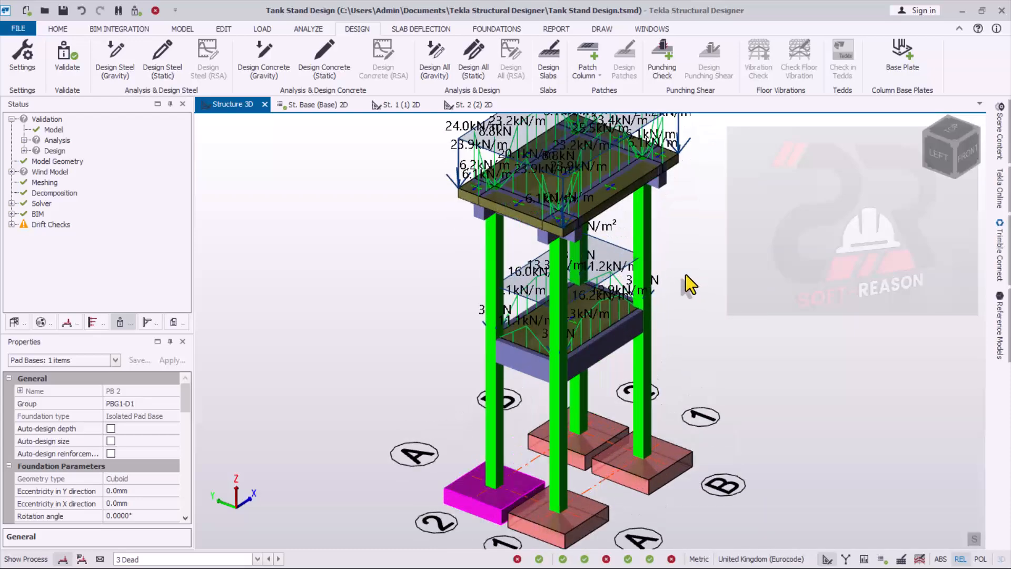
pyautogui.scroll(-1, 680, 284)
pyautogui.scroll(1, 741, 269)
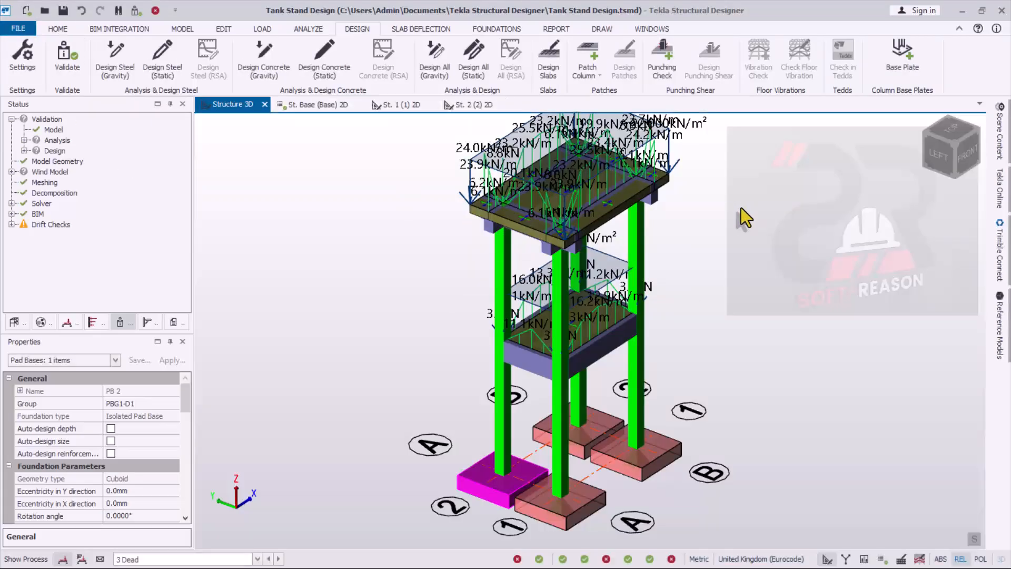
# - Open Drawing Management and add a new drawing of the Concrete Column Detail variant
pyautogui.click(603, 30)
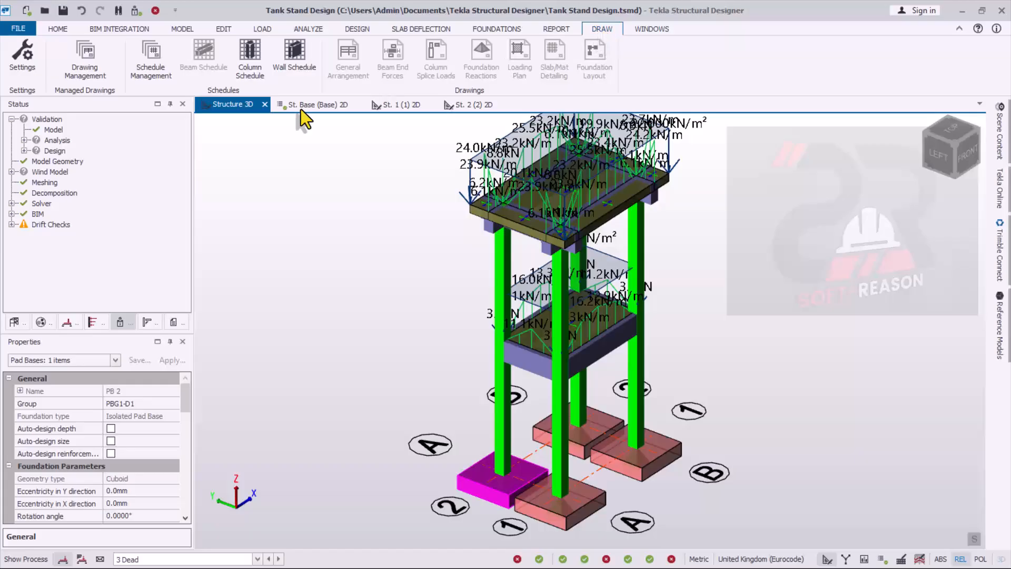
pyautogui.click(90, 76)
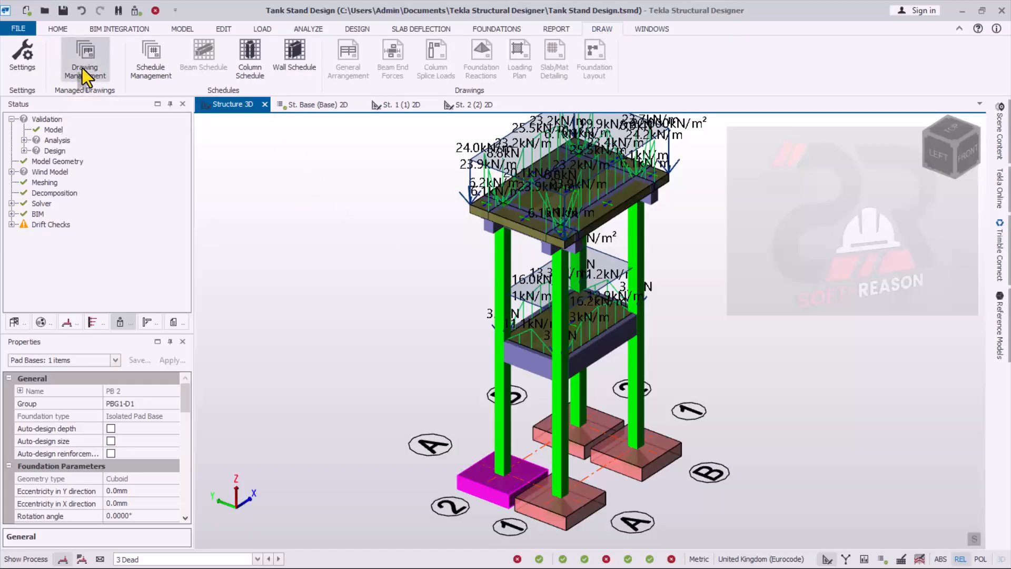
pyautogui.click(503, 163)
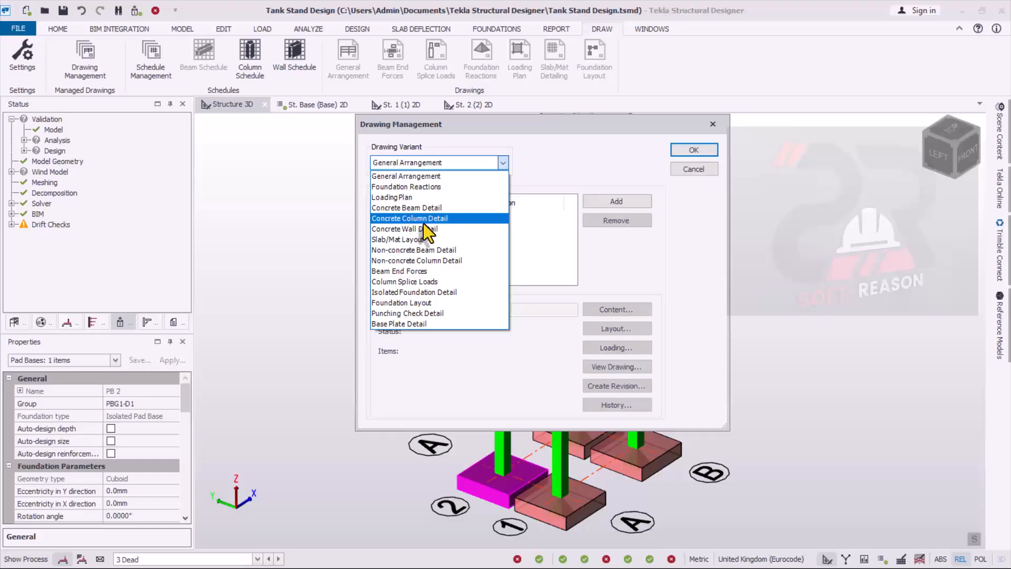
pyautogui.click(424, 220)
pyautogui.click(616, 203)
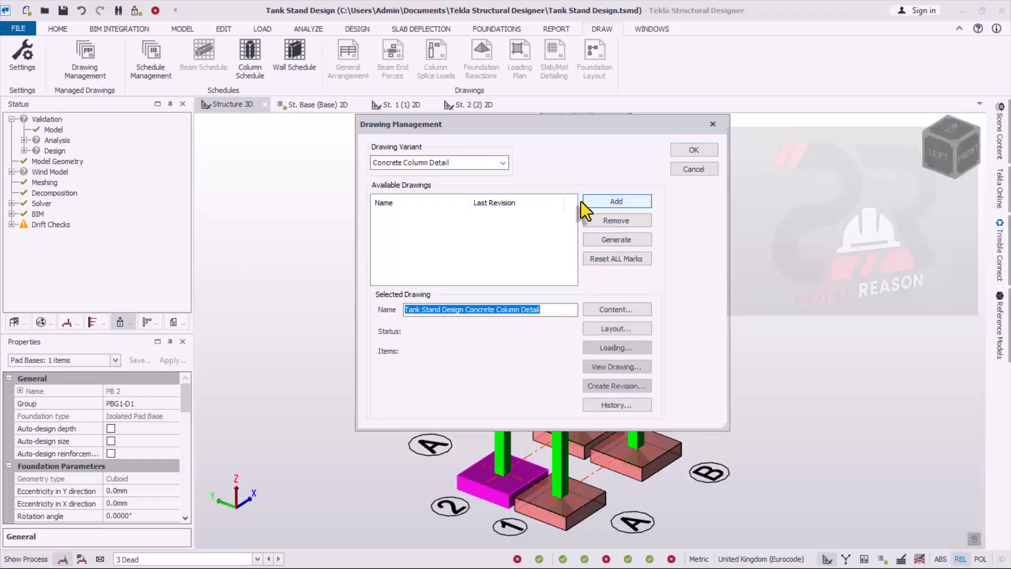
# - Assign all concrete cast-in-place columns, C1 to C4, to the content of the column detail drawing
pyautogui.click(614, 312)
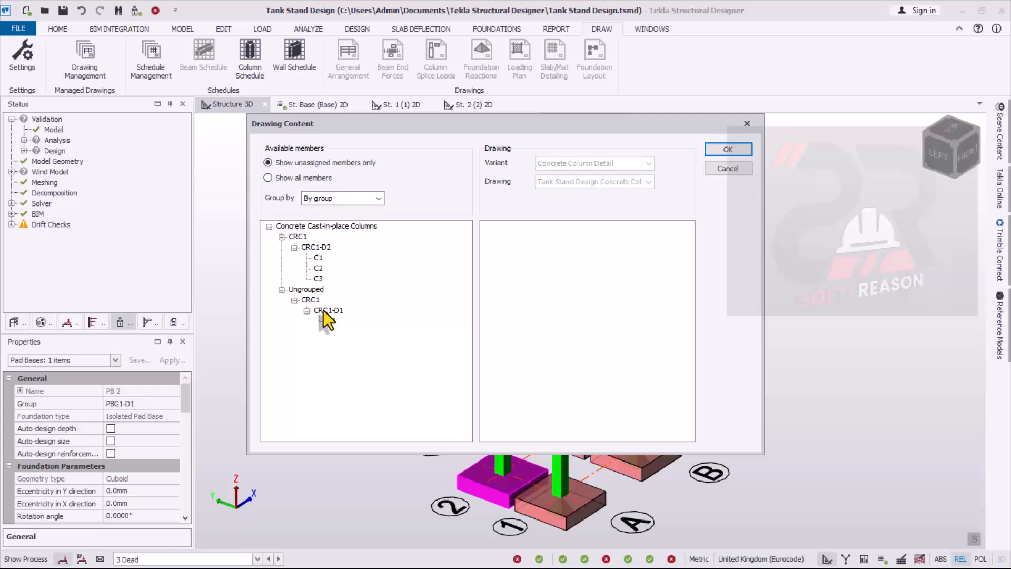
pyautogui.click(289, 227)
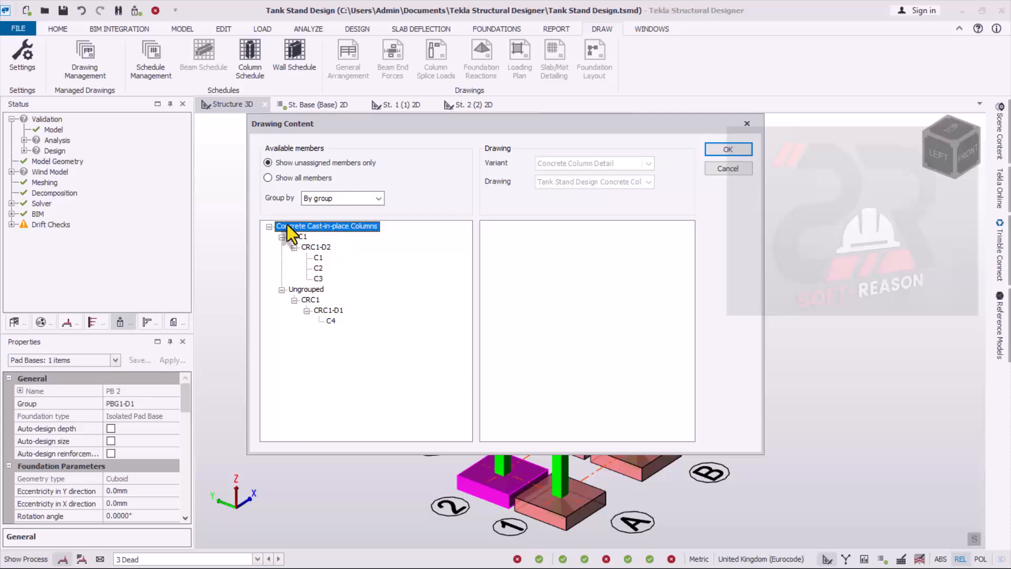
pyautogui.moveTo(286, 224); pyautogui.dragTo(551, 254)
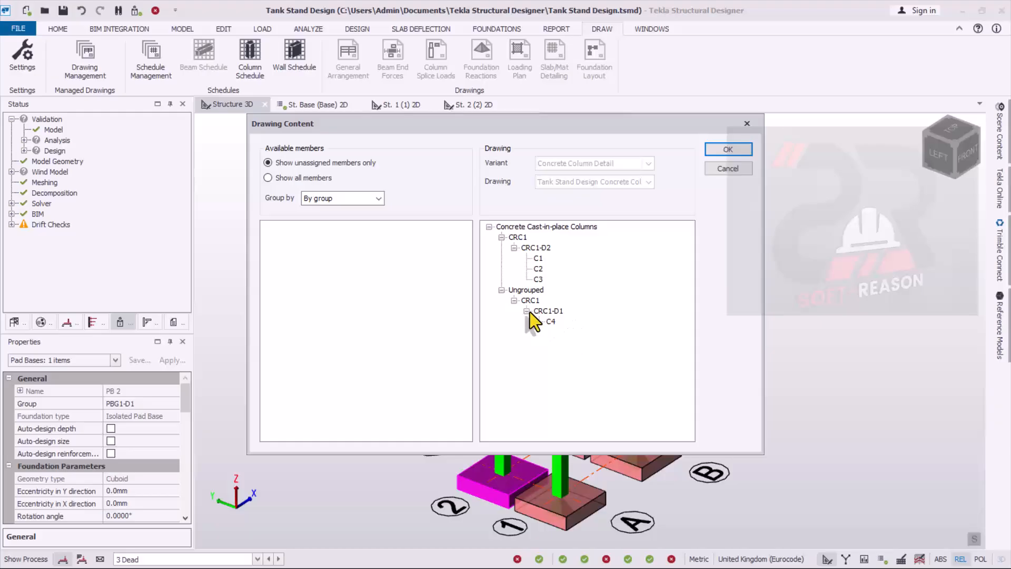
pyautogui.click(538, 259)
pyautogui.click(736, 145)
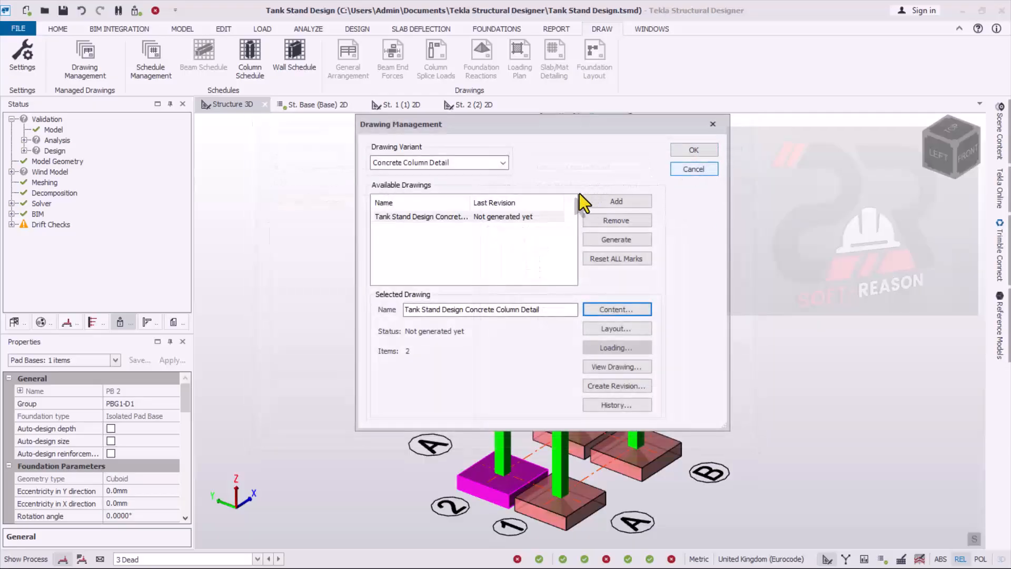
# - View the column detail drawing as a DXF, using the automatic file name, Column Detail layers and 1:25 scale
pyautogui.click(630, 367)
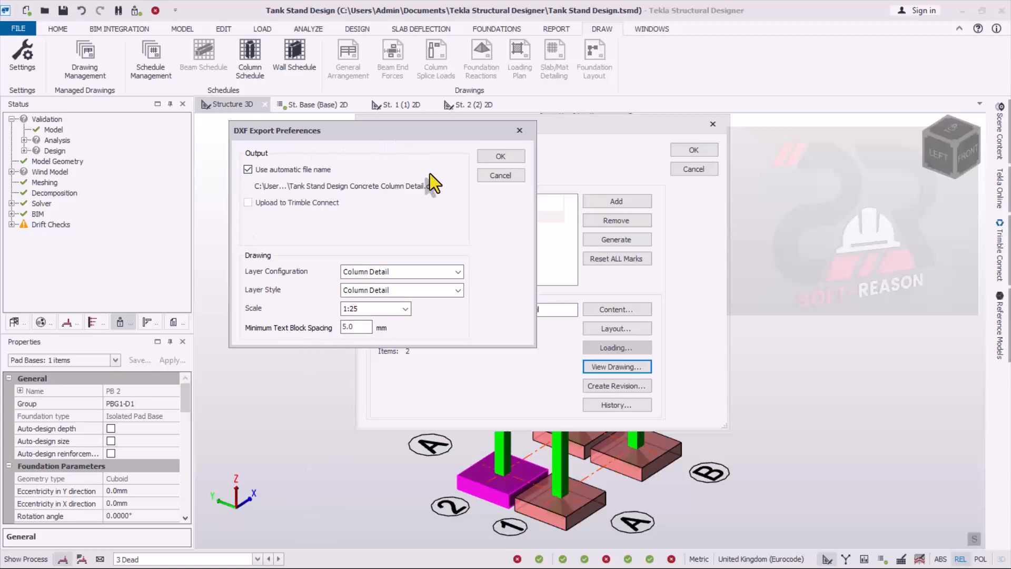
pyautogui.moveTo(394, 135); pyautogui.dragTo(514, 164)
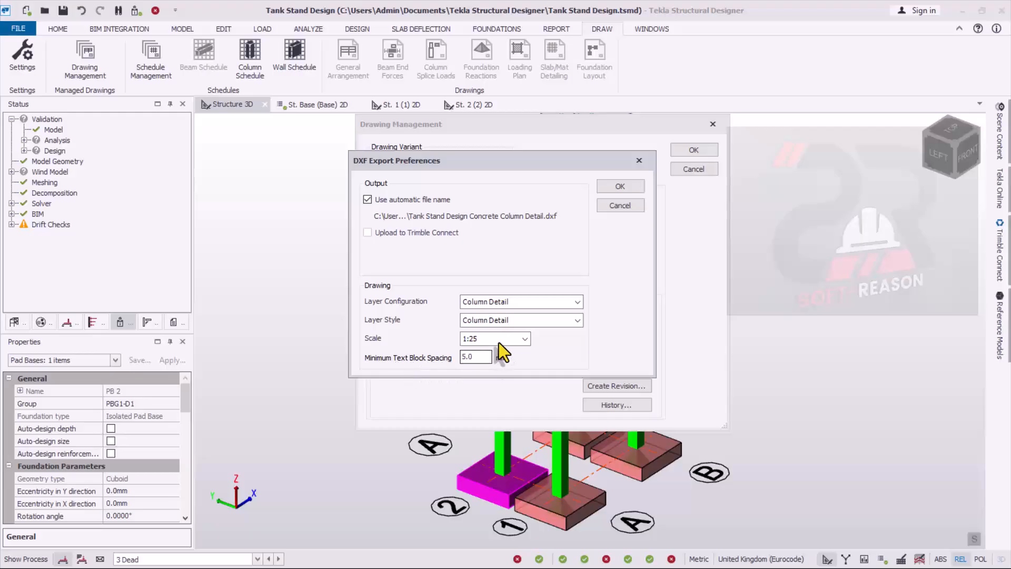
pyautogui.click(620, 185)
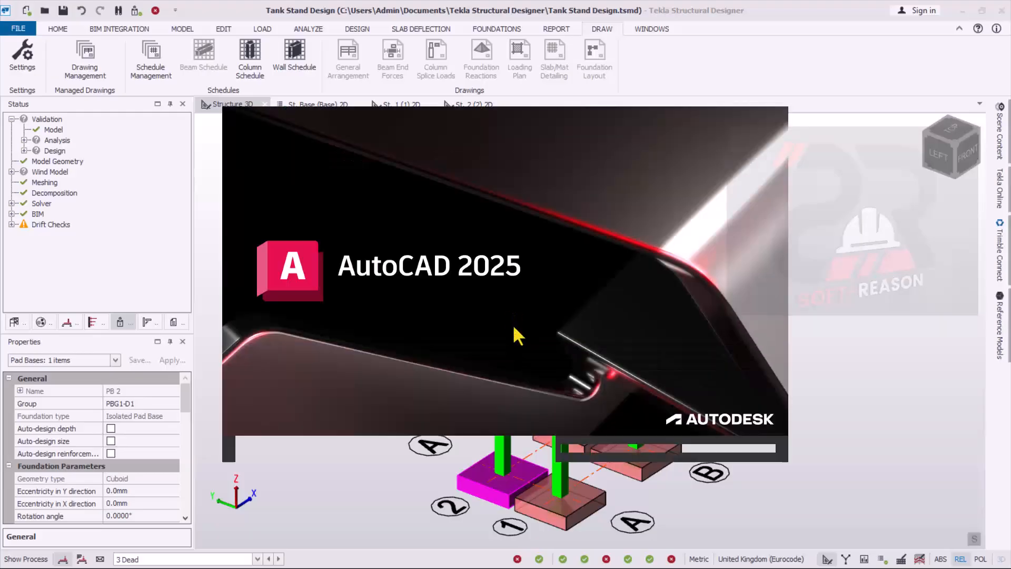
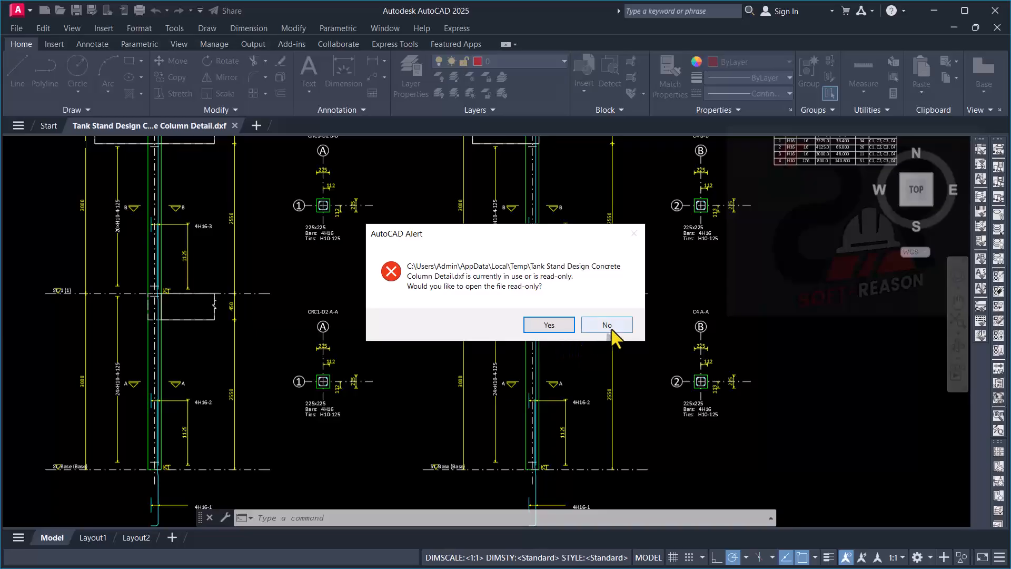
# - Examine the column elevations and the CRC1-D2 B-B cross-section, including its size, main bars and ties
pyautogui.click(607, 325)
pyautogui.scroll(-5, 503, 327)
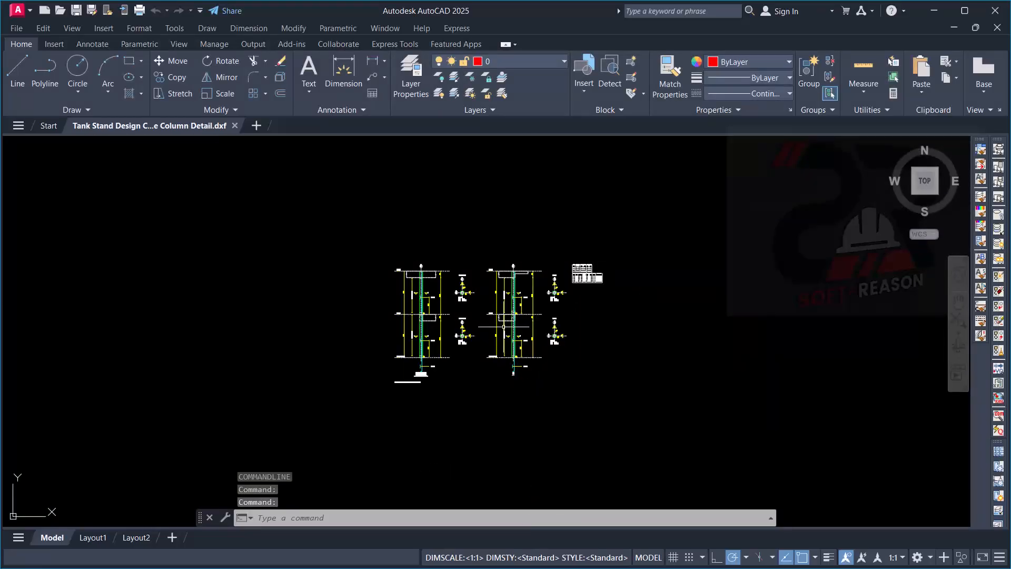
pyautogui.scroll(2, 504, 326)
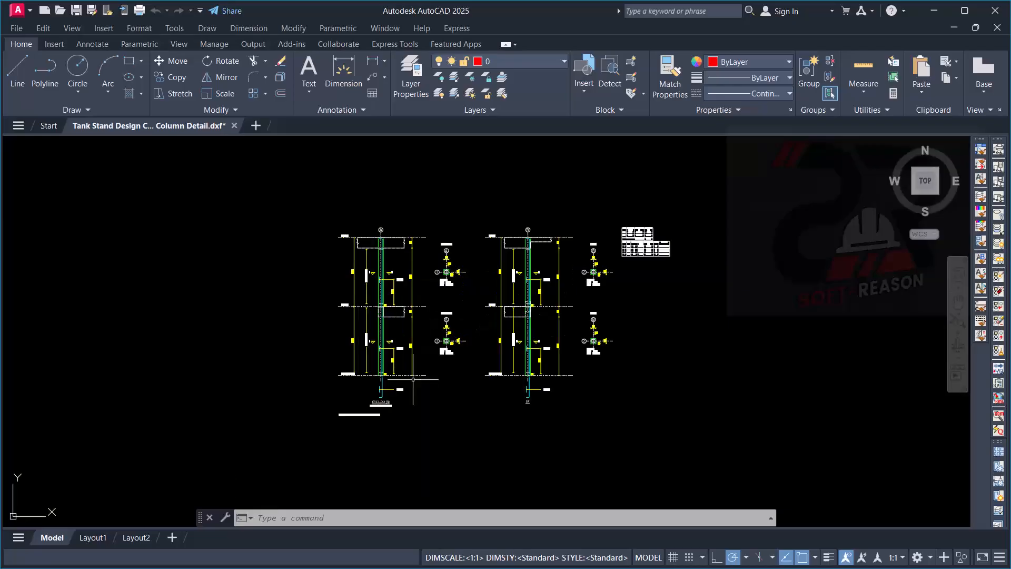
pyautogui.scroll(4, 384, 279)
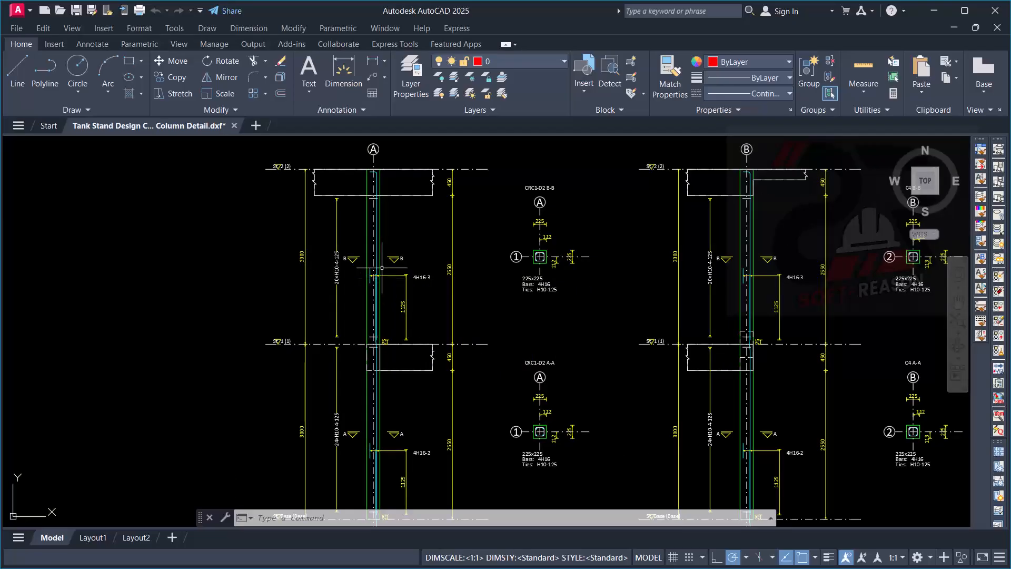
pyautogui.scroll(4, 506, 274)
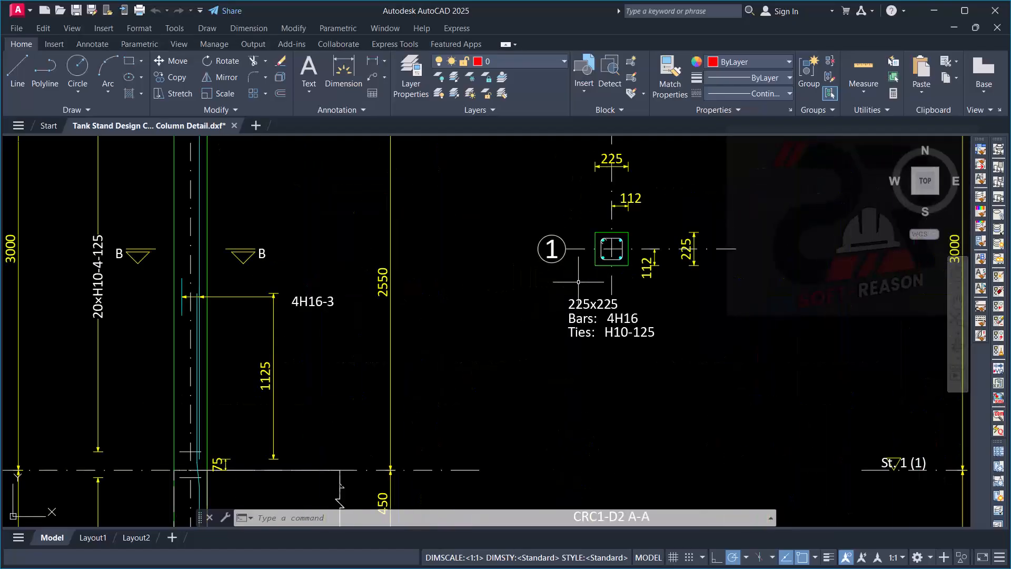
pyautogui.scroll(4, 614, 252)
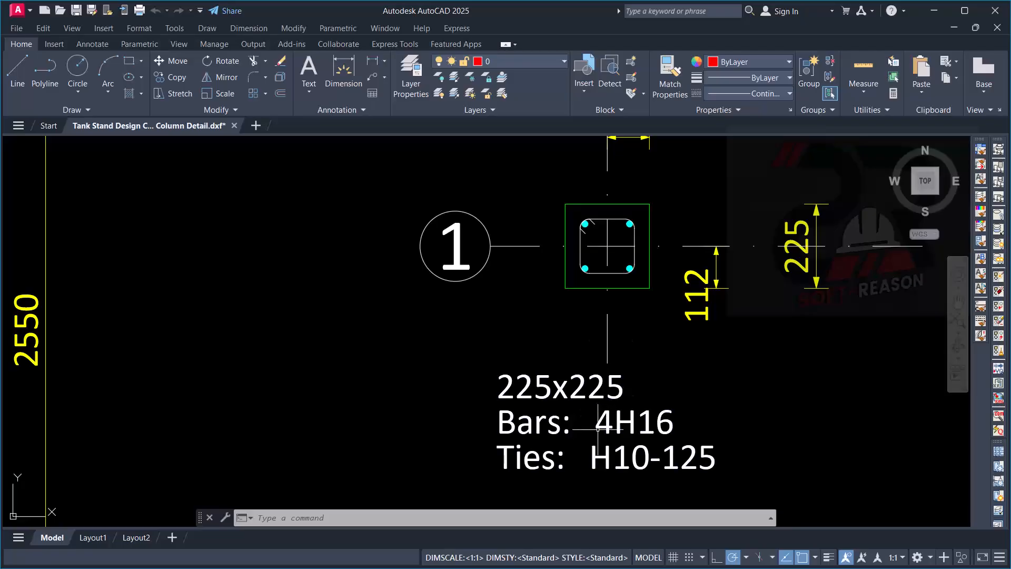
pyautogui.scroll(-4, 641, 378)
pyautogui.scroll(2, 640, 378)
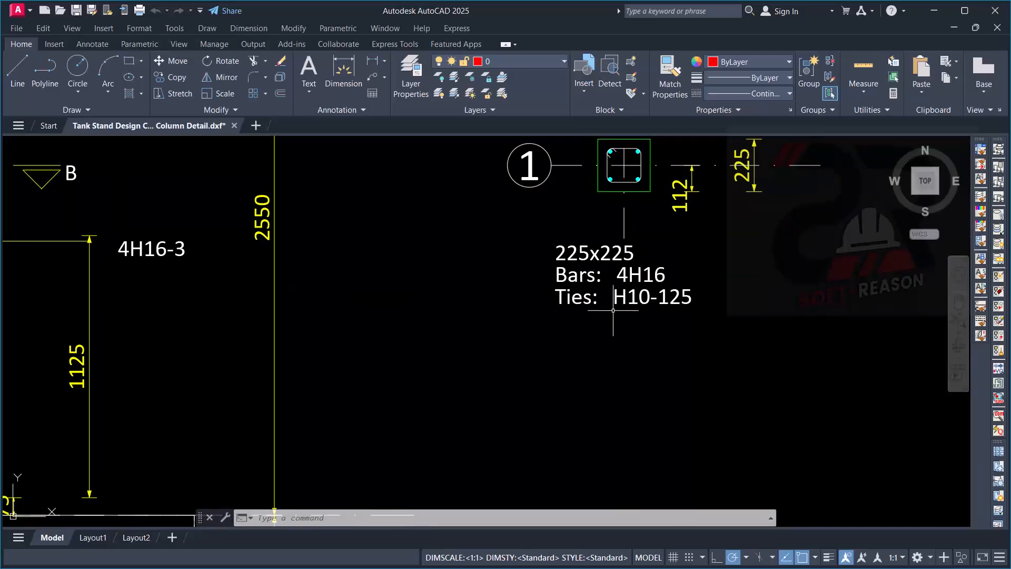
pyautogui.scroll(-5, 613, 311)
pyautogui.scroll(6, 527, 258)
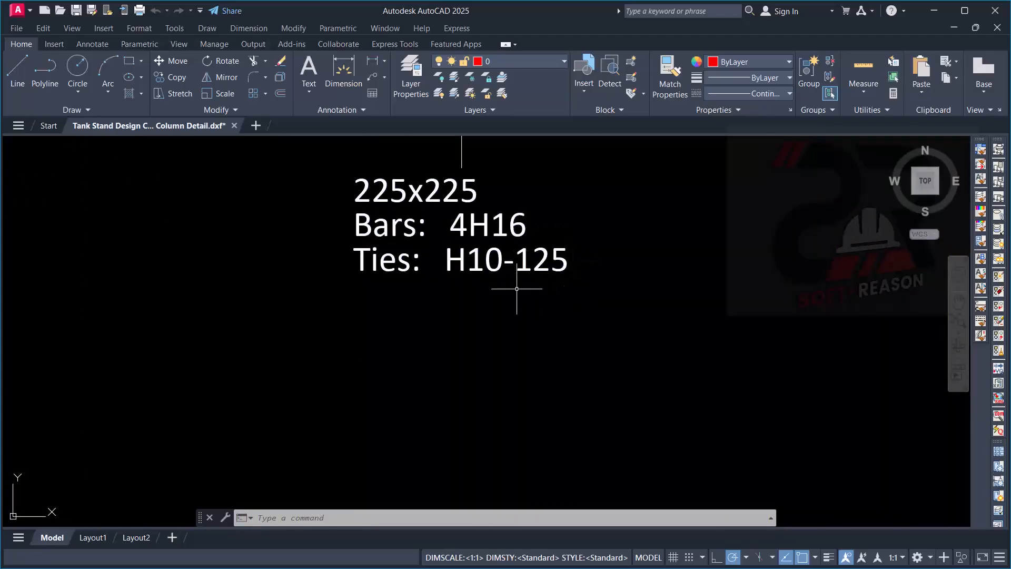
pyautogui.scroll(-6, 606, 279)
pyautogui.scroll(-2, 600, 293)
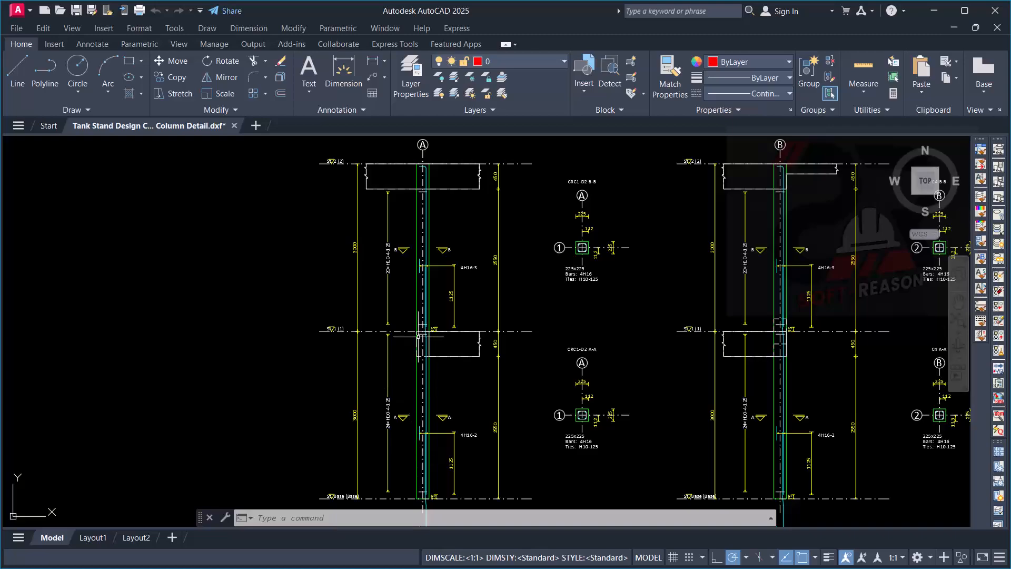
# - Examine the lower end of column CRC1-D2, including the base level line, starter bars, lap and tie spacing
pyautogui.scroll(4, 437, 274)
pyautogui.scroll(-7, 458, 232)
pyautogui.scroll(3, 464, 343)
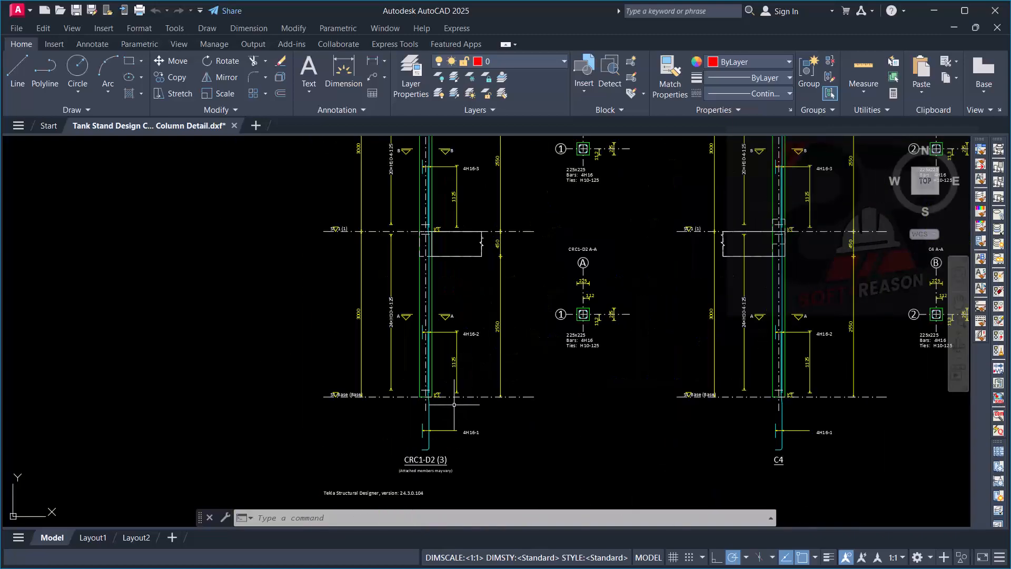
pyautogui.scroll(4, 437, 459)
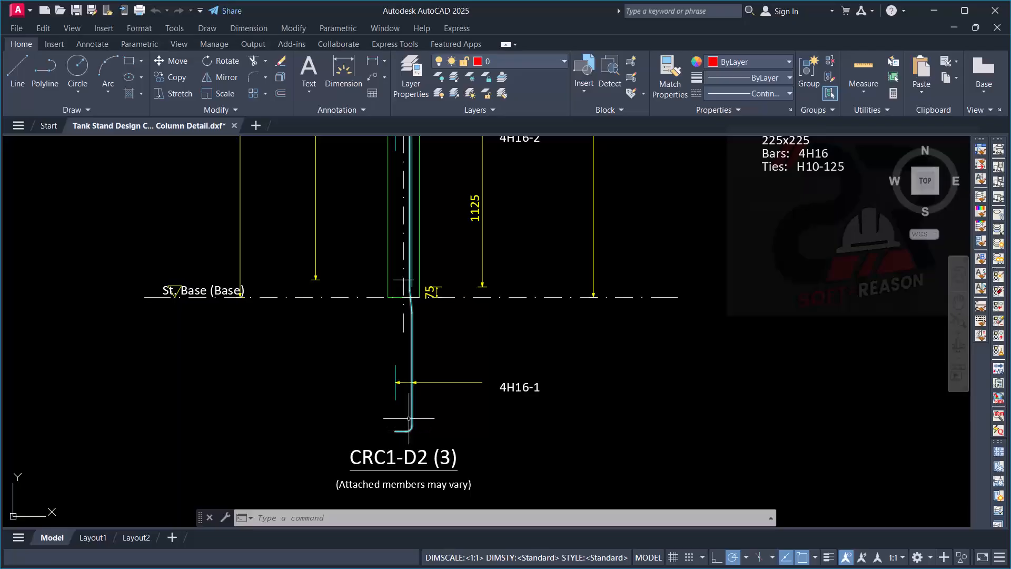
pyautogui.scroll(-2, 432, 358)
pyautogui.scroll(-5, 413, 427)
pyautogui.scroll(5, 342, 401)
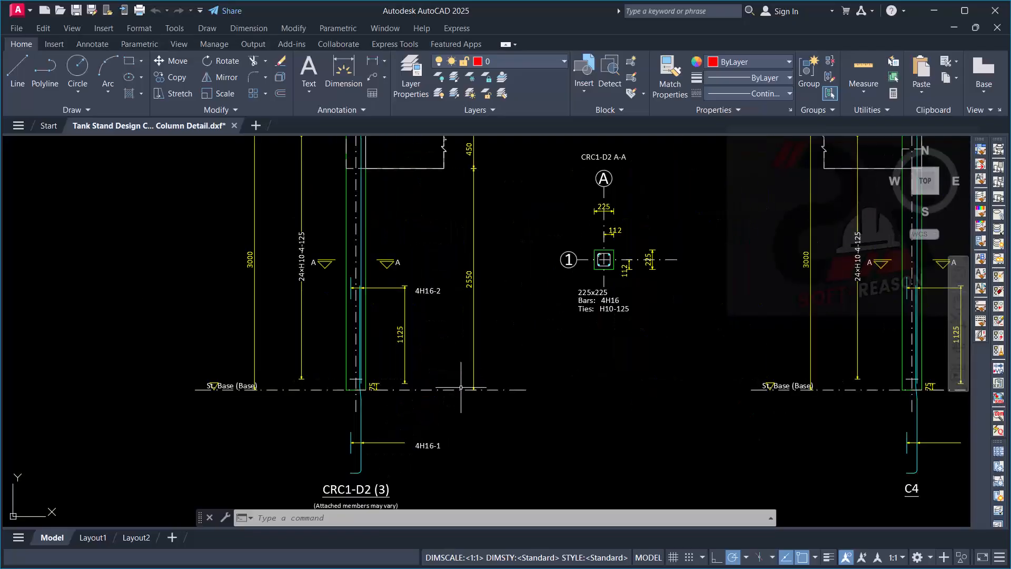
pyautogui.scroll(5, 168, 390)
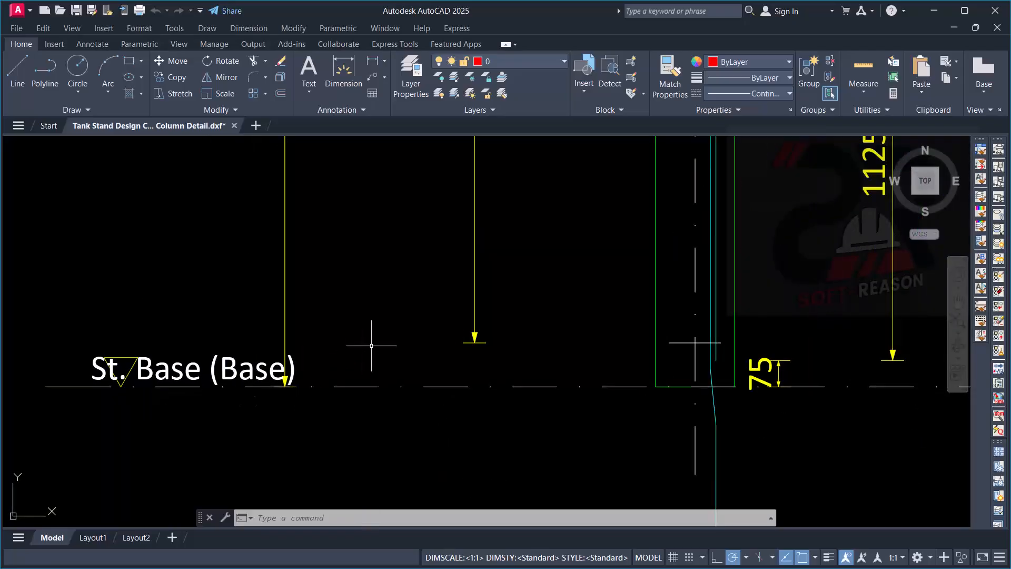
pyautogui.scroll(-5, 390, 380)
pyautogui.scroll(3, 428, 415)
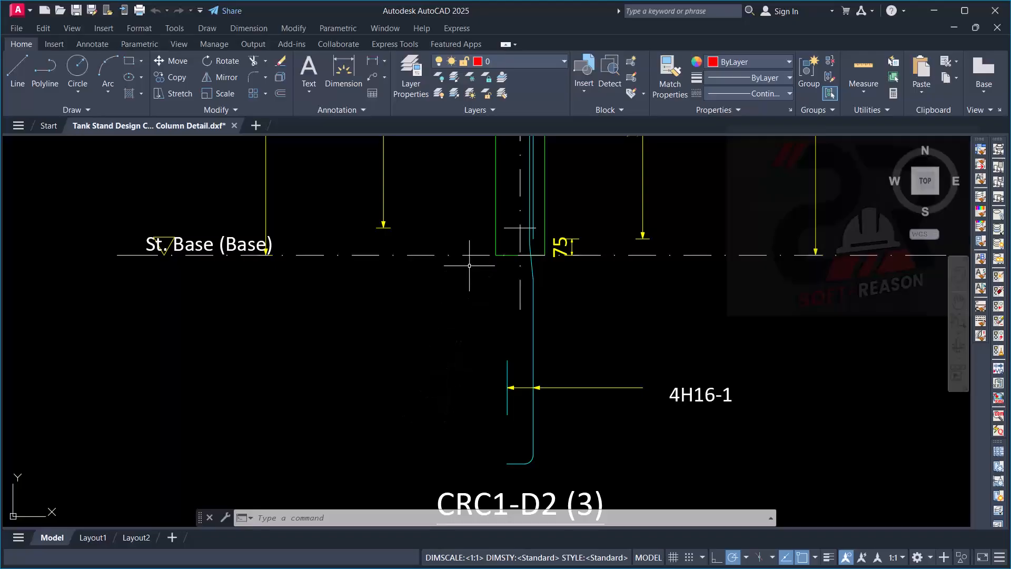
pyautogui.scroll(-3, 465, 247)
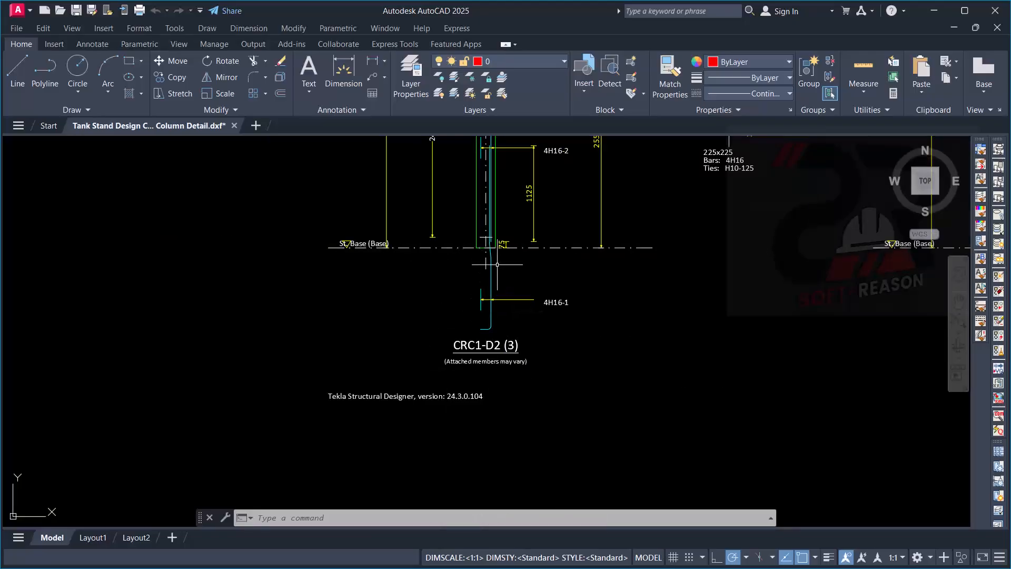
pyautogui.scroll(5, 455, 277)
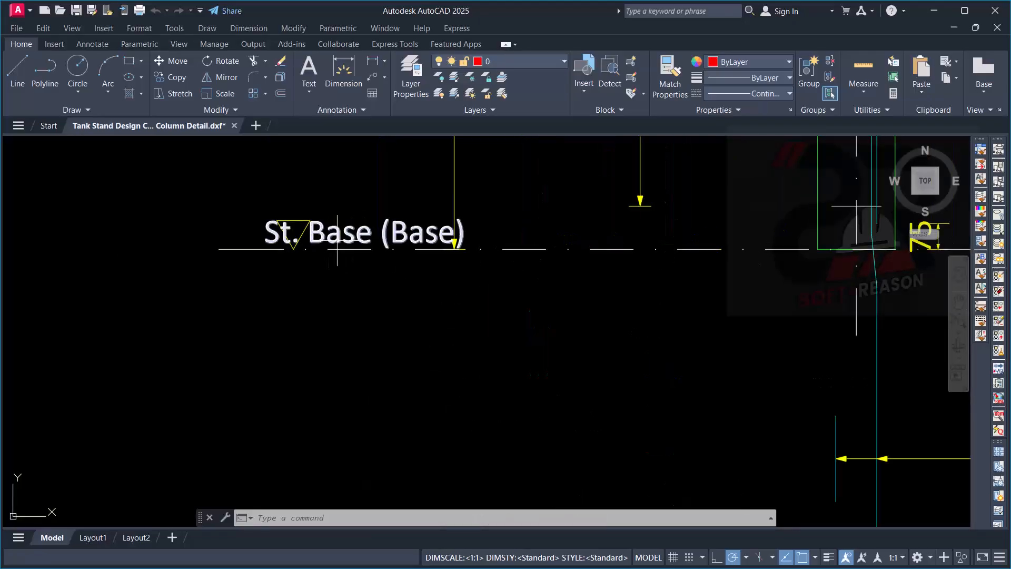
pyautogui.scroll(-4, 385, 300)
pyautogui.scroll(-4, 554, 391)
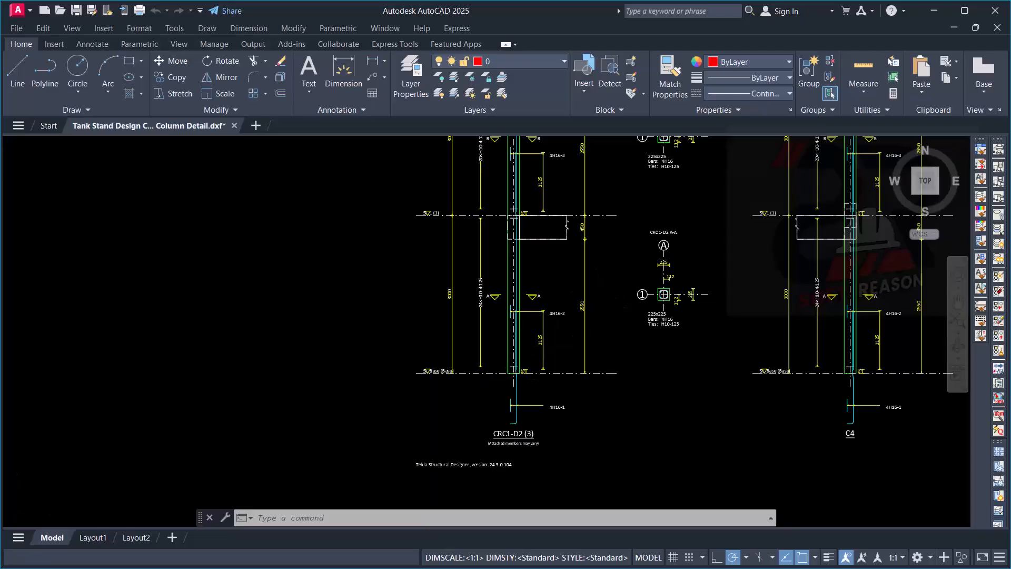
pyautogui.scroll(3, 514, 279)
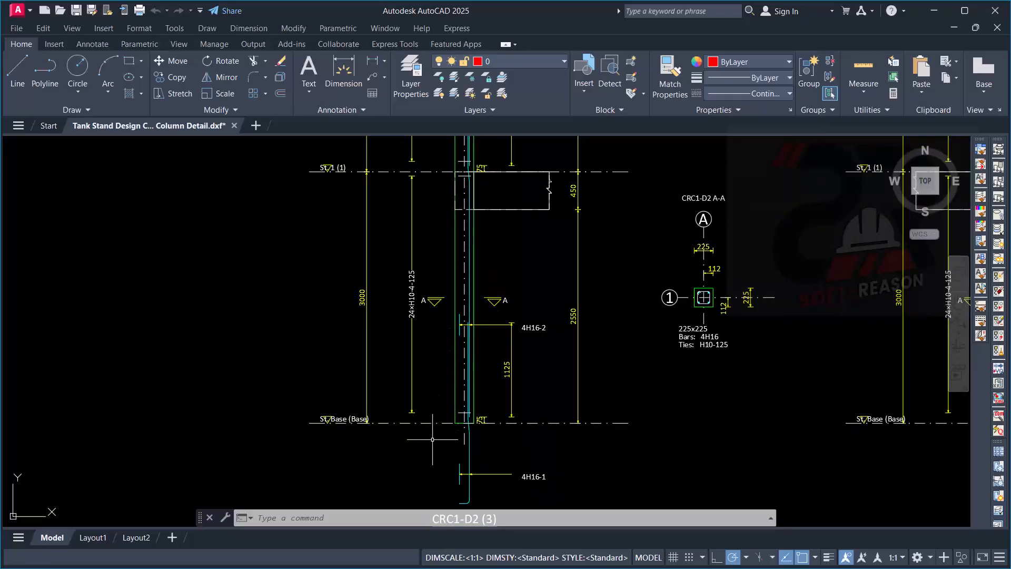
pyautogui.scroll(-2, 416, 295)
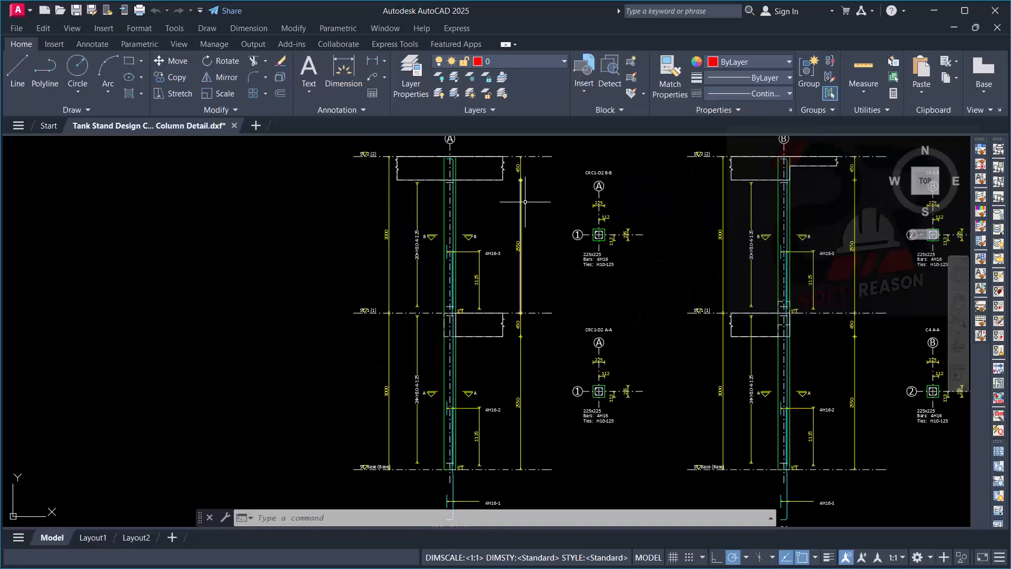
pyautogui.scroll(-2, 442, 295)
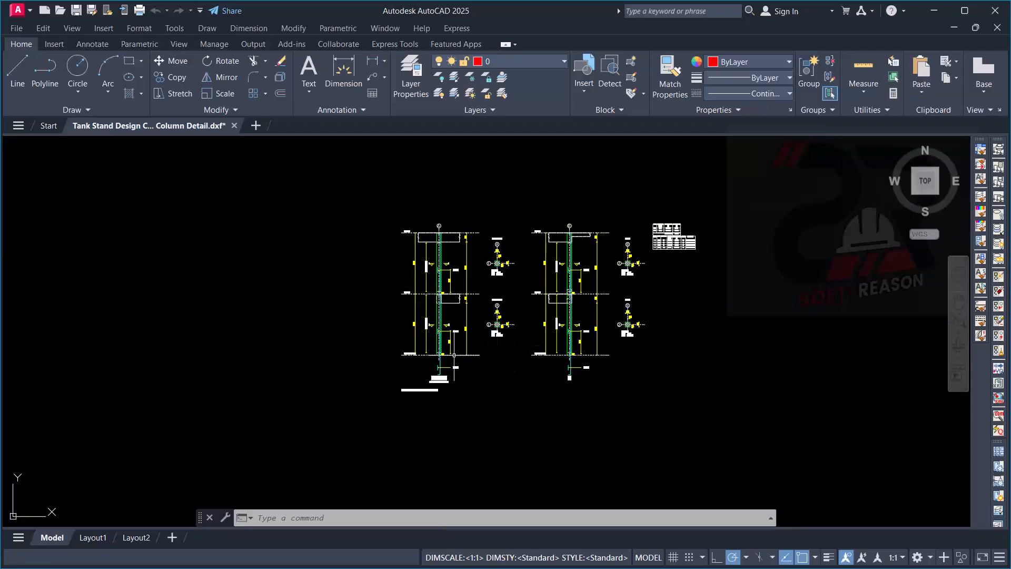
pyautogui.scroll(5, 442, 364)
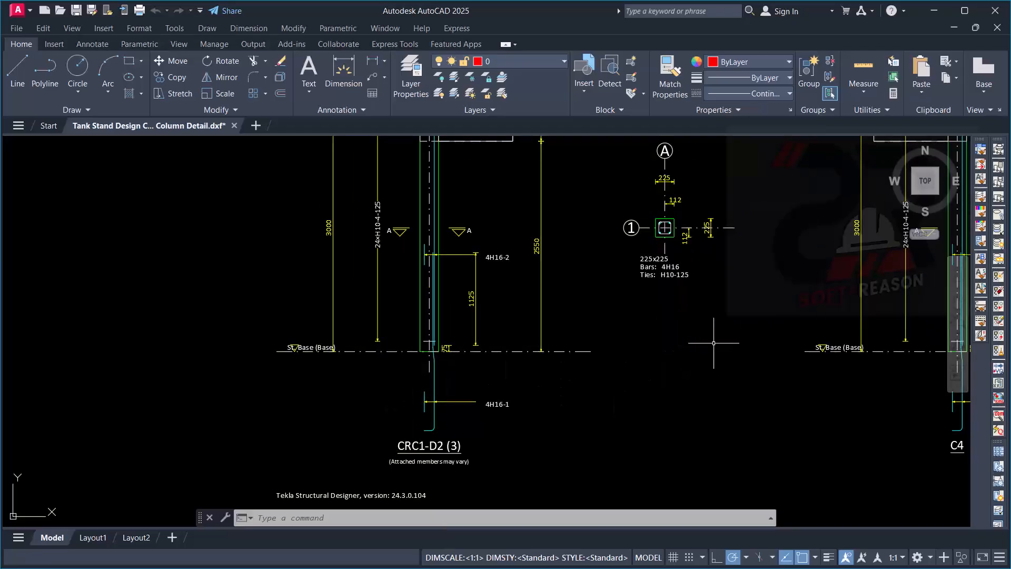
# - Examine the reinforcement tables beside the column details, covering bar types, lengths, masses, marks, shapes and members
pyautogui.scroll(-3, 341, 364)
pyautogui.scroll(-3, 467, 402)
pyautogui.scroll(8, 400, 304)
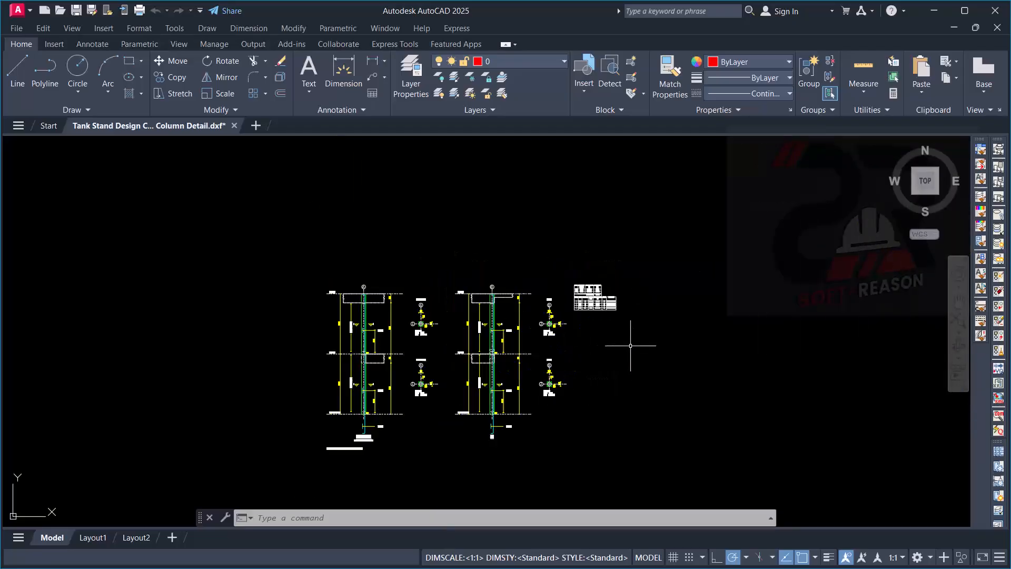
pyautogui.scroll(-6, 417, 295)
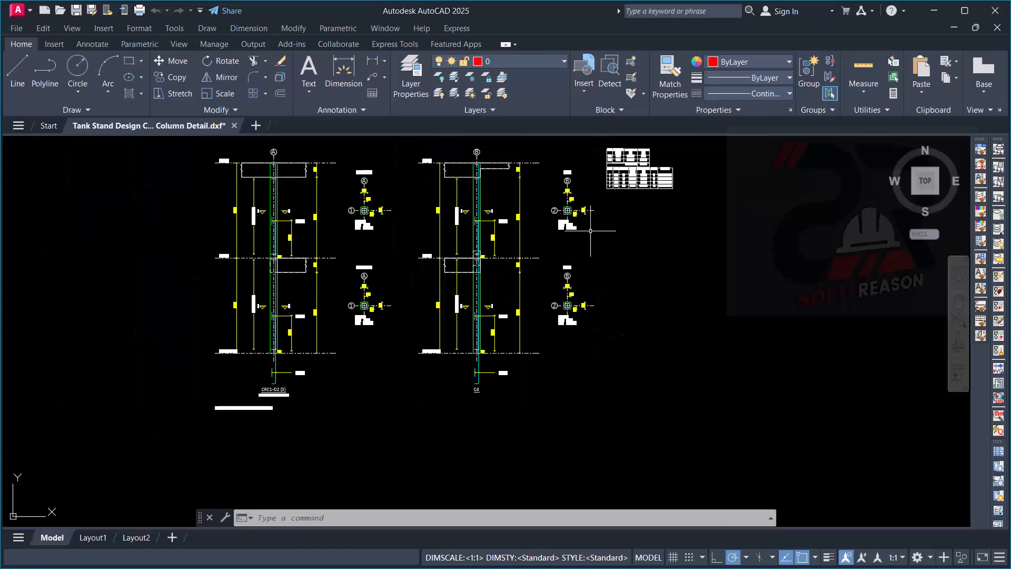
pyautogui.scroll(8, 596, 182)
pyautogui.scroll(-3, 689, 226)
pyautogui.scroll(4, 695, 203)
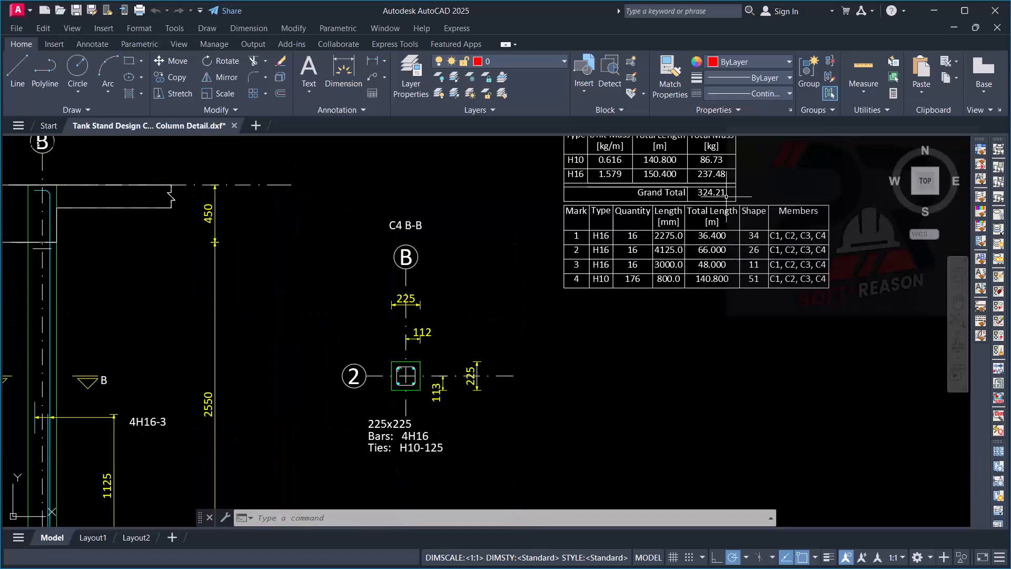
pyautogui.scroll(2, 697, 200)
pyautogui.scroll(-3, 605, 266)
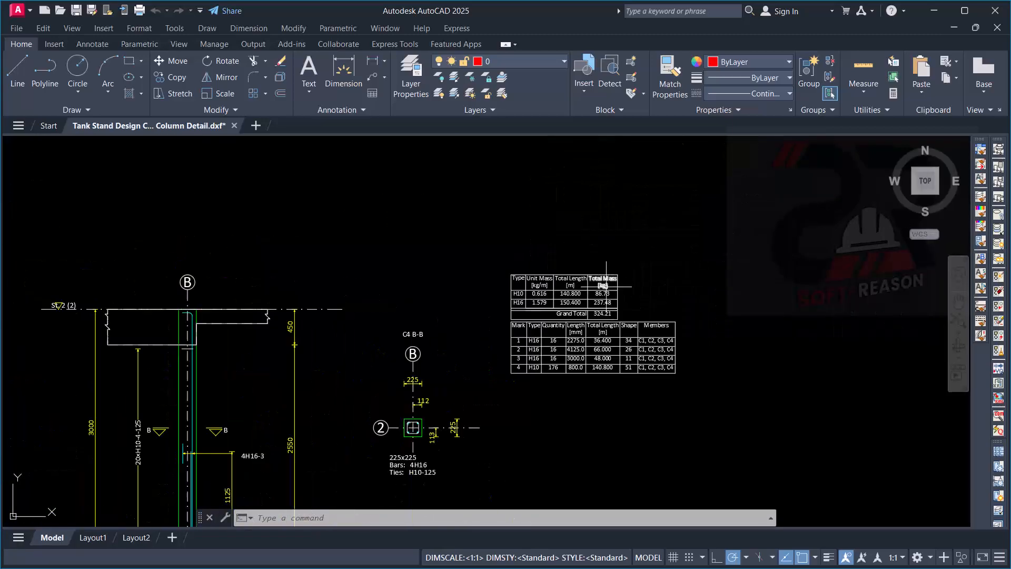
pyautogui.scroll(5, 583, 350)
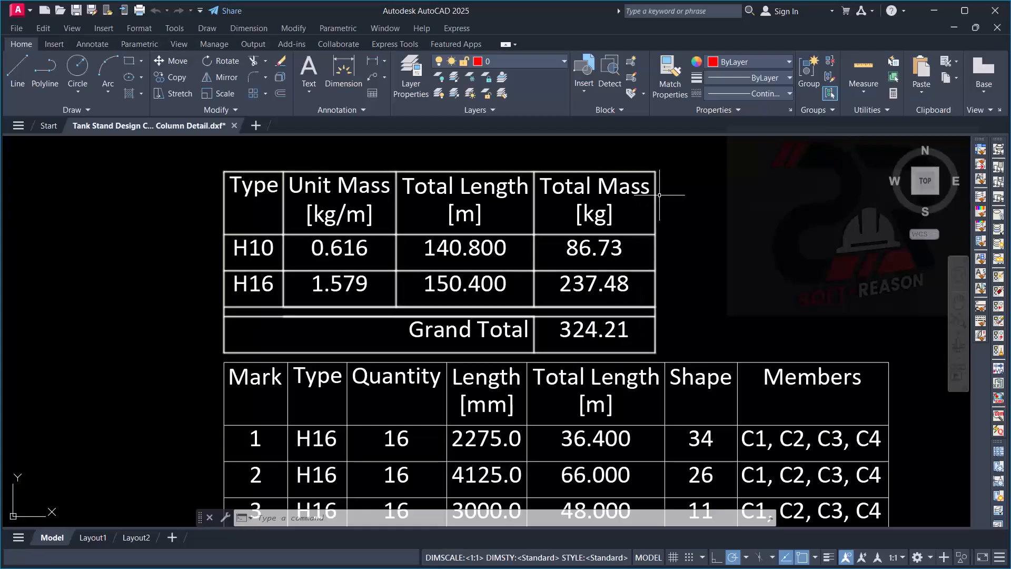
pyautogui.scroll(-8, 654, 225)
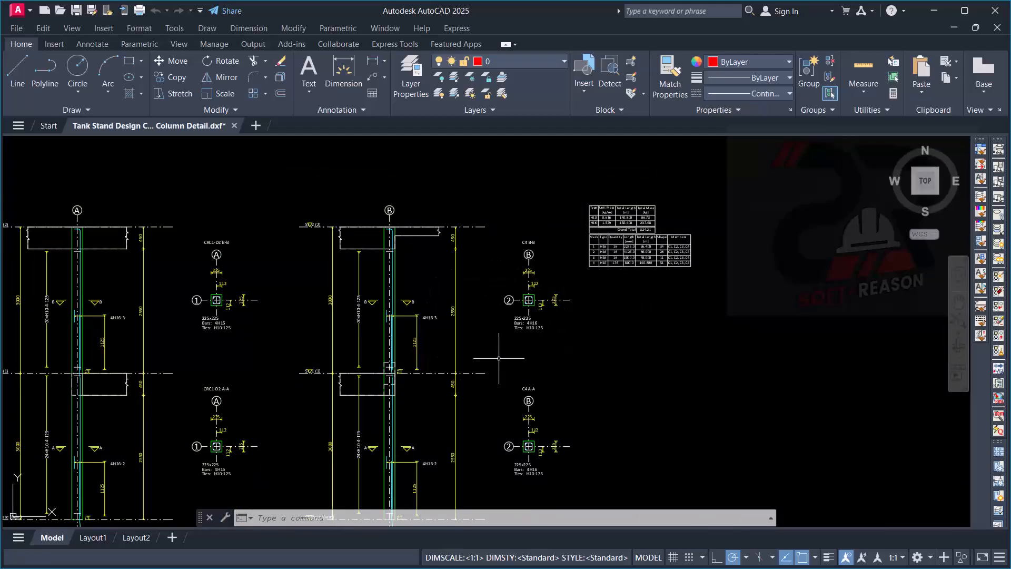
pyautogui.scroll(6, 643, 217)
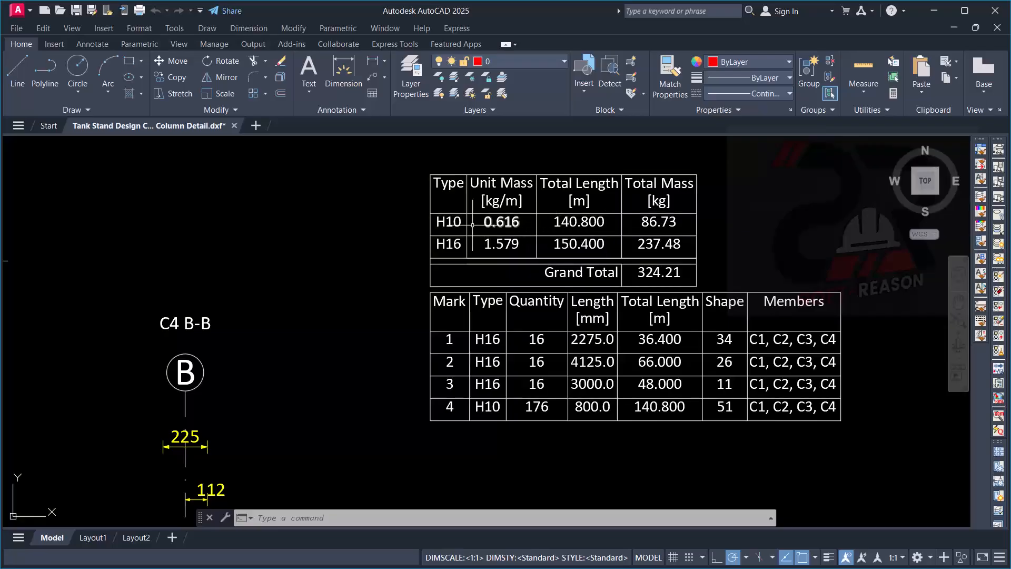
pyautogui.scroll(4, 461, 234)
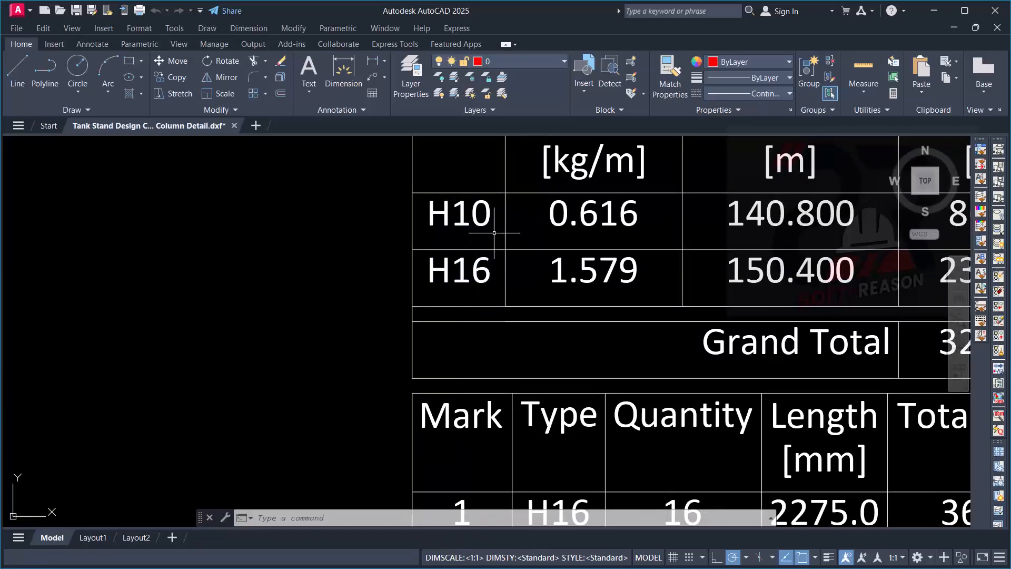
pyautogui.scroll(-6, 579, 237)
pyautogui.scroll(4, 682, 237)
pyautogui.scroll(-6, 700, 195)
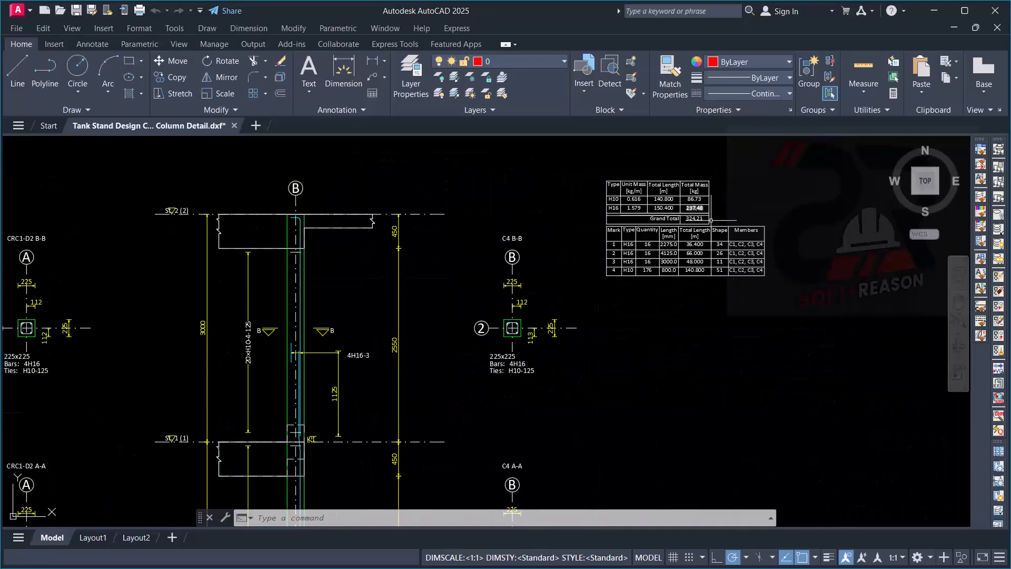
pyautogui.scroll(4, 722, 256)
pyautogui.scroll(-6, 714, 243)
pyautogui.scroll(-6, 661, 296)
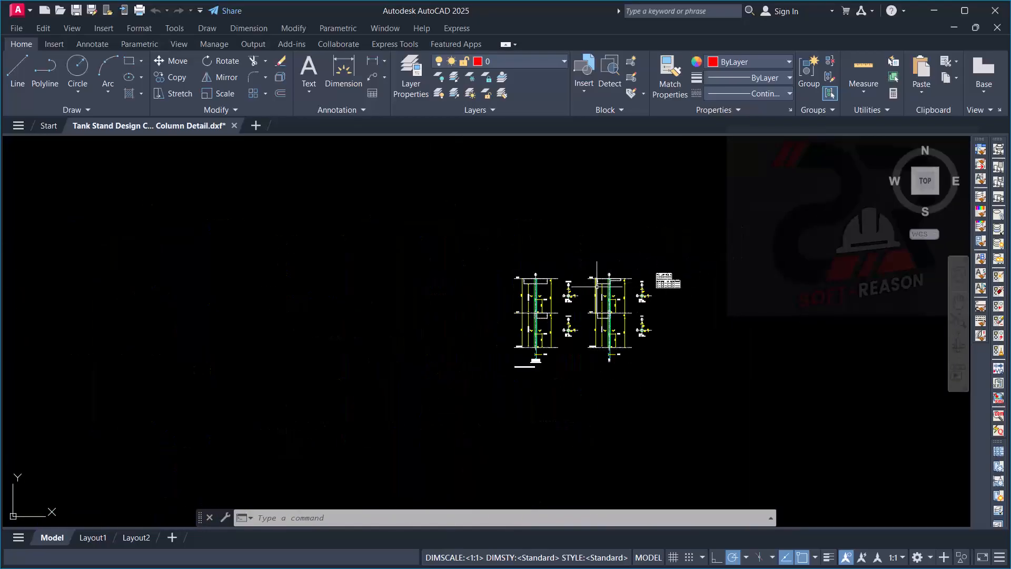
# - Return to Tekla Structural Designer and add a new drawing of the Concrete Beam Detail variant
pyautogui.click(623, 231)
pyautogui.click(485, 244)
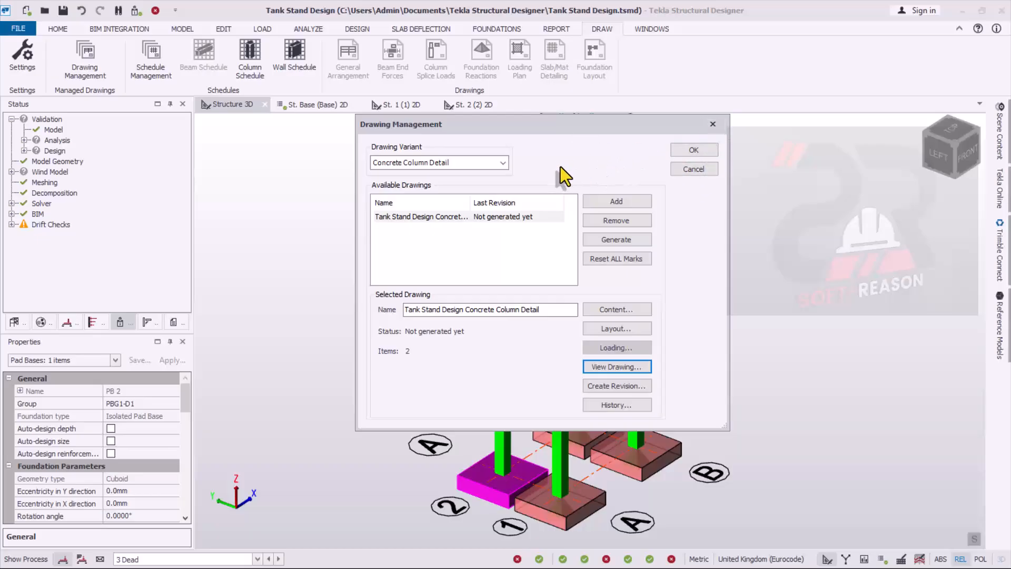
pyautogui.click(503, 163)
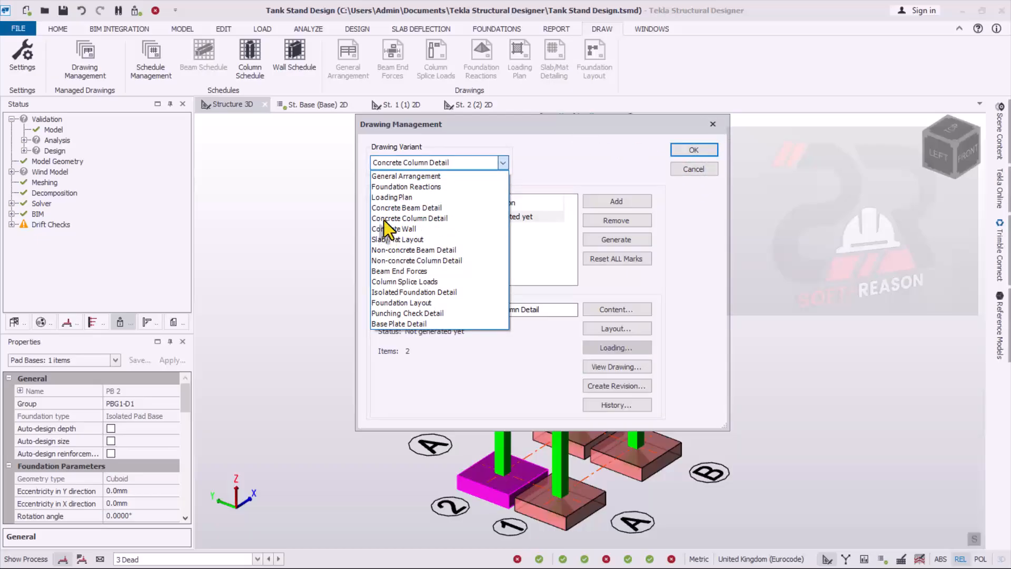
pyautogui.click(393, 208)
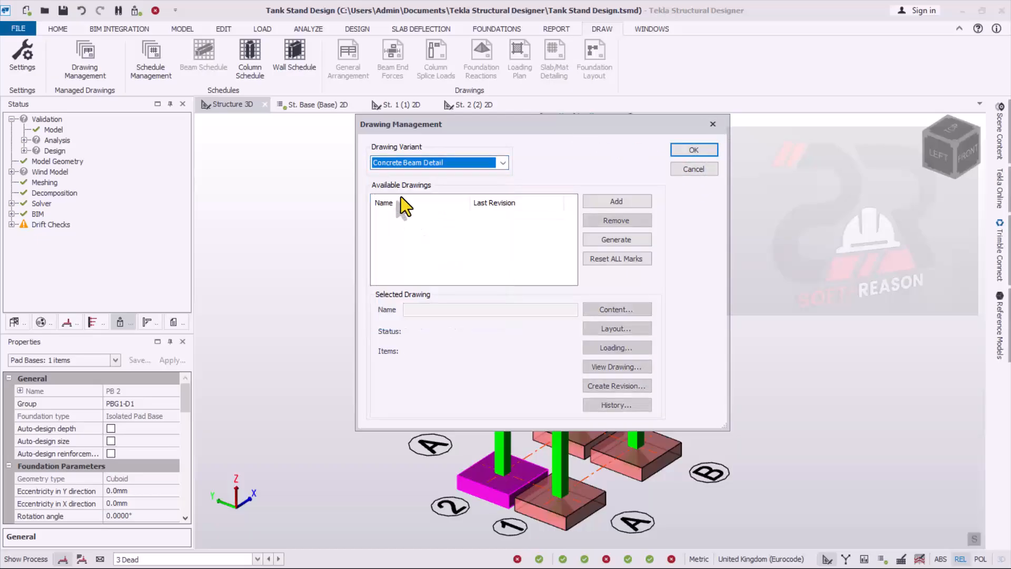
pyautogui.click(627, 206)
# - Assign all concrete cast-in-place beam groups to the beam detail drawing and open it as a DXF at 1:25 scale
pyautogui.click(632, 312)
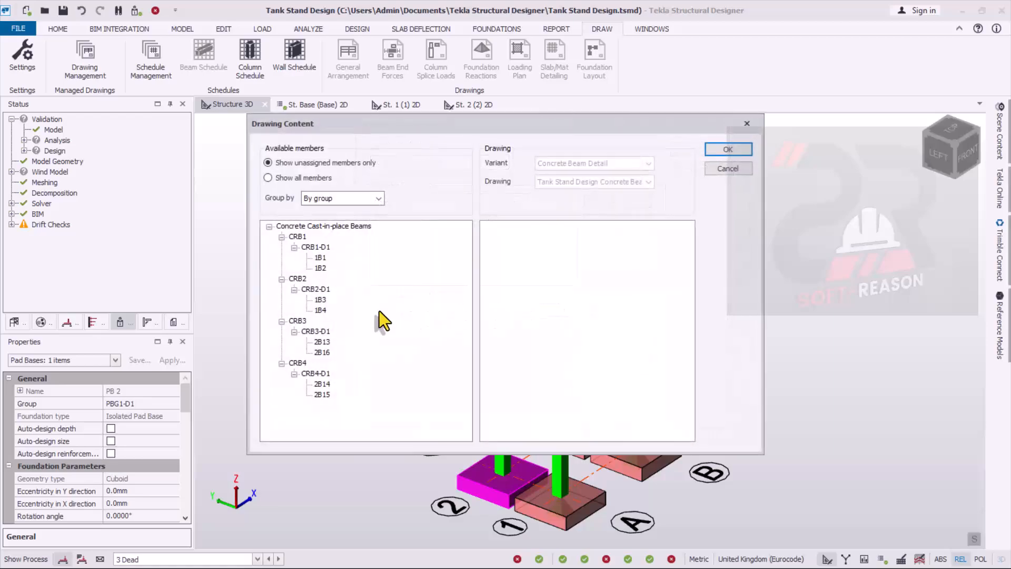
pyautogui.moveTo(300, 228); pyautogui.dragTo(610, 276)
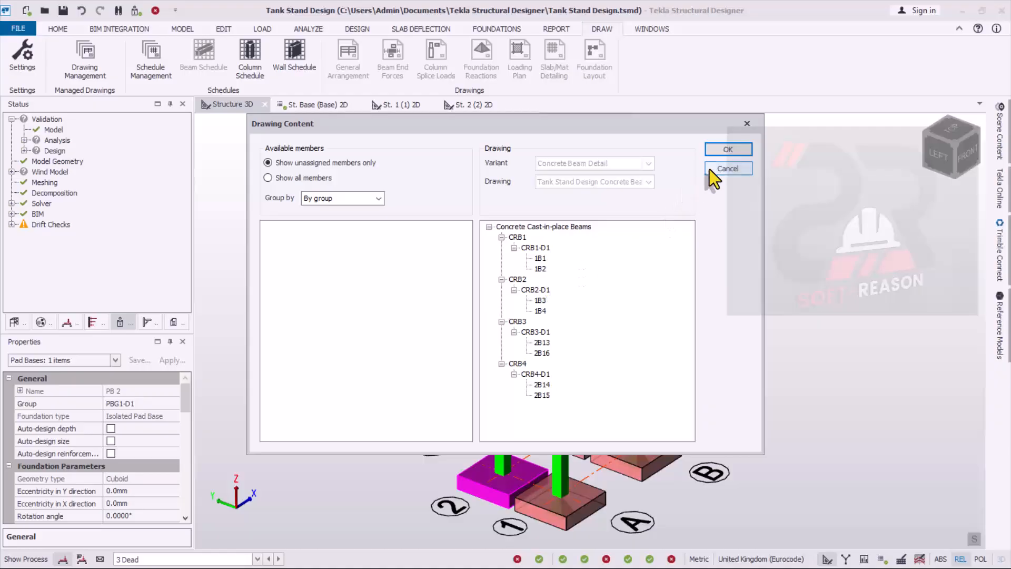
pyautogui.click(728, 150)
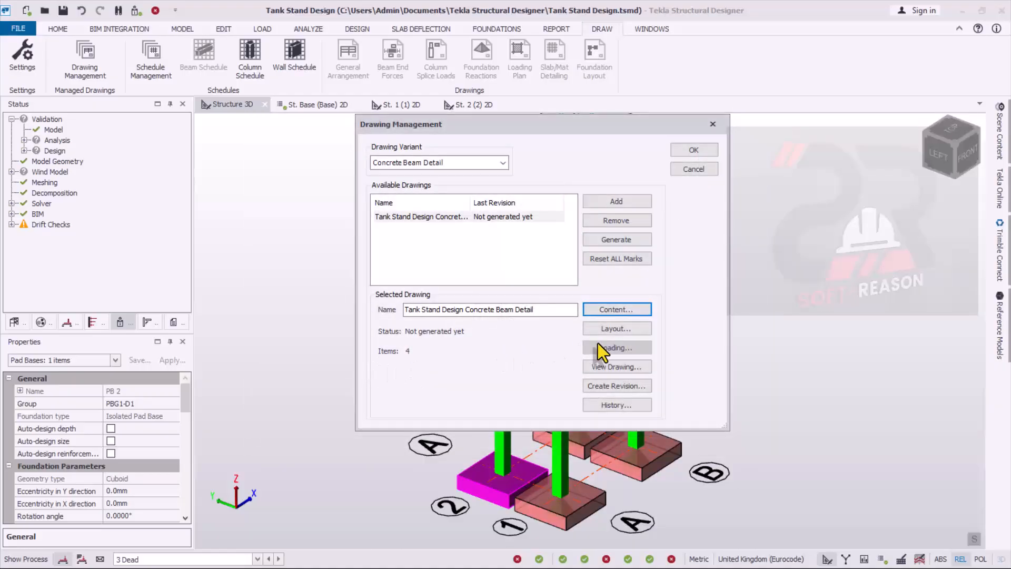
pyautogui.click(614, 369)
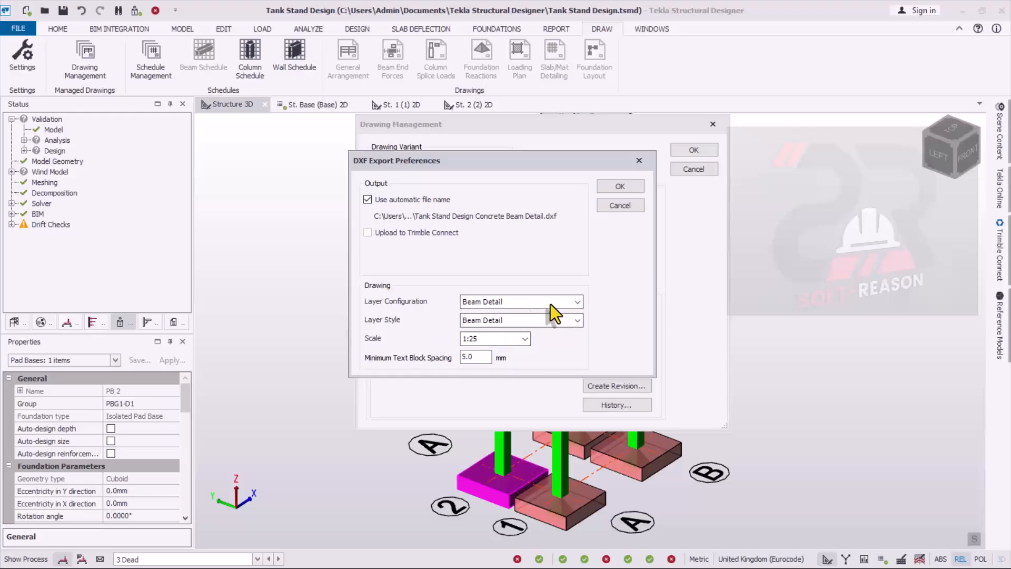
pyautogui.click(626, 188)
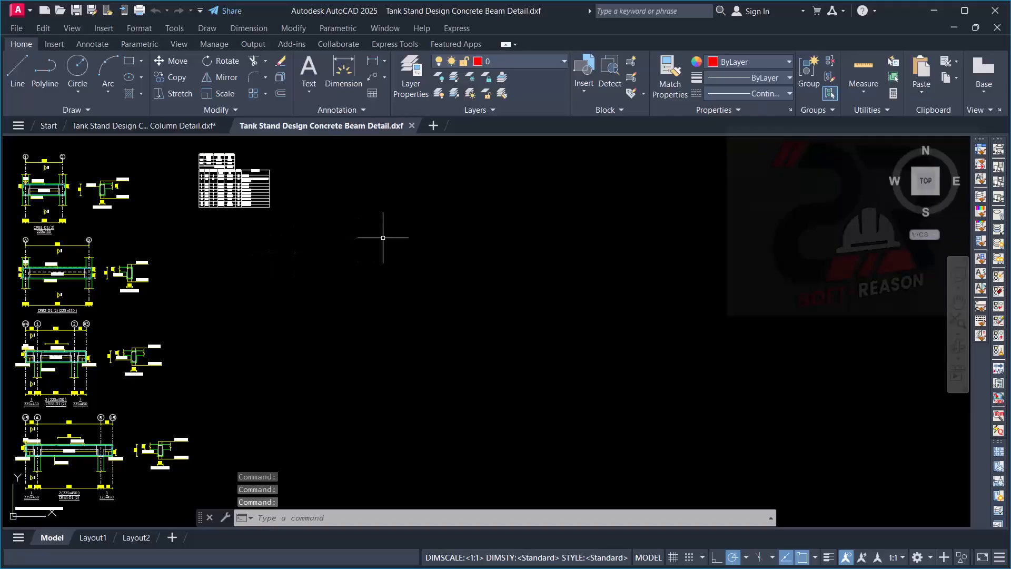
# - Examine the CRB1-D1 beam elevation and its A-A cross-section, including size, top and bottom bars and link spacing
pyautogui.scroll(-4, 532, 253)
pyautogui.scroll(6, 371, 290)
pyautogui.scroll(-4, 482, 255)
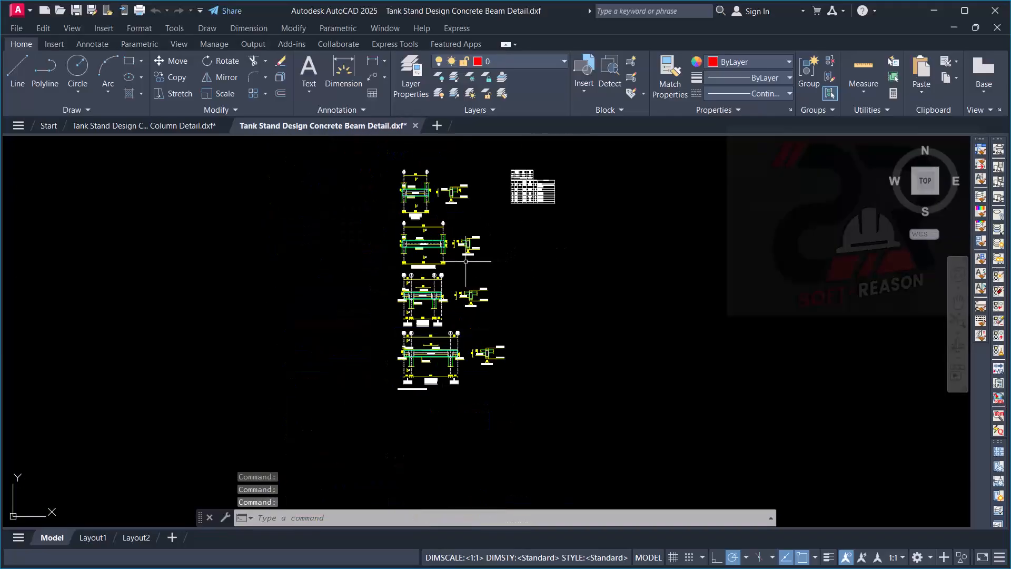
pyautogui.scroll(6, 466, 261)
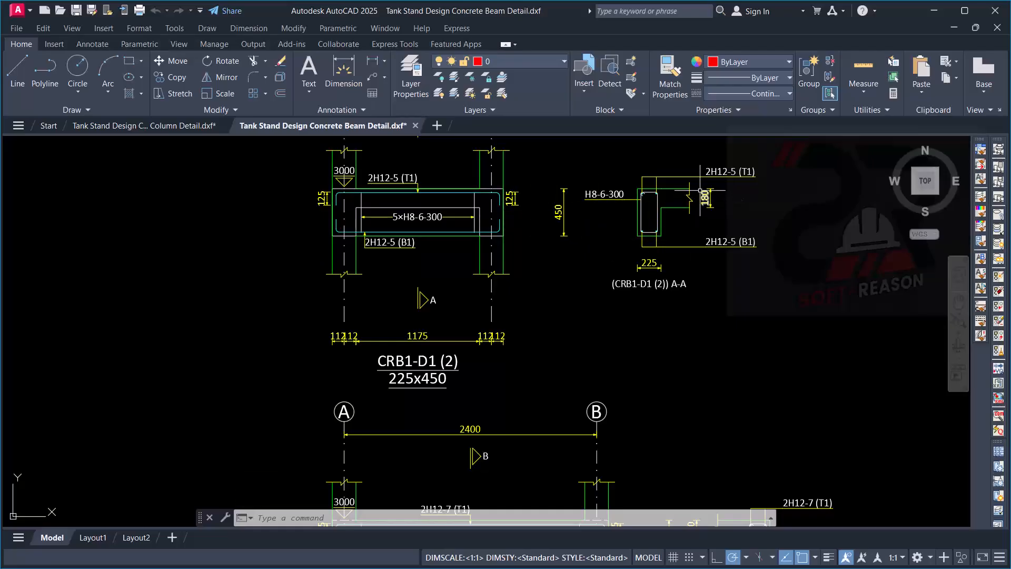
pyautogui.scroll(3, 700, 191)
pyautogui.scroll(-3, 544, 210)
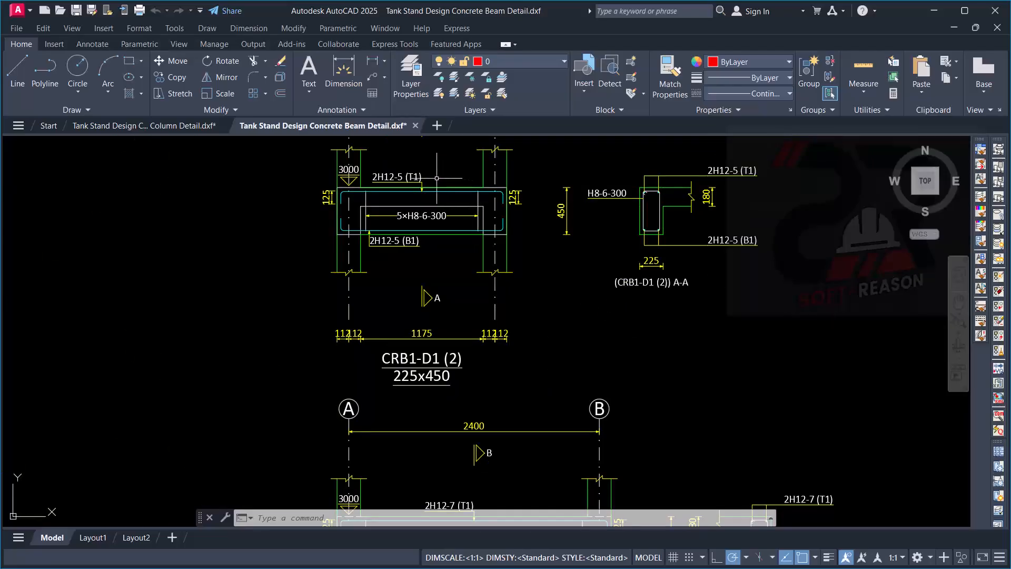
pyautogui.scroll(2, 436, 179)
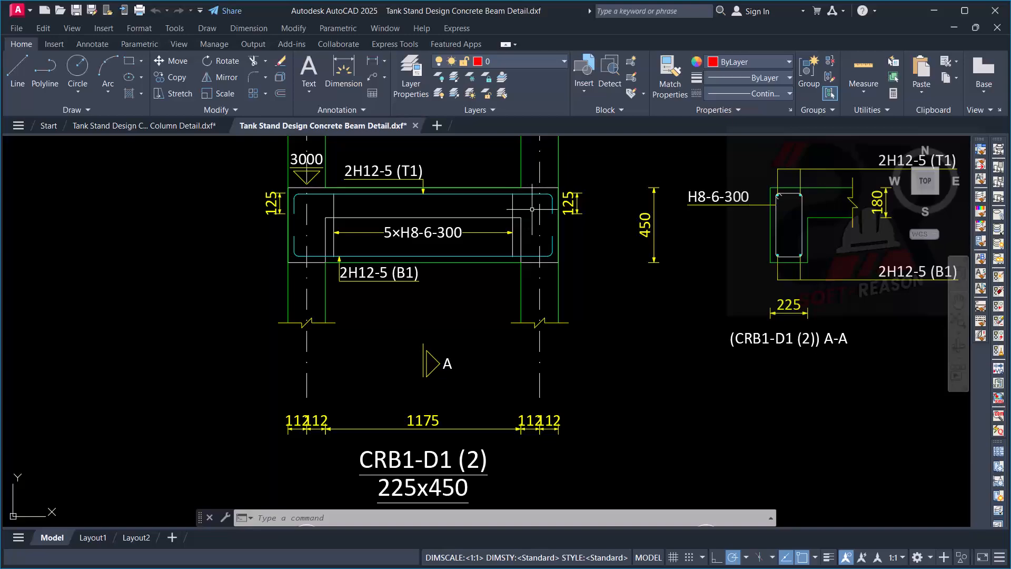
pyautogui.scroll(-2, 532, 209)
pyautogui.scroll(2, 363, 242)
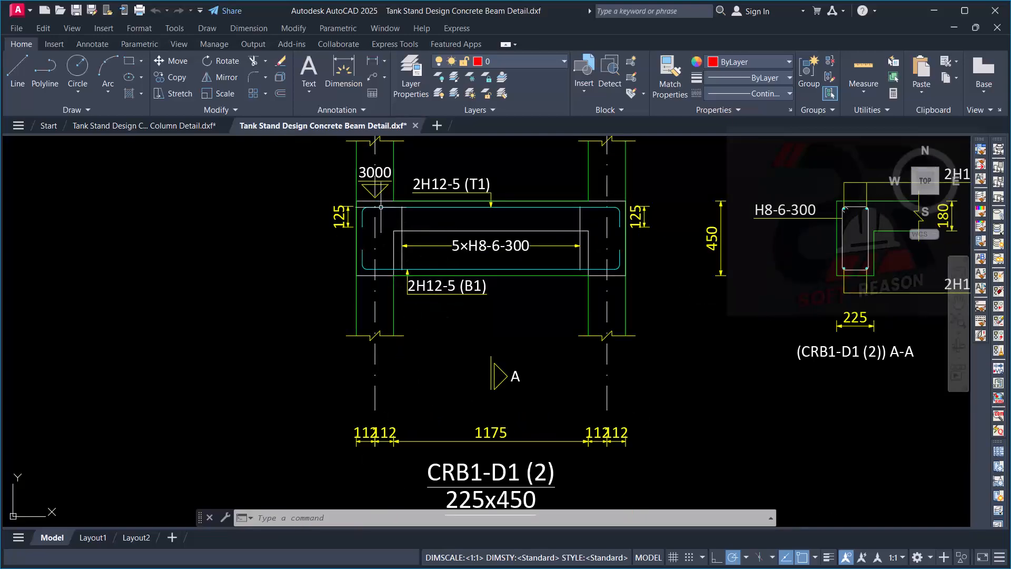
# - Examine the level markers and bar end details at the supports of beams CRB1-D1 and CRB2-D1
pyautogui.scroll(2, 377, 179)
pyautogui.scroll(3, 371, 175)
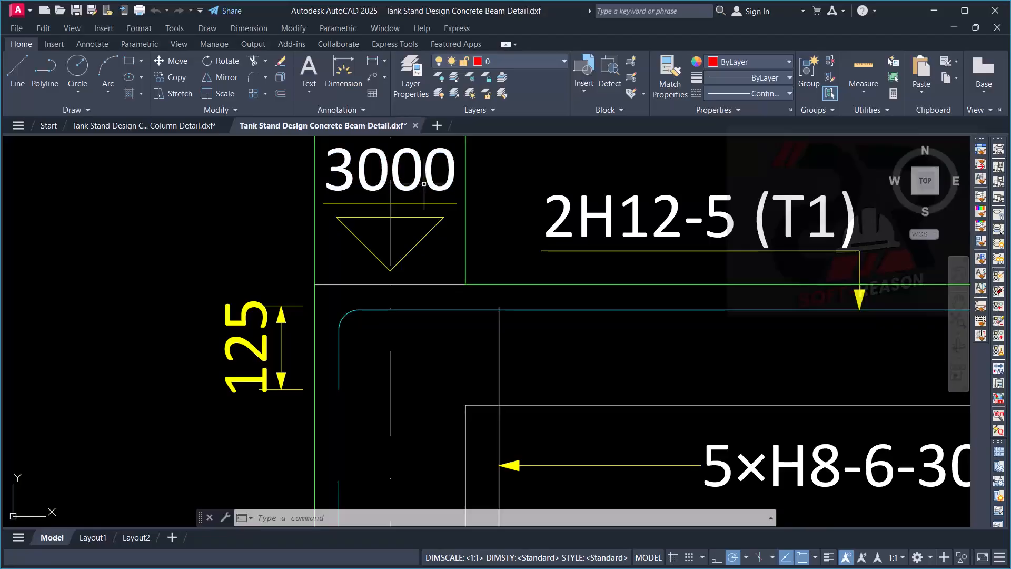
pyautogui.scroll(-5, 406, 182)
pyautogui.scroll(-2, 516, 246)
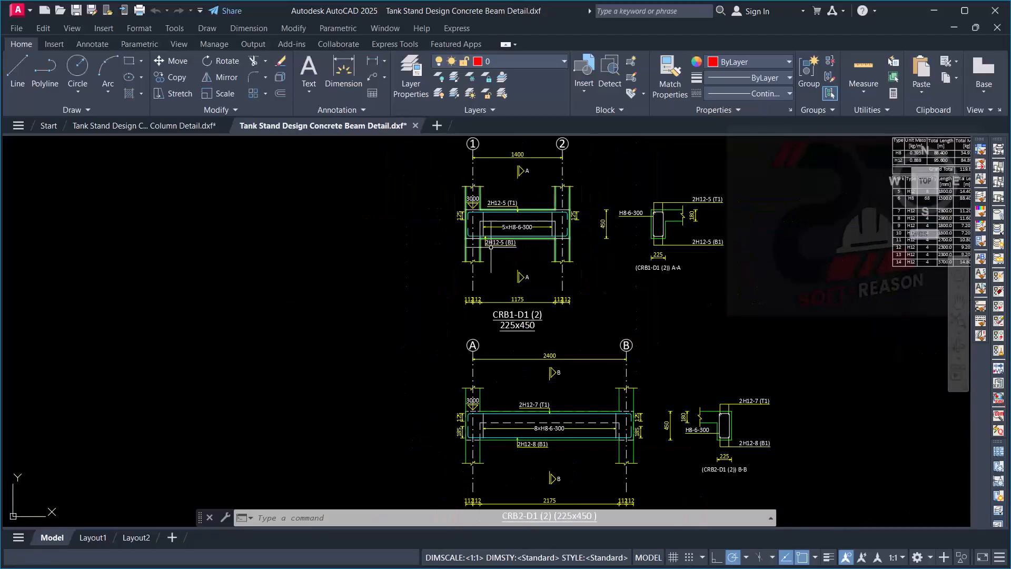
pyautogui.scroll(4, 452, 410)
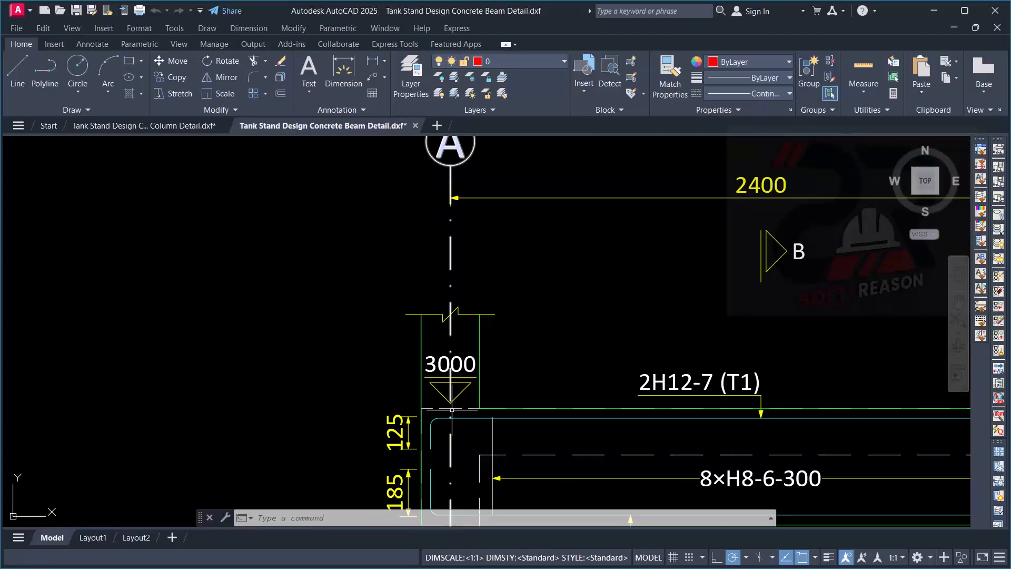
pyautogui.scroll(-5, 451, 409)
pyautogui.scroll(-3, 498, 349)
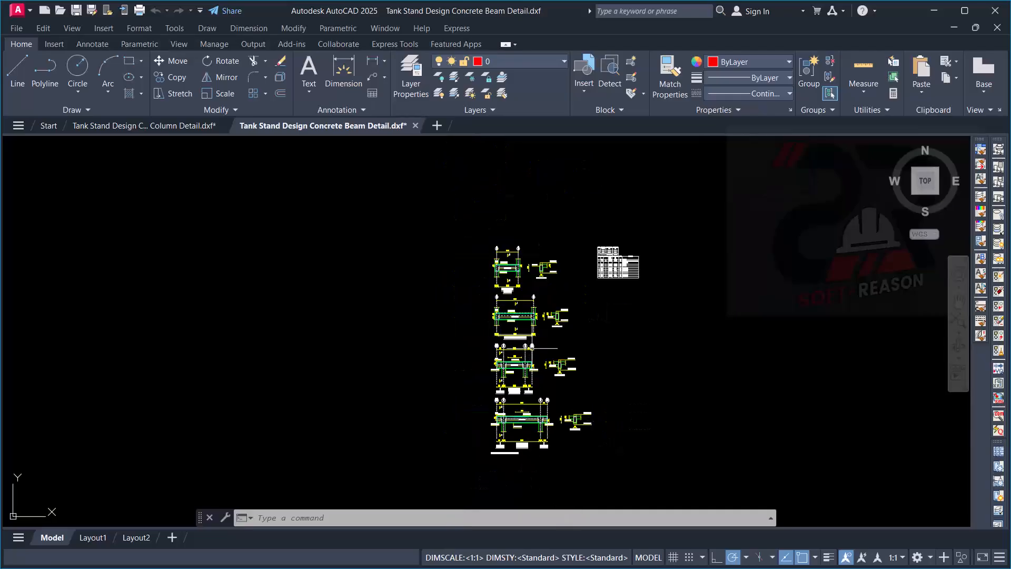
# - Examine the CRB3-D1 and CRB4-D1 beam details, including level markers, main bars, cantilever links and the C-C section
pyautogui.scroll(10, 518, 416)
pyautogui.scroll(4, 314, 265)
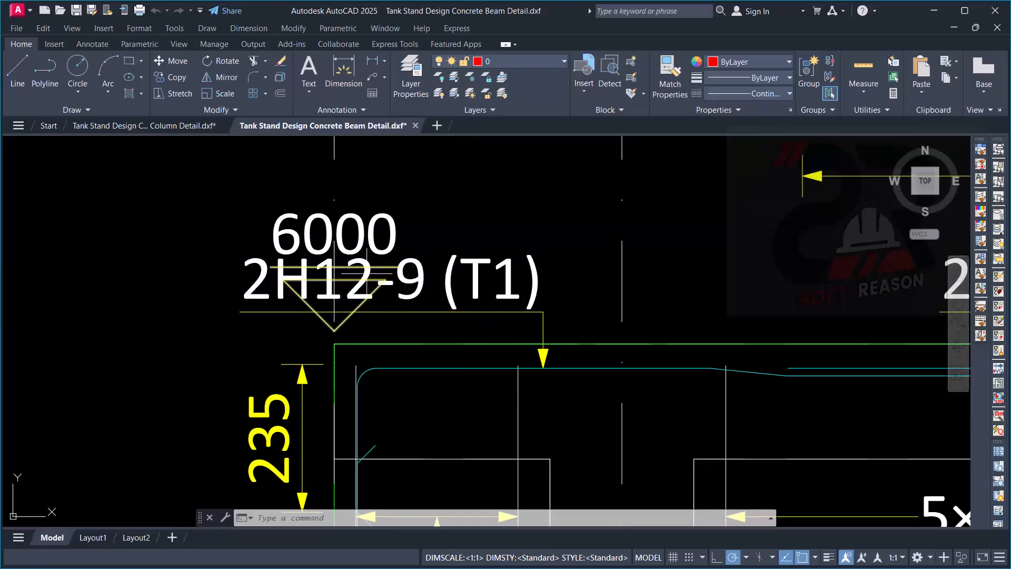
pyautogui.scroll(-5, 354, 271)
pyautogui.scroll(2, 737, 253)
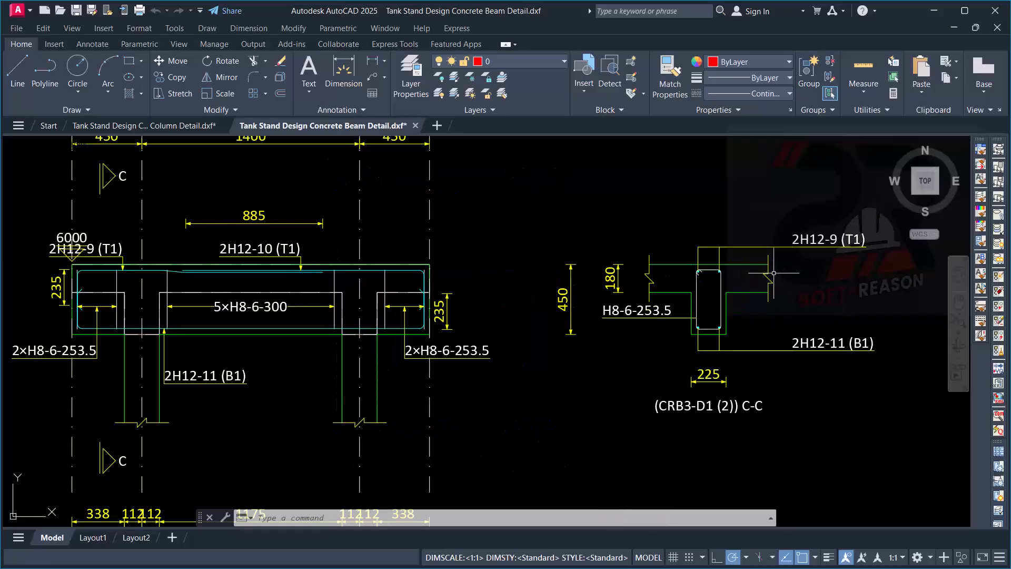
pyautogui.scroll(-10, 637, 226)
pyautogui.scroll(2, 616, 305)
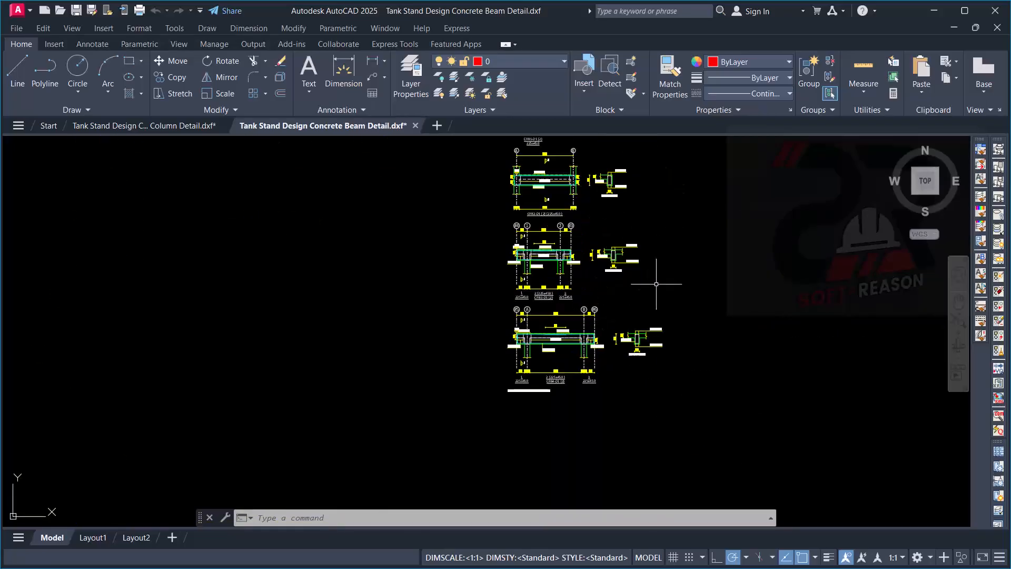
pyautogui.scroll(8, 641, 333)
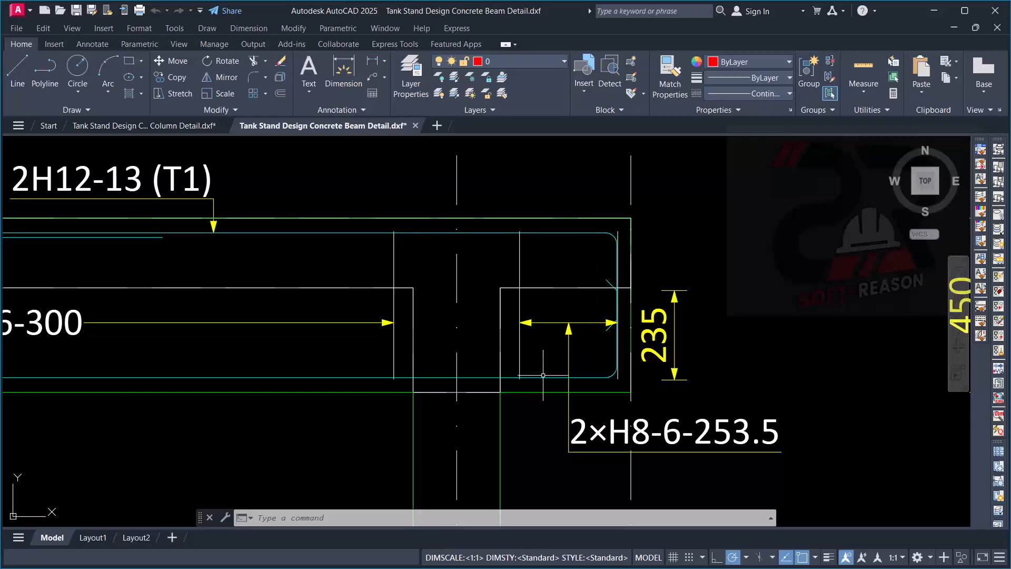
pyautogui.scroll(-10, 645, 417)
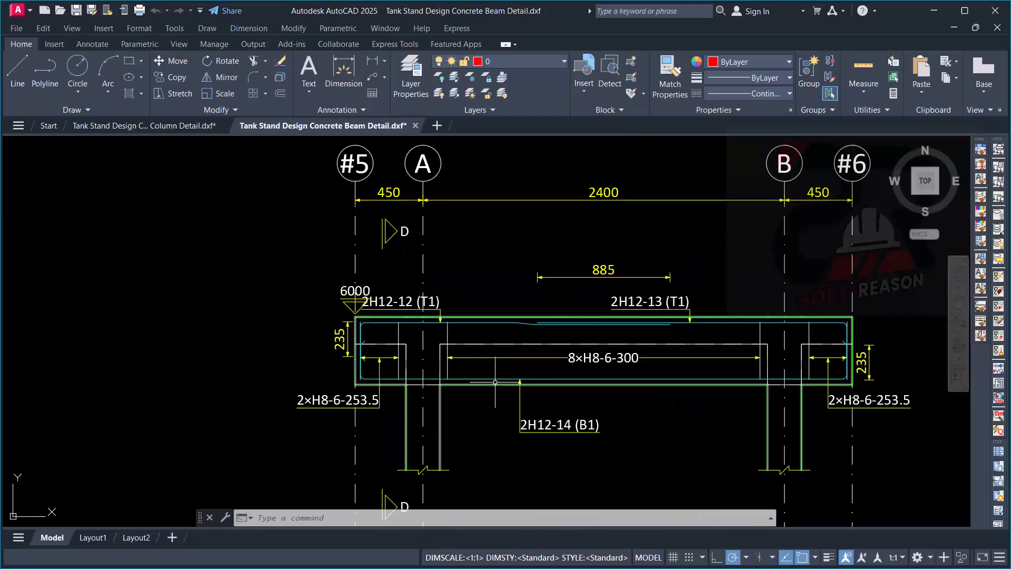
pyautogui.scroll(-5, 526, 372)
pyautogui.scroll(3, 525, 315)
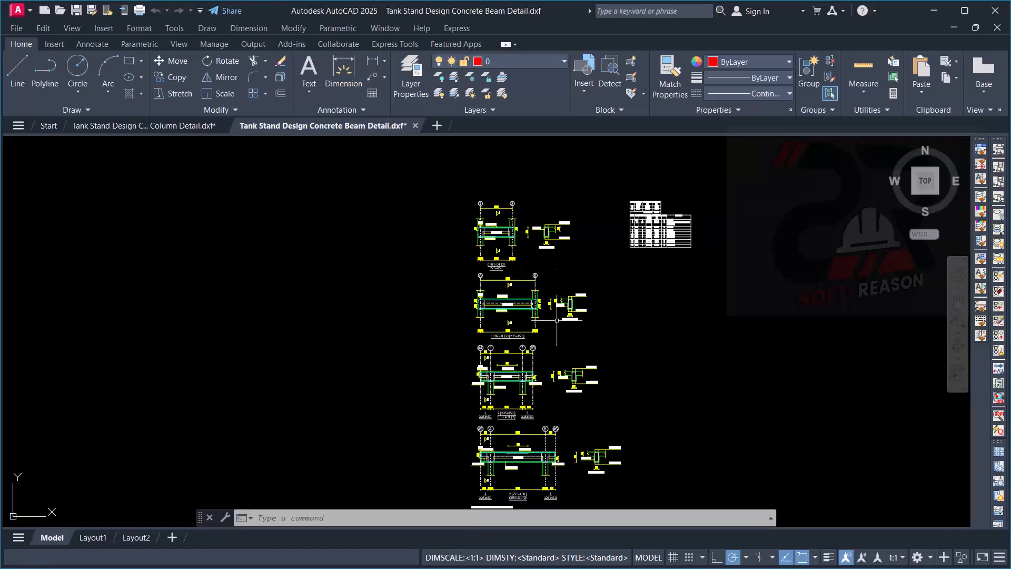
# - Review the overall beam detail sheet, including the CRB2-D1 elevation and its B-B cross-section
pyautogui.scroll(2, 472, 280)
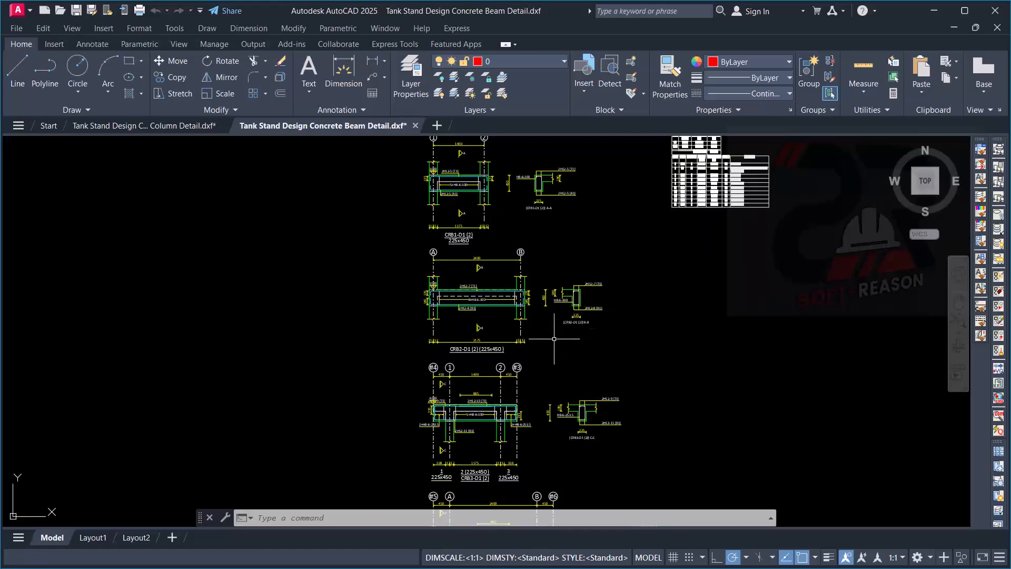
pyautogui.scroll(1, 547, 294)
pyautogui.scroll(-3, 555, 309)
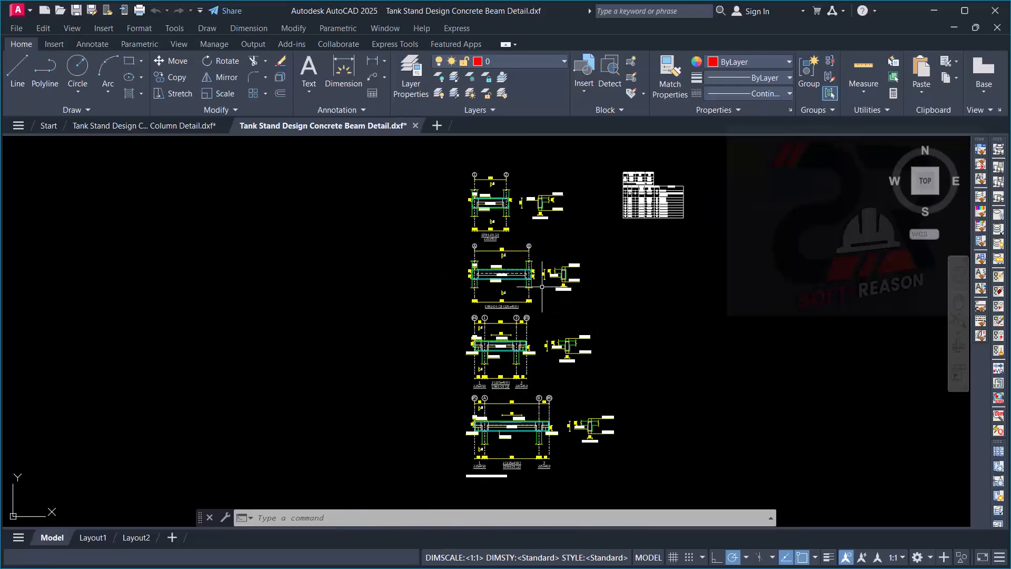
pyautogui.scroll(5, 522, 298)
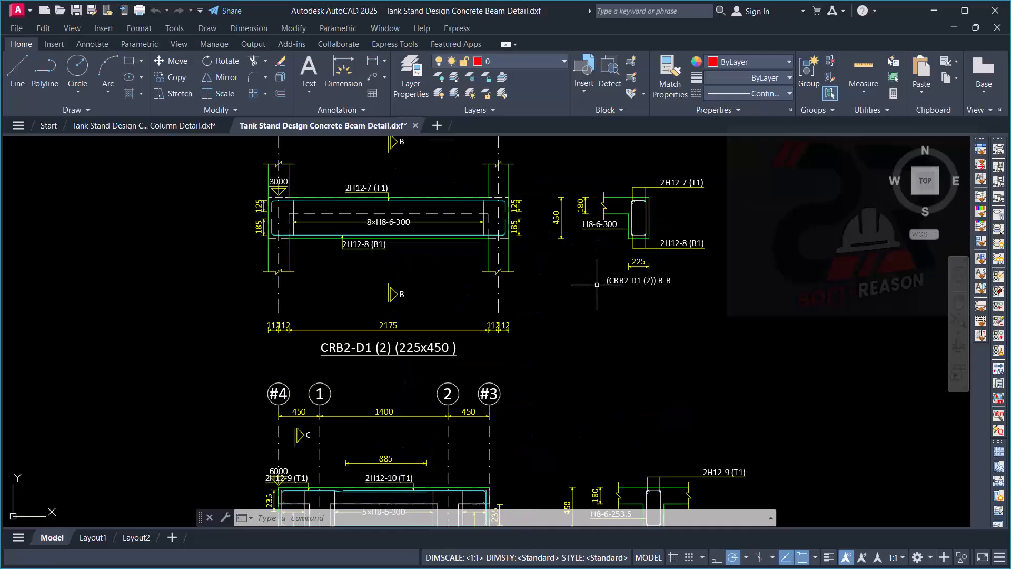
pyautogui.scroll(2, 685, 205)
pyautogui.scroll(-8, 440, 300)
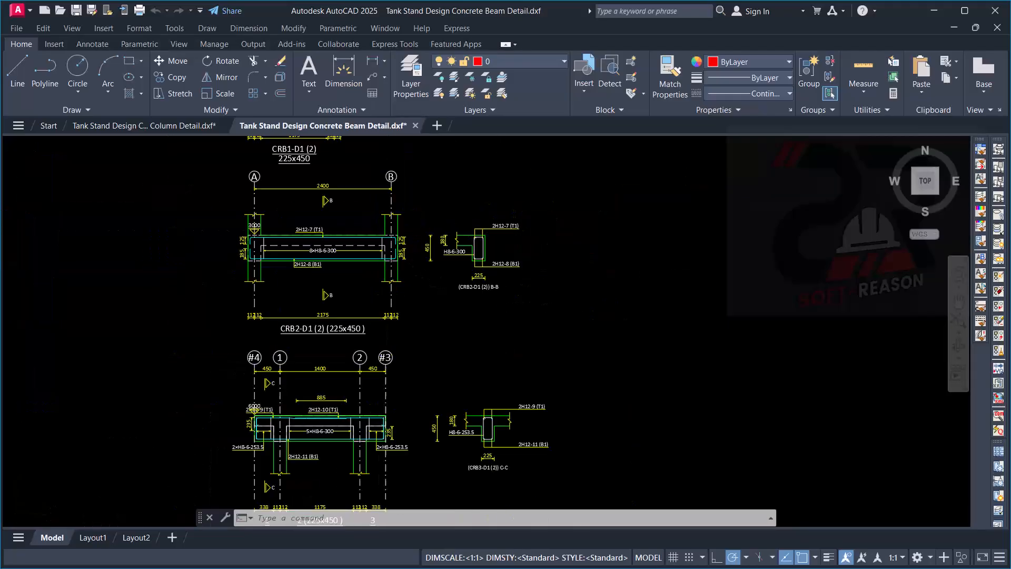
pyautogui.click(668, 267)
pyautogui.click(626, 320)
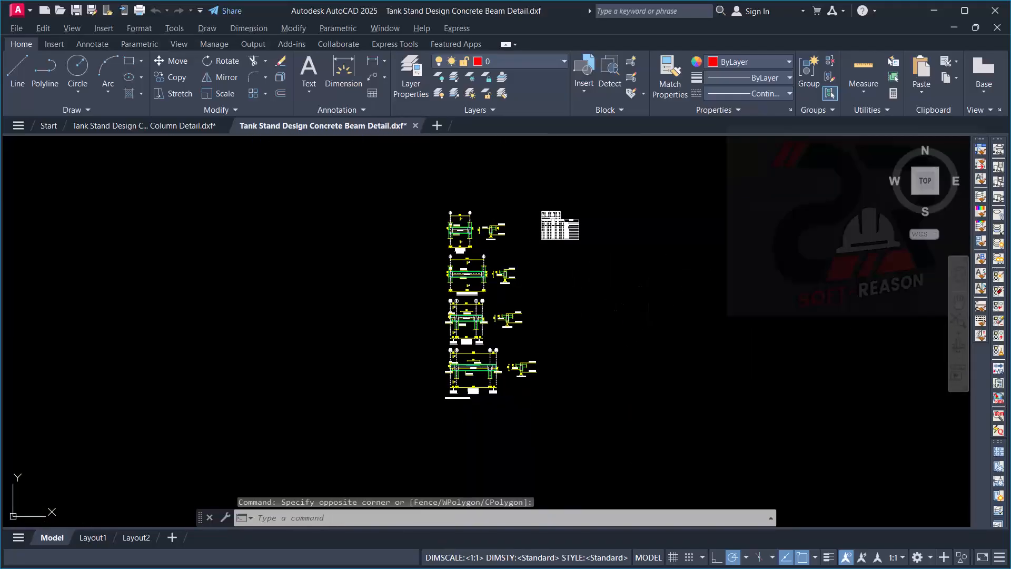
# - Return to Tekla Structural Designer and add a new drawing of the Isolated Foundation Detail variant
pyautogui.hotkey('alt', 'Tab')
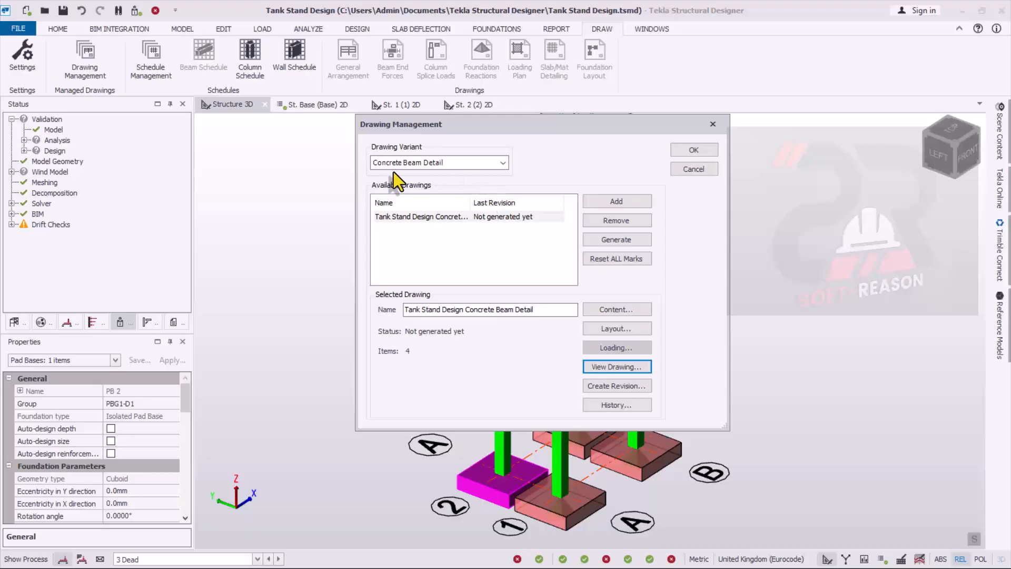
pyautogui.click(504, 162)
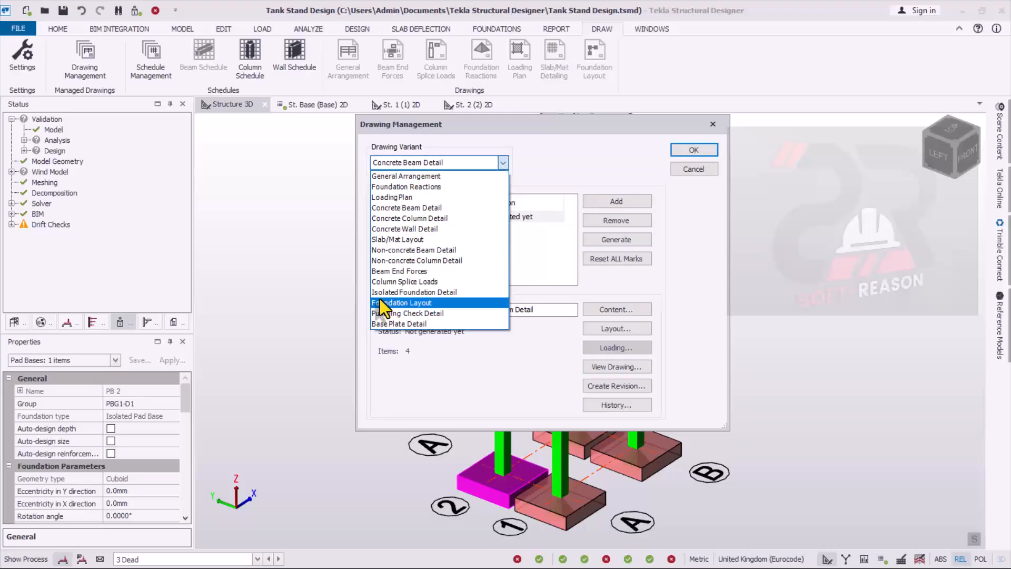
pyautogui.click(434, 296)
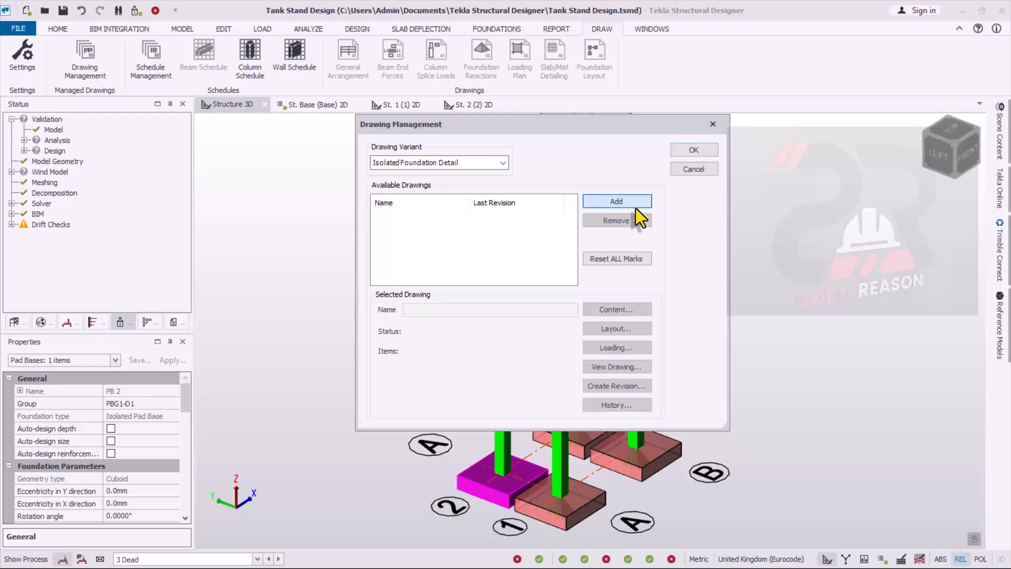
pyautogui.click(617, 203)
# - Assign the St. Base pad bases PB 1 to PB 4 to the isolated foundation detail drawing
pyautogui.click(617, 311)
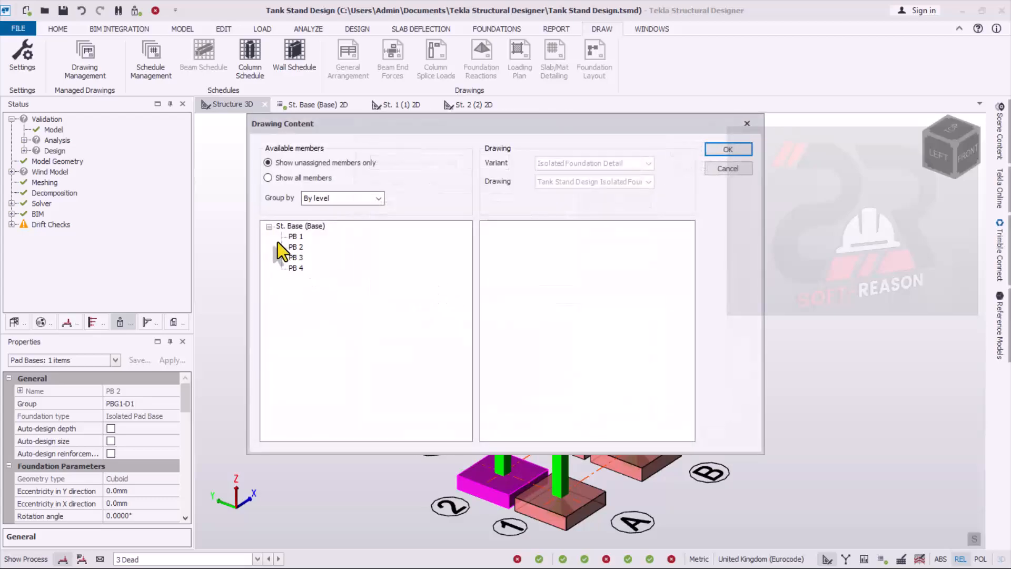
pyautogui.click(284, 226)
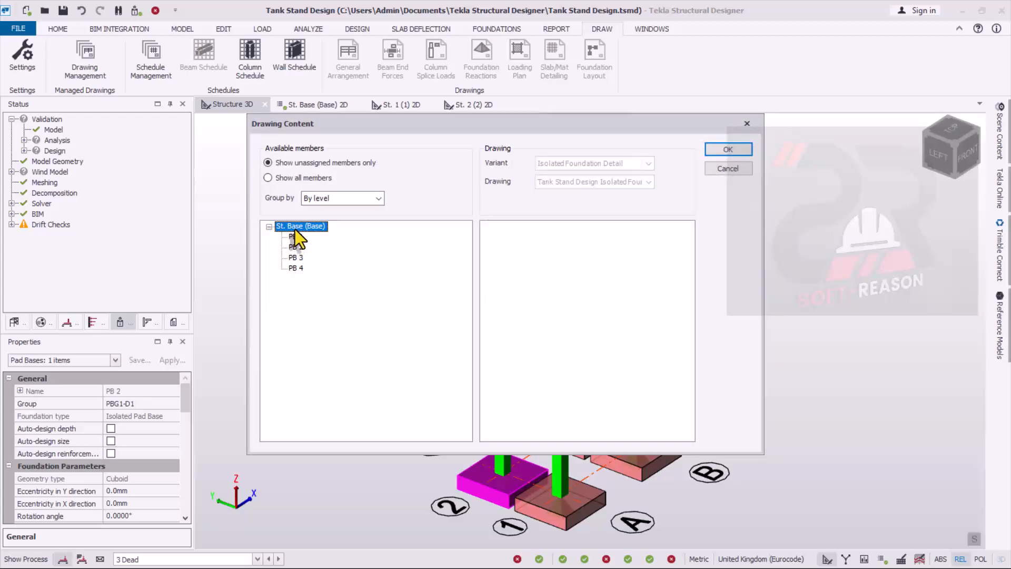
pyautogui.moveTo(295, 232)
pyautogui.mouseDown()
pyautogui.moveTo(501, 277)
pyautogui.moveTo(572, 267)
pyautogui.mouseUp()
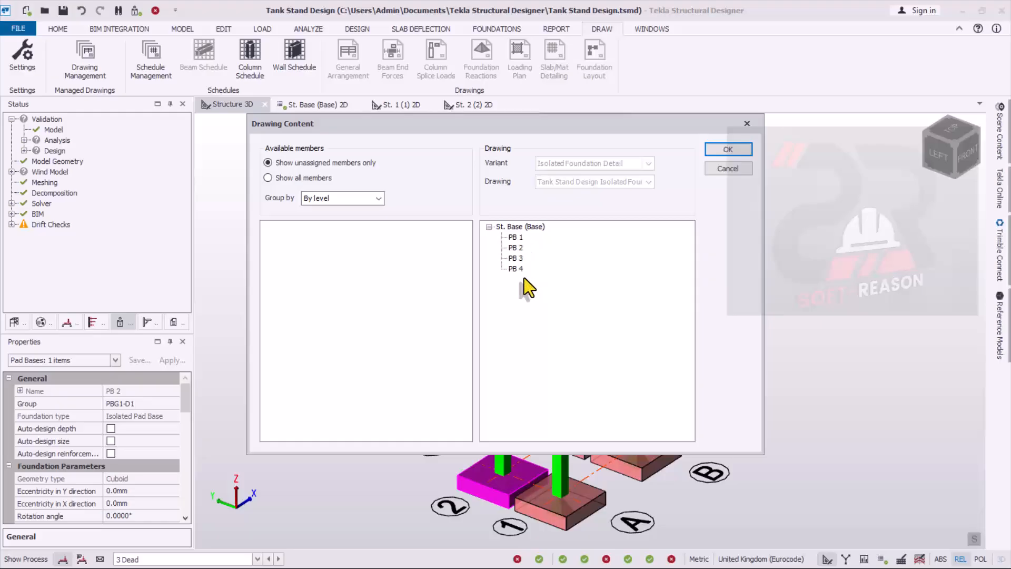
pyautogui.click(515, 238)
pyautogui.click(516, 258)
pyautogui.click(515, 237)
pyautogui.click(726, 151)
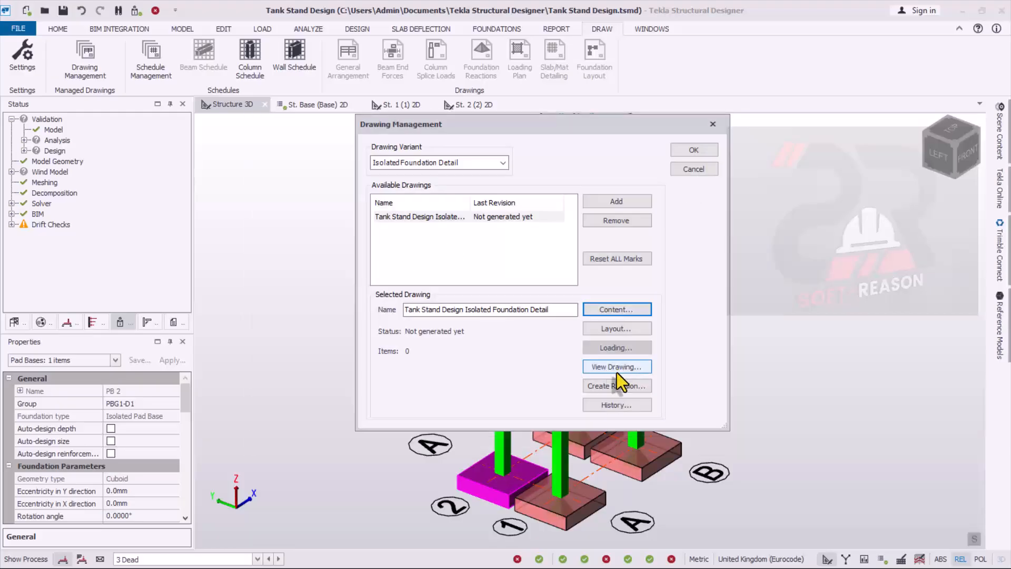
# - Open the isolated foundation detail as a DXF at 1:25 scale and view the pad base plan and section
pyautogui.click(612, 371)
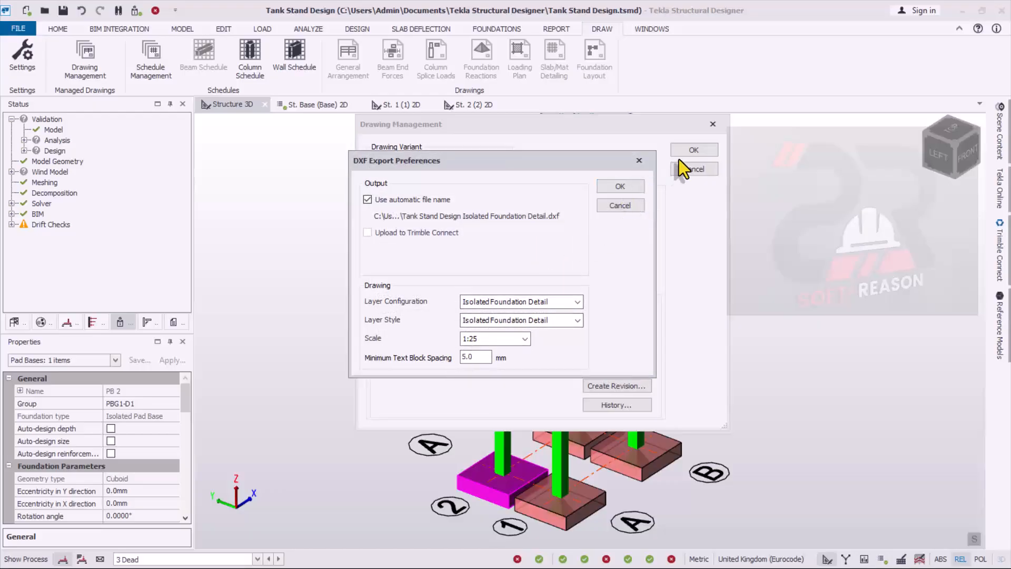
pyautogui.click(627, 185)
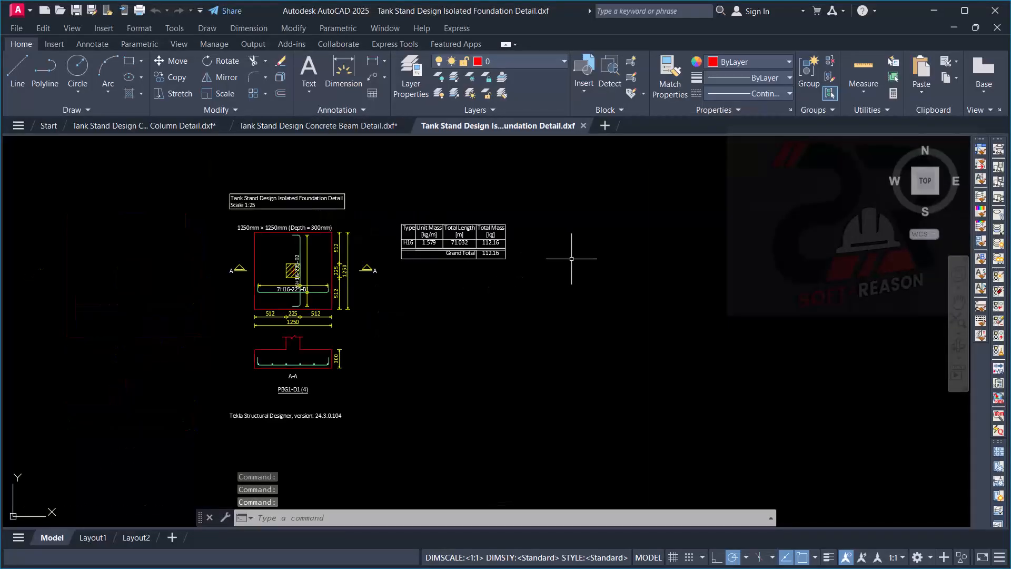
pyautogui.scroll(-4, 571, 259)
pyautogui.scroll(2, 504, 303)
pyautogui.scroll(-6, 497, 326)
pyautogui.scroll(8, 489, 327)
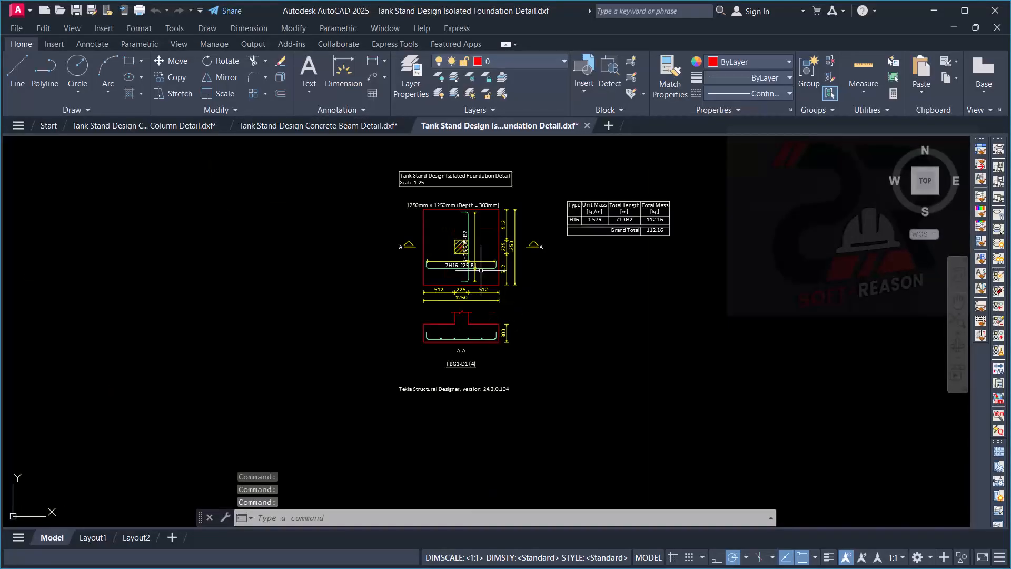
# - Examine the pad base plan, including its dimensions and the bottom bar labels in both directions
pyautogui.scroll(4, 489, 265)
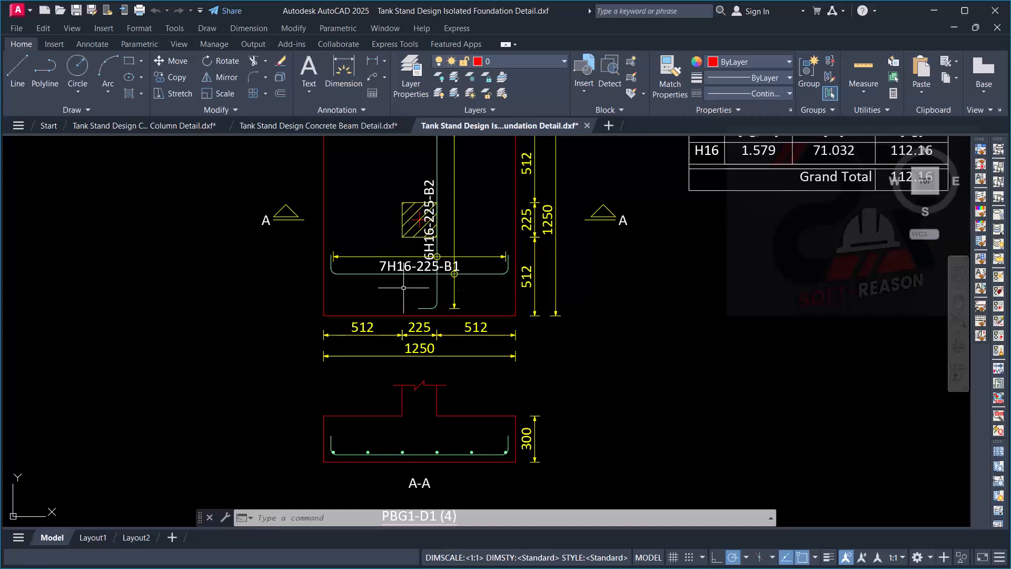
pyautogui.scroll(-6, 506, 308)
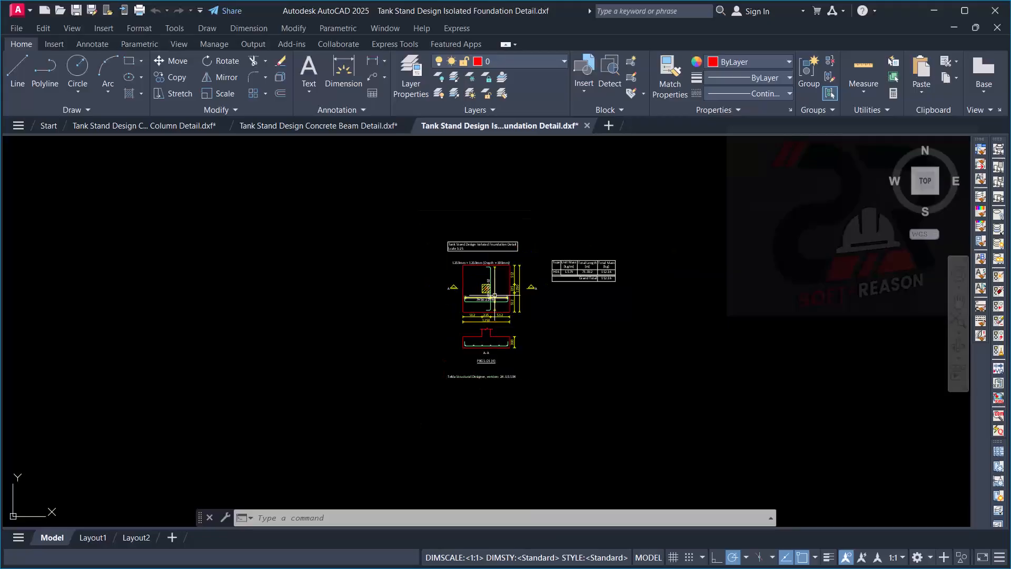
pyautogui.scroll(4, 498, 287)
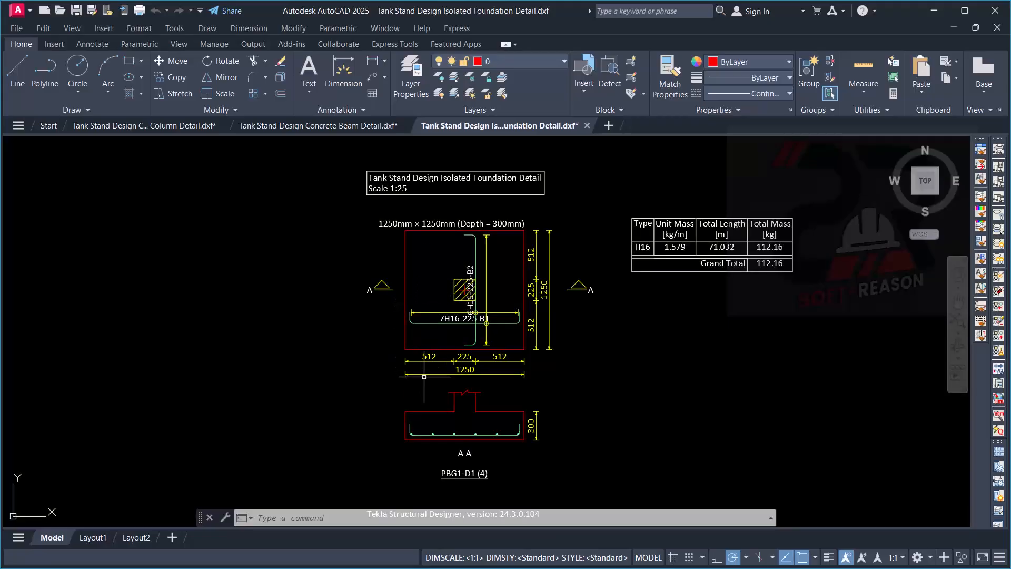
pyautogui.scroll(4, 450, 341)
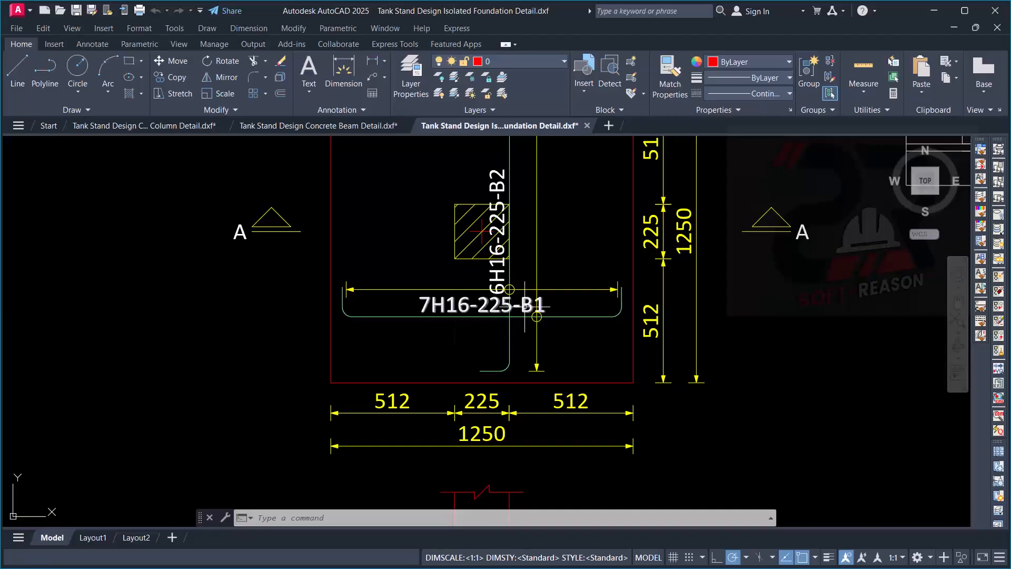
pyautogui.scroll(-5, 537, 312)
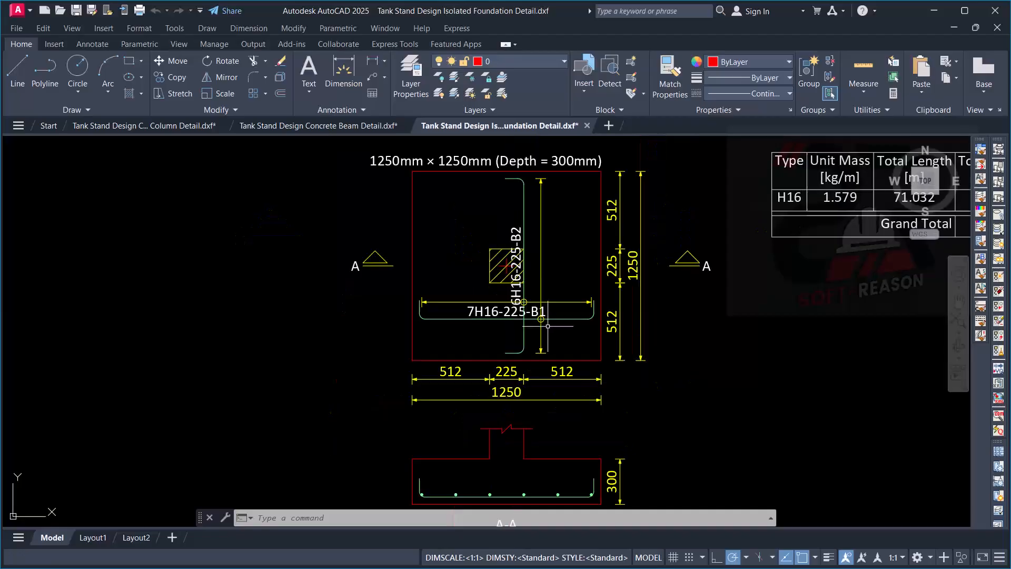
pyautogui.scroll(3, 538, 320)
pyautogui.scroll(-5, 538, 321)
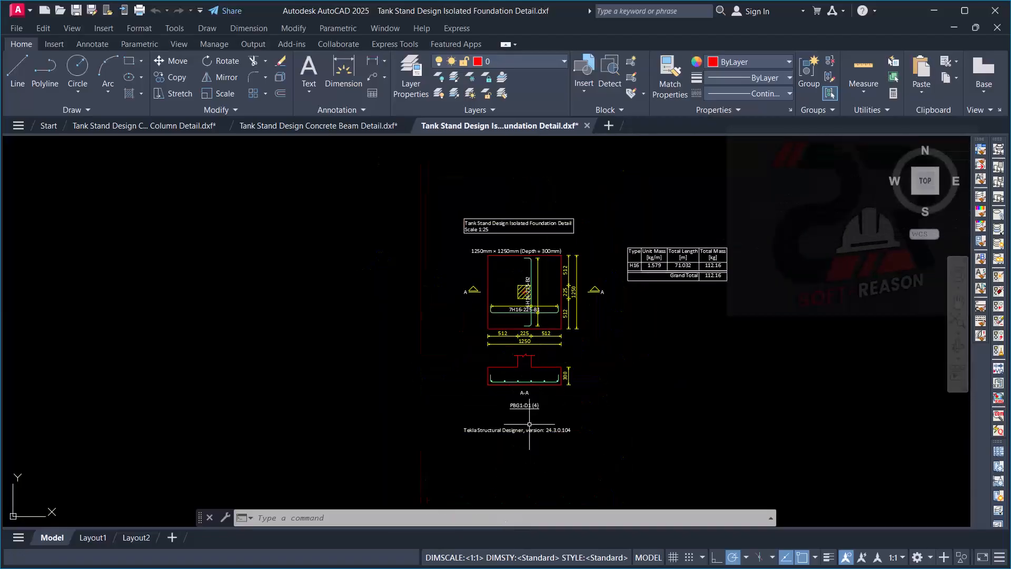
# - Inspect the pad base's A-A section and the group label beneath it on the isolated foundation detail
pyautogui.scroll(7, 530, 421)
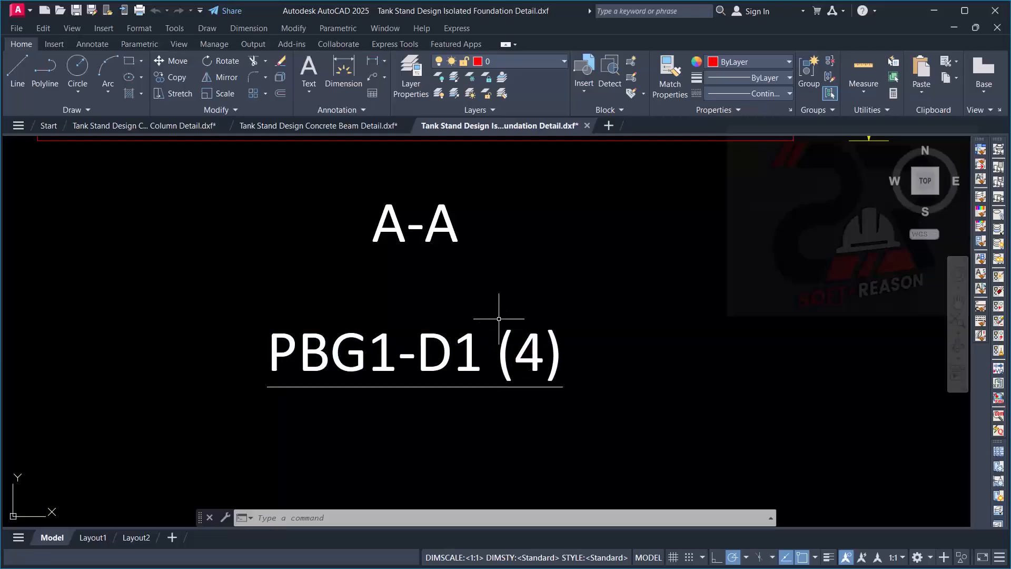
pyautogui.click(499, 319)
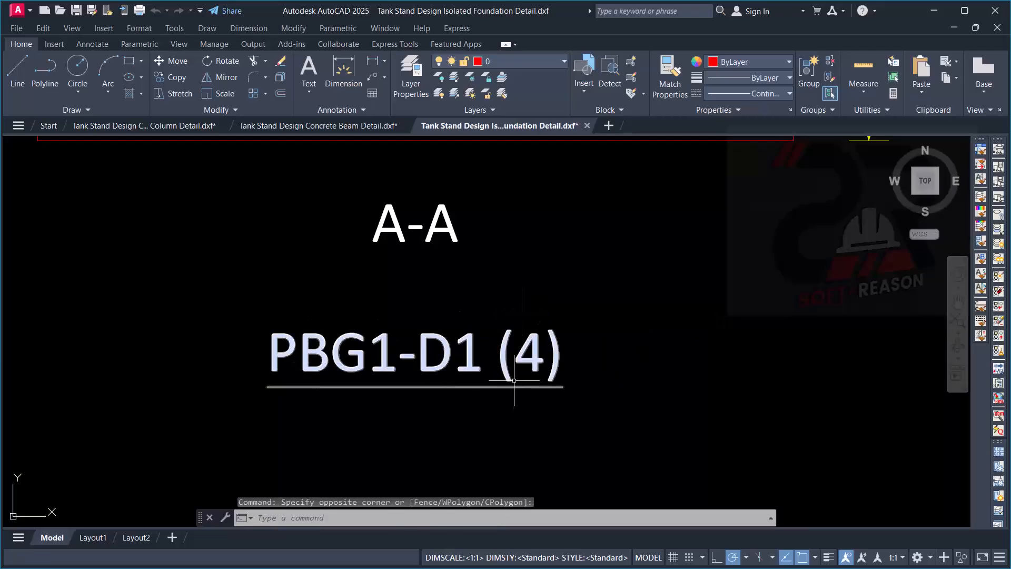
pyautogui.scroll(-3, 515, 380)
pyautogui.scroll(-4, 605, 387)
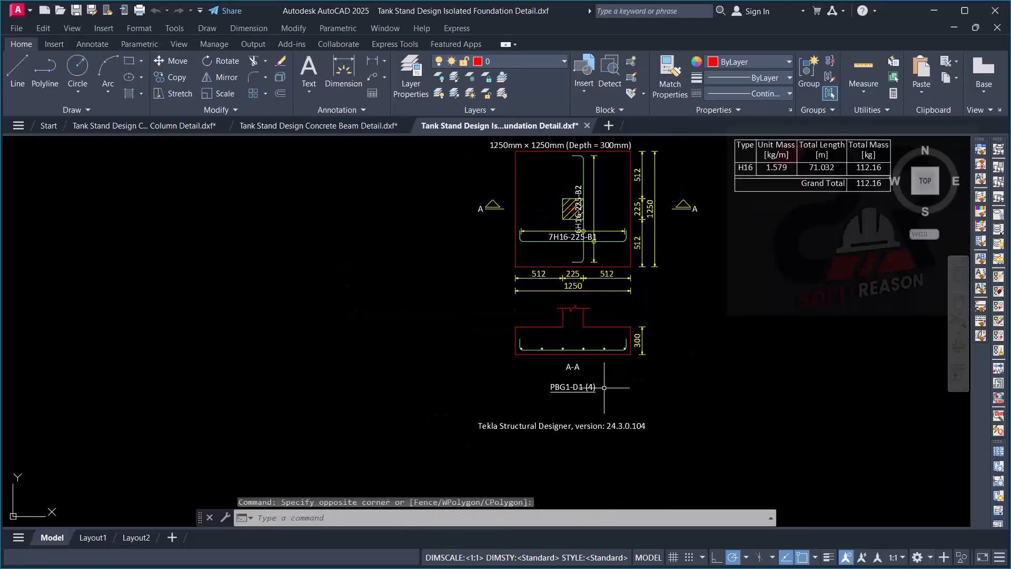
pyautogui.scroll(4, 604, 387)
pyautogui.scroll(-4, 515, 332)
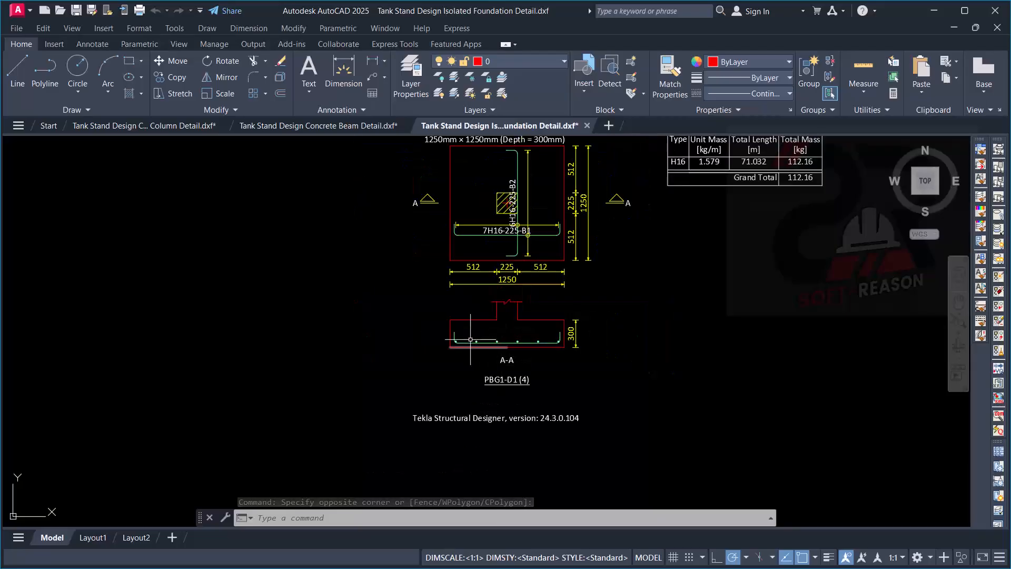
pyautogui.scroll(2, 474, 316)
pyautogui.scroll(-4, 497, 343)
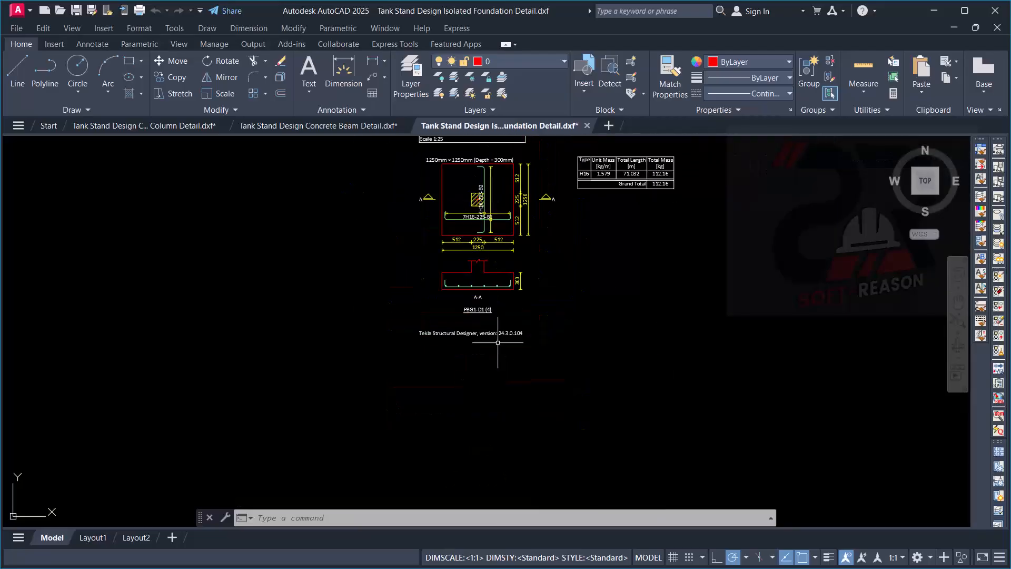
pyautogui.scroll(6, 498, 343)
pyautogui.moveTo(477, 241); pyautogui.dragTo(497, 226)
pyautogui.scroll(-6, 497, 226)
# - Read the reinforcement quantity table beside the pad base plan, including unit mass, total length and total mass
pyautogui.scroll(5, 567, 259)
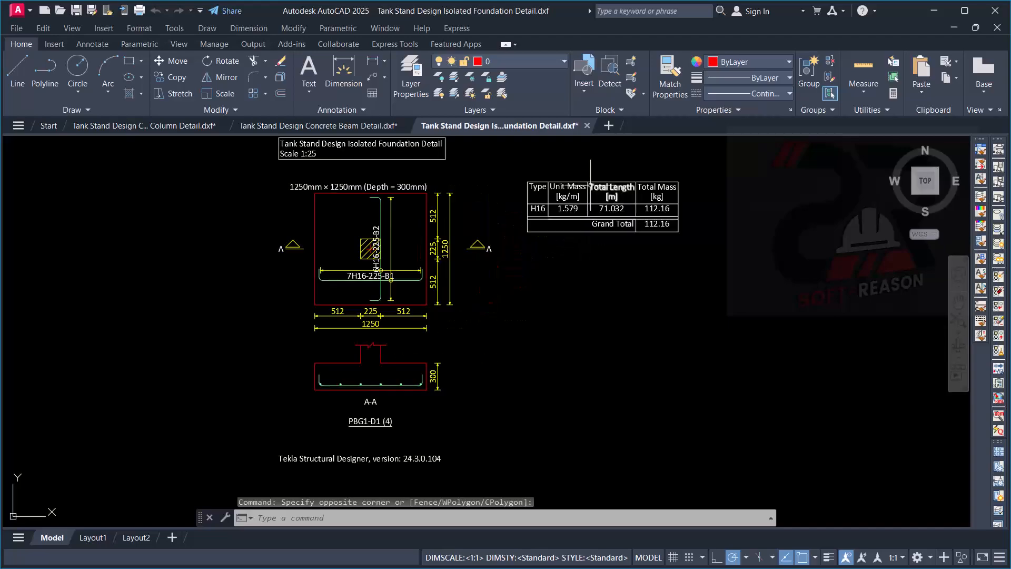
pyautogui.scroll(-3, 598, 279)
pyautogui.scroll(4, 587, 263)
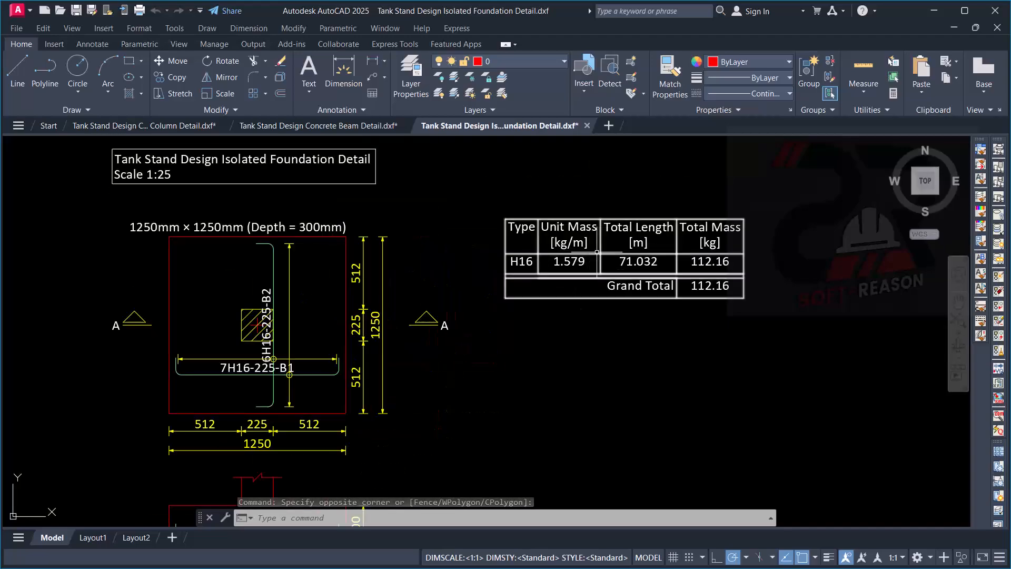
pyautogui.scroll(2, 584, 275)
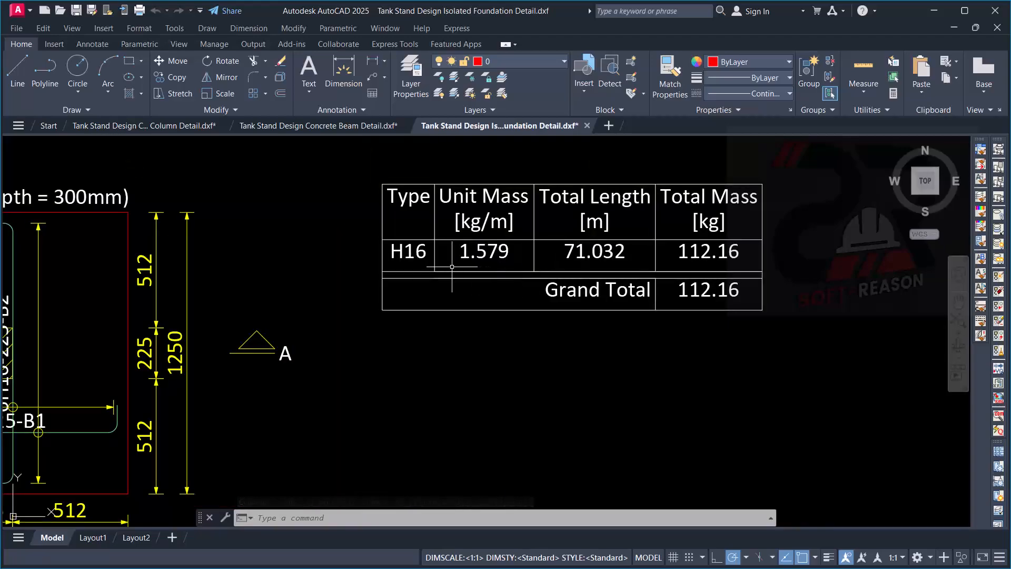
pyautogui.scroll(-4, 685, 247)
pyautogui.scroll(2, 711, 243)
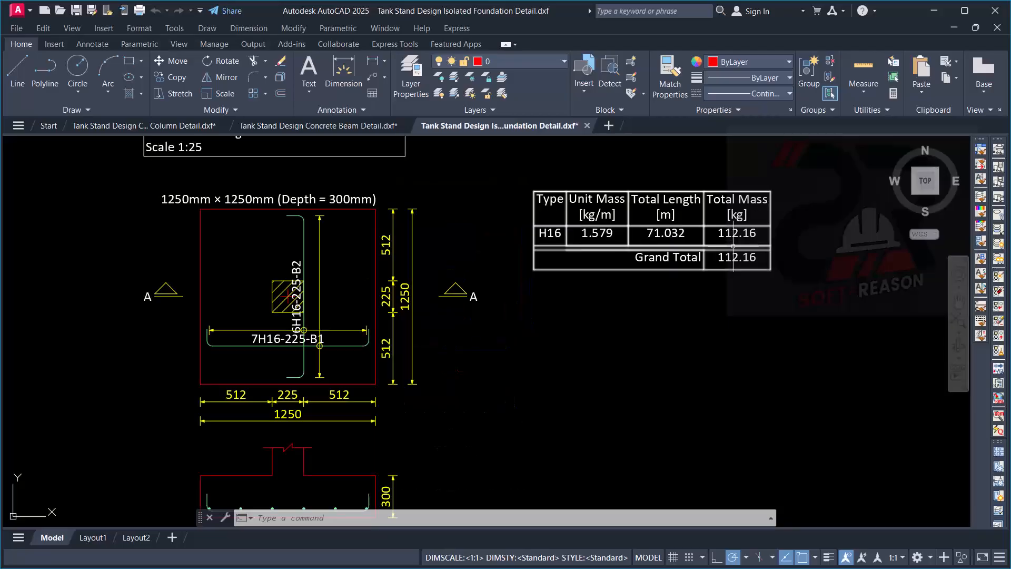
pyautogui.scroll(-2, 715, 241)
pyautogui.scroll(4, 698, 246)
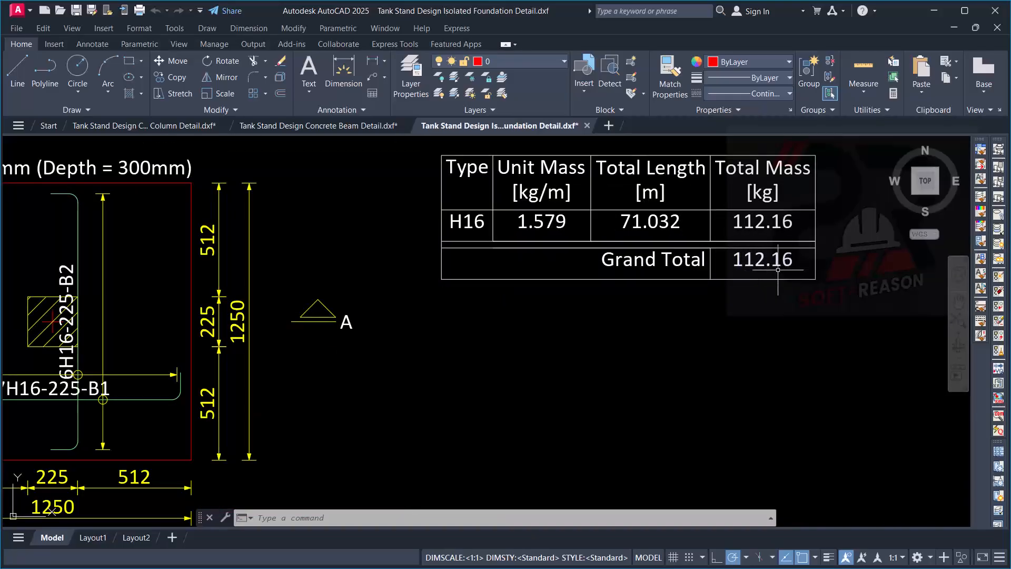
pyautogui.scroll(-5, 801, 255)
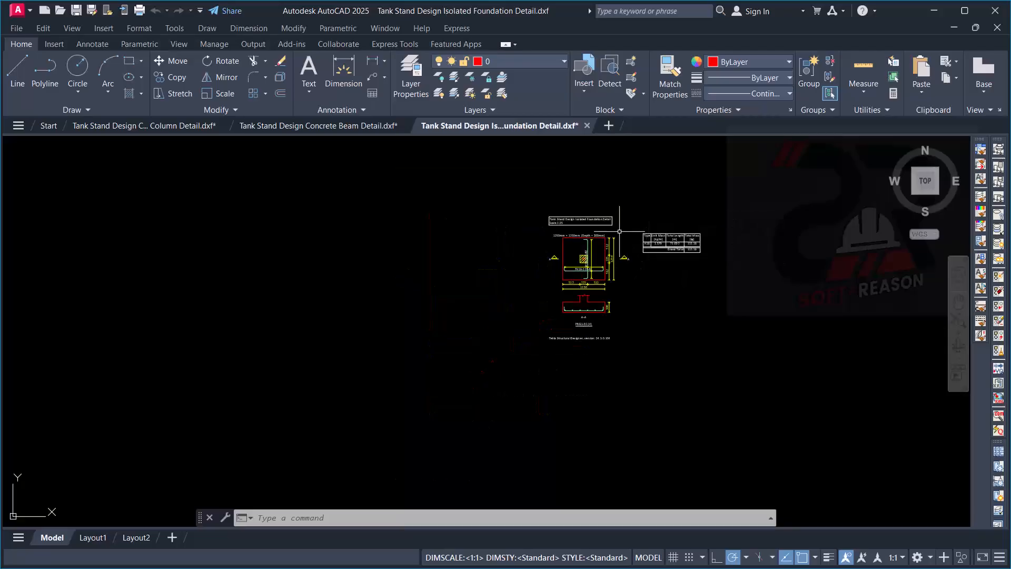
# - Check the isolated foundation sheet's title and scale, and the column position and bars at the centre of the pad plan
pyautogui.scroll(2, 526, 211)
pyautogui.scroll(2, 509, 233)
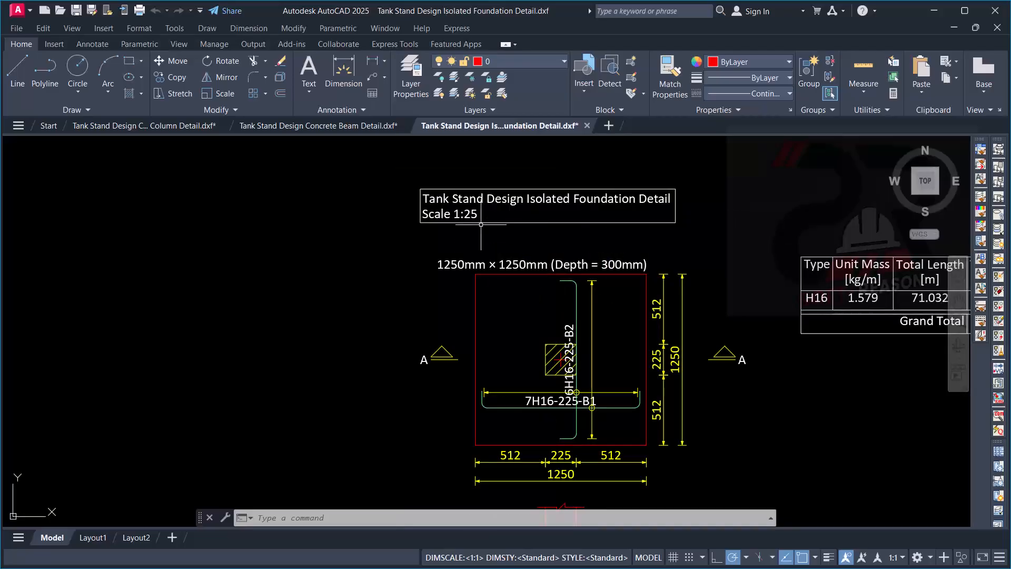
pyautogui.scroll(-5, 481, 224)
pyautogui.scroll(3, 514, 305)
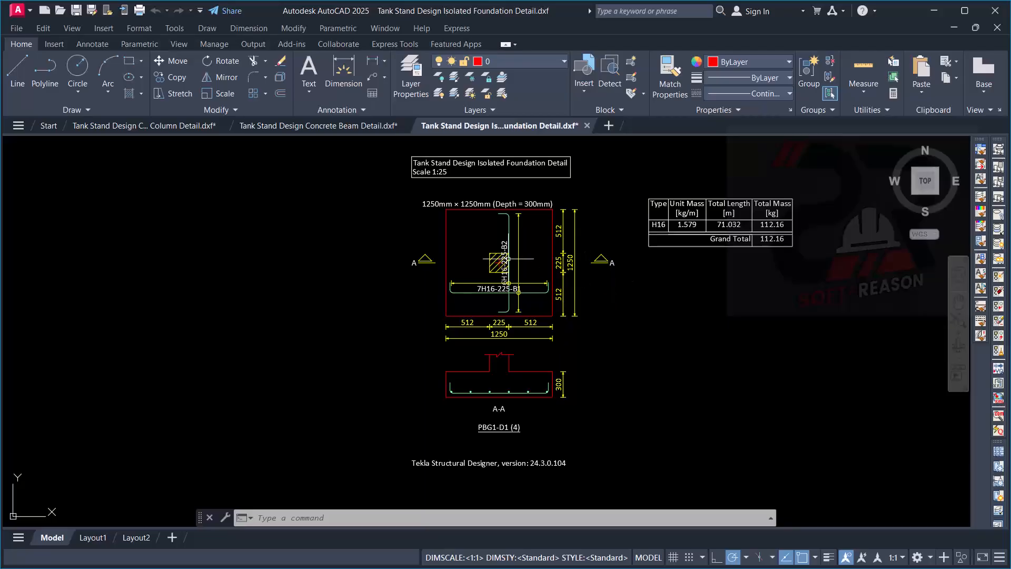
pyautogui.scroll(-4, 509, 258)
pyautogui.scroll(8, 519, 247)
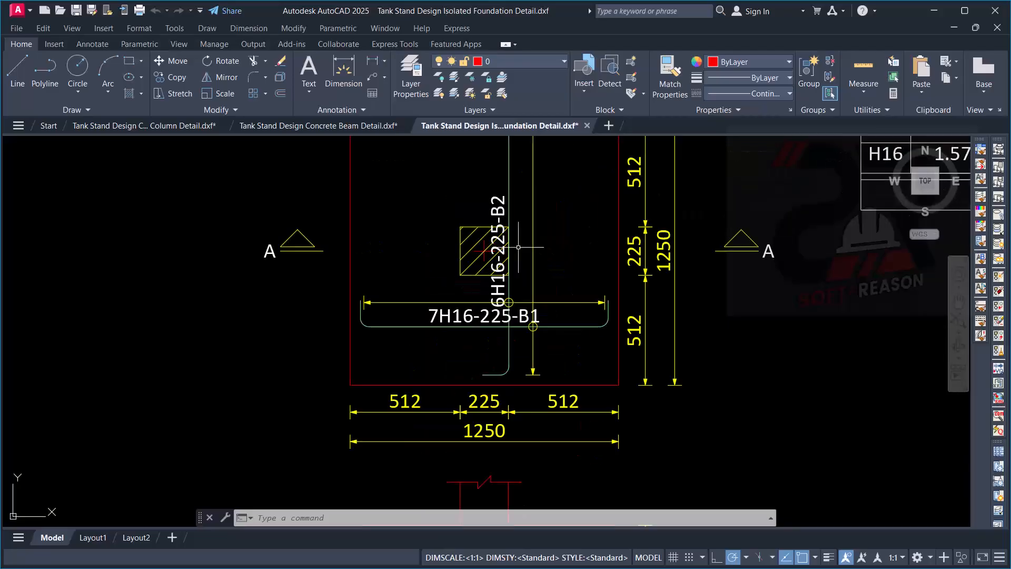
pyautogui.scroll(-3, 519, 247)
# - Review the Concrete Beam Detail and Concrete Column Detail drawings, comparing the beam elevations and column elevations with their sections
pyautogui.click(305, 127)
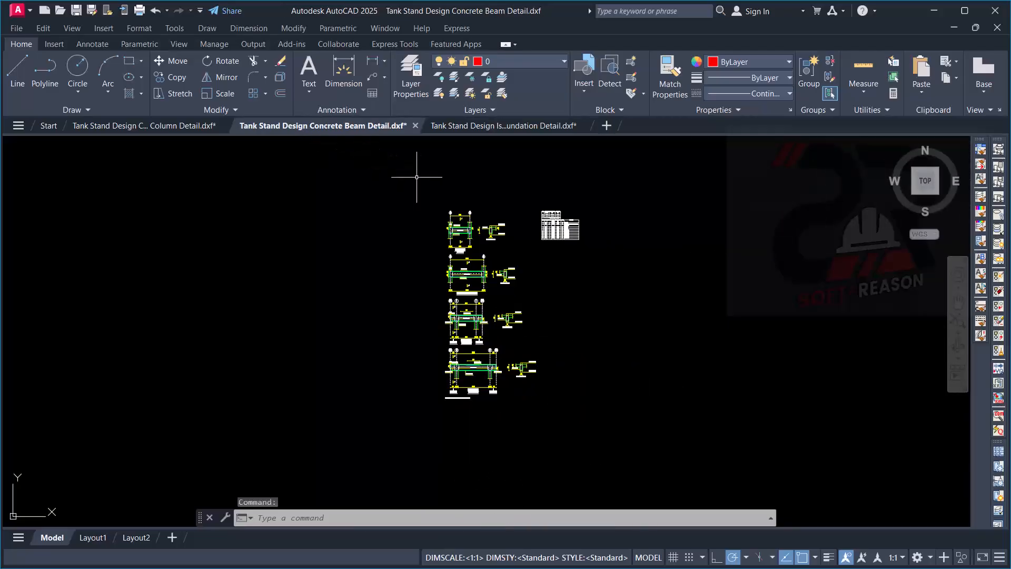
pyautogui.scroll(10, 464, 228)
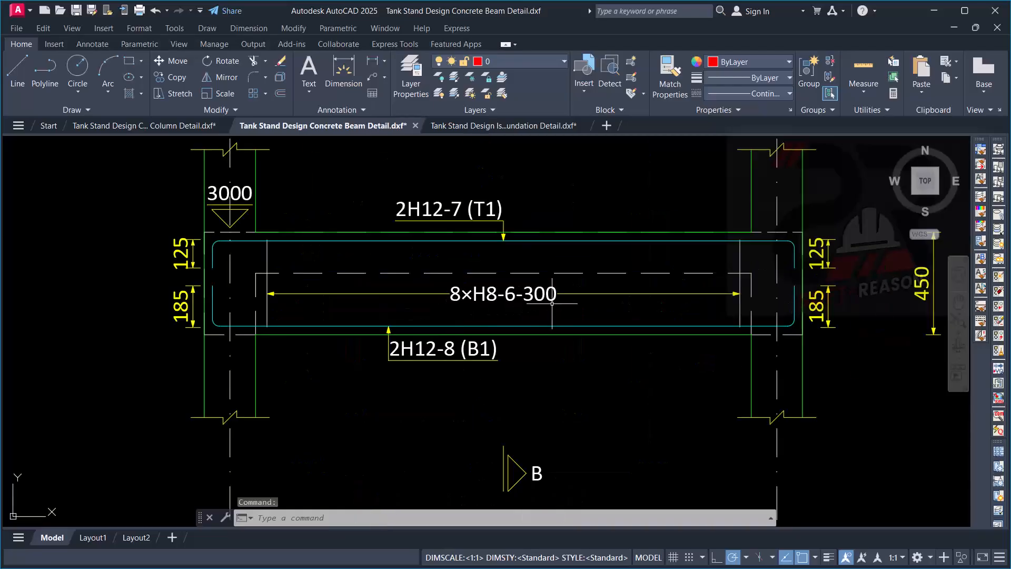
pyautogui.scroll(-6, 552, 303)
pyautogui.click(163, 127)
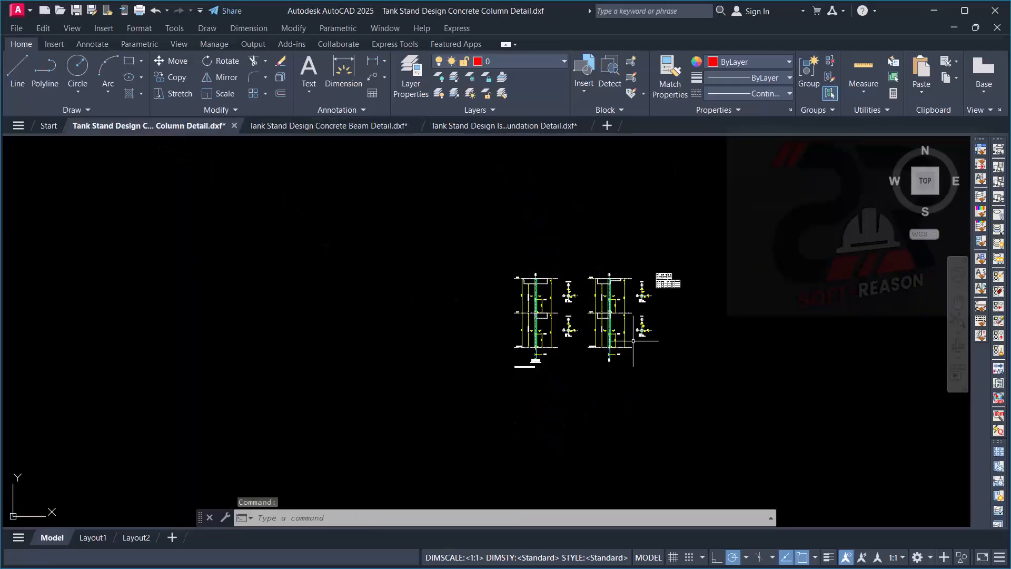
pyautogui.scroll(9, 633, 341)
pyautogui.scroll(-5, 543, 314)
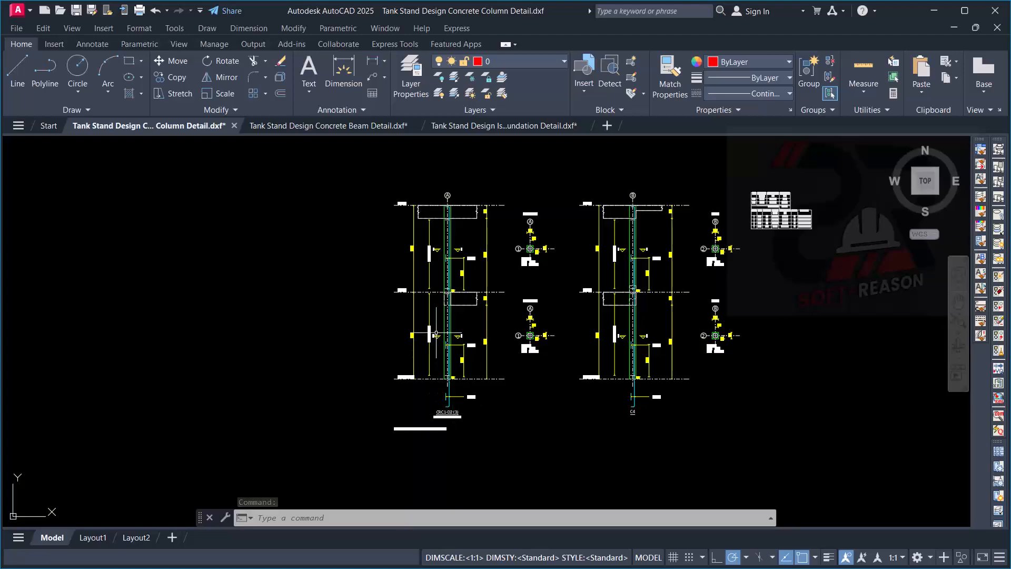
pyautogui.scroll(2, 439, 331)
pyautogui.click(344, 126)
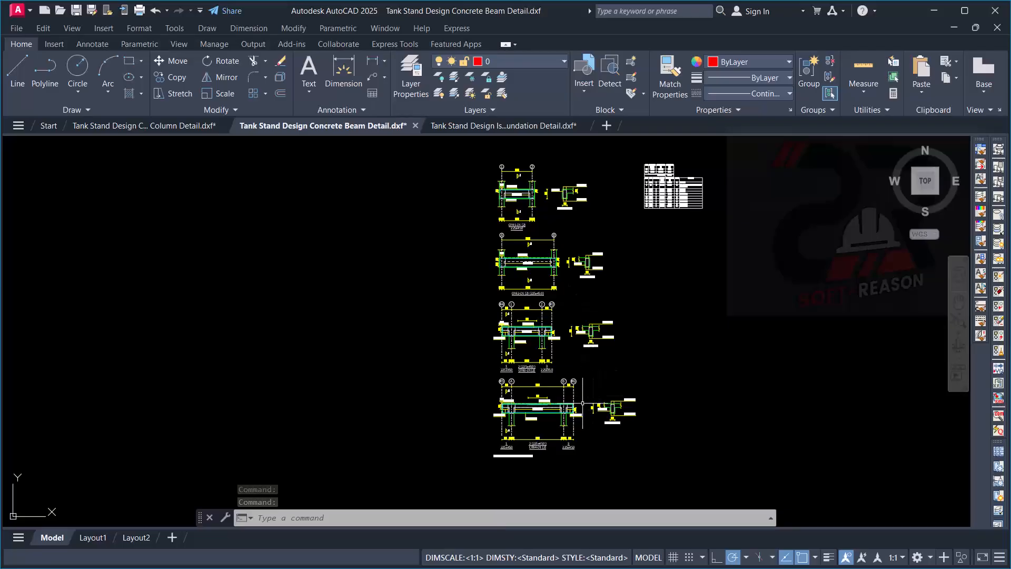
pyautogui.scroll(2, 583, 402)
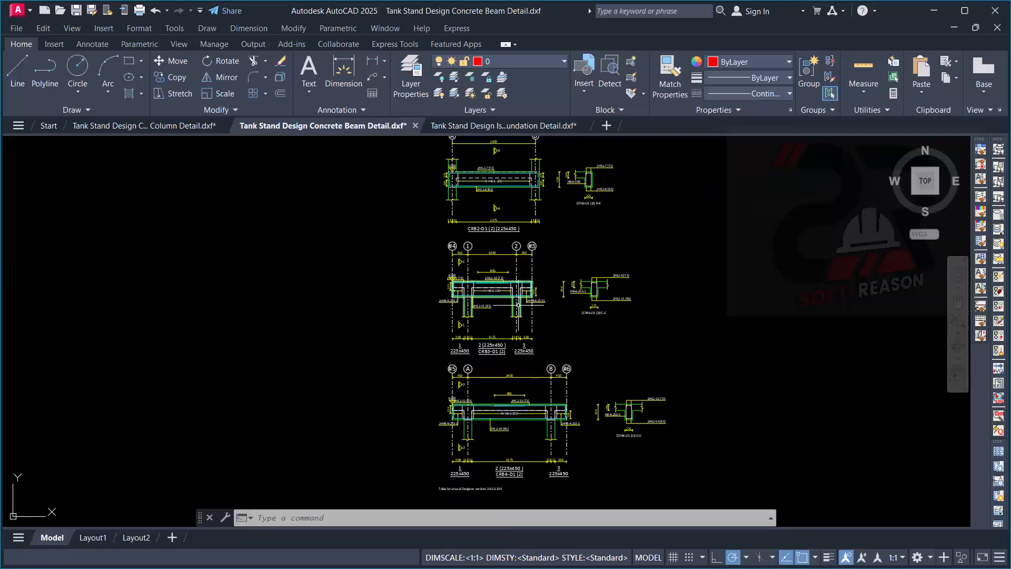
pyautogui.scroll(3, 513, 288)
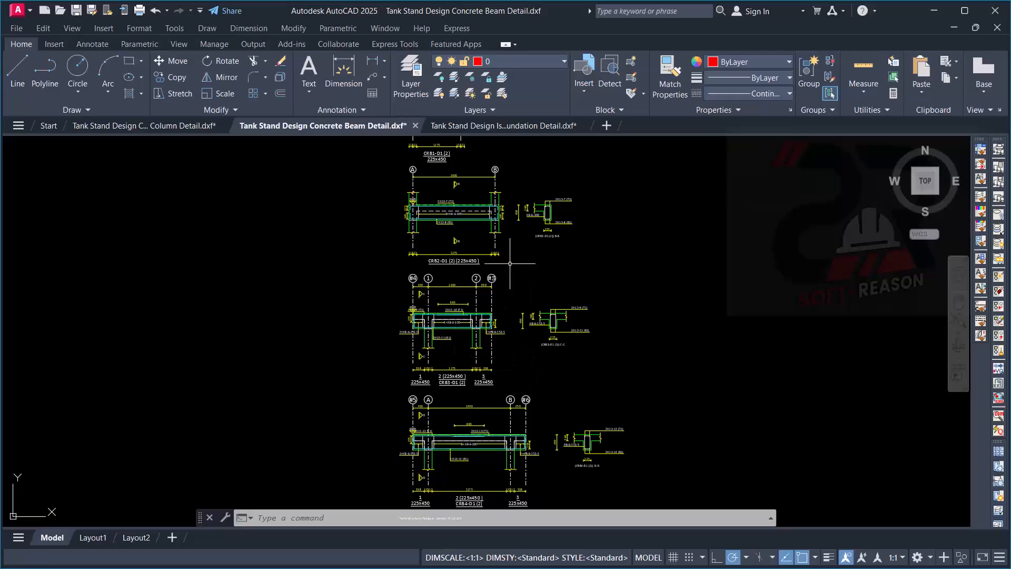
# - Return to the Isolated Foundation Detail drawing and review the complete sheet with its plan, section and quantity table
pyautogui.click(476, 126)
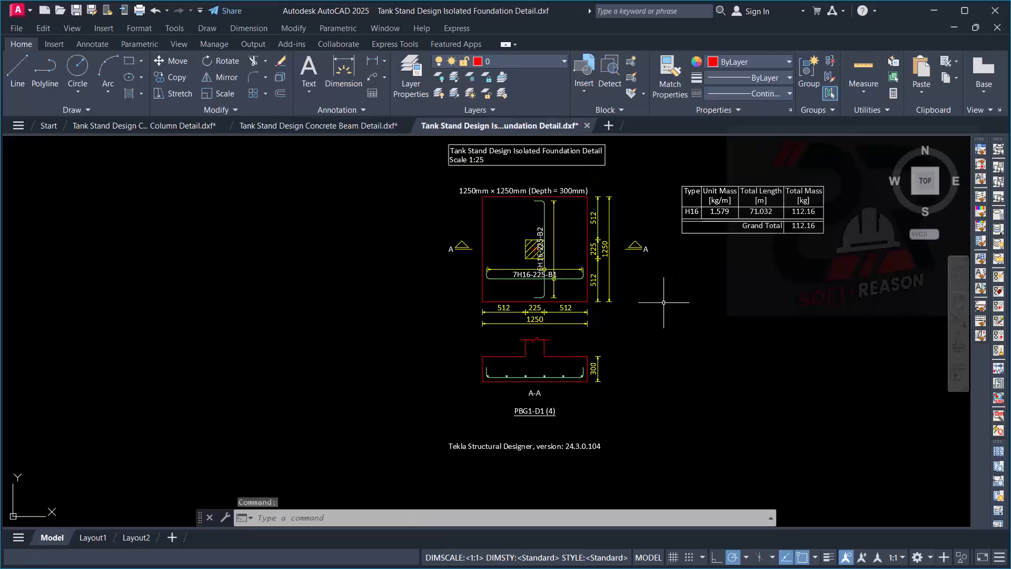
pyautogui.scroll(-4, 632, 306)
pyautogui.scroll(2, 579, 313)
pyautogui.click(537, 225)
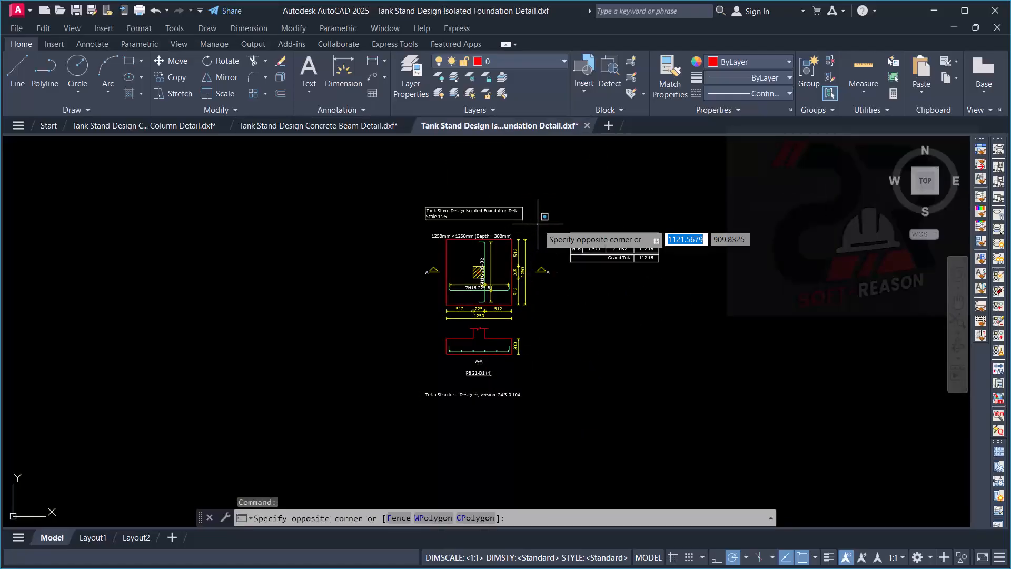
pyautogui.click(538, 202)
pyautogui.scroll(5, 507, 298)
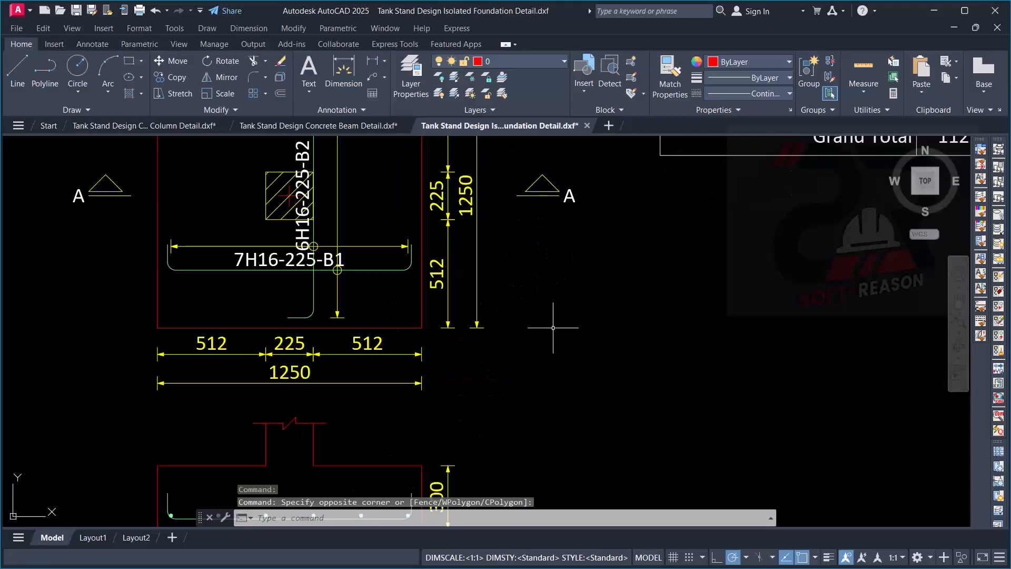
pyautogui.scroll(-3, 542, 355)
pyautogui.scroll(3, 506, 279)
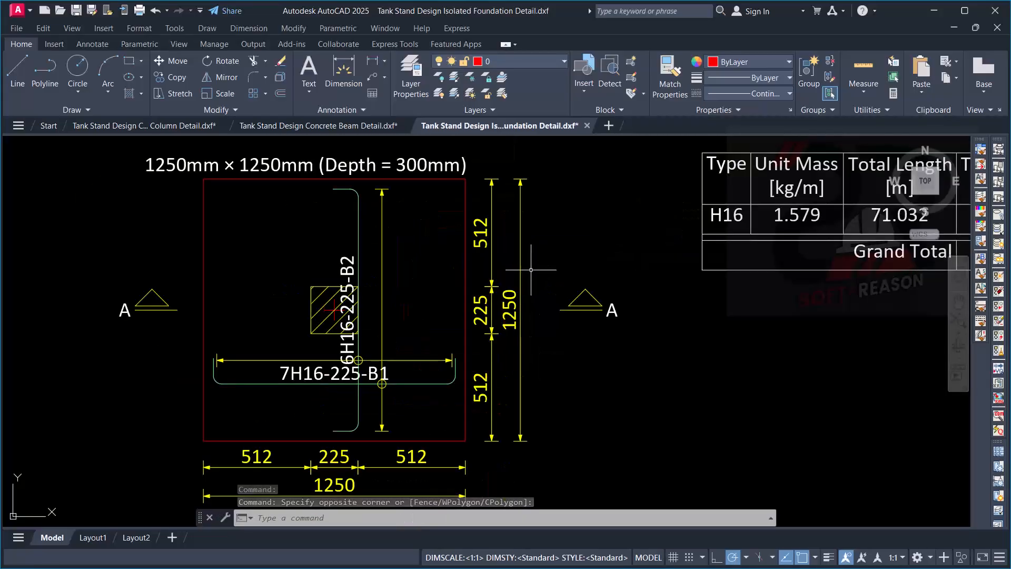
pyautogui.scroll(-3, 582, 263)
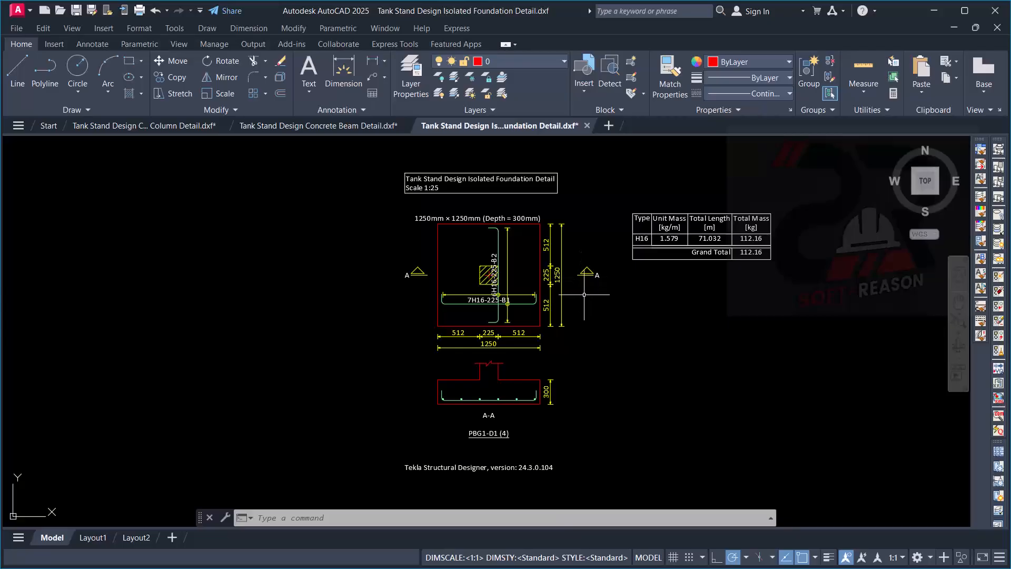
pyautogui.scroll(3, 585, 305)
# - Switch back to Tekla Structural Designer and set the drawing variant to Slab/Mat Layout
pyautogui.click(585, 311)
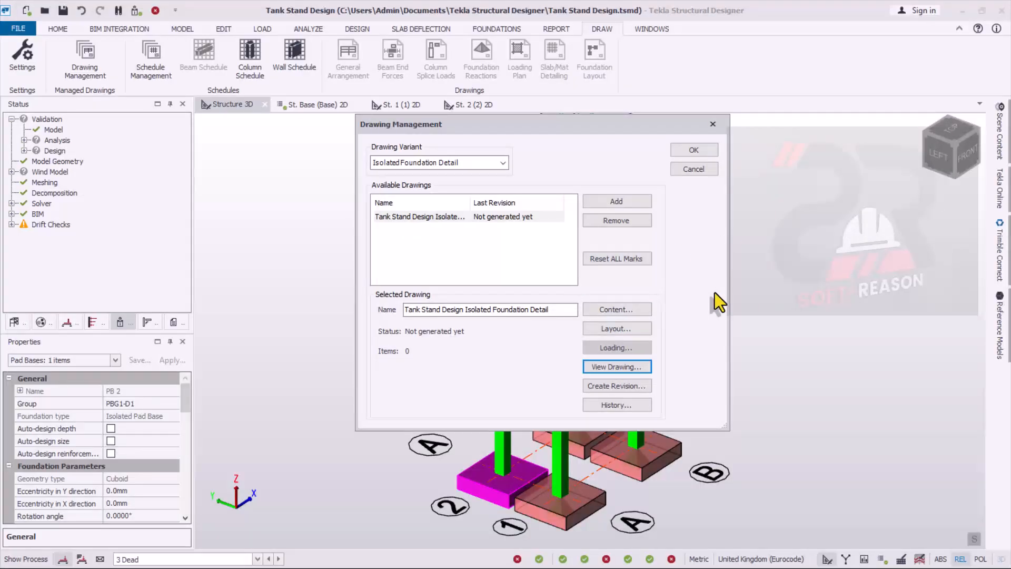
pyautogui.click(503, 164)
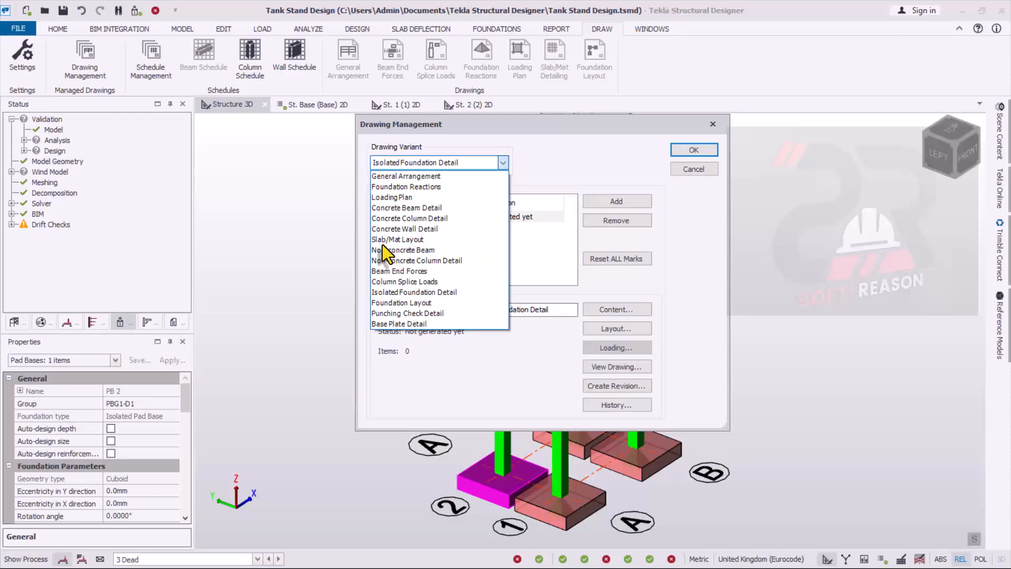
pyautogui.click(403, 241)
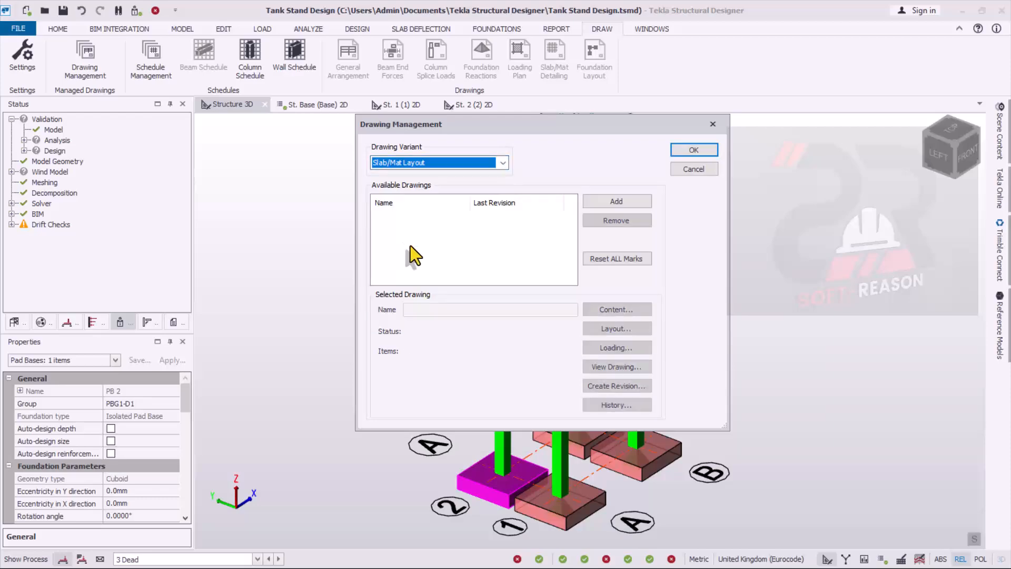
# - Add a Slab/Mat Layout drawing and assign the levels St. Base, St. 1 and St. 2 to its content
pyautogui.click(622, 202)
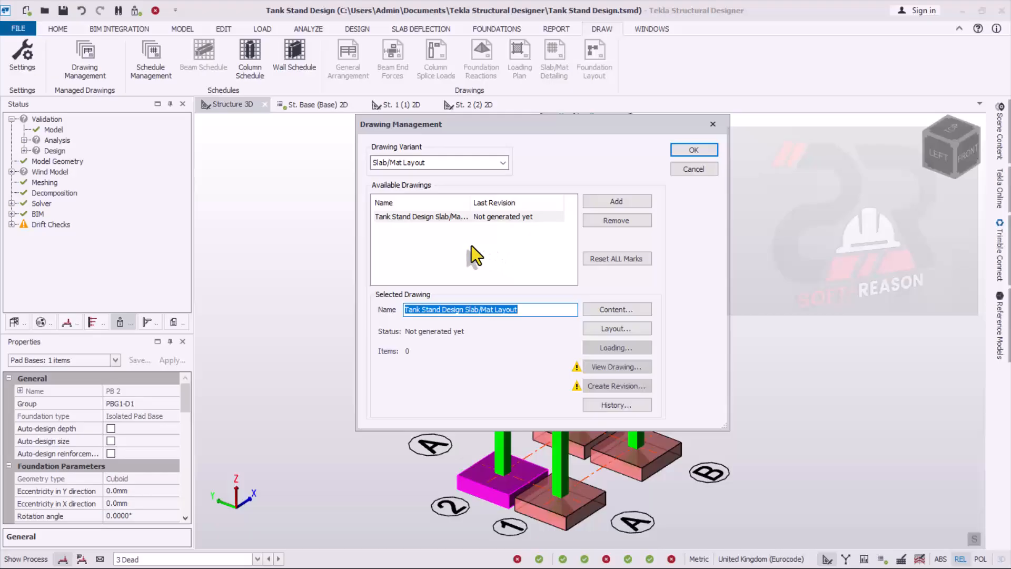
pyautogui.click(615, 310)
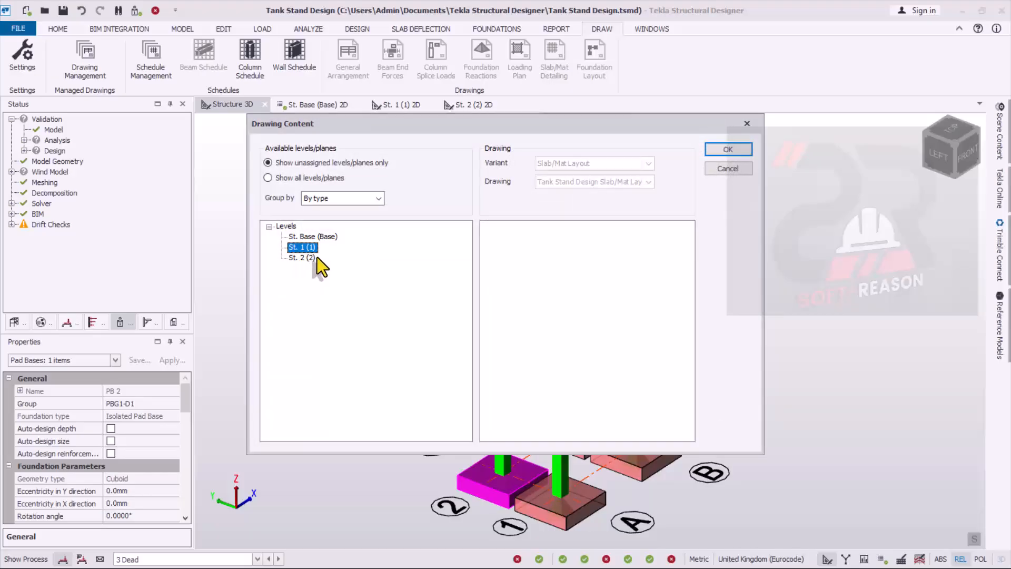
pyautogui.click(298, 238)
pyautogui.moveTo(302, 235); pyautogui.dragTo(619, 273)
pyautogui.moveTo(291, 237); pyautogui.dragTo(503, 288)
pyautogui.moveTo(299, 241)
pyautogui.mouseDown()
pyautogui.moveTo(594, 309)
pyautogui.moveTo(558, 293)
pyautogui.mouseUp()
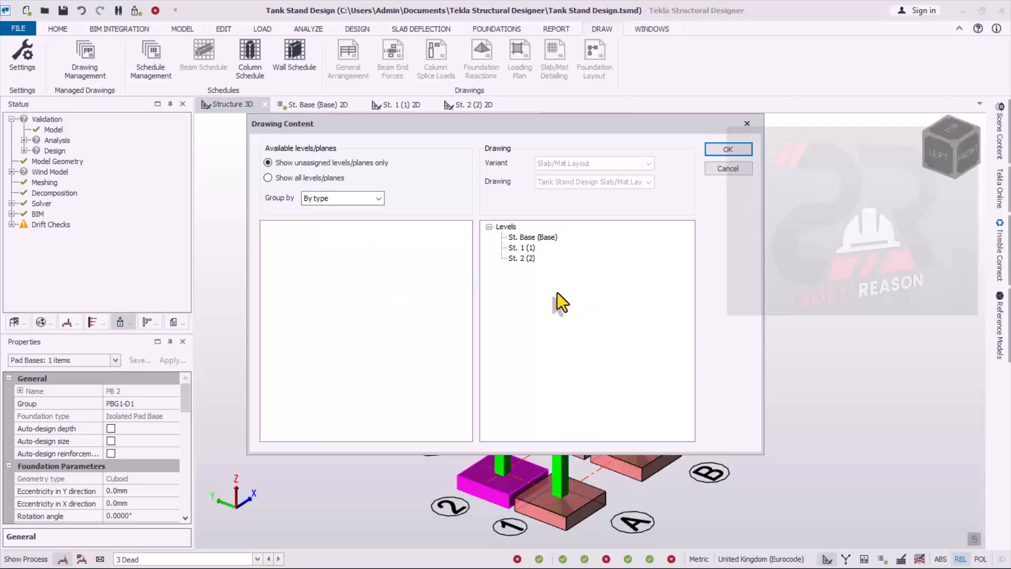
pyautogui.click(728, 149)
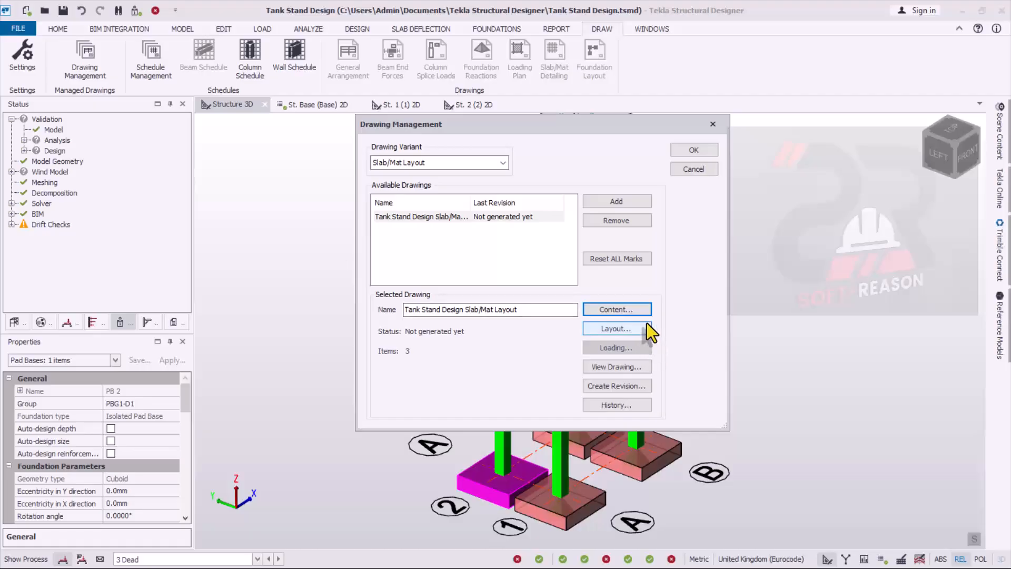
# - Generate the Slab/Mat Layout DXF drawing at a scale of 1:25 with 1.5 mm minimum text block spacing
pyautogui.click(606, 366)
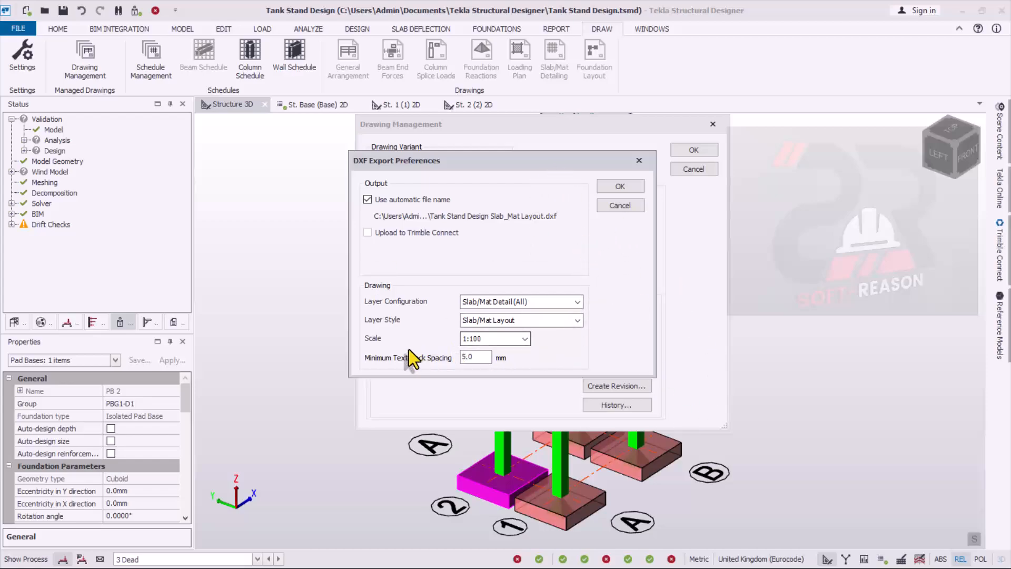
pyautogui.click(481, 343)
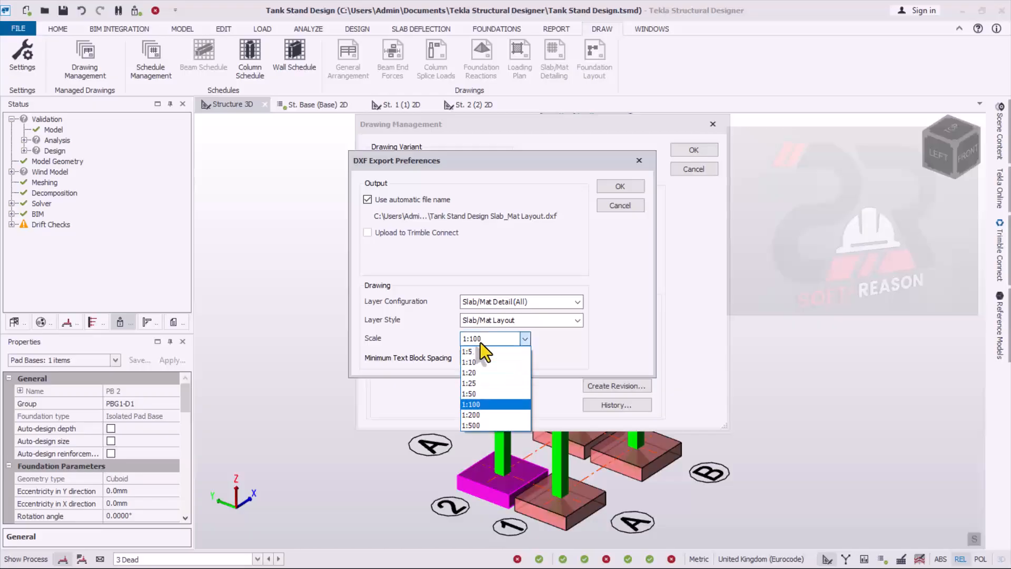
pyautogui.click(484, 383)
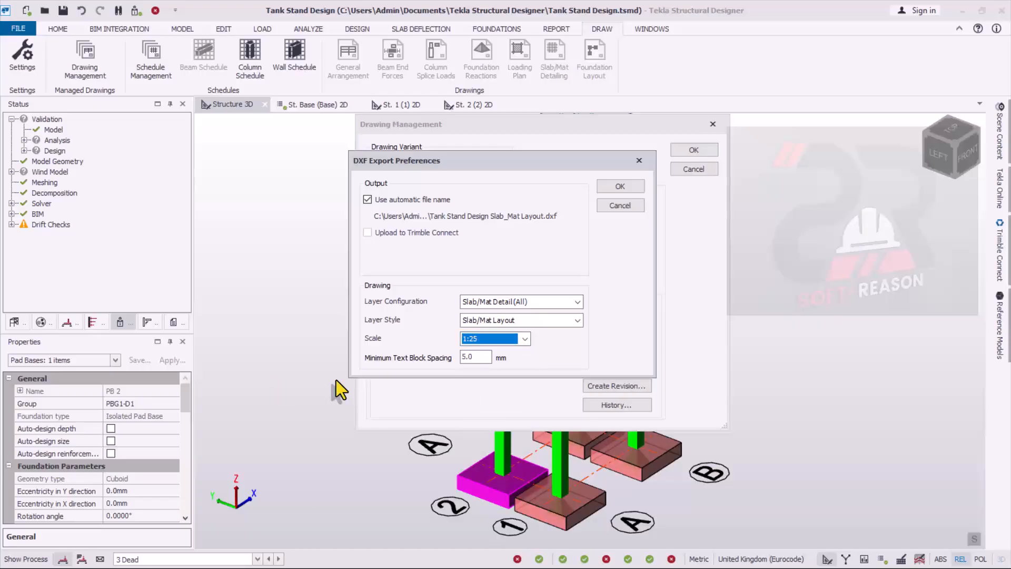
pyautogui.click(474, 356)
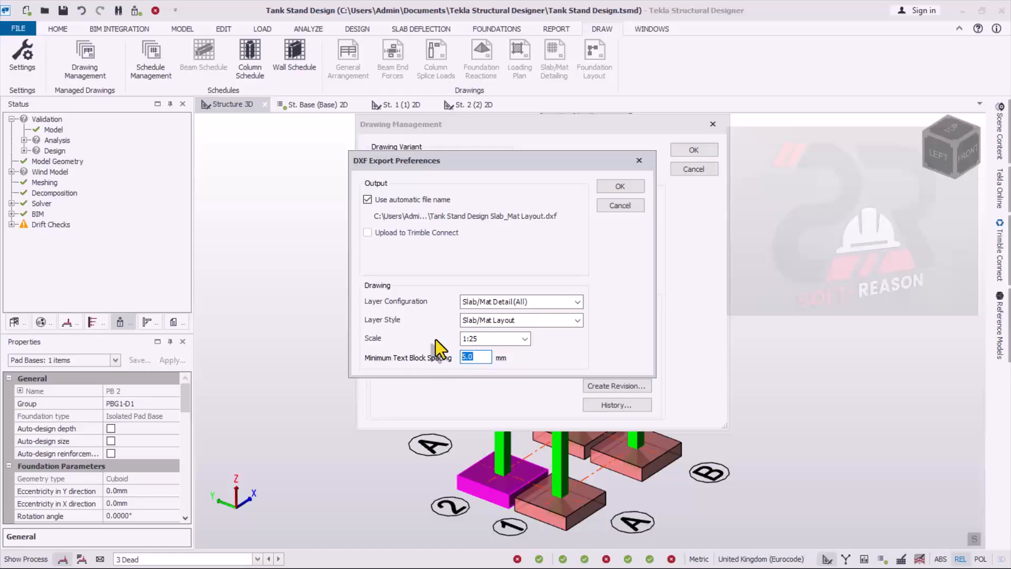
pyautogui.write('1.5')
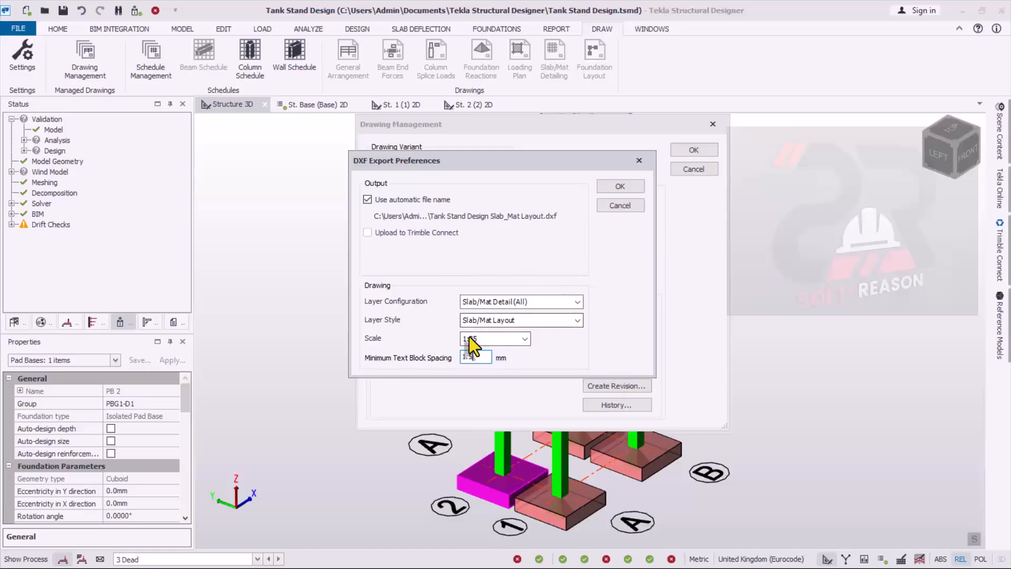
pyautogui.click(620, 185)
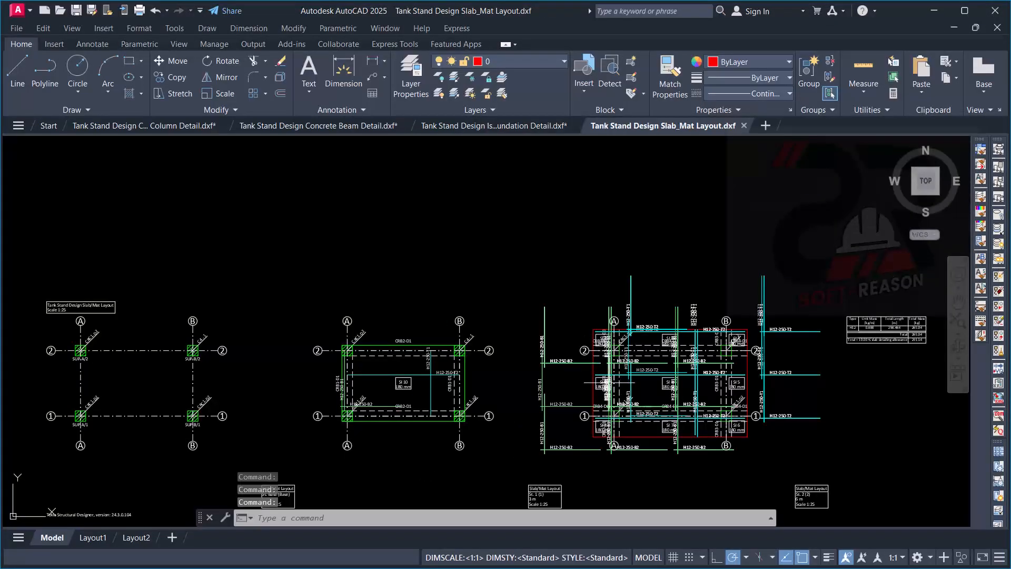
# - Examine the slab layout sheet's title blocks and the column and support labels on the St. Base plan
pyautogui.scroll(-5, 469, 272)
pyautogui.scroll(10, 406, 346)
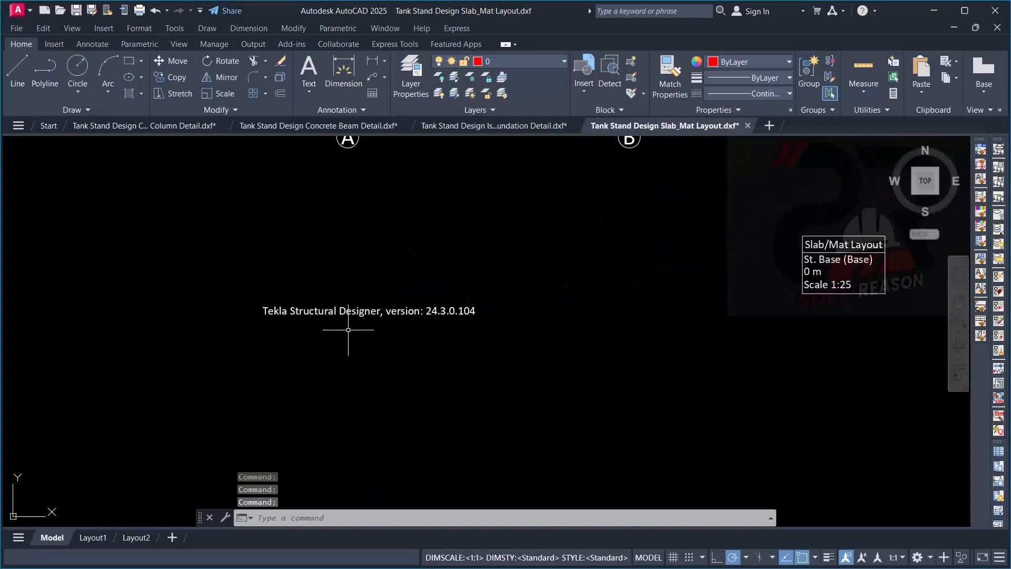
pyautogui.scroll(-3, 343, 295)
pyautogui.scroll(2, 363, 212)
pyautogui.scroll(-2, 339, 273)
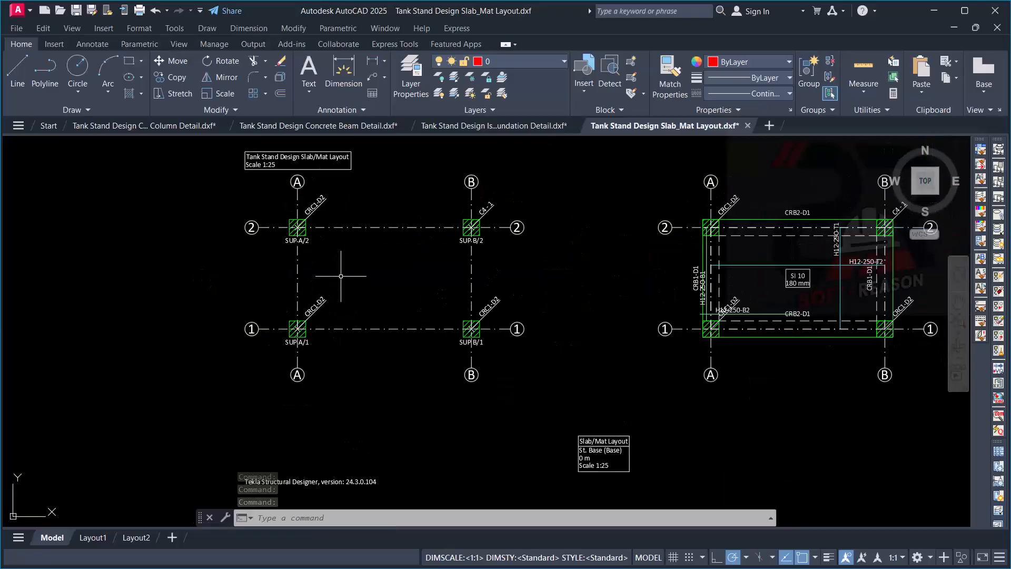
pyautogui.scroll(2, 476, 204)
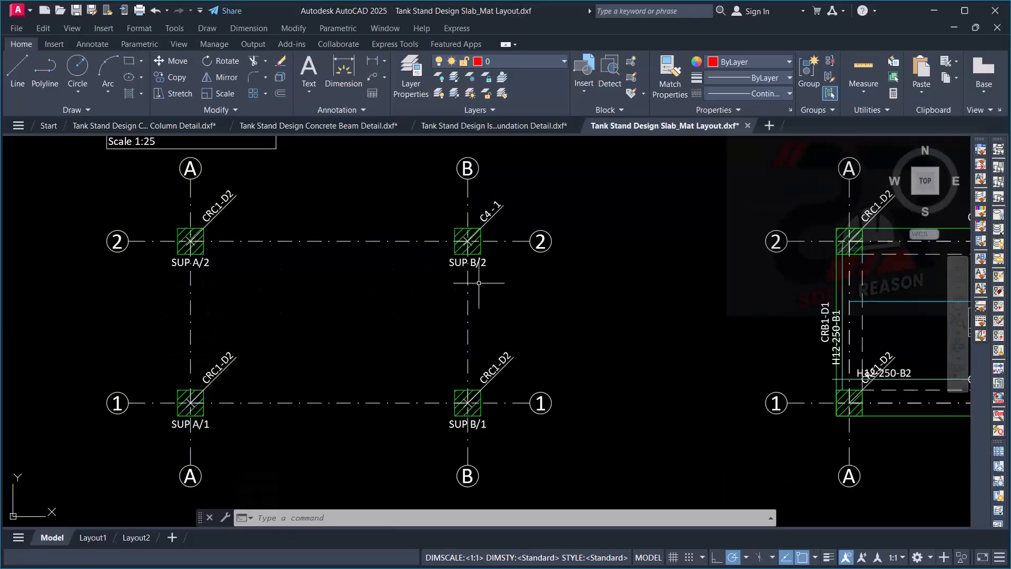
pyautogui.scroll(-4, 385, 262)
# - Examine the St. 1 slab plan, checking the slab thickness label, beam marks and reinforcement callouts
pyautogui.scroll(8, 533, 366)
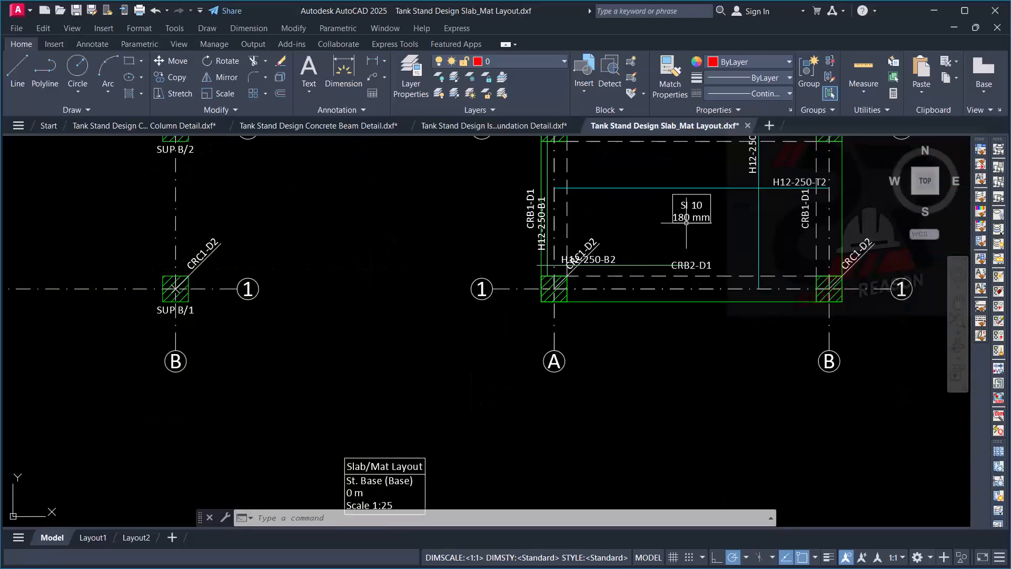
pyautogui.scroll(-2, 659, 358)
pyautogui.scroll(2, 822, 237)
pyautogui.scroll(-2, 701, 243)
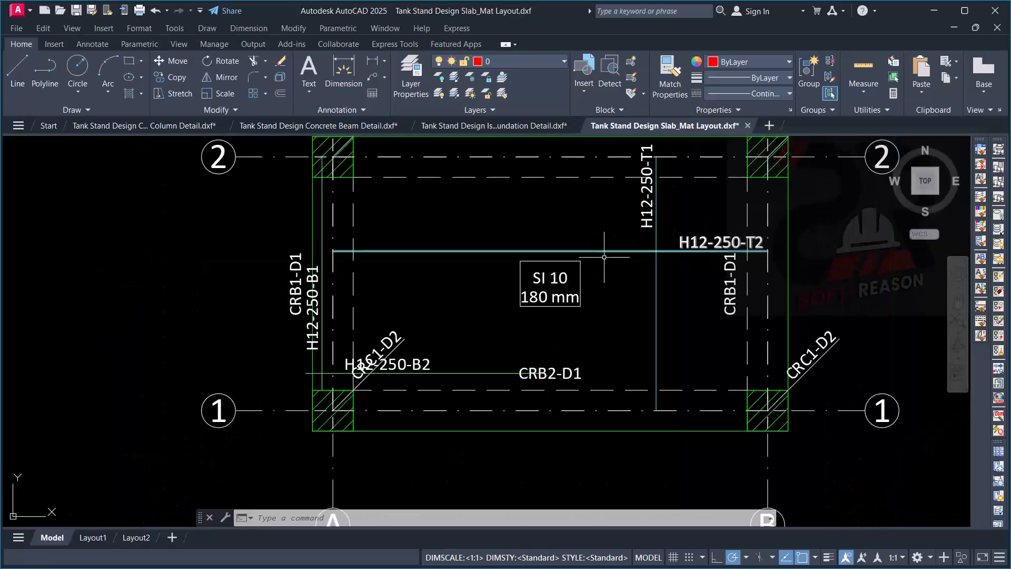
pyautogui.scroll(-4, 647, 290)
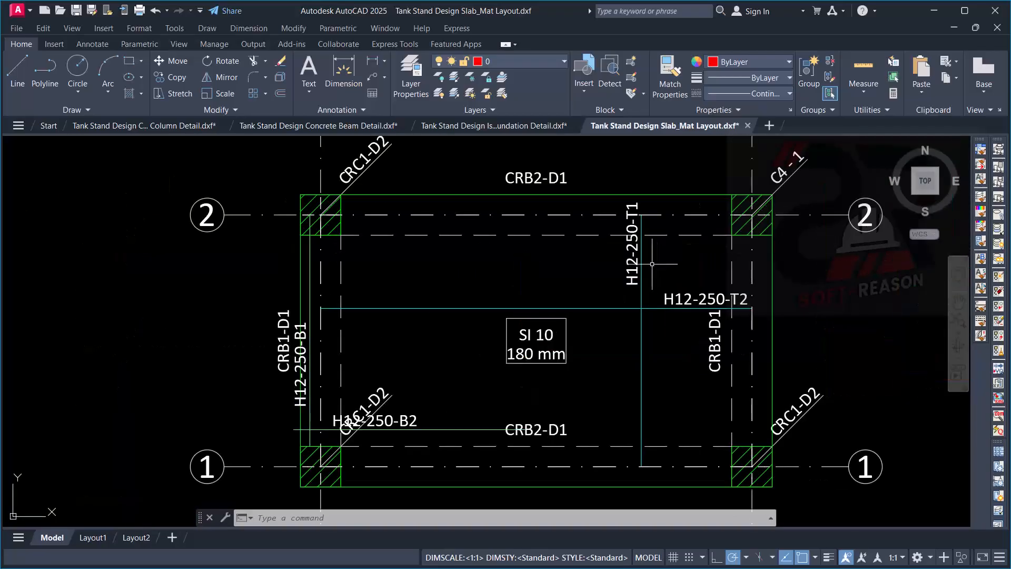
# - Highlight the H12-250-T1 and H12-250-T2 bars on the St. 1 slab plan to inspect them, and clear the selection
pyautogui.scroll(4, 643, 285)
pyautogui.click(634, 334)
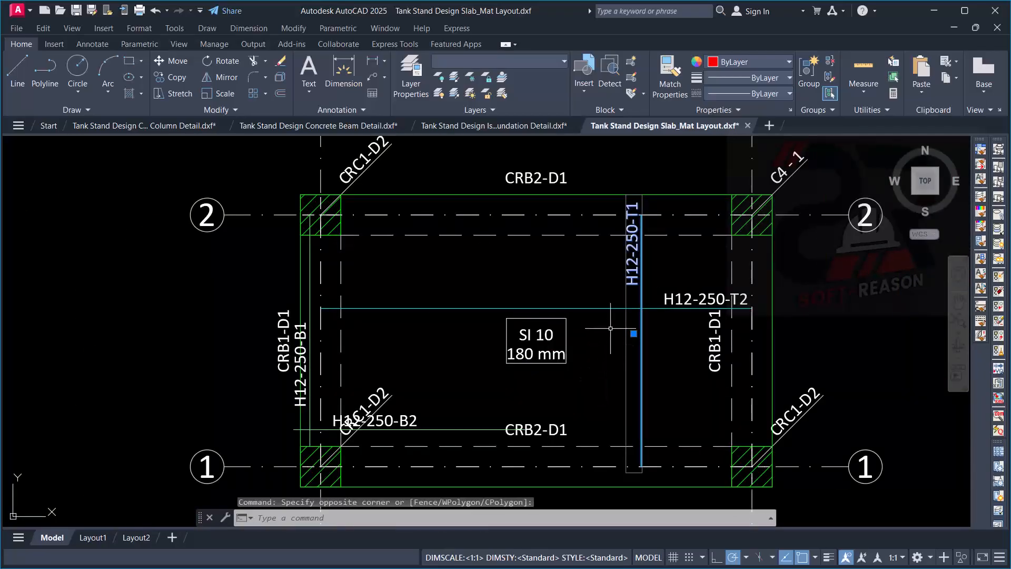
pyautogui.scroll(4, 643, 268)
pyautogui.scroll(-4, 625, 269)
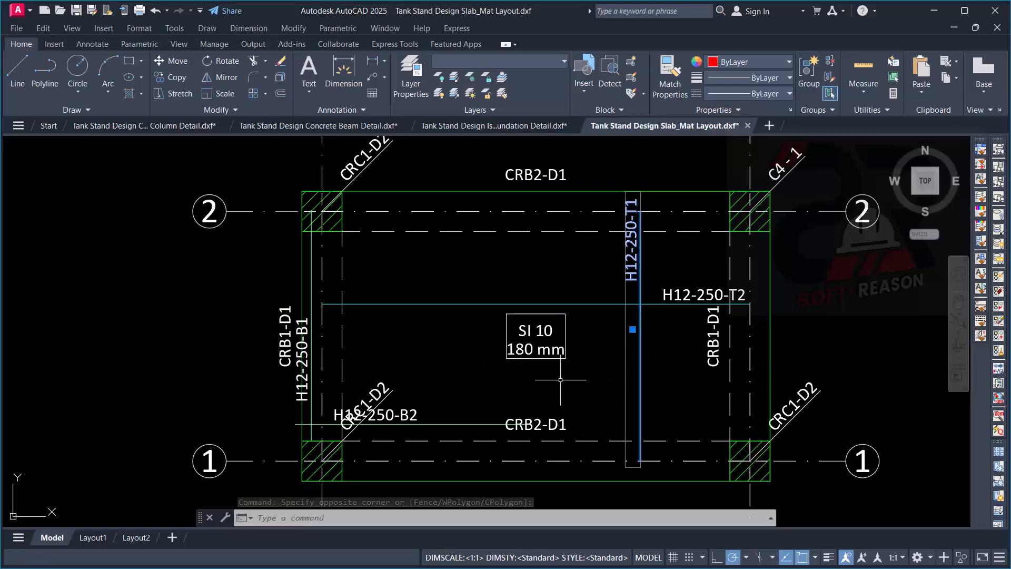
pyautogui.scroll(4, 690, 321)
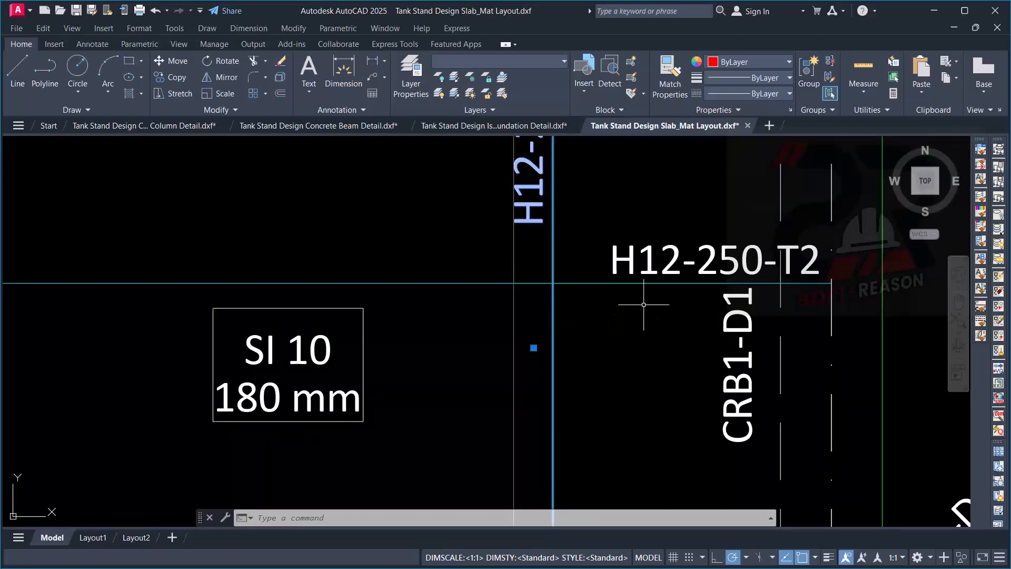
pyautogui.scroll(-4, 644, 304)
pyautogui.scroll(2, 635, 308)
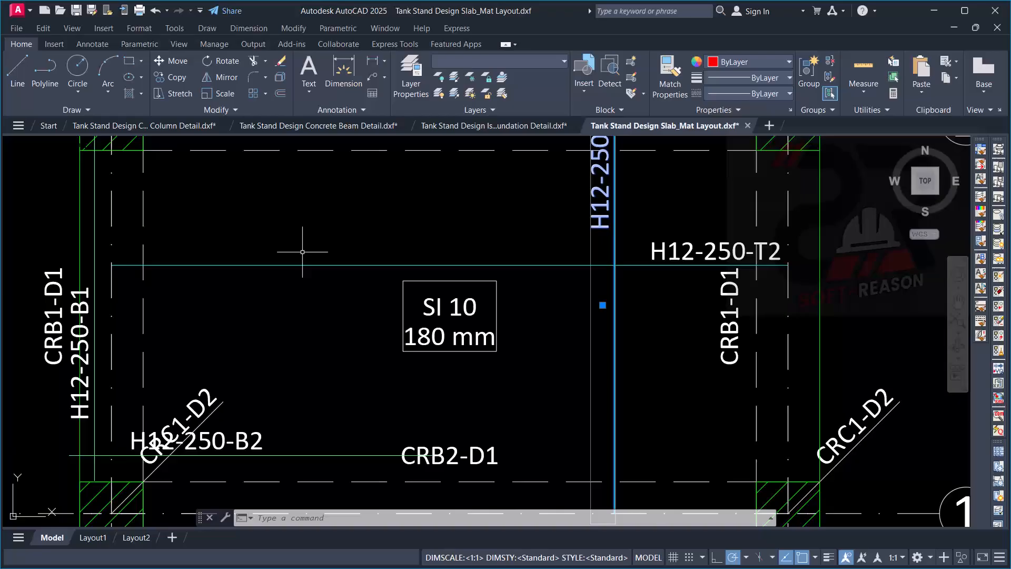
pyautogui.click(286, 228)
pyautogui.click(203, 293)
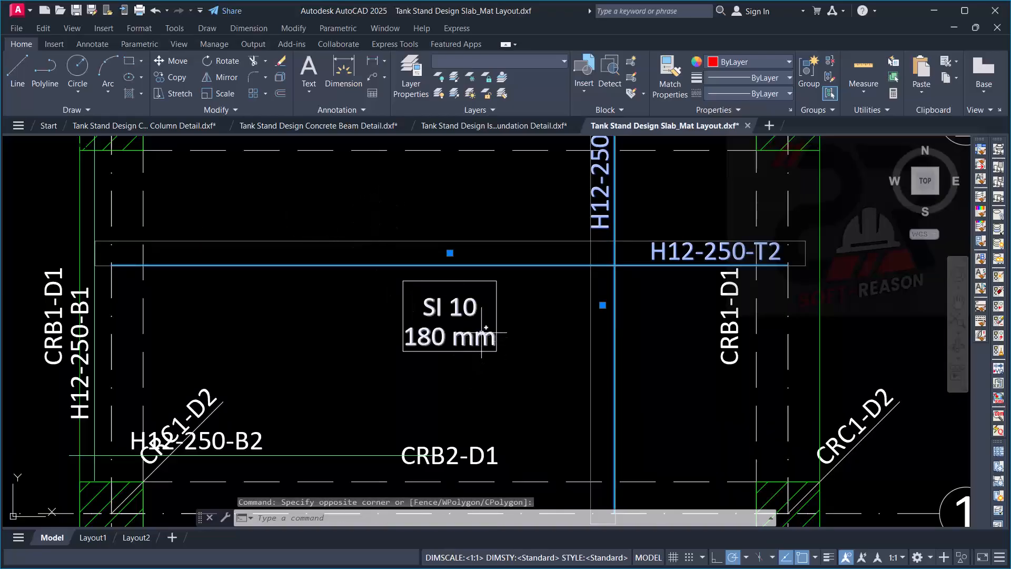
pyautogui.scroll(-4, 321, 295)
pyautogui.press('Escape')
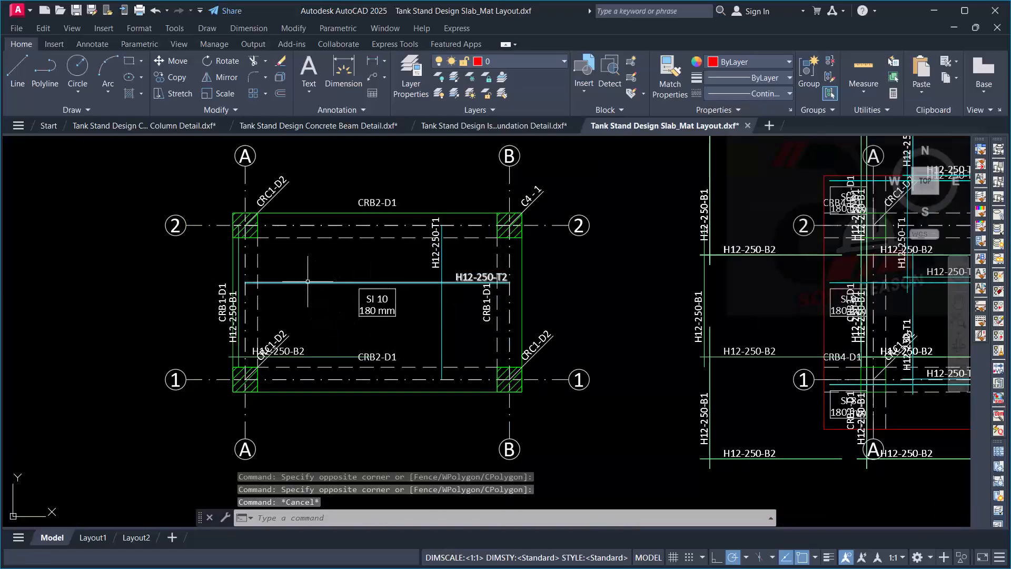
# - Examine the St. 2 slab plan's overlapping top and bottom bar callouts and compare it with the other level plans
pyautogui.scroll(2, 447, 284)
pyautogui.scroll(-6, 380, 293)
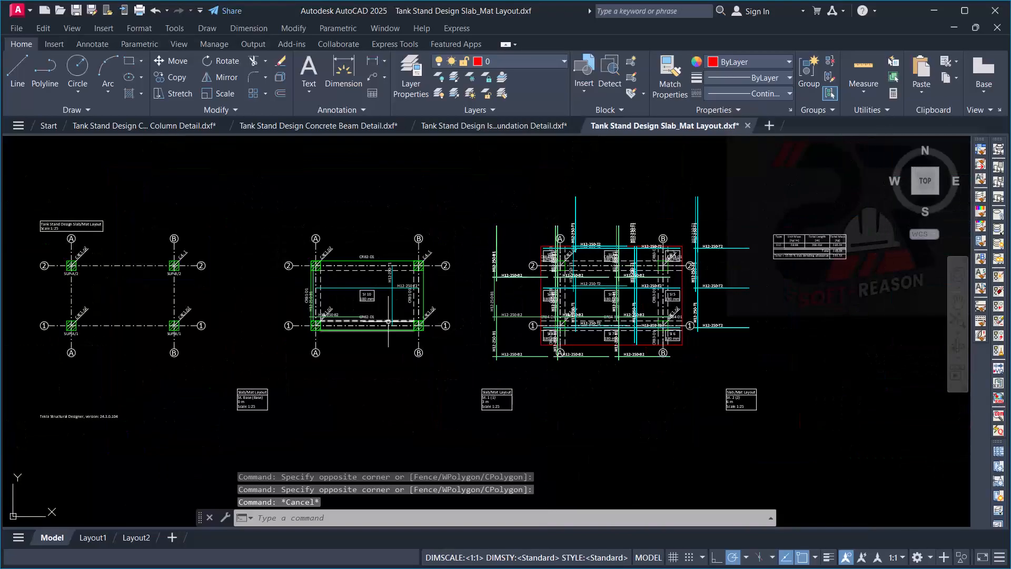
pyautogui.scroll(4, 606, 295)
pyautogui.scroll(2, 644, 240)
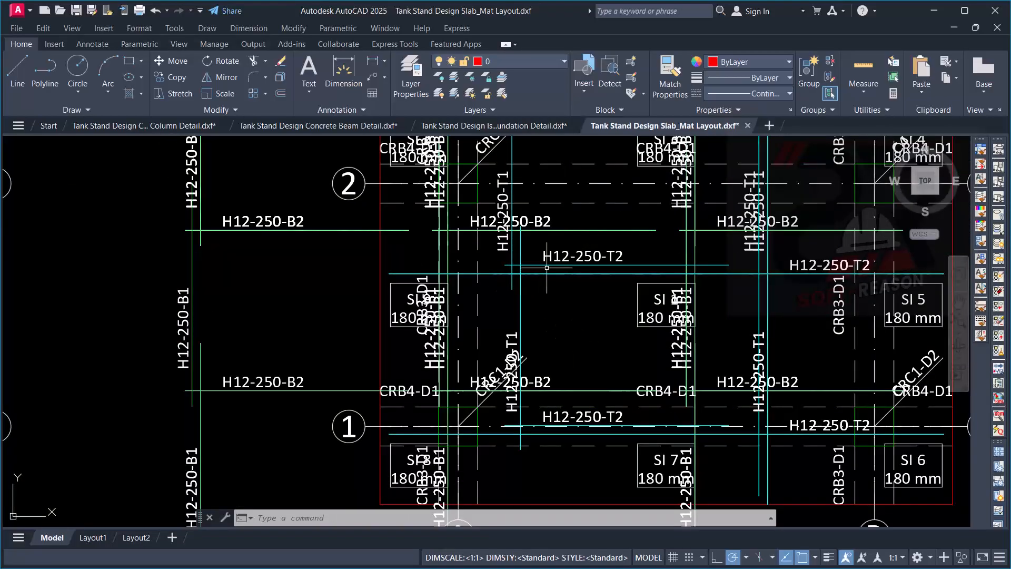
pyautogui.scroll(2, 587, 256)
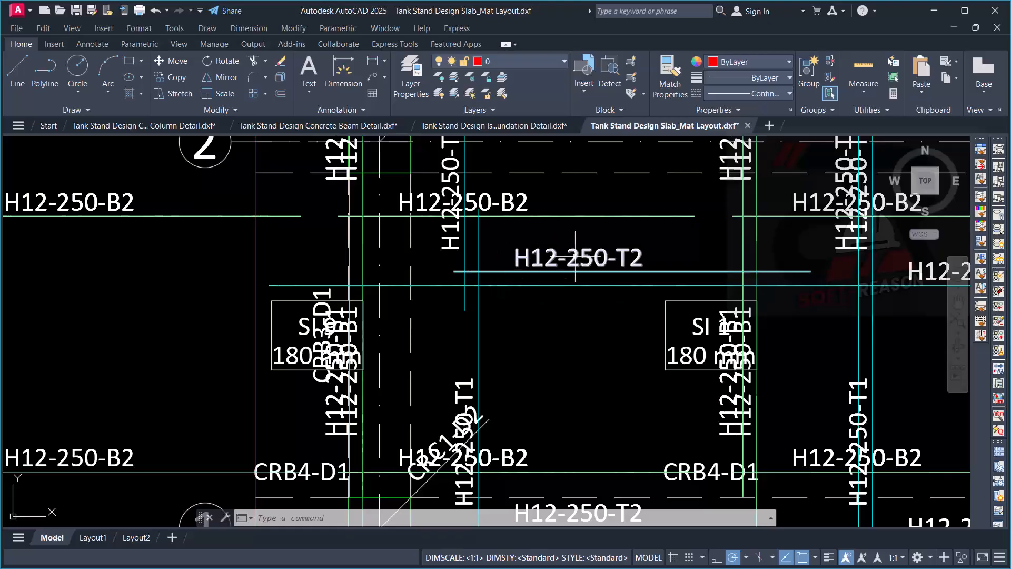
pyautogui.scroll(-3, 576, 257)
pyautogui.scroll(1, 759, 274)
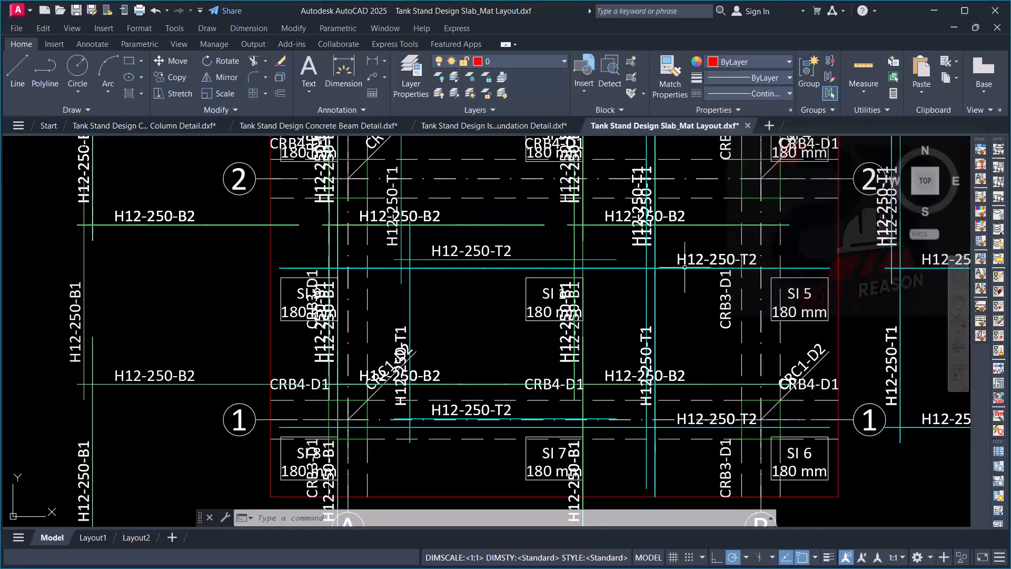
pyautogui.scroll(-3, 546, 258)
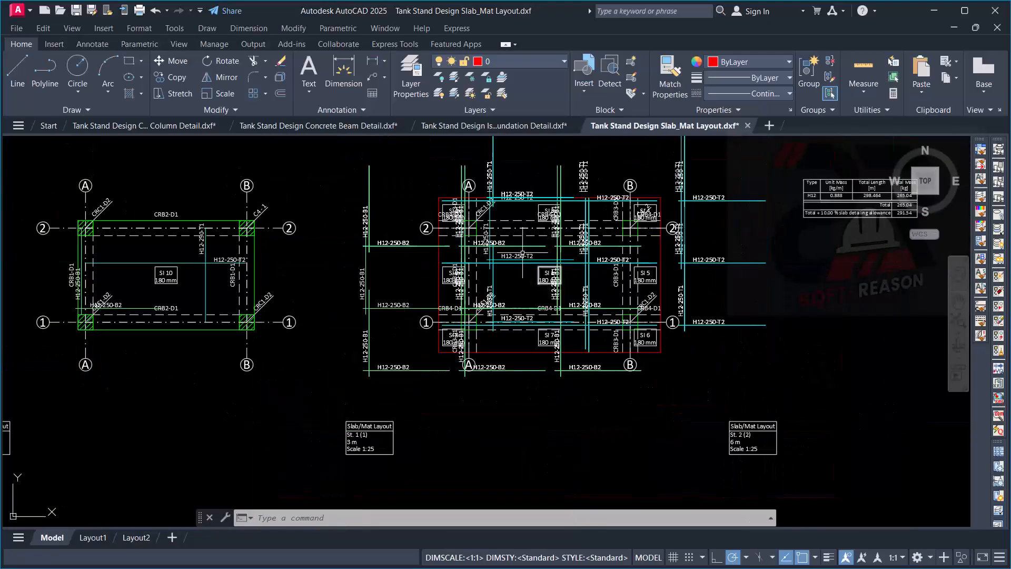
pyautogui.scroll(3, 505, 212)
pyautogui.scroll(-3, 685, 297)
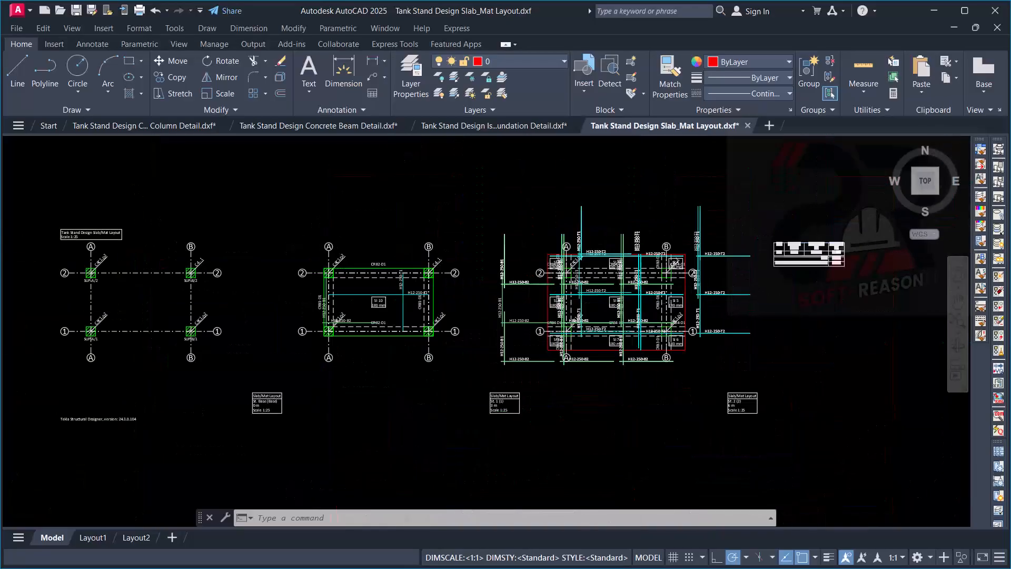
# - Inspect the St. 2 slab's reinforcement and panel labels around the B/2 corner and along grid line 1
pyautogui.scroll(3, 669, 290)
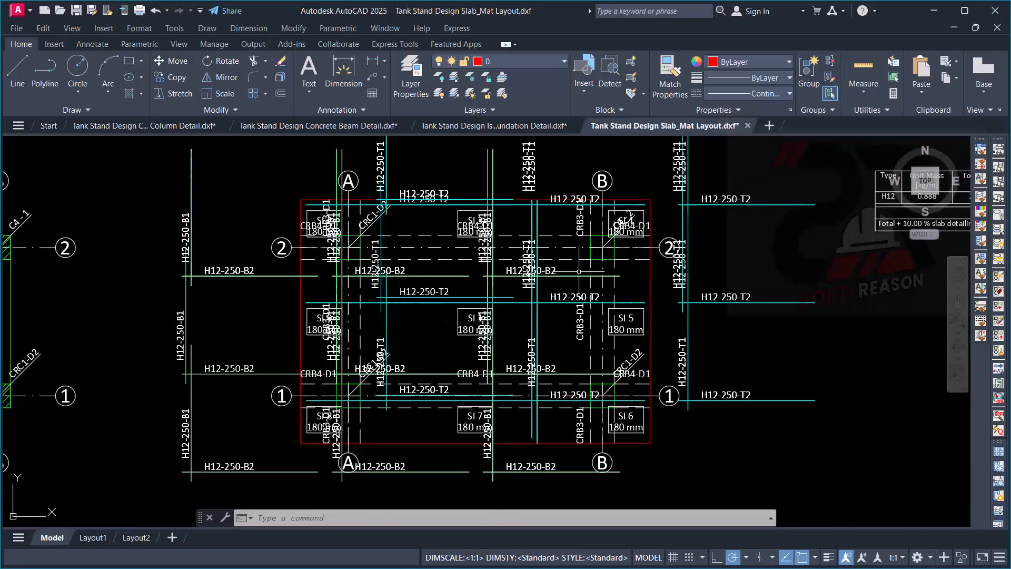
pyautogui.scroll(3, 677, 228)
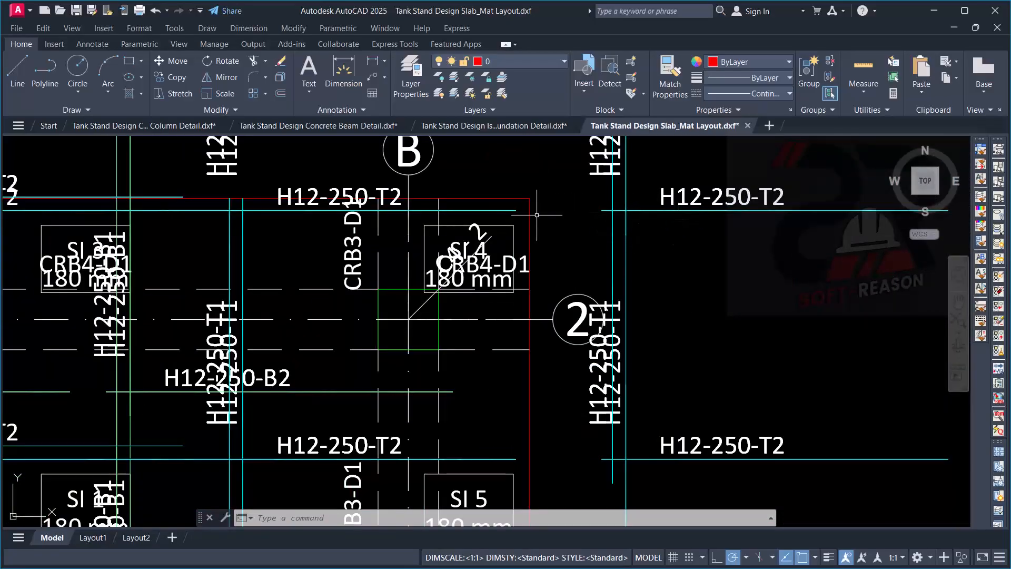
pyautogui.scroll(-3, 685, 232)
pyautogui.scroll(3, 605, 235)
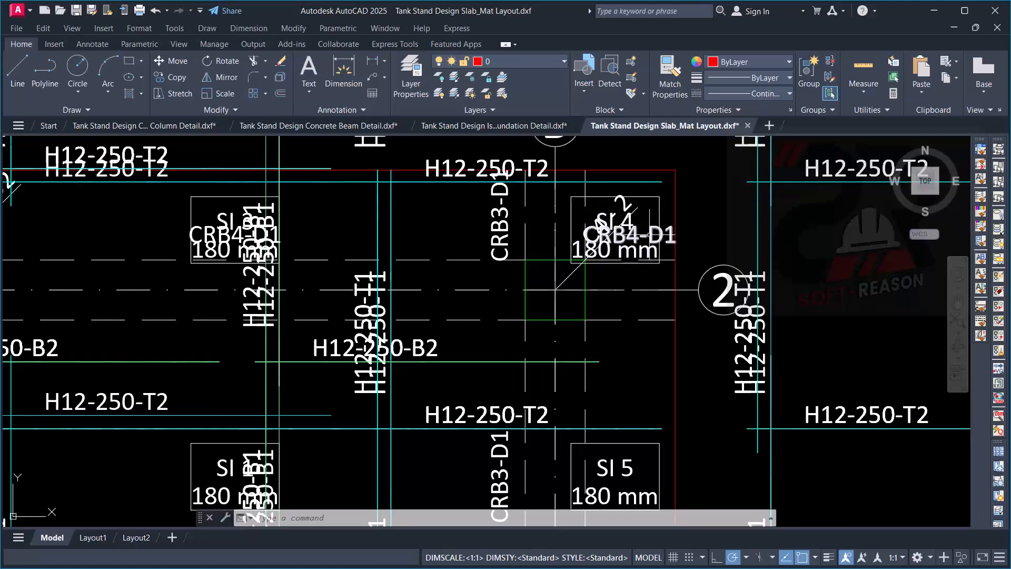
pyautogui.scroll(-5, 627, 252)
pyautogui.scroll(4, 571, 315)
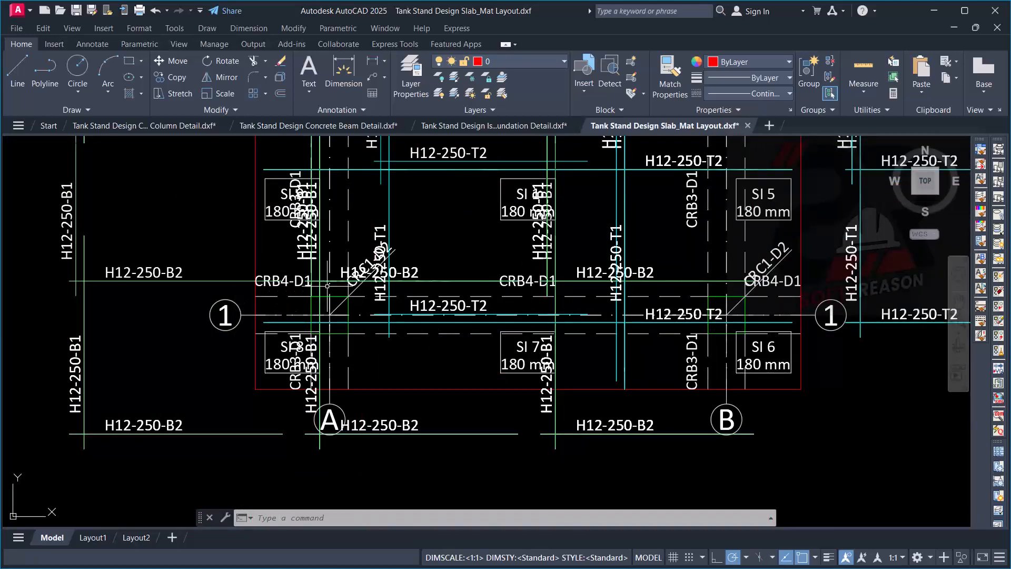
pyautogui.scroll(-6, 579, 237)
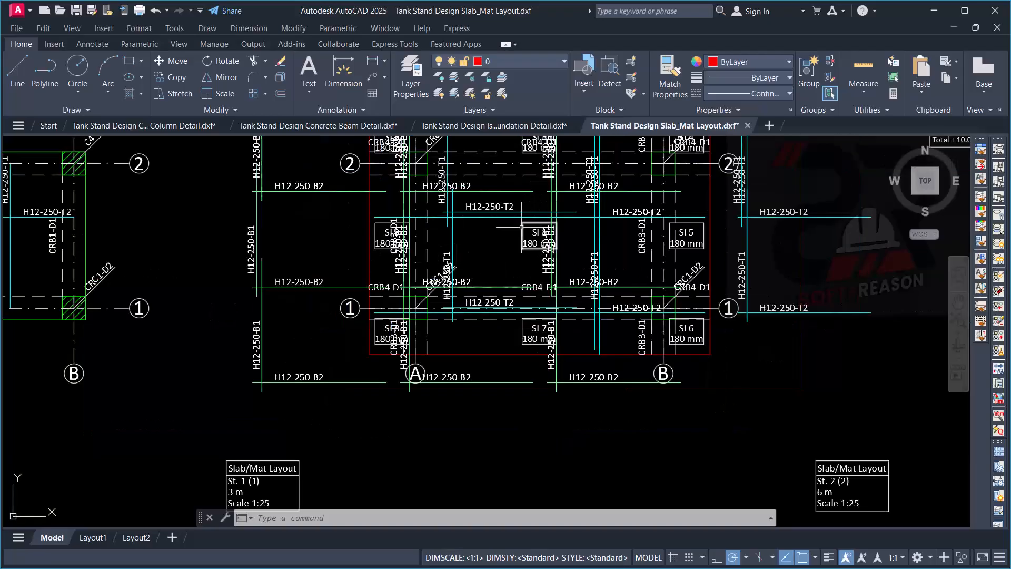
pyautogui.scroll(-2, 600, 282)
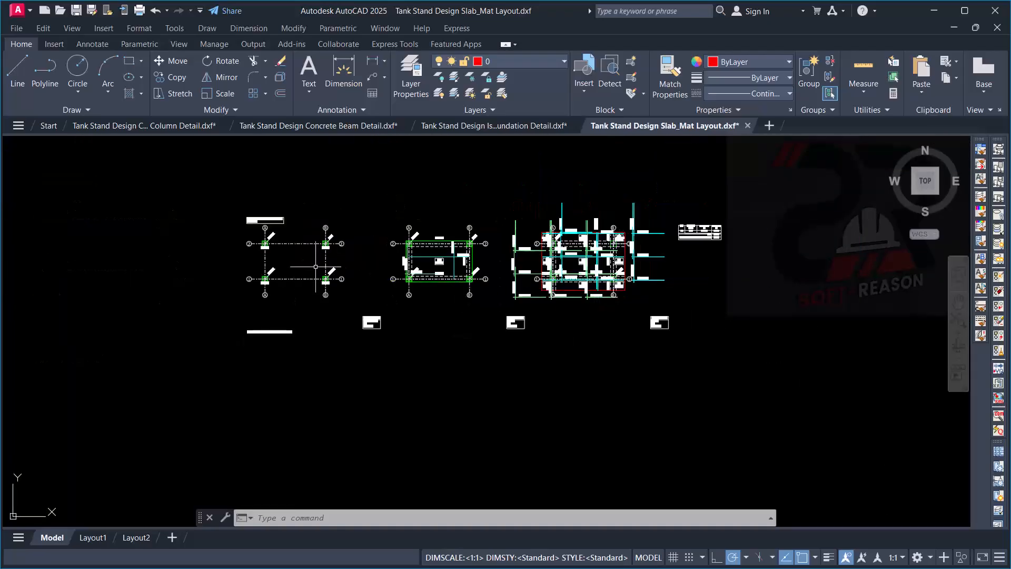
# - Return through the column and beam detail drawings to the Isolated Foundation Detail drawing
pyautogui.click(159, 127)
pyautogui.click(317, 128)
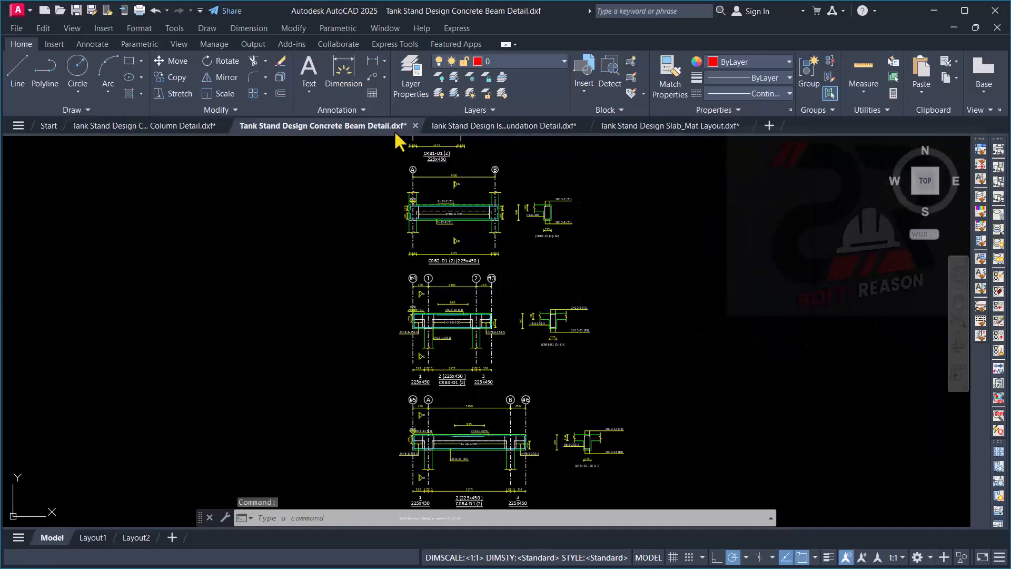
pyautogui.click(464, 128)
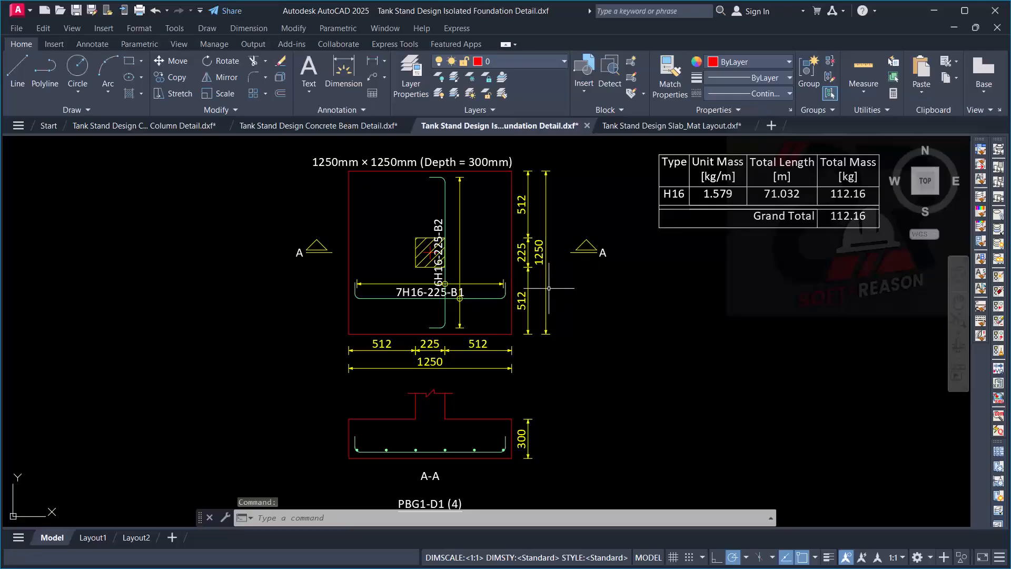
pyautogui.click(608, 311)
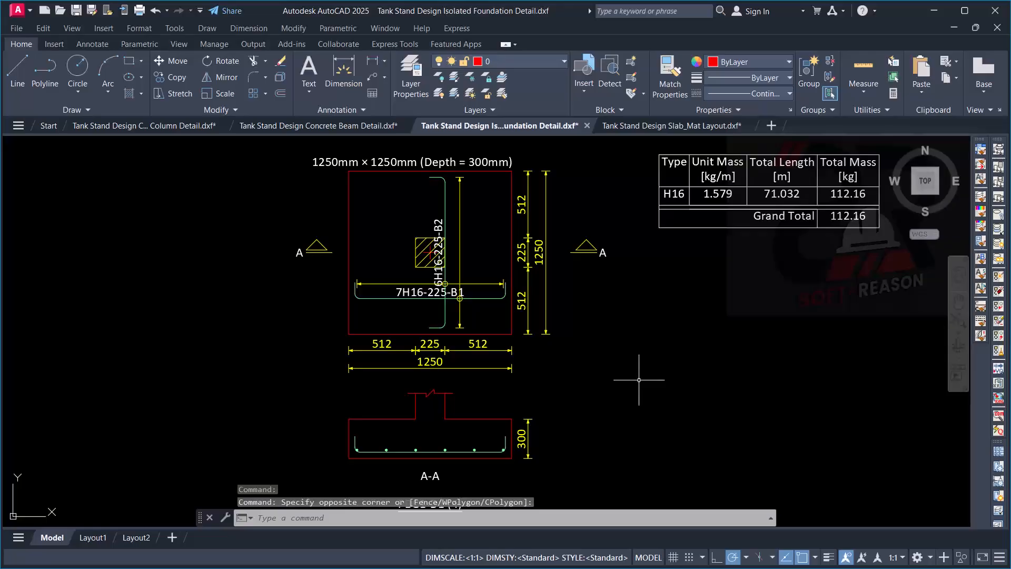
# - Examine the isolated foundation's plan, section A-A, B1 and B2 bar callouts, dimensions and reinforcement mass table
pyautogui.scroll(2, 627, 342)
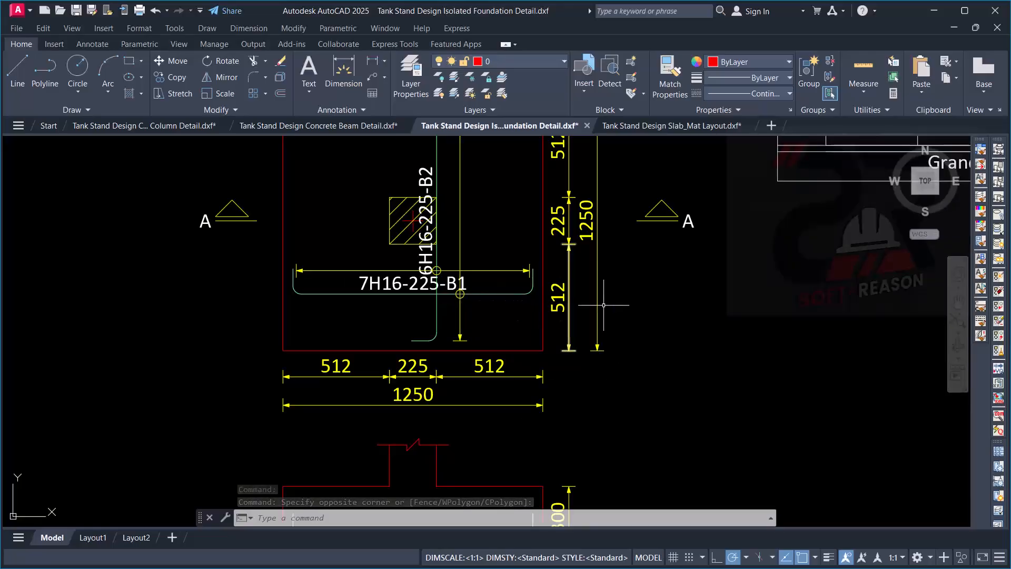
pyautogui.scroll(-4, 611, 316)
pyautogui.scroll(4, 592, 321)
pyautogui.scroll(-4, 553, 329)
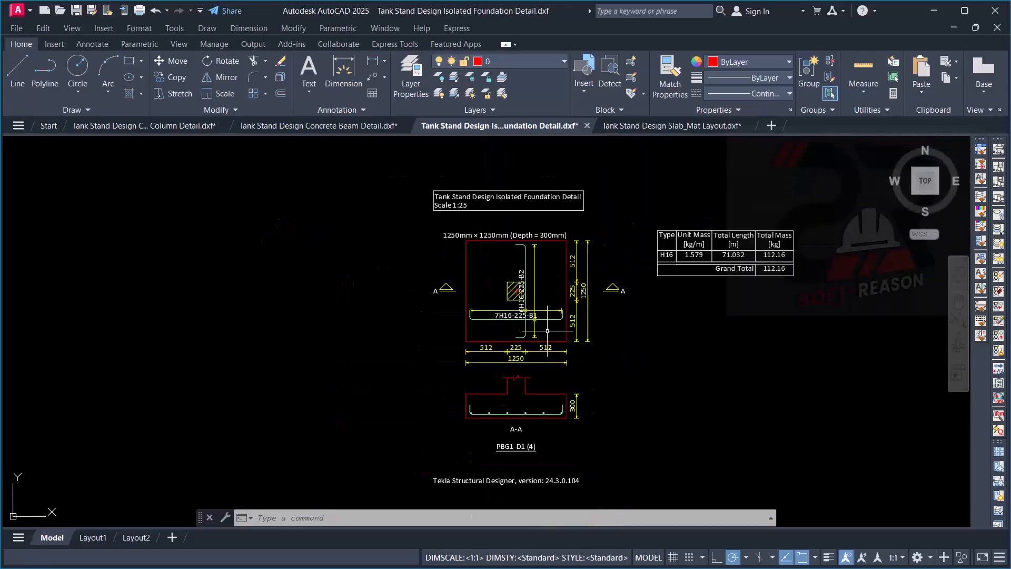
pyautogui.scroll(2, 541, 307)
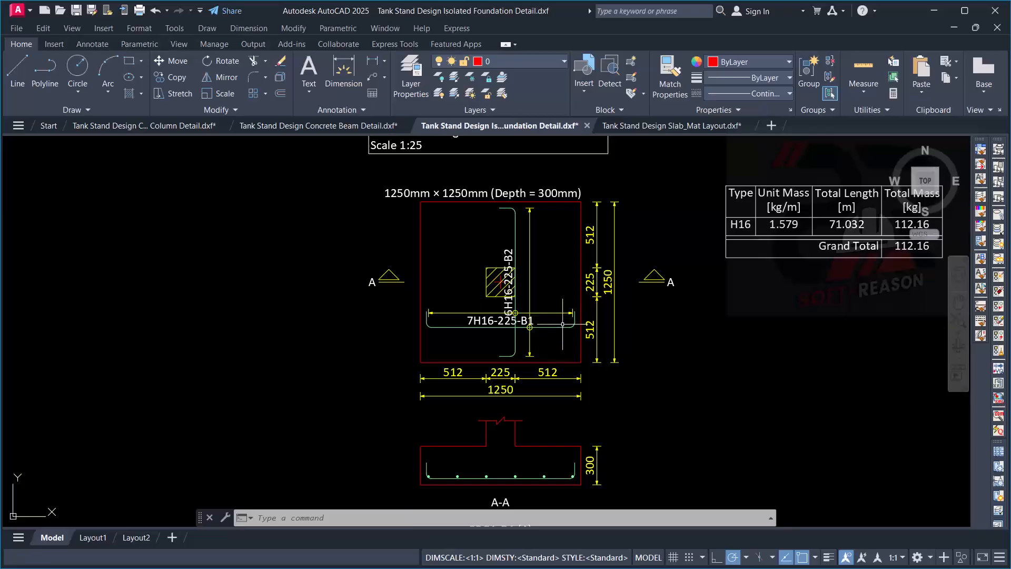
pyautogui.scroll(-4, 535, 316)
pyautogui.scroll(2, 564, 300)
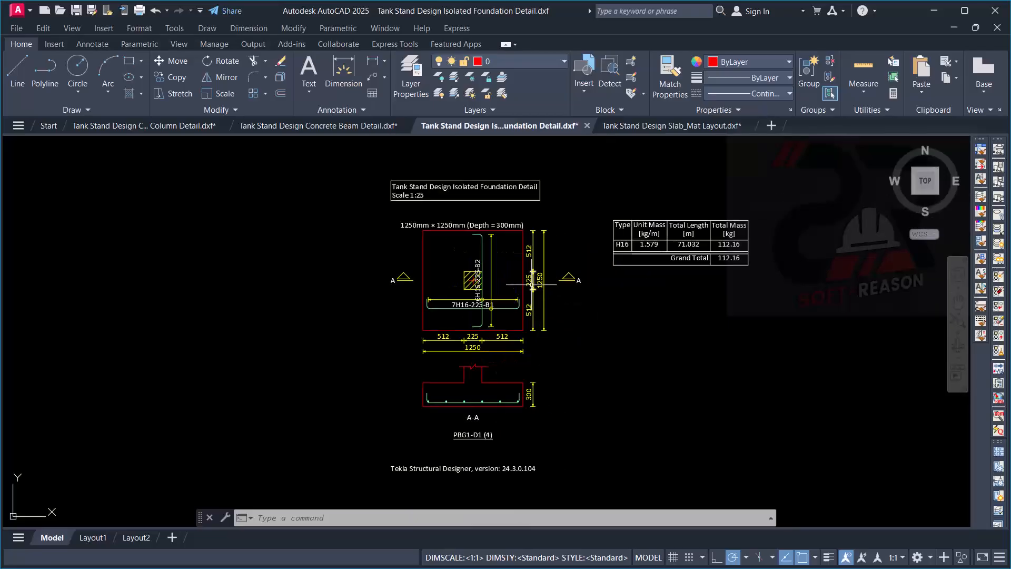
pyautogui.scroll(2, 492, 259)
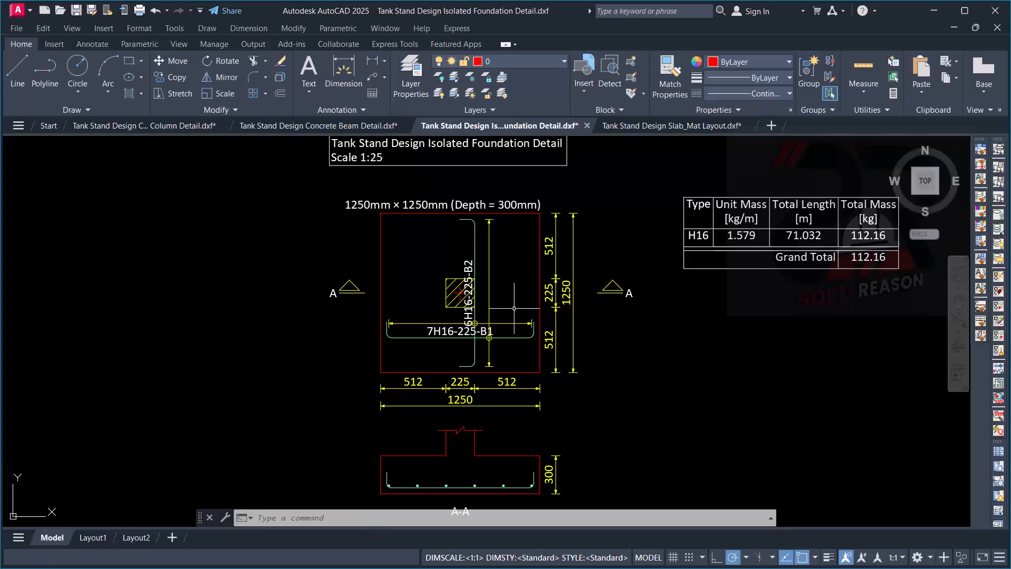
pyautogui.scroll(4, 514, 308)
pyautogui.scroll(-4, 528, 340)
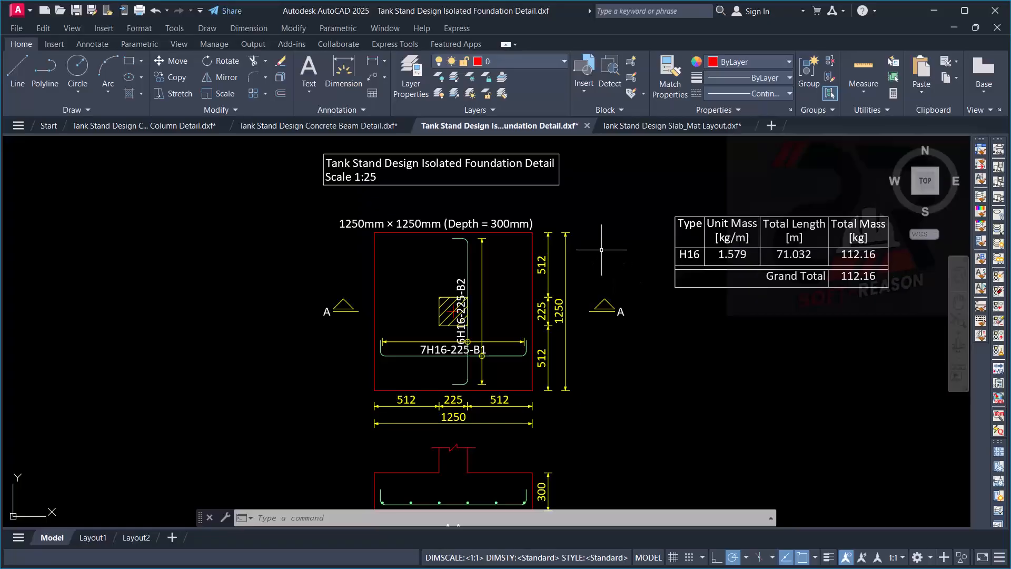
pyautogui.scroll(2, 596, 269)
pyautogui.scroll(-4, 560, 316)
pyautogui.scroll(2, 570, 349)
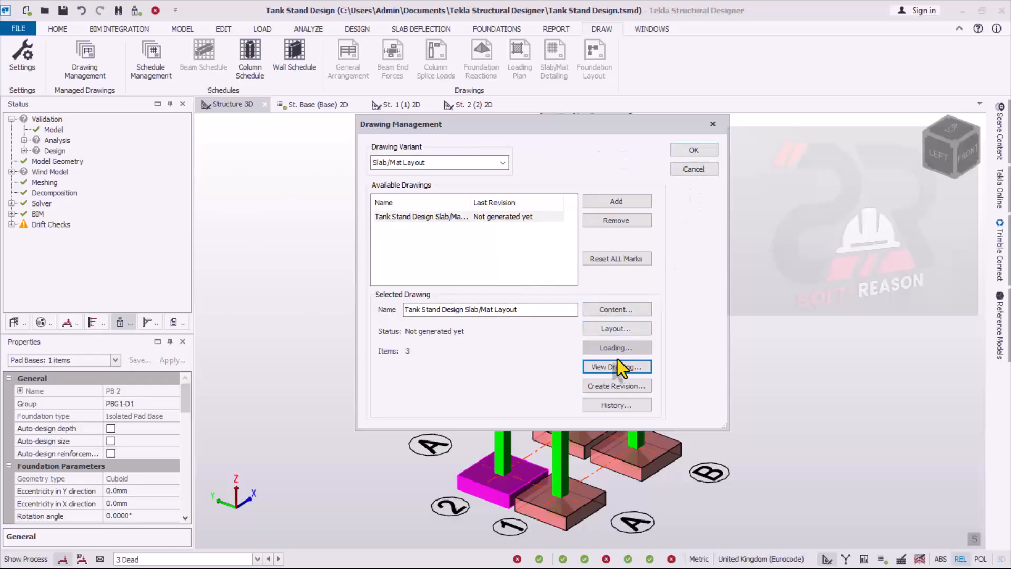
# - Switch to Tekla Structural Designer, accept the drawing management settings and orbit the tank stand model
pyautogui.click(708, 151)
pyautogui.scroll(2, 621, 343)
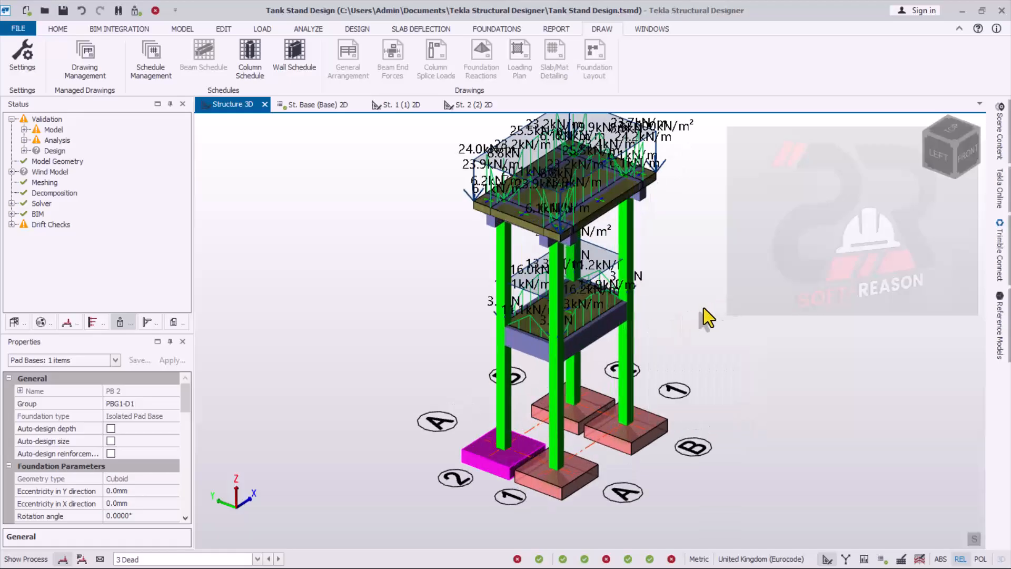
pyautogui.moveTo(704, 307); pyautogui.dragTo(659, 301, button='right')
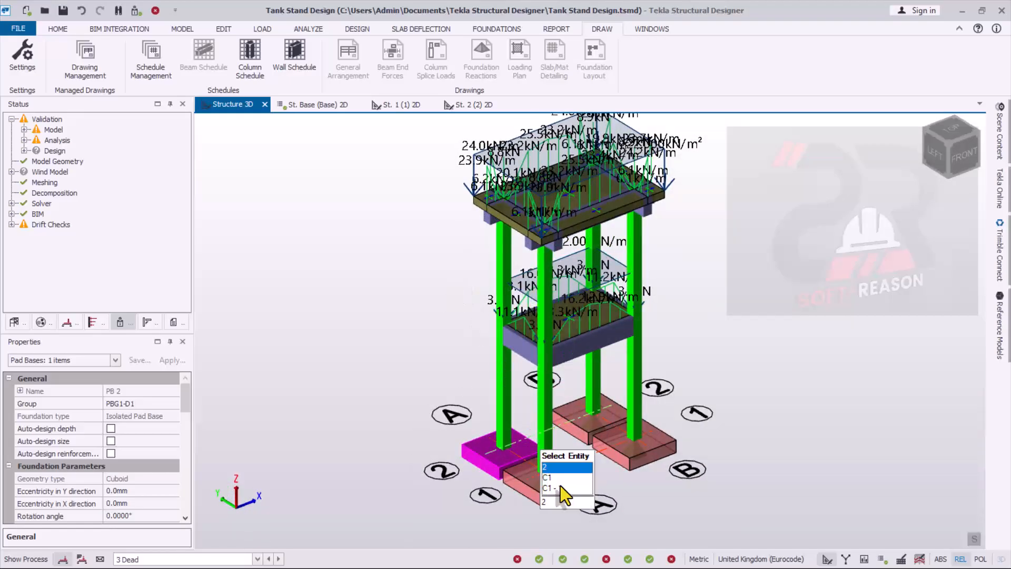
# - Select the isolated pad base at grid A/1, inspect its available member commands including Report for Member, and dismiss them
pyautogui.scroll(1, 553, 498)
pyautogui.click(505, 470)
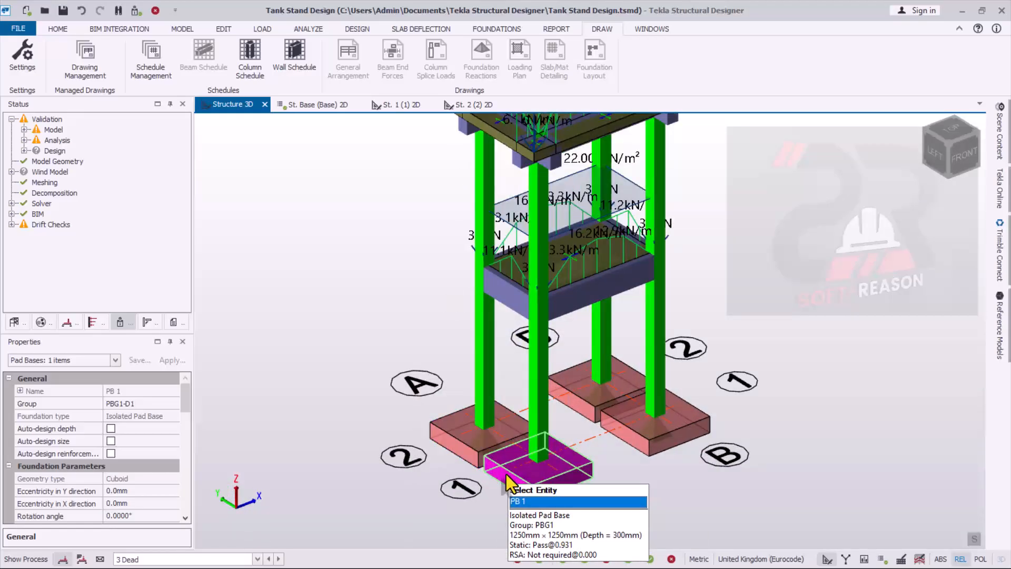
pyautogui.rightClick(507, 474)
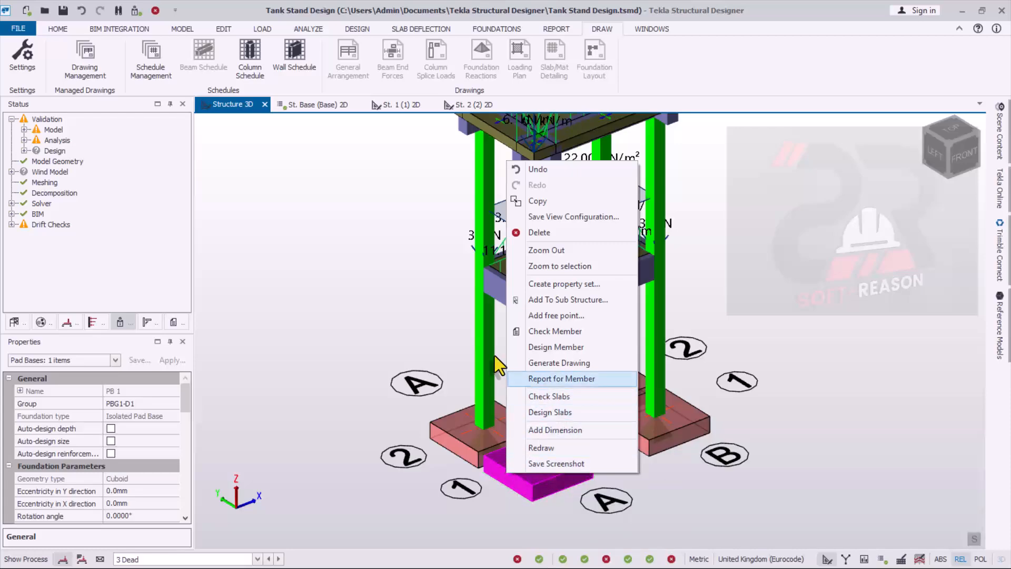
pyautogui.click(783, 258)
pyautogui.scroll(-2, 523, 356)
pyautogui.scroll(-2, 498, 324)
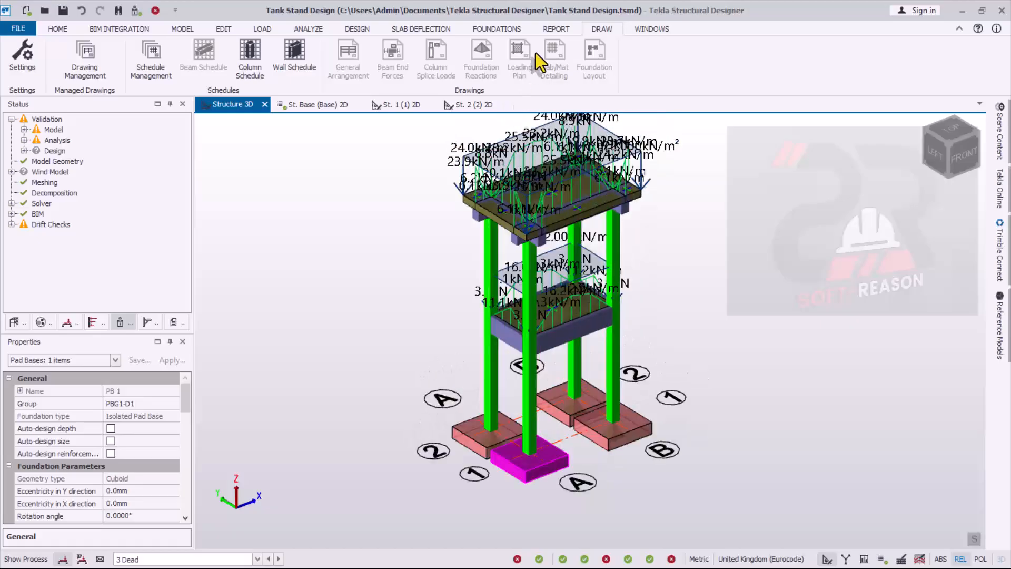
# - Open the model report contents and make Building Design the active report style
pyautogui.click(556, 29)
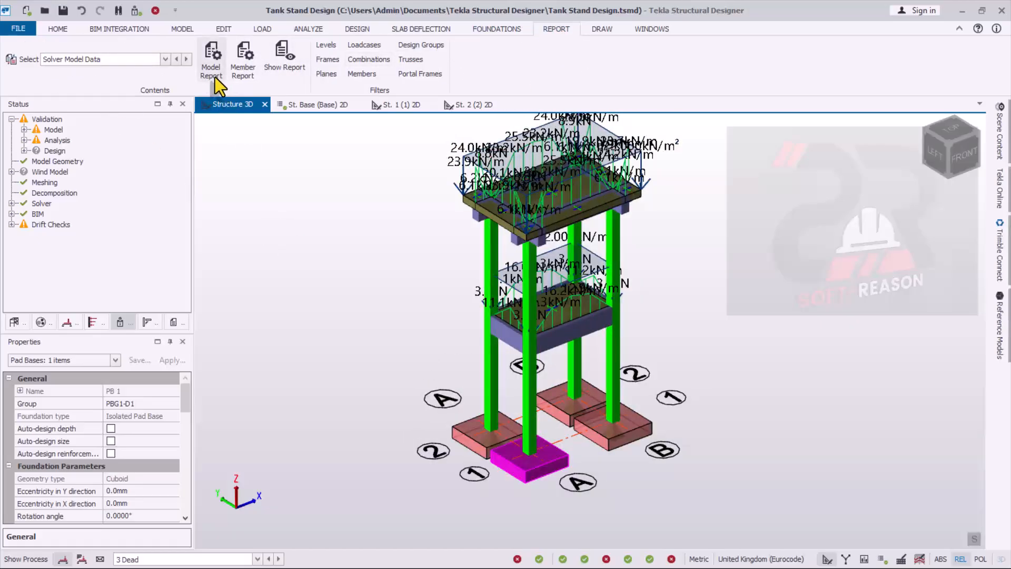
pyautogui.click(214, 71)
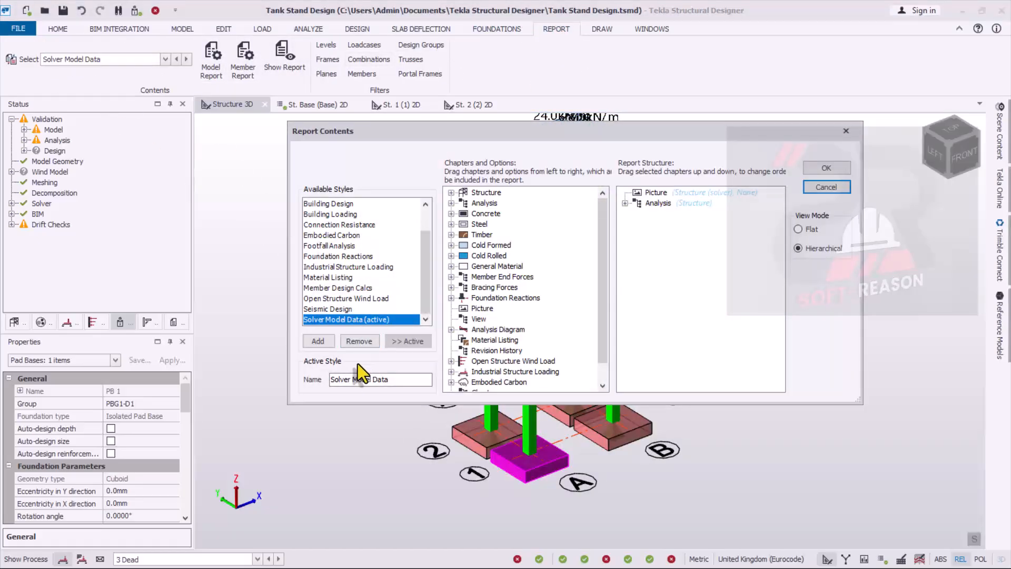
pyautogui.click(332, 204)
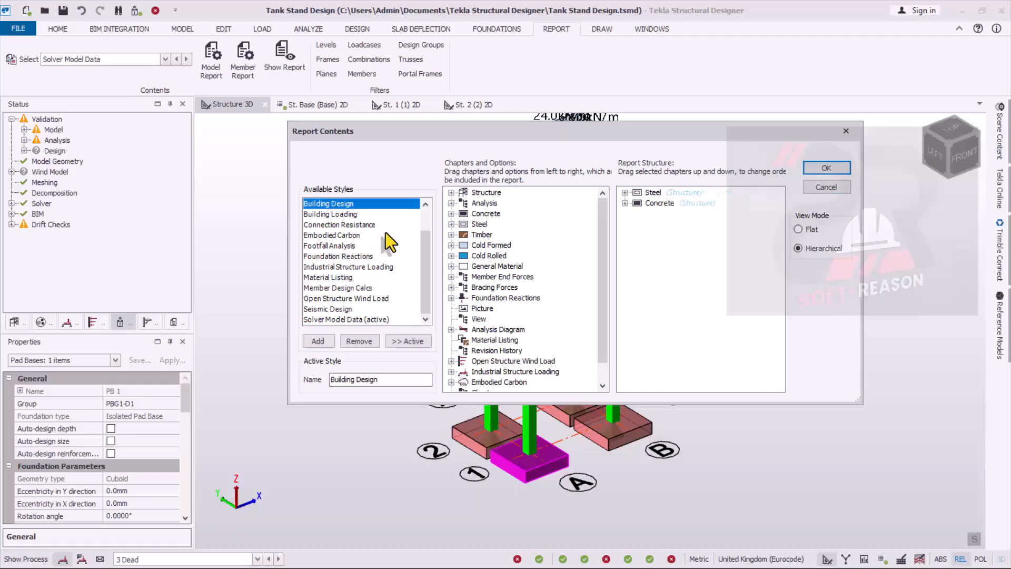
pyautogui.click(412, 343)
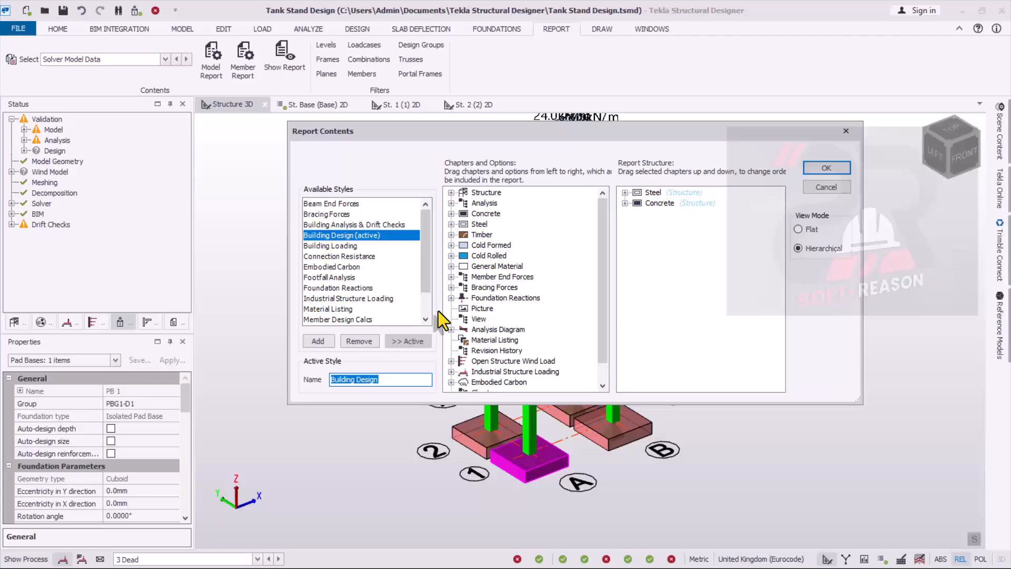
# - Remove the Steel chapter and the concrete Wall Design and Pile Cap Design chapters from the report structure
pyautogui.click(646, 196)
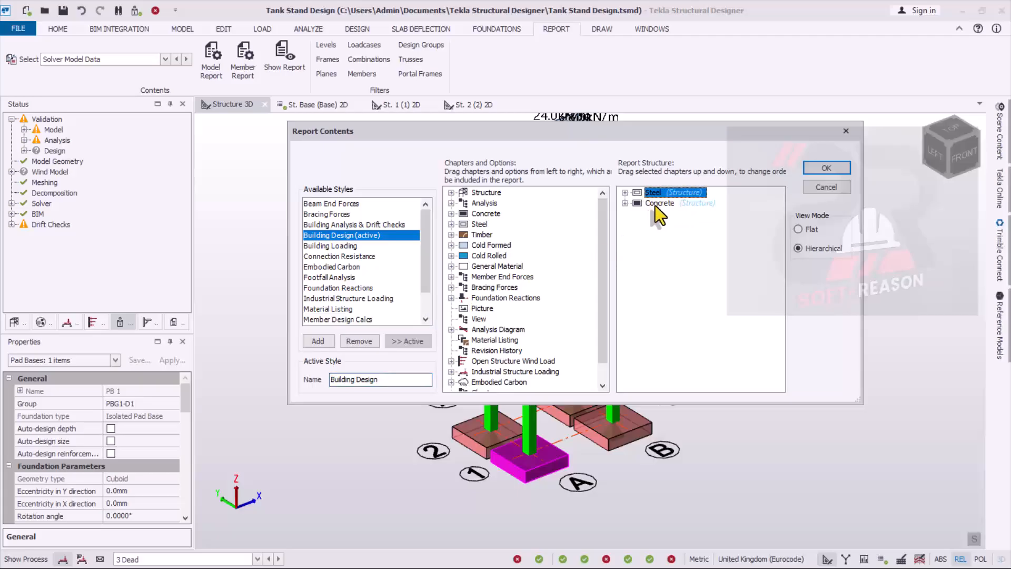
pyautogui.click(655, 204)
pyautogui.moveTo(647, 195); pyautogui.dragTo(490, 217)
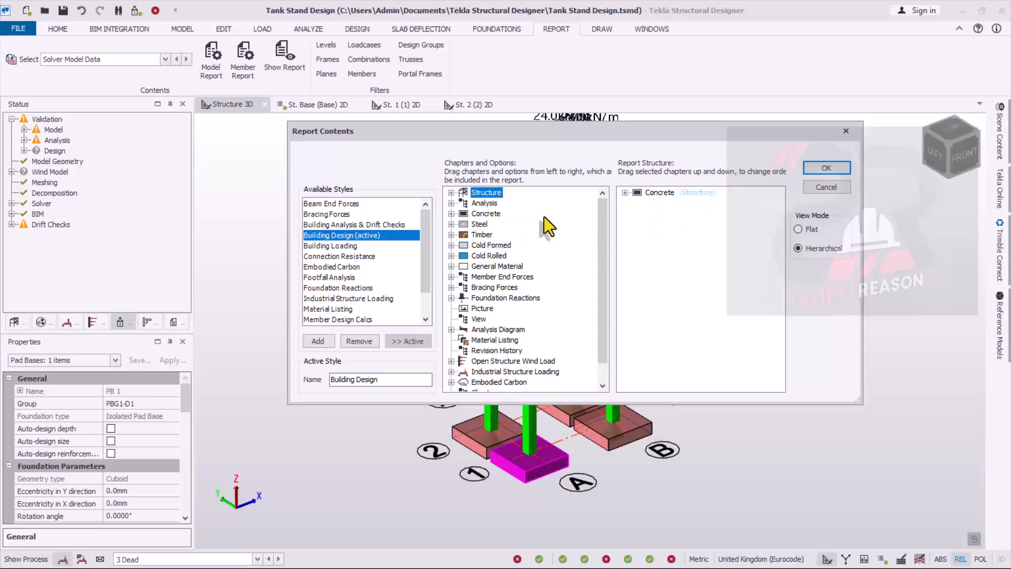
pyautogui.click(626, 194)
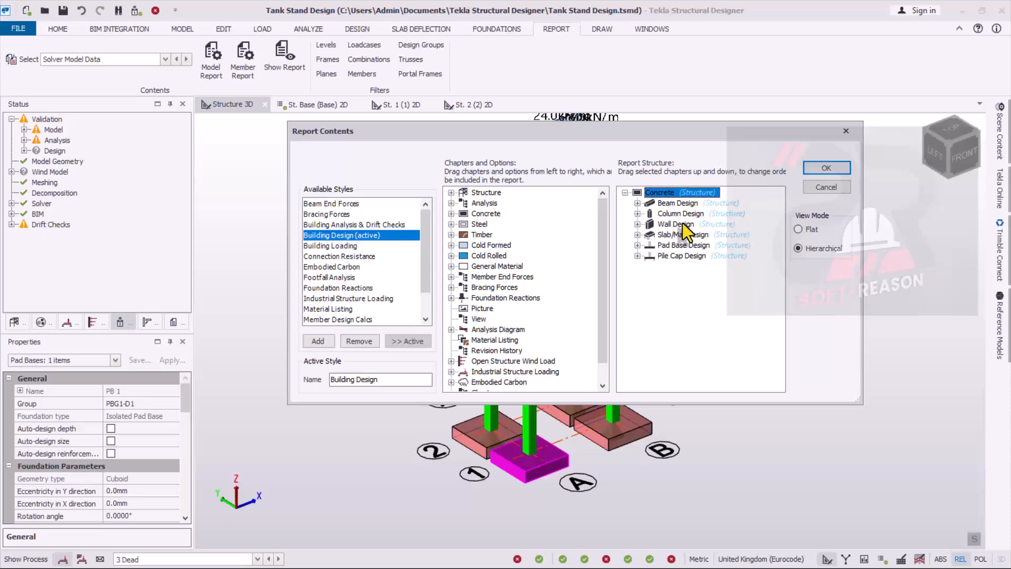
pyautogui.moveTo(683, 228); pyautogui.dragTo(482, 247)
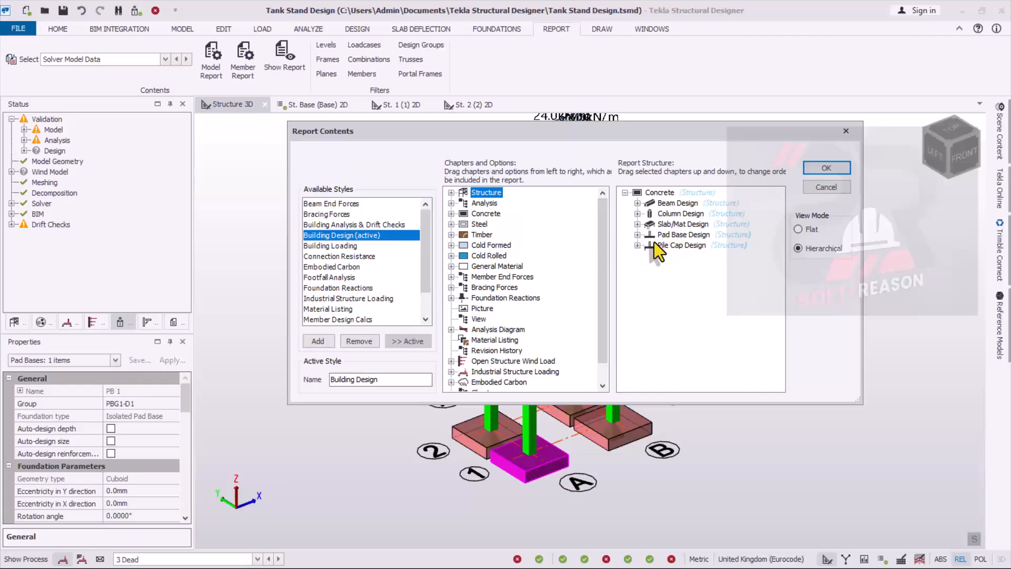
pyautogui.moveTo(672, 249); pyautogui.dragTo(452, 271)
# - Check the remaining beam, column, slab/mat and pad base design chapters, accept the contents and generate the Building Design report
pyautogui.click(665, 204)
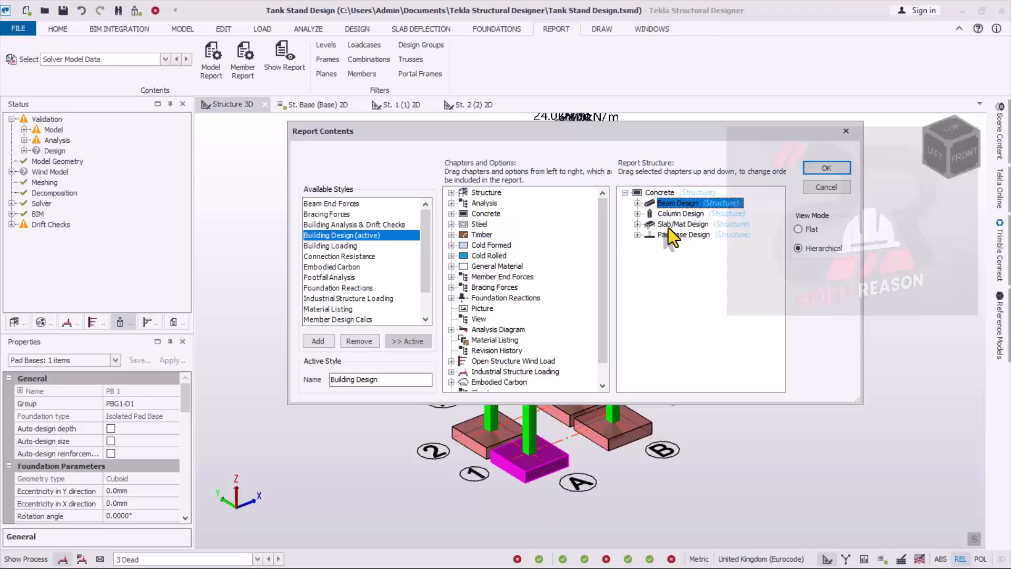
pyautogui.moveTo(652, 134); pyautogui.dragTo(590, 185)
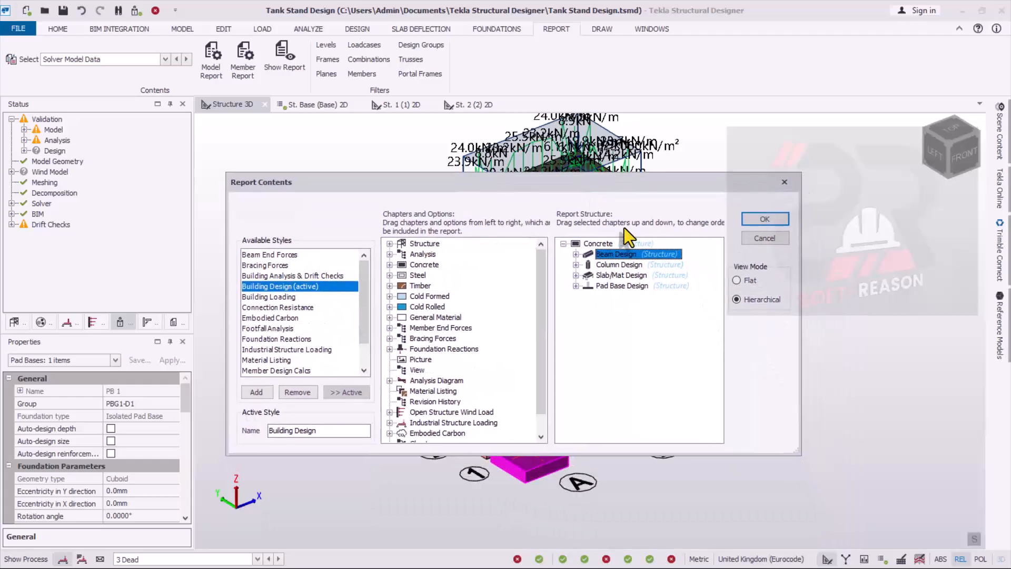
pyautogui.click(615, 266)
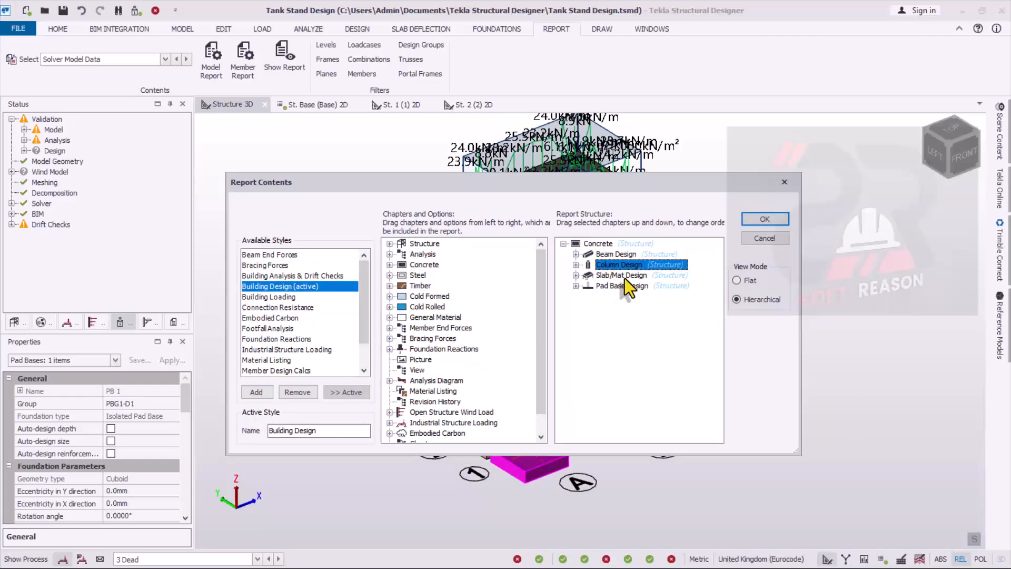
pyautogui.click(625, 276)
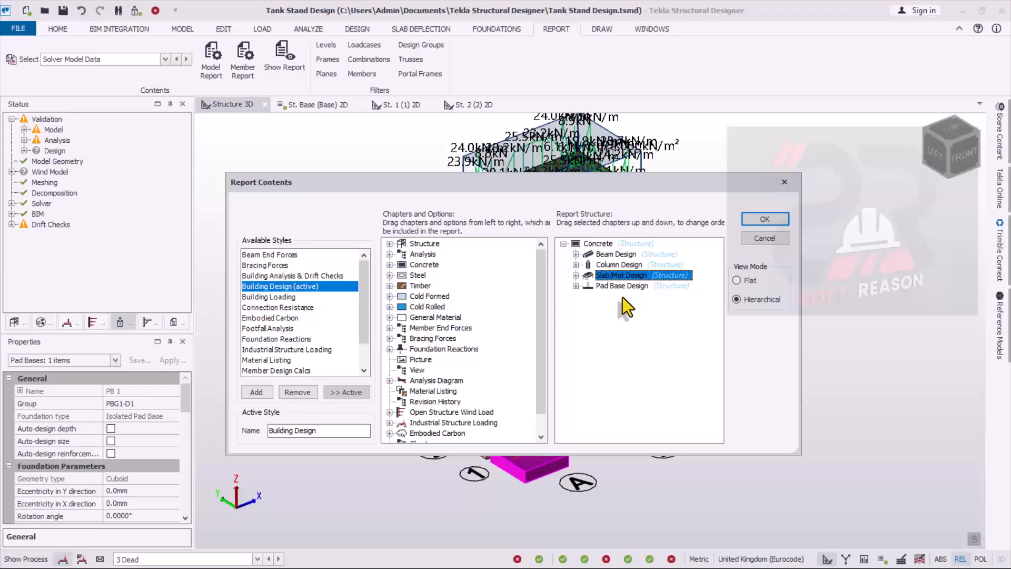
pyautogui.click(614, 287)
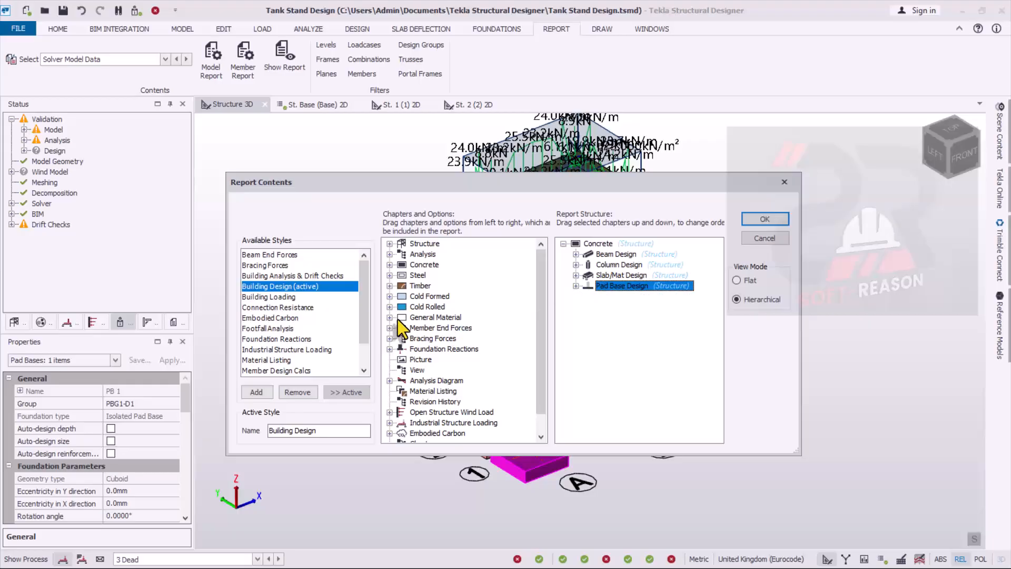
pyautogui.click(764, 219)
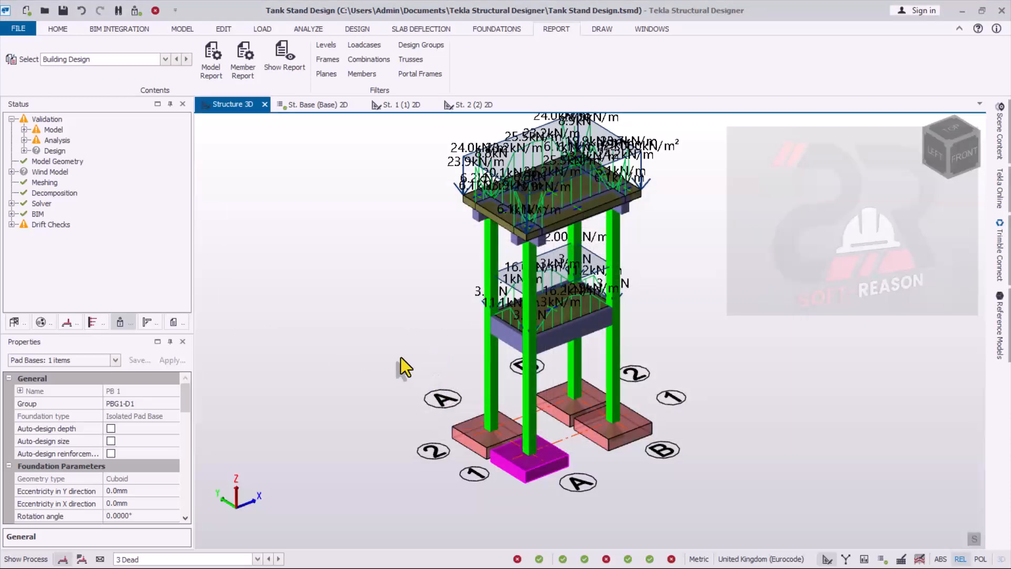
pyautogui.click(287, 68)
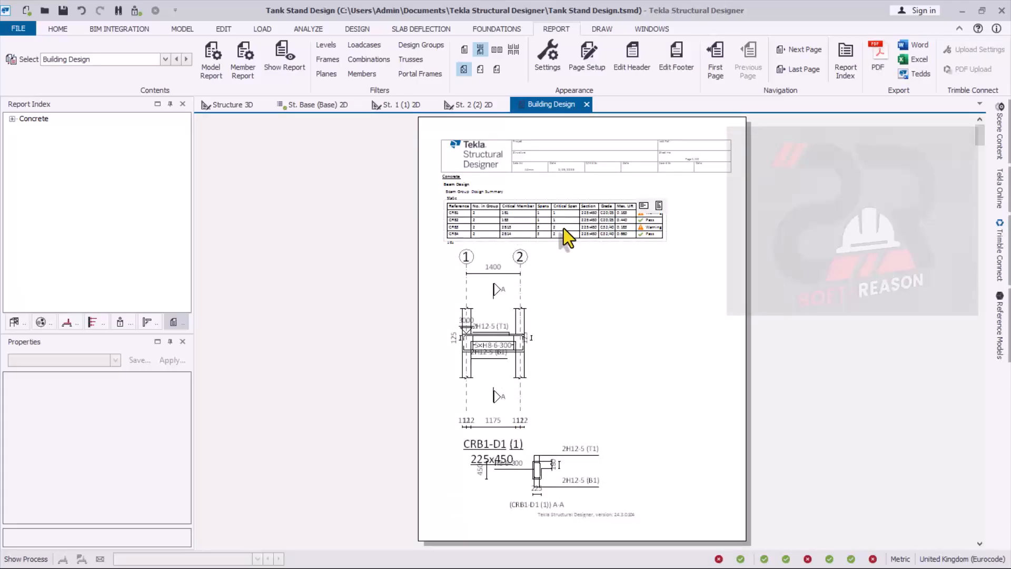
# - Examine the report's beam group design summary, the CRB1 bending and shear tables, and the CRB2 beam detail
pyautogui.keyDown('ctrl'); pyautogui.scroll(1, 626, 223); pyautogui.keyUp('ctrl')
pyautogui.keyDown('ctrl'); pyautogui.scroll(3, 627, 224); pyautogui.keyUp('ctrl')
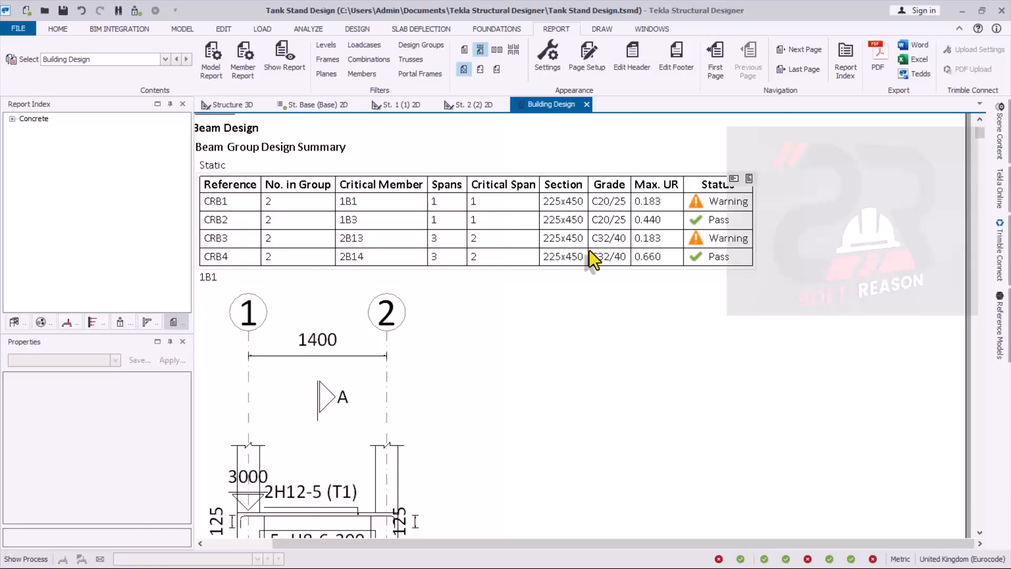
pyautogui.scroll(-8, 580, 255)
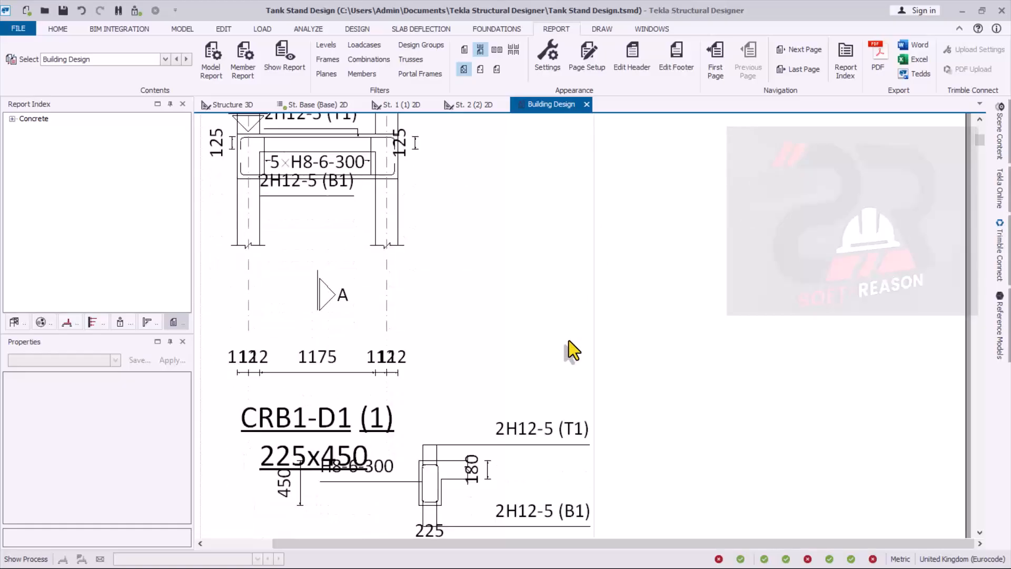
pyautogui.scroll(-12, 569, 341)
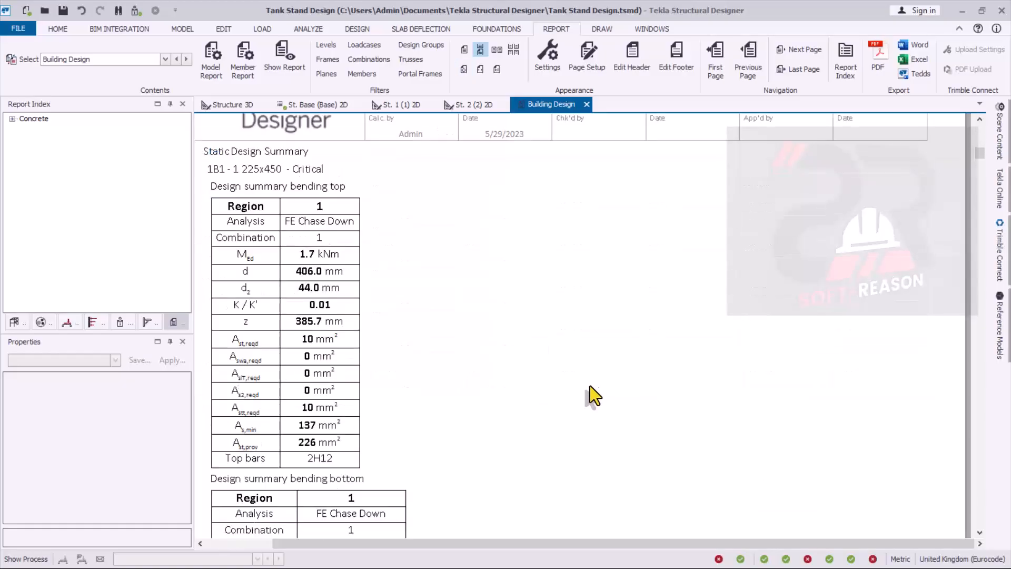
pyautogui.scroll(-10, 586, 389)
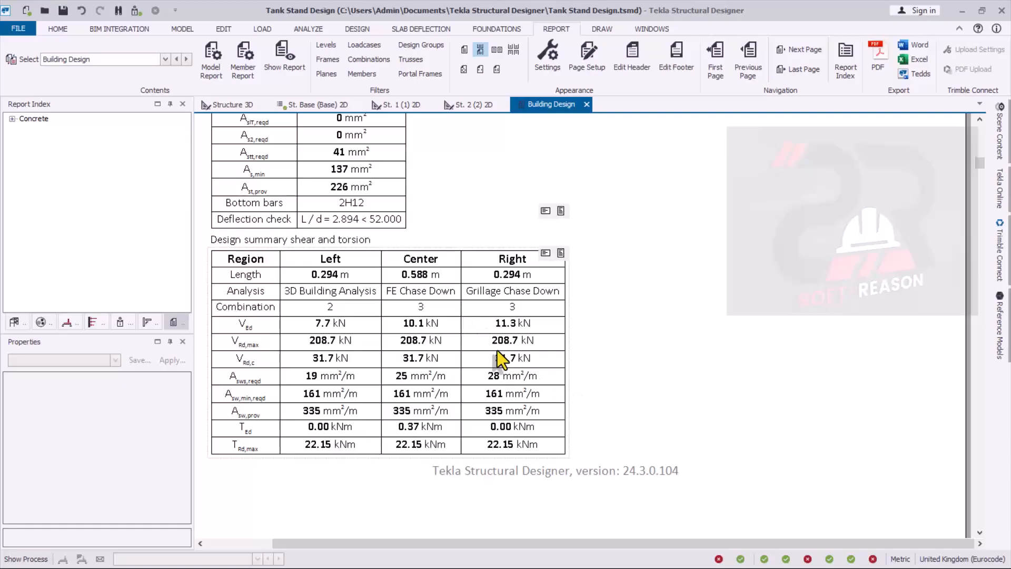
pyautogui.scroll(-12, 529, 397)
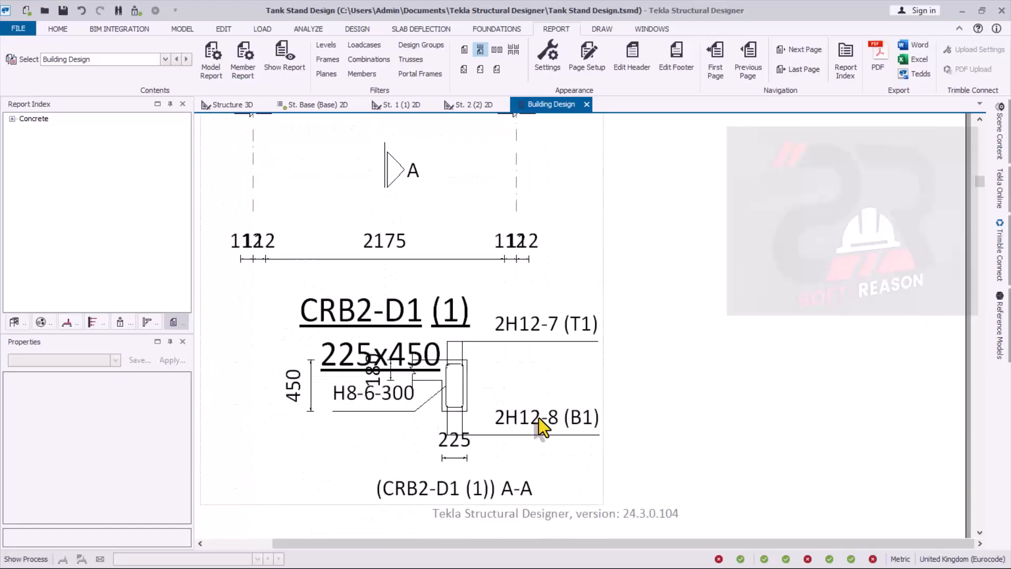
# - Examine the report's further beam bending, shear and torsion design summaries and return to its first page
pyautogui.scroll(-12, 539, 418)
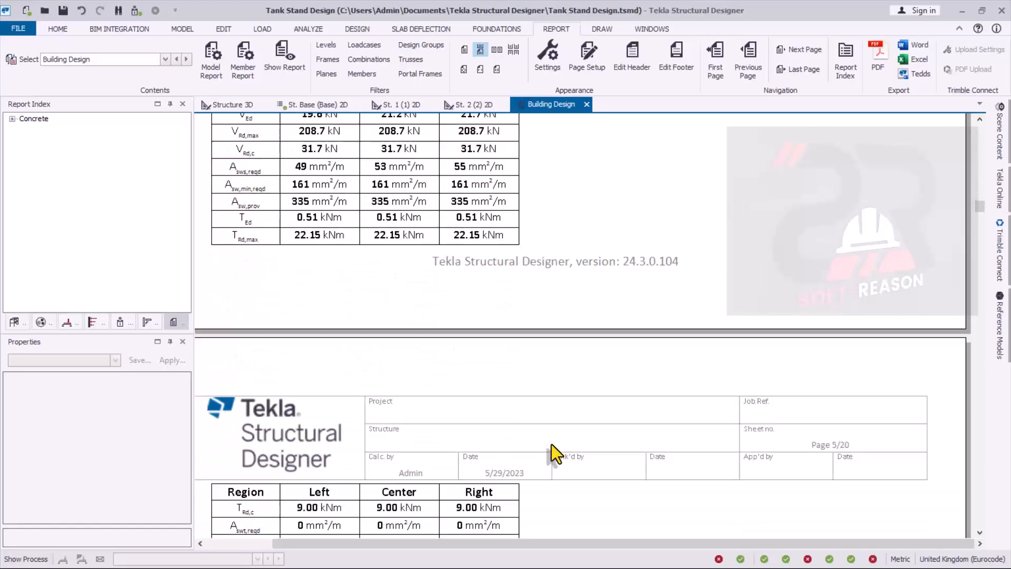
pyautogui.scroll(-15, 551, 444)
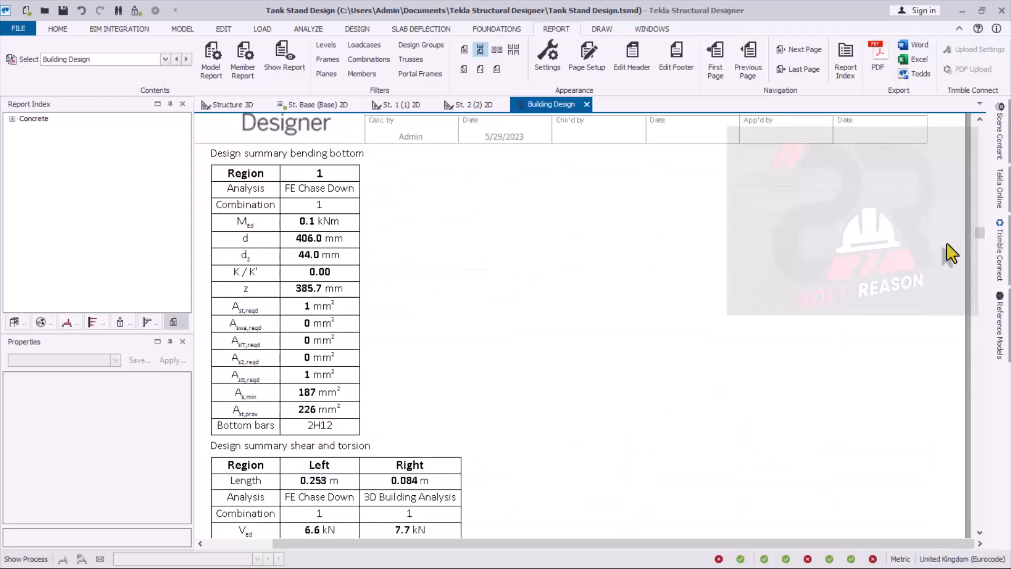
pyautogui.moveTo(980, 230)
pyautogui.mouseDown()
pyautogui.moveTo(982, 479)
pyautogui.moveTo(978, 444)
pyautogui.moveTo(972, 522)
pyautogui.moveTo(972, 121)
pyautogui.mouseUp()
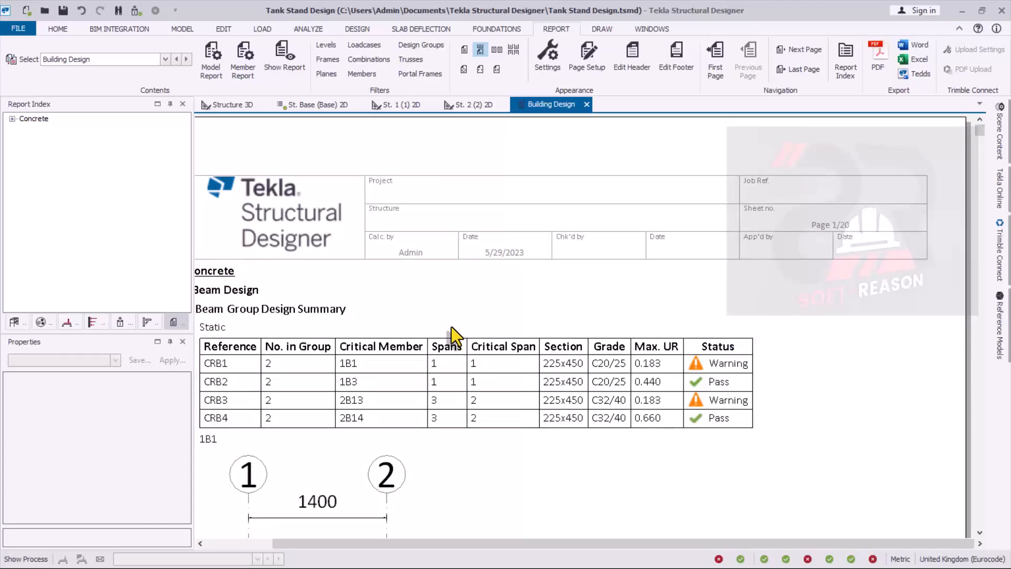
# - Check the St. 2, St. 1 and base 2D views, and clear the pad base selection in the 3D structure view
pyautogui.click(463, 104)
pyautogui.click(407, 106)
pyautogui.click(326, 105)
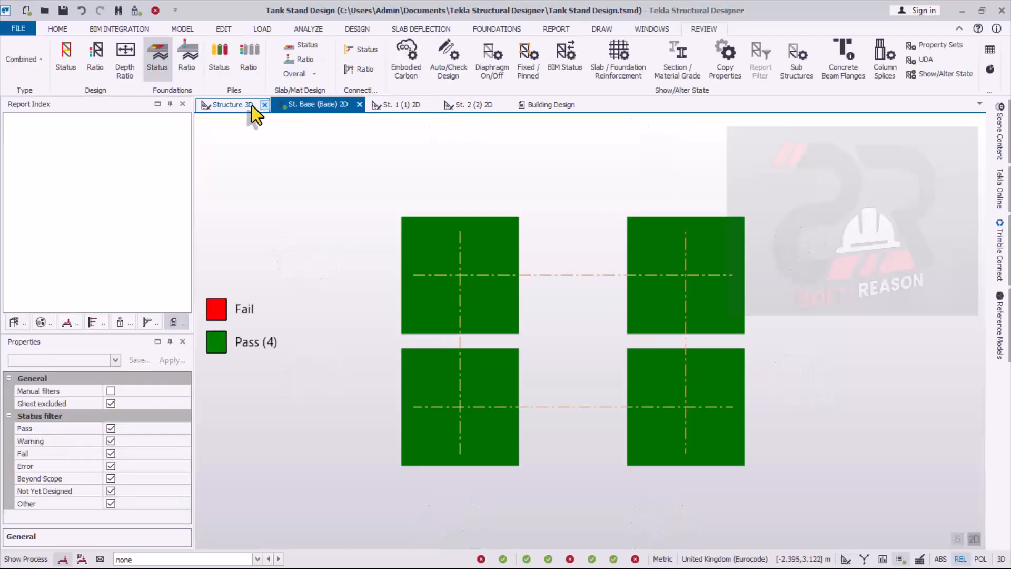
pyautogui.click(234, 105)
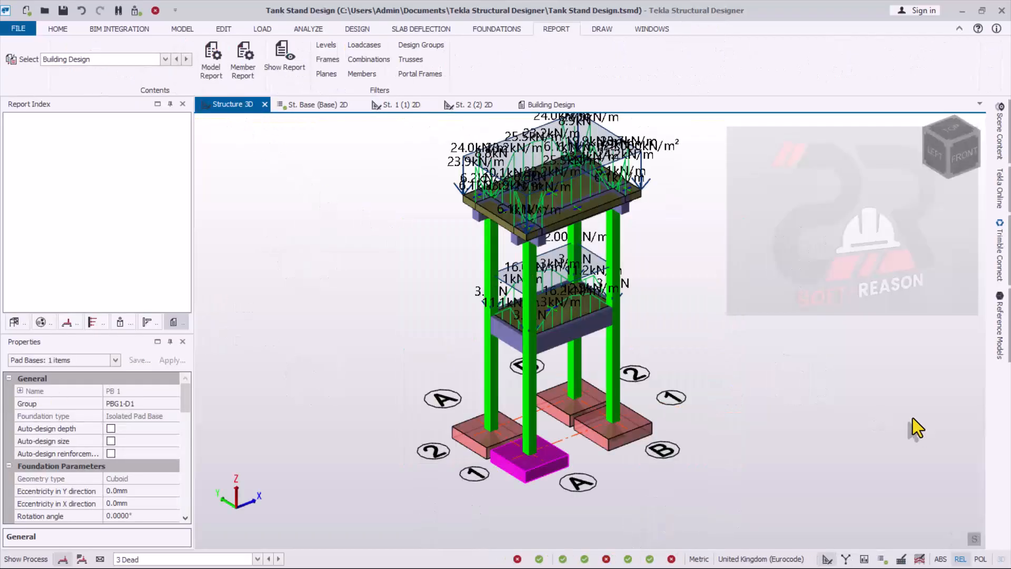
pyautogui.click(775, 431)
# - Inspect the complete tank stand in 3D, from the pad bases and columns up to the loaded top slab
pyautogui.scroll(5, 475, 362)
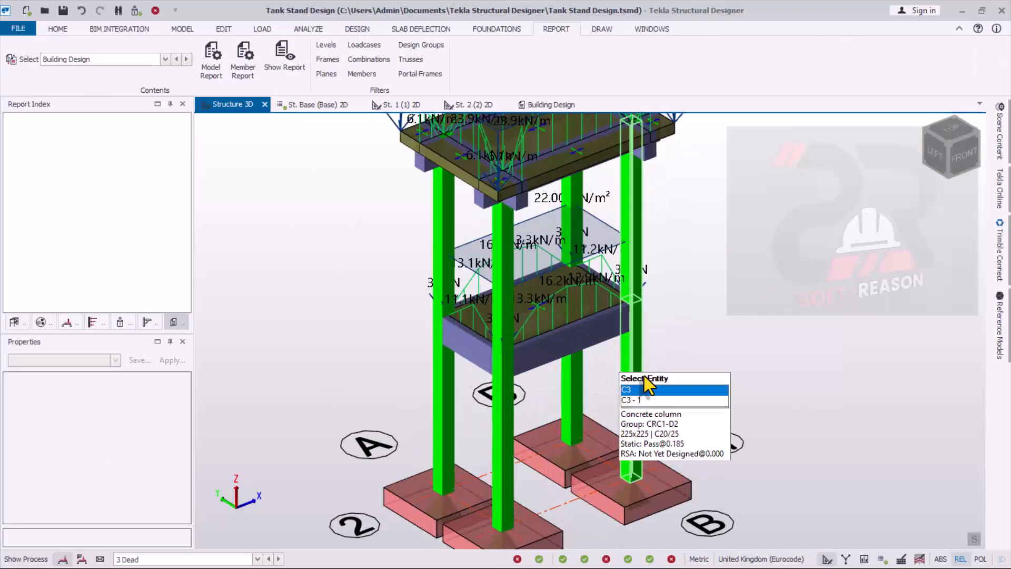
pyautogui.scroll(-2, 716, 430)
pyautogui.moveTo(811, 457); pyautogui.dragTo(788, 414, button='right')
pyautogui.scroll(-2, 567, 421)
pyautogui.scroll(2, 696, 334)
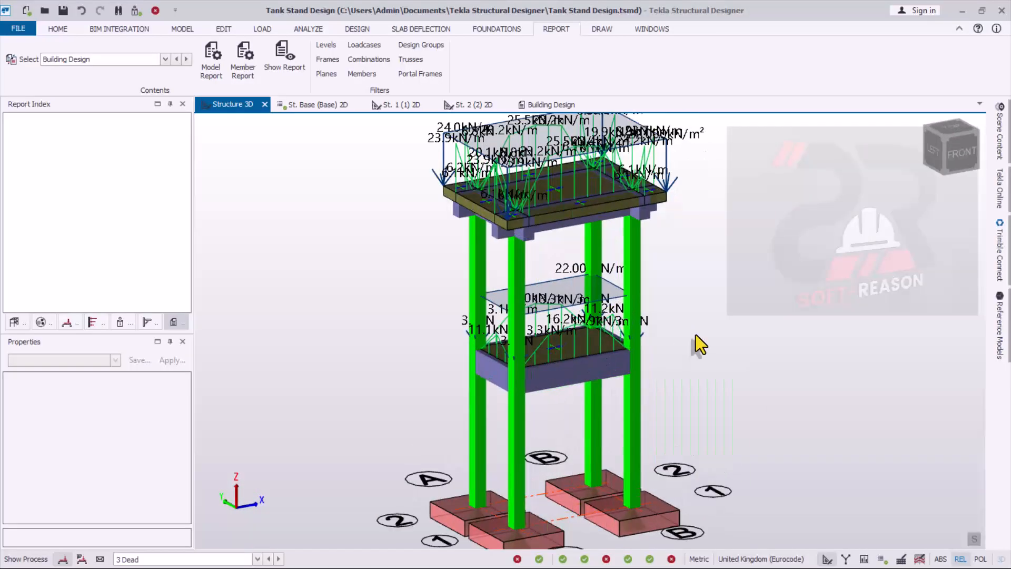
pyautogui.scroll(-2, 696, 334)
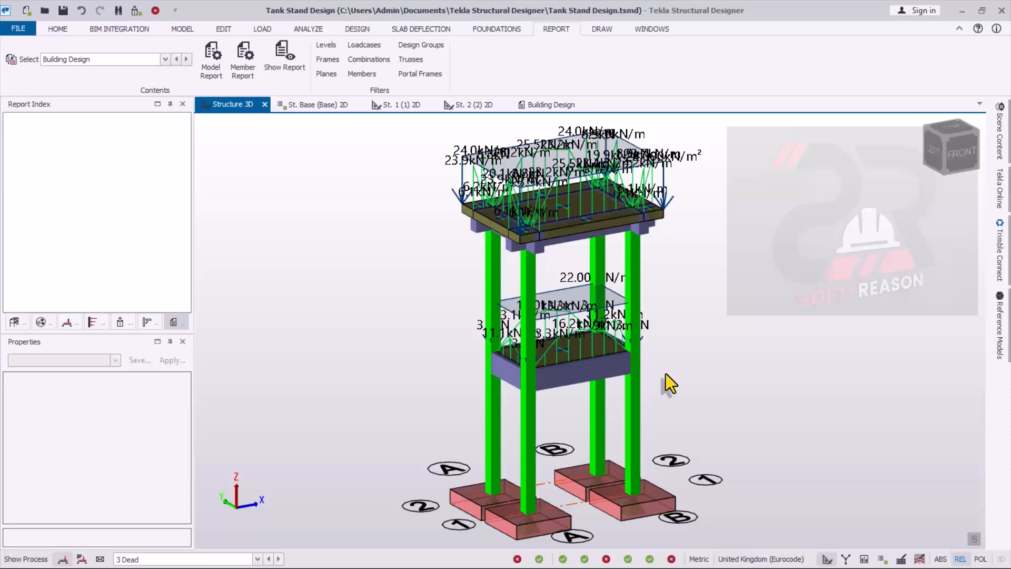
pyautogui.scroll(-2, 644, 409)
pyautogui.scroll(1, 697, 392)
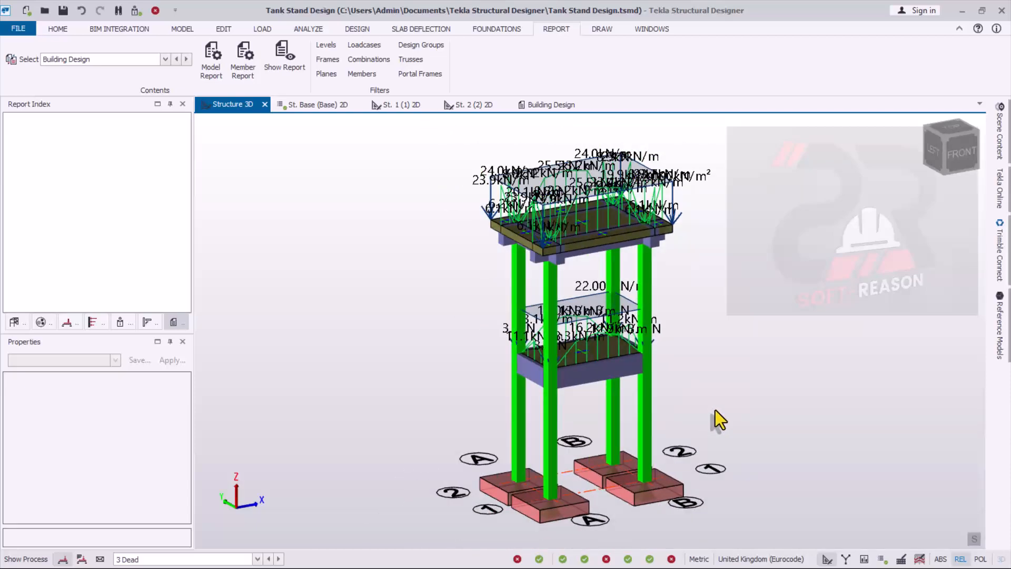
pyautogui.scroll(1, 716, 410)
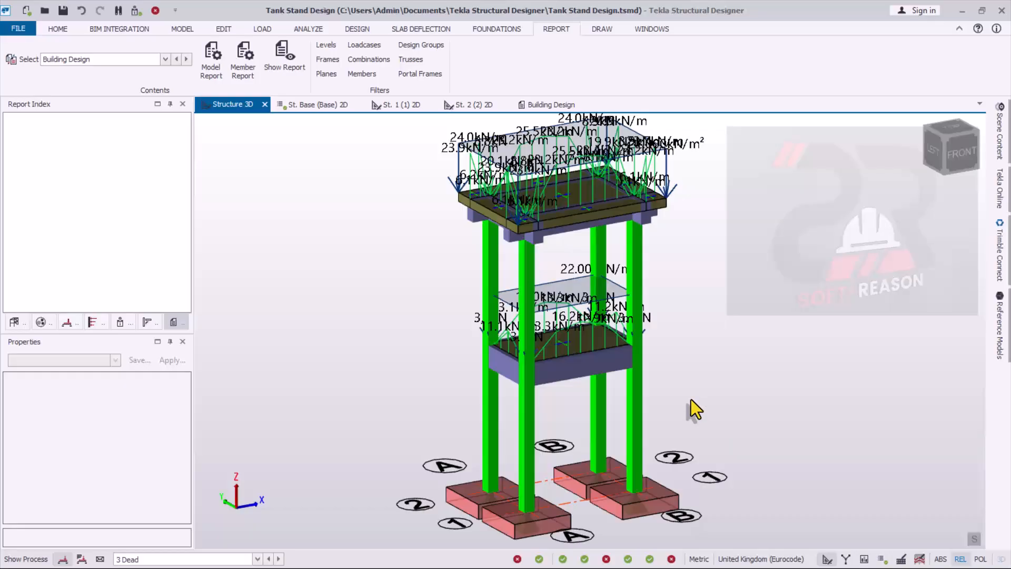
pyautogui.press('super')
pyautogui.press('super')
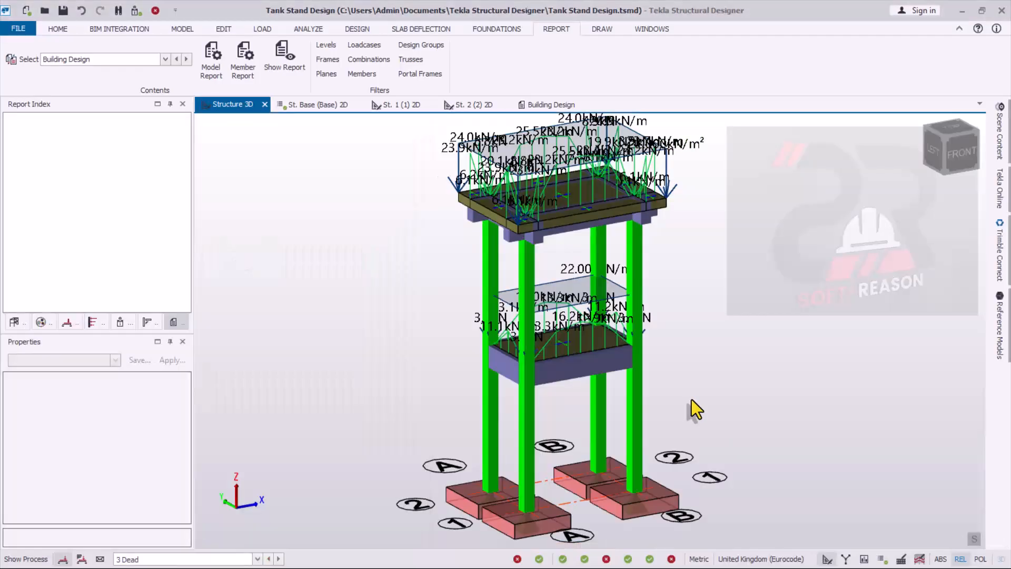